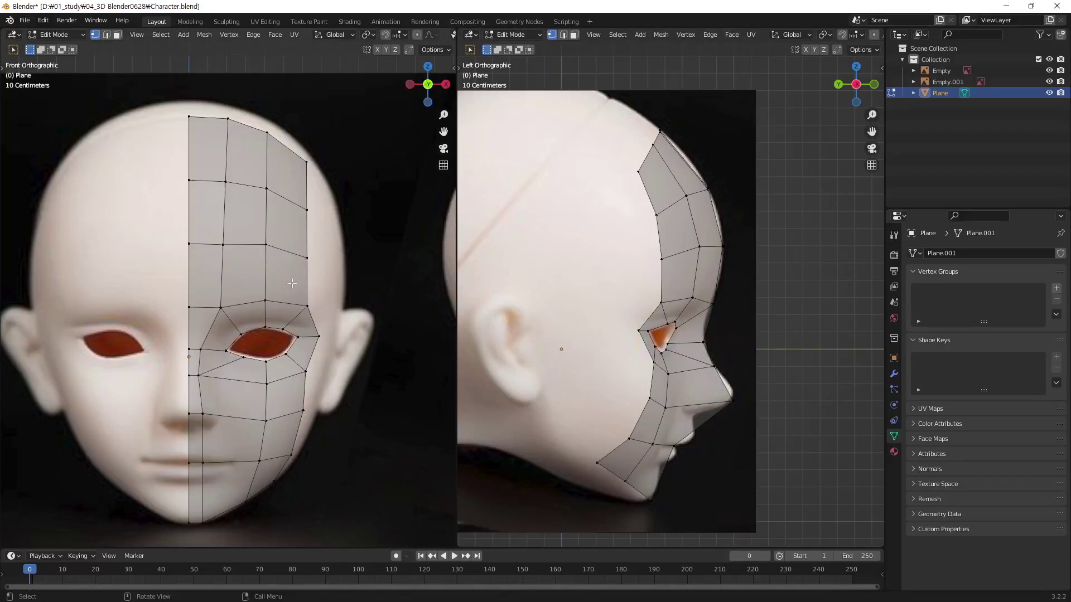
Frame the face mesh in the front view and select the vertex below the eye.
mouse_move(292, 283)
middle_mouse_down()
mouse_move(239, 294)
mouse_move(223, 249)
mouse_move(344, 220)
mouse_move(203, 313)
mouse_move(232, 304)
mouse_move(286, 201)
mouse_move(294, 270)
mouse_move(273, 285)
middle_mouse_up()
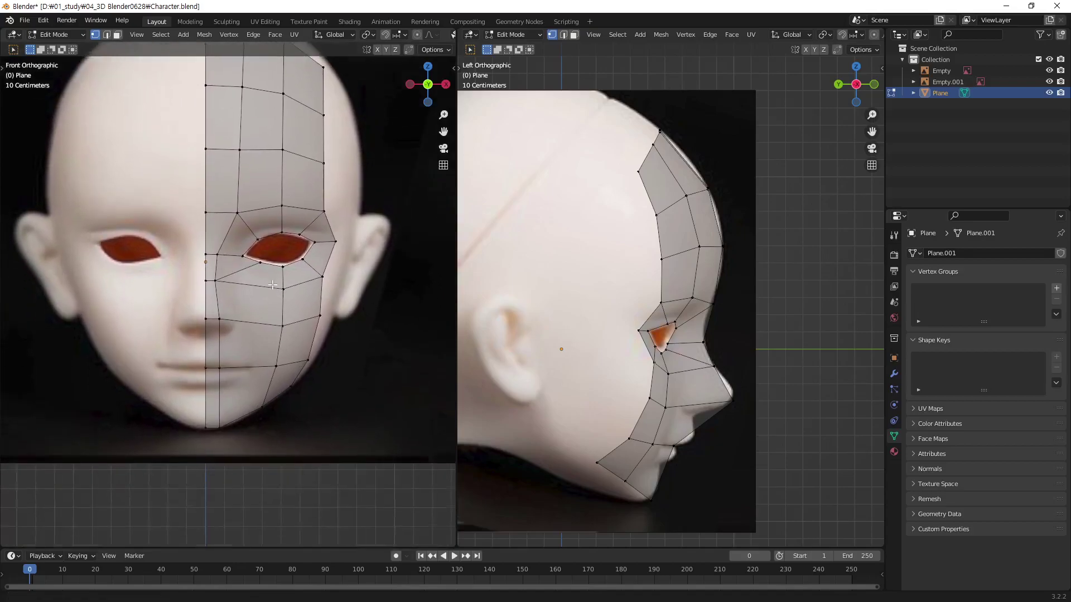
scroll(279, 290, "up", 2)
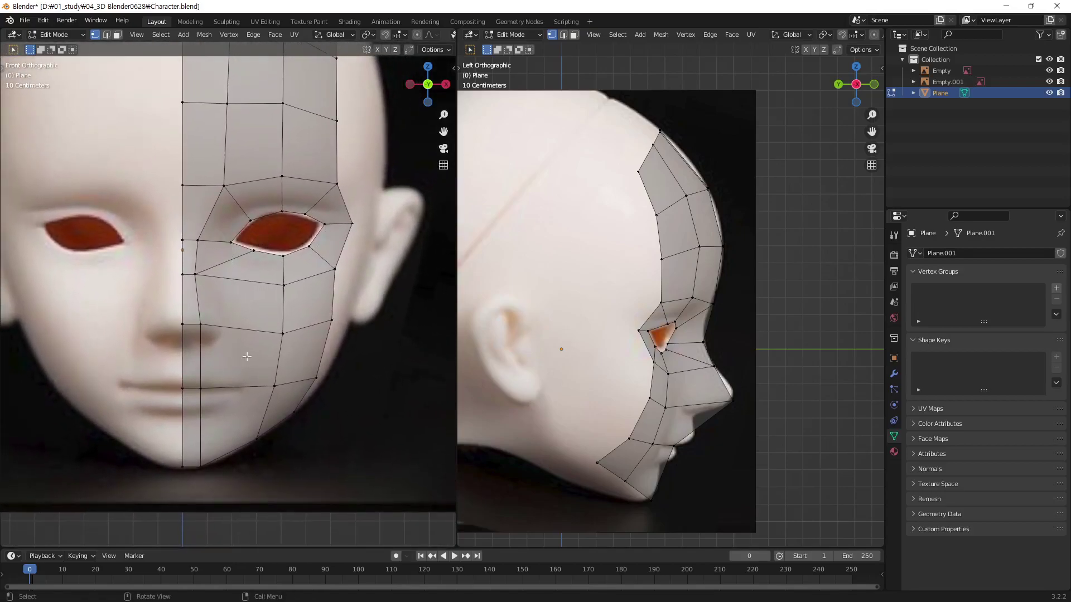
left_click(288, 298)
Sketch annotation guide lines for the eyelid, inner corner and cheek, then remove them all.
key("shift+space")
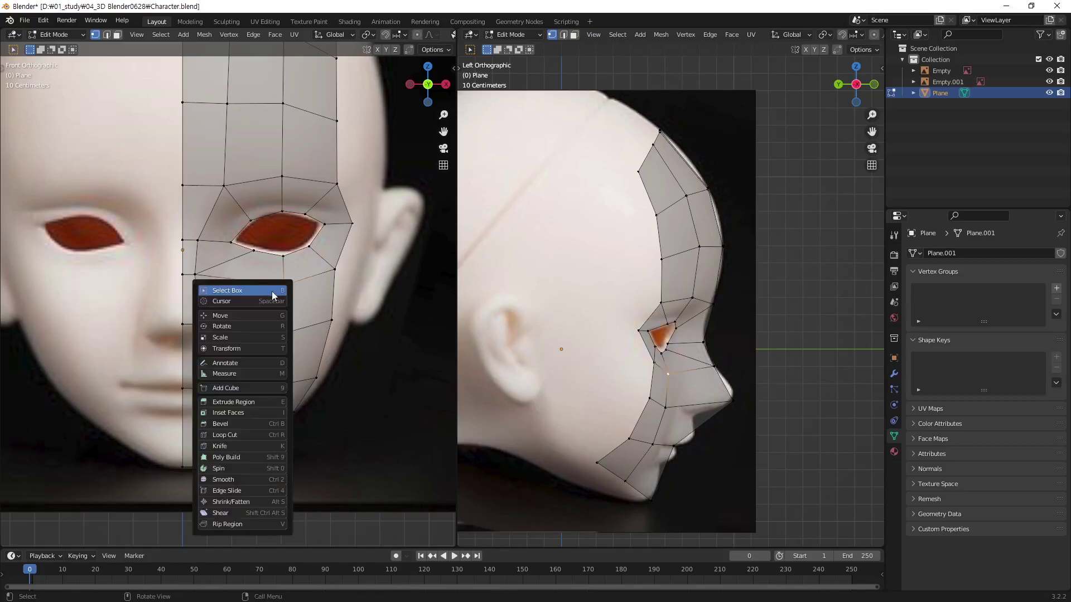
key("d")
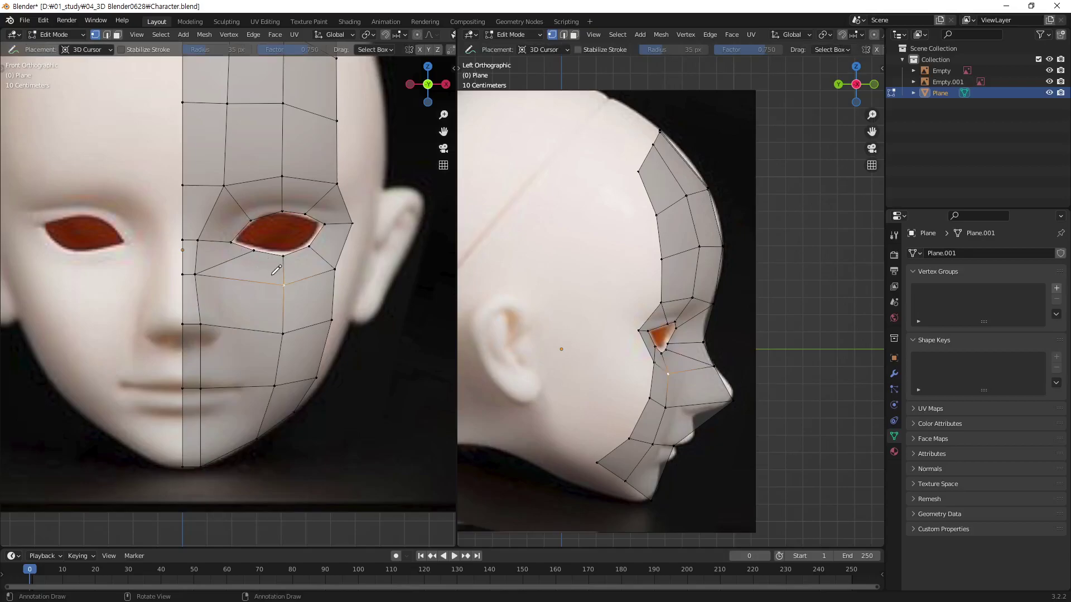
mouse_move(324, 221)
left_mouse_down()
mouse_move(234, 238)
mouse_move(327, 225)
mouse_move(251, 205)
mouse_move(221, 297)
mouse_move(223, 331)
mouse_move(184, 349)
left_mouse_up()
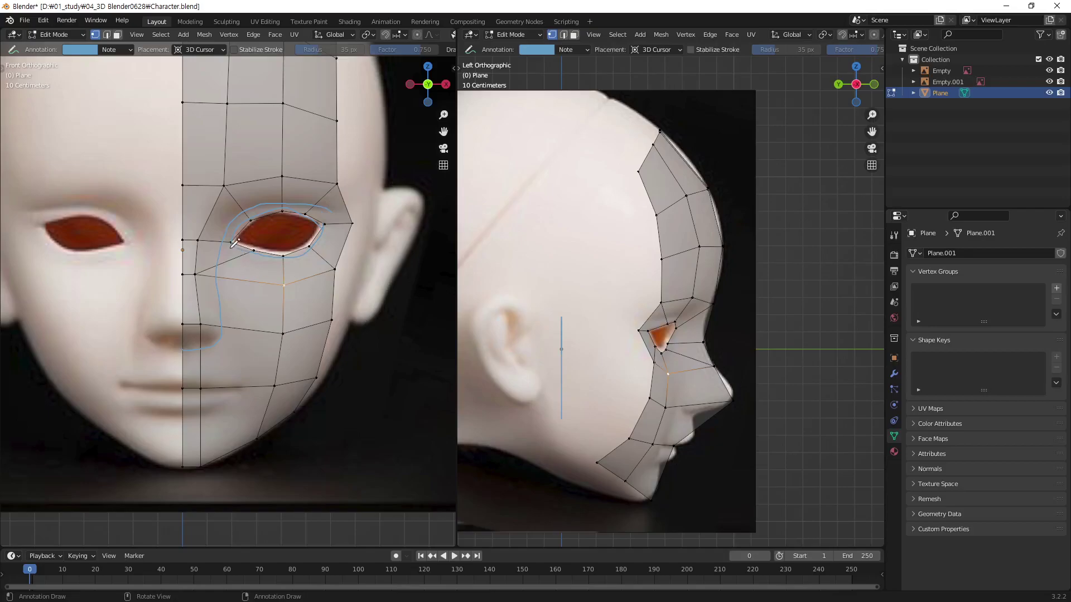
mouse_move(232, 243)
left_mouse_down()
mouse_move(235, 344)
mouse_move(180, 366)
left_mouse_up()
mouse_move(256, 261)
left_mouse_down()
mouse_move(255, 357)
mouse_move(241, 390)
left_mouse_up()
mouse_move(333, 204)
left_mouse_down()
mouse_move(324, 250)
mouse_move(290, 261)
mouse_move(183, 258)
left_mouse_up()
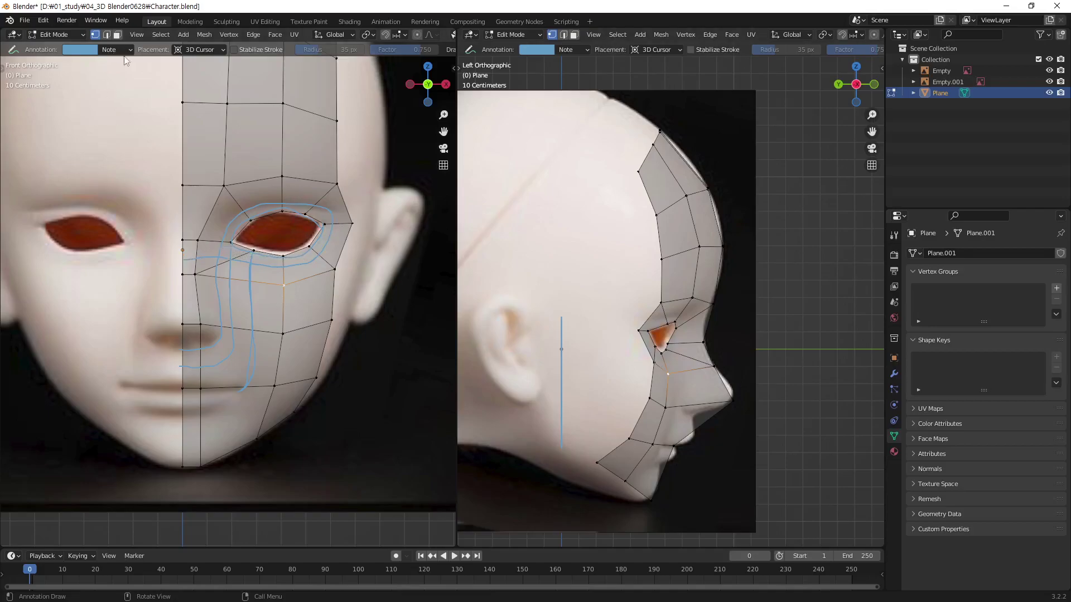
left_click(130, 50)
left_click(189, 72)
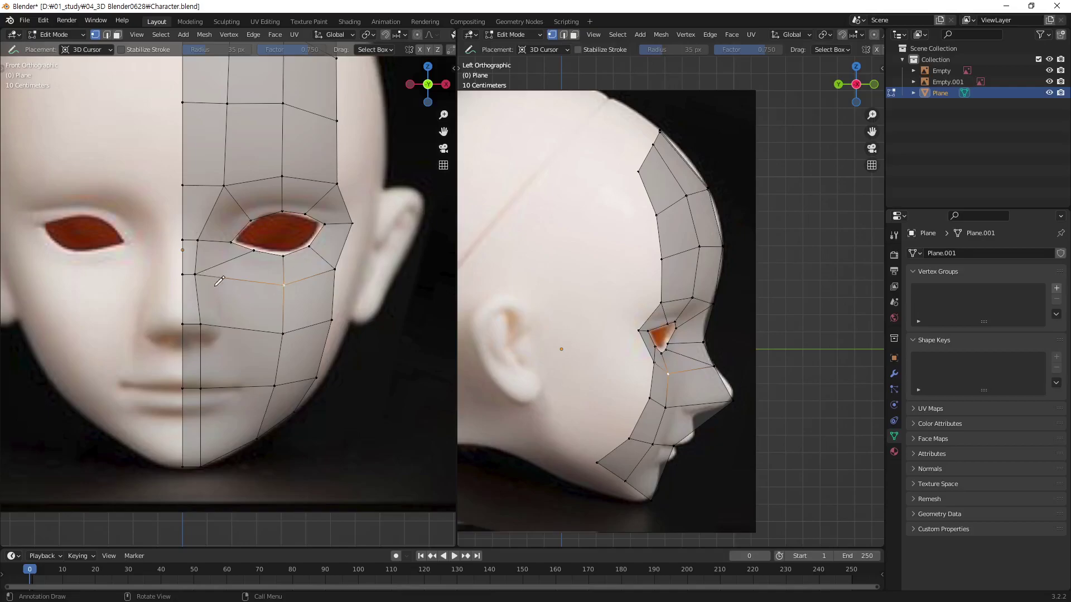
In edge select mode, select the diagonal cheek edge below the eye and centre the eye.
key("2")
key("w")
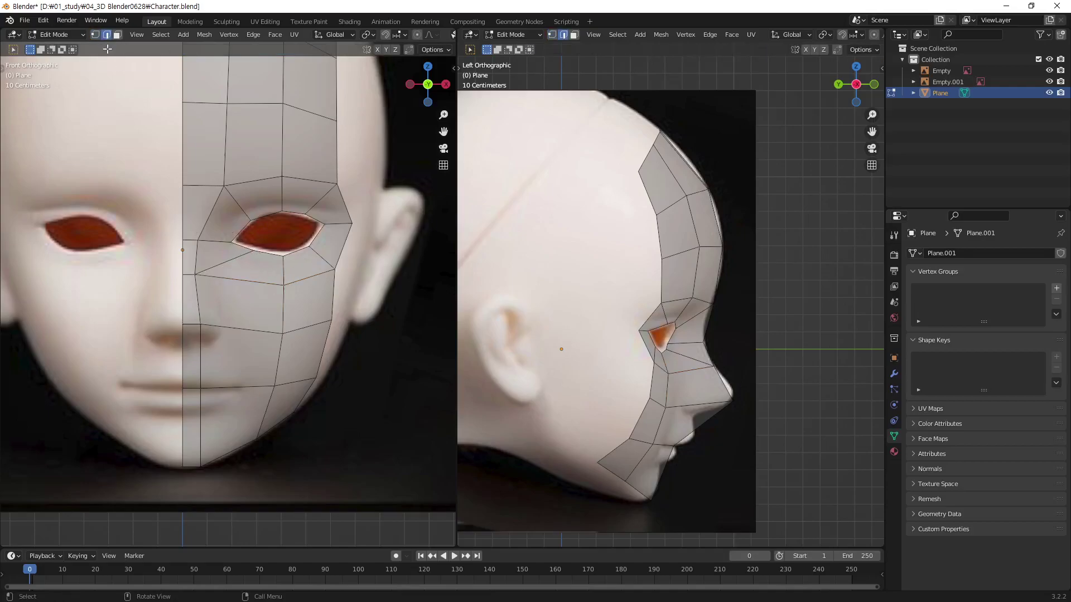
left_click(237, 263)
scroll(232, 279, "up", 3)
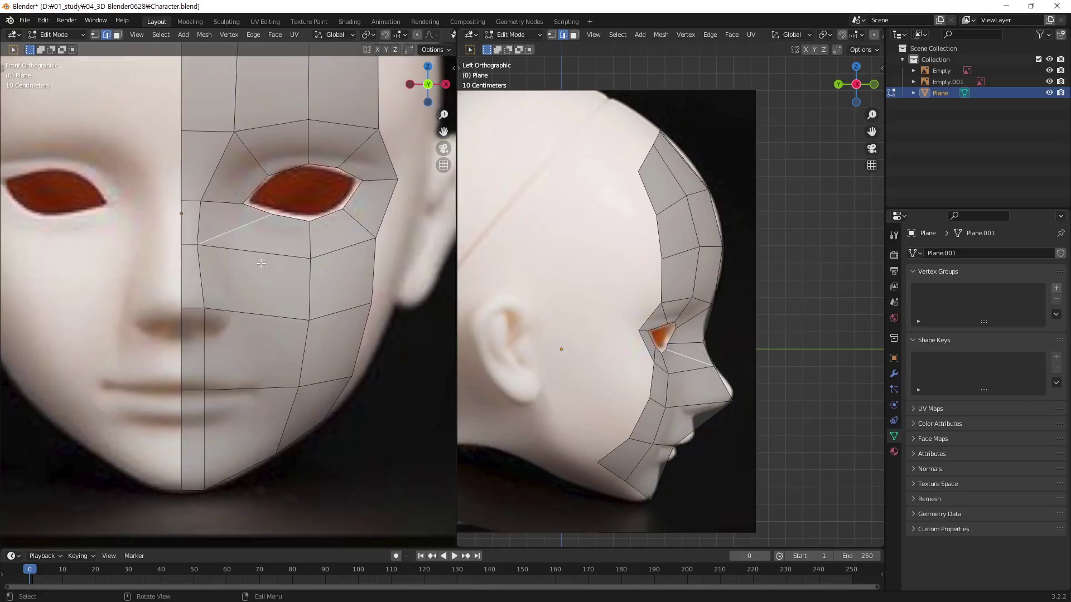
middle_click_drag(291, 346, 303, 322, "shift")
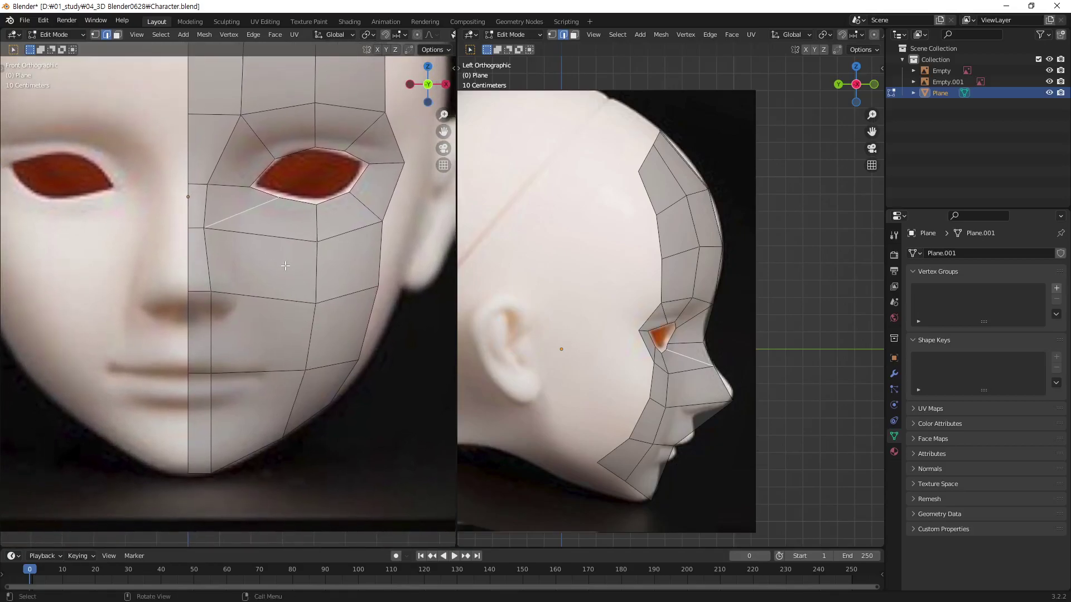
Knife-cut an edge from the eye's inner corner down the cheek, then select the diagonal corner edge.
key("k")
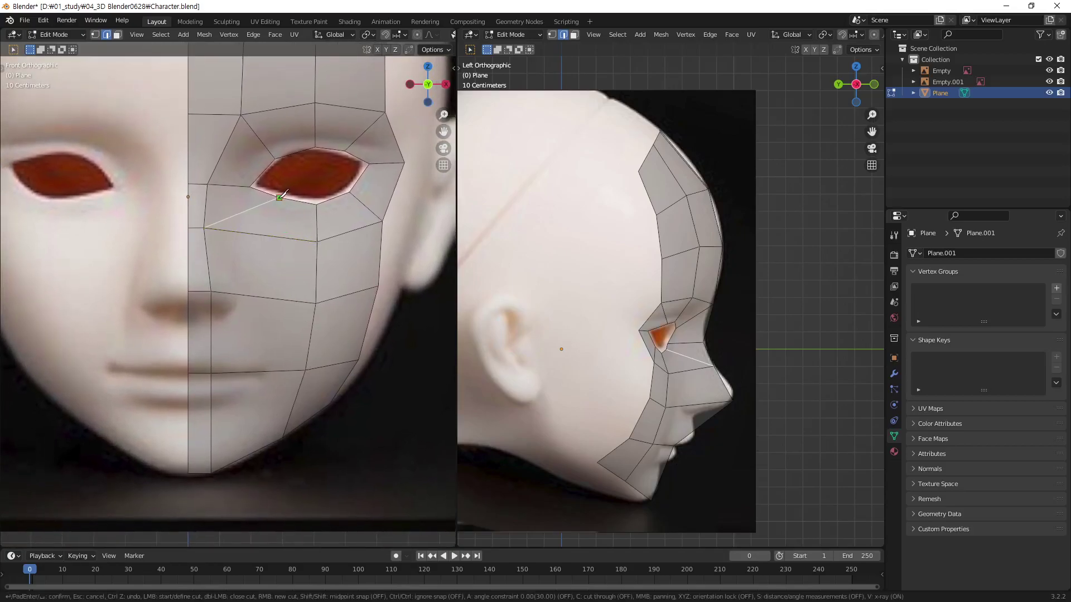
left_click(279, 198)
left_click(278, 237)
left_click(278, 299)
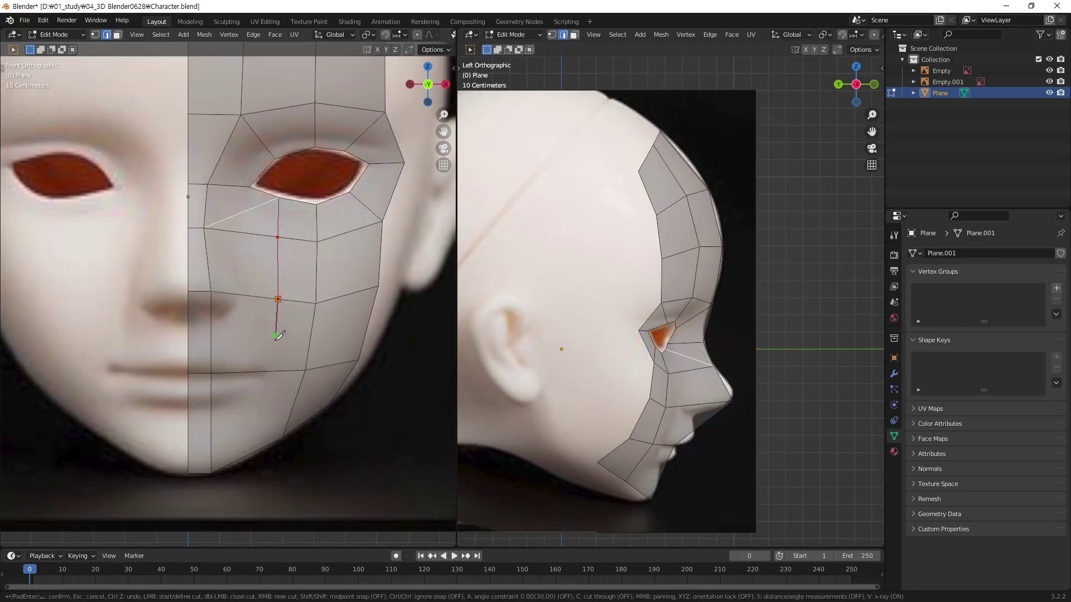
left_click(263, 371)
key("Return")
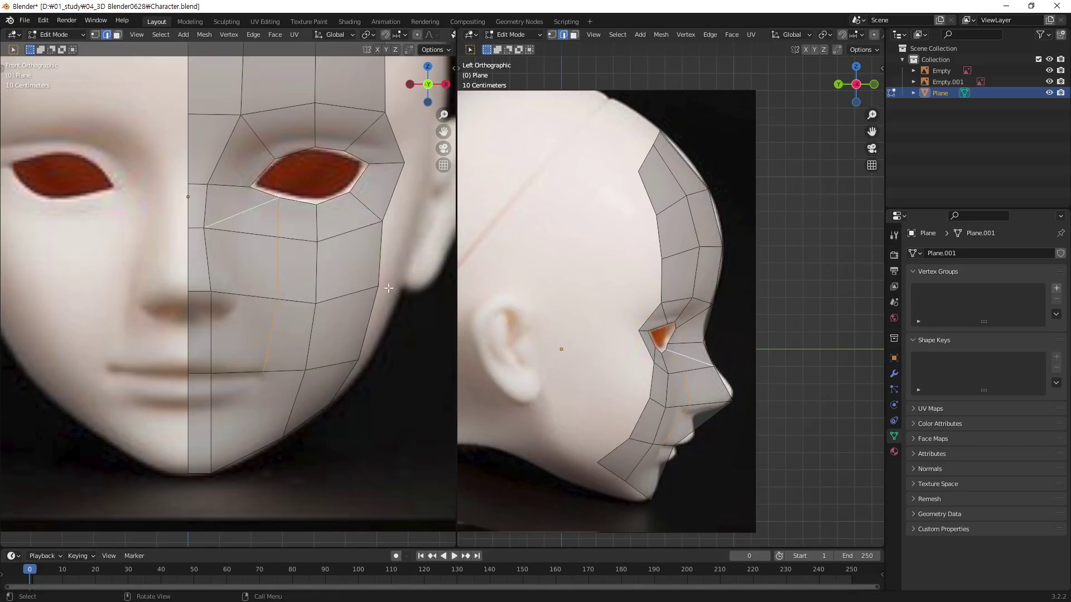
left_click(416, 328)
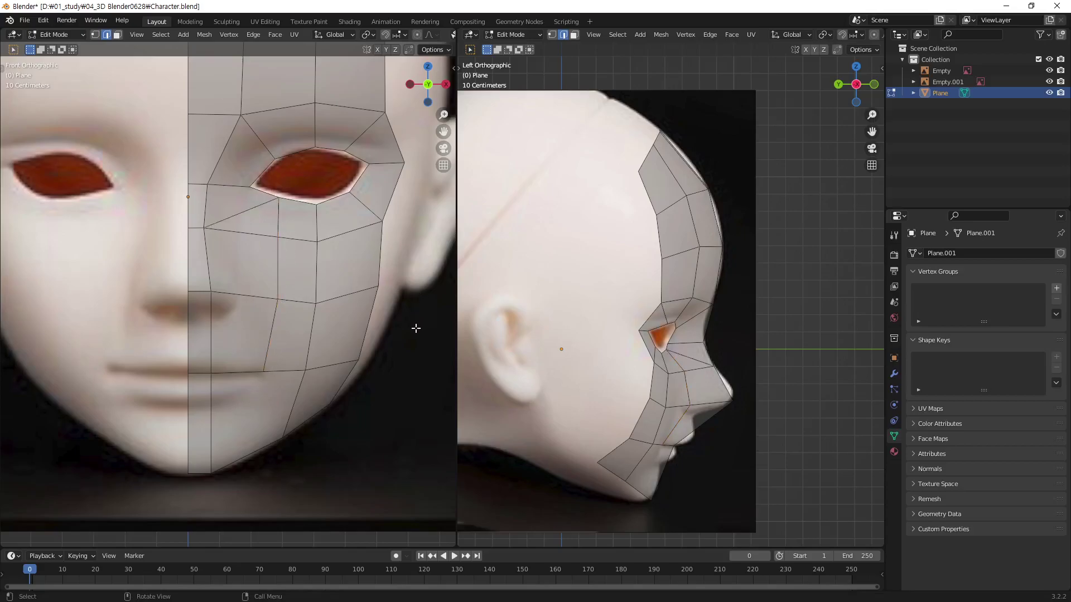
left_click(273, 202)
Dissolve the diagonal edge to the eye corner and save the file.
key("ctrl+x")
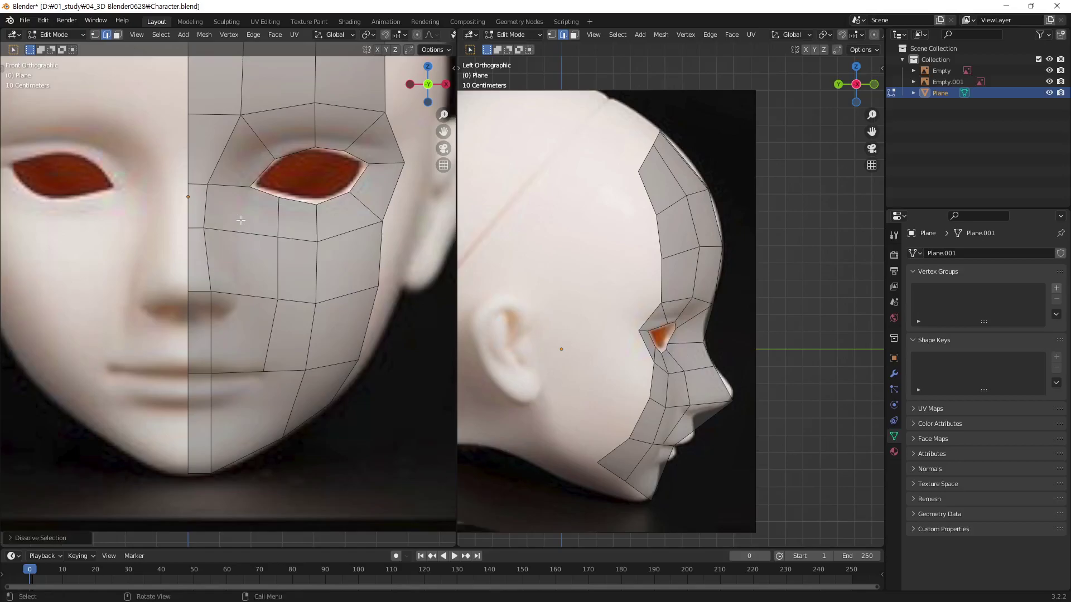
scroll(240, 220, "up", 1)
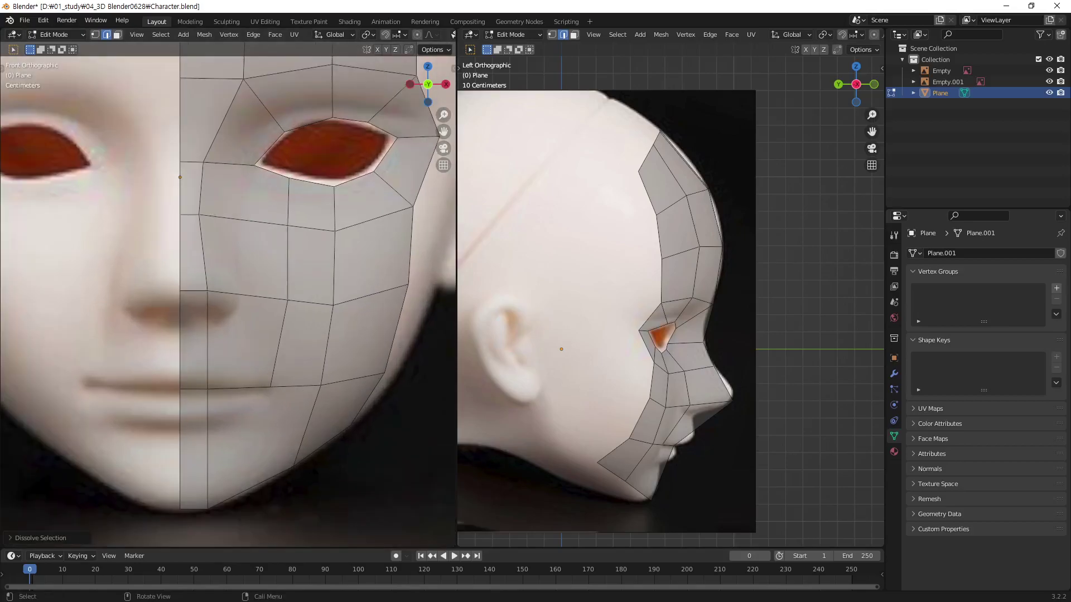
scroll(229, 296, "down", 1)
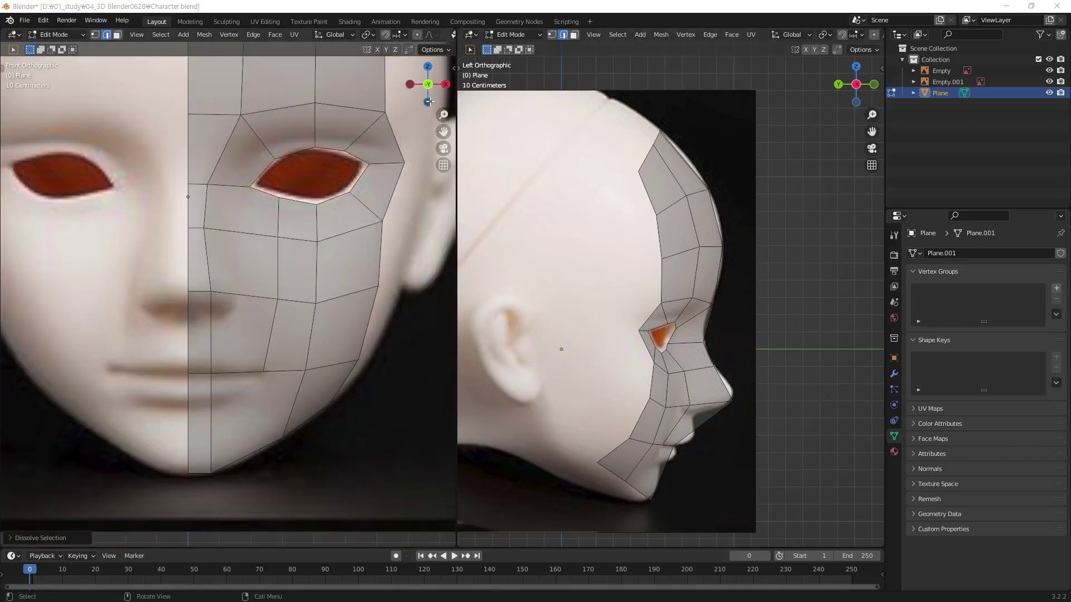
key("ctrl+s")
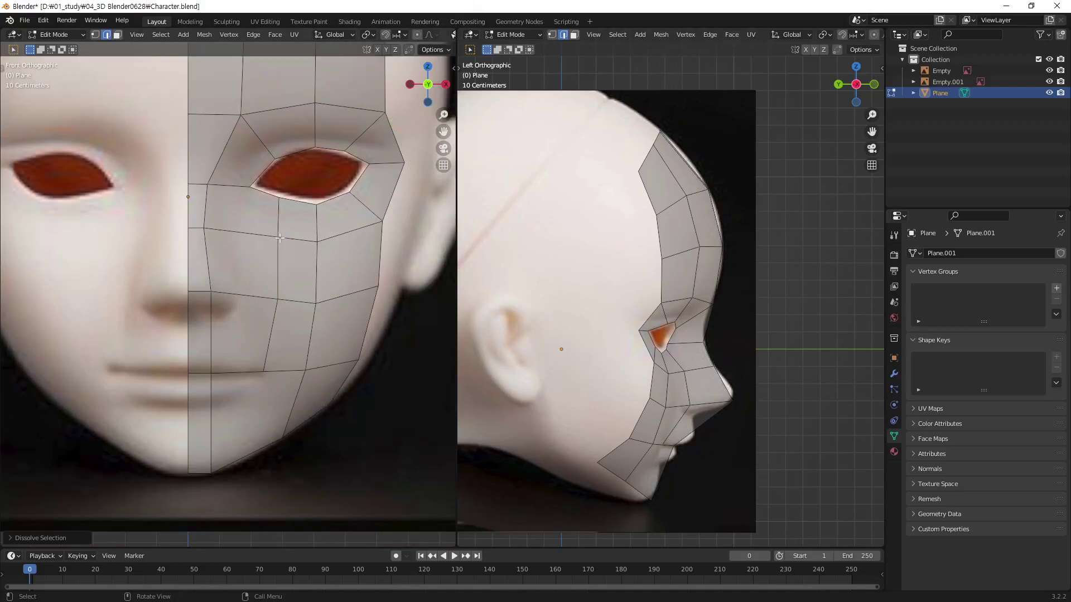
Knife-cut from the eye's inner corner down beside the nose and across to the centre line.
middle_click_drag(279, 237, 307, 225, "ctrl")
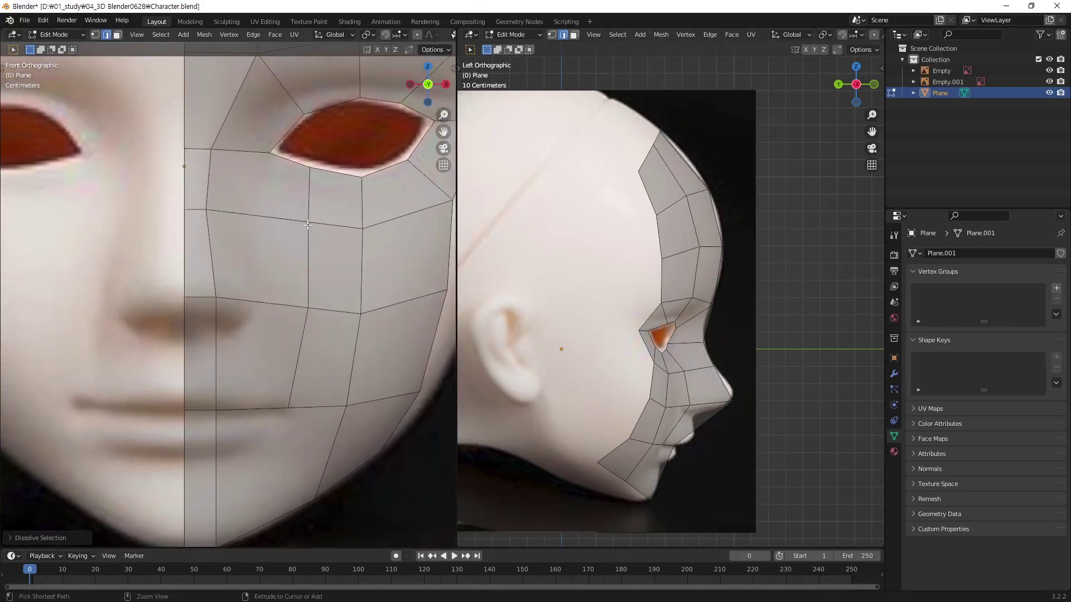
key("k")
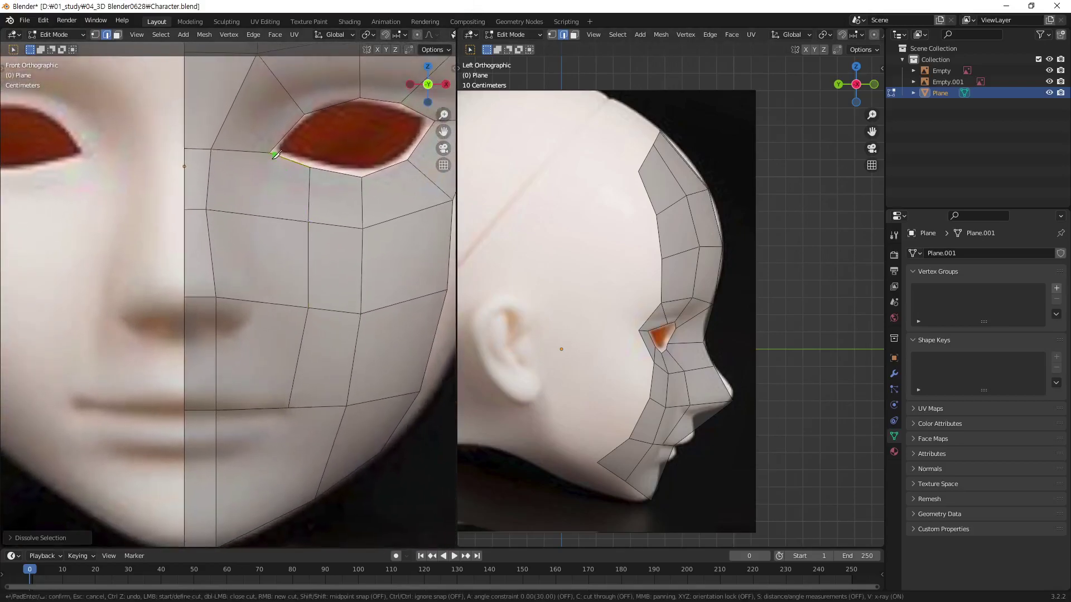
left_click(269, 153)
left_click(268, 217)
left_click(276, 304)
left_click(267, 356)
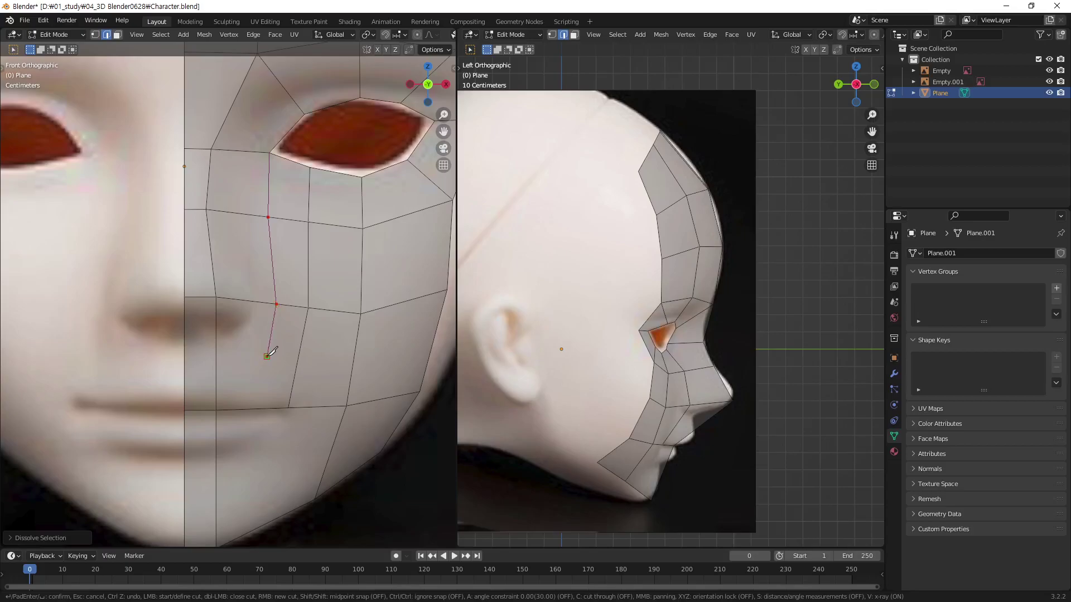
left_click(217, 360)
left_click(187, 360)
key("Return")
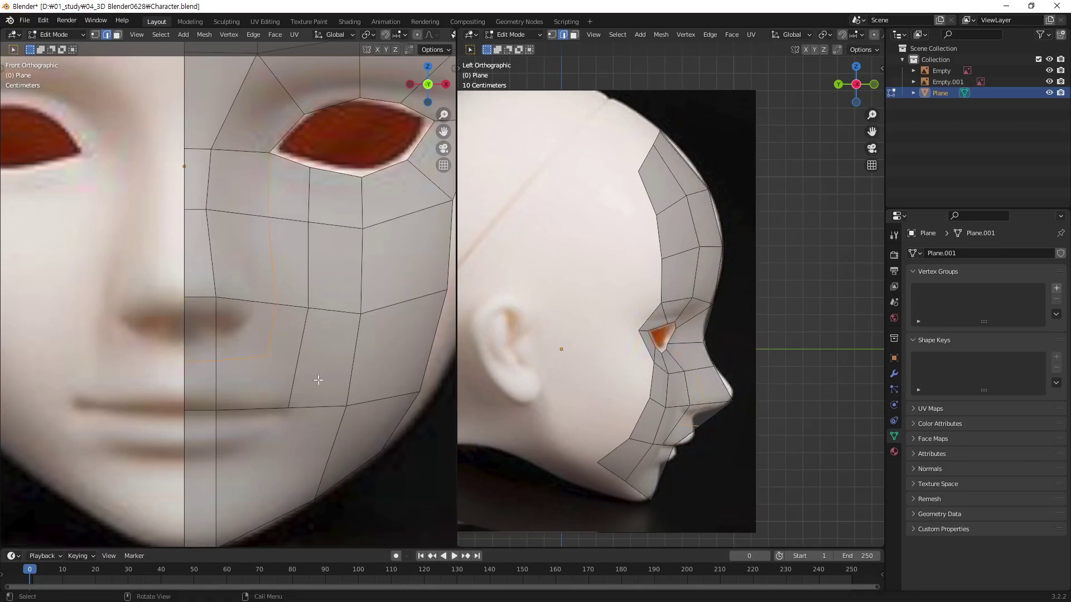
Deselect the new edges and save the file.
left_click(398, 505)
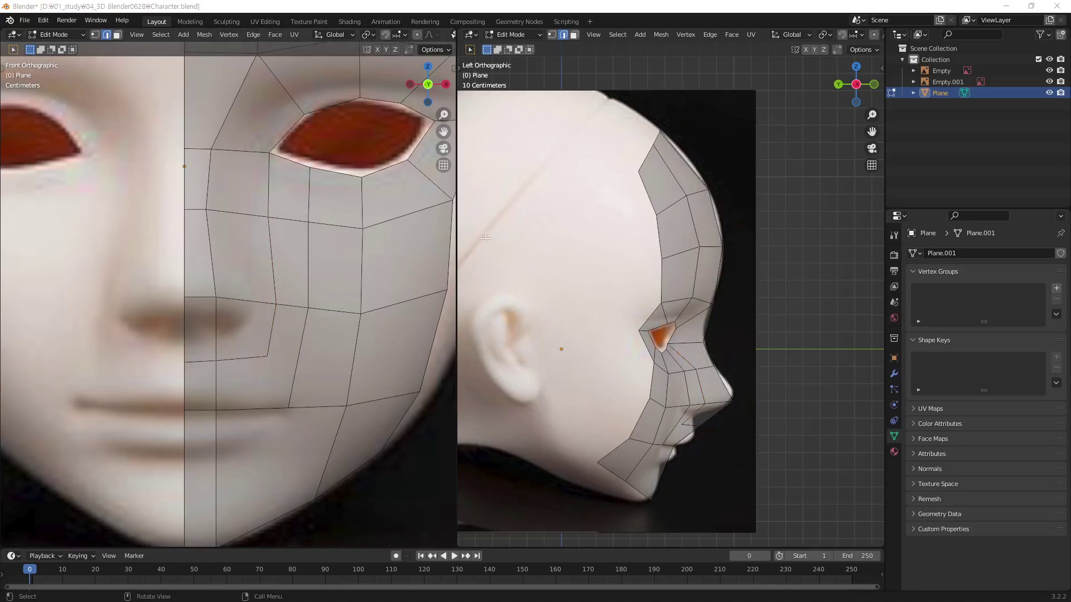
left_click(607, 10)
key("ctrl+s")
Pan and zoom the side and front views to frame the nose and cheek.
middle_click_drag(651, 366, 653, 280, "shift")
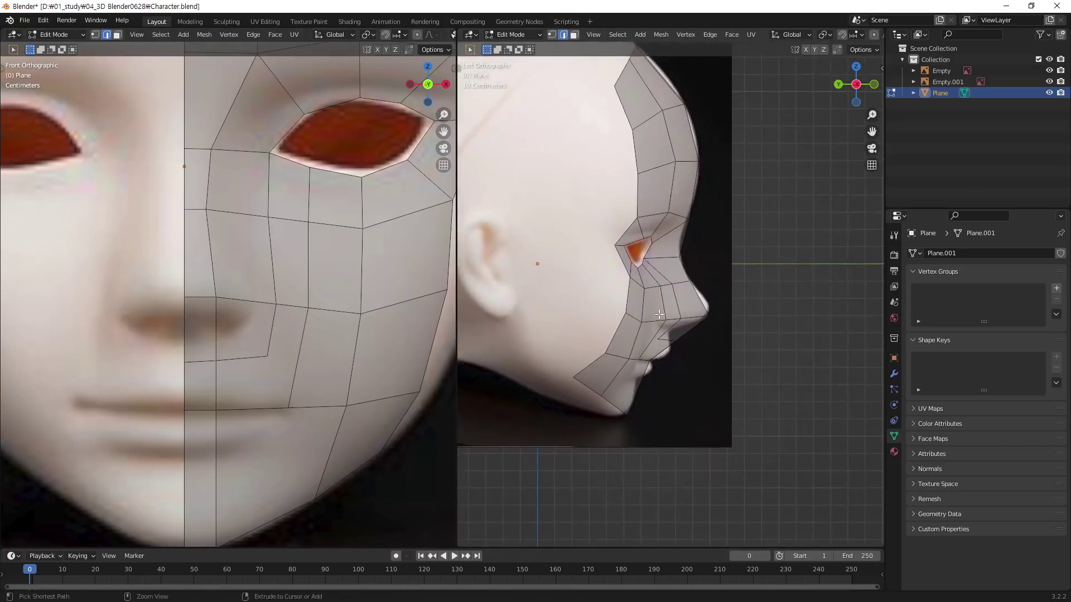
scroll(726, 273, "up", 4)
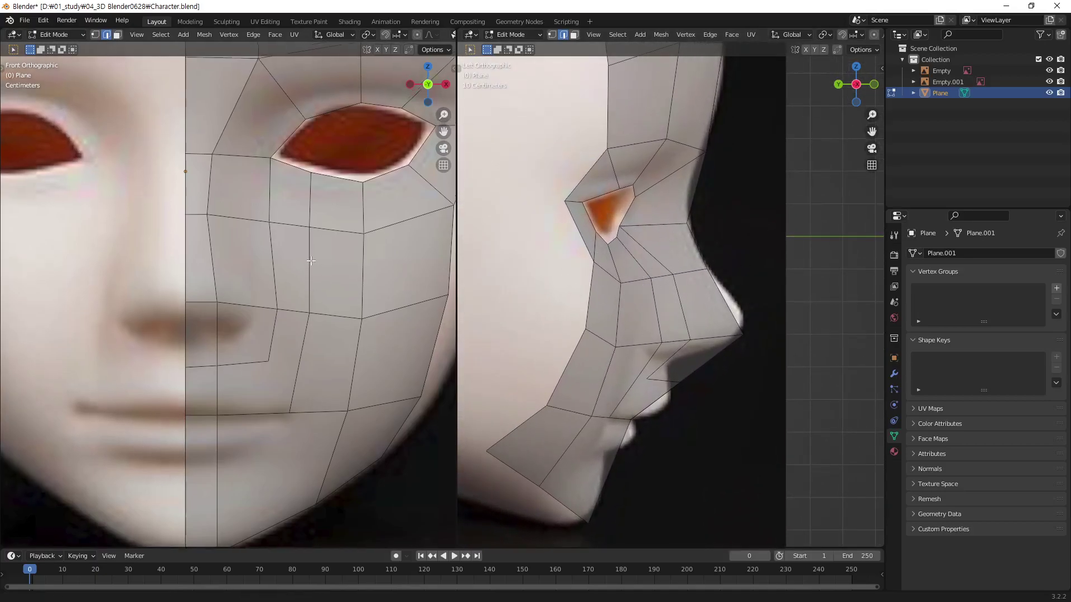
middle_click_drag(377, 301, 388, 322, "shift")
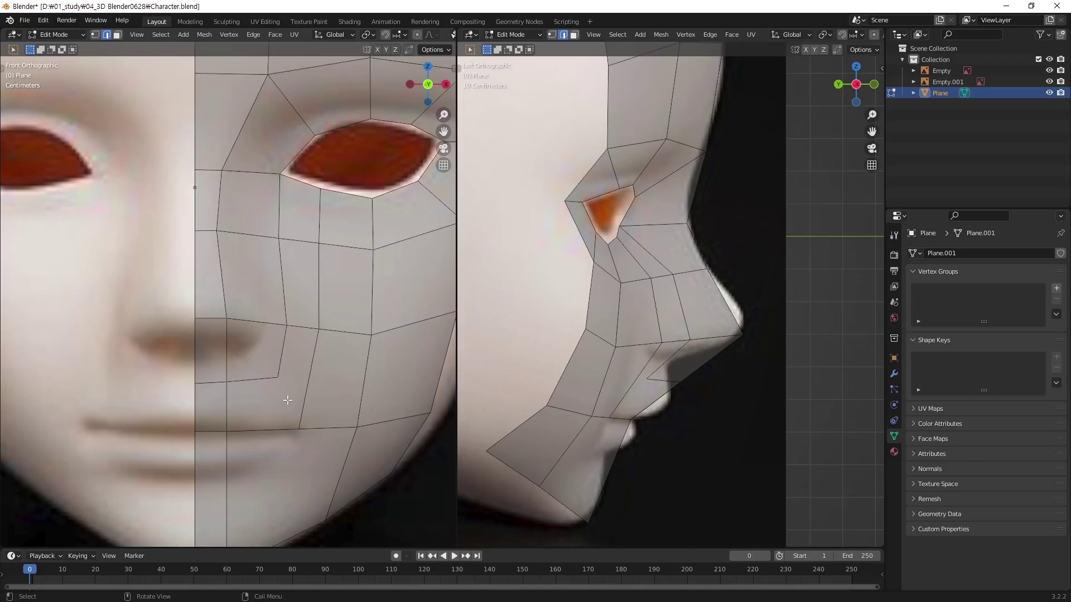
scroll(279, 212, "down", 3, "ctrl")
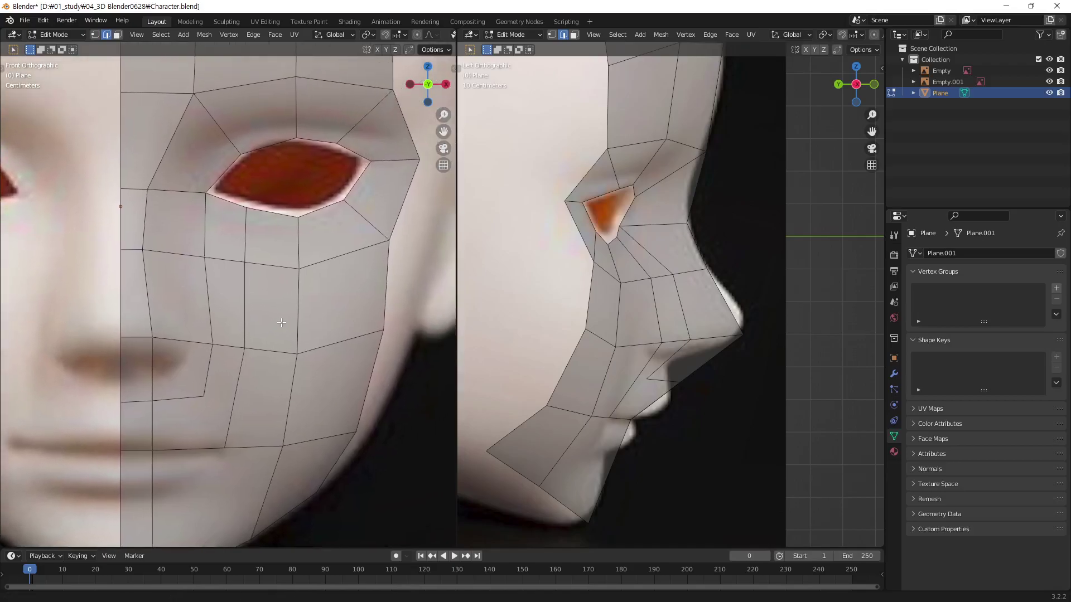
scroll(309, 281, "down", 3, "ctrl")
scroll(310, 280, "down", 2, "ctrl")
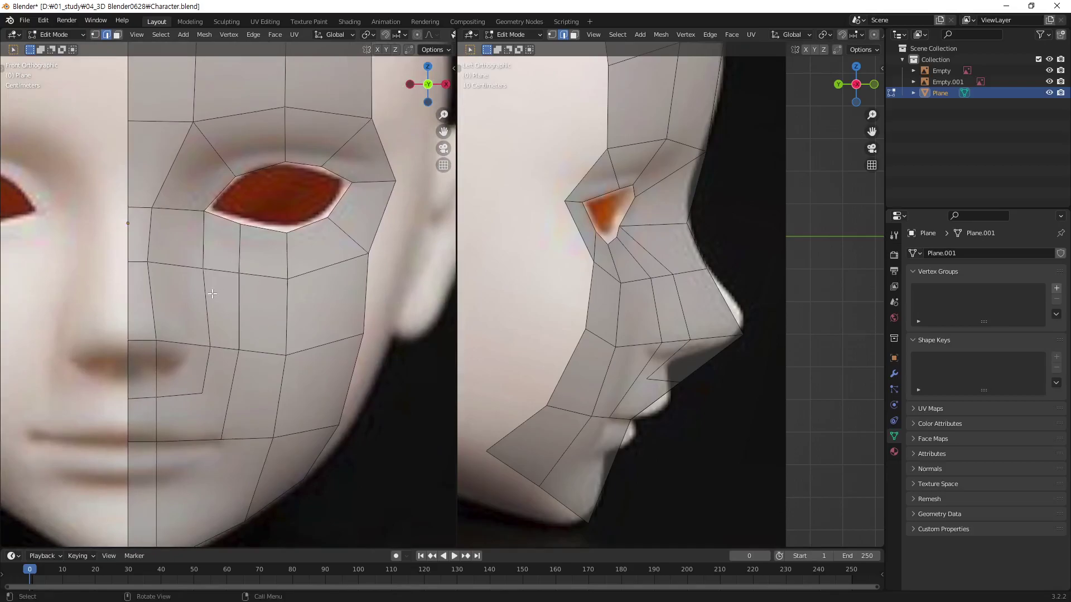
scroll(270, 313, "up", 1)
scroll(270, 313, "up", 1)
scroll(285, 335, "up", 1, "shift")
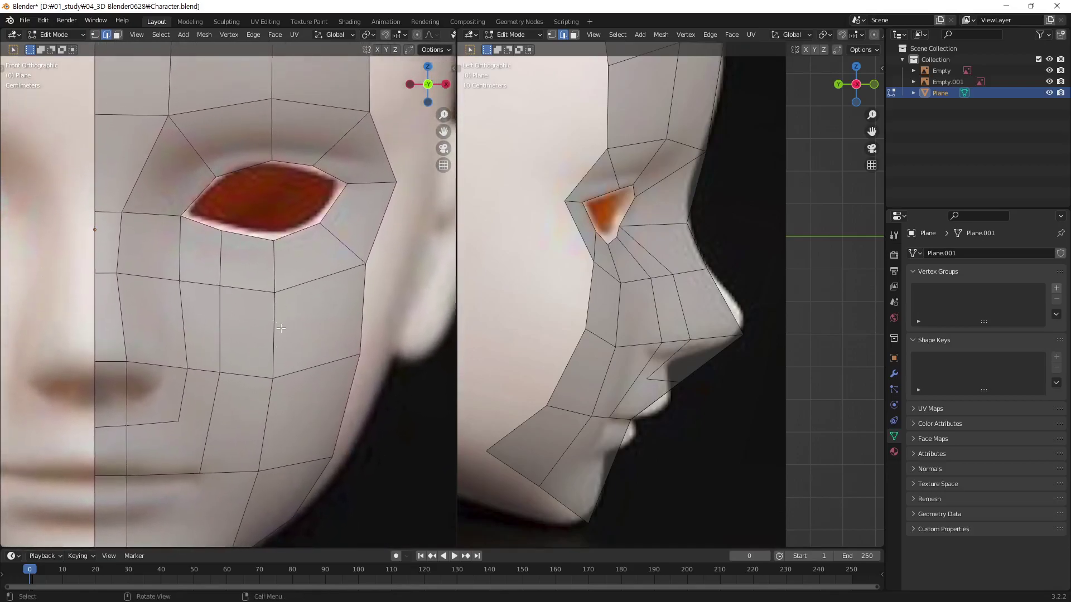
Knife-cut from the centre line around the eye along the lower and upper eyelids.
key("k")
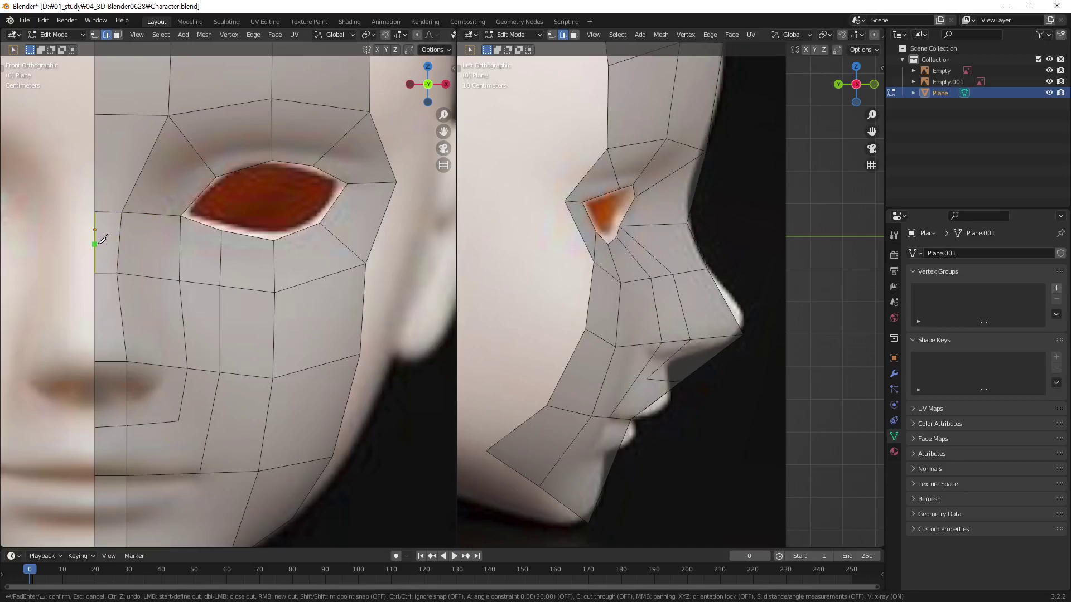
left_click(95, 244)
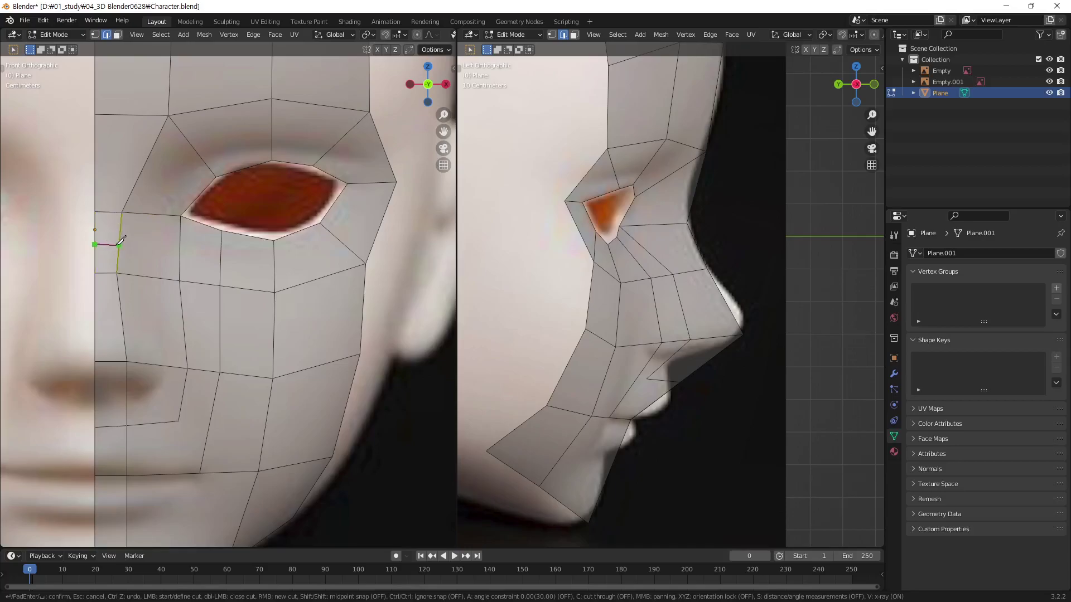
left_click(180, 251)
left_click(221, 261)
left_click(274, 267)
left_click(342, 243)
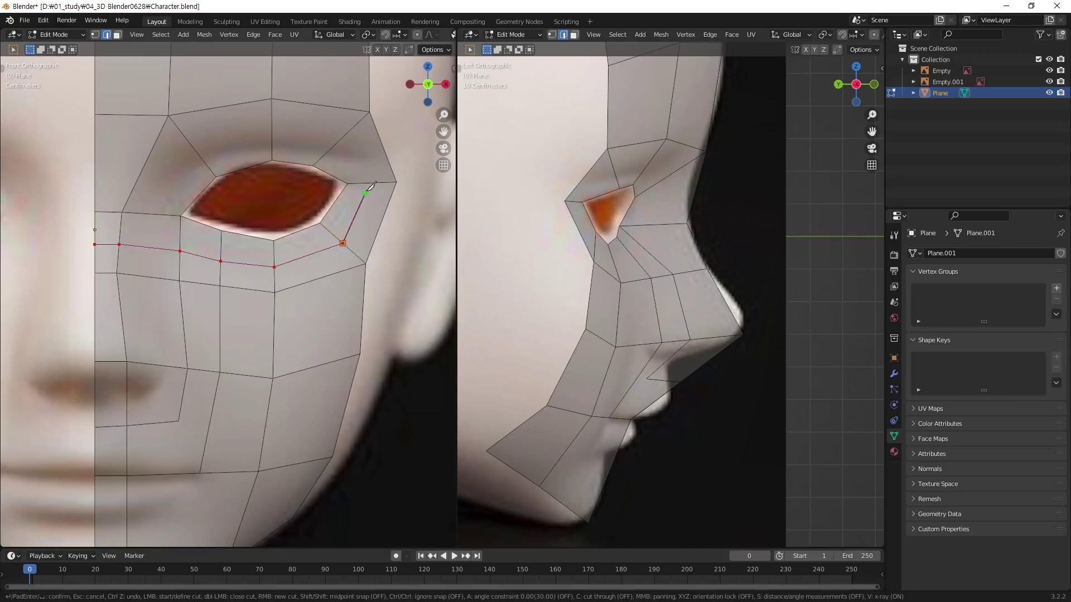
left_click(368, 183)
left_click(330, 150)
left_click(271, 145)
left_click(204, 161)
Carry the cut down beside the nose to the centre line, apply it, and add an edge loop.
left_click(158, 214)
left_click(140, 275)
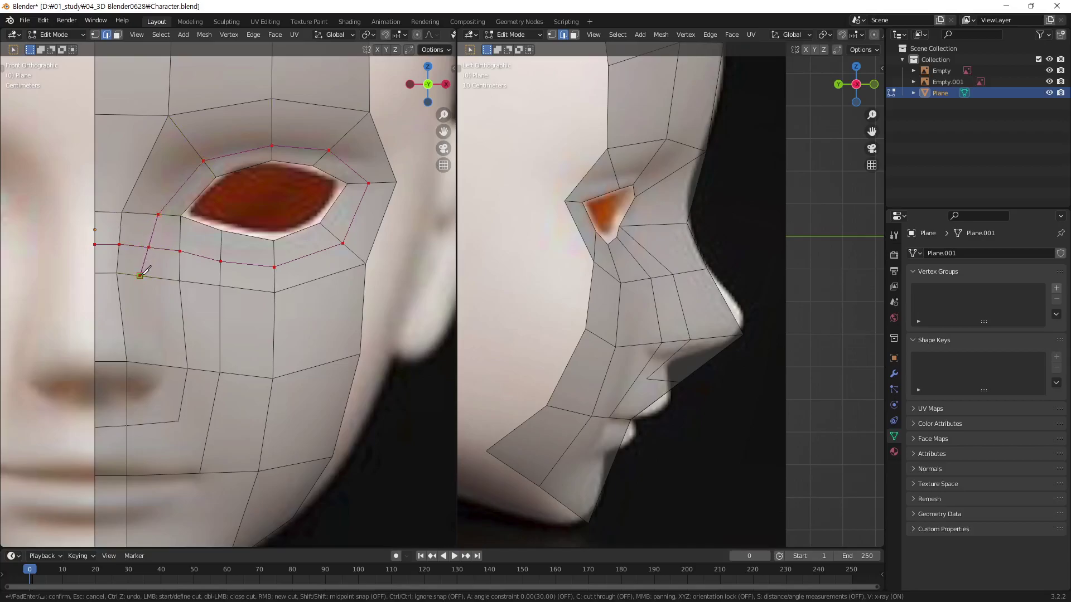
left_click(167, 366)
left_click(159, 390)
left_click(127, 398)
left_click(95, 404)
key("Return")
left_click(383, 422)
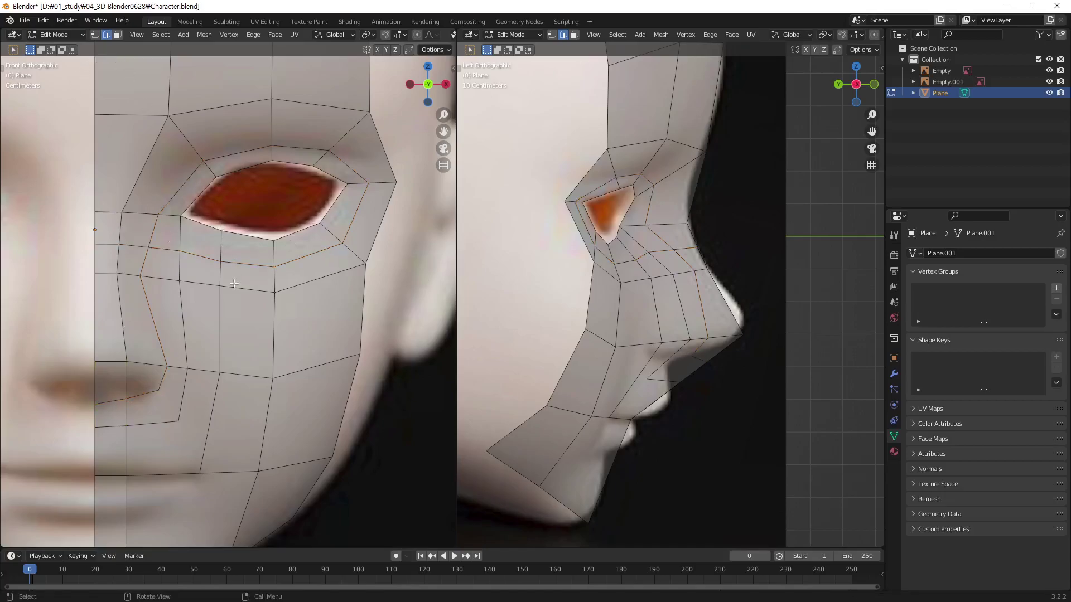
key("shift+space")
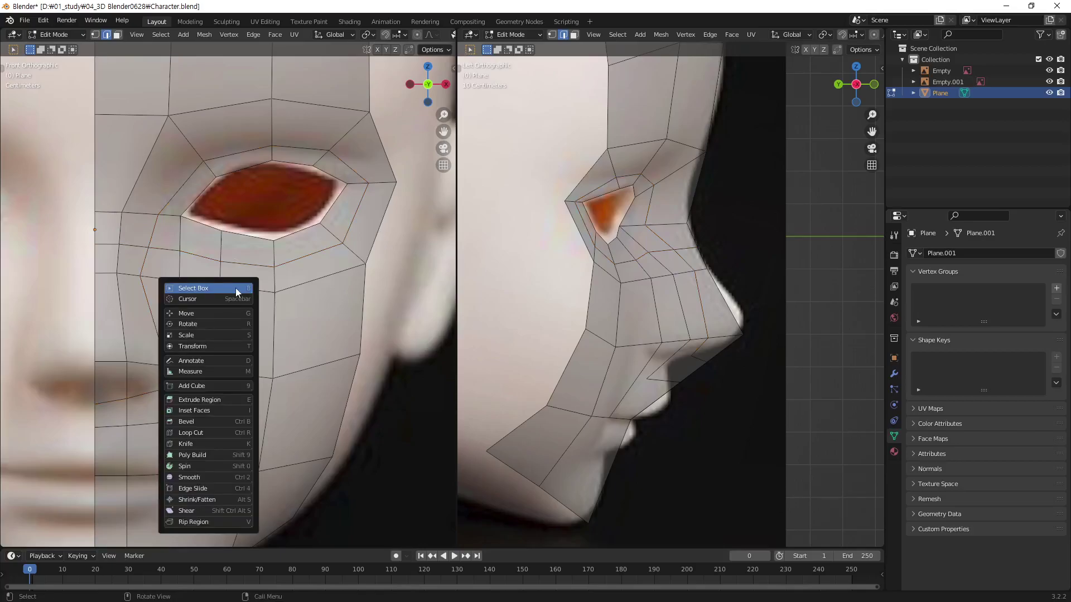
key("d")
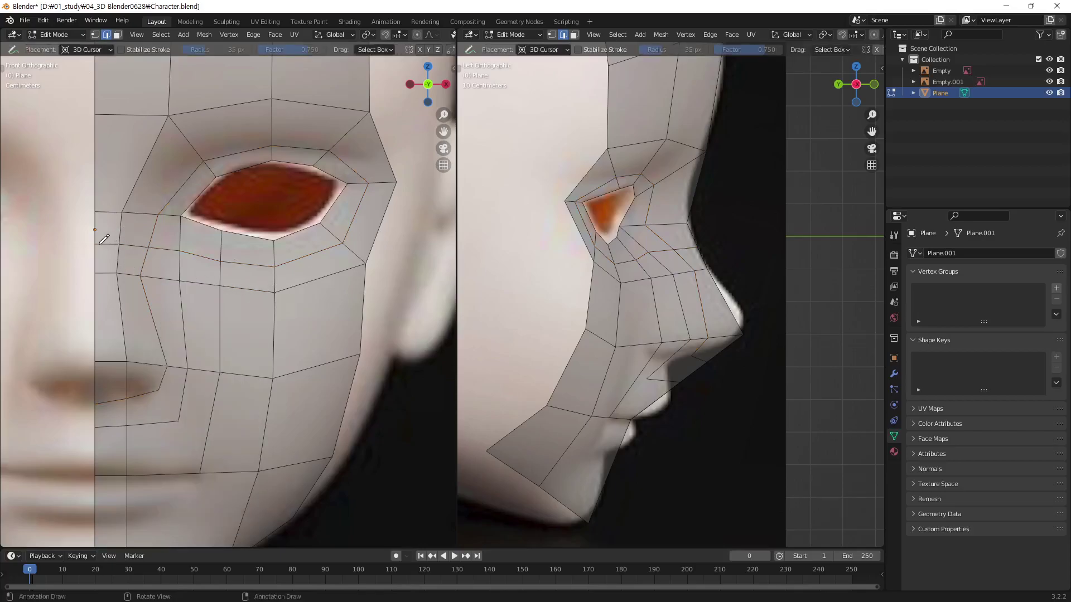
mouse_move(101, 245)
left_mouse_down()
mouse_move(362, 230)
mouse_move(212, 164)
mouse_move(175, 192)
left_mouse_up()
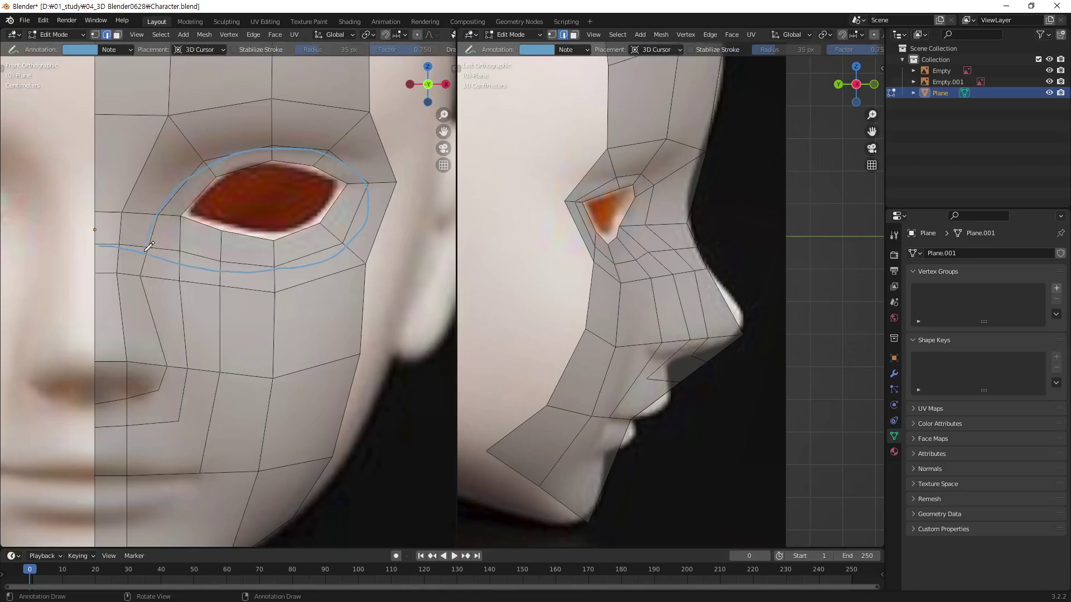
mouse_move(147, 247)
left_mouse_down()
mouse_move(171, 370)
mouse_move(100, 407)
left_mouse_up()
key("w")
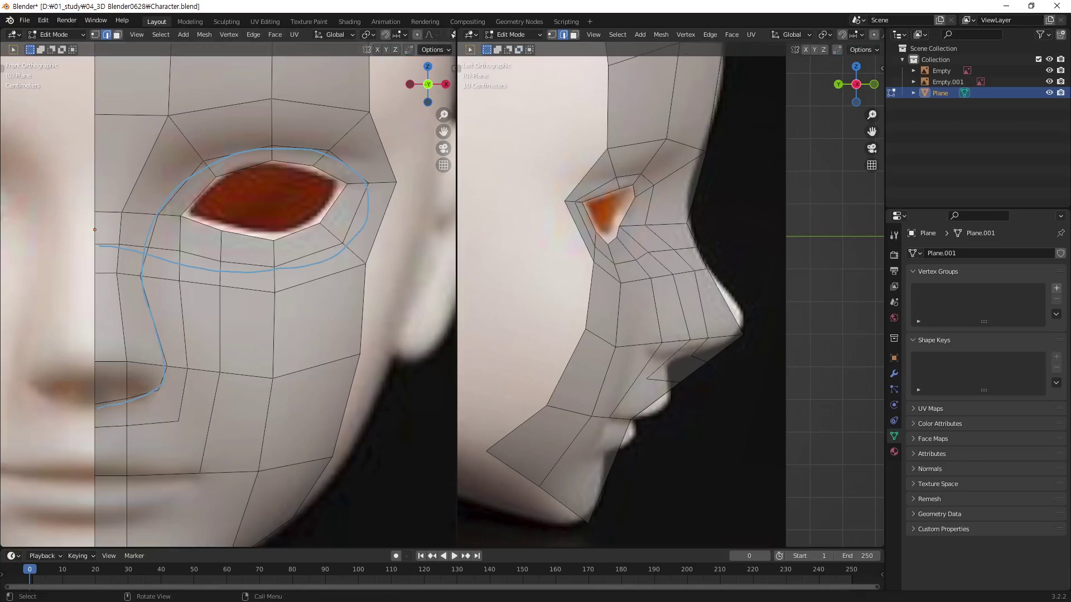
left_click(336, 8)
key("shift+space")
key("d")
left_click(128, 50)
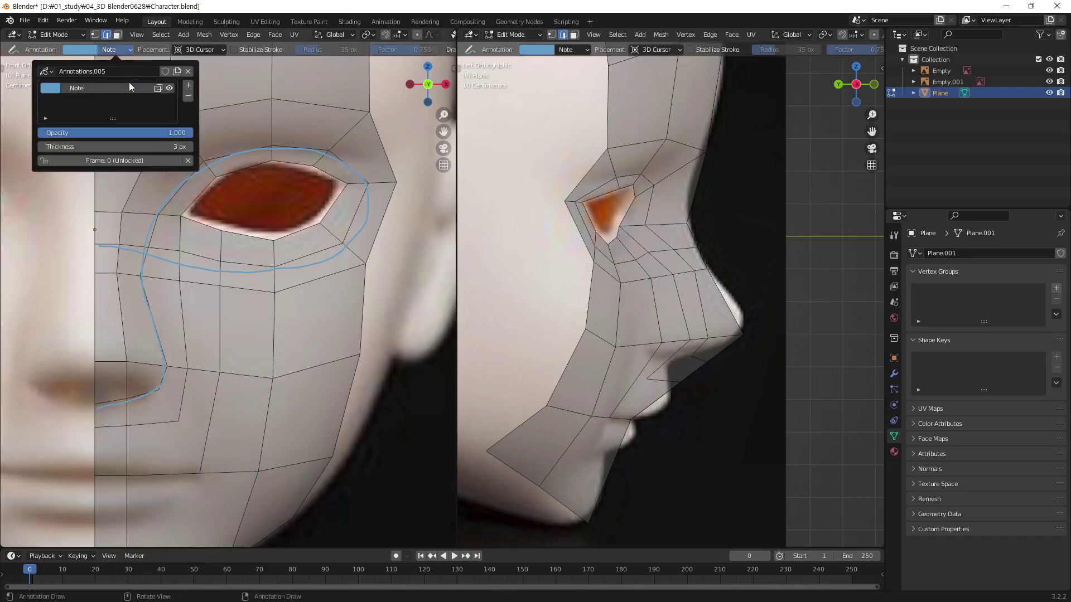
left_click(192, 72)
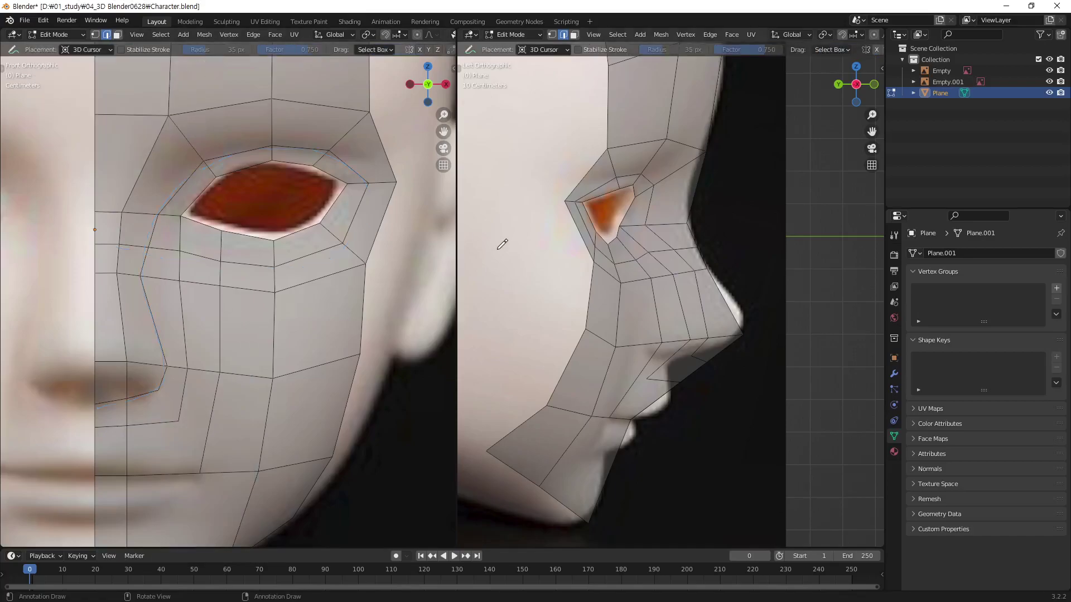
key("w")
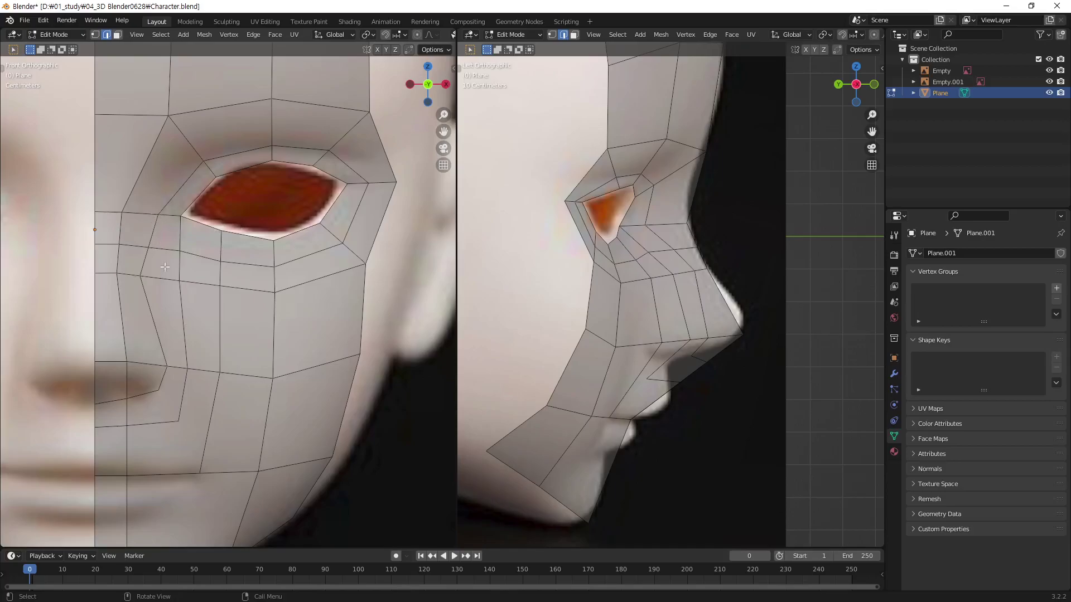
In vertex mode, move the vertex left of the eye and settle the inner eye-corner vertex.
left_click(171, 284)
key("1")
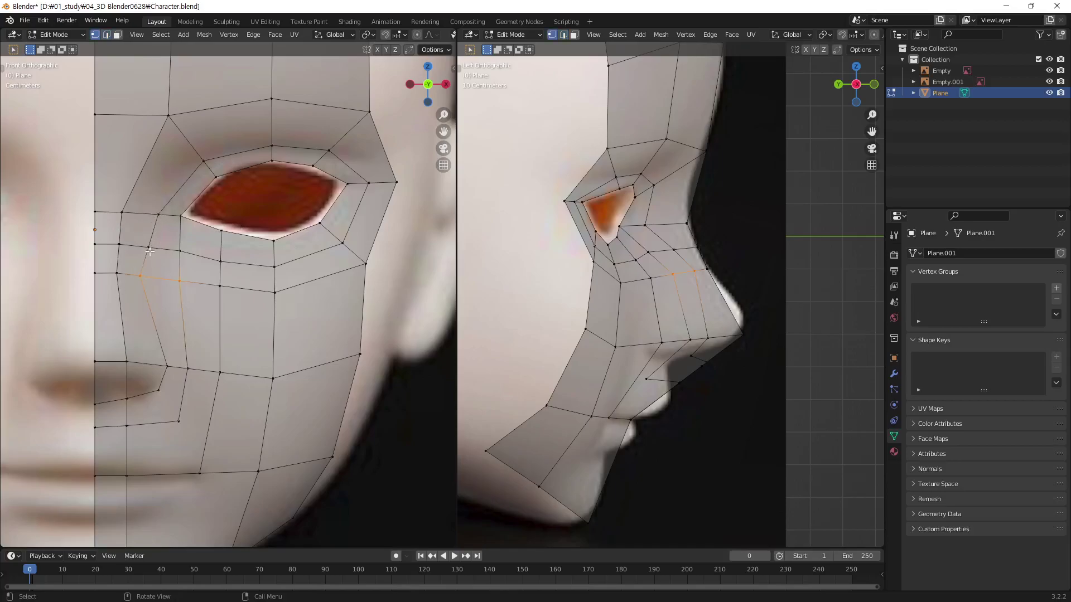
left_click(150, 252, "shift")
key("g")
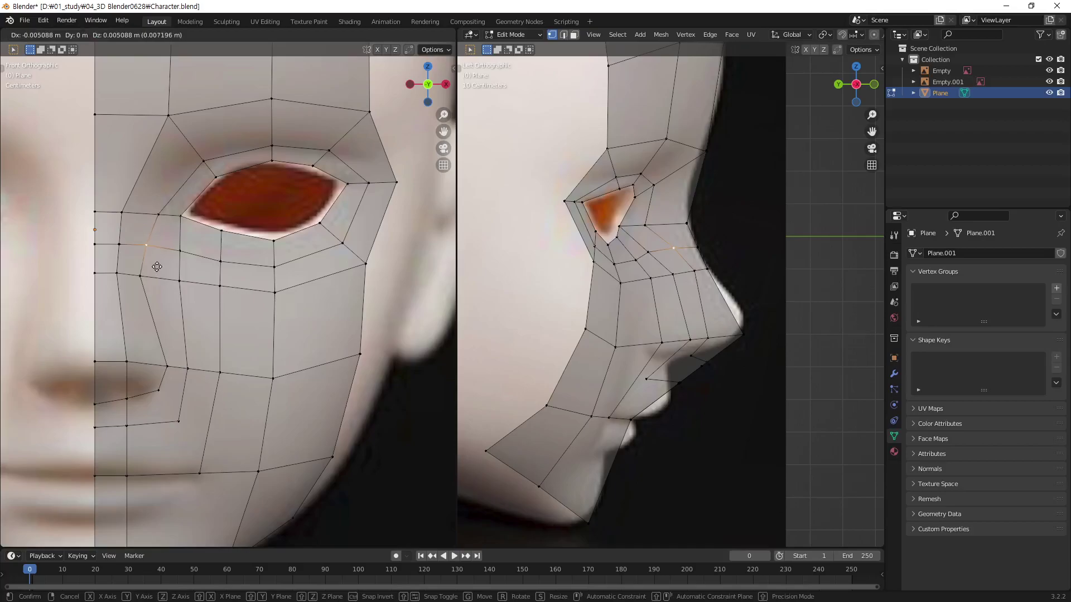
left_click(155, 266)
left_click(156, 217)
key("g")
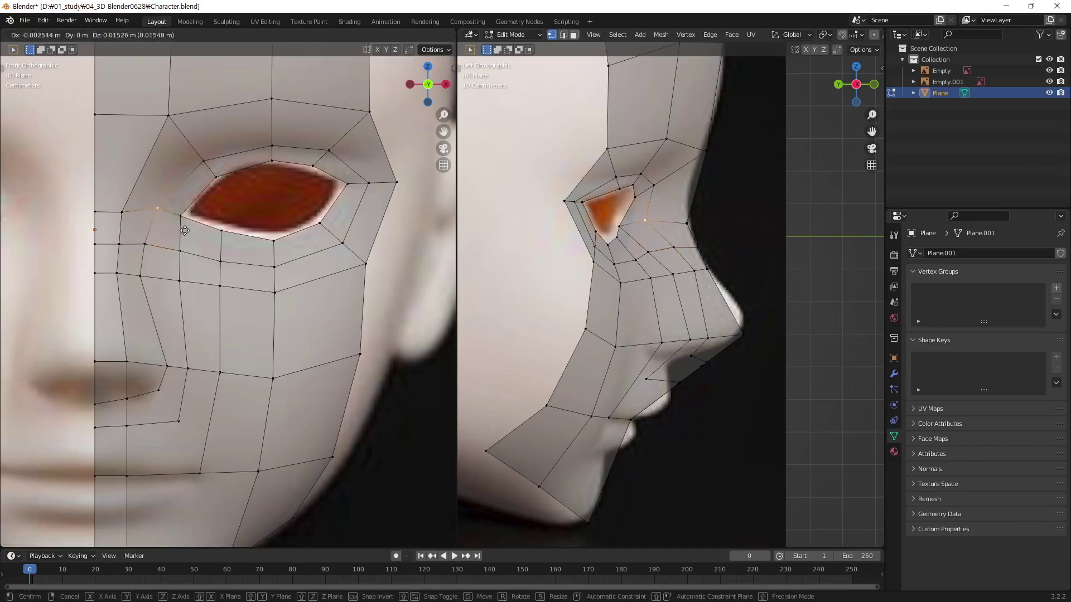
left_click(185, 232)
left_click(210, 156)
key("g")
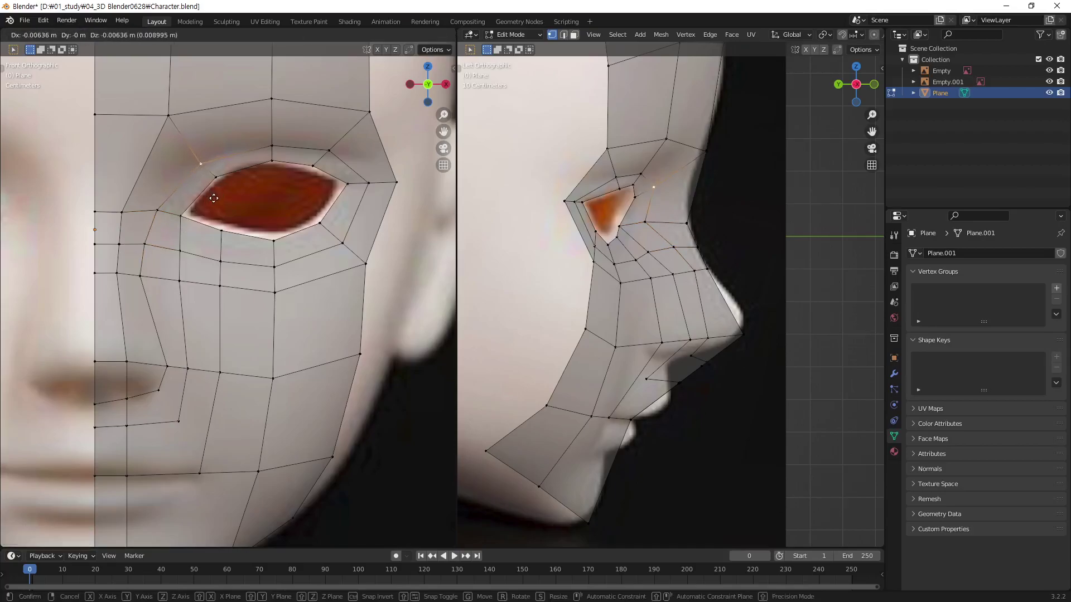
left_click(207, 160)
Reposition the upper eyelid, inner-corner, upper-right eyelid and outer eye-corner vertices.
left_click(271, 150)
key("g")
left_click(270, 146)
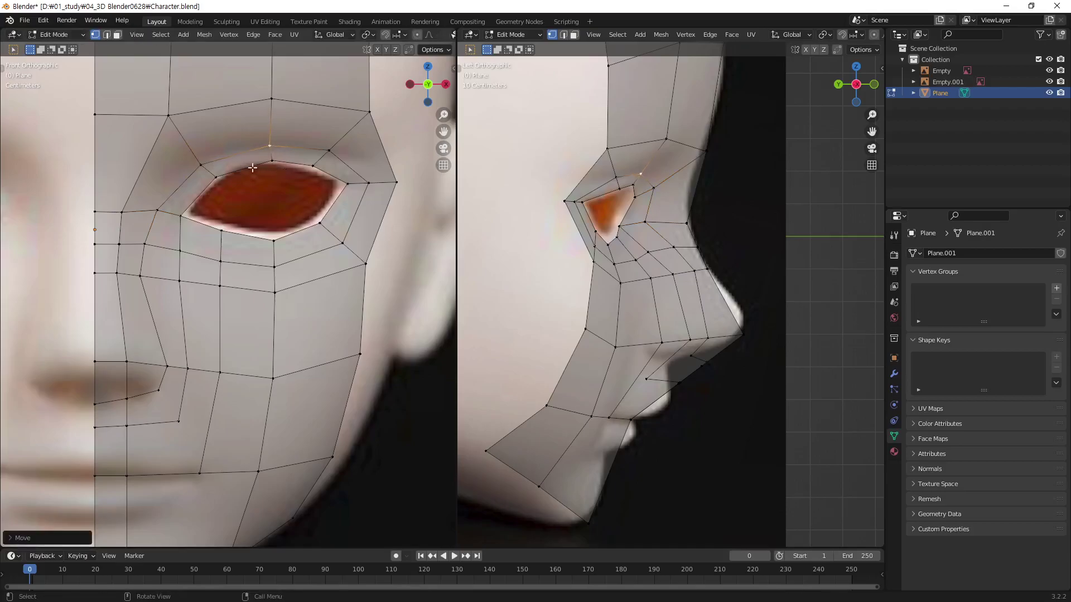
left_click(202, 163)
key("g")
left_click(216, 184)
left_click(330, 151)
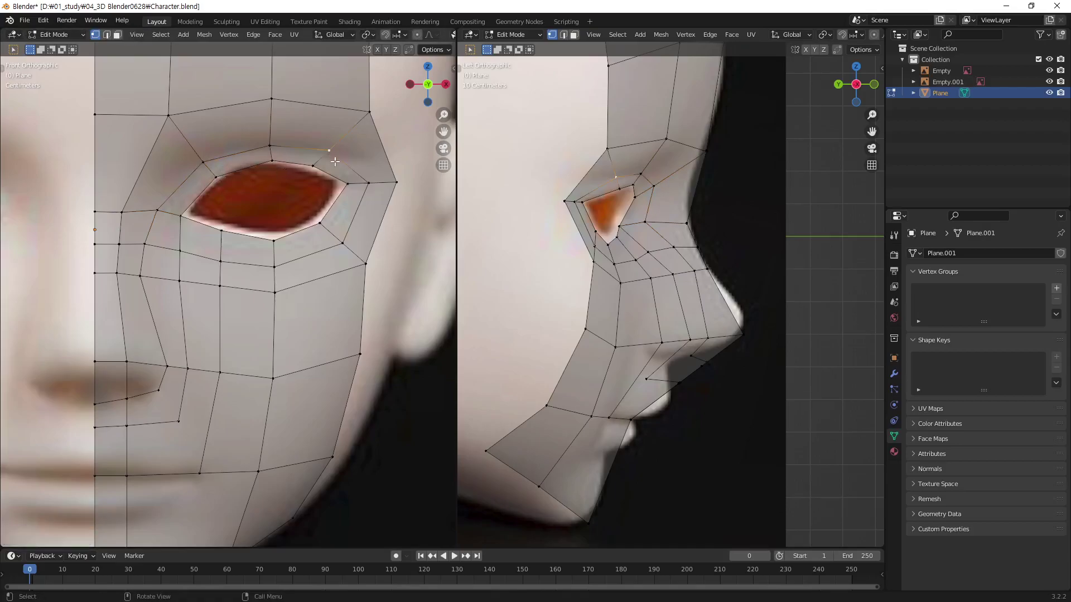
key("g")
left_click(336, 169)
left_click(368, 183)
key("g")
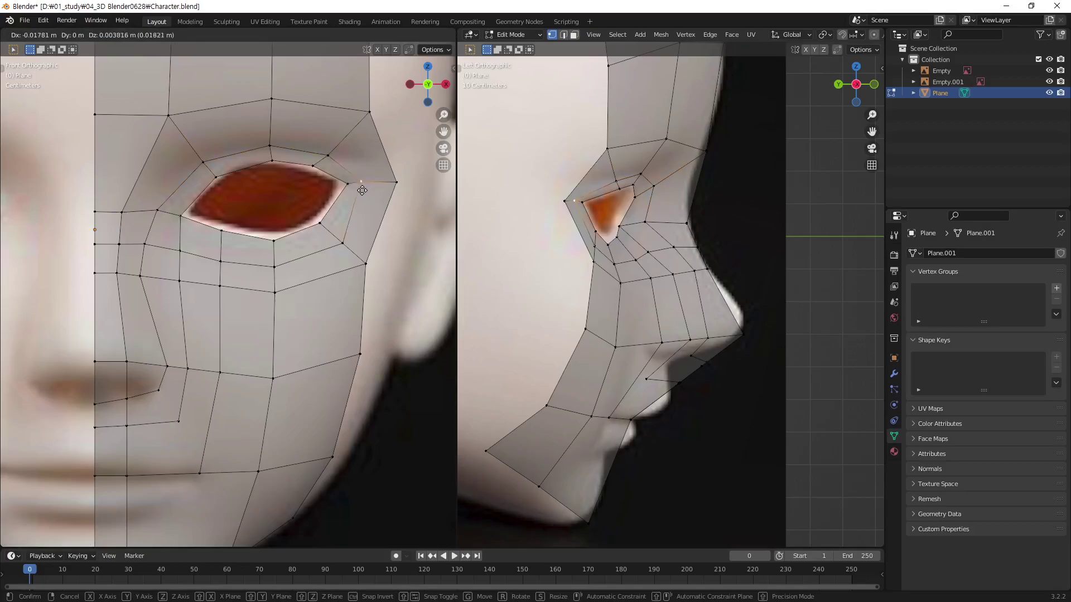
left_click(365, 203)
Pull the vertex below the outer eye corner and two under-eye vertices toward the lower eyelid.
left_click(344, 244)
key("g")
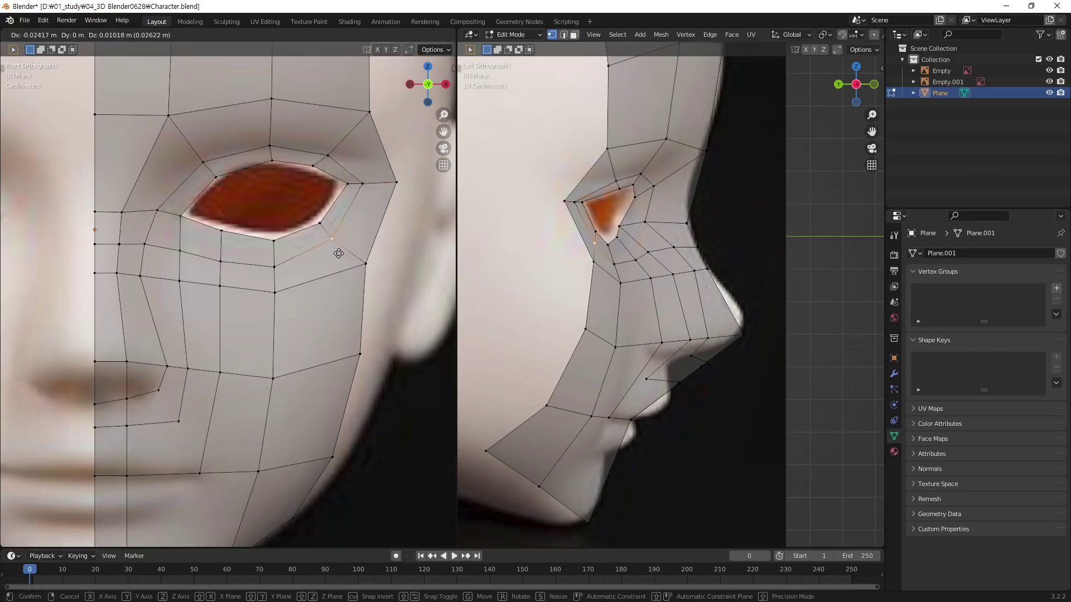
left_click(338, 253)
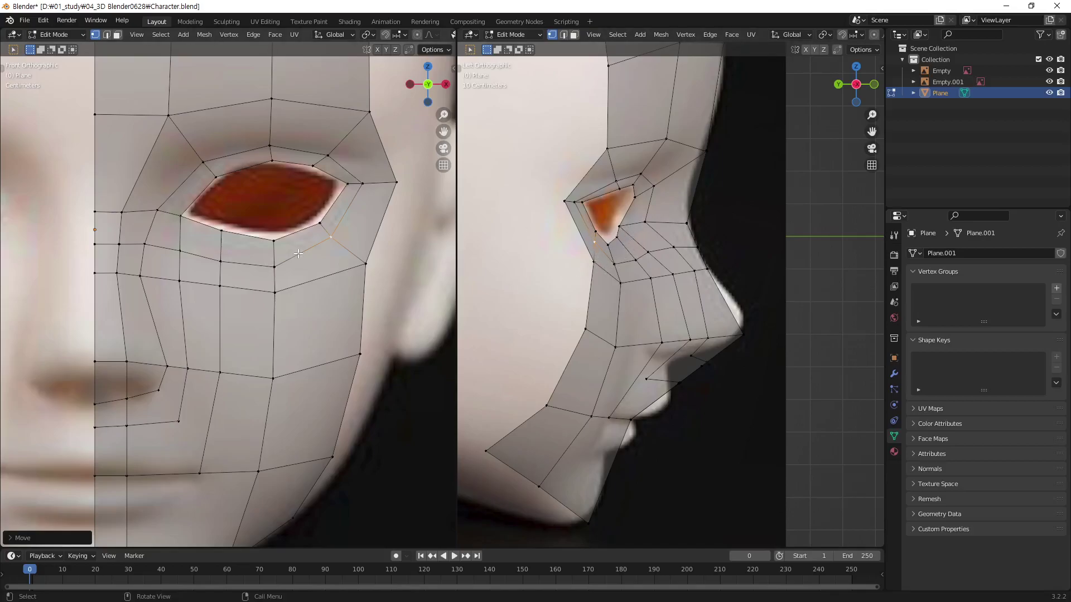
key("g")
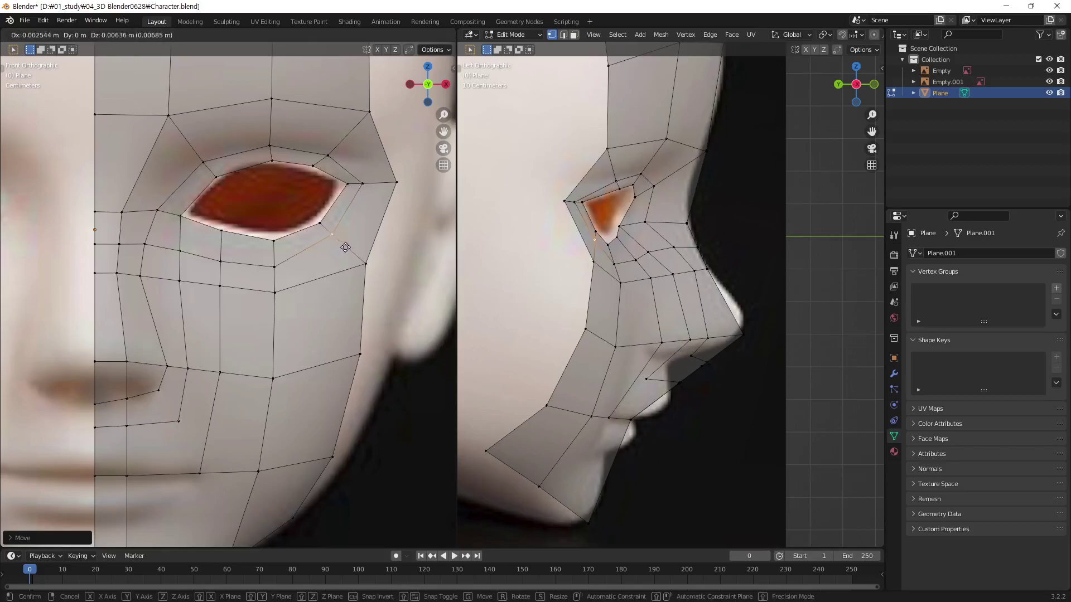
left_click(346, 248)
left_click(270, 272)
key("g")
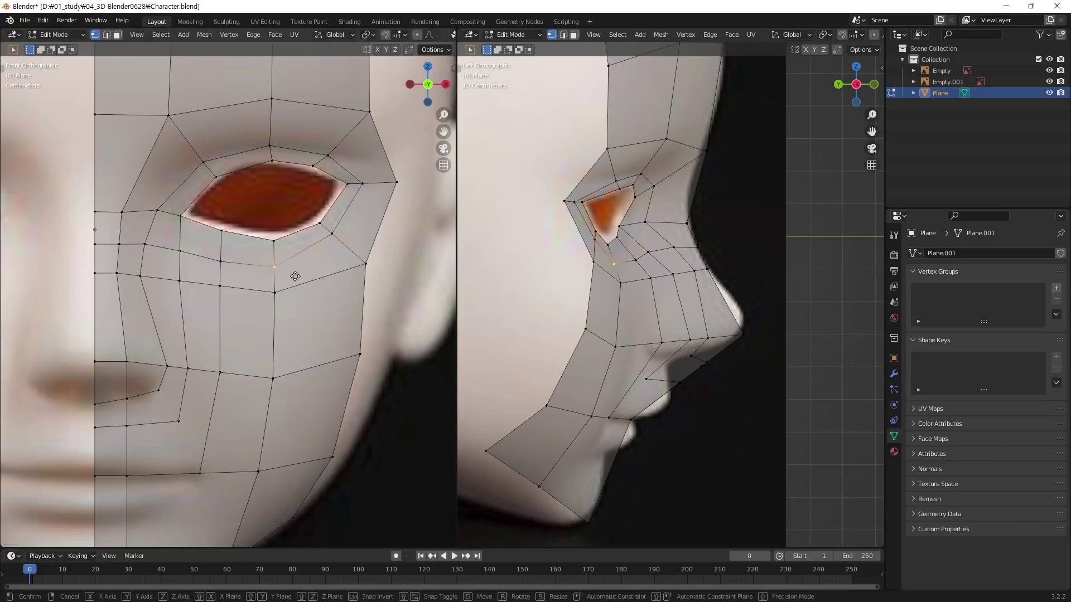
left_click(292, 267)
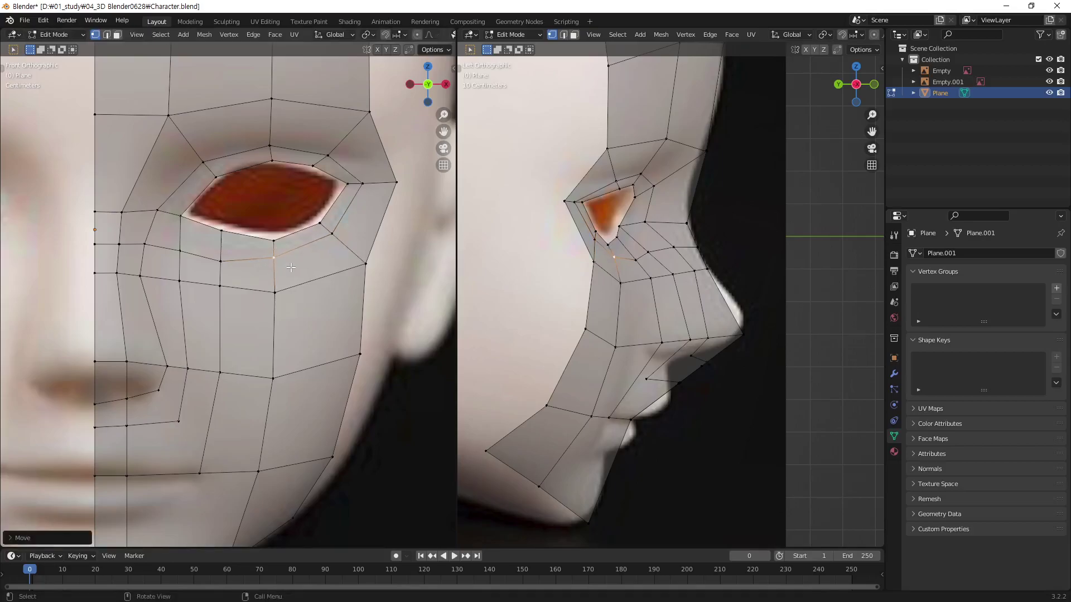
left_click(221, 262)
key("g")
left_click(237, 266)
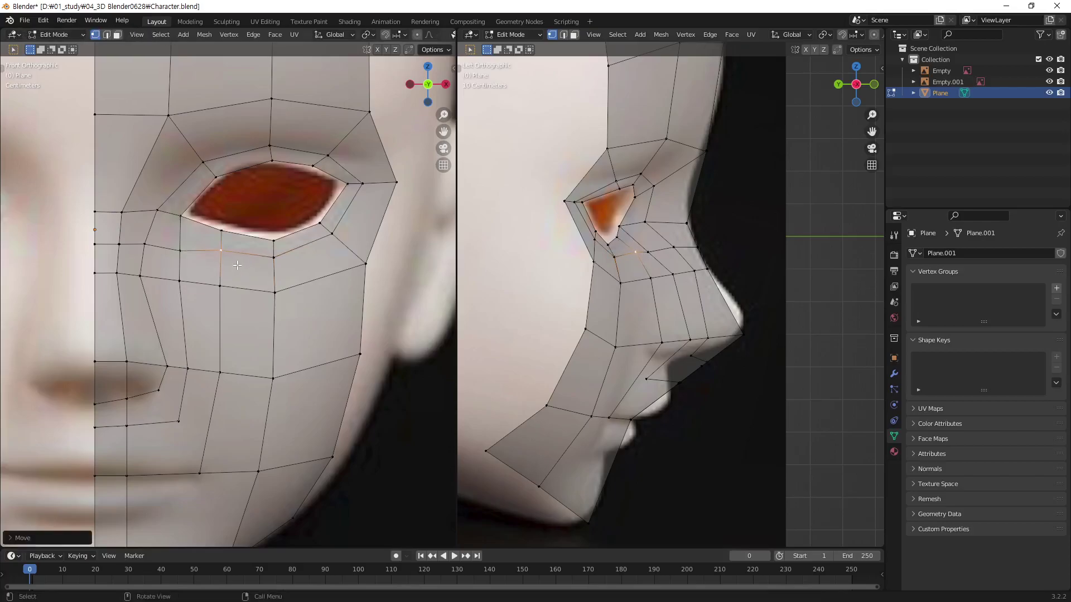
Reposition the vertices under the eye's inner half and to the left of the eye.
left_click(179, 258)
key("g")
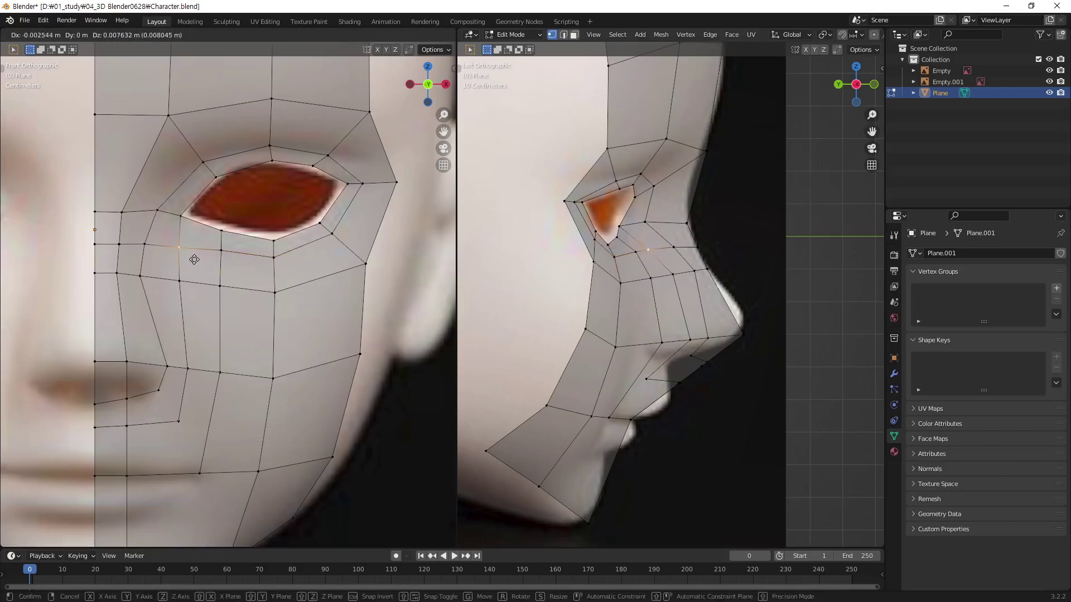
left_click(194, 260)
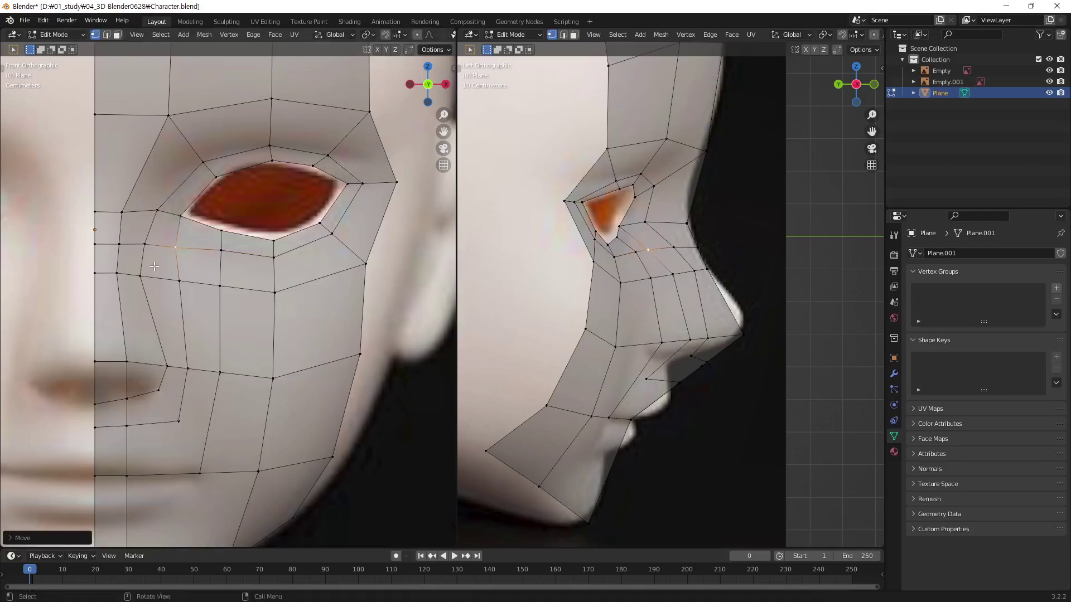
left_click(148, 246)
key("g")
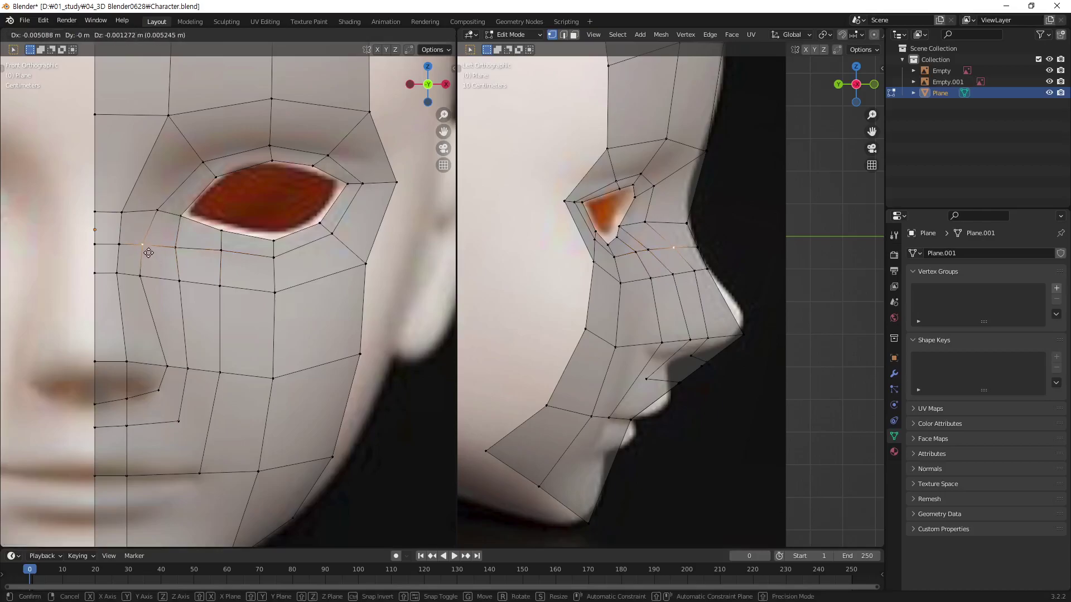
left_click(146, 251)
key("g")
left_click(123, 254)
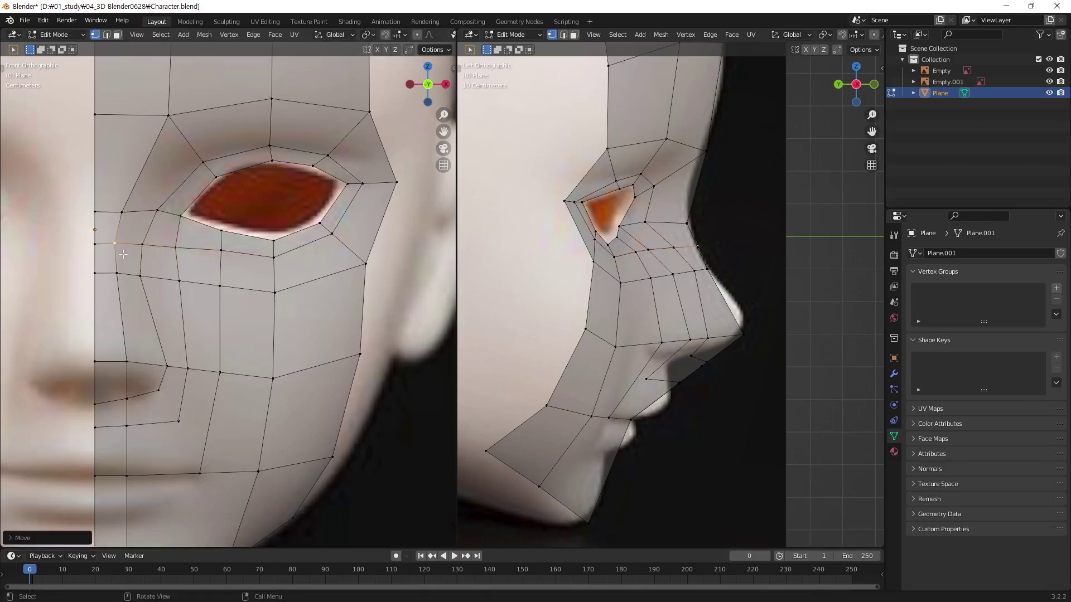
Nudge the inner under-eye loop vertices, moving the lower one vertically only.
left_click(123, 216)
key("g")
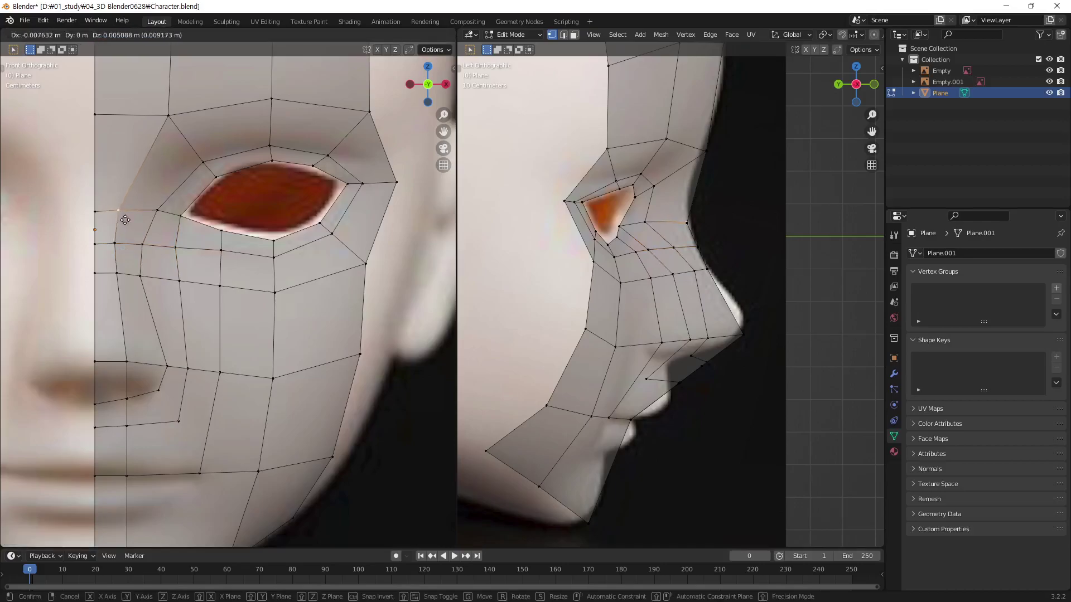
left_click(126, 220)
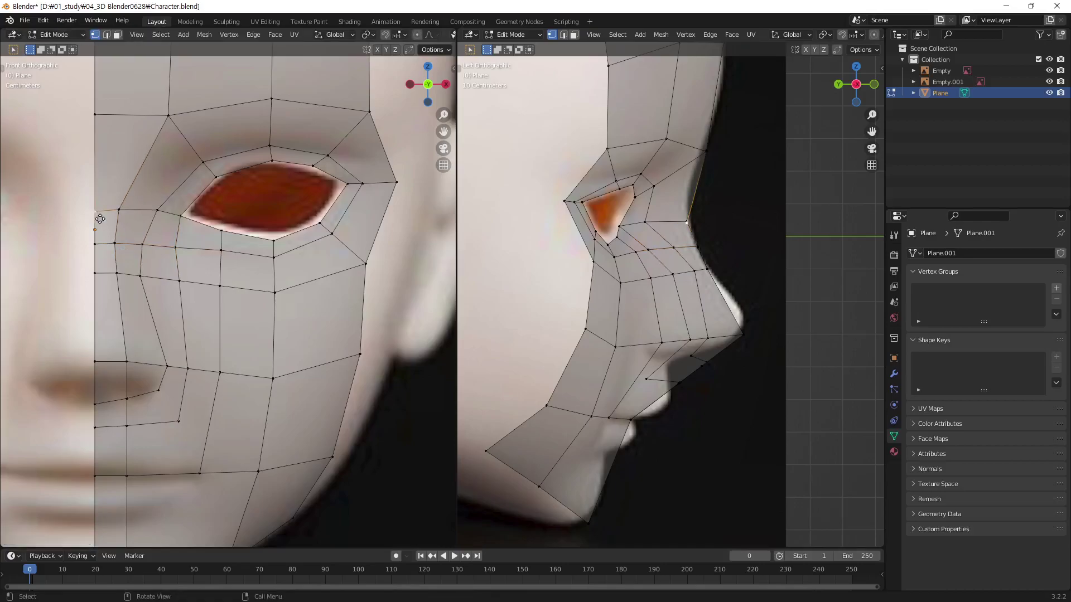
key("g")
key("z")
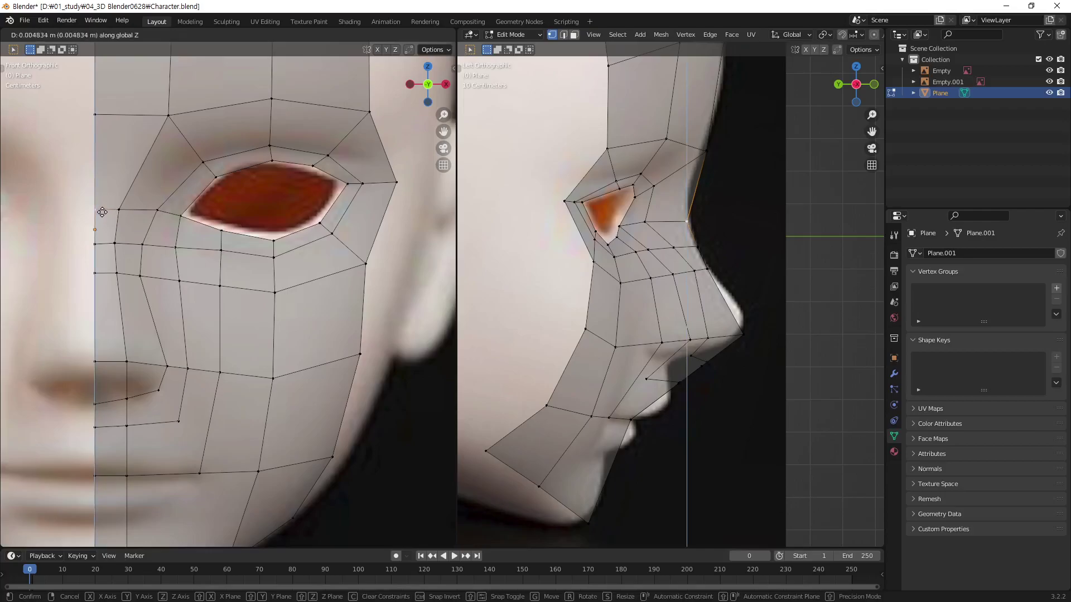
left_click(102, 212)
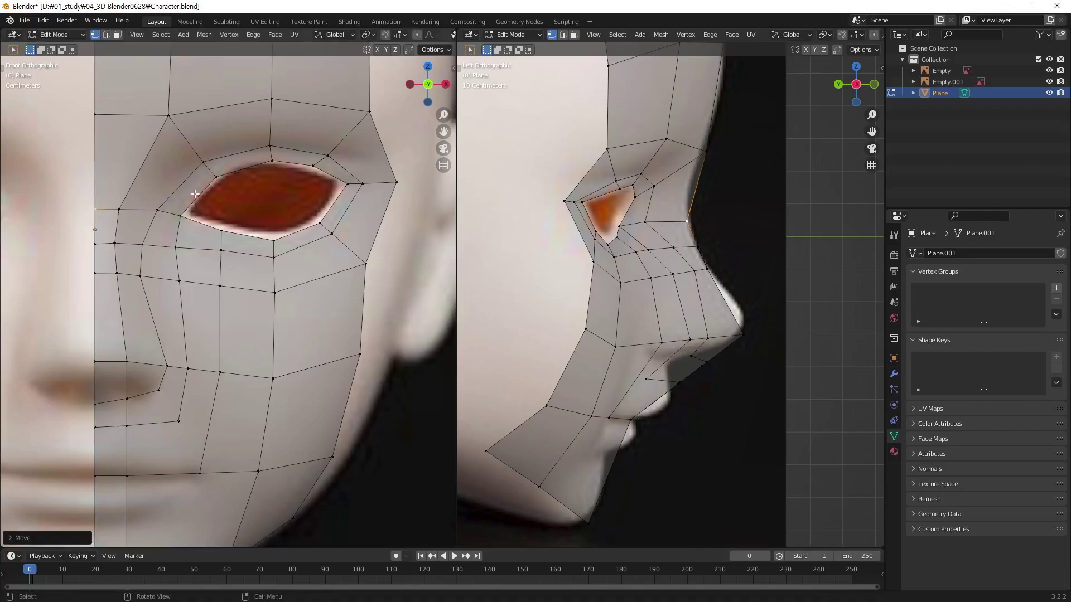
Shift the inner under-eye loop vertices slightly left and below the eye to match the reference.
scroll(314, 245, "down", 2)
scroll(286, 284, "up", 2)
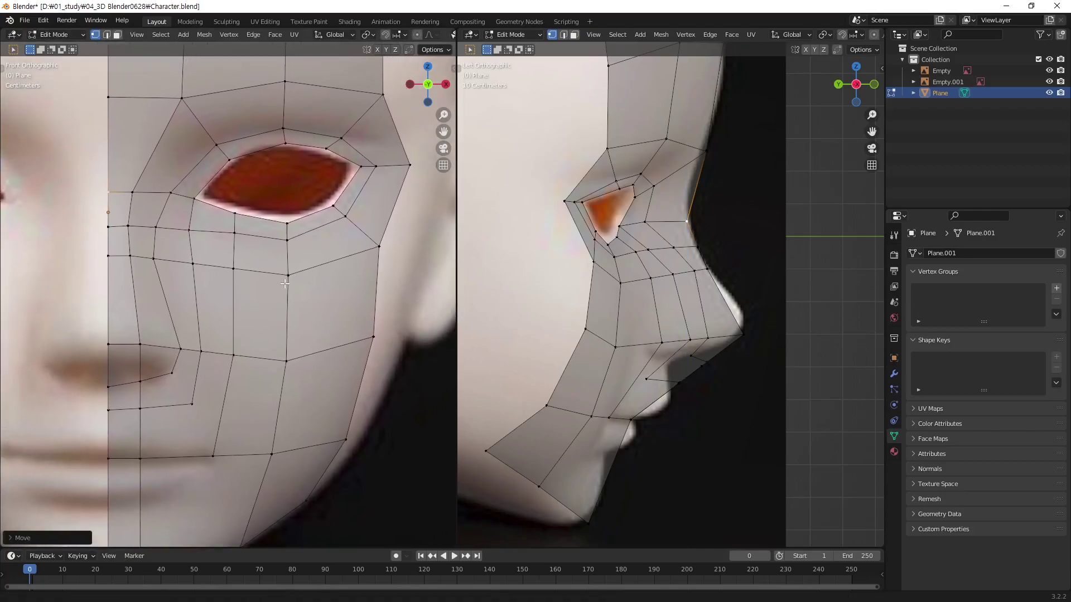
left_click(133, 255, "shift")
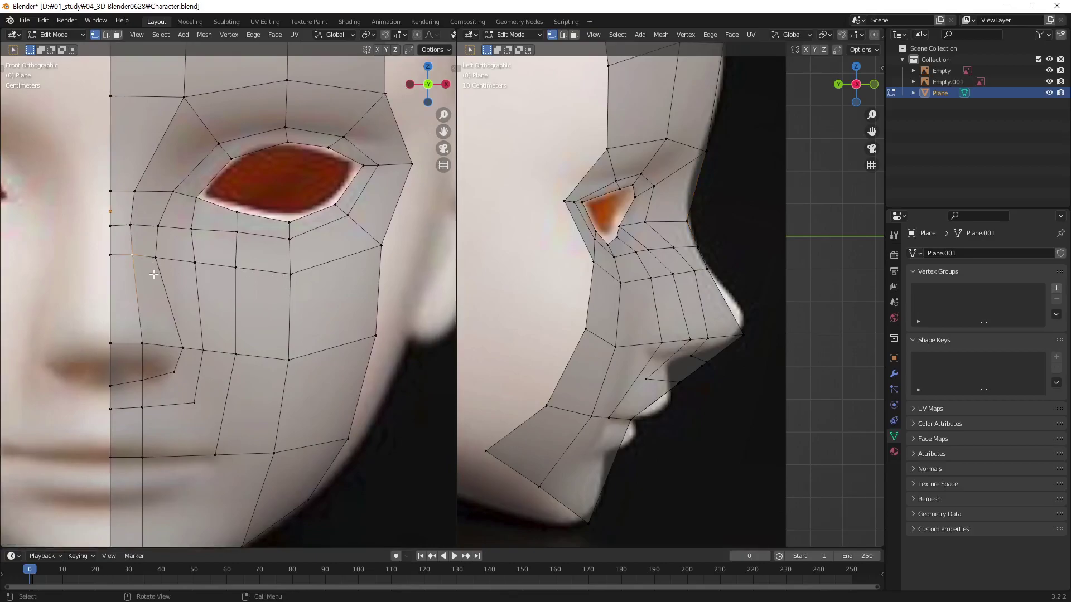
key("g")
left_click(152, 274)
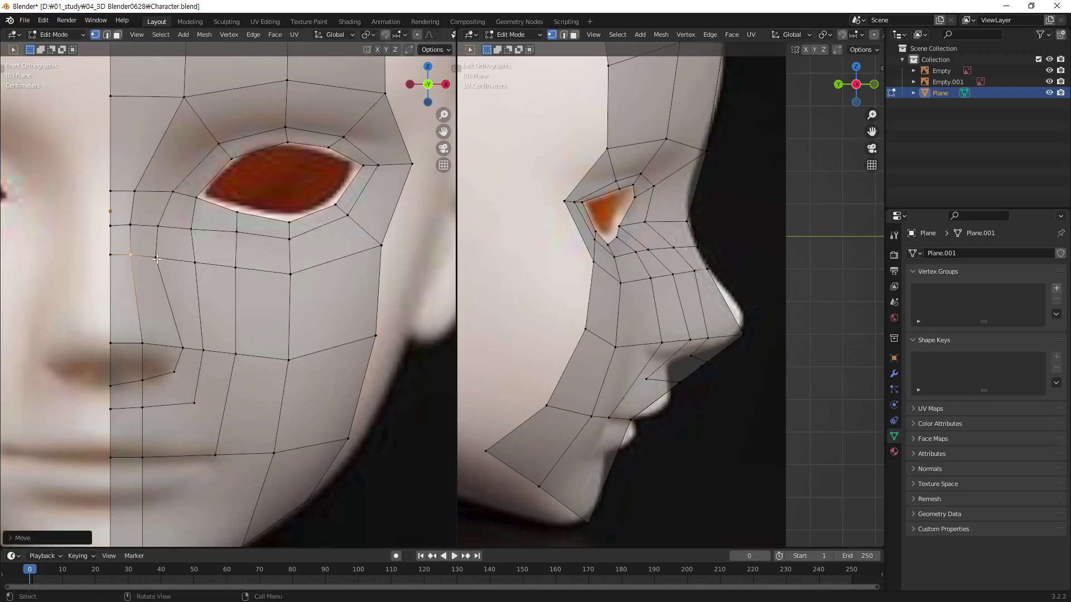
left_click(157, 258)
key("g")
left_click(165, 259)
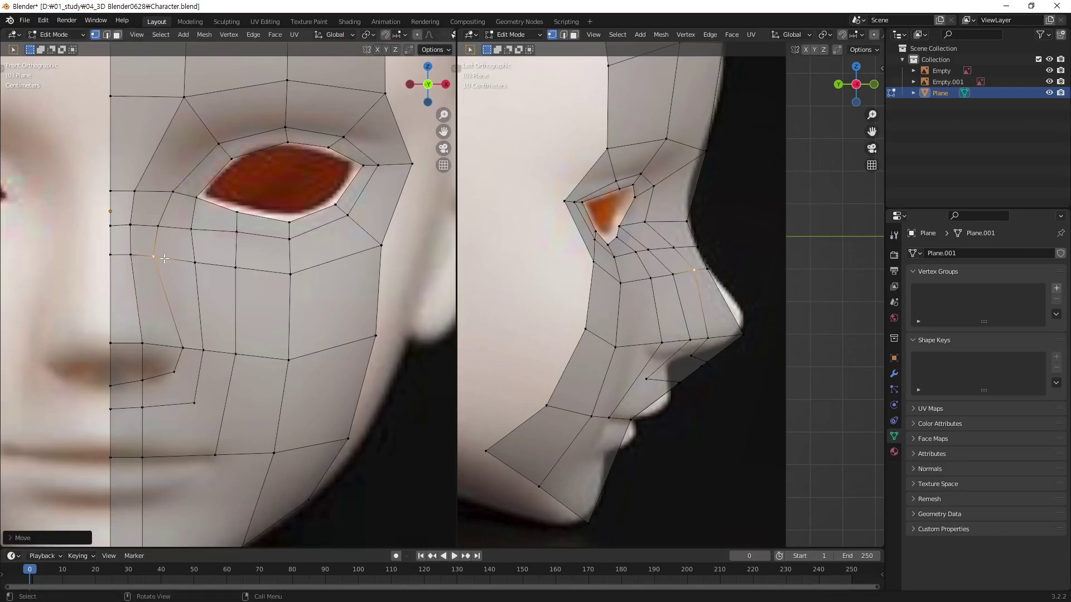
left_click(158, 226)
key("g")
left_click(162, 231)
Reposition the outer-cheek and lower-eyelid vertices along the under-eye loop over the reference.
left_click(203, 265)
key("g")
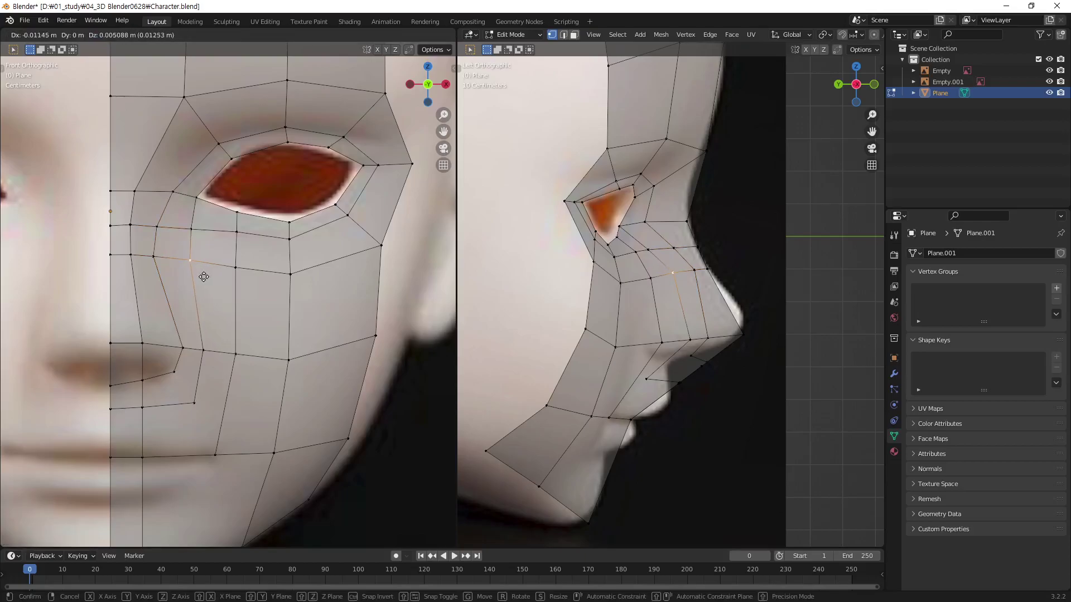
left_click(204, 277)
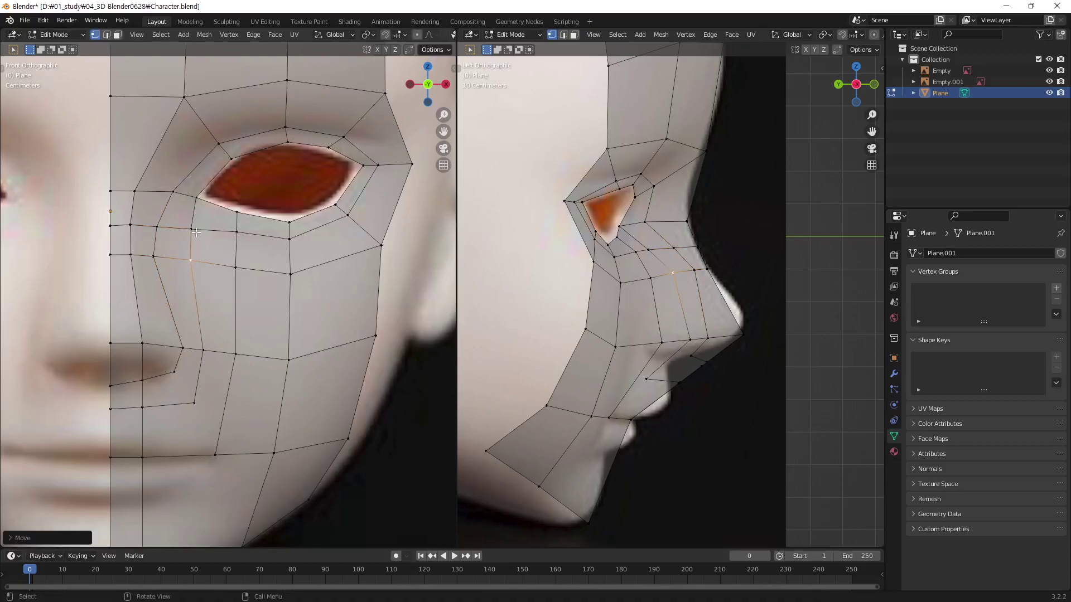
left_click(194, 232)
key("g")
left_click(196, 244)
left_click(195, 259)
key("g")
left_click(192, 275)
left_click(239, 235)
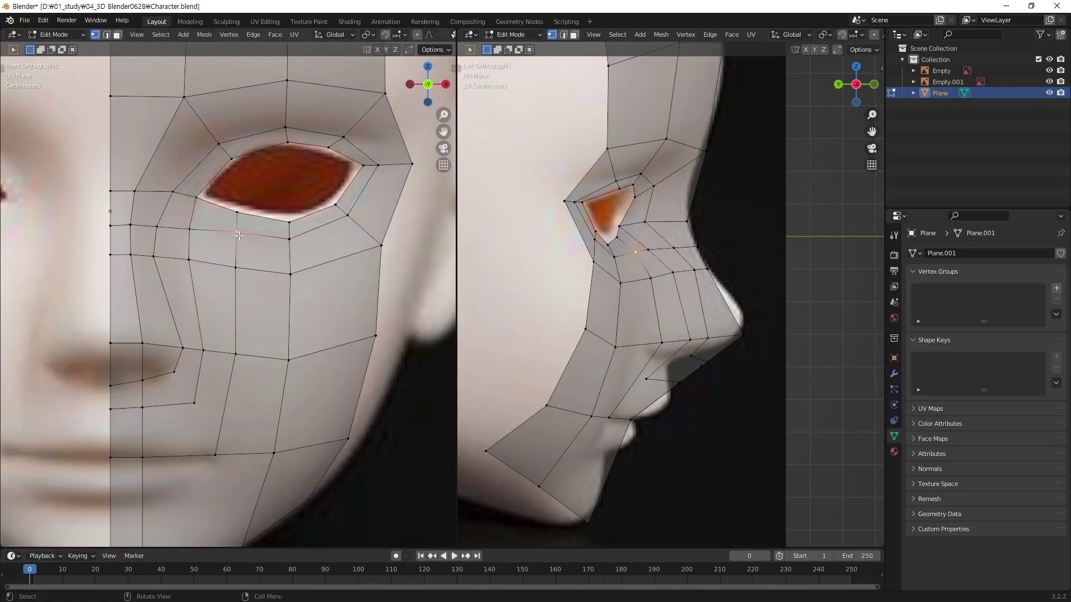
key("g")
left_click(240, 248)
Nudge the lower-cheek, inner-cheek and outer-eye-rim vertices into place over the reference.
left_click(237, 277)
key("g")
left_click(231, 282)
left_click(188, 263)
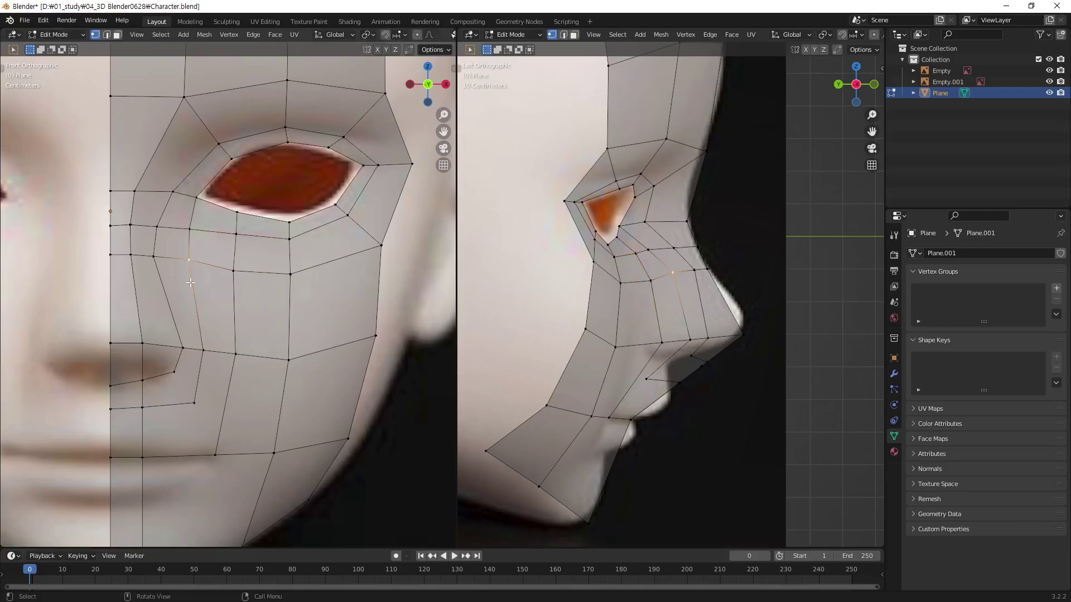
key("g")
left_click(199, 280)
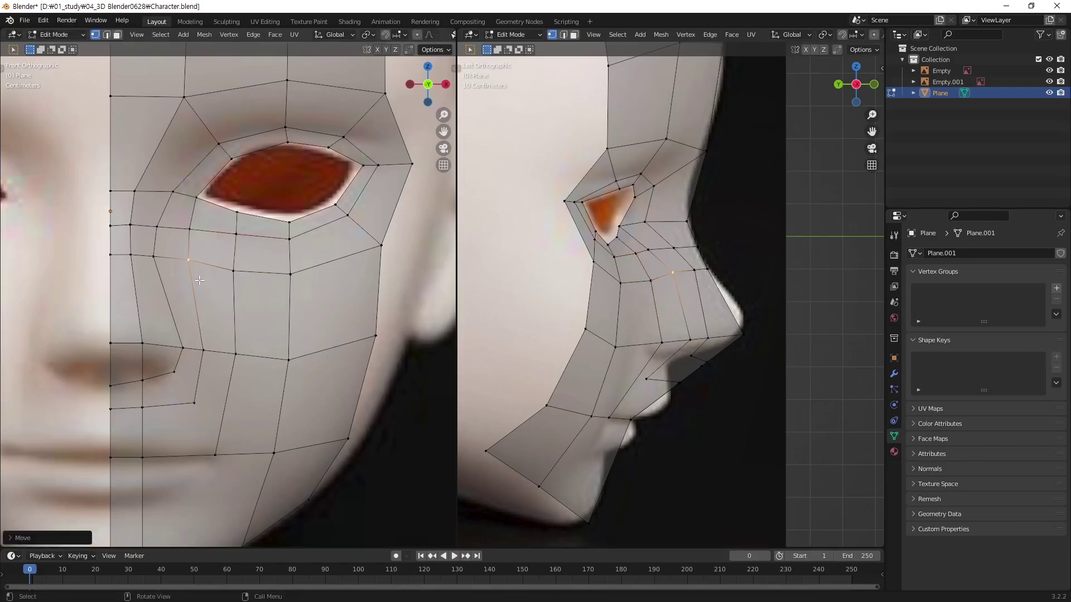
left_click(305, 279)
key("g")
left_click(311, 285)
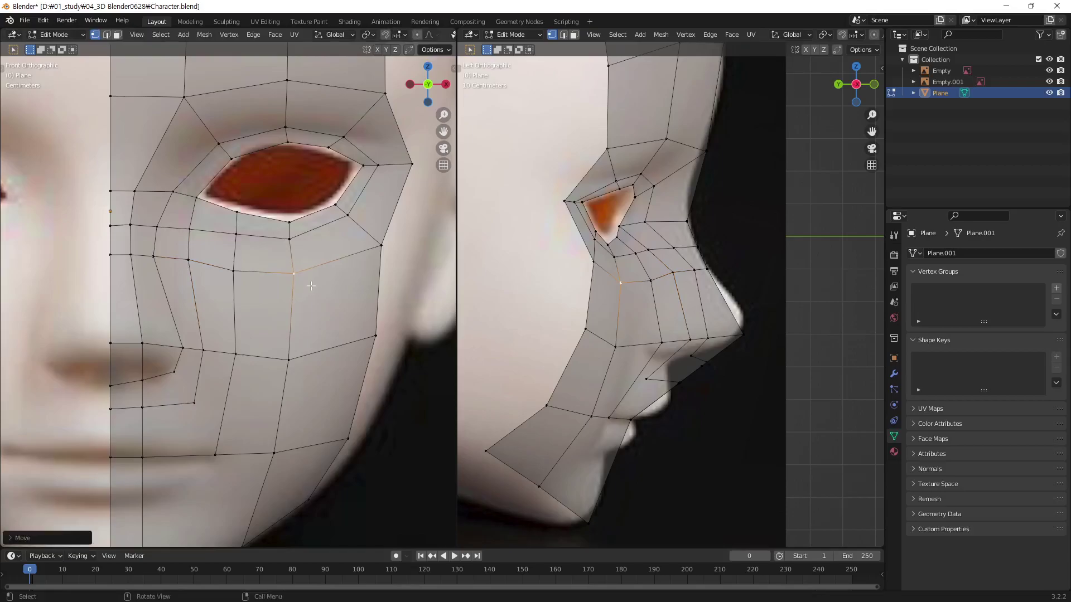
left_click(293, 239)
key("g")
left_click(300, 241)
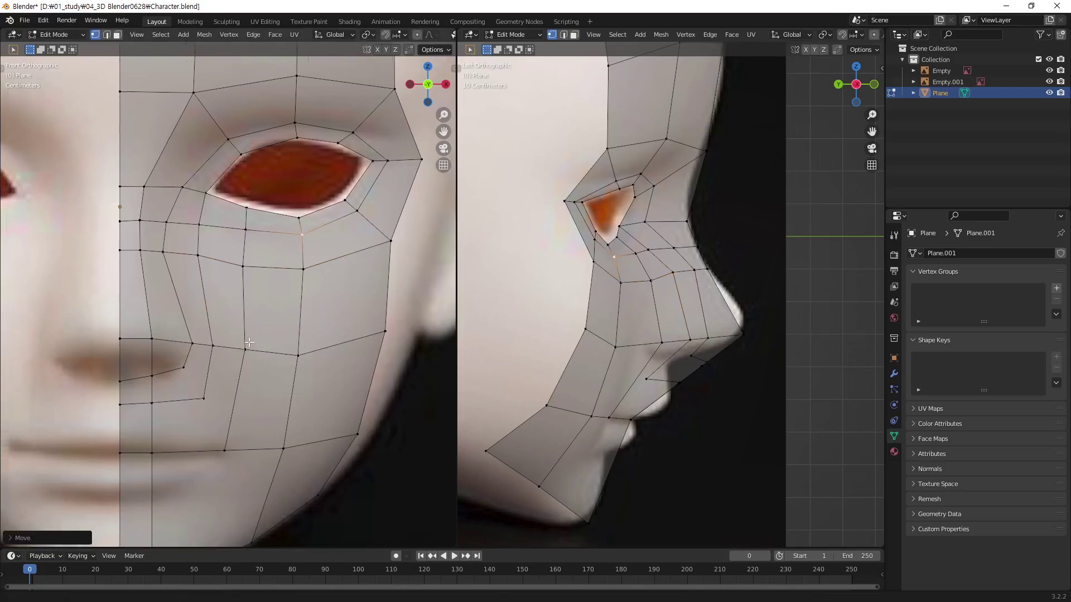
Reposition the vertices around the nostril and nose side over the front reference.
middle_click_drag(225, 344, 173, 381, "shift")
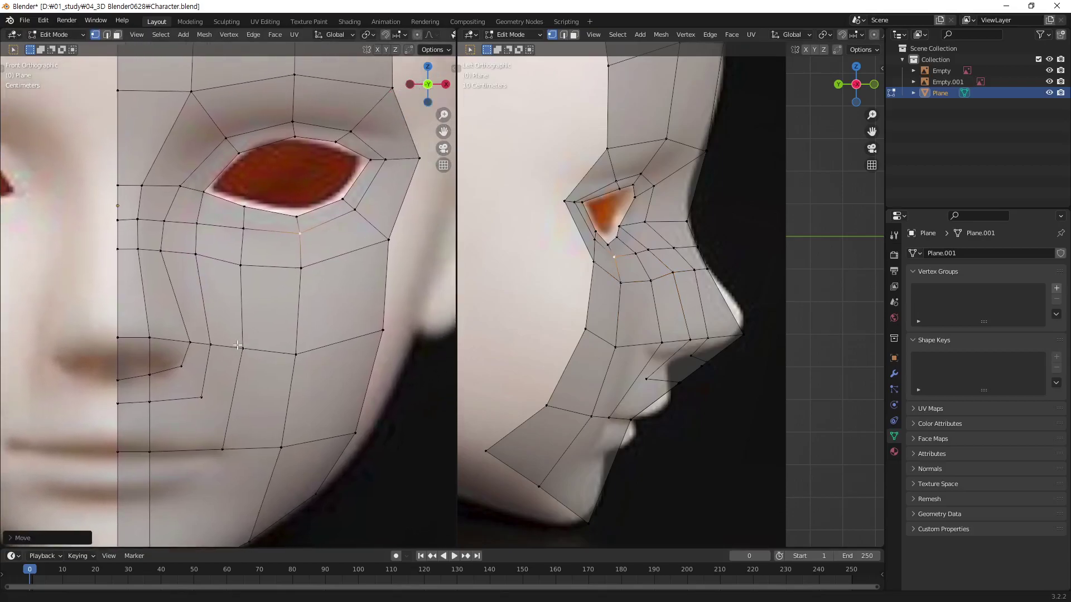
left_click(180, 368)
key("g")
left_click(188, 347)
key("g")
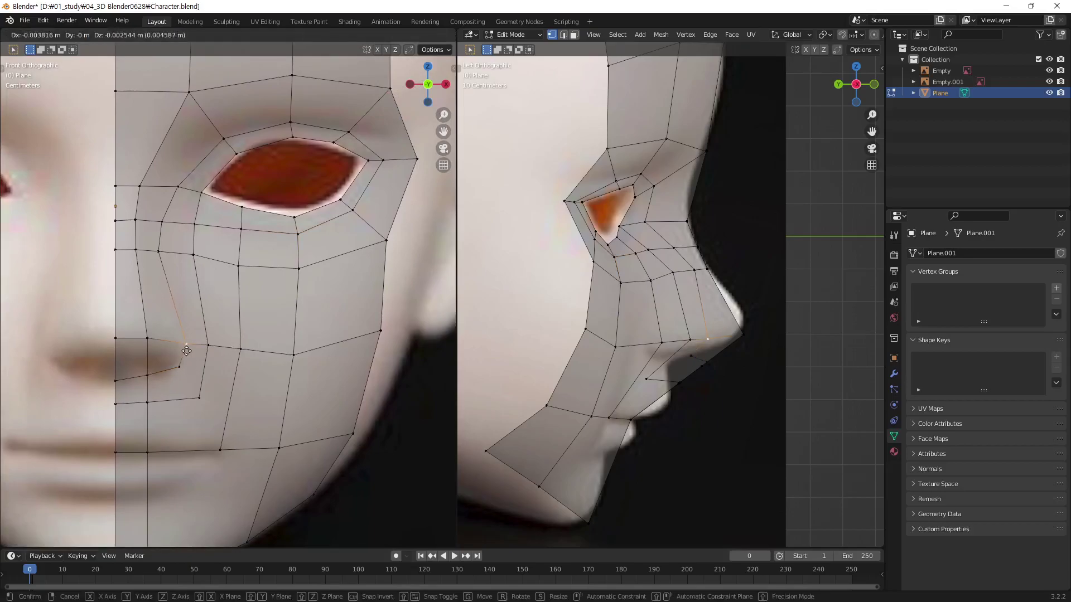
left_click(188, 350)
left_click(208, 344)
key("g")
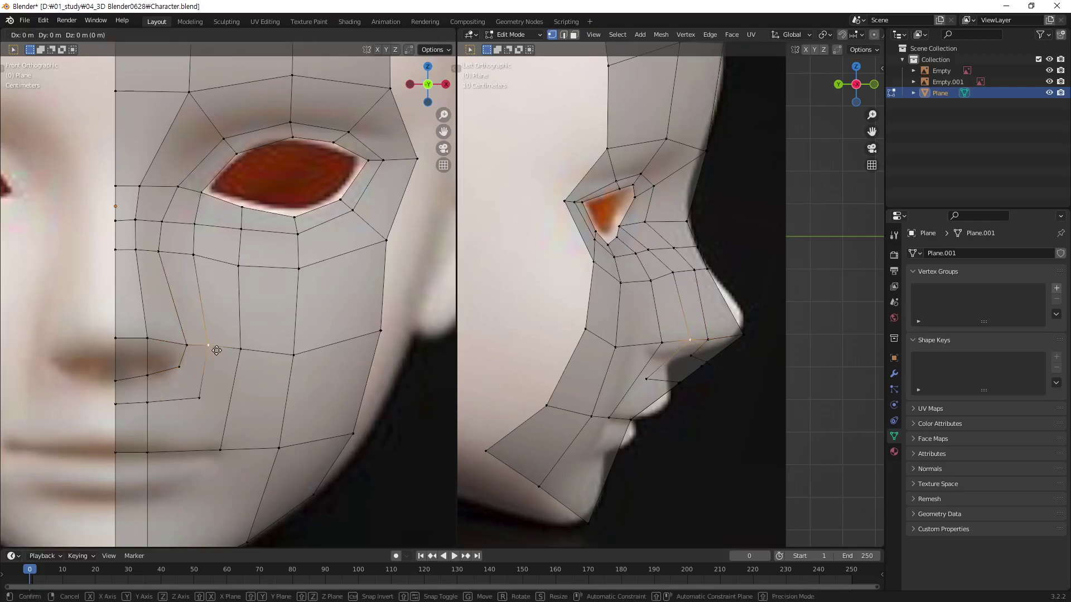
left_click(216, 353)
left_click(200, 399)
key("g")
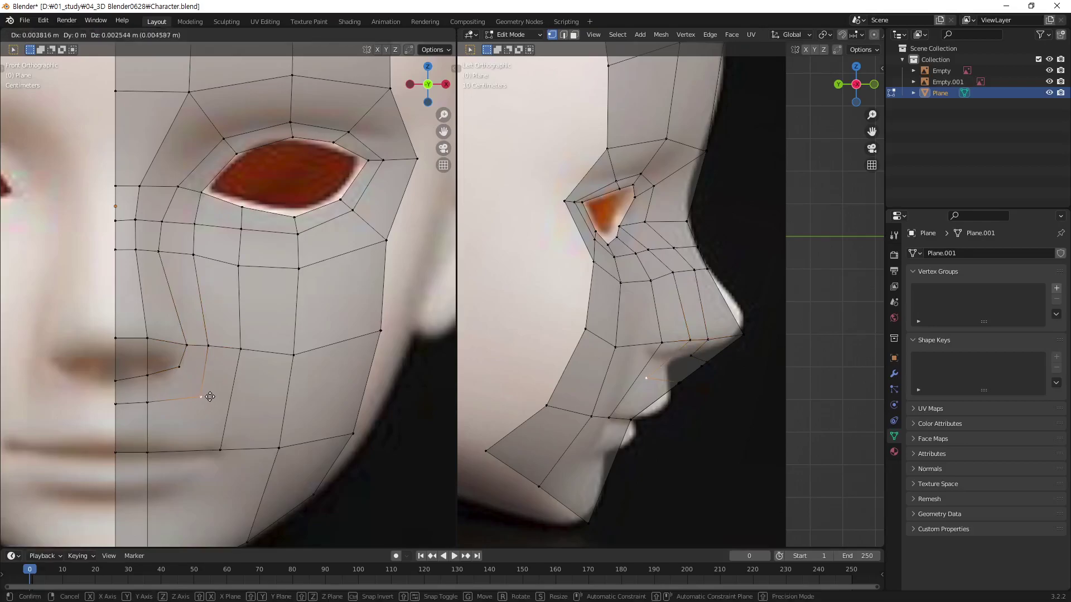
left_click(203, 395)
Nudge the cheek vertices beside the nose, mid cheek and under the eye down and right.
left_click(242, 351)
key("g")
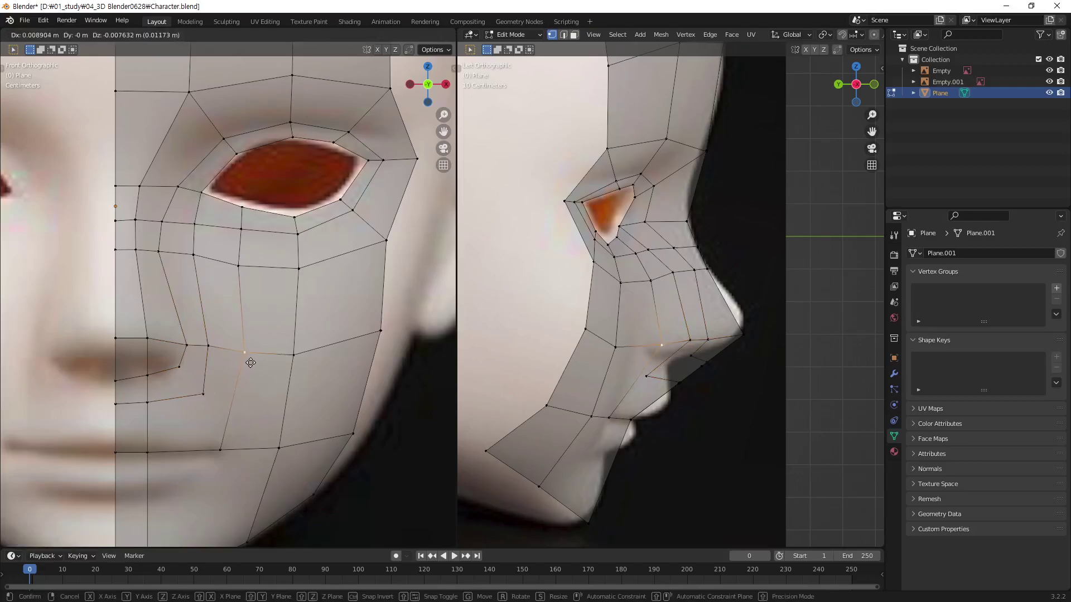
left_click(248, 361)
left_click(210, 350)
key("g")
left_click(213, 358)
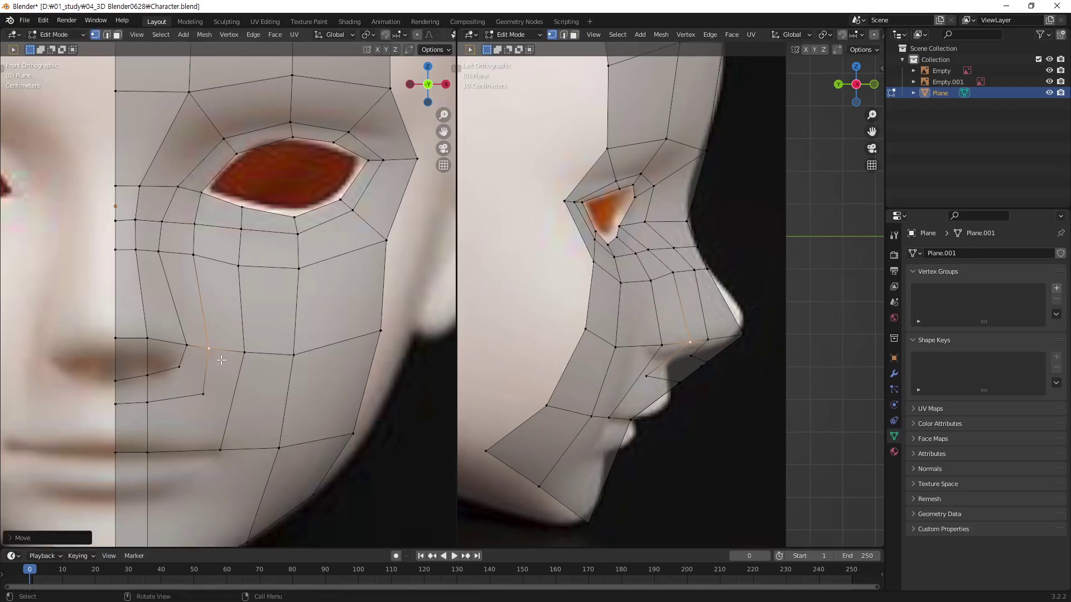
left_click(293, 358)
key("g")
left_click(298, 362)
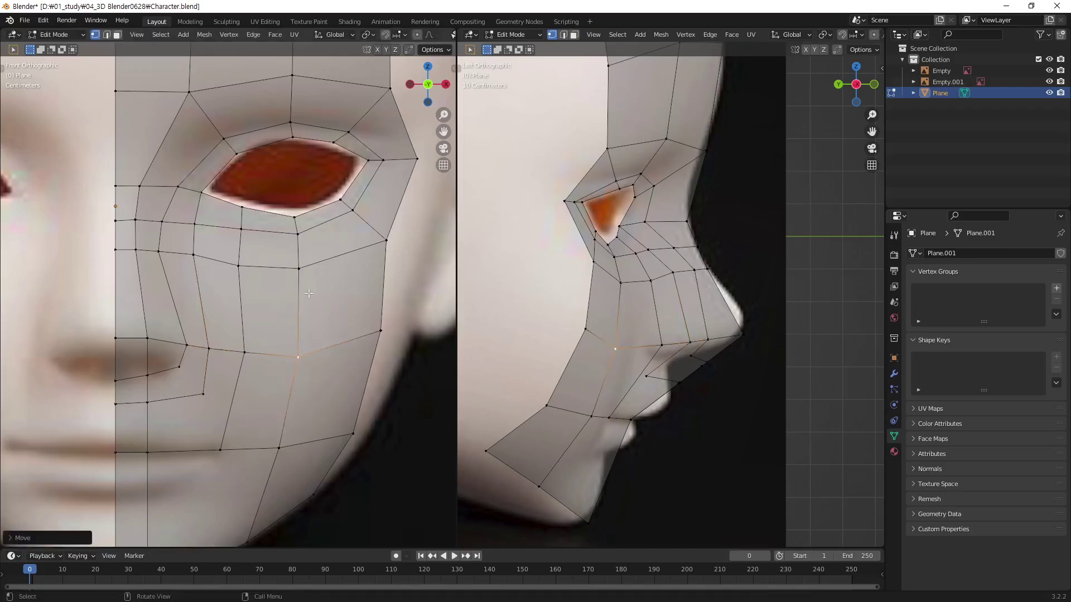
left_click(305, 277)
key("g")
left_click(306, 280)
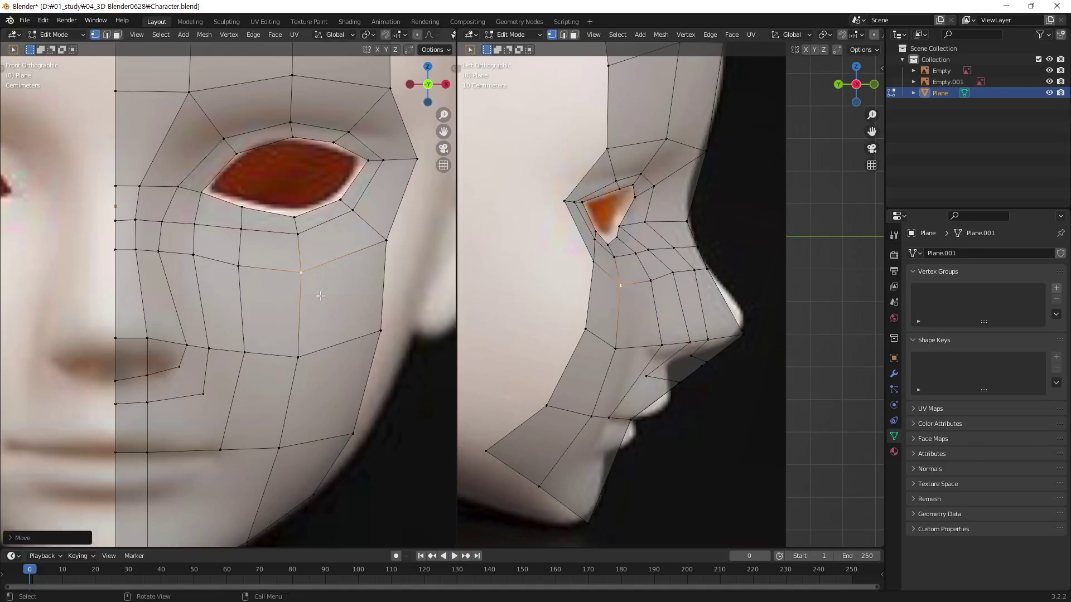
Adjust the mouth-corner vertex slightly to match the reference.
middle_click_drag(282, 443, 294, 432, "shift")
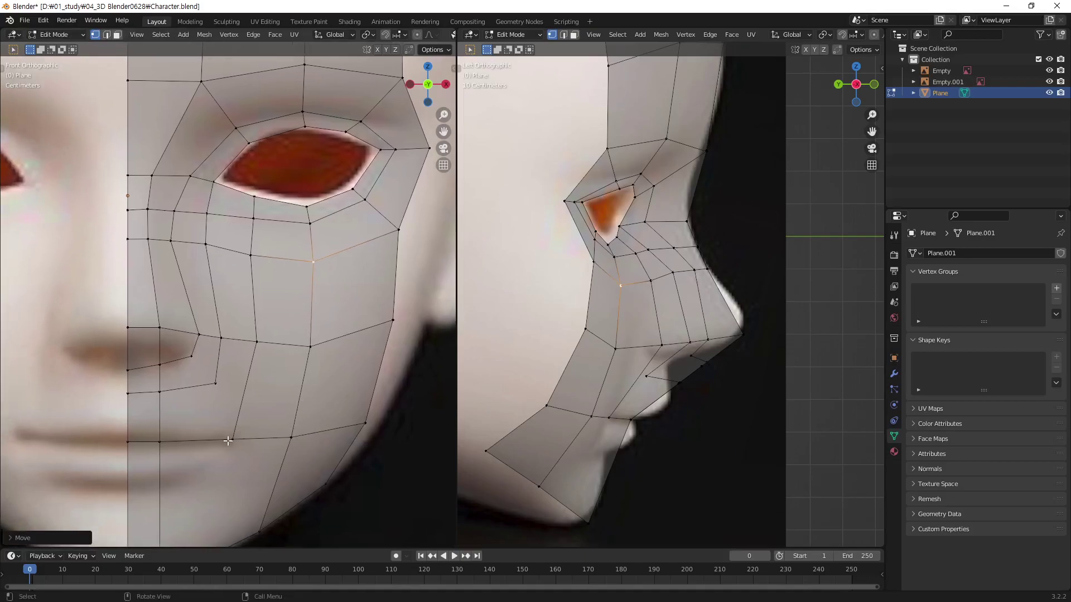
left_click(230, 441)
key("g")
left_click(243, 449)
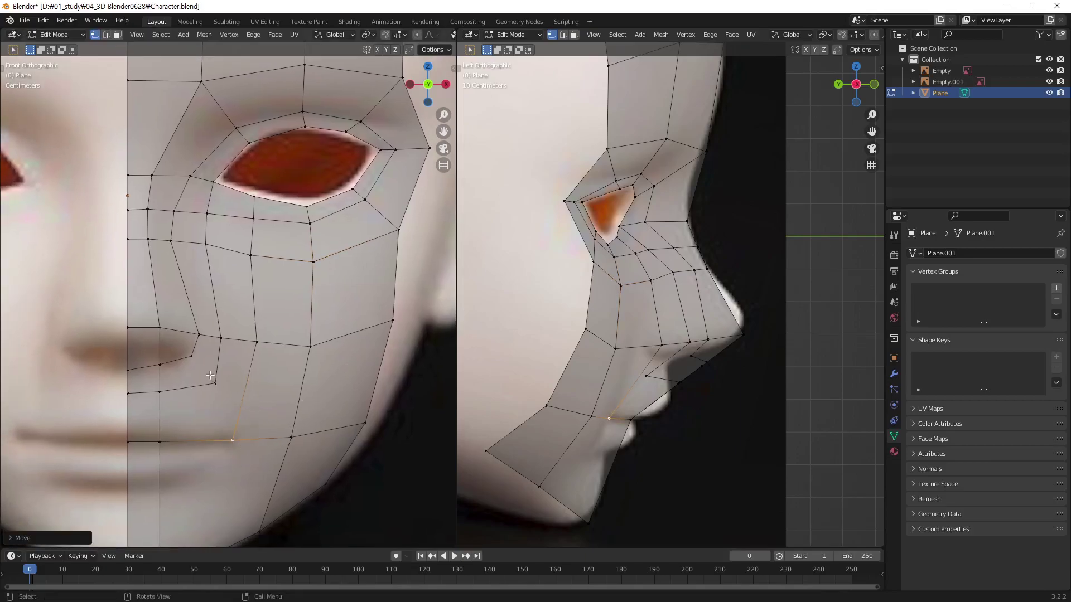
middle_click_drag(322, 357, 337, 309, "shift")
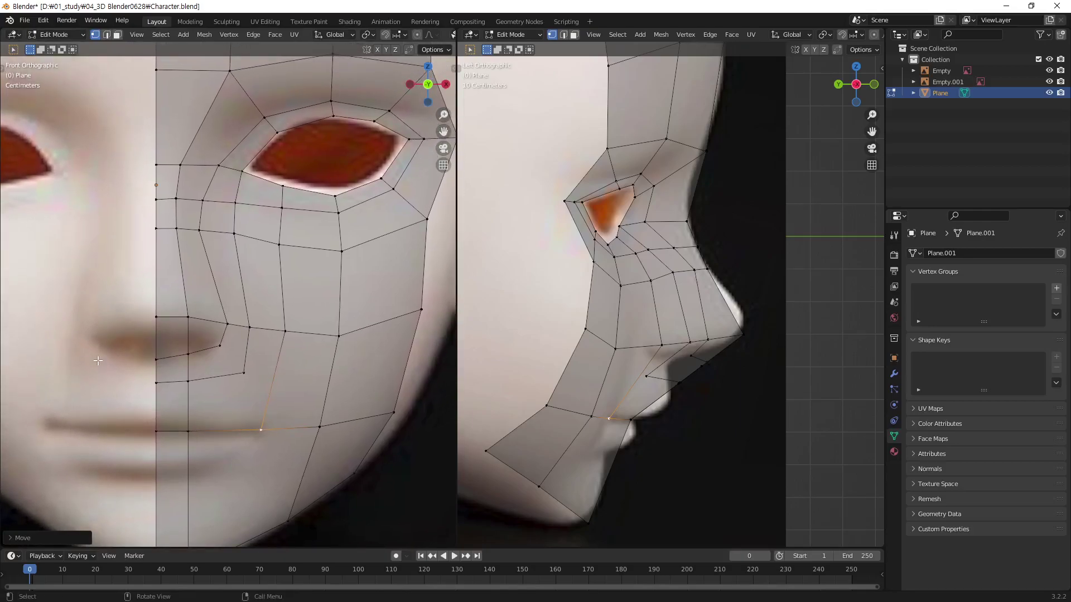
In the side profile, move an under-eye vertex about 0.05 m along Y.
key("alt+a")
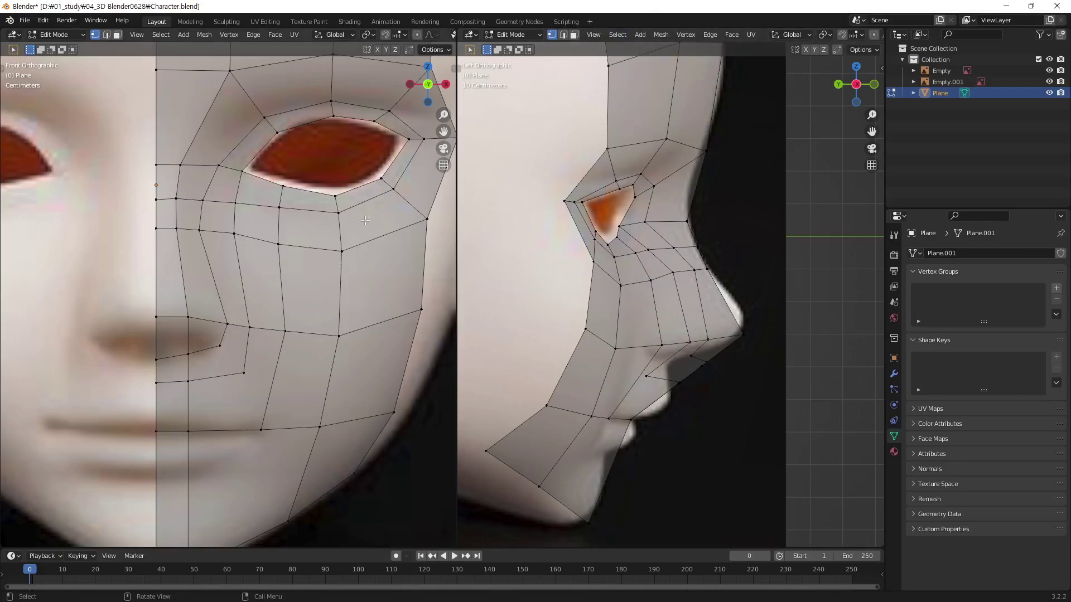
left_click(608, 258)
left_click(634, 251)
key("g")
key("y")
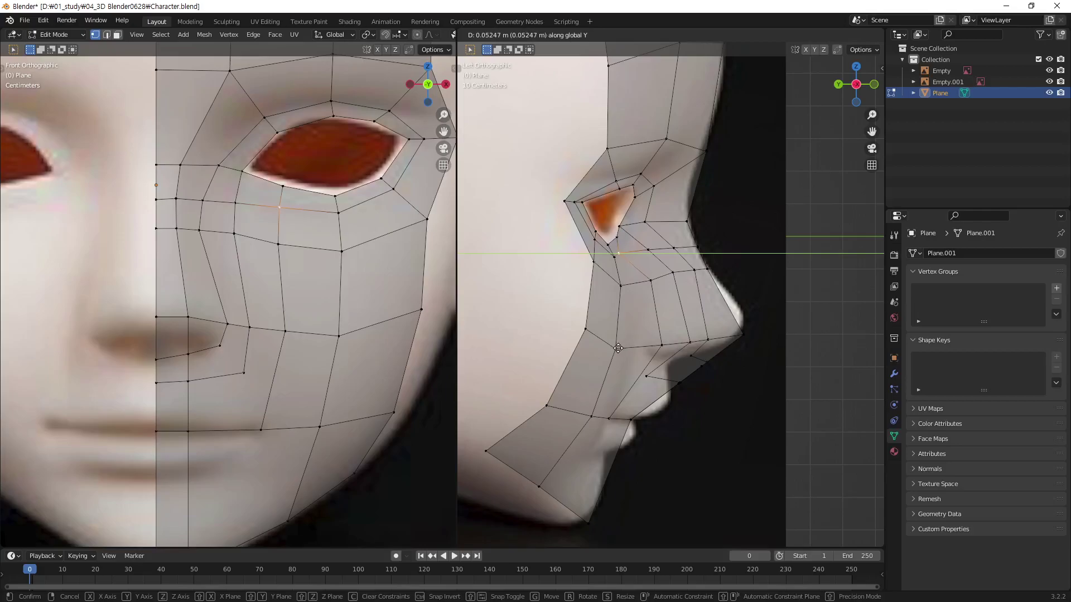
left_click(619, 348)
left_click(643, 277)
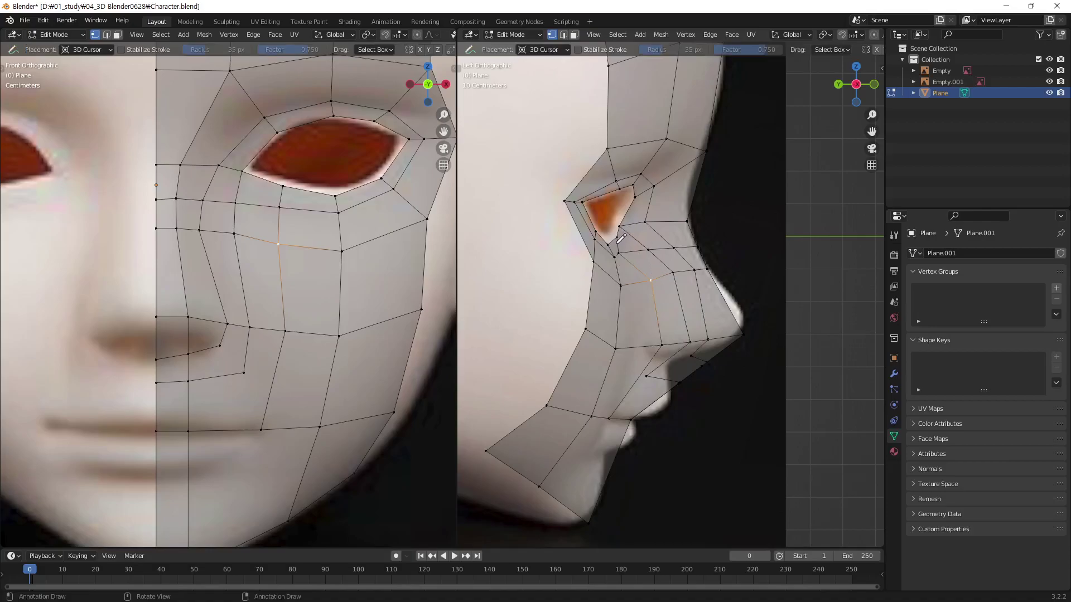
Sketch annotation guide lines from the eye down the cheek in both views, then delete that annotation layer.
key("d")
mouse_move(622, 249)
left_mouse_down()
mouse_move(636, 360)
mouse_move(622, 405)
left_mouse_up()
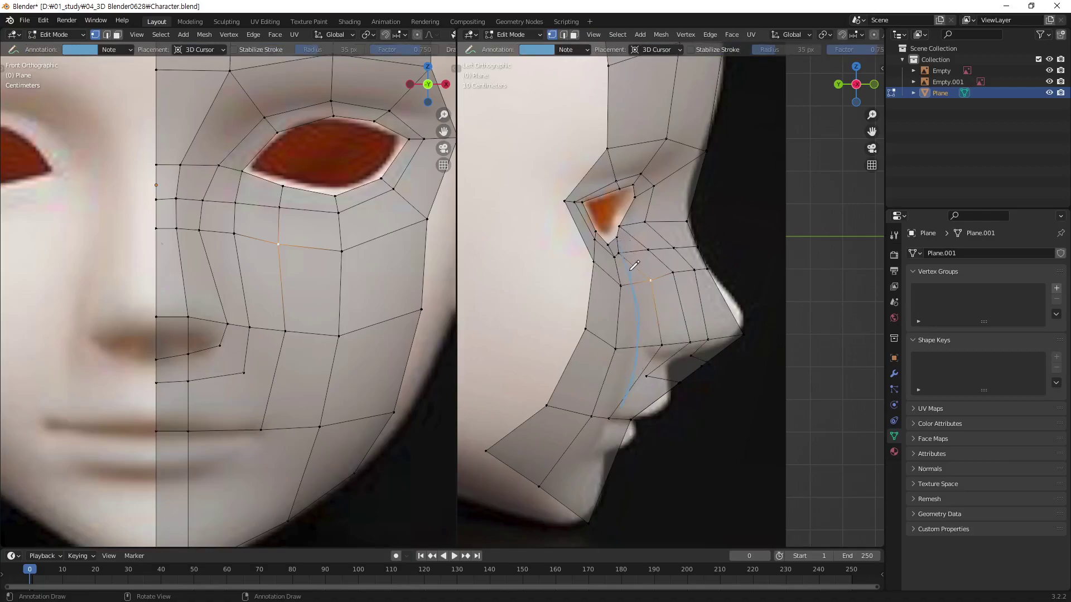
left_click_drag(617, 239, 611, 415)
left_click_drag(261, 430, 266, 413)
left_click_drag(284, 332, 283, 176)
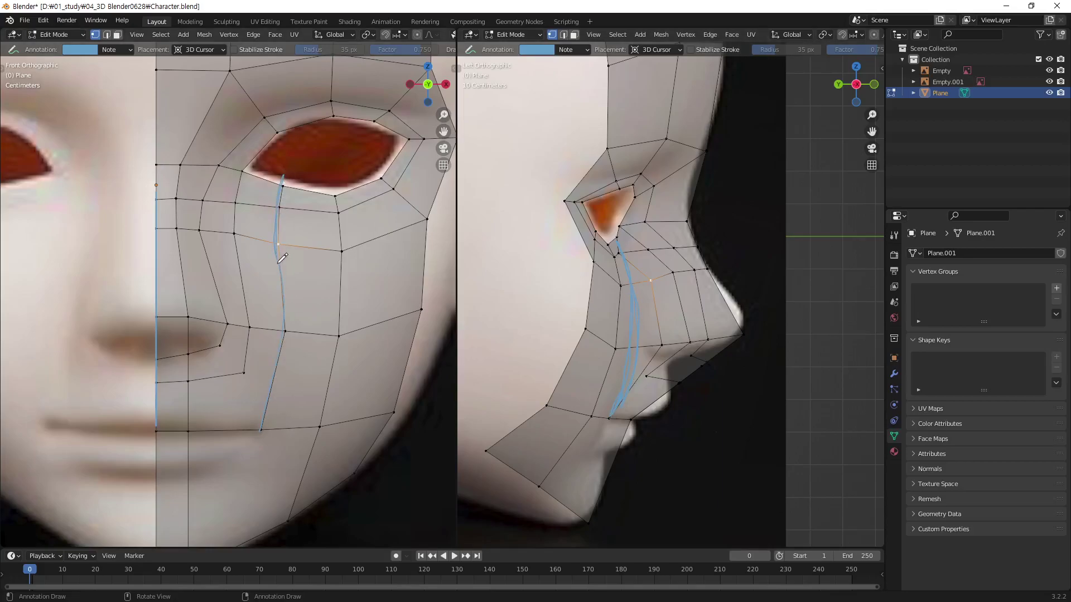
left_click_drag(278, 260, 272, 418)
left_click(112, 50)
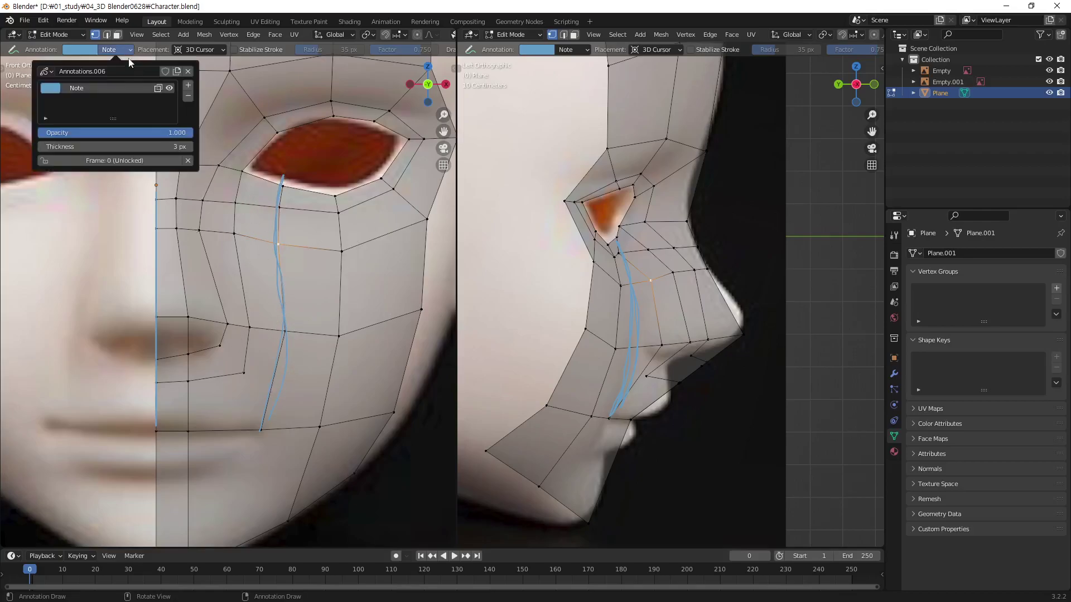
left_click(195, 75)
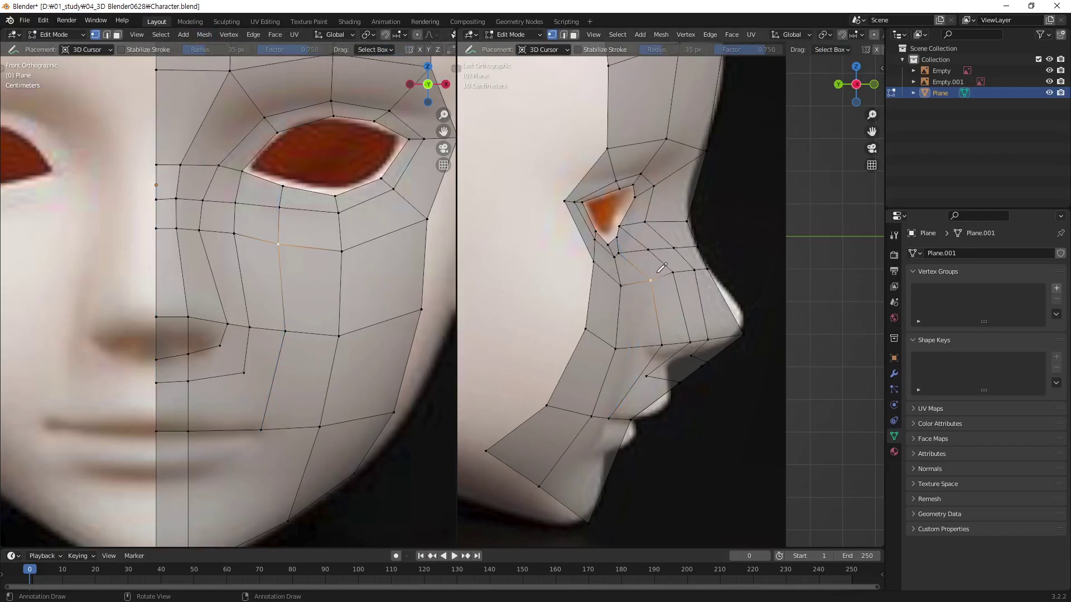
Slide two cheek vertices beside the nose back along Y, one by about 0.087 m.
key("w")
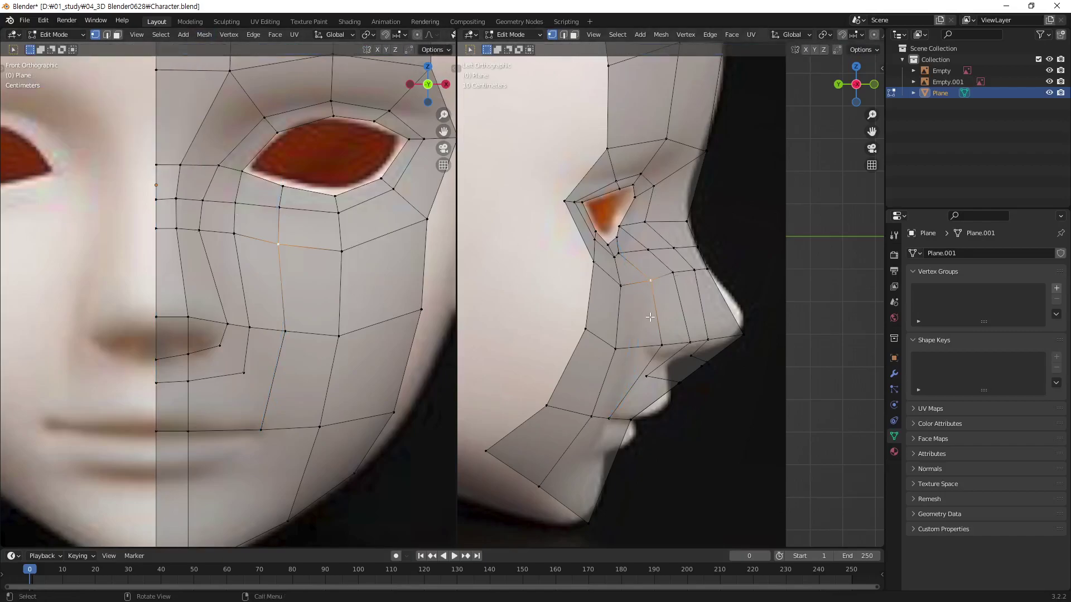
key("g")
key("y")
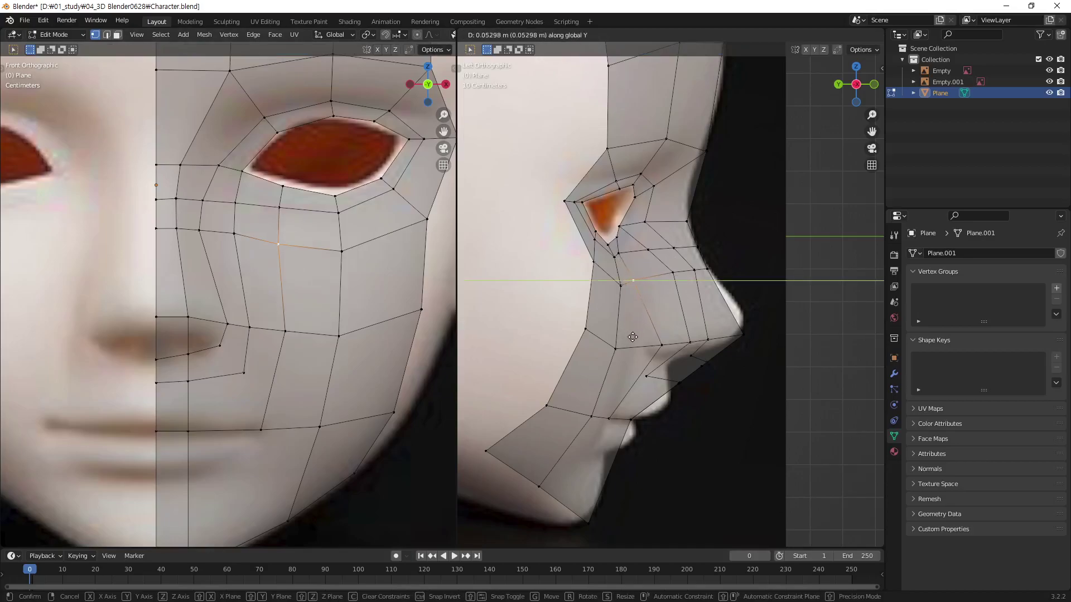
left_click(630, 338)
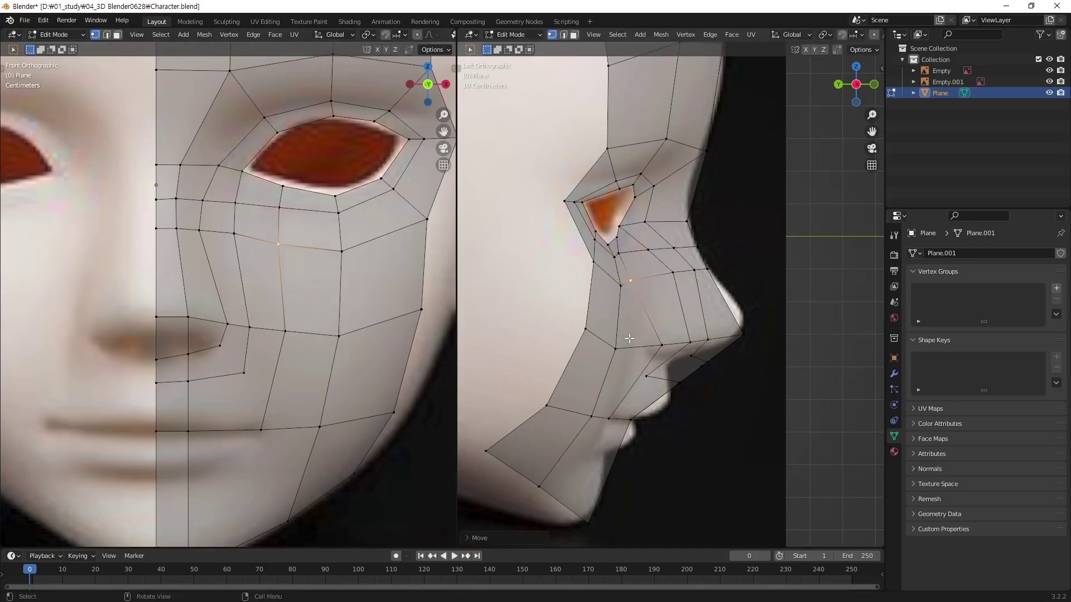
key("g")
key("y")
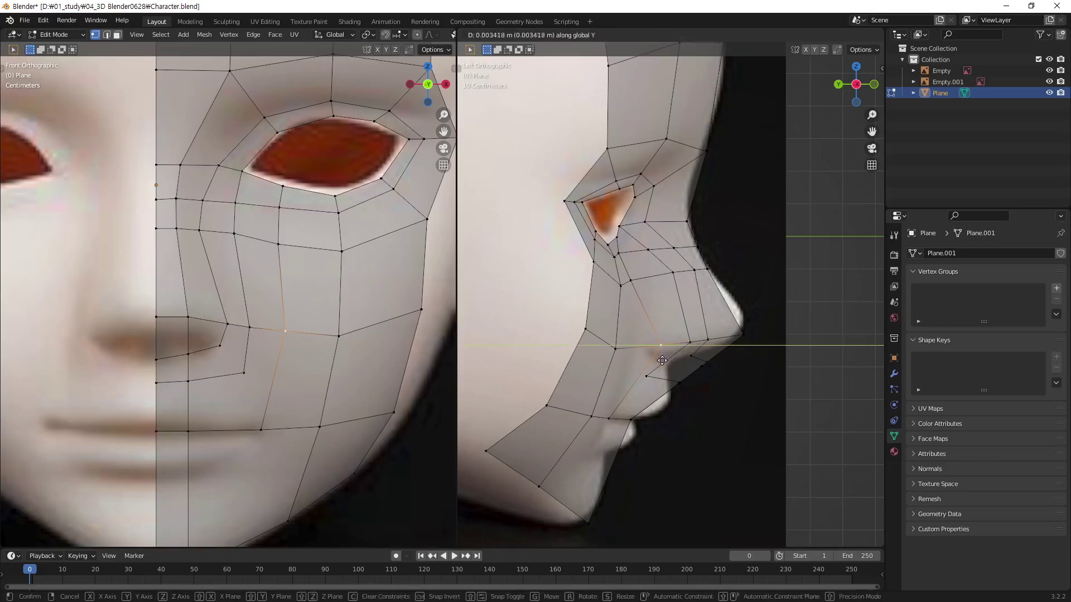
left_click(636, 380)
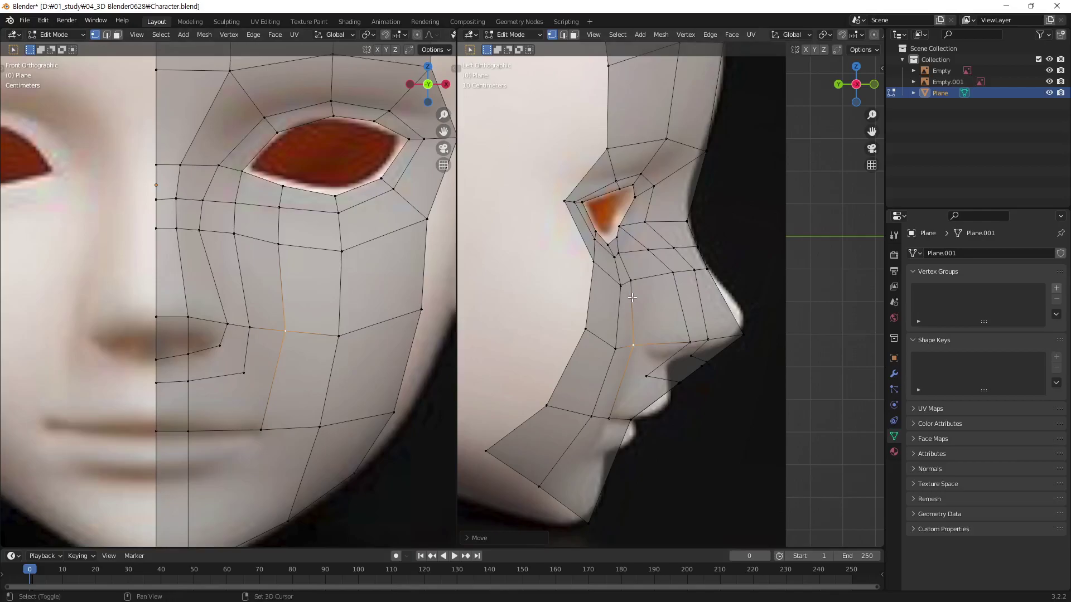
Sketch an annotation guide curve beside the nose in the side view.
key("shift+space")
key("d")
left_click_drag(660, 355, 622, 230)
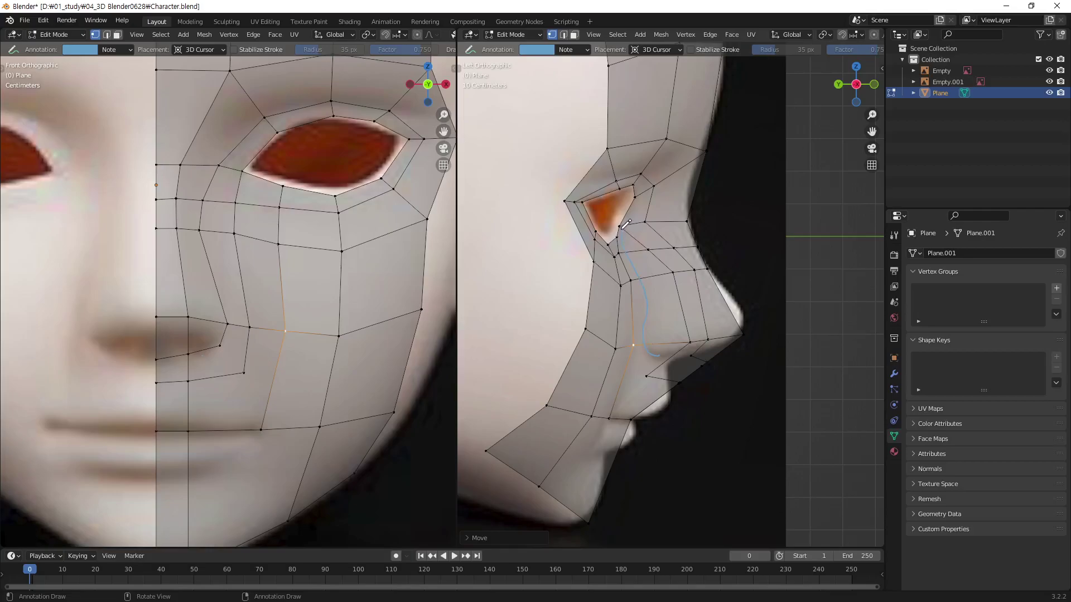
Finish the guide stroke beside the nose, undo its end, then delete the annotation layer.
left_click_drag(626, 224, 625, 225)
key("ctrl+z")
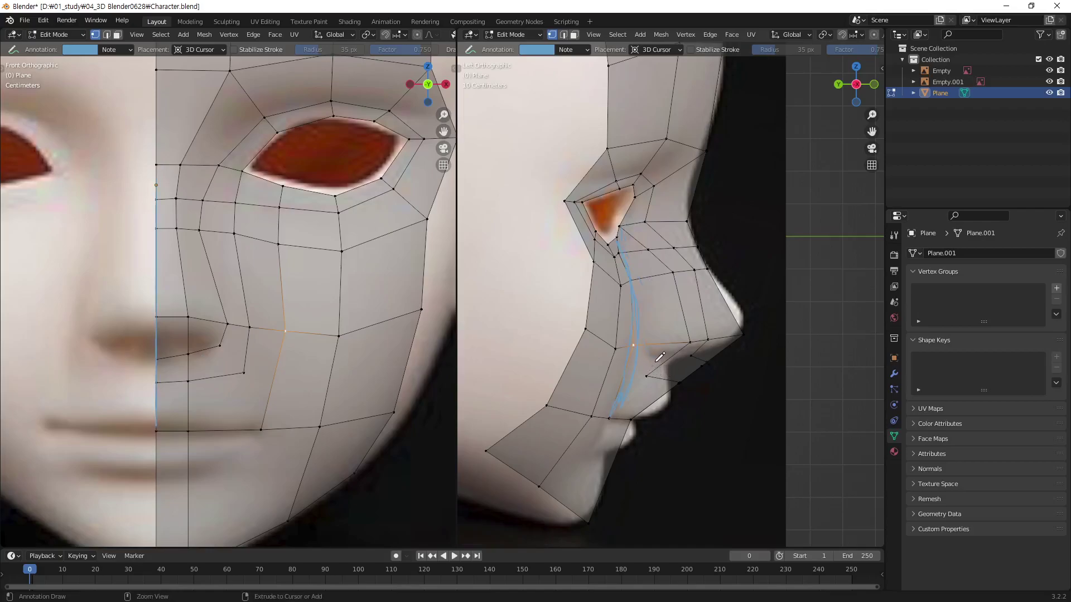
left_click(586, 49)
left_click(647, 78)
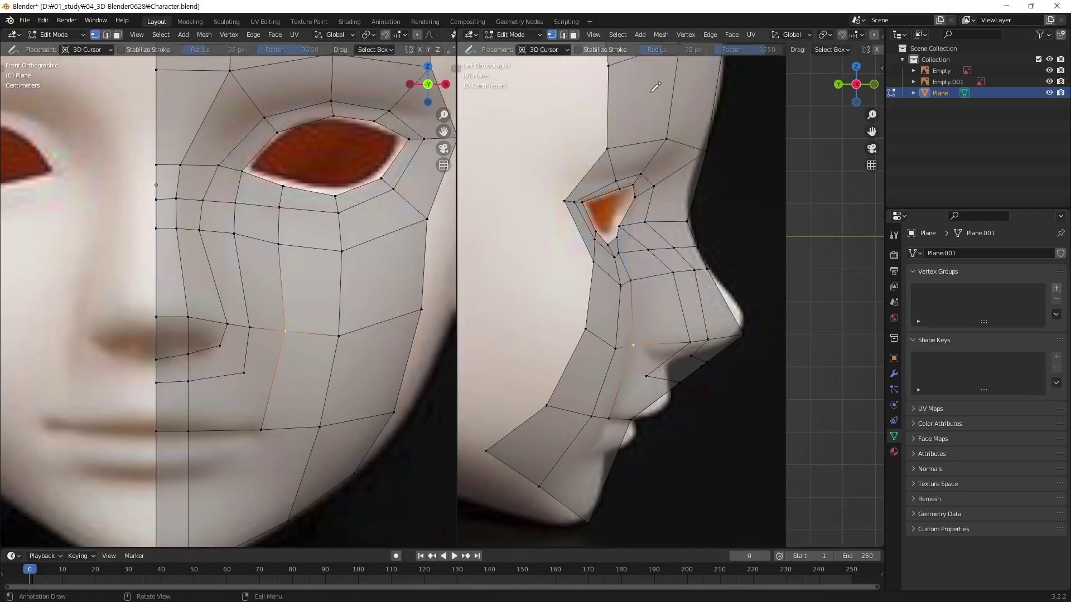
Sketch a guide from the lip corner up the cheek, then delete that annotation layer.
left_click(660, 356)
mouse_move(664, 385)
left_mouse_down()
mouse_move(641, 357)
mouse_move(641, 289)
mouse_move(618, 229)
left_mouse_up()
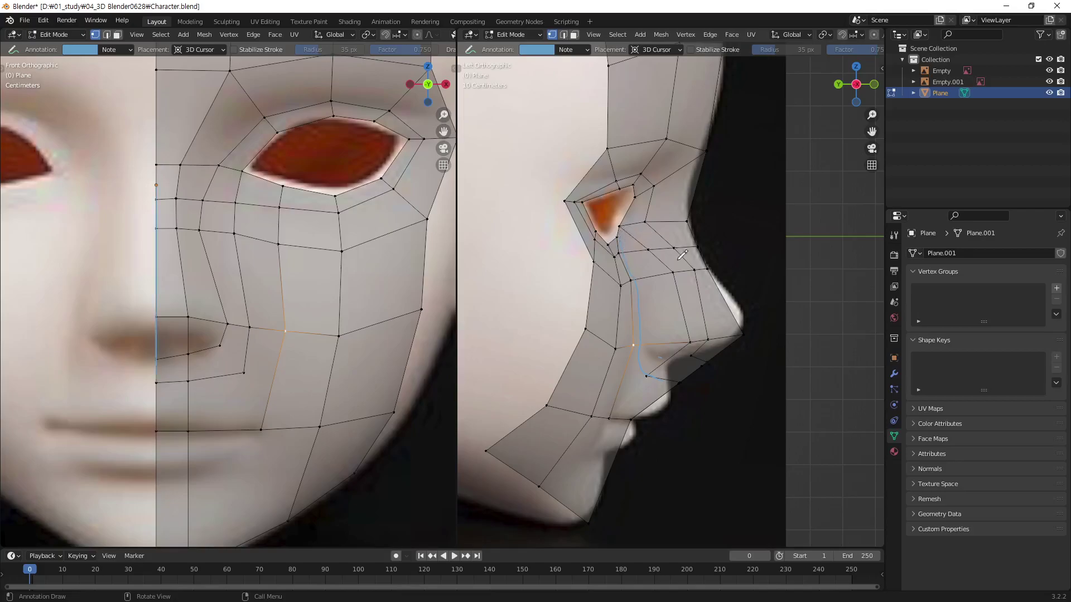
left_click(586, 49)
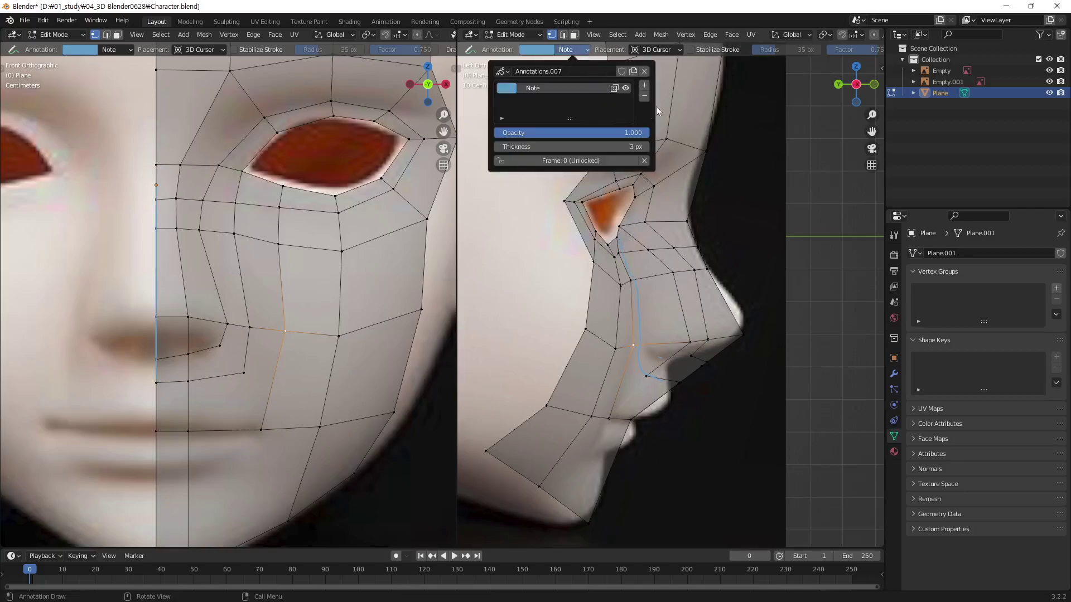
left_click(646, 71)
Pull the nose-side vertex and the next two cheek-loop vertices back along Y.
key("w")
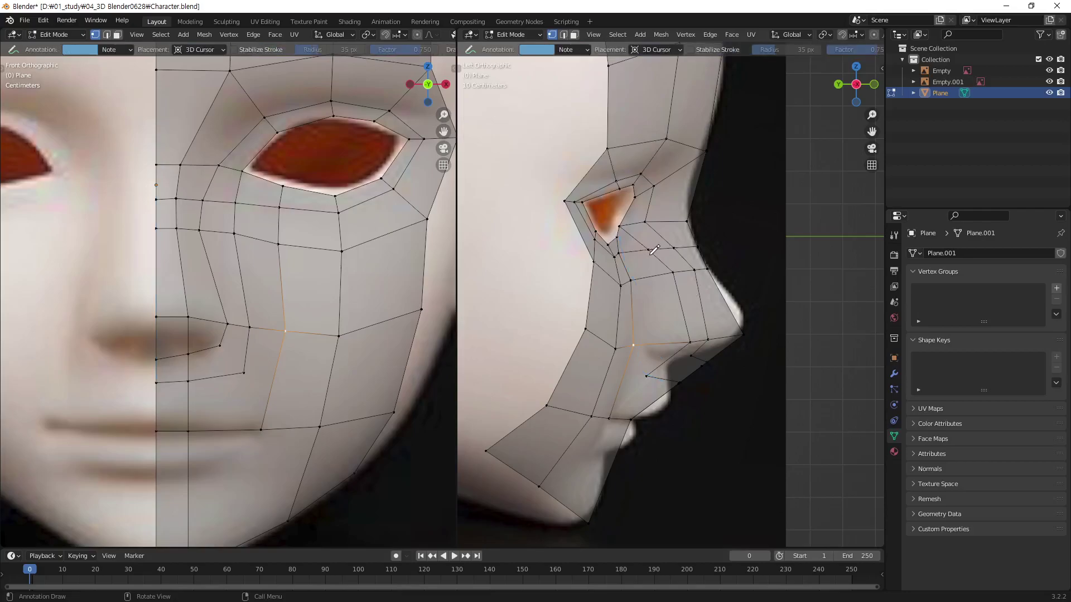
left_click(649, 249)
key("g")
key("y")
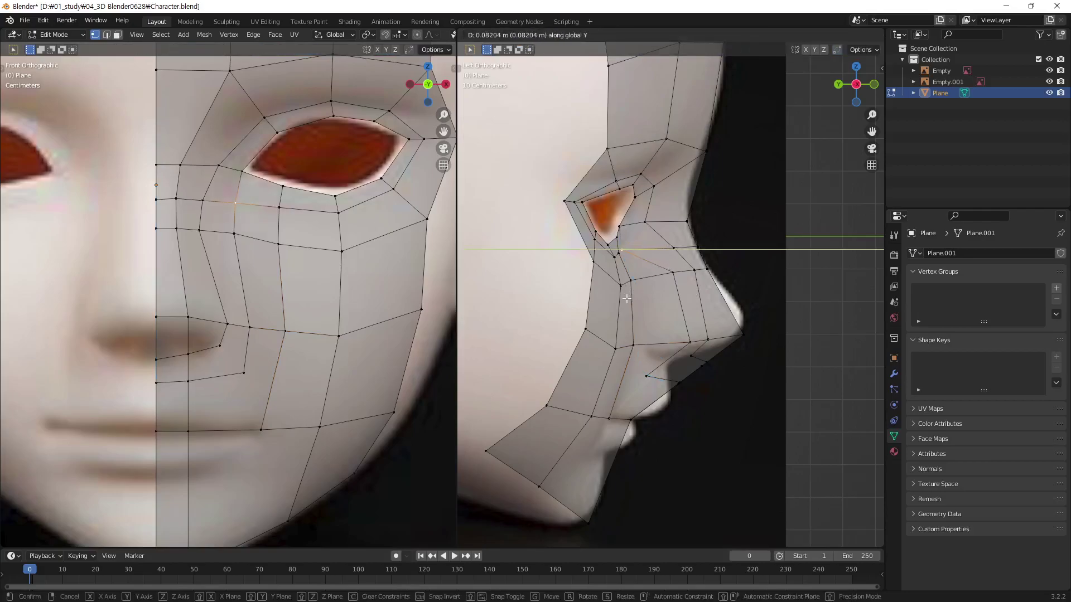
left_click(627, 299)
left_click(673, 273)
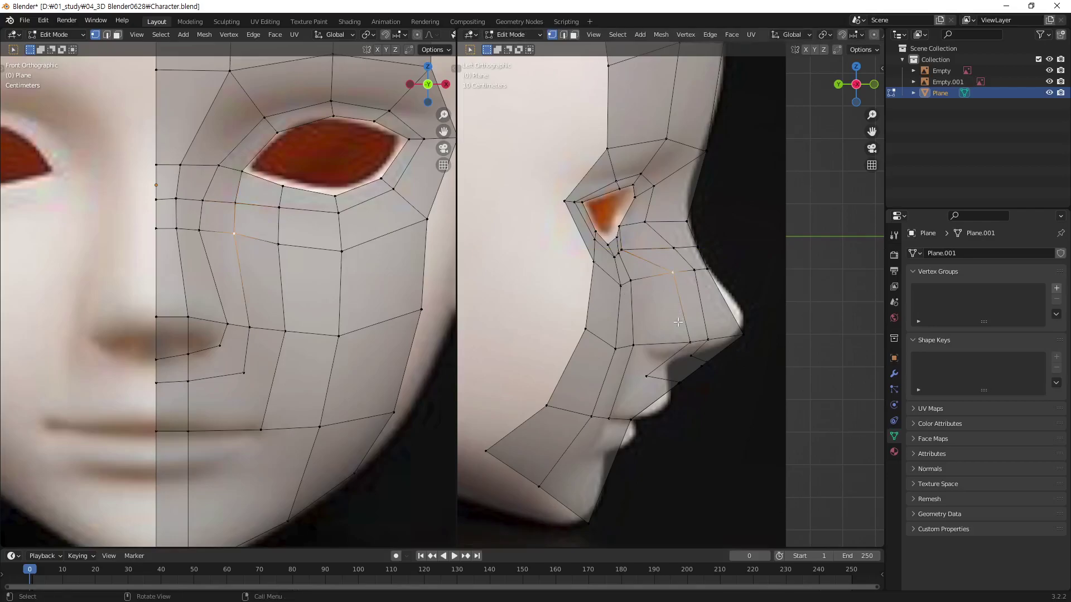
key("g")
key("y")
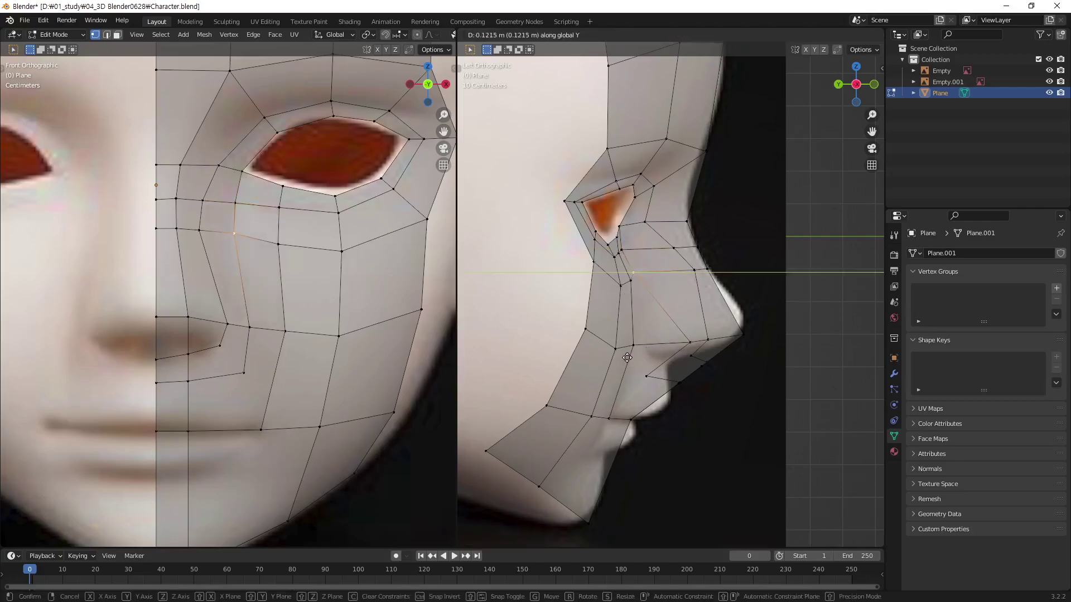
left_click(601, 361)
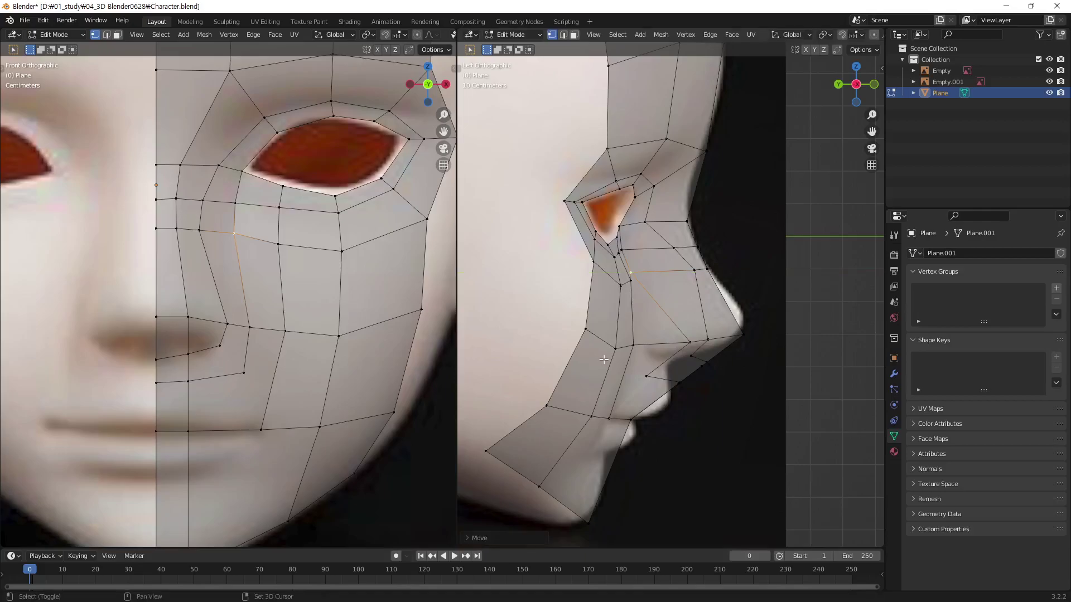
left_click(692, 346)
key("g")
key("y")
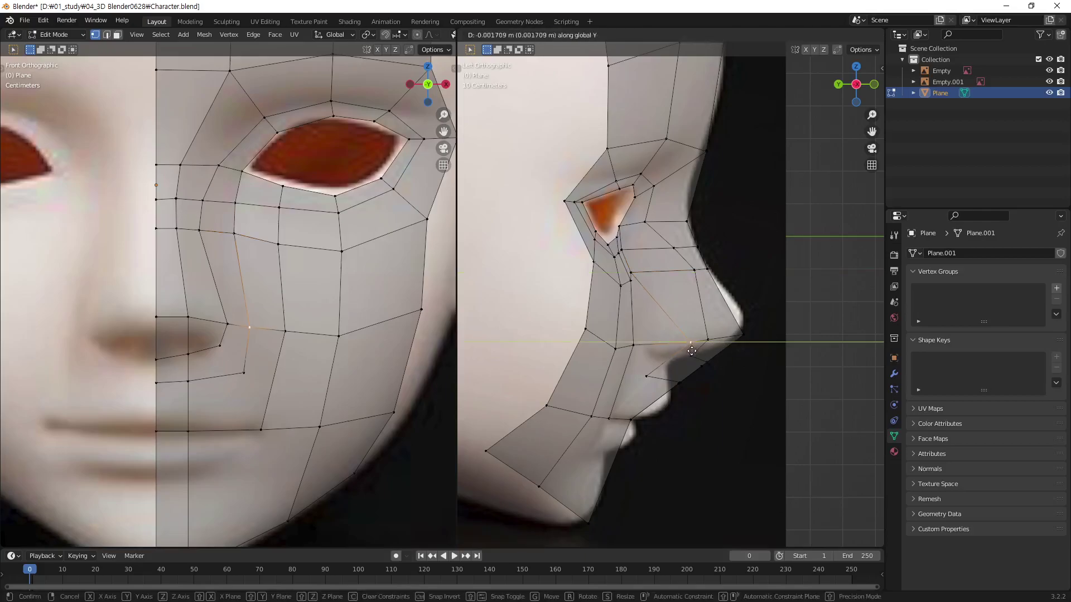
left_click(640, 378)
Slide the vertices beside the mouth and under the nose along Y, then deselect all.
left_click(647, 377)
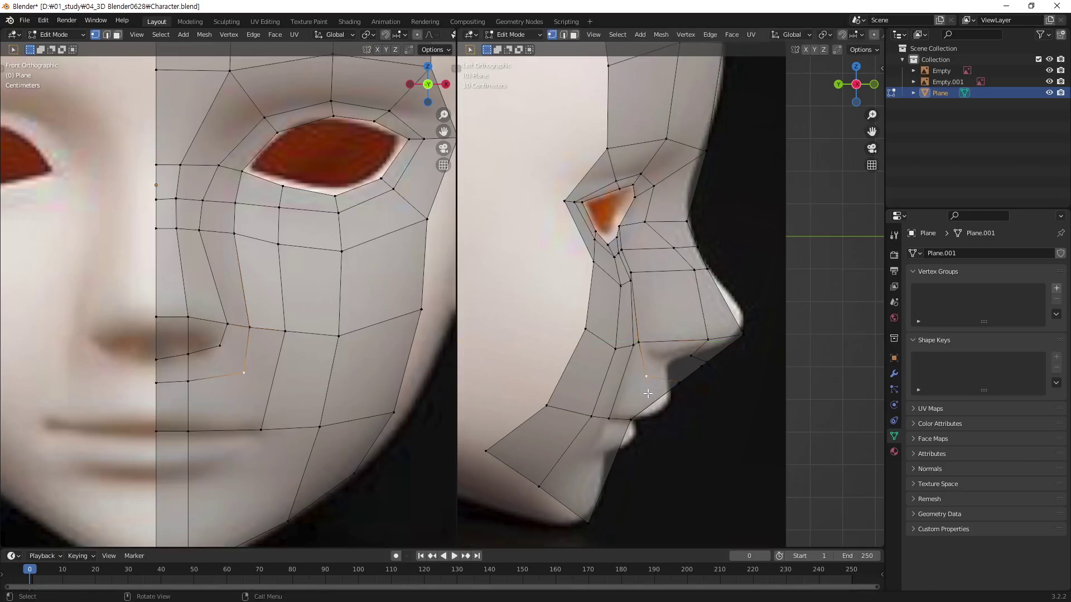
key("g")
key("y")
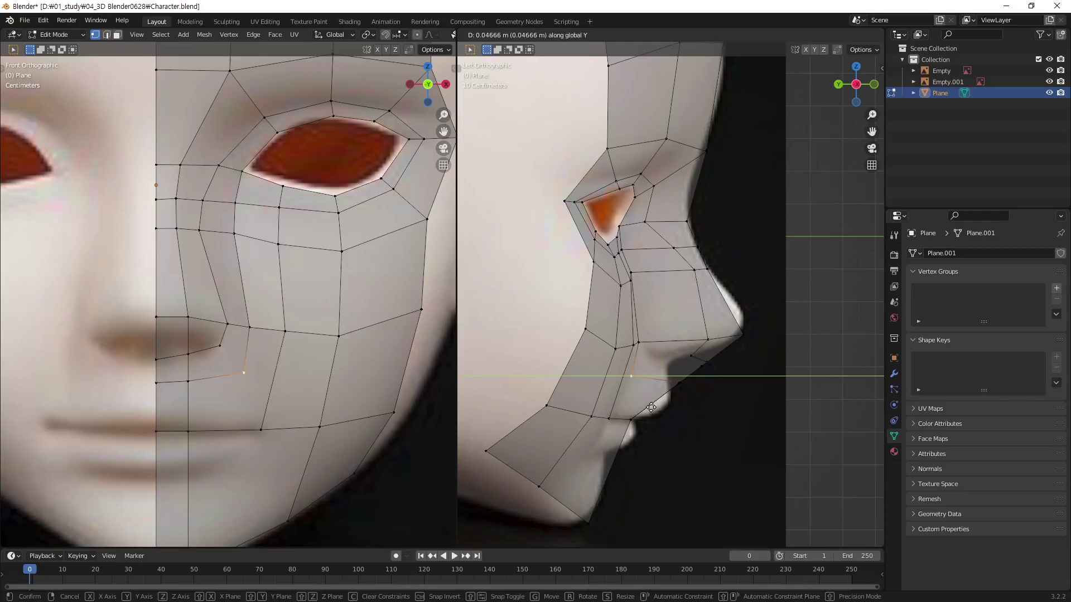
left_click(653, 407)
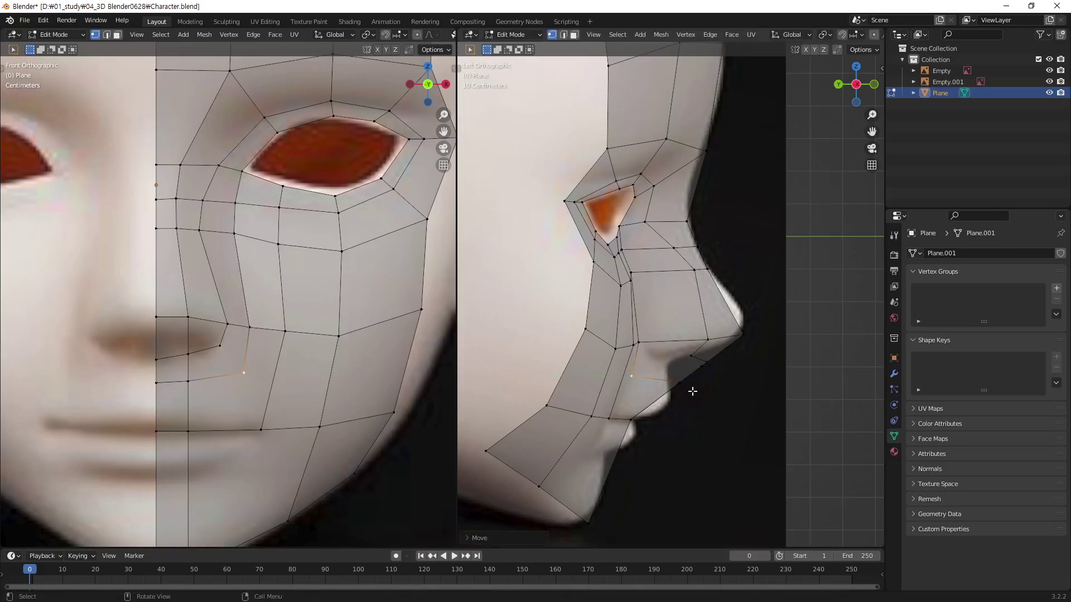
left_click(678, 382)
key("g")
key("y")
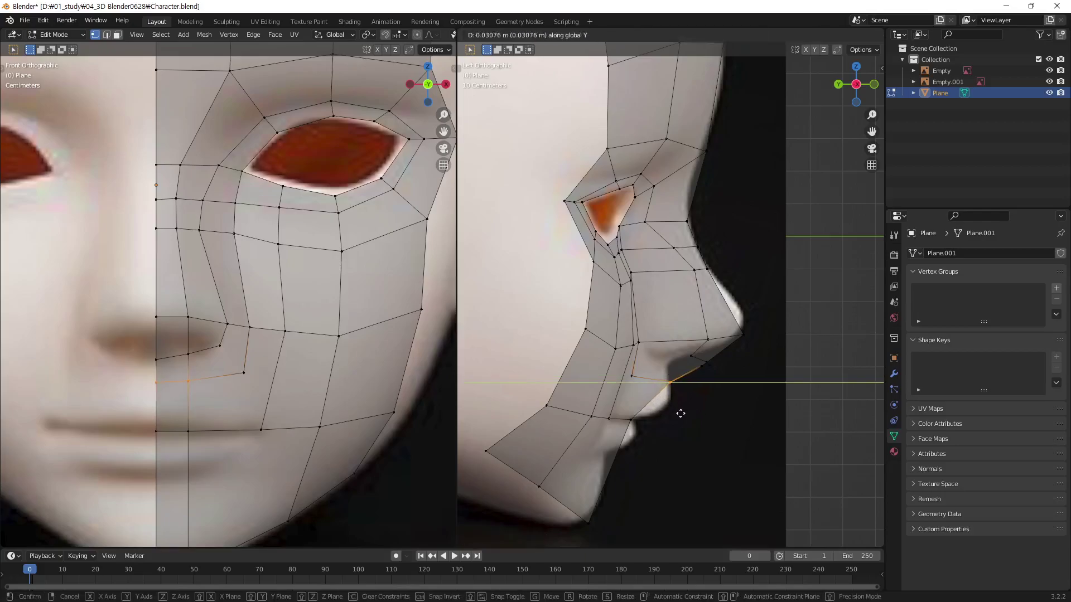
left_click(682, 413)
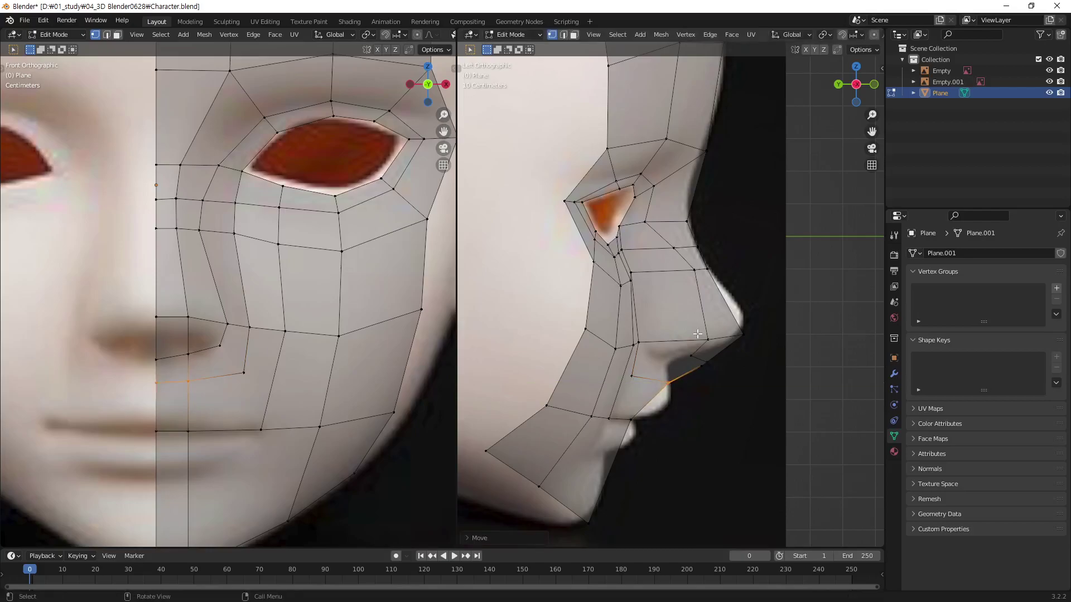
left_click(756, 377)
Save the blend file and frame the eye and nose in the side view.
scroll(672, 295, "up", 4)
key("d")
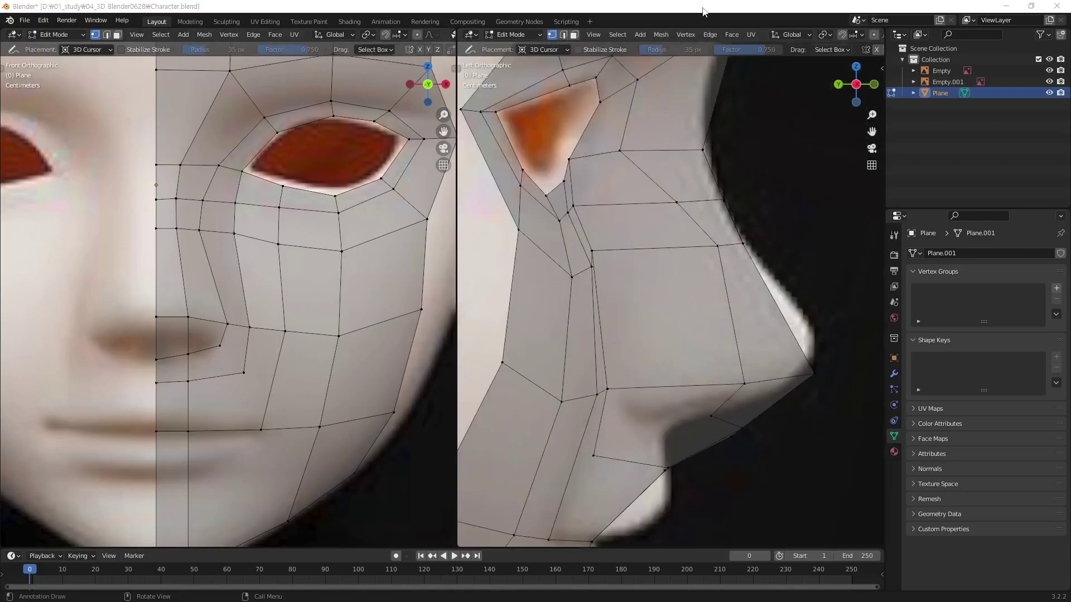
key("ctrl+s")
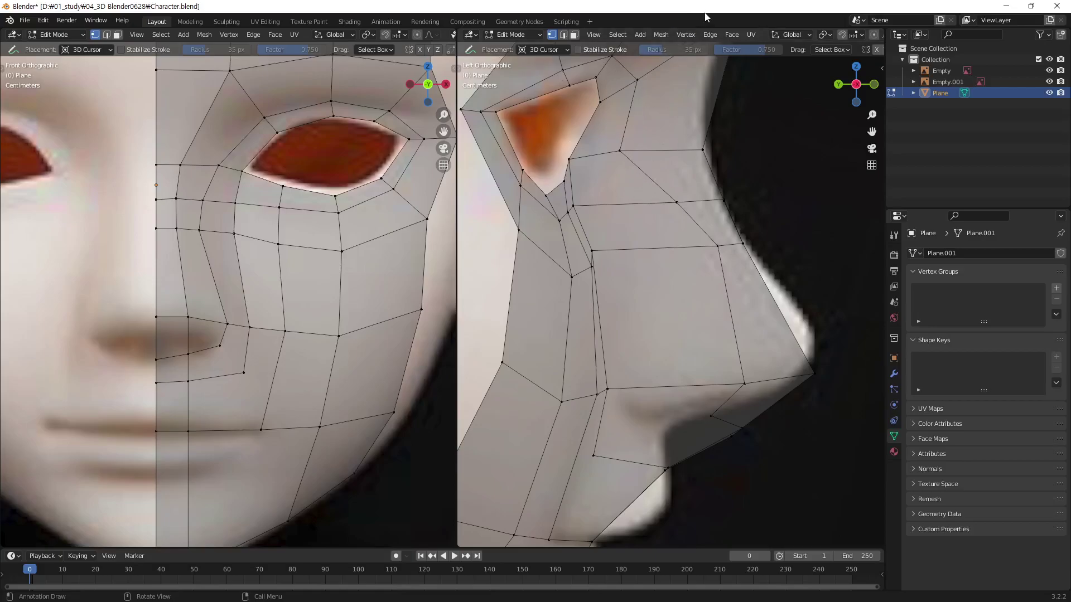
middle_click_drag(701, 57, 700, 102, "shift")
key("w")
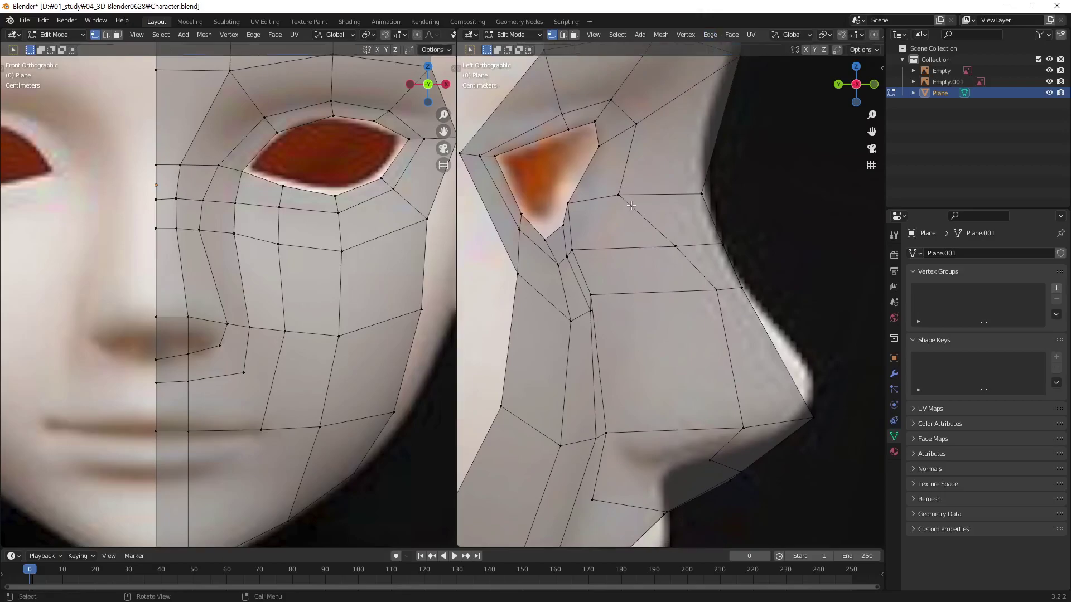
Slide two vertices below and beside the eye along Y onto the side profile.
left_click(620, 196)
key("g")
key("y")
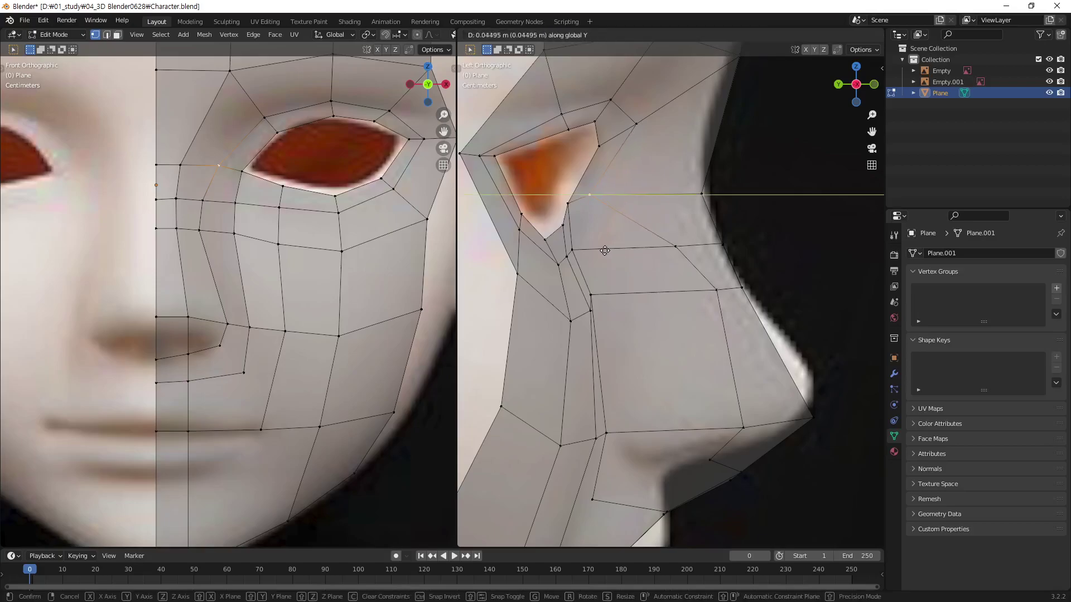
left_click(605, 250)
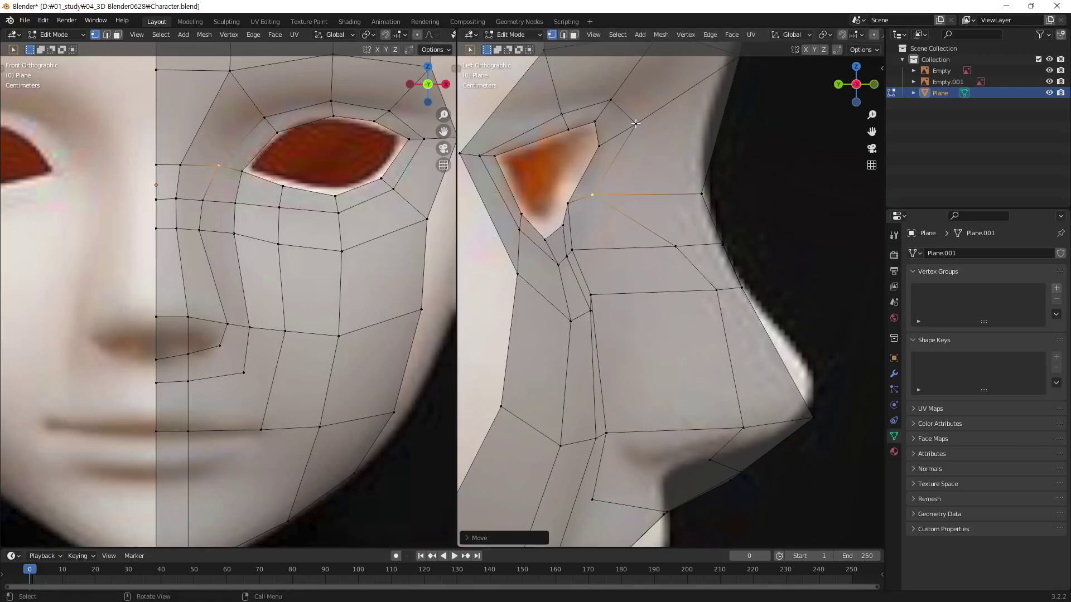
left_click(635, 124)
key("g")
key("y")
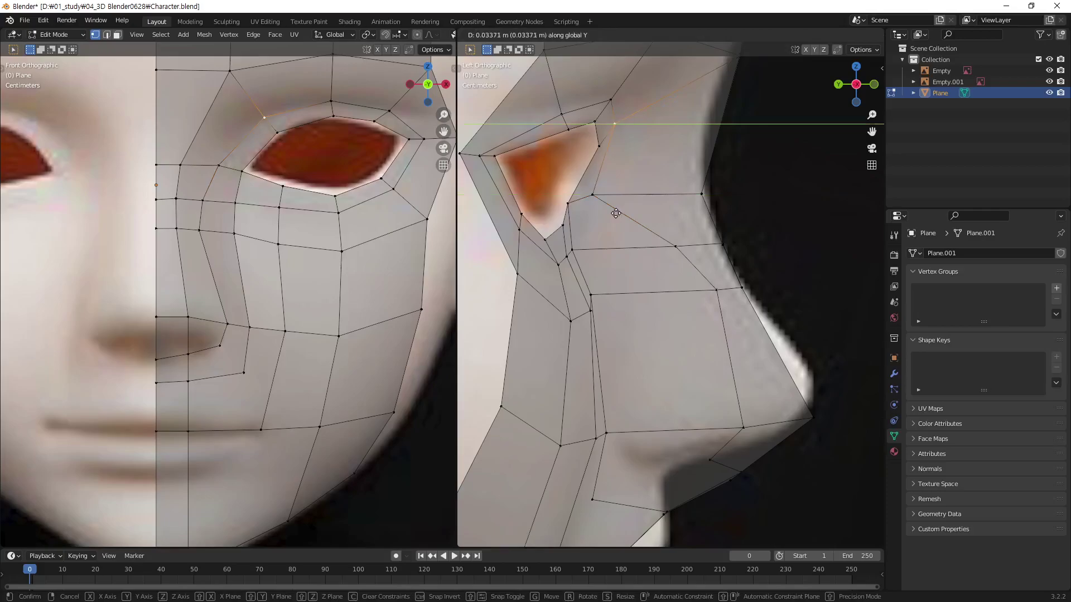
left_click(616, 211)
Move the brow, above-eye and upper eye-rim vertices along Y to match the profile.
left_click(561, 114)
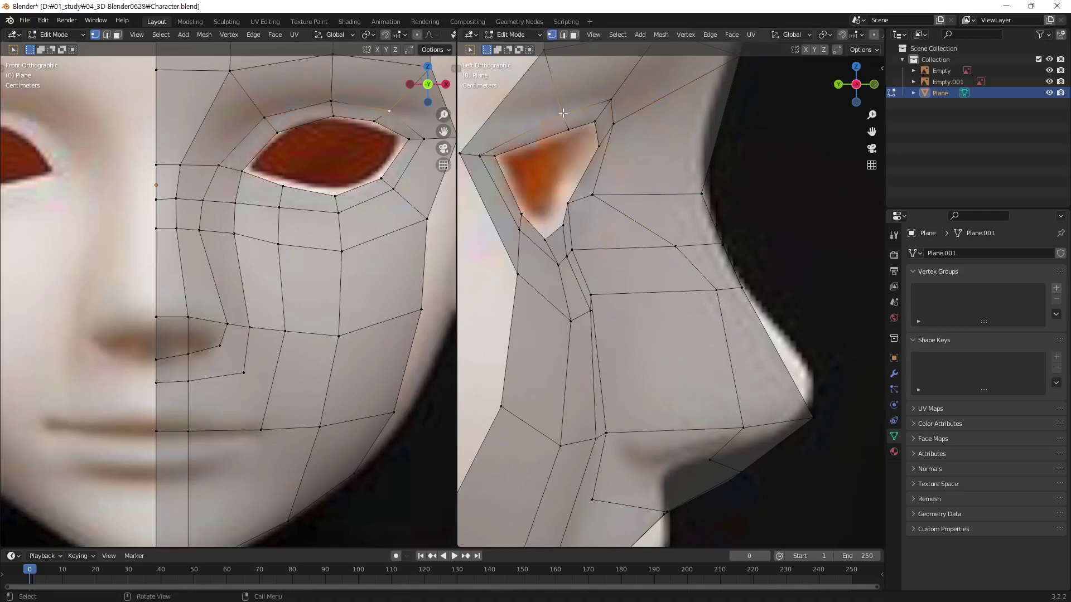
key("g")
key("y")
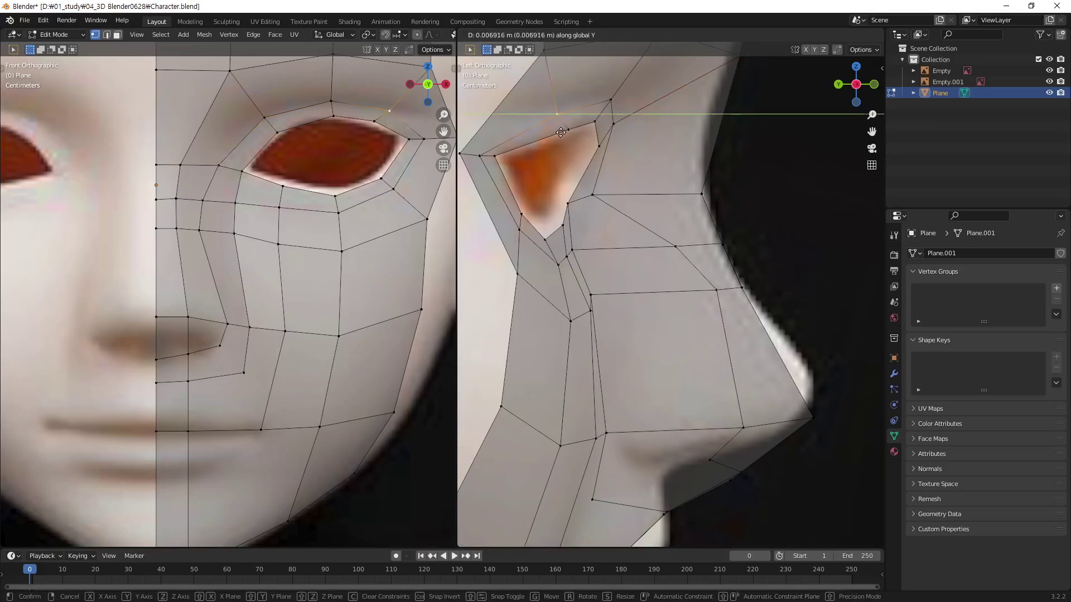
left_click(562, 132)
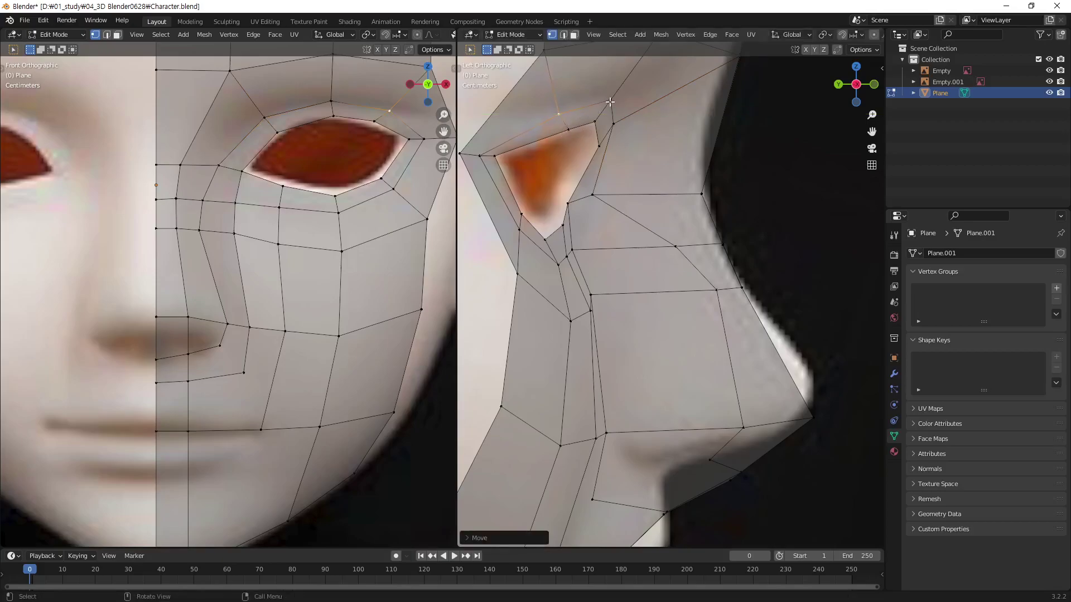
left_click(611, 101)
key("g")
key("y")
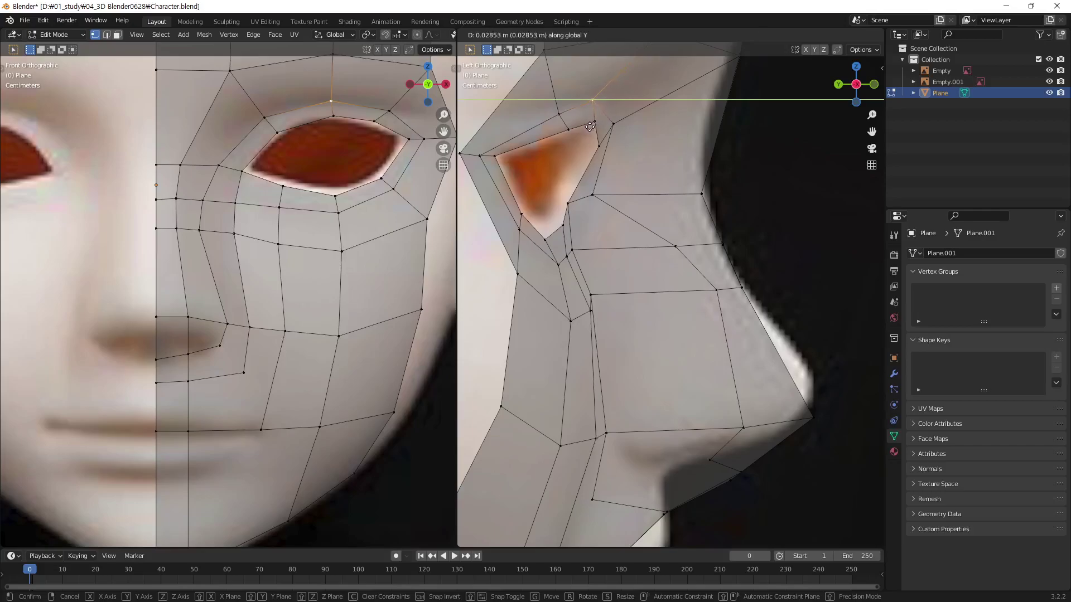
left_click(590, 127)
left_click(612, 125)
key("g")
key("y")
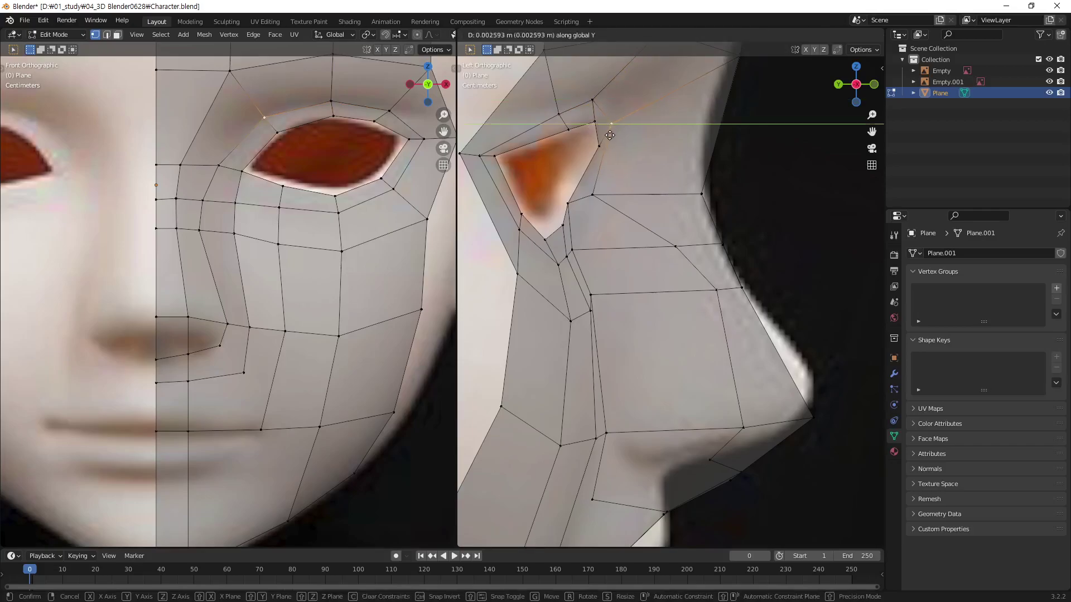
left_click(610, 140)
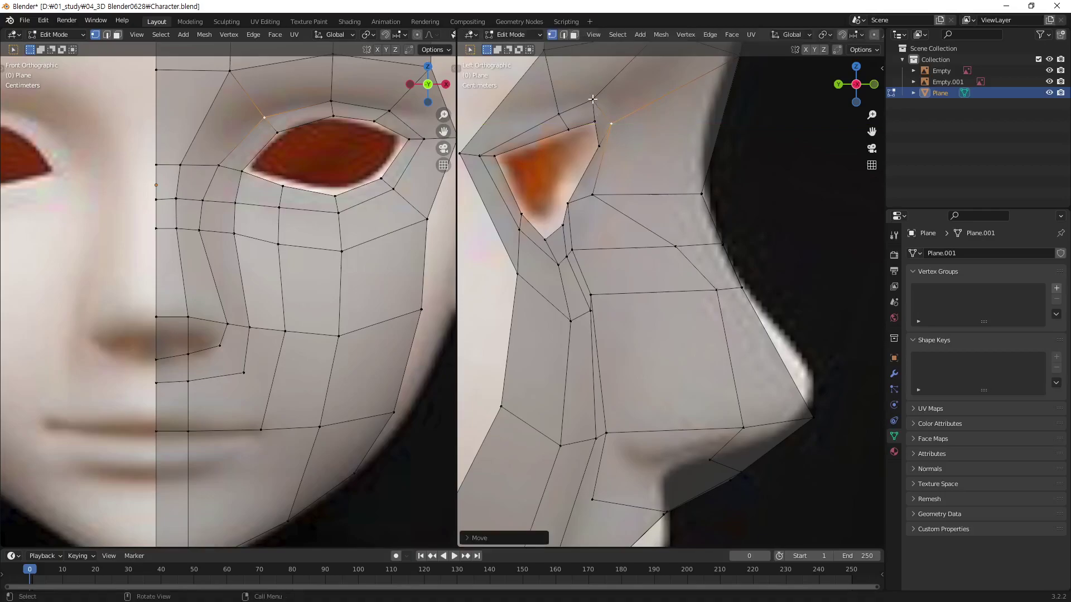
Nudge two more upper-eyelid vertices along Y onto the reference profile.
left_click(593, 99)
key("g")
key("y")
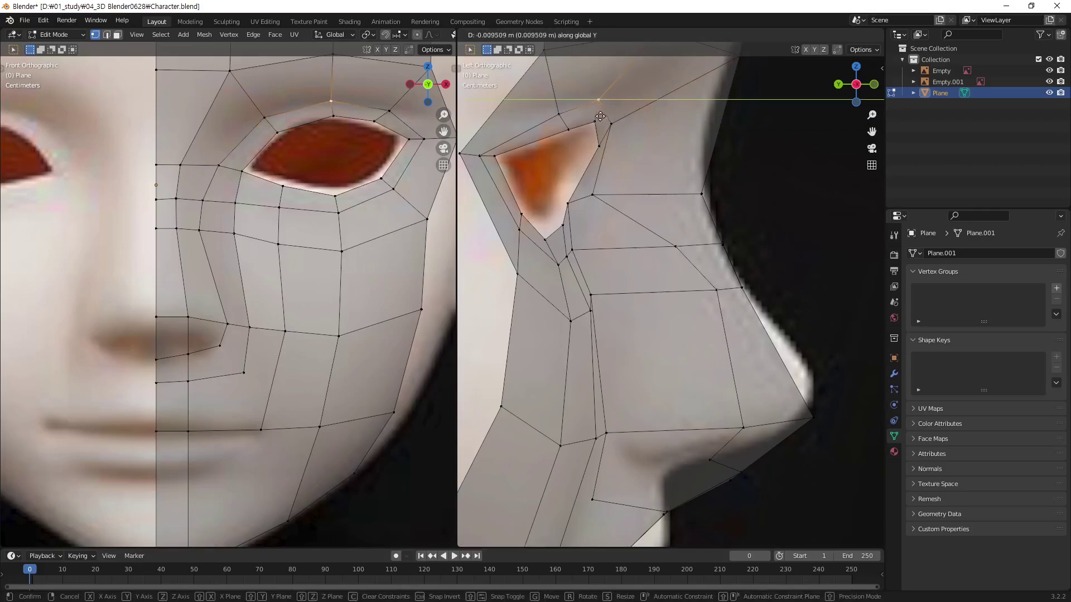
left_click(602, 115)
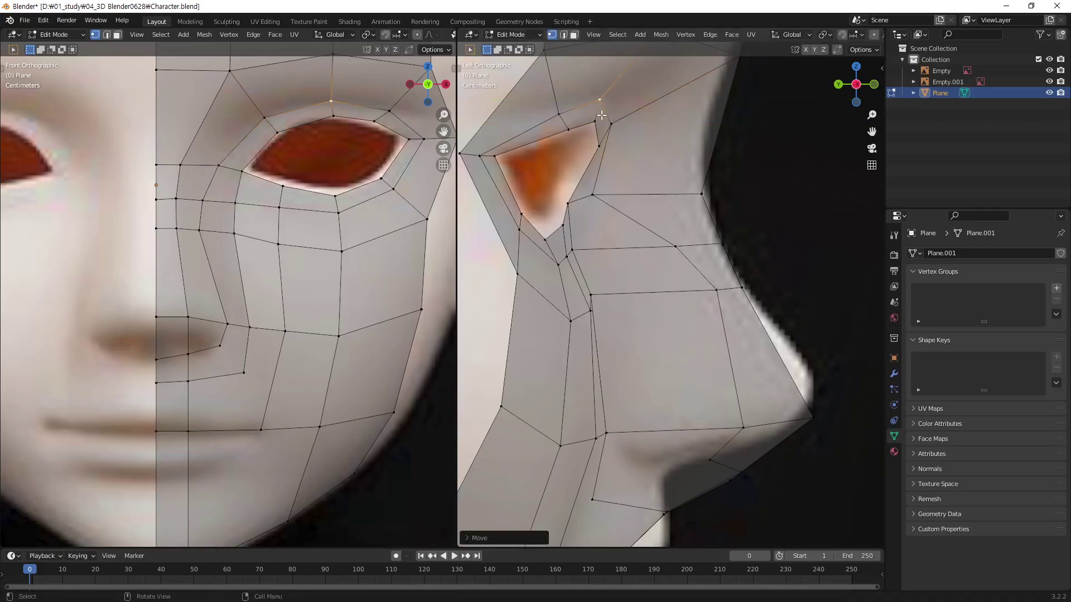
left_click(559, 114)
key("g")
key("y")
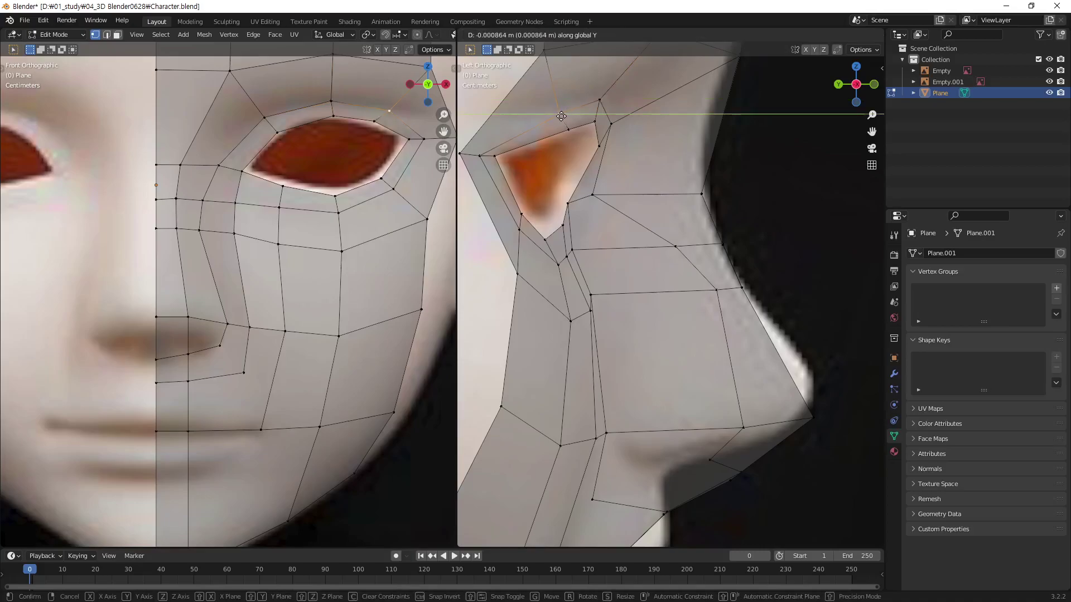
left_click(561, 116)
Shift the inner eye-corner vertex and a lower-eye vertex along Y to fit the profile.
left_click(482, 156)
key("g")
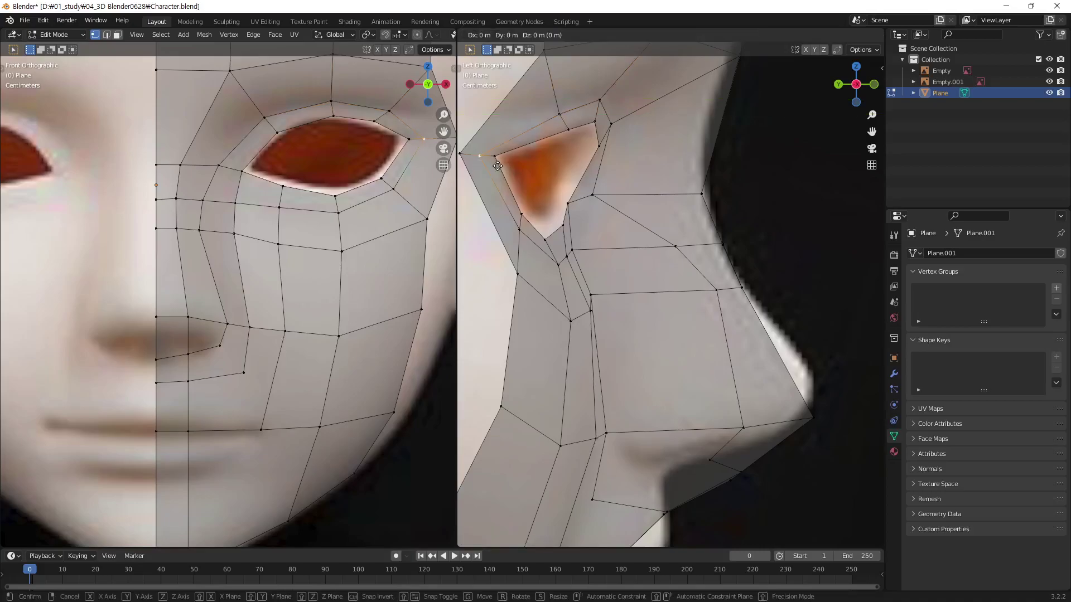
key("y")
left_click(505, 165)
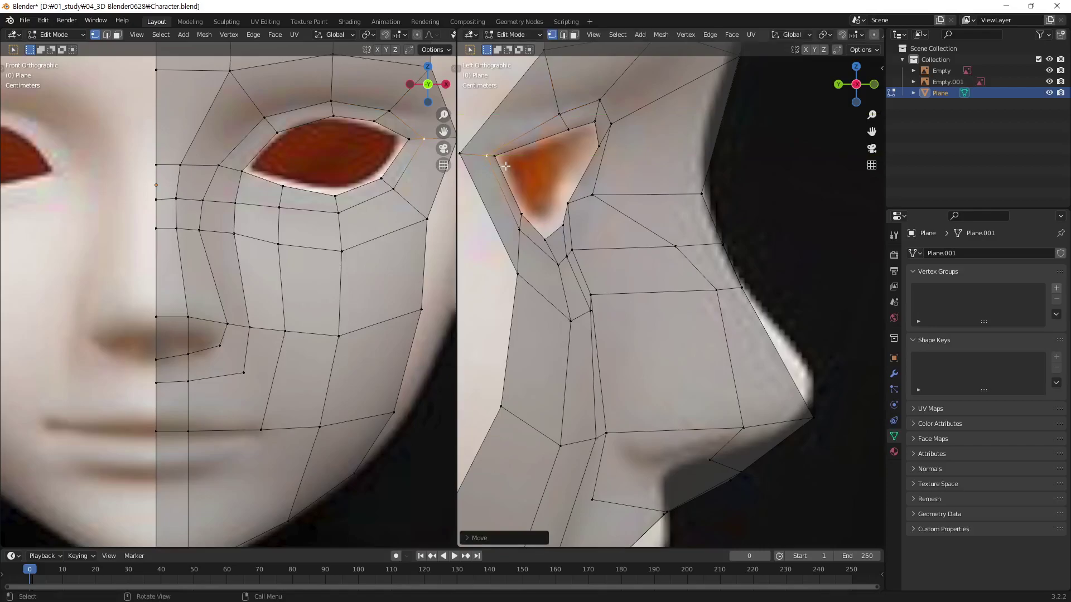
left_click(520, 232)
key("g")
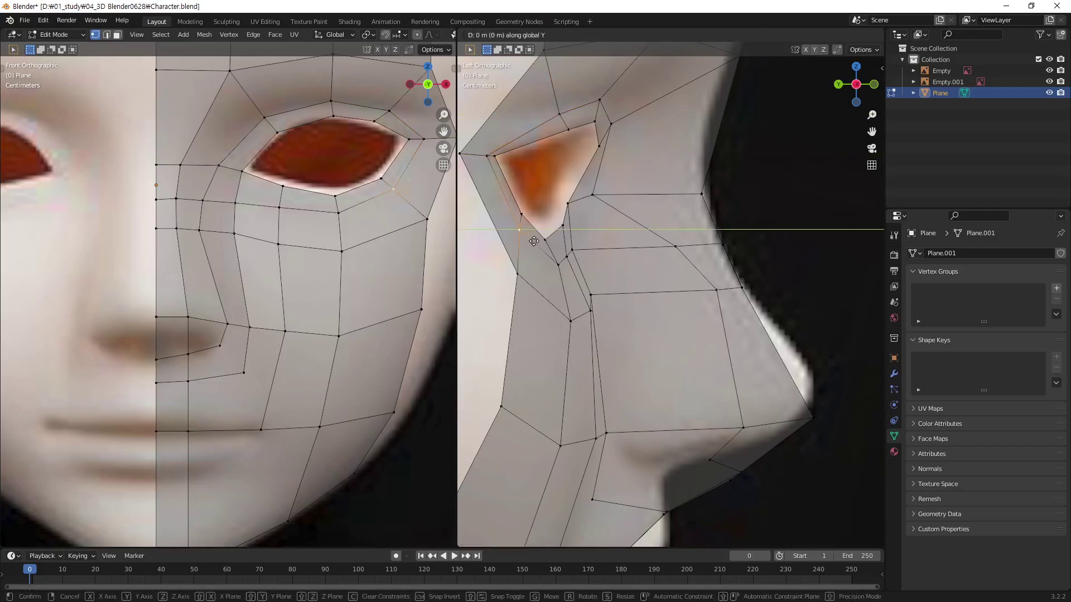
key("y")
left_click(533, 242)
Adjust the under-eye, lower eye-loop and upper-cheek vertices along Y.
left_click(558, 262)
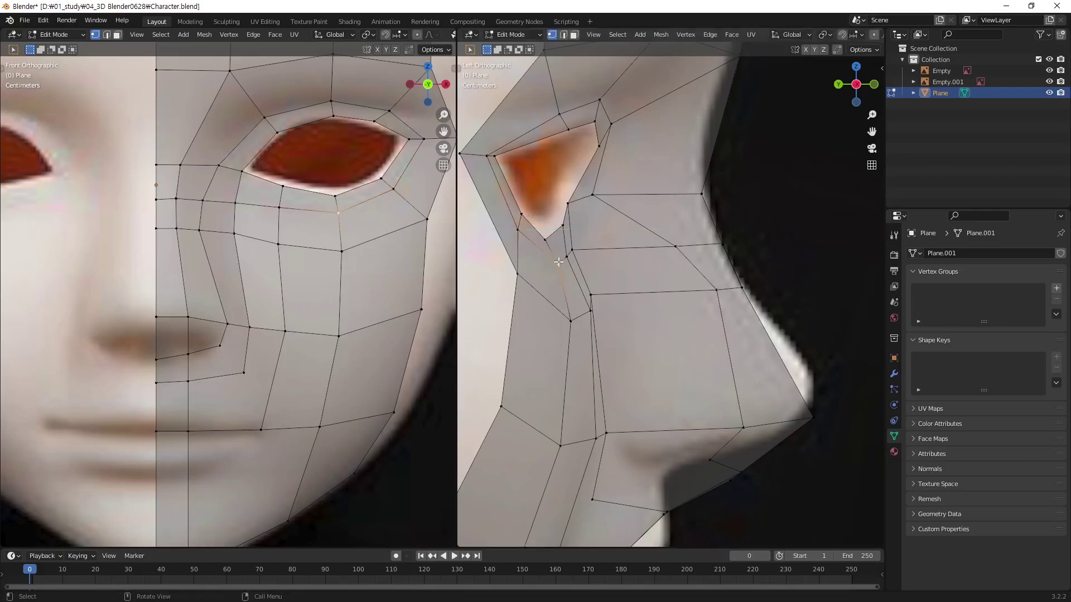
key("g")
key("y")
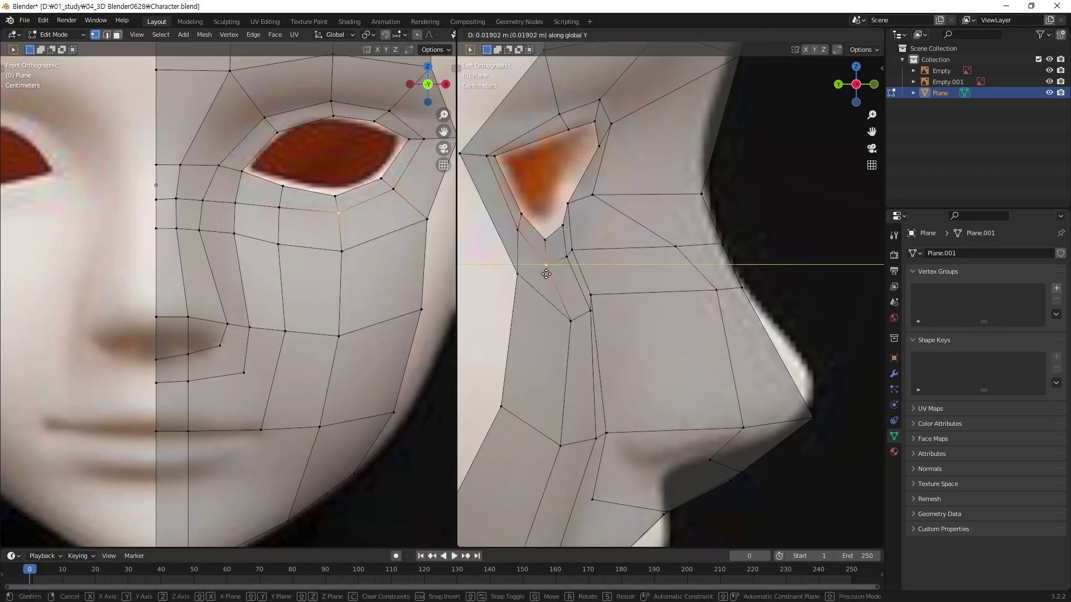
left_click(547, 274)
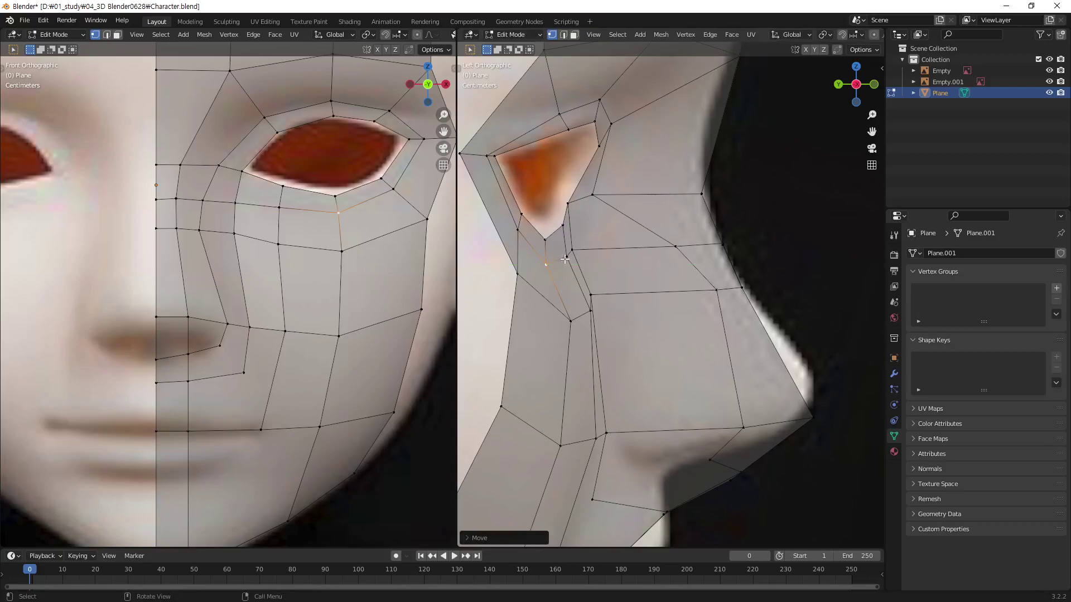
left_click(564, 259)
key("g")
key("y")
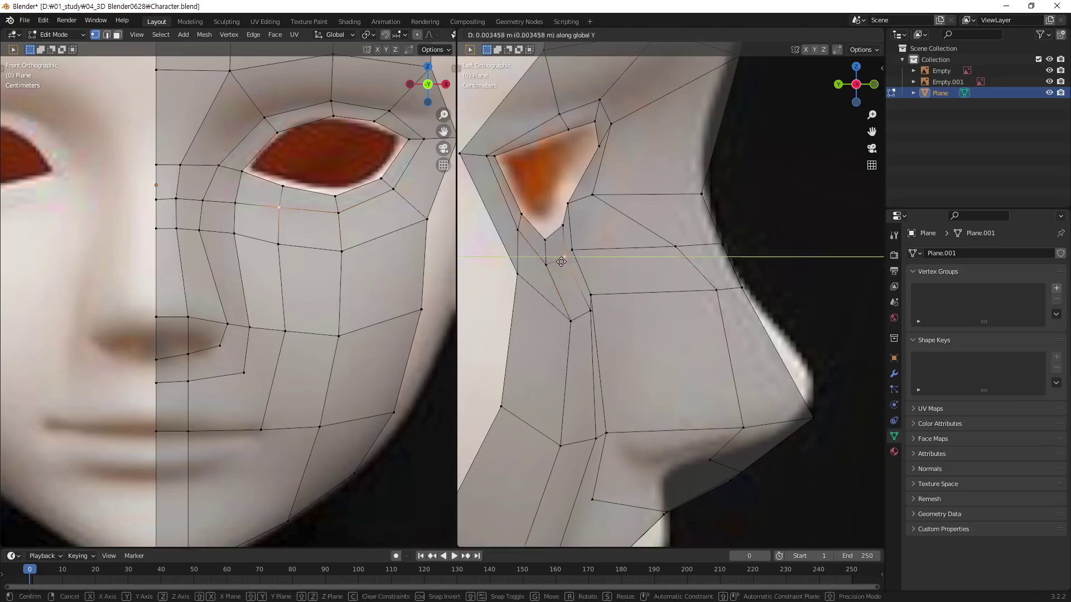
left_click(560, 261)
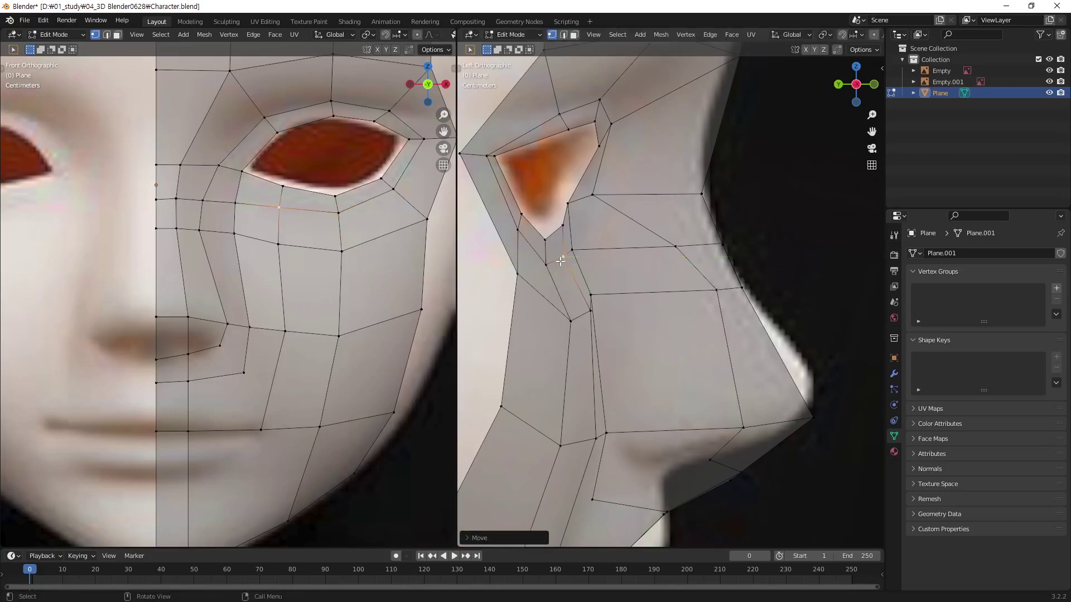
left_click(572, 250)
key("g")
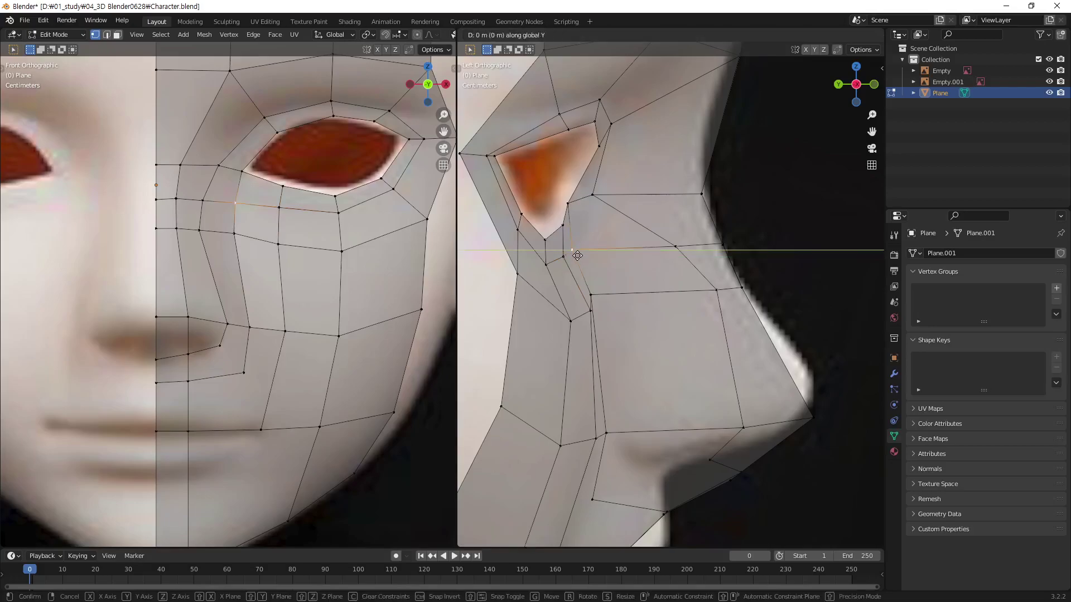
key("y")
left_click(576, 256)
Slide three cheek vertices along Y to follow the side profile.
left_click(676, 246)
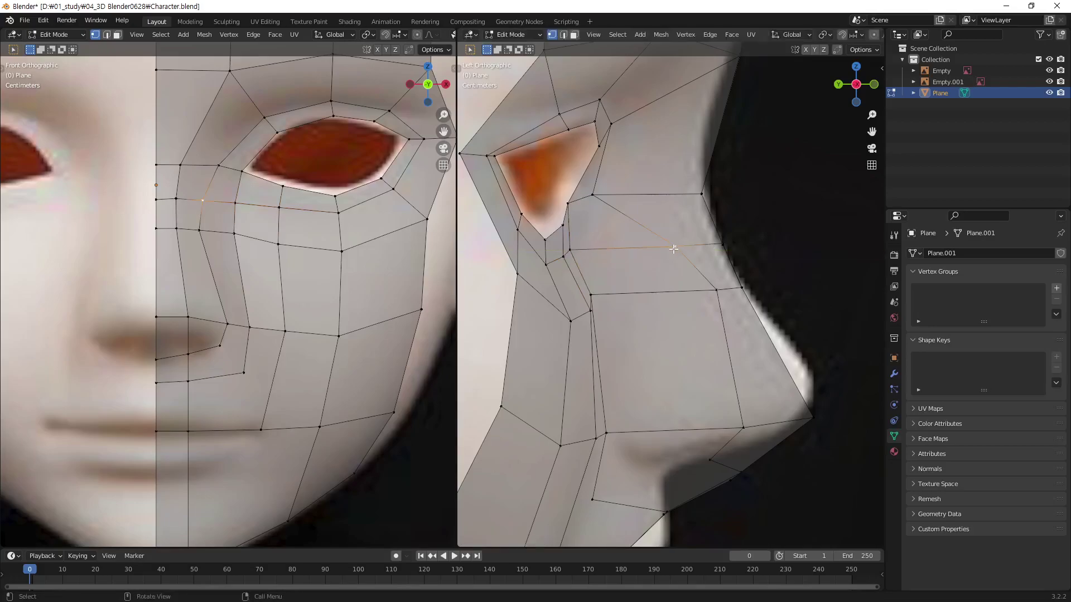
key("g")
key("y")
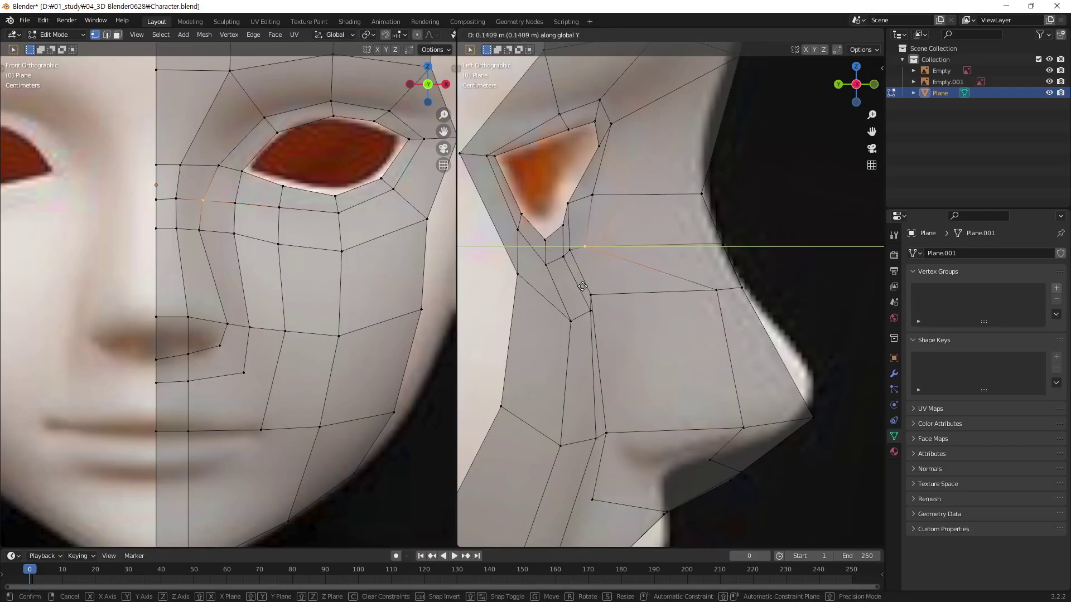
left_click(582, 287)
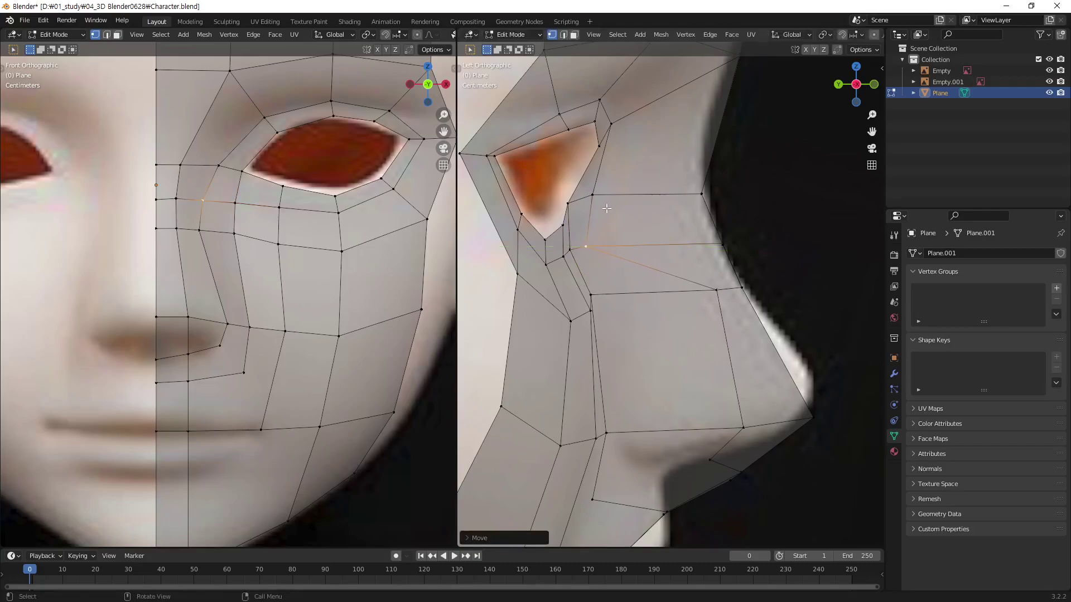
left_click(593, 197)
key("g")
key("y")
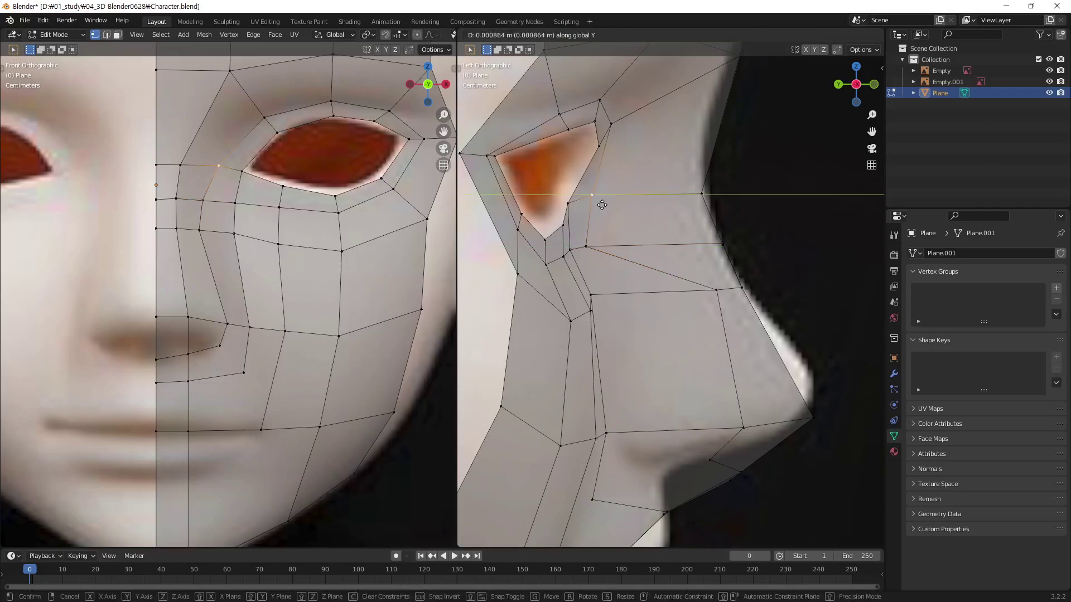
left_click(602, 205)
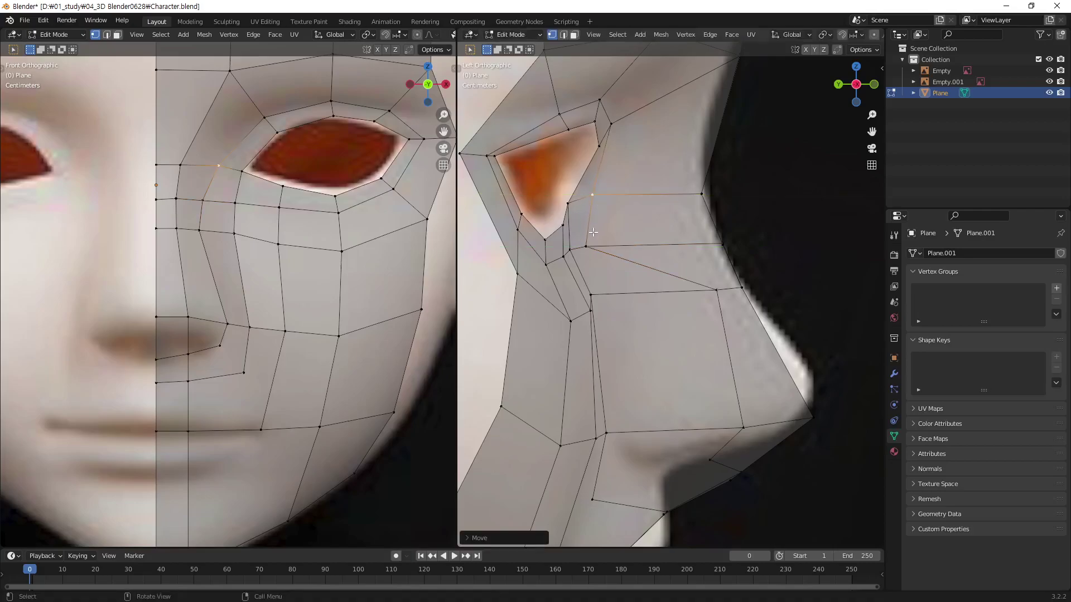
left_click(586, 246)
key("g")
key("y")
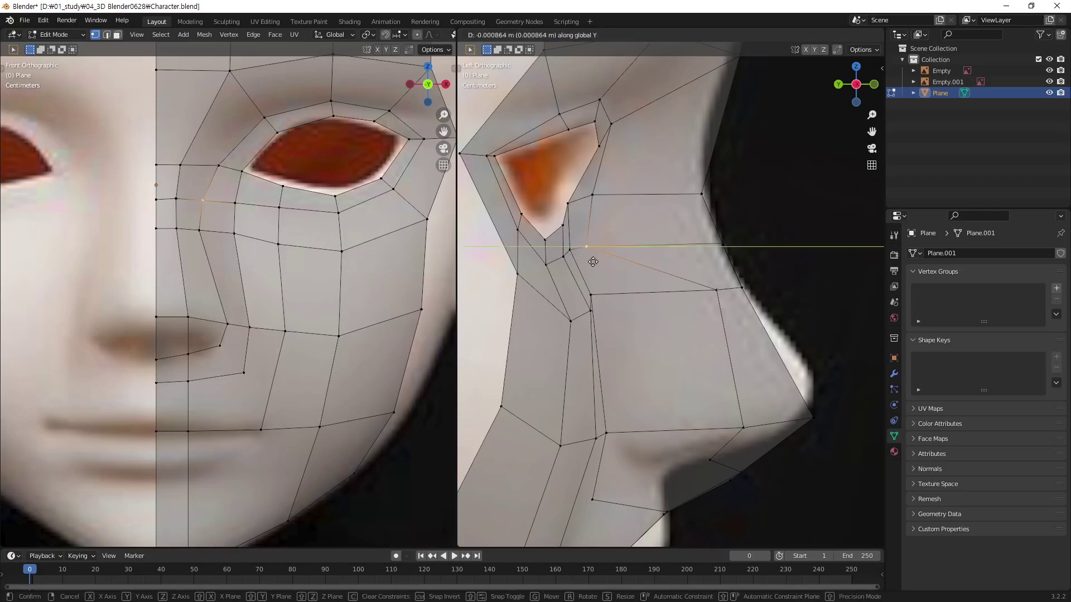
left_click(591, 262)
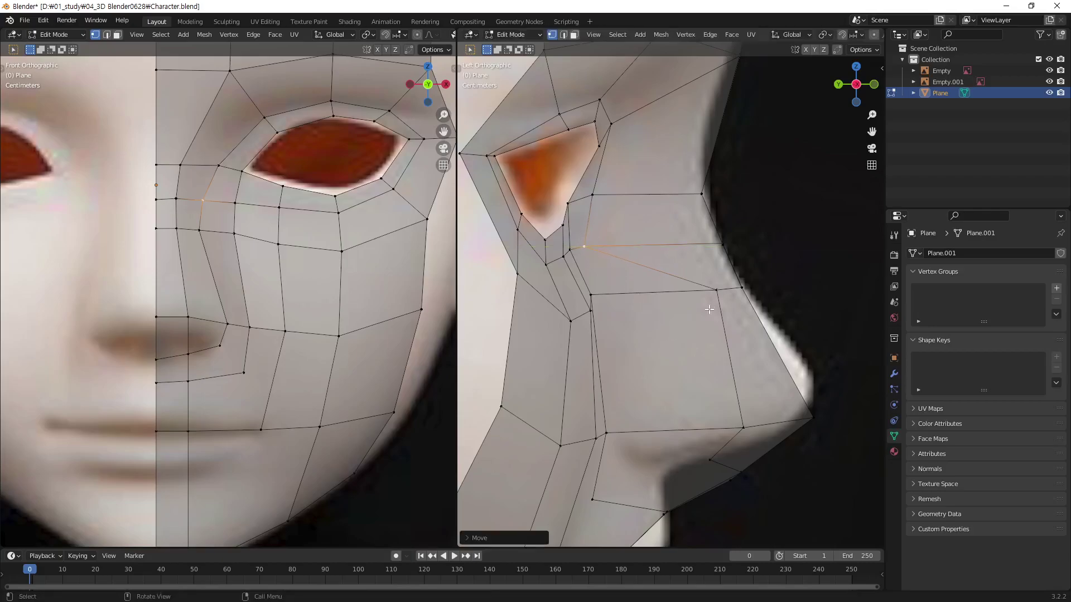
Pull the nose-side and nostril vertices back along Y to the profile depth.
left_click(717, 292)
key("g")
key("y")
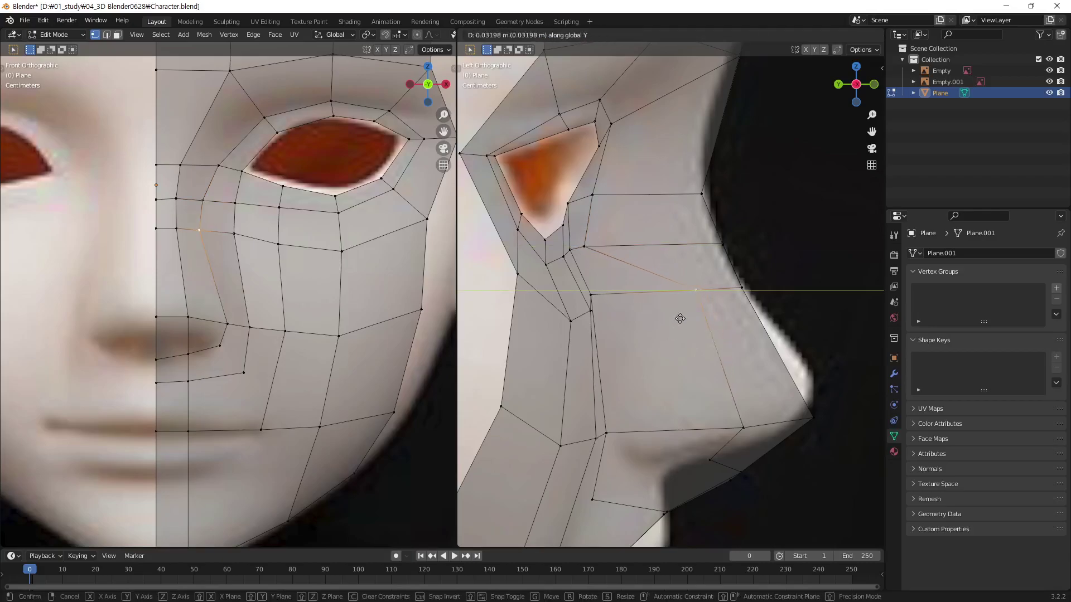
left_click(592, 336)
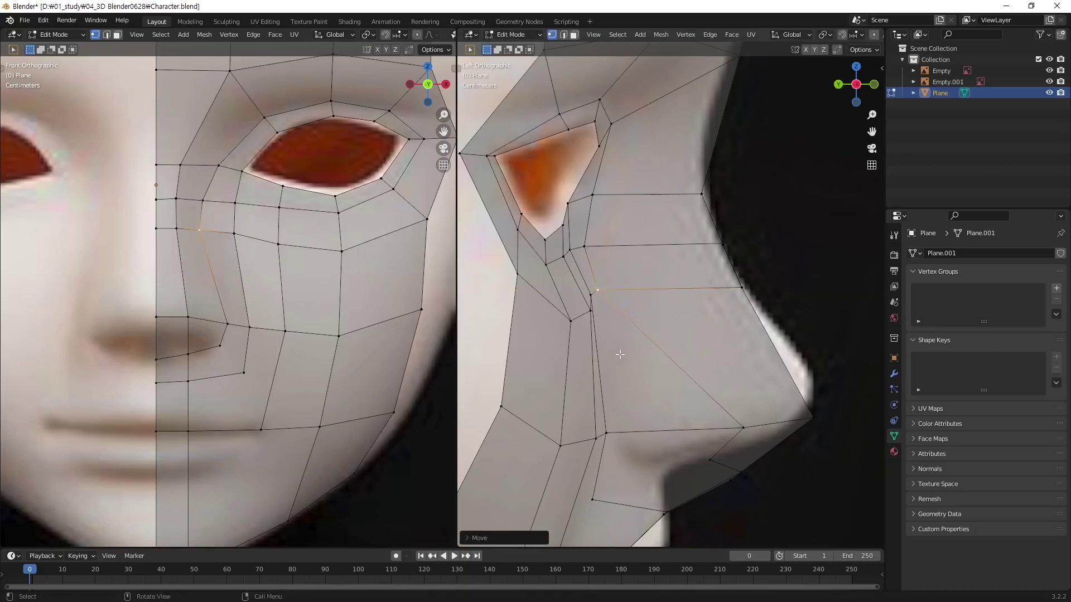
left_click(741, 428)
key("g")
key("y")
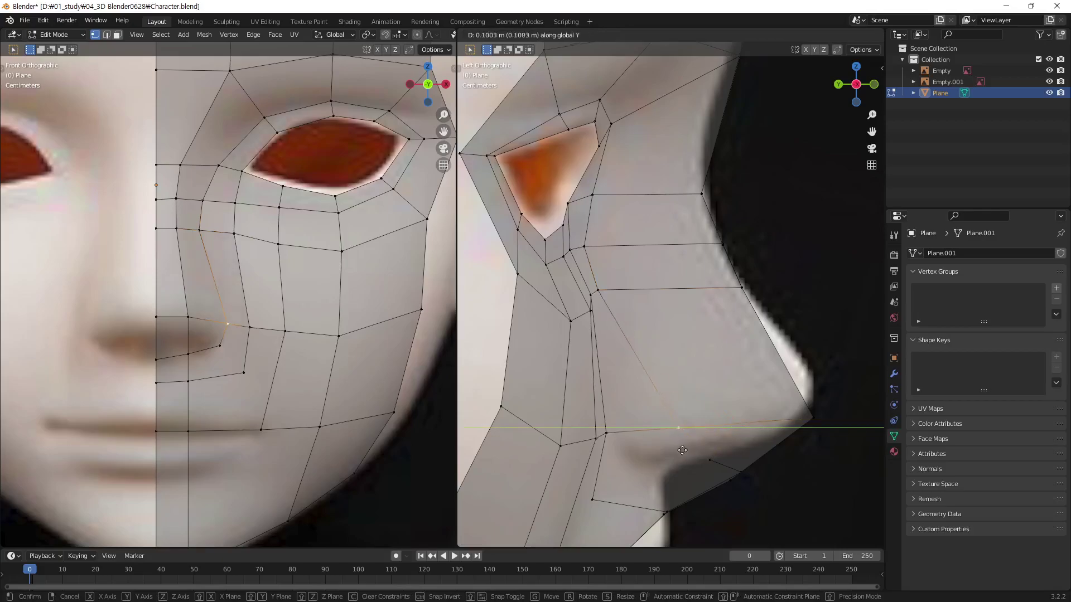
left_click(622, 470)
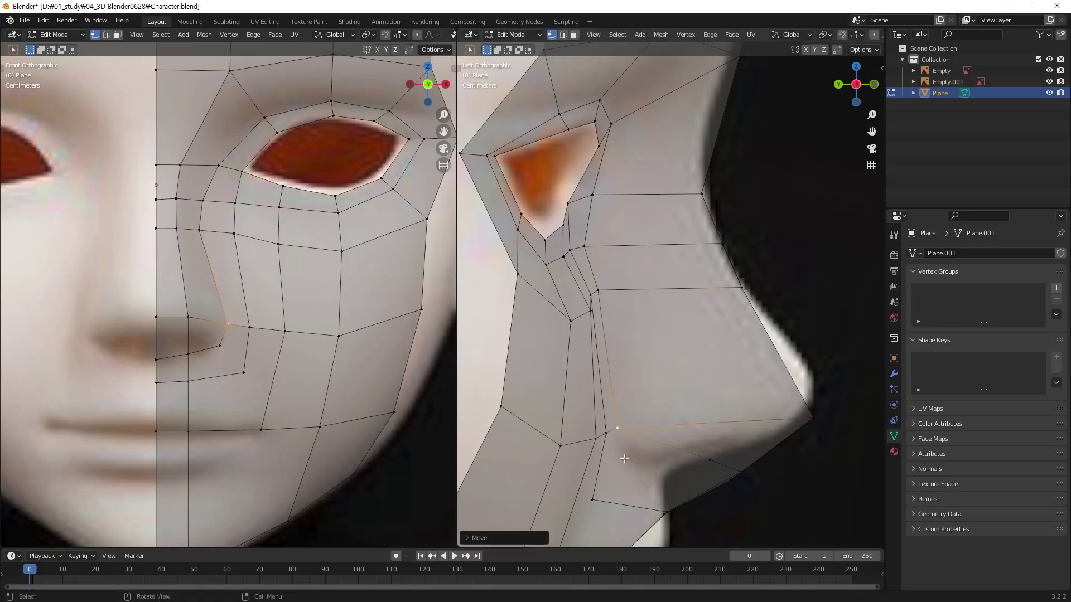
left_click(601, 291)
key("g")
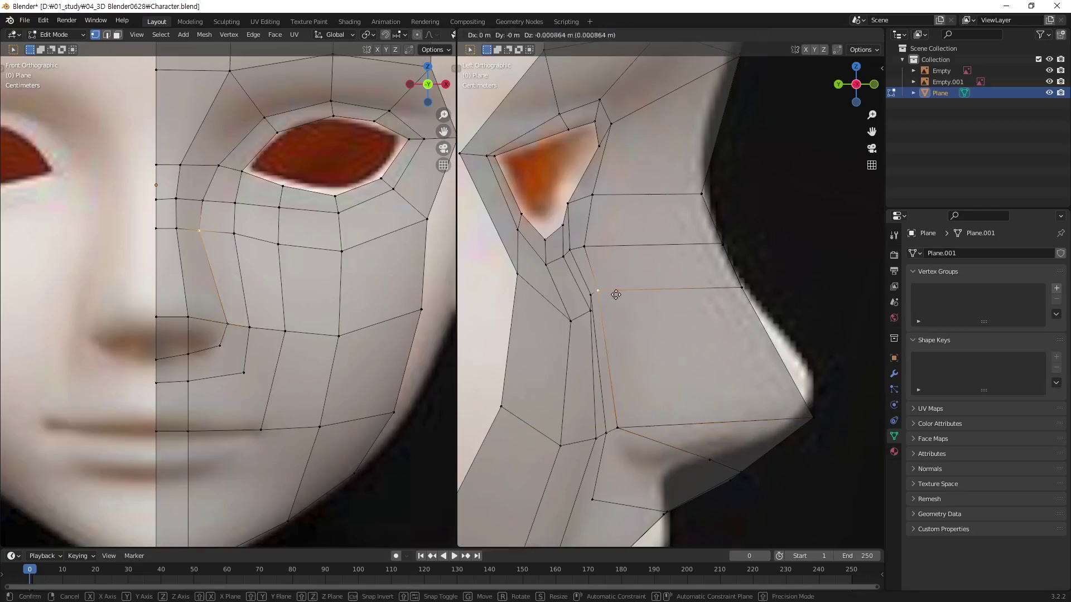
key("y")
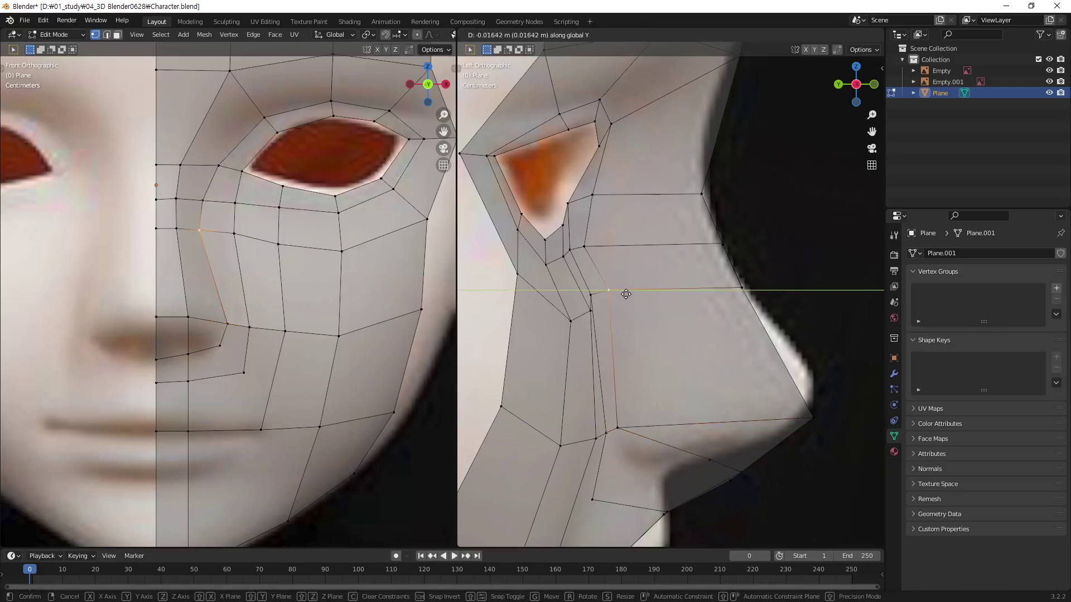
left_click(624, 294)
Refine the depth of the cheek vertices below the eye socket along Y.
left_click(588, 247)
key("g")
key("y")
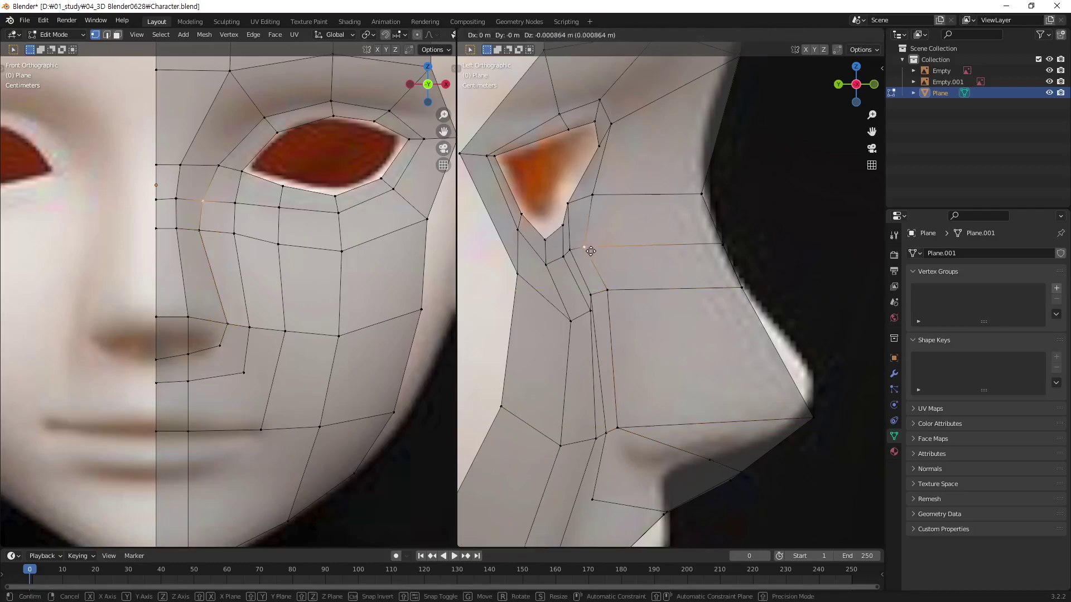
left_click(596, 257)
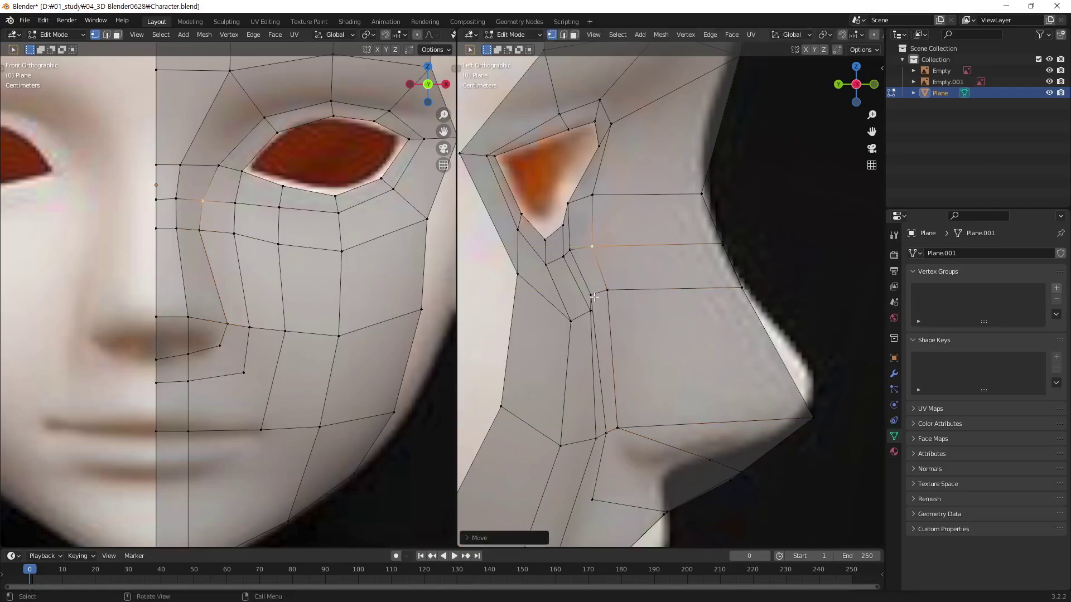
left_click(572, 250)
key("g")
key("y")
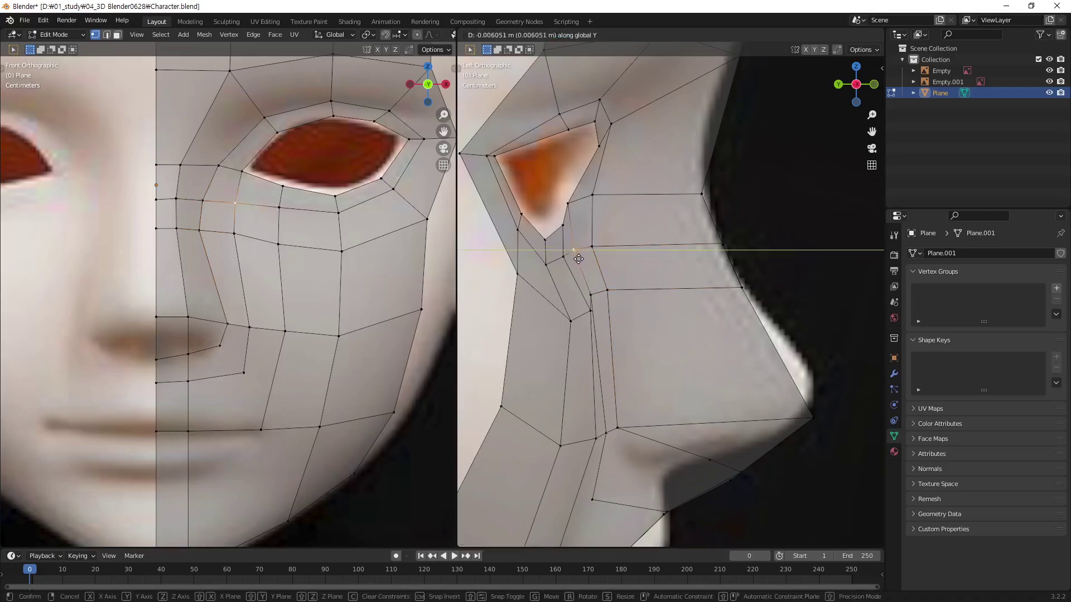
left_click(578, 259)
key("g")
key("y")
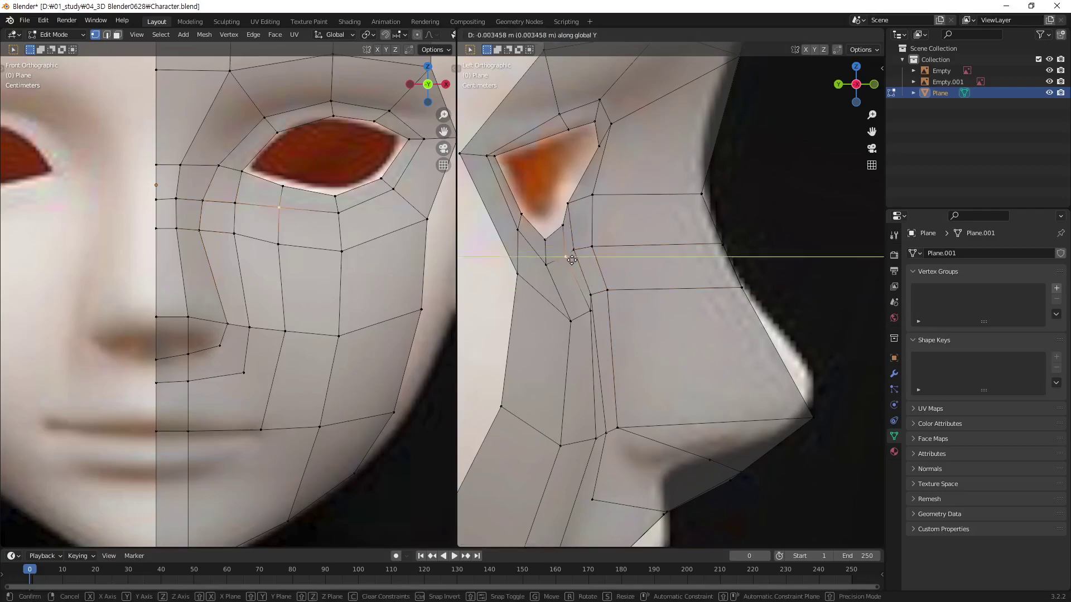
left_click(572, 261)
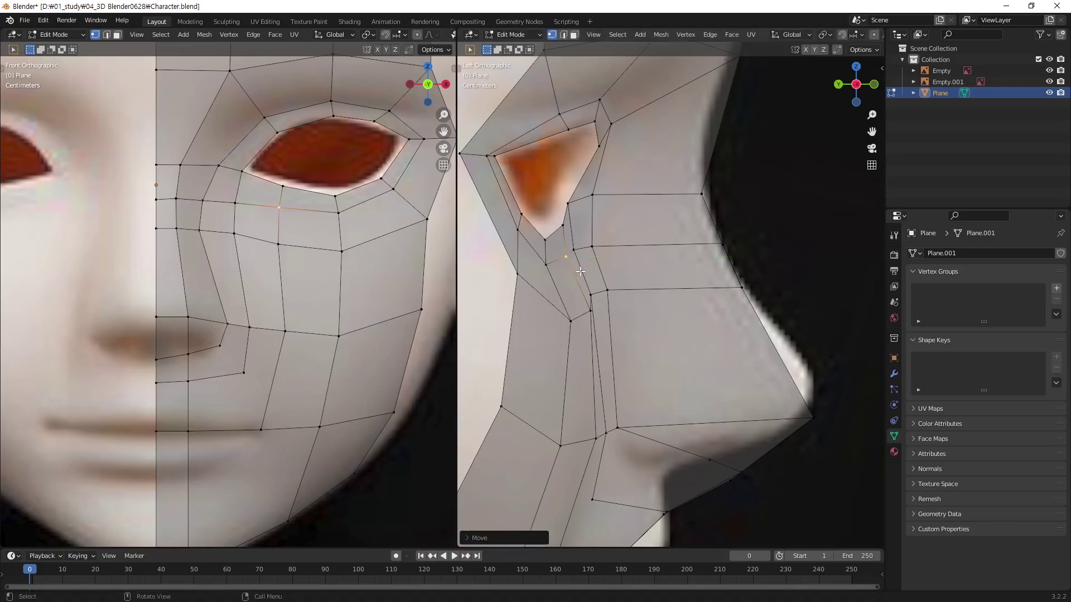
Adjust three vertices along the side of the nose along Y.
left_click(592, 311)
key("g")
key("y")
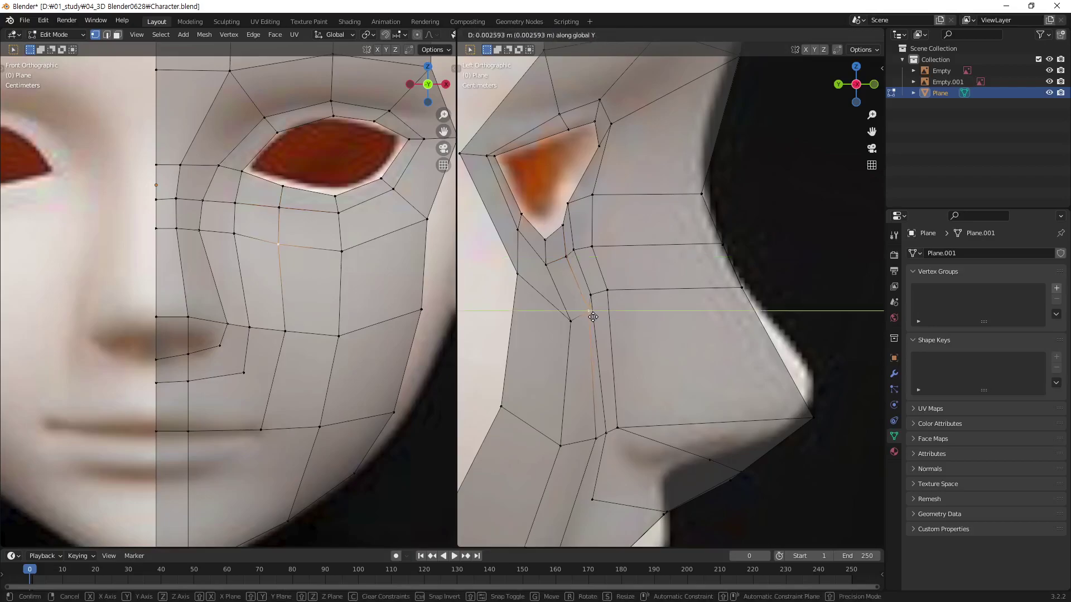
left_click(593, 318)
left_click(599, 300)
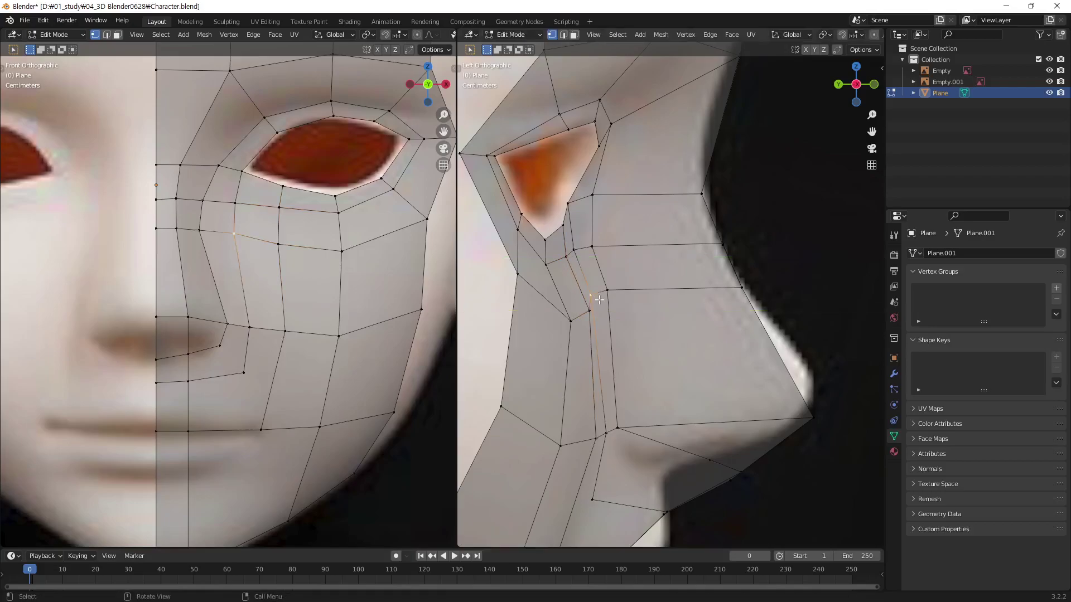
key("g")
key("y")
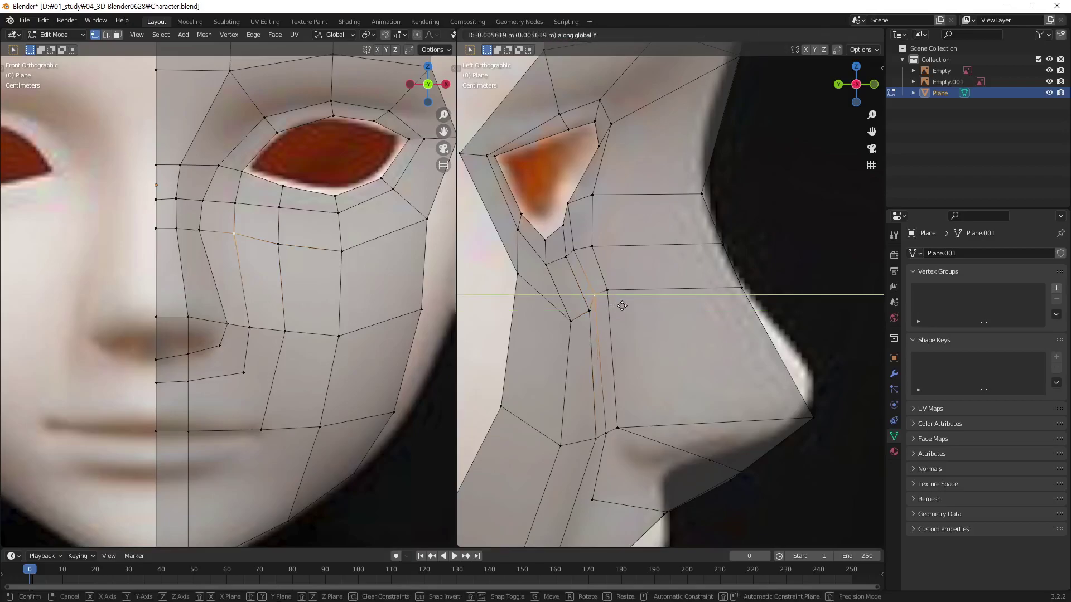
left_click(624, 306)
left_click(575, 250)
key("g")
key("y")
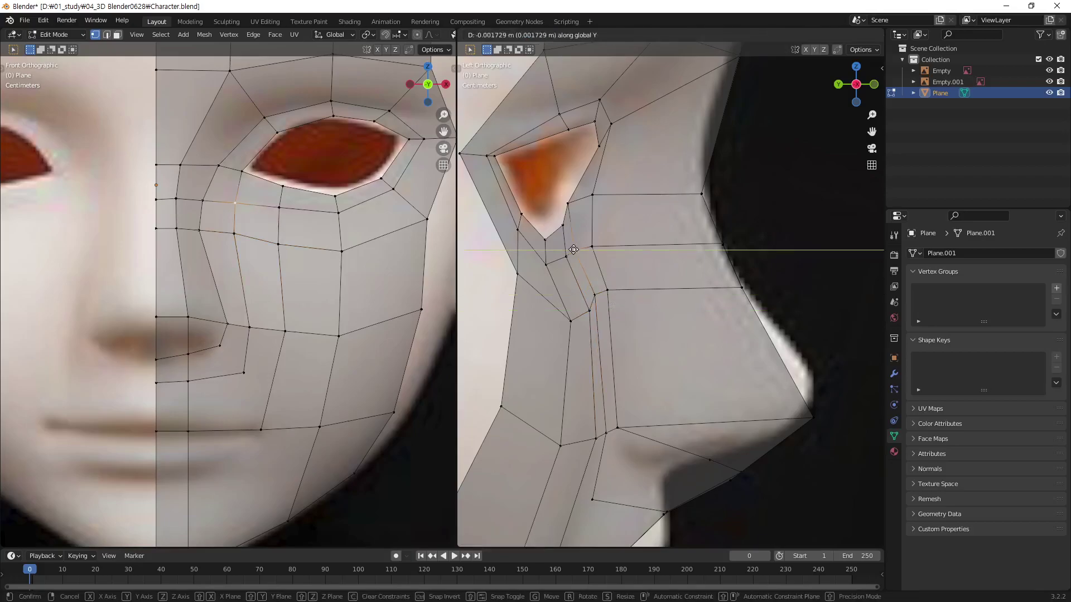
left_click(603, 254)
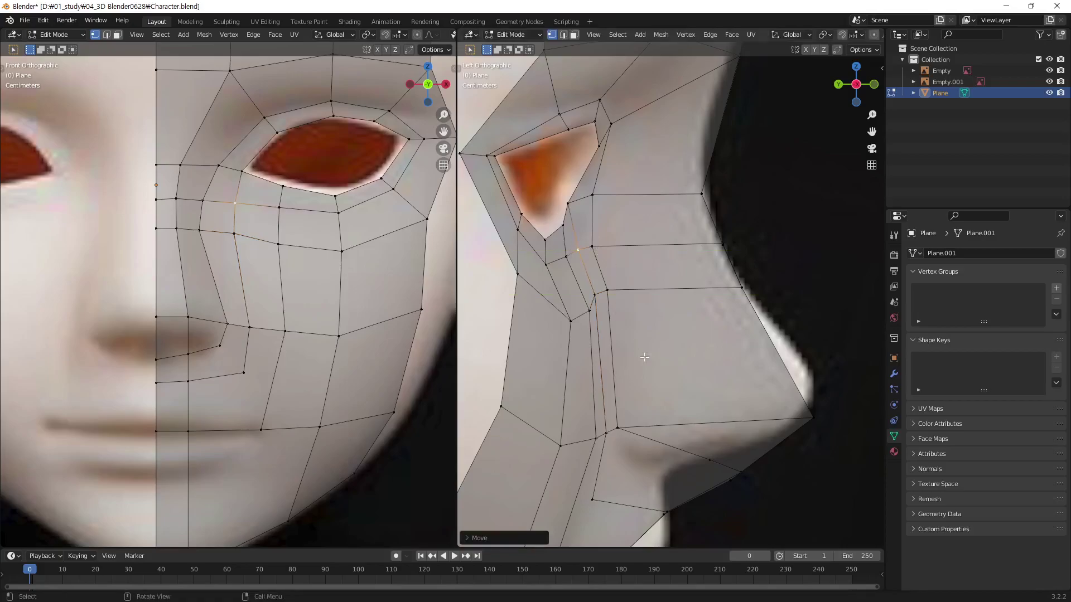
Move the nostril vertex and the box-selected under-nose vertices along Y.
middle_click_drag(639, 470, 622, 359, "shift")
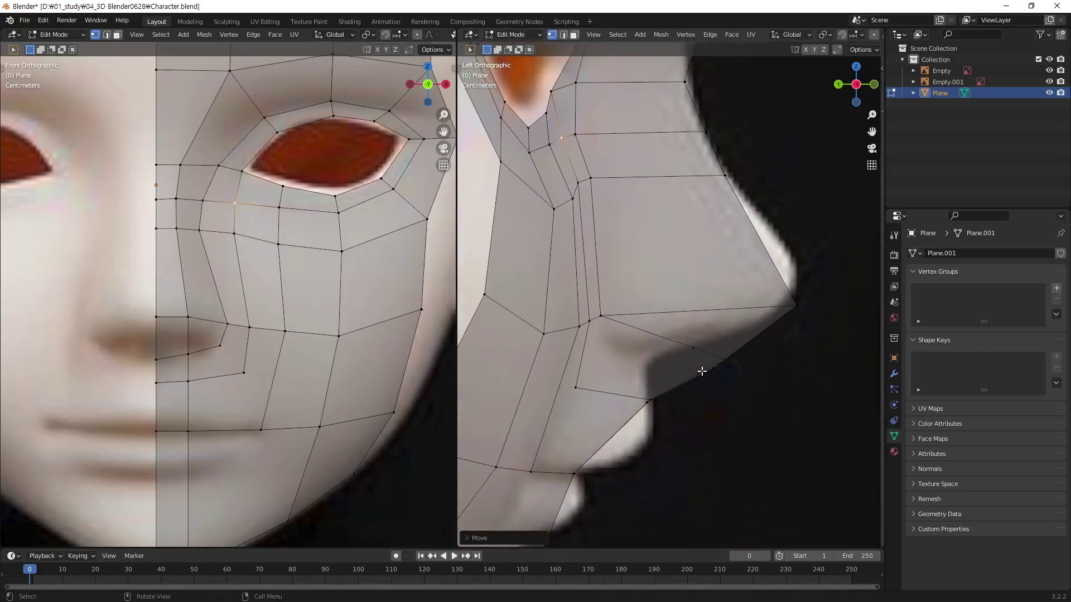
left_click(691, 349)
key("g")
key("y")
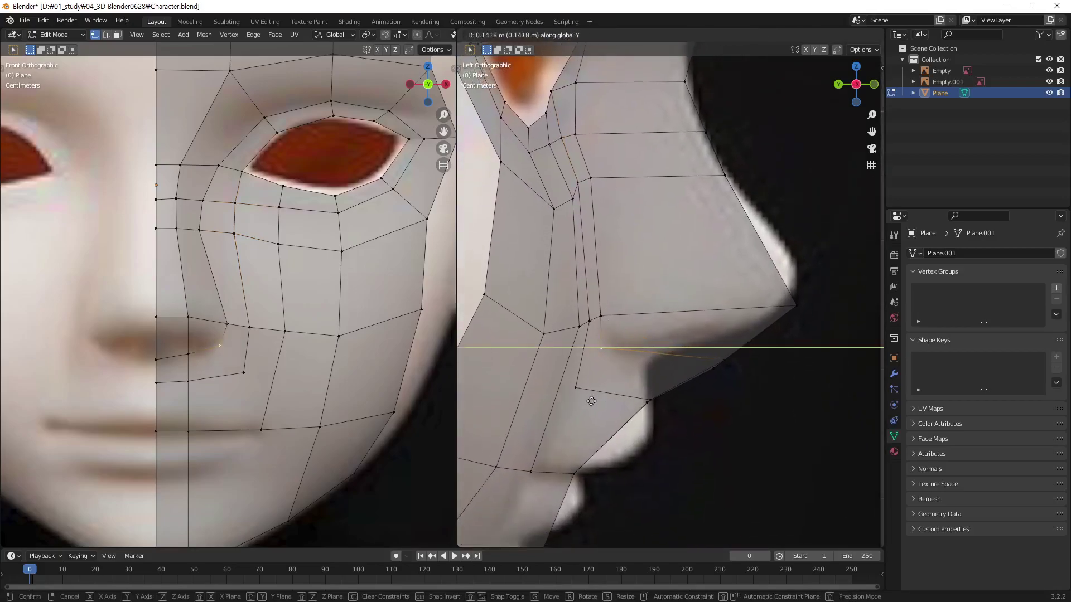
left_click(595, 398)
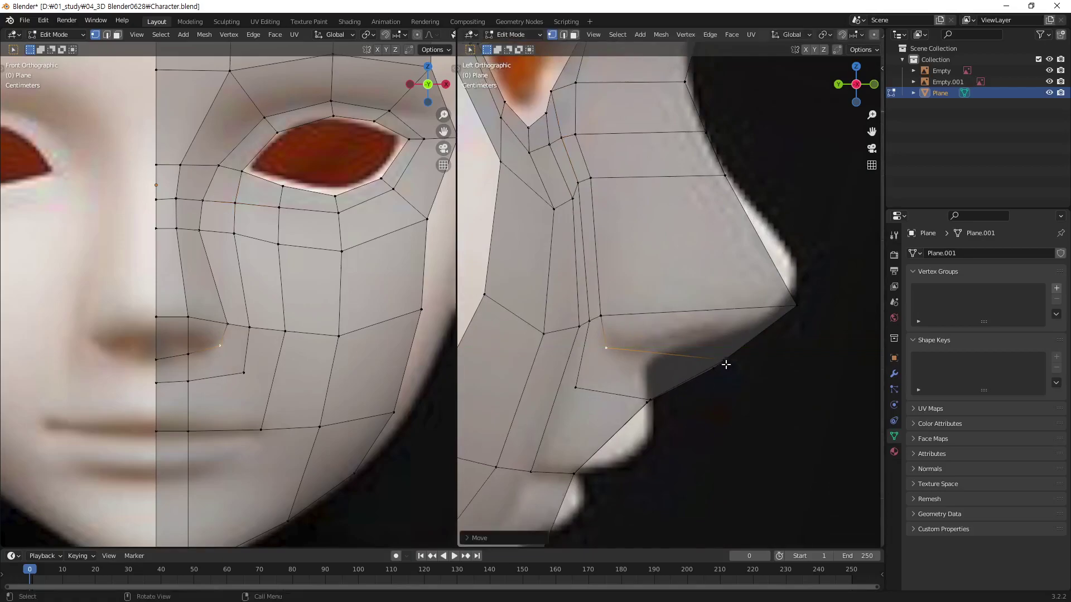
left_click_drag(745, 348, 683, 382, "shift")
key("g")
key("y")
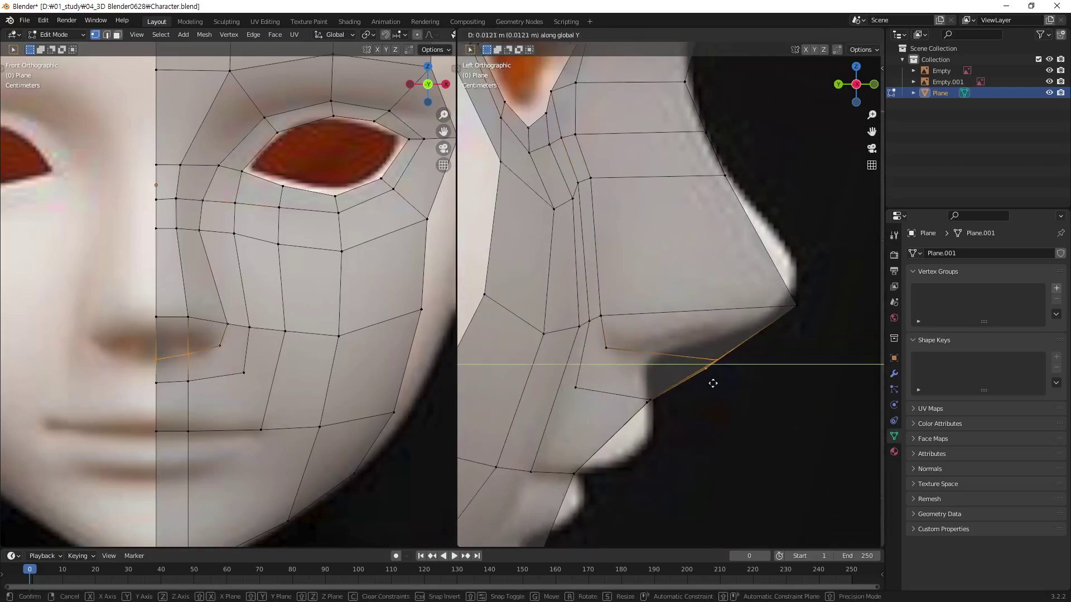
left_click(653, 408)
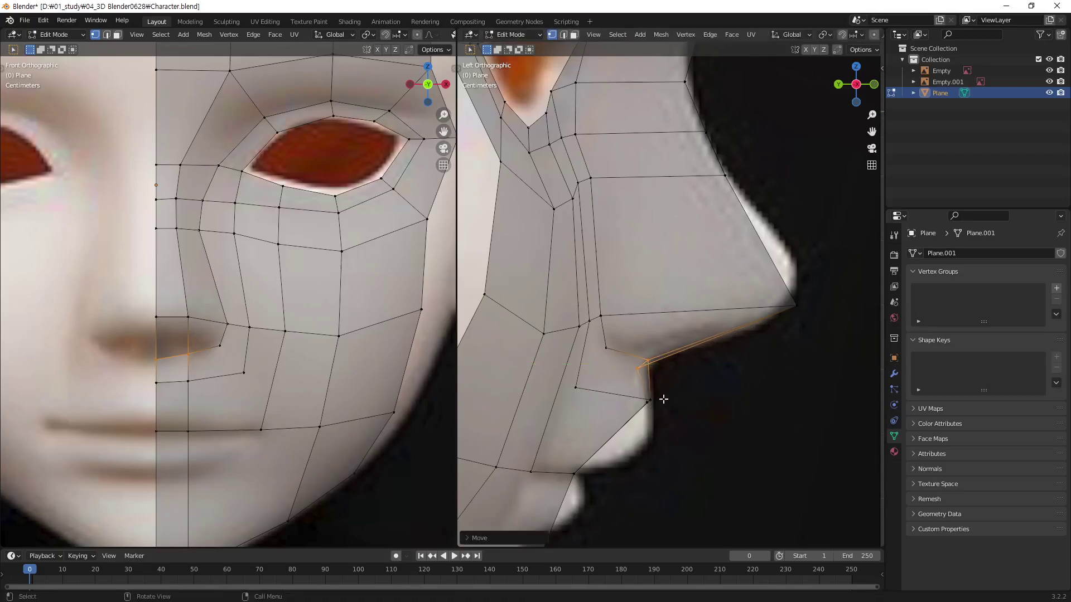
Reposition one more vertex below the eye socket along Y.
middle_click_drag(642, 207, 734, 287, "shift")
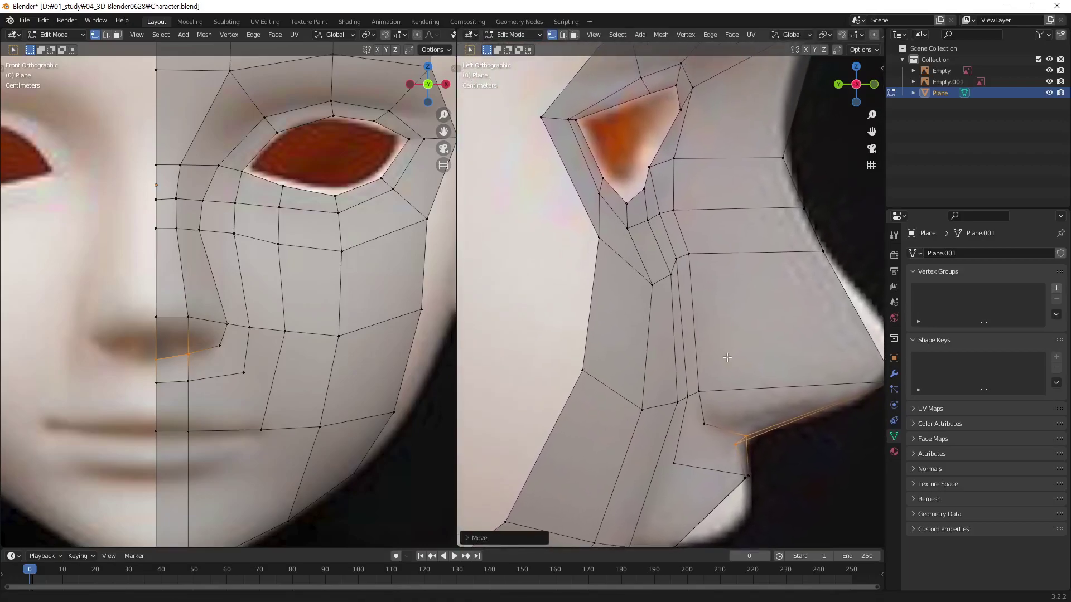
left_click(622, 233)
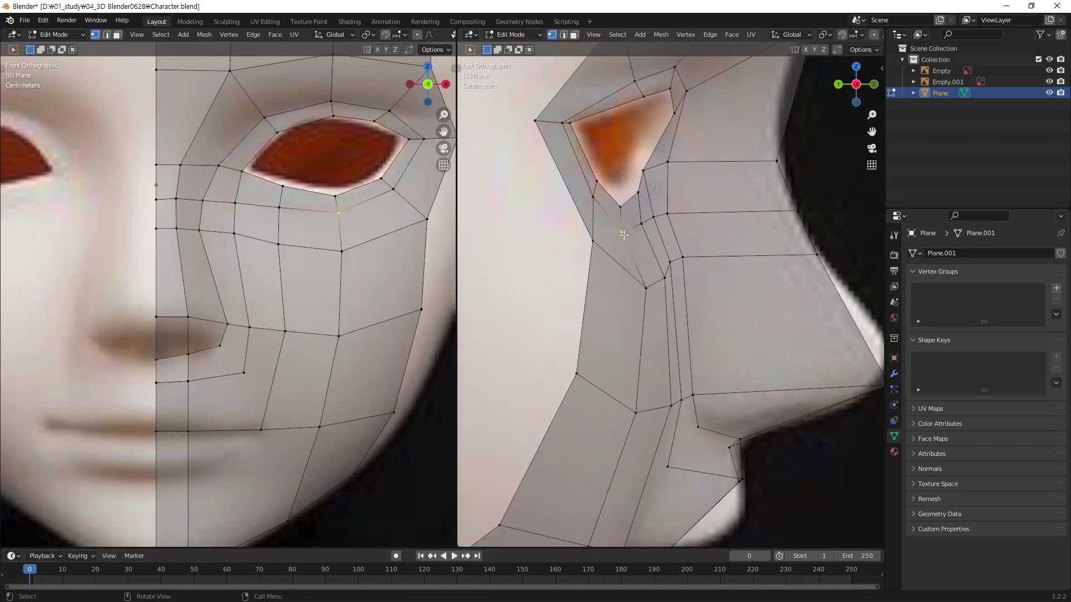
key("g")
key("y")
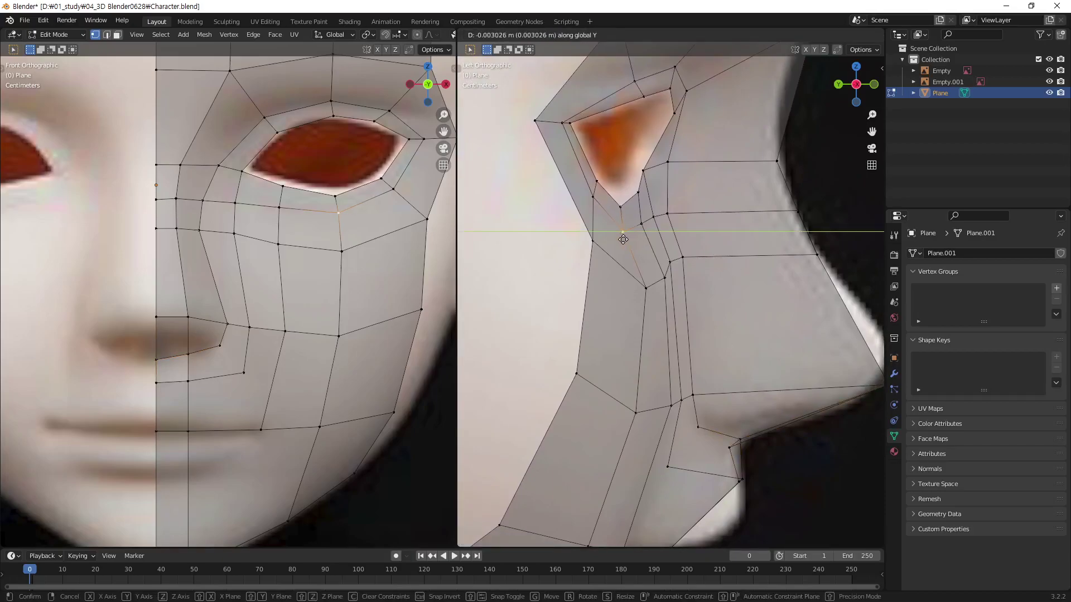
left_click(602, 242)
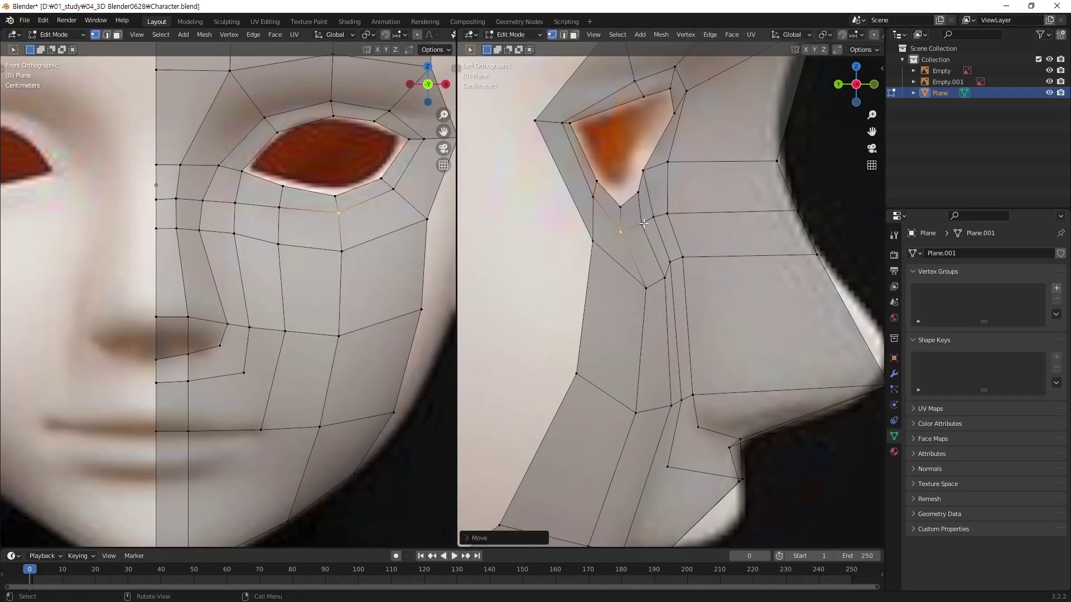
Zoom out and recentre both the side and front views on the whole face.
scroll(647, 235, "down", 2)
scroll(658, 263, "down", 2)
scroll(669, 290, "down", 2)
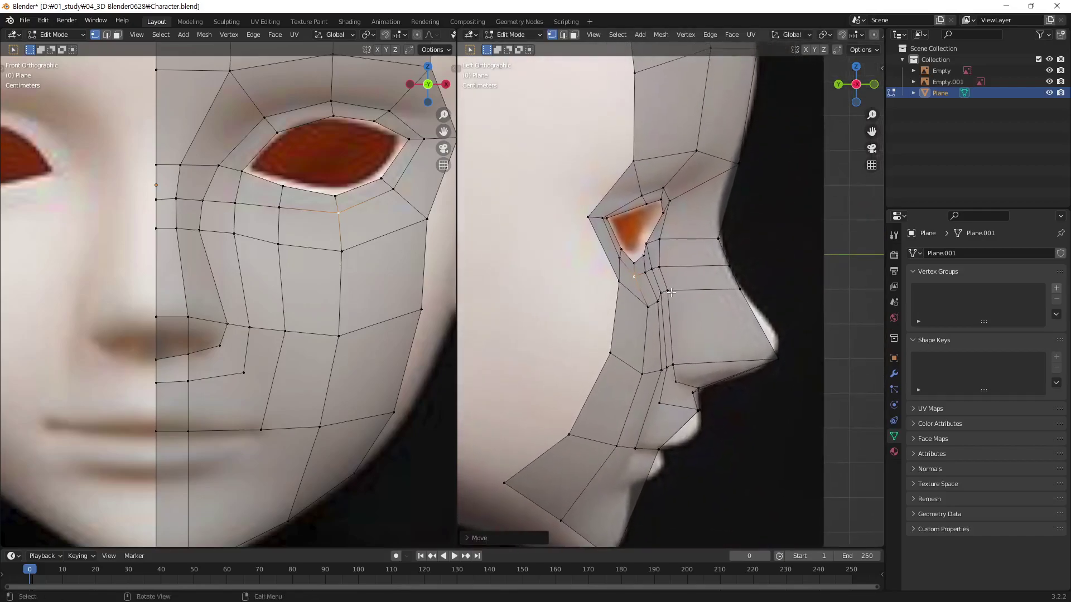
middle_click_drag(671, 293, 657, 254, "shift")
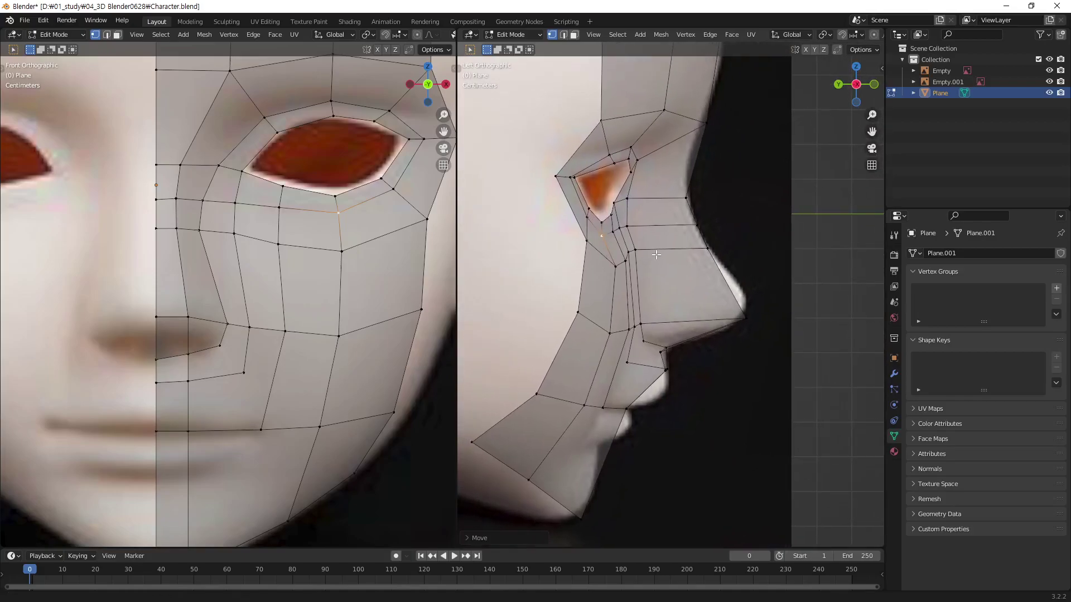
mouse_move(295, 260)
middle_mouse_down("shift")
mouse_move(304, 281)
mouse_move(199, 299)
mouse_move(233, 256)
mouse_move(275, 290)
mouse_move(212, 267)
middle_mouse_up("shift")
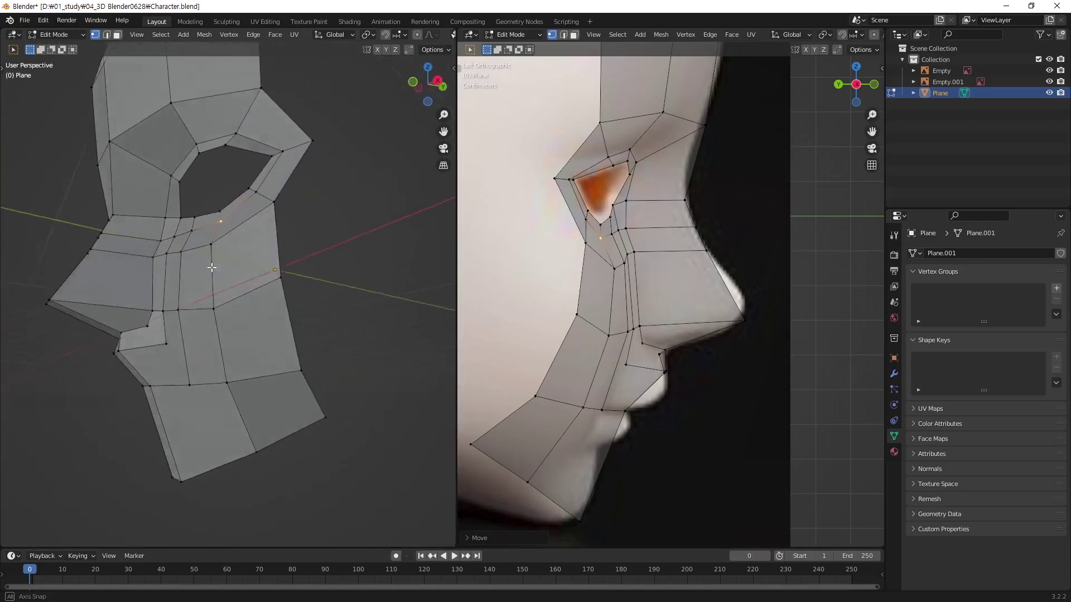
Slide the vertex on the side of the face along Y to match the side-profile reference.
middle_click_drag(212, 267, 310, 298)
key("KP_1")
key("KP_1")
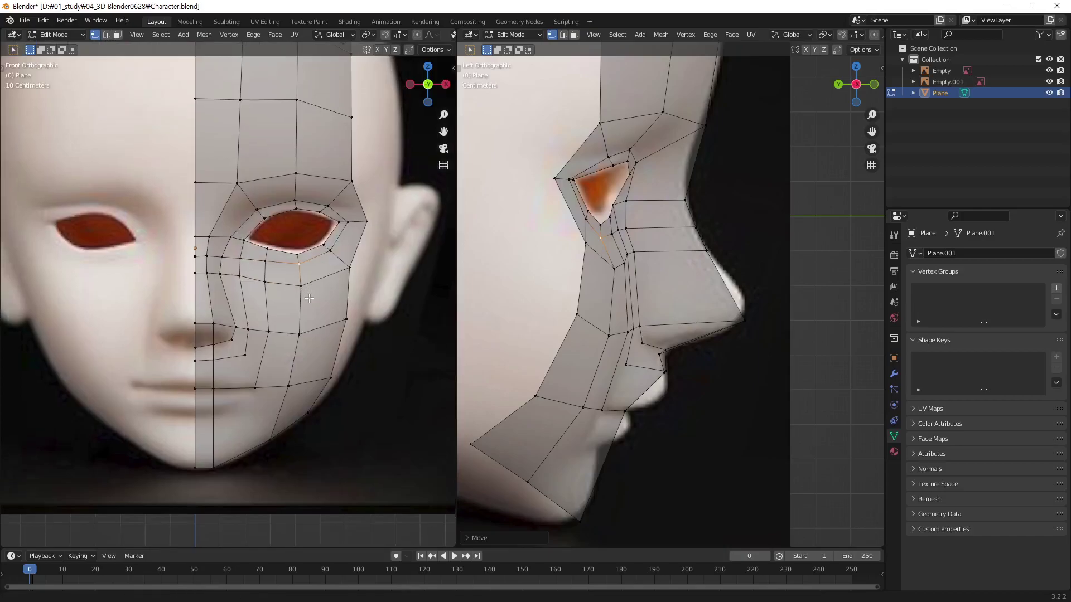
scroll(309, 299, "up", 1)
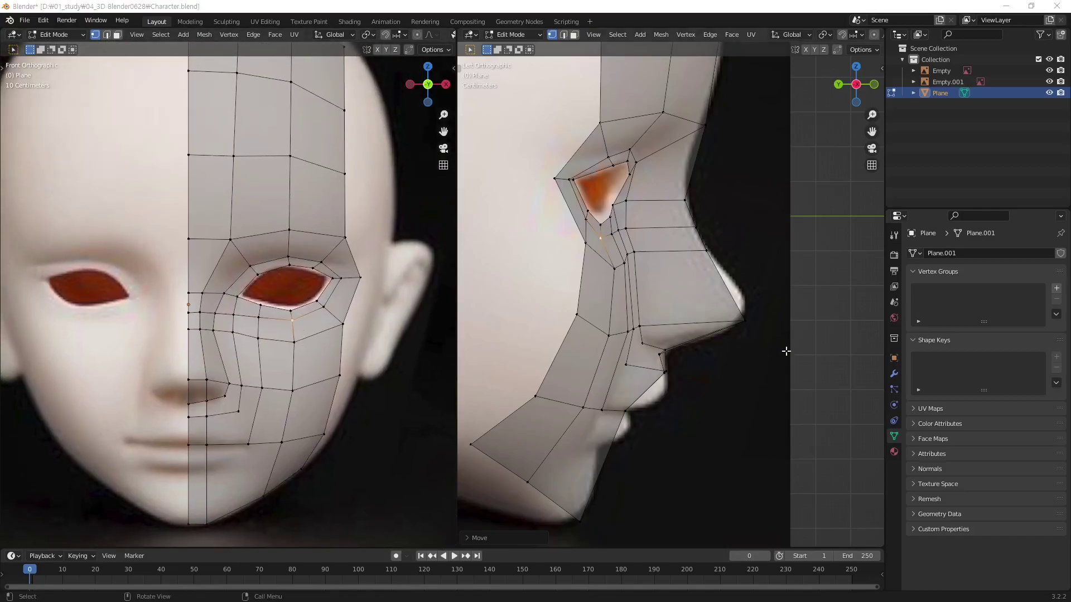
mouse_move(275, 405)
middle_mouse_down()
mouse_move(250, 367)
mouse_move(282, 227)
mouse_move(307, 313)
mouse_move(298, 265)
mouse_move(319, 286)
mouse_move(273, 333)
middle_mouse_up()
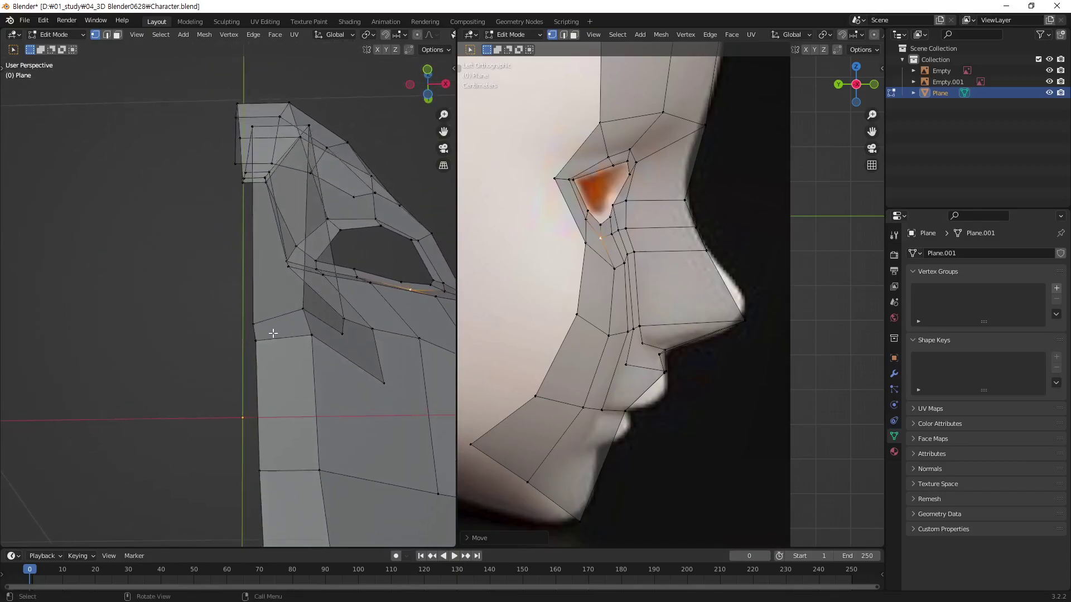
left_click(251, 324)
scroll(751, 243, "up", 1)
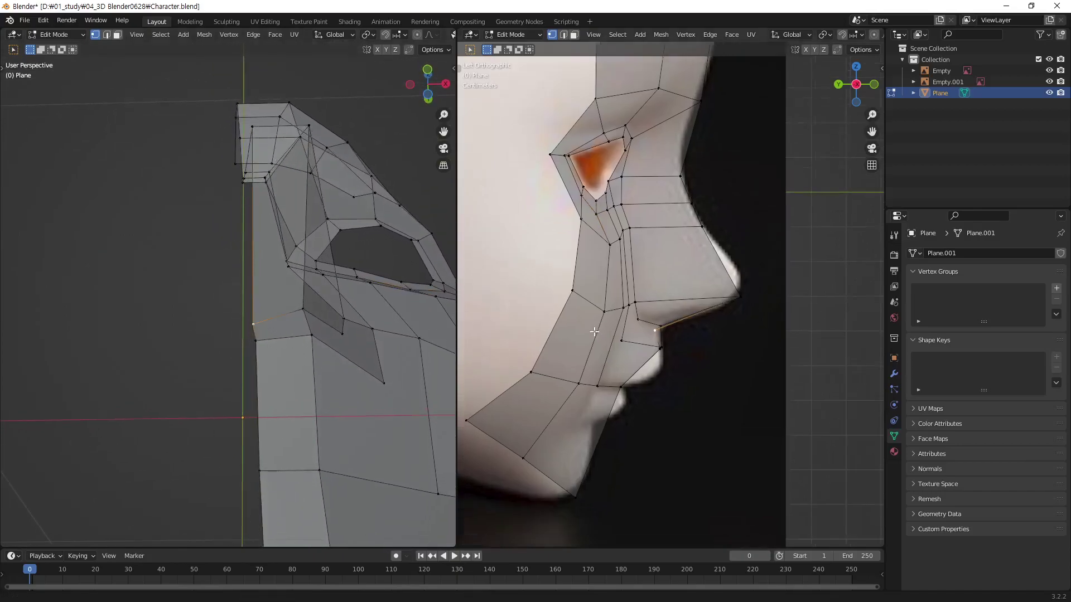
scroll(751, 243, "up", 1)
scroll(750, 244, "up", 1)
scroll(750, 243, "up", 1)
scroll(703, 292, "up", 1)
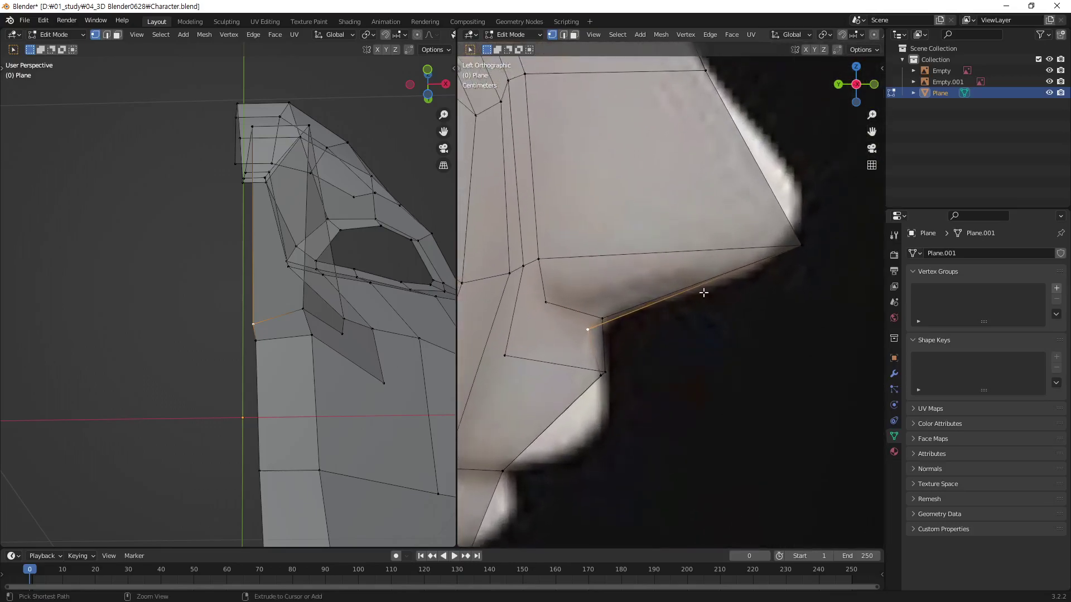
key("g")
key("y")
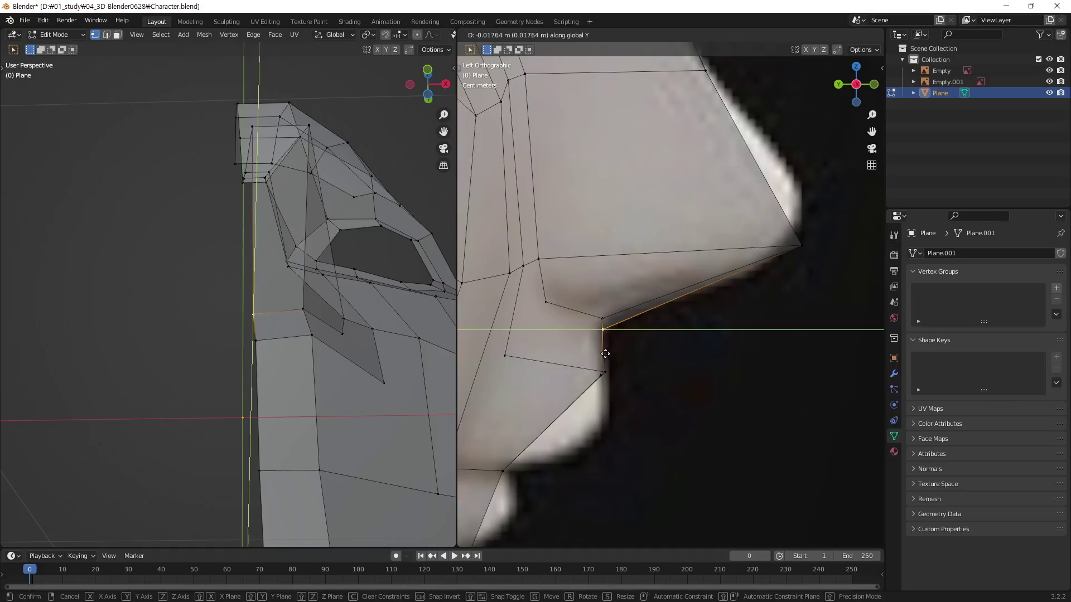
left_click(579, 357)
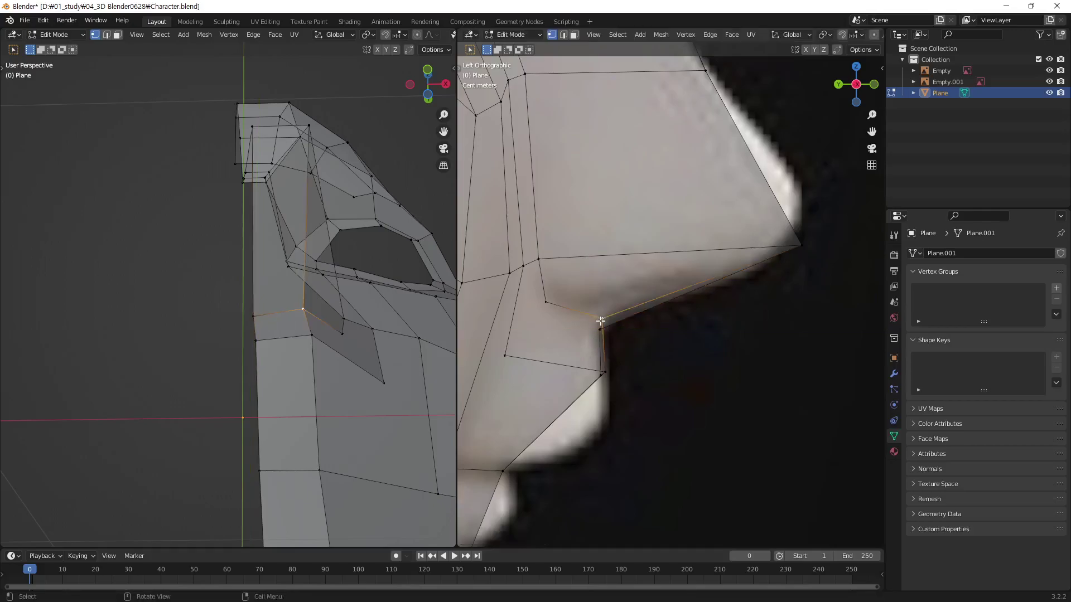
key("g")
key("y")
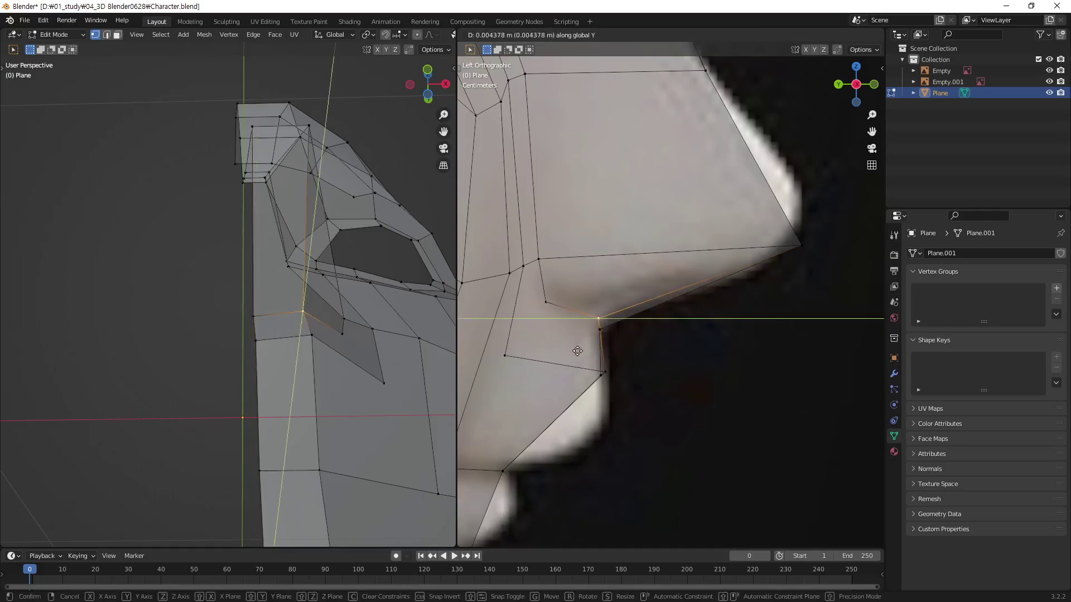
left_click(578, 352)
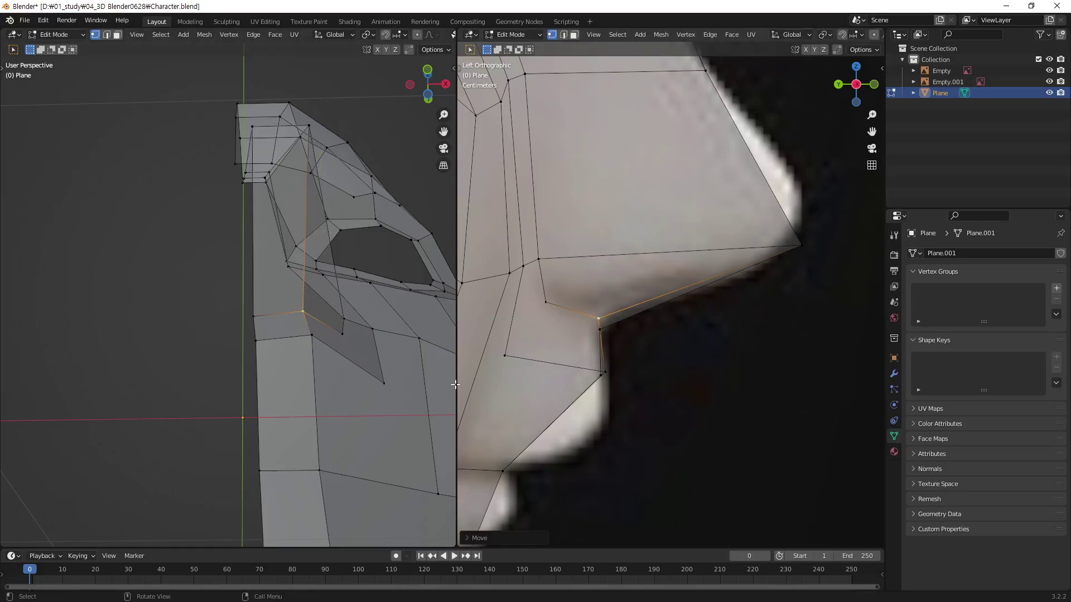
Tuck the under-nose vertex and overlapping upper-lip vertices back along Y against the profile.
scroll(311, 375, "up", 3)
mouse_move(311, 376)
middle_mouse_down()
mouse_move(204, 375)
mouse_move(290, 339)
middle_mouse_up()
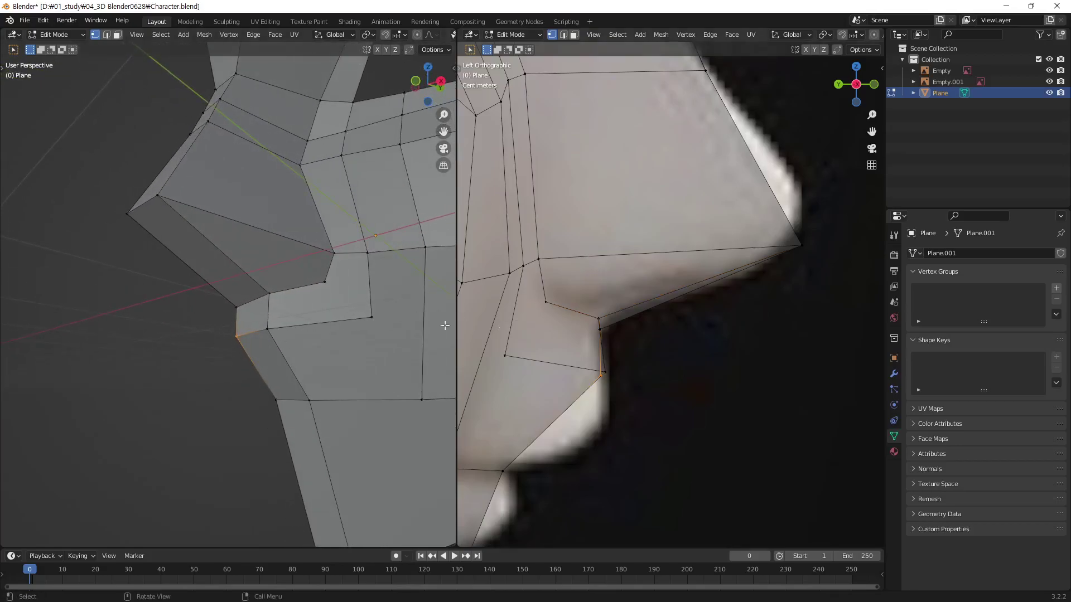
scroll(279, 294, "down", 4)
scroll(287, 334, "up", 2)
scroll(295, 365, "up", 2)
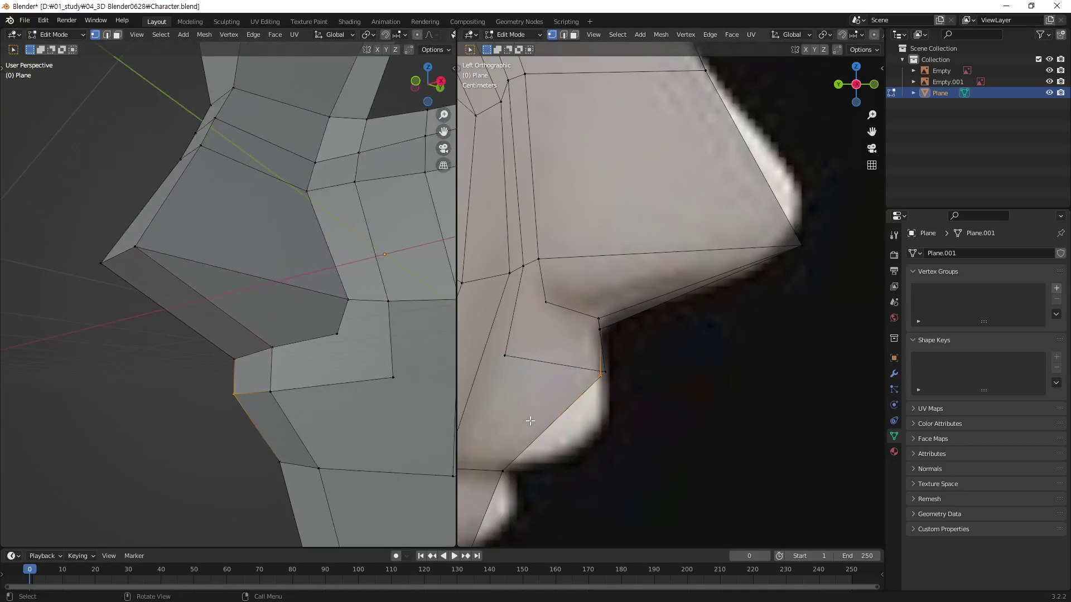
left_click(272, 393)
left_click_drag(604, 384, 595, 374)
key("g")
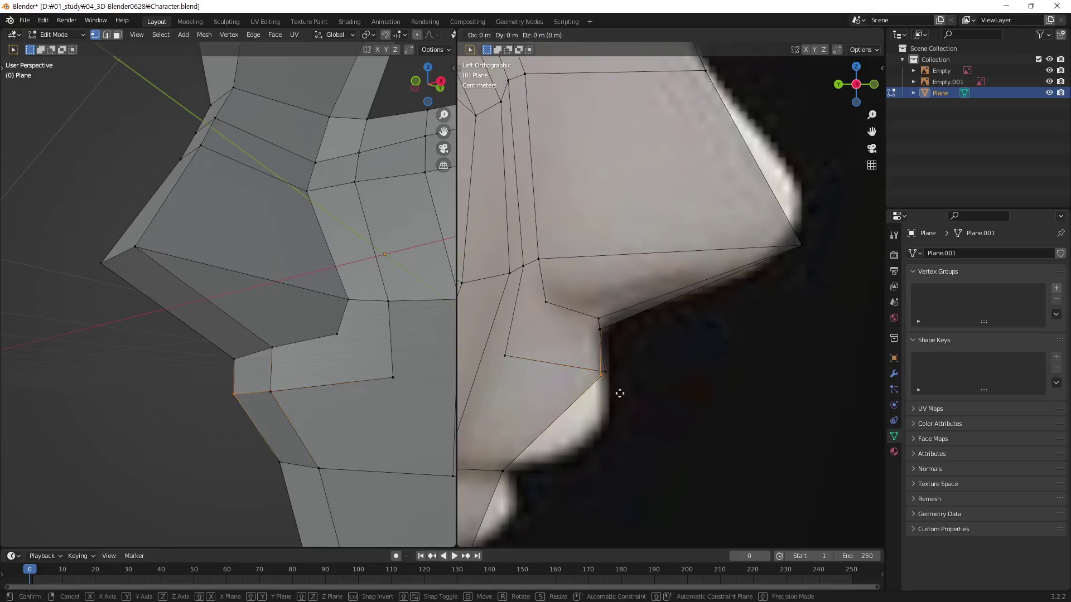
key("y")
left_click(617, 396)
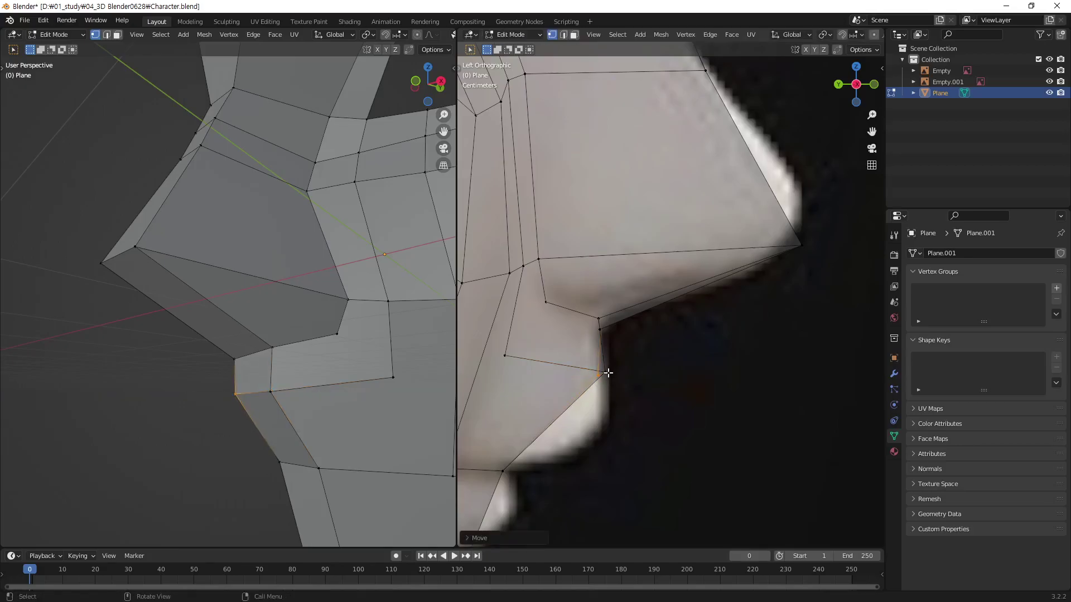
Move the other overlapping upper-lip vertex along Y, then orbit to check the fit.
left_click(608, 372)
key("g")
key("y")
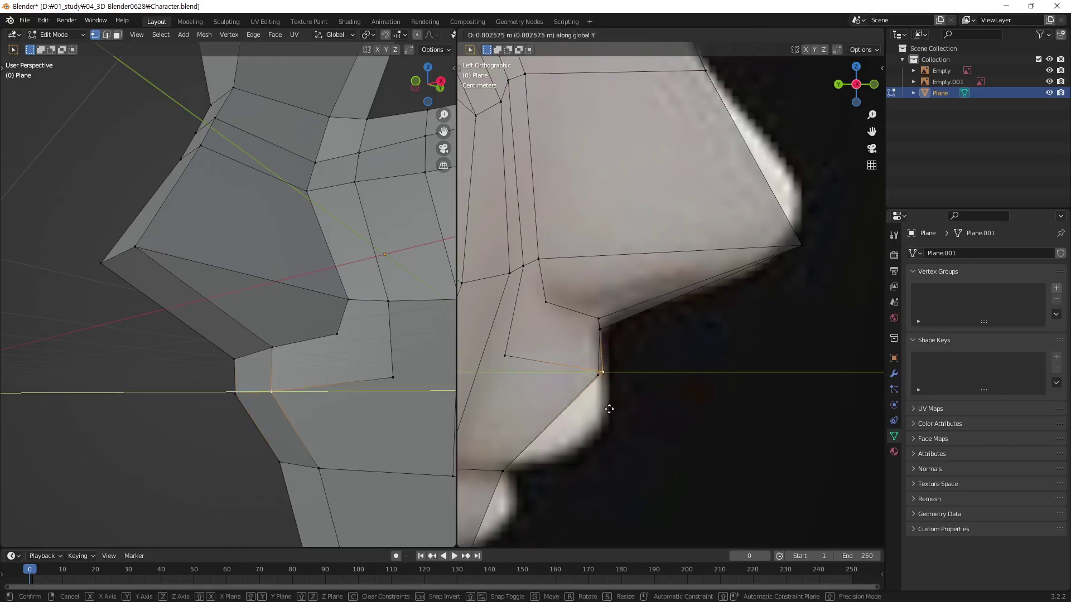
left_click(610, 410)
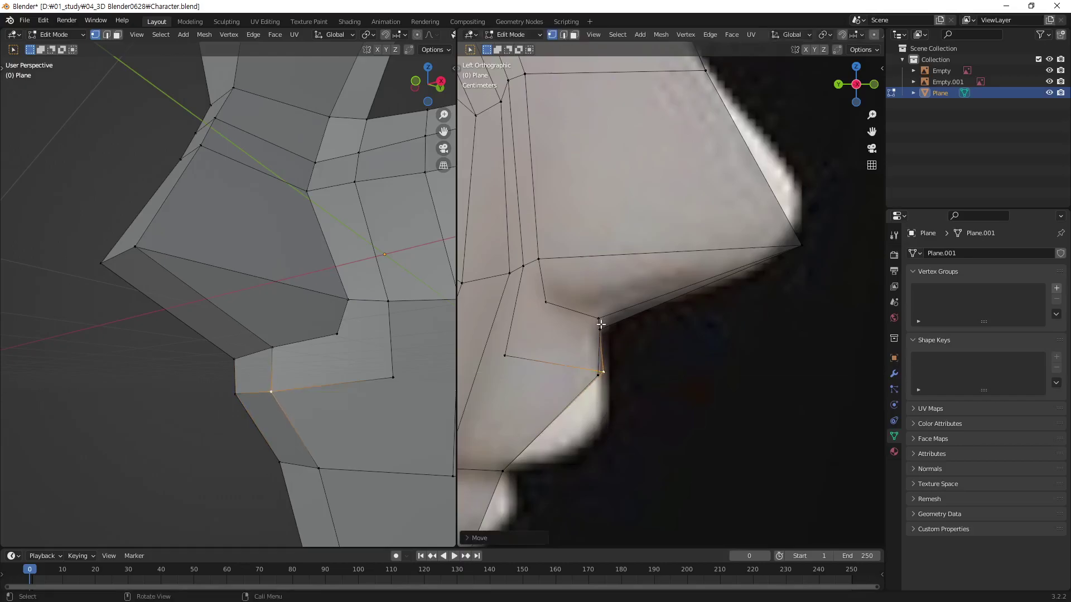
mouse_move(298, 349)
middle_mouse_down()
mouse_move(354, 322)
mouse_move(304, 377)
mouse_move(296, 292)
mouse_move(280, 449)
mouse_move(283, 386)
mouse_move(459, 410)
middle_mouse_up()
scroll(354, 322, "down", 3)
Zoom out the side view to the full profile and zoom the Front Ortho view onto the mouth.
scroll(658, 208, "down", 1)
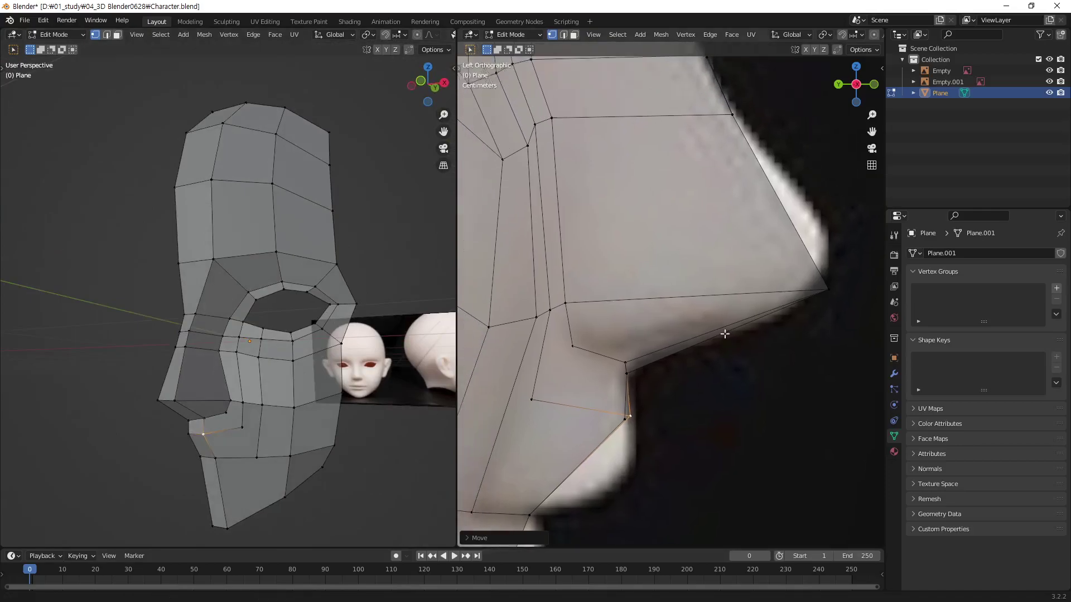
scroll(722, 335, "down", 4)
scroll(664, 395, "down", 1)
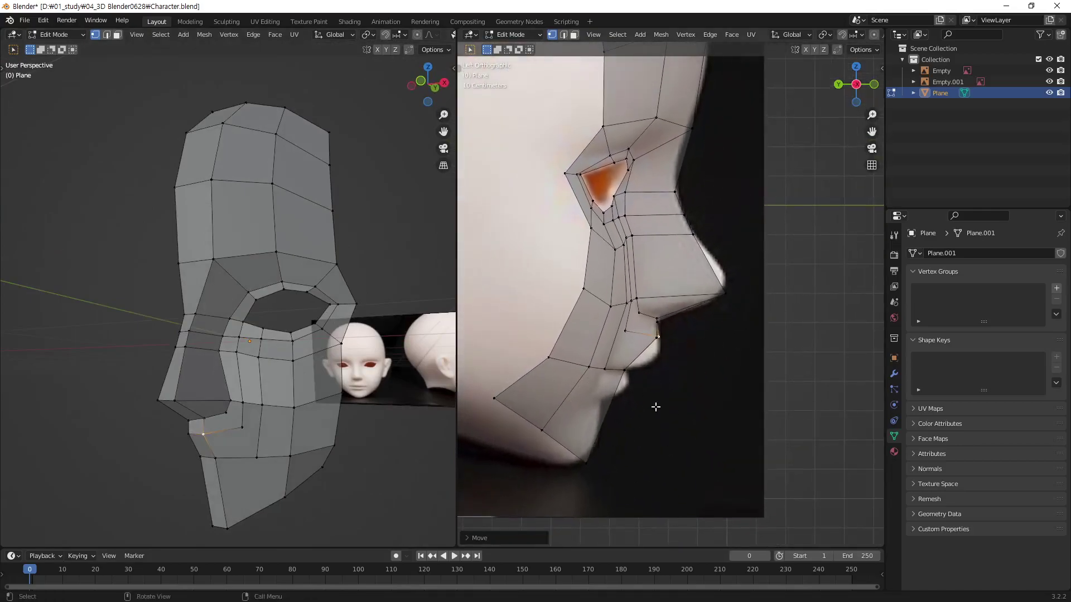
scroll(656, 310, "up", 2, "ctrl")
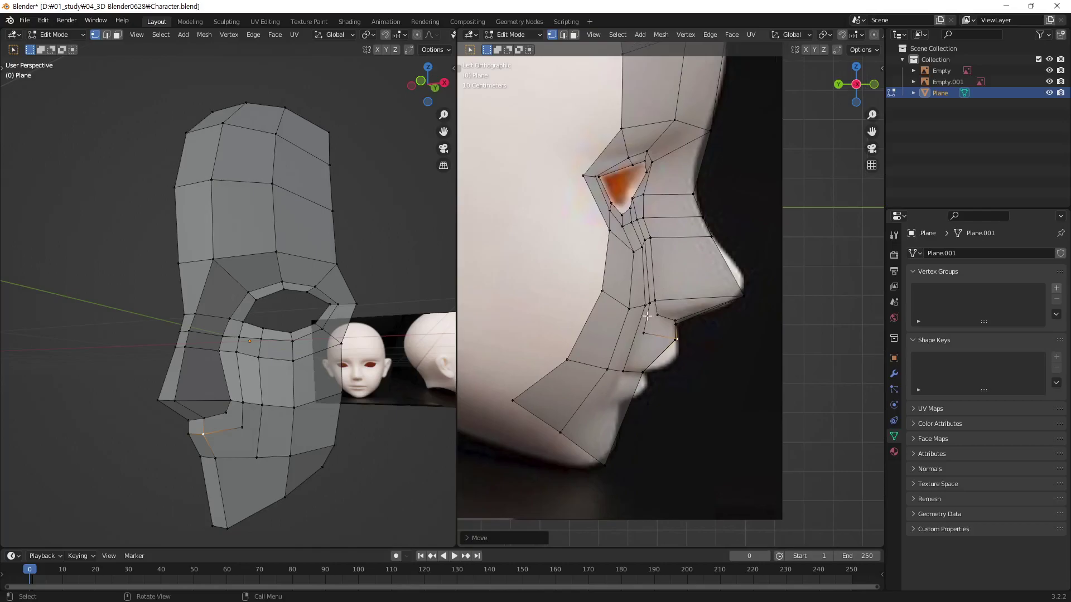
key("KP_1")
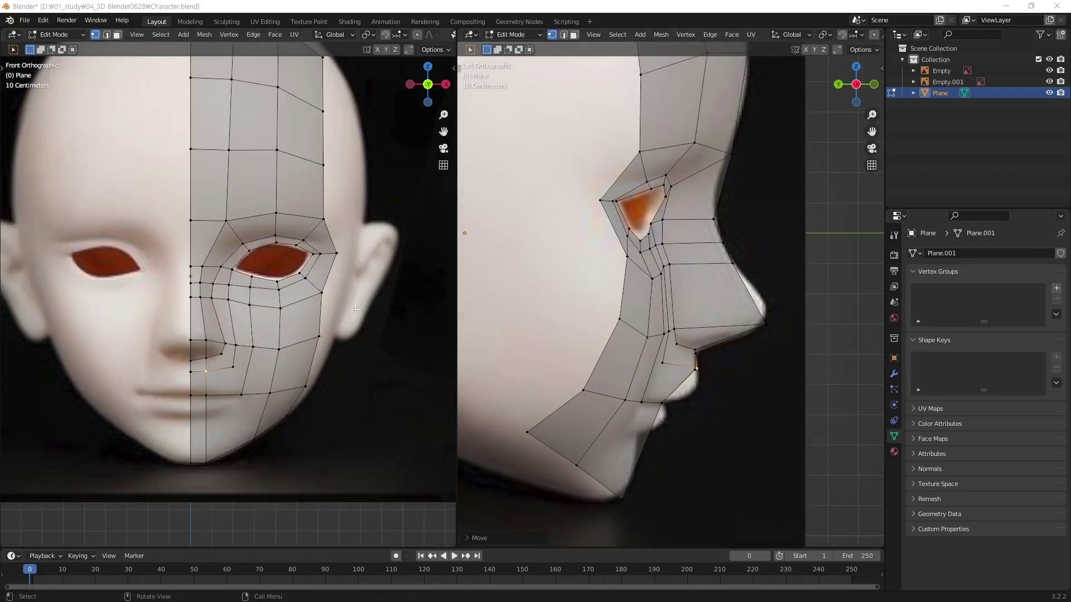
middle_click_drag(254, 385, 286, 383)
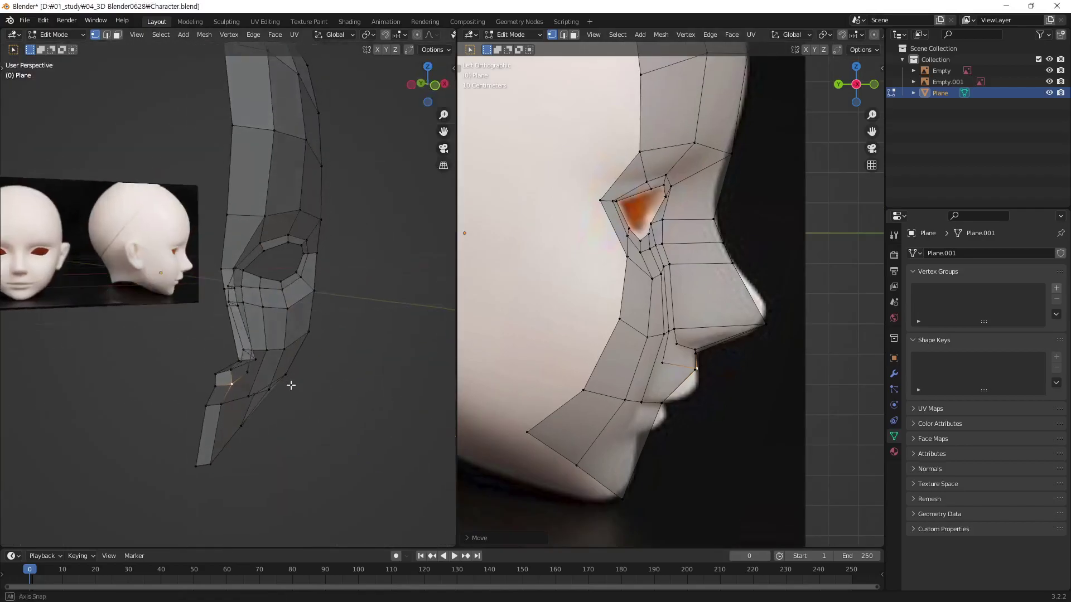
key("KP_1")
scroll(245, 365, "up", 2)
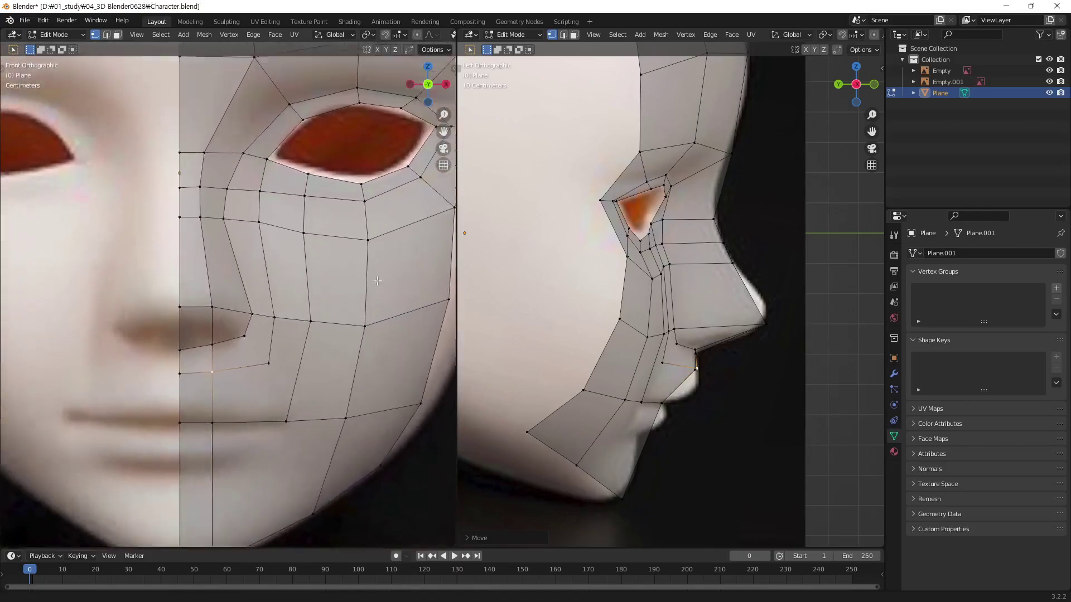
scroll(290, 346, "up", 1)
scroll(326, 325, "up", 1)
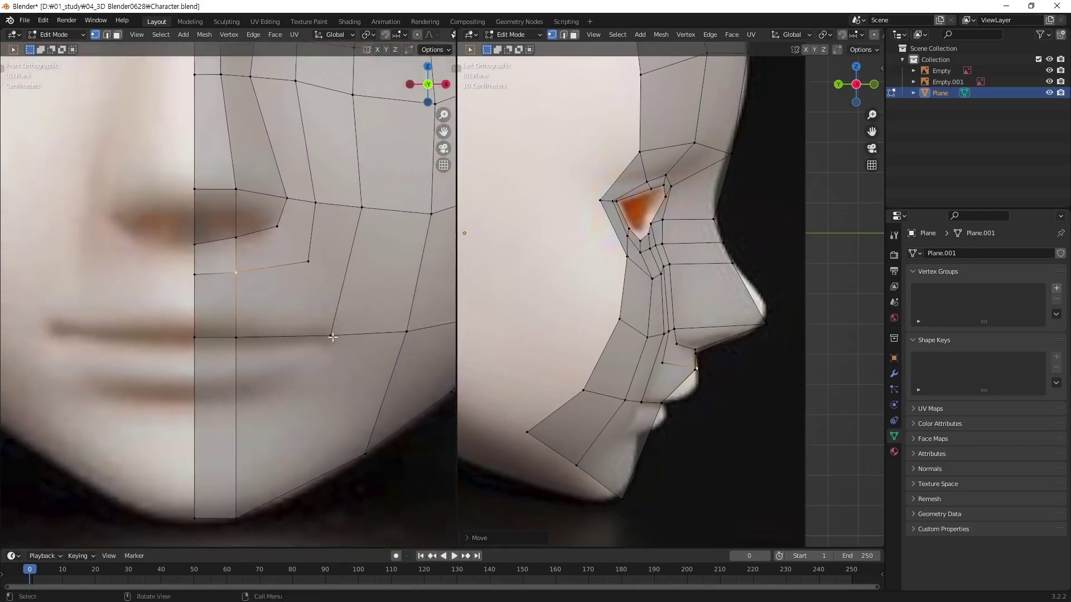
scroll(327, 320, "up", 1)
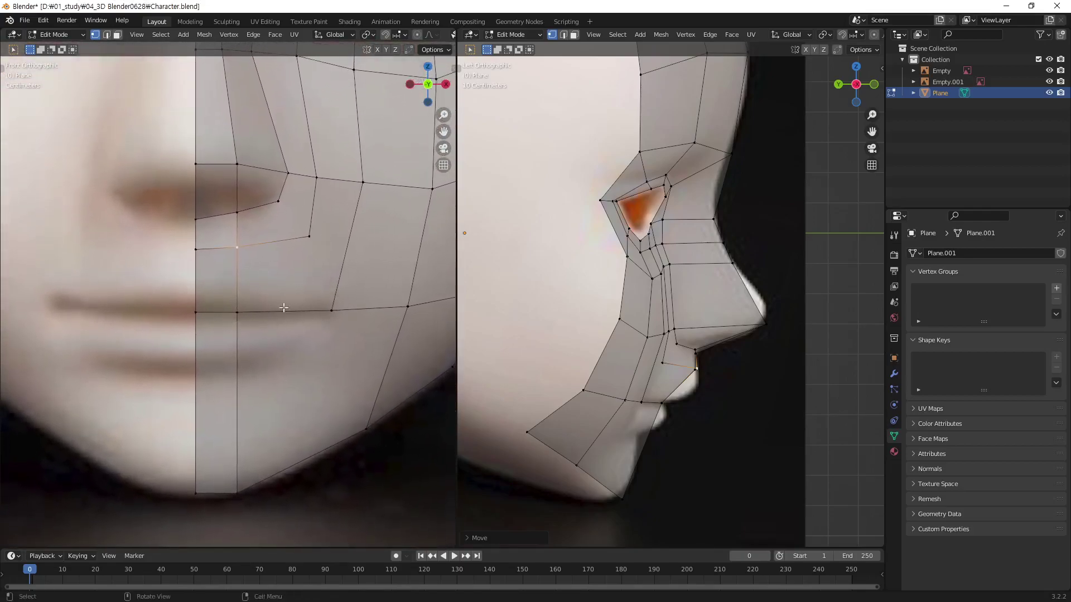
Knife-cut an edge from the centre line along the mouth line out across the cheek.
key("k")
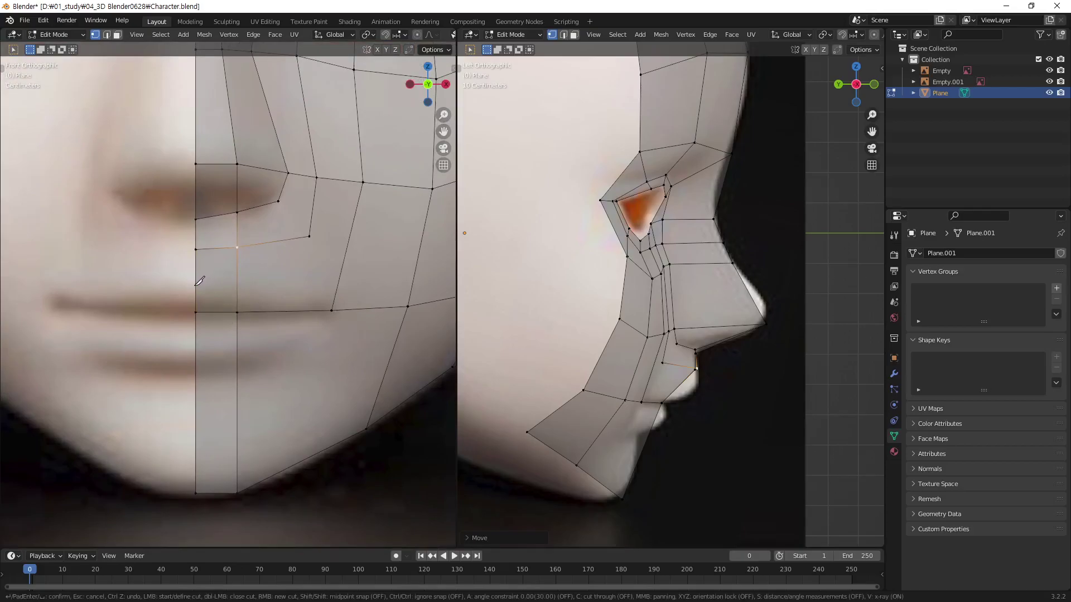
left_click(195, 287)
left_click(238, 278)
left_click(304, 300)
left_click(335, 299)
key("Return")
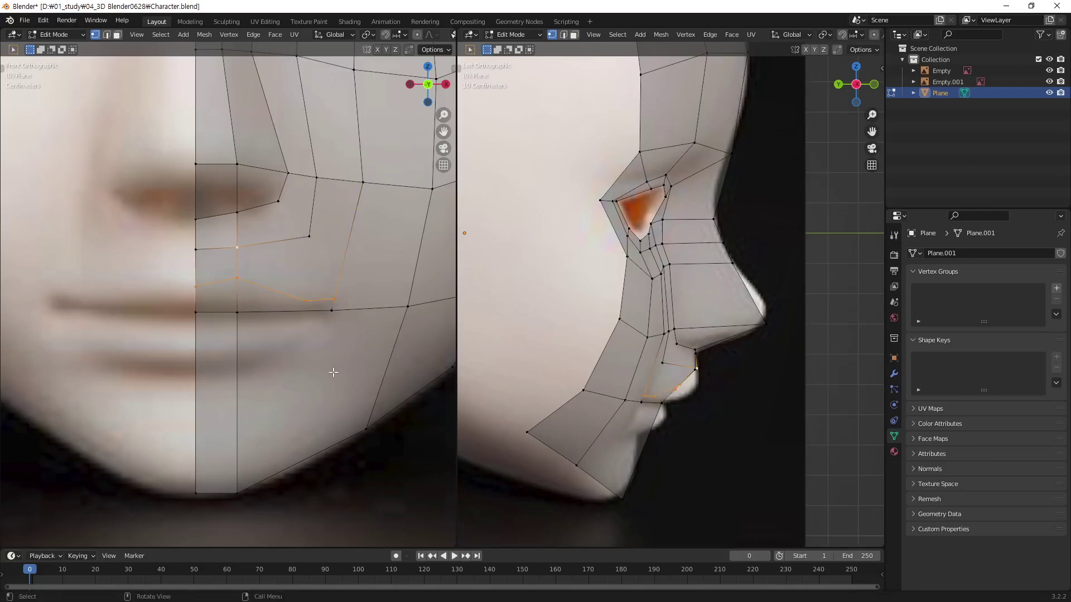
left_click(326, 371)
scroll(292, 335, "up", 3)
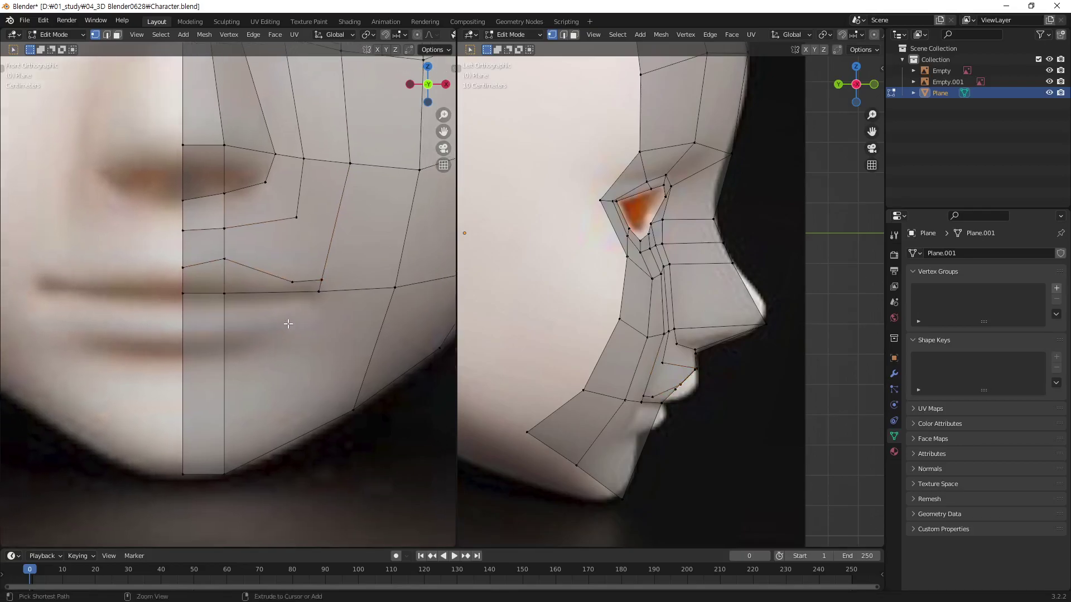
scroll(346, 282, "down", 1)
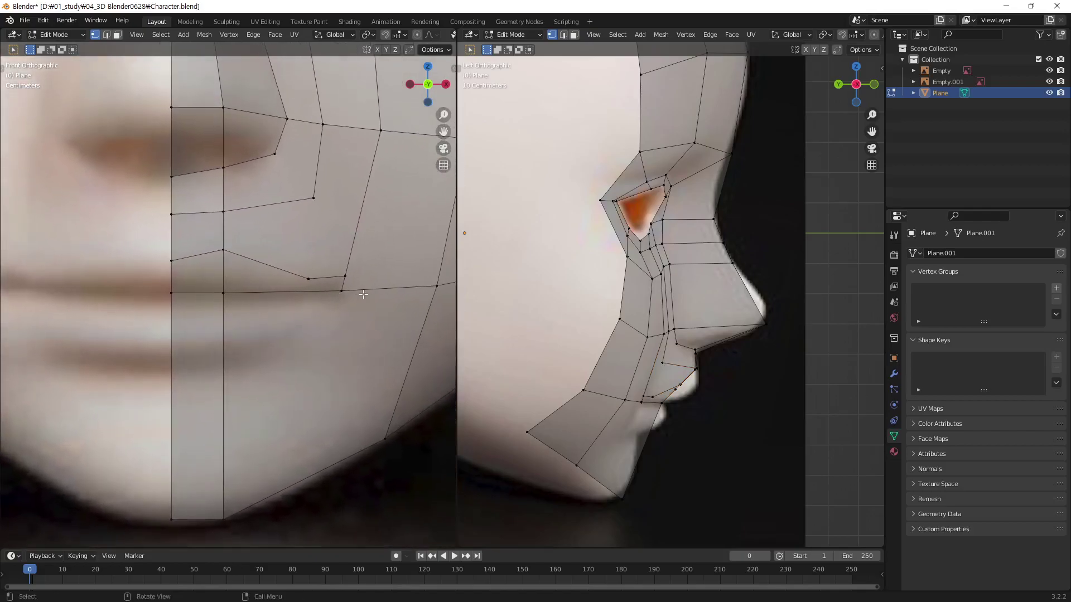
Knife-cut a second edge from the centre line below the lip across the chin to the jaw edge.
key("k")
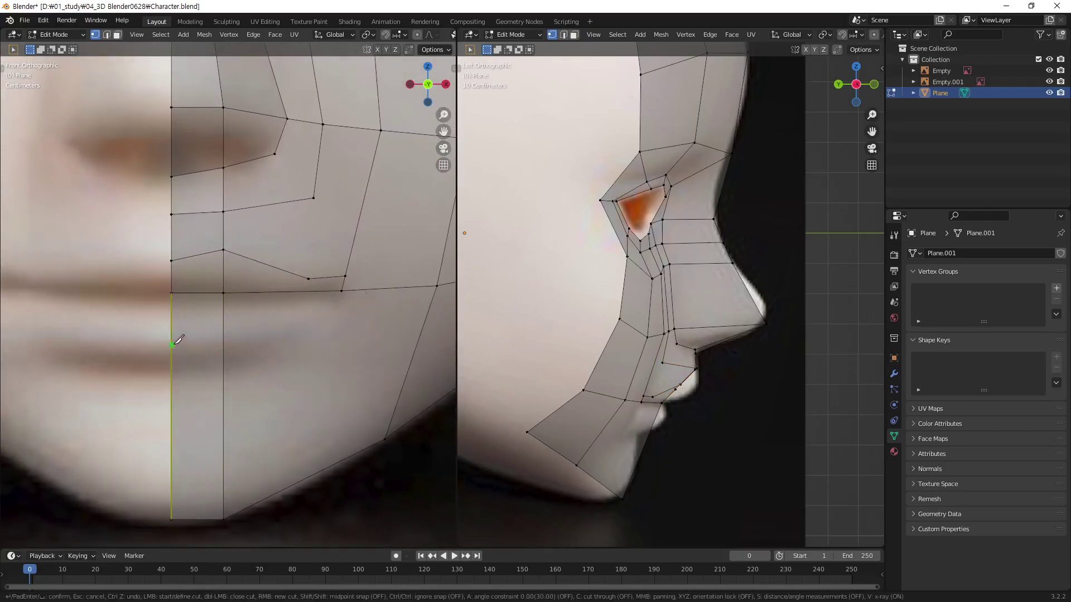
left_click(172, 344)
left_click(224, 343)
left_click(287, 333)
left_click(338, 304)
left_click(341, 291)
key("Return")
left_click(337, 446)
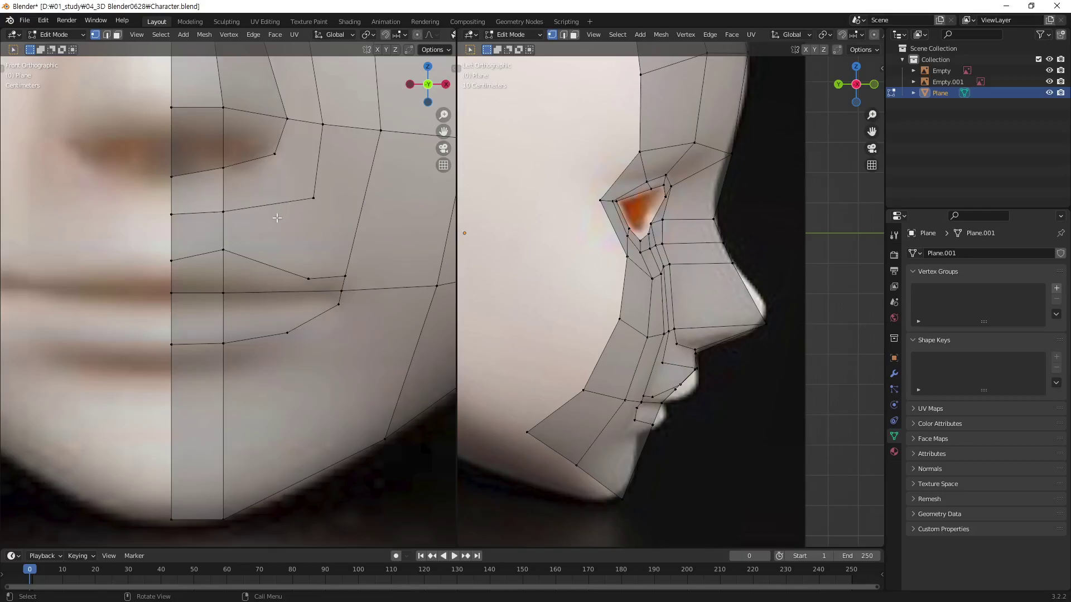
Knife-cut a new edge from the upper cheek vertex down to the mouth corner.
middle_click_drag(364, 239, 334, 257, "shift")
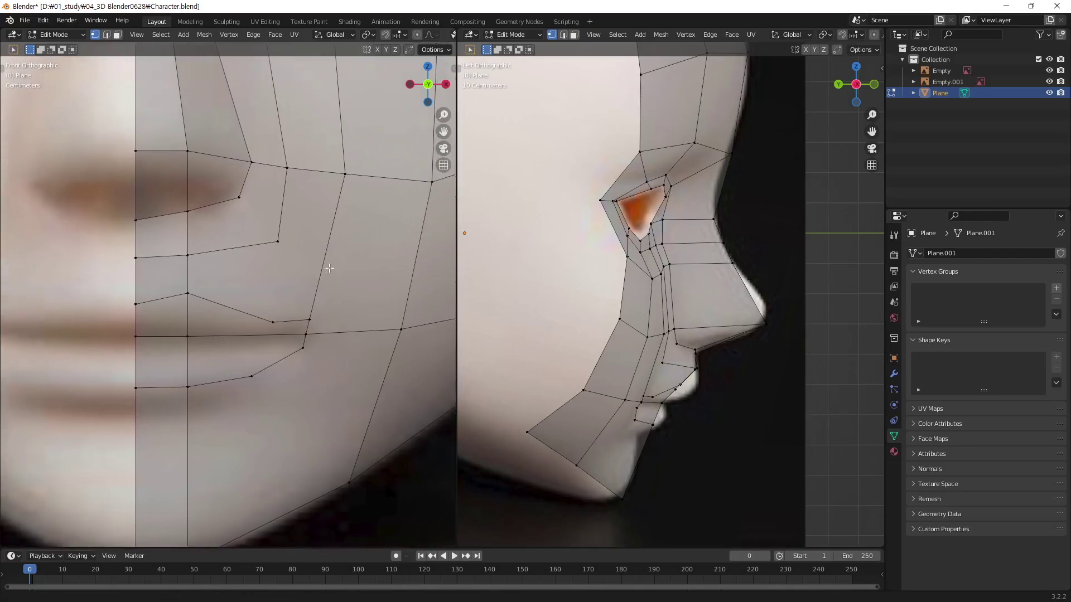
key("k")
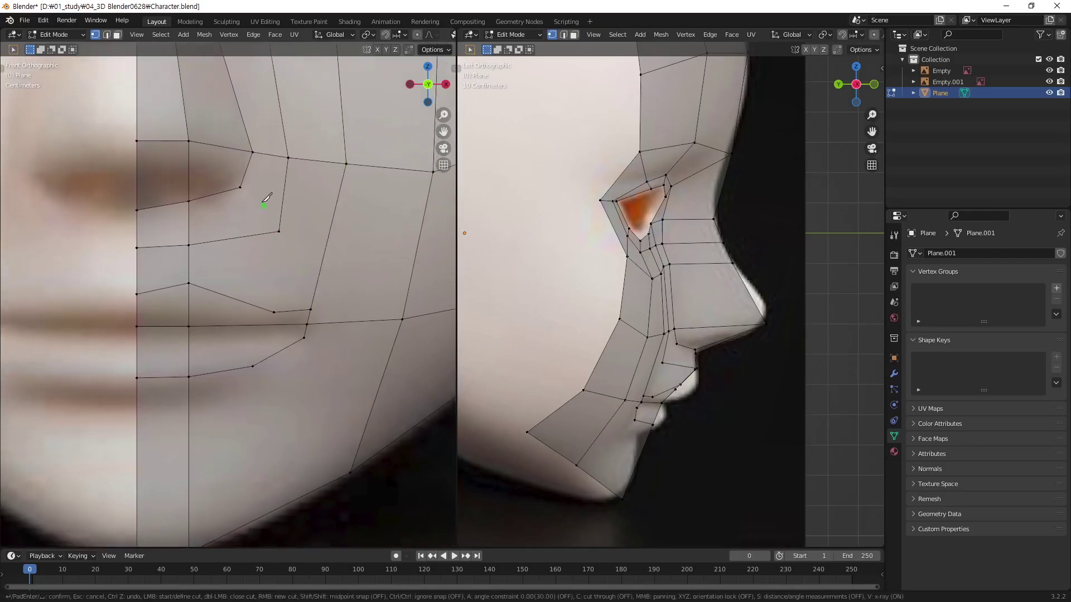
left_click(240, 188)
left_click(278, 231)
left_click(311, 309)
key("Return")
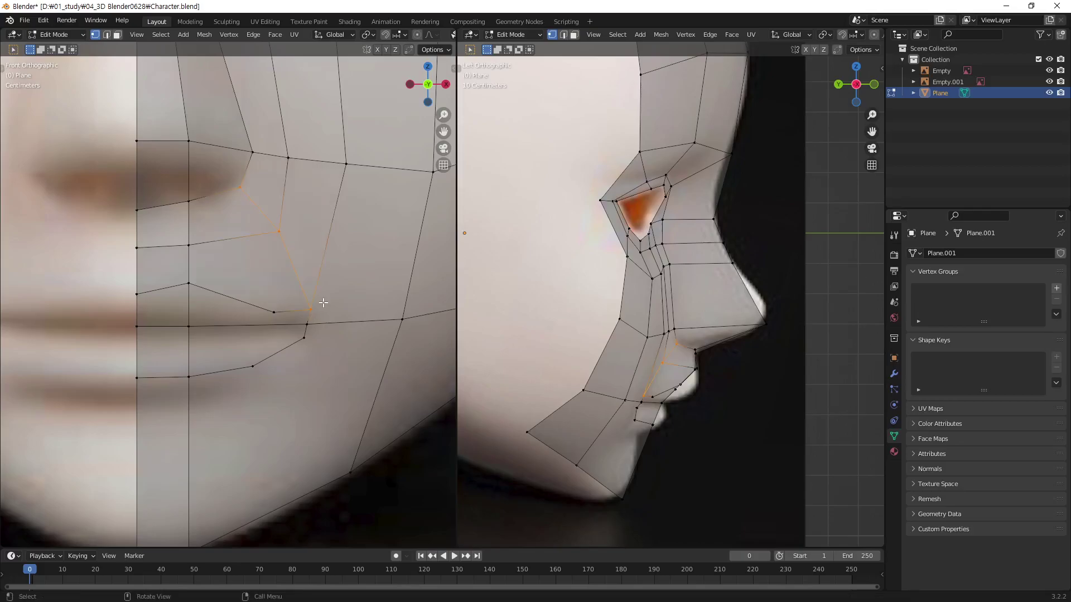
left_click(406, 490)
Knife-cut a second edge from the lower cheek vertex to the jawline.
key("k")
left_click(253, 367)
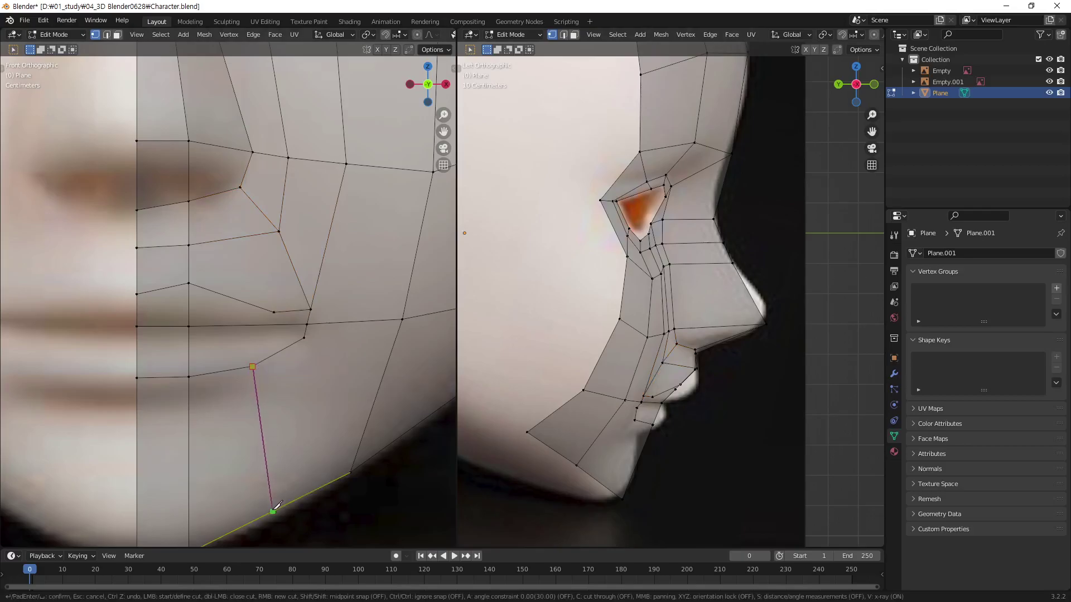
left_click(272, 497)
key("Return")
left_click(358, 509)
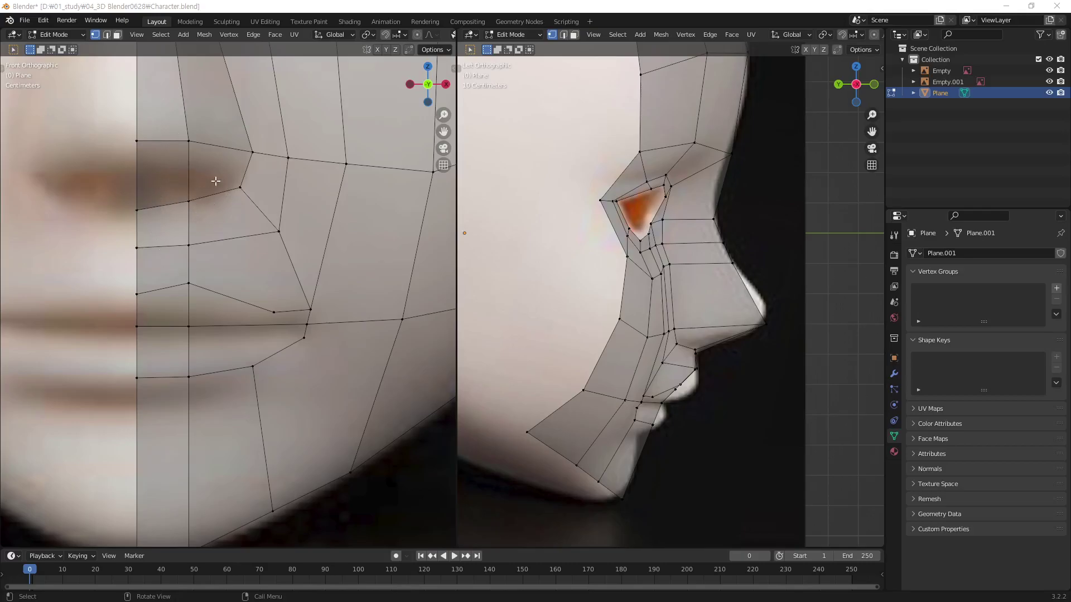
Knife-cut edges around the dark spot above the lips, ending on the lower edge.
key("k")
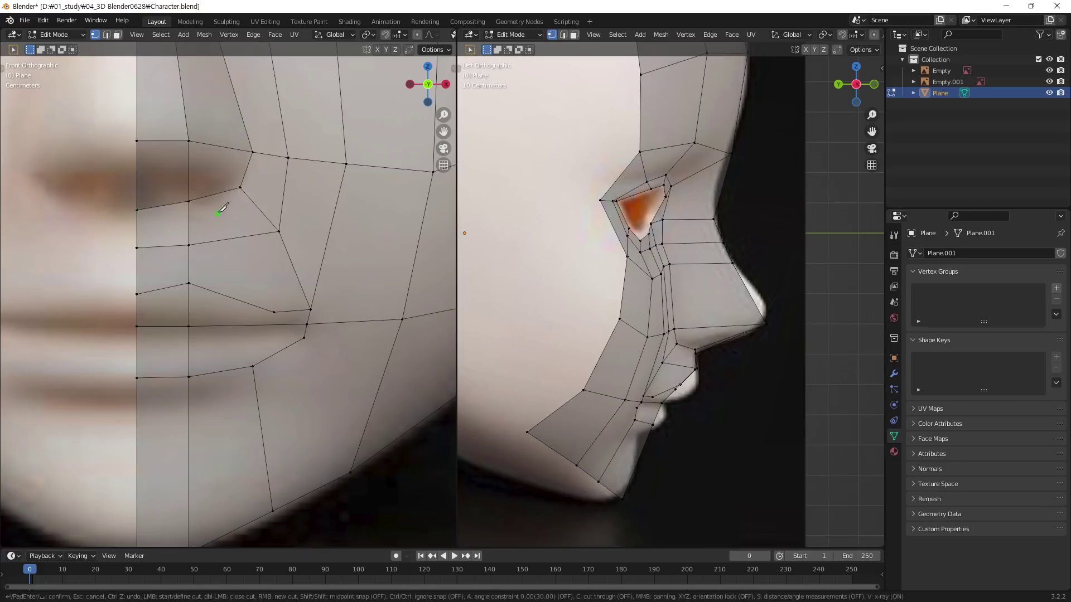
left_click(217, 193)
left_click(216, 176)
left_click(190, 171)
left_click(159, 174)
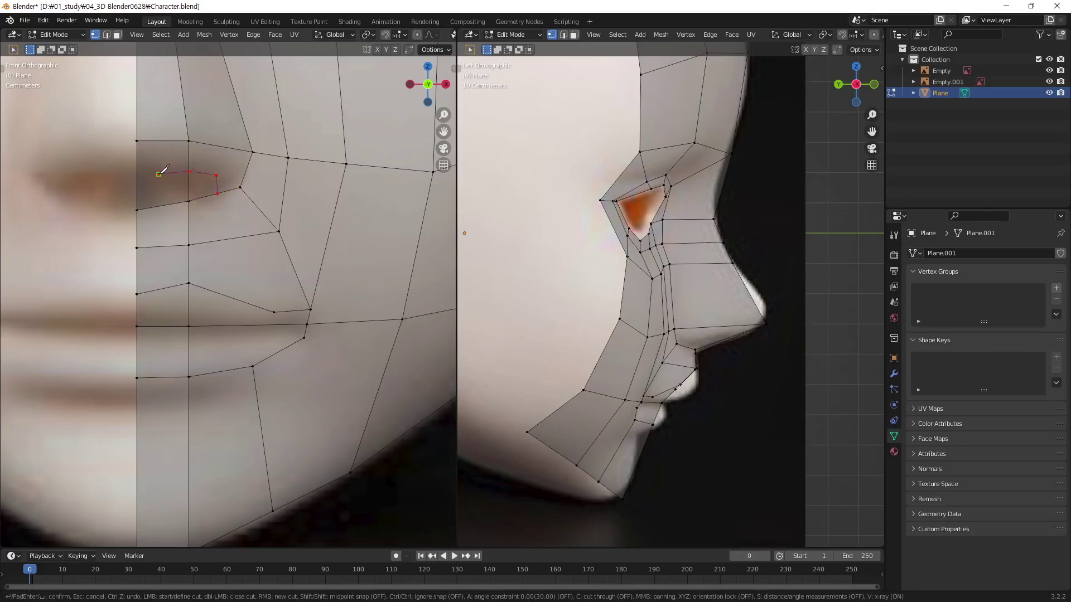
left_click(160, 205)
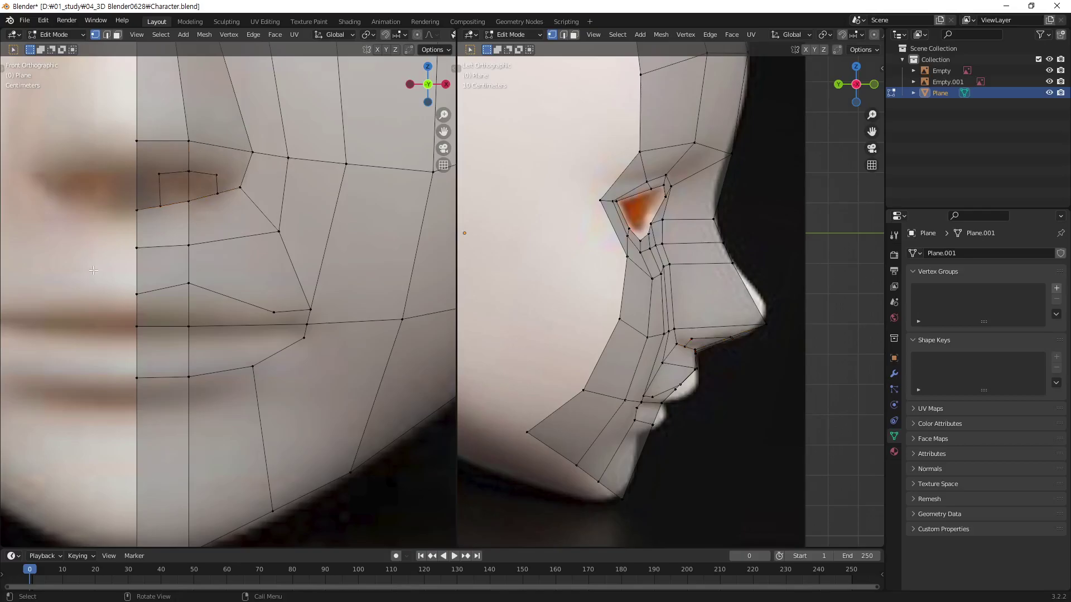
key("alt+a")
Select the two small faces beside the dark spot in face mode and delete them.
left_click(240, 188)
left_click(214, 190)
key("3")
left_click(202, 186)
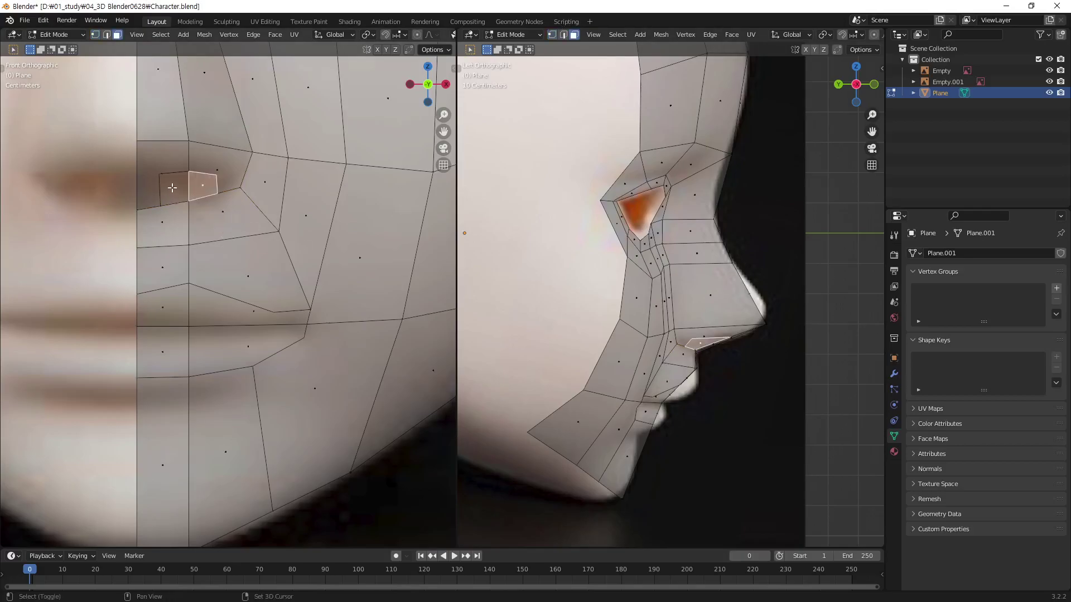
left_click(184, 194, "shift")
key("x")
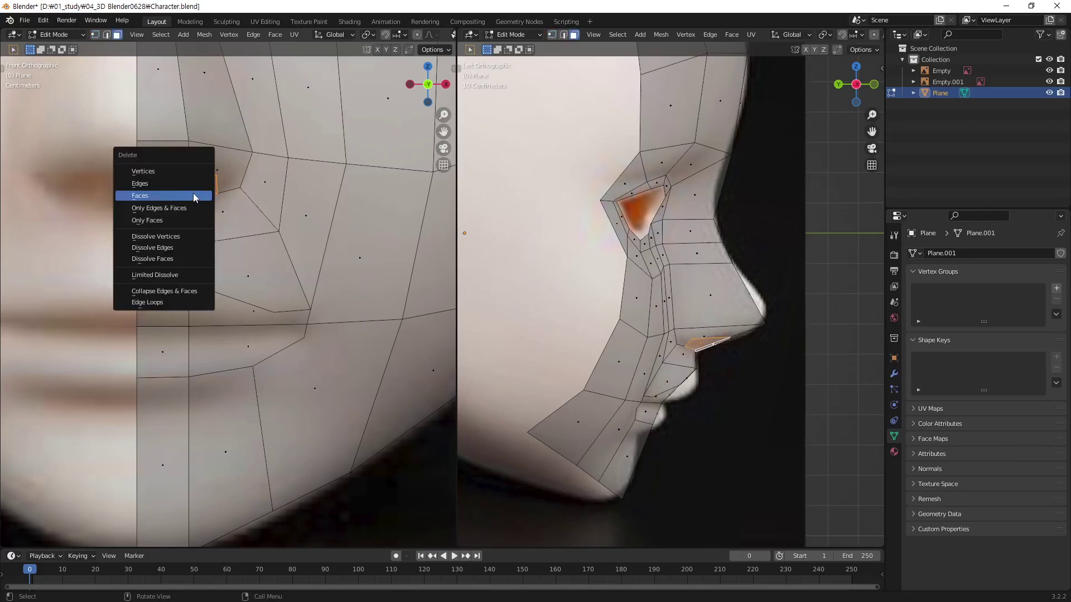
left_click(193, 195)
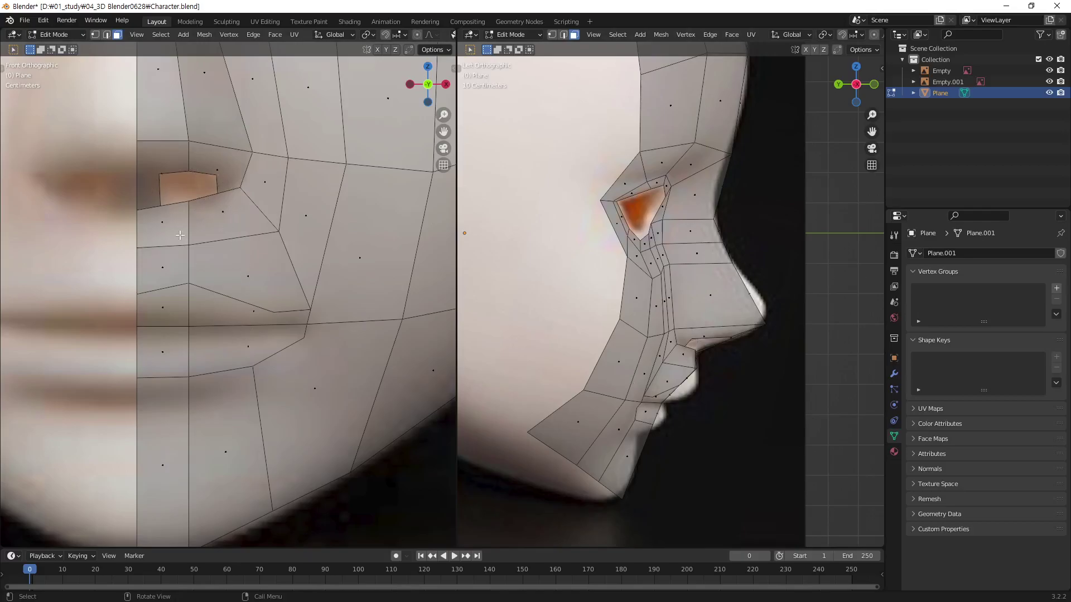
Knife-cut a diagonal edge from the hole's corner to the cheek vertex.
key("k")
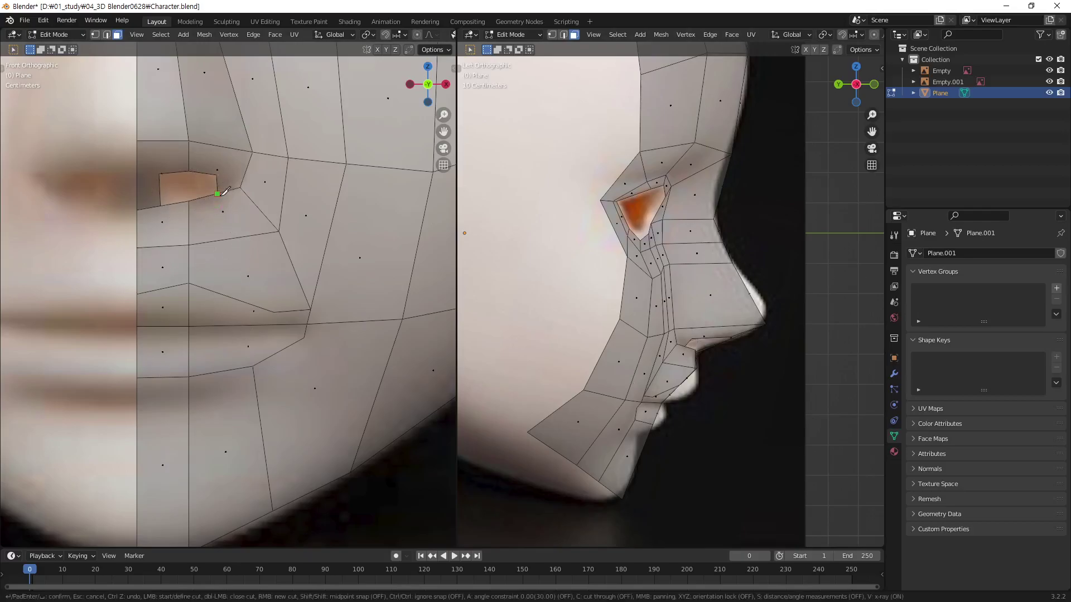
left_click(217, 194)
left_click(273, 312)
key("Return")
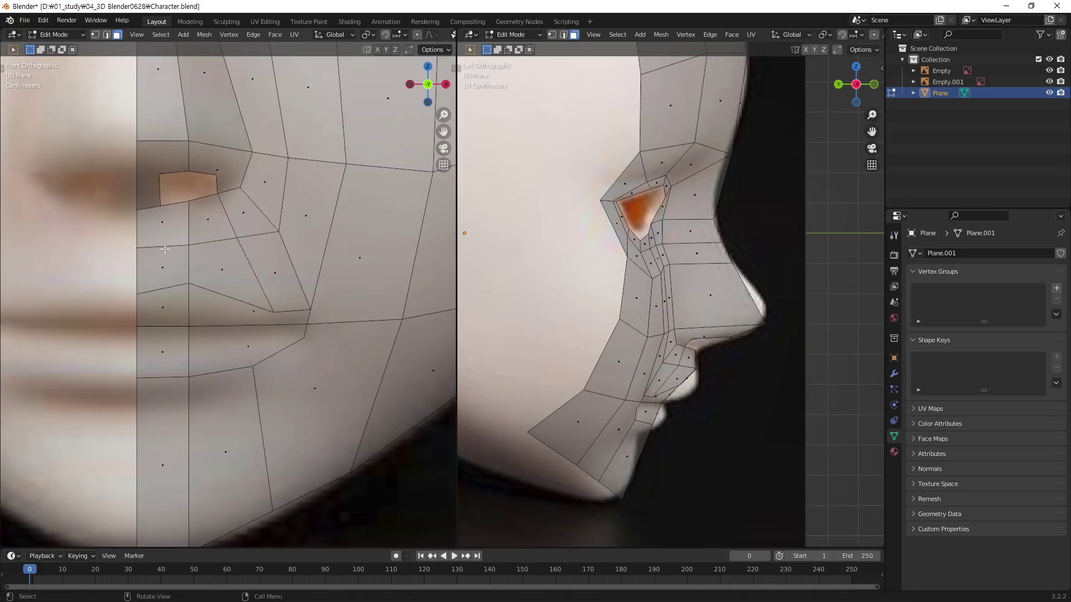
Knife-cut a vertical edge from the vertex below the hole further down.
key("k")
left_click(161, 206)
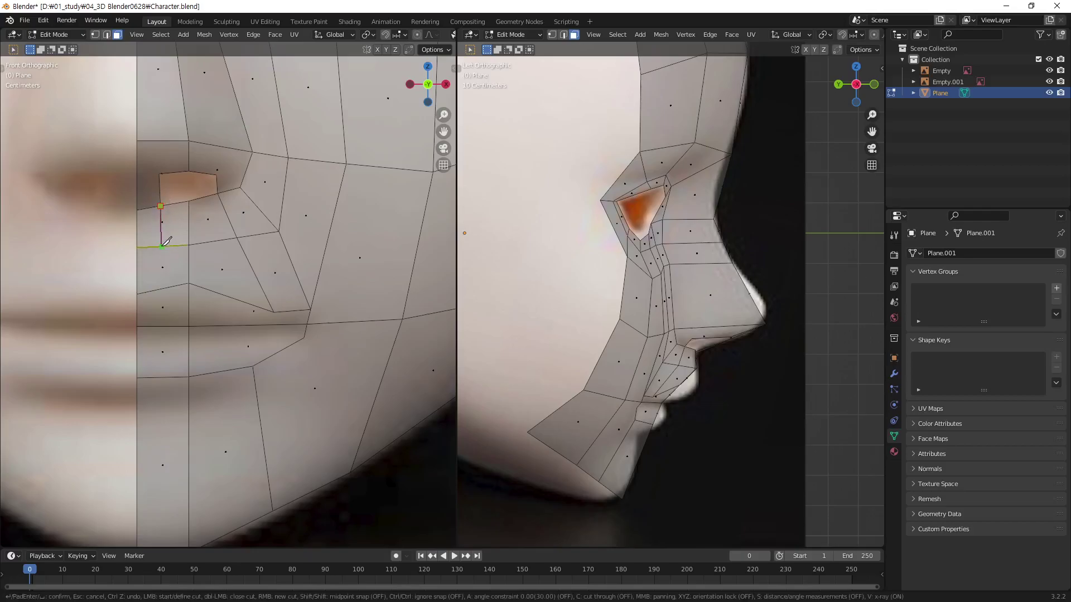
left_click(162, 289)
key("Return")
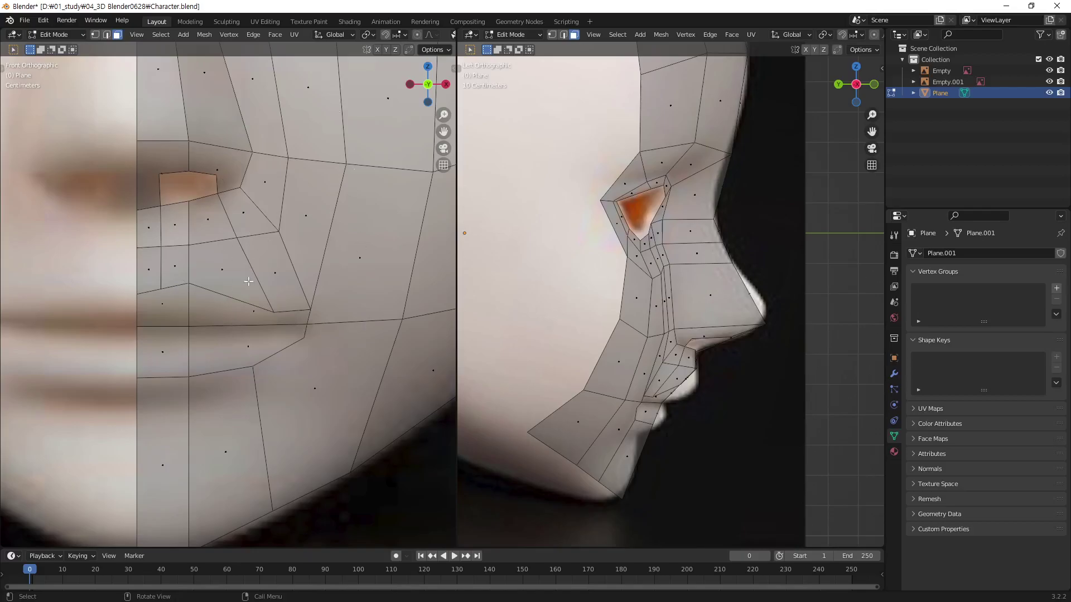
In vertex mode, move the cheek vertices and the mouth-corner vertex up and inward.
key("1")
key("g")
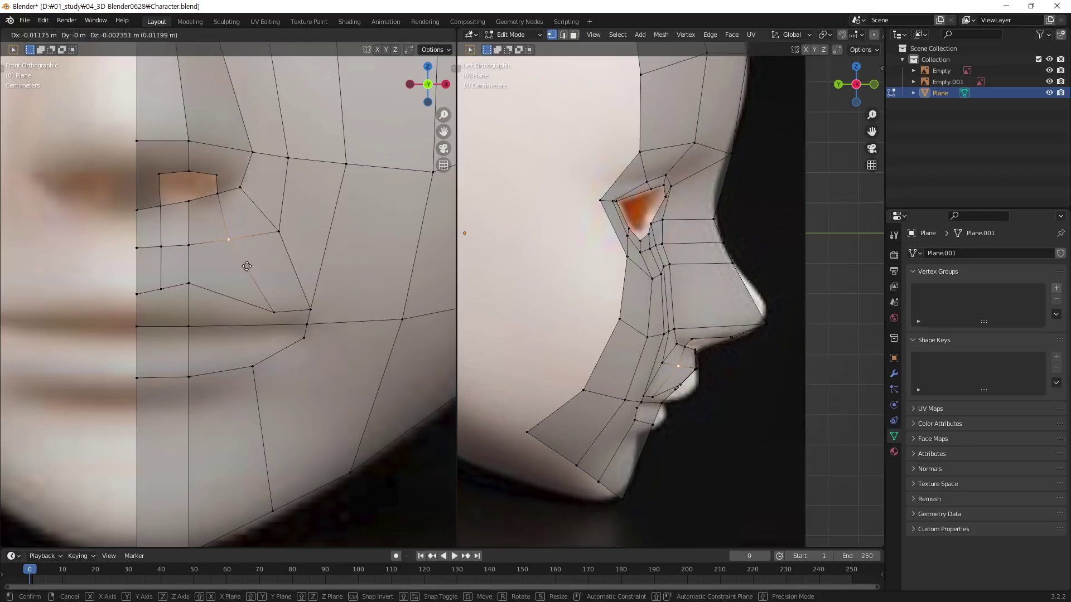
left_click(246, 271)
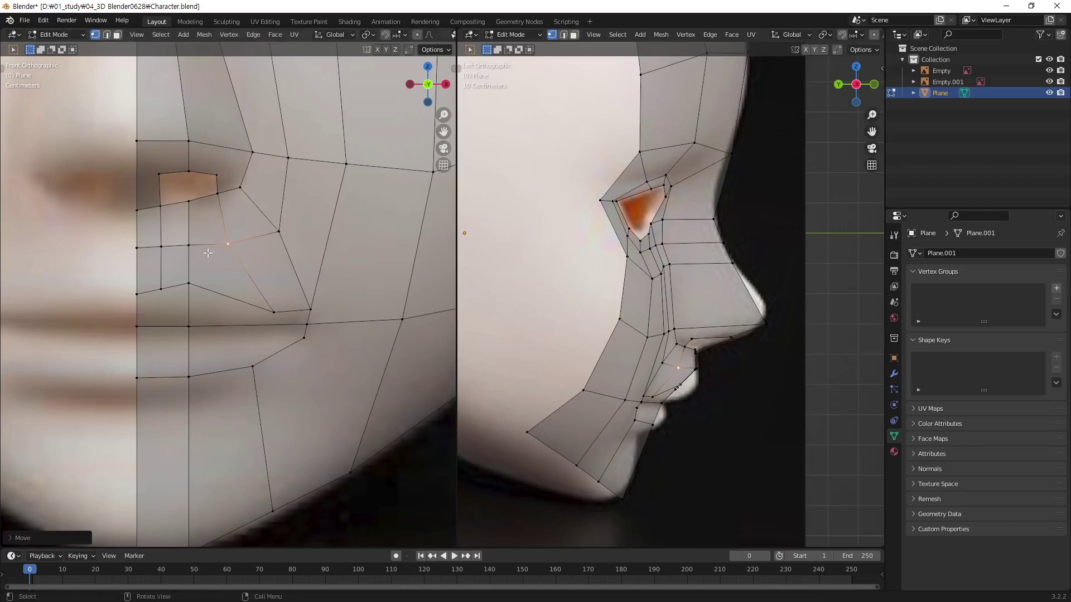
left_click(190, 246)
key("g")
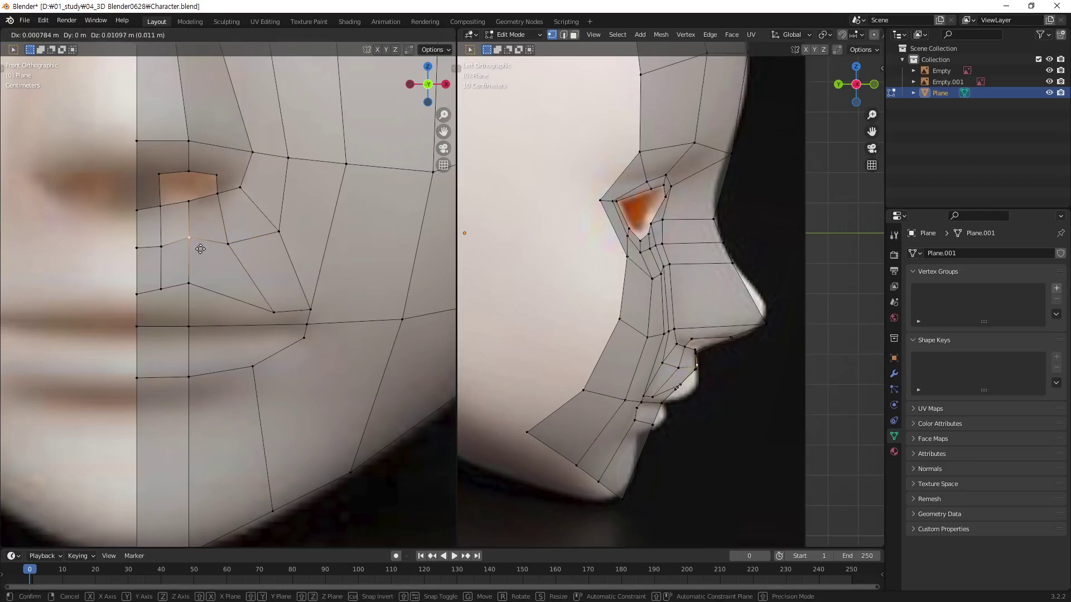
left_click(201, 247)
key("g")
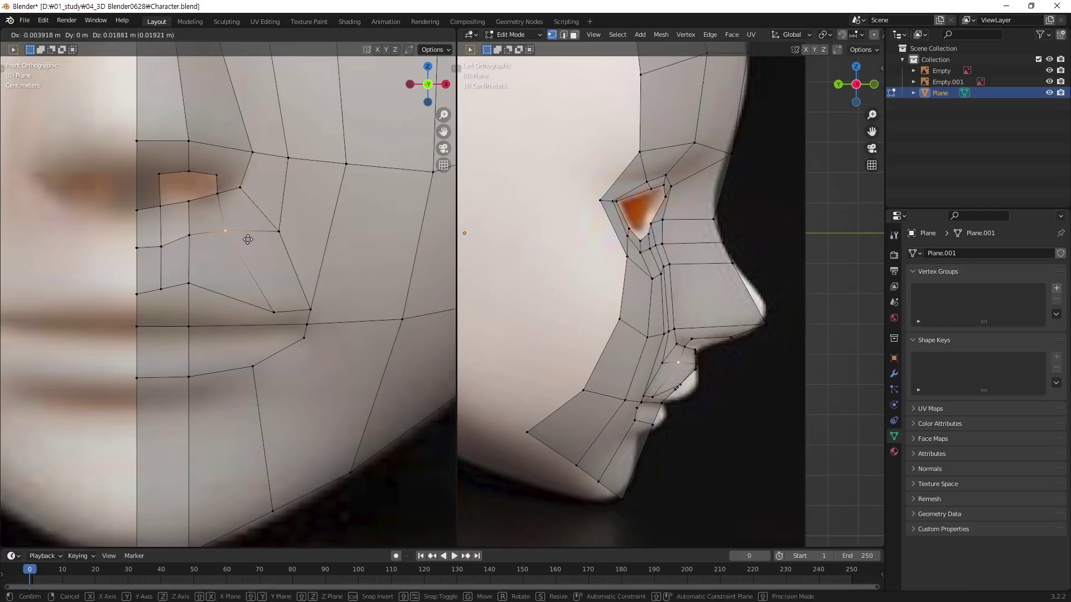
left_click(247, 241)
left_click(280, 233)
key("g")
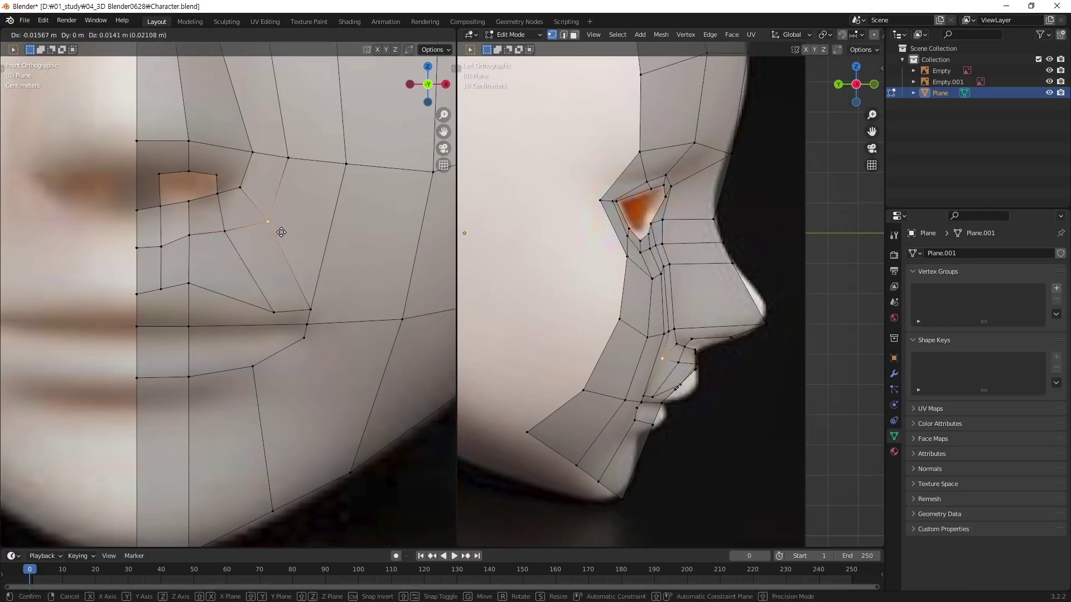
left_click(280, 232)
Raise the vertices below the hole and on the centre line, keeping the lip vertex vertical.
left_click(226, 236)
key("g")
left_click(231, 241)
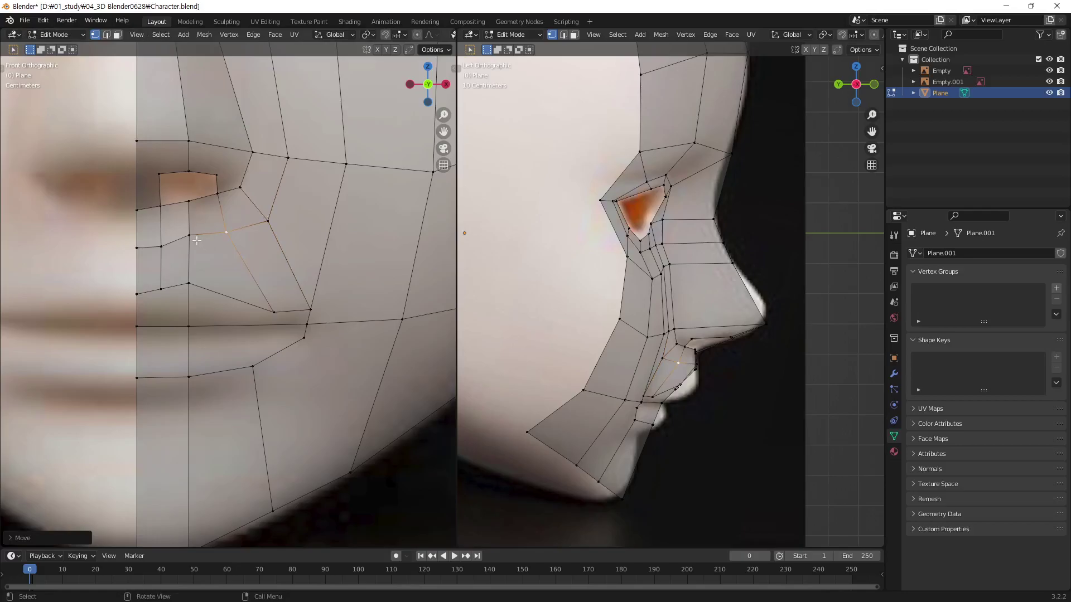
left_click(198, 249)
key("g")
left_click(199, 252)
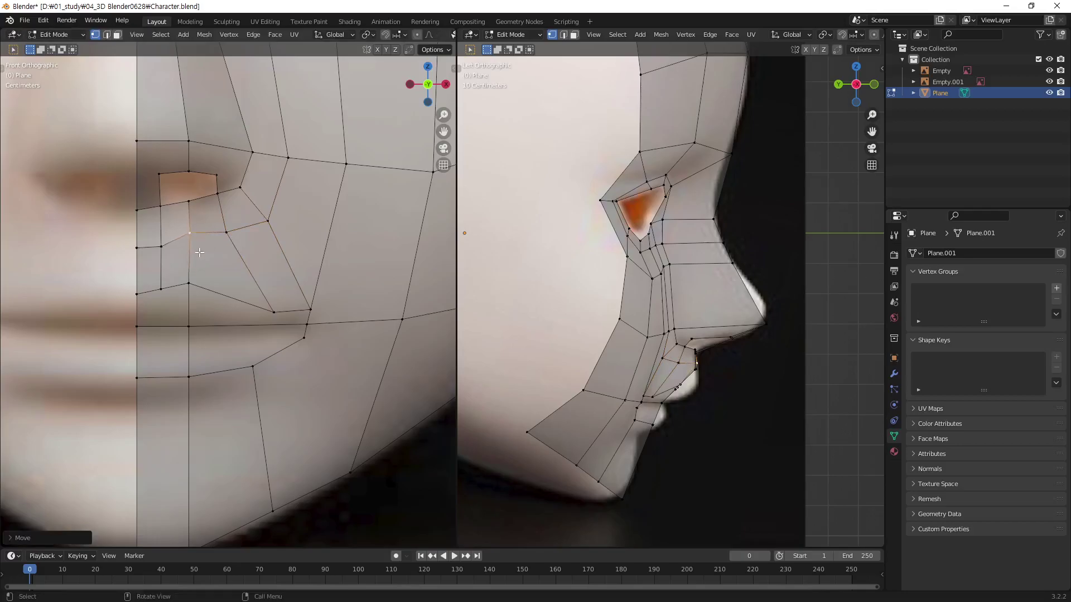
left_click(162, 250)
key("g")
left_click(192, 246)
left_click(138, 250)
key("g")
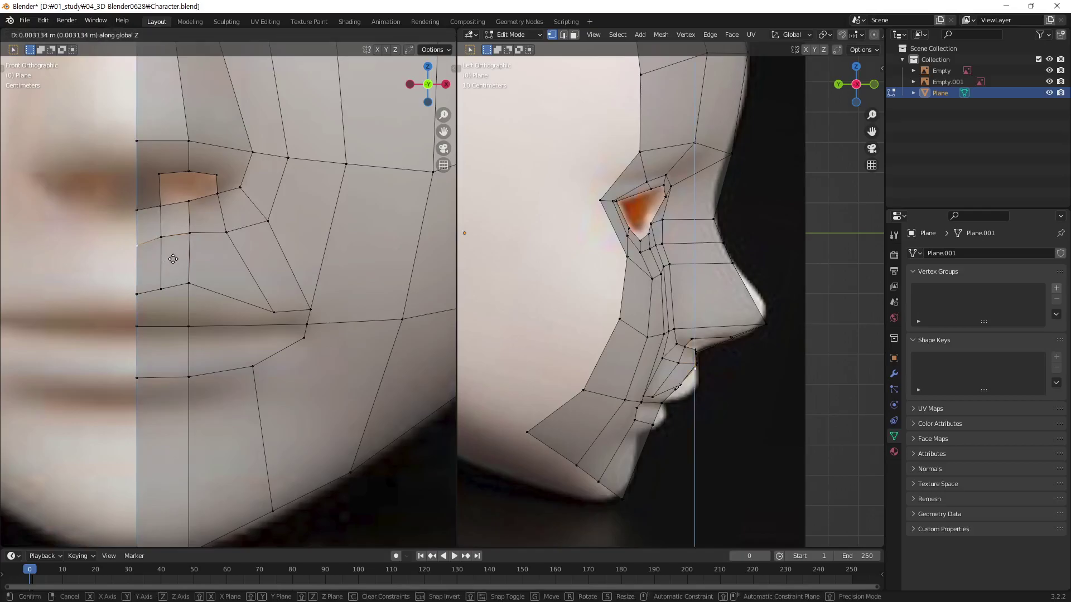
key("z")
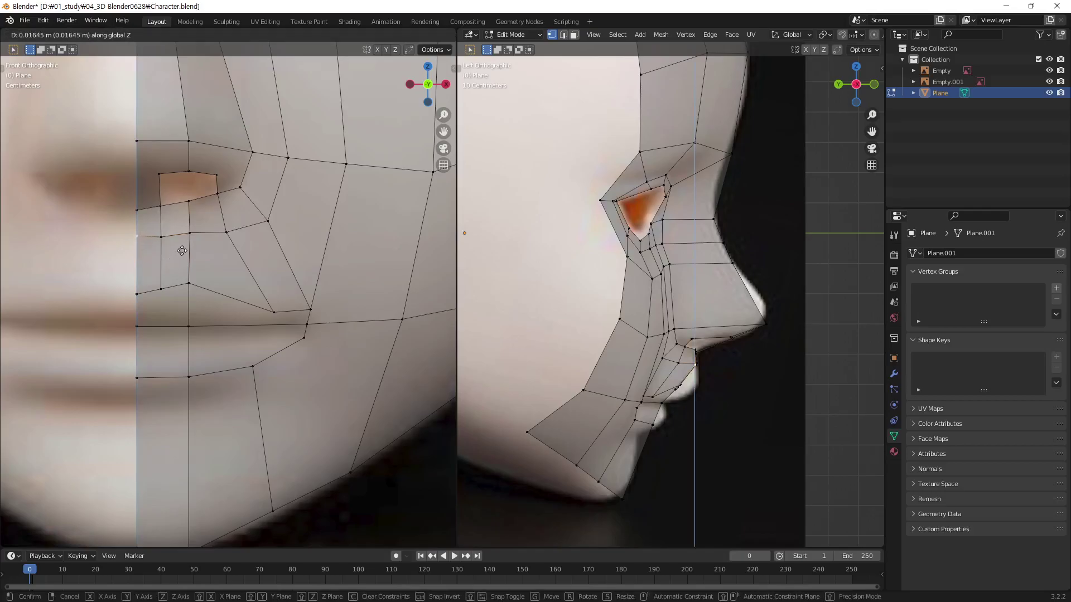
left_click(179, 244)
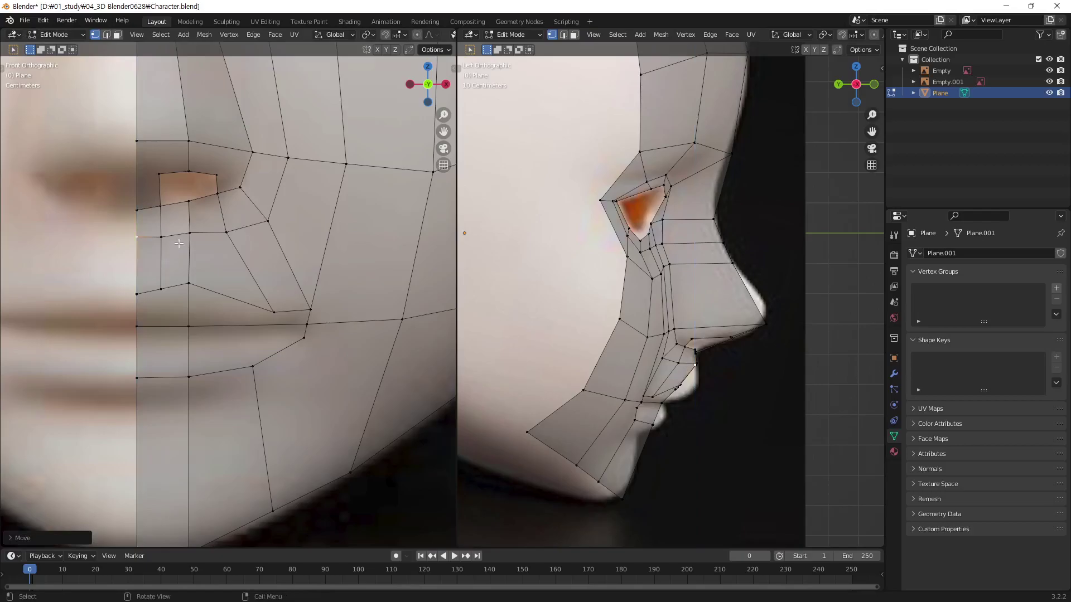
Move the vertex below the hole vertically and shift the lip-line vertex.
left_click(161, 209)
key("g")
key("z")
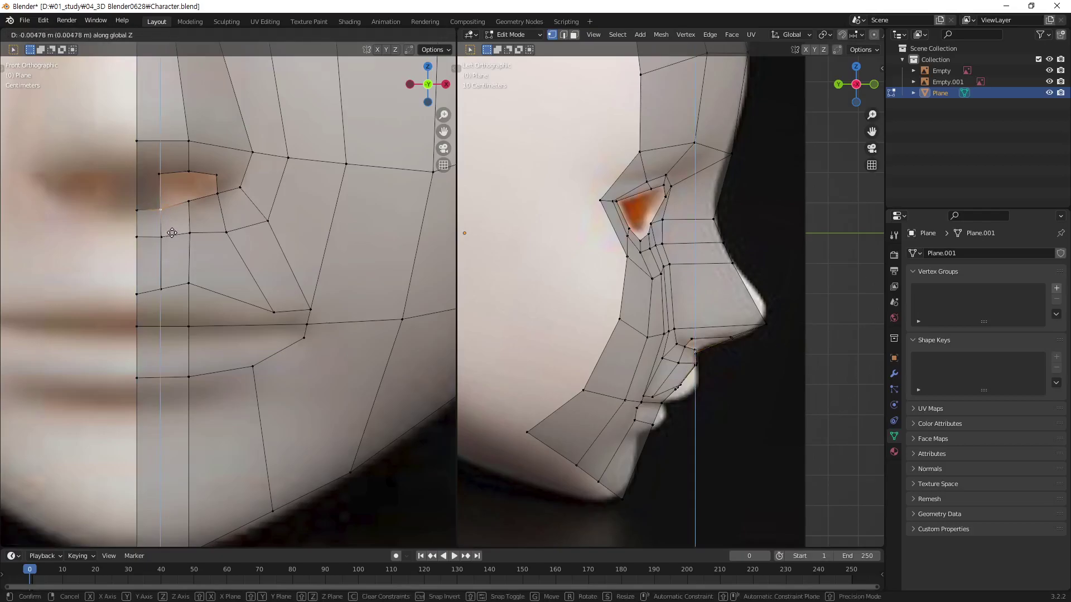
left_click(173, 235)
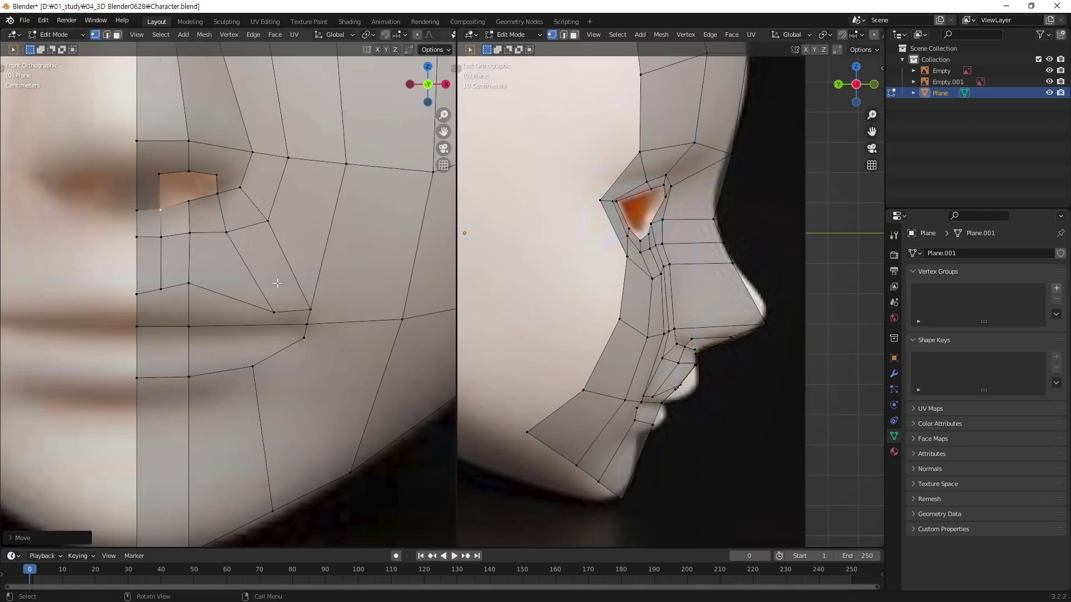
left_click(161, 290)
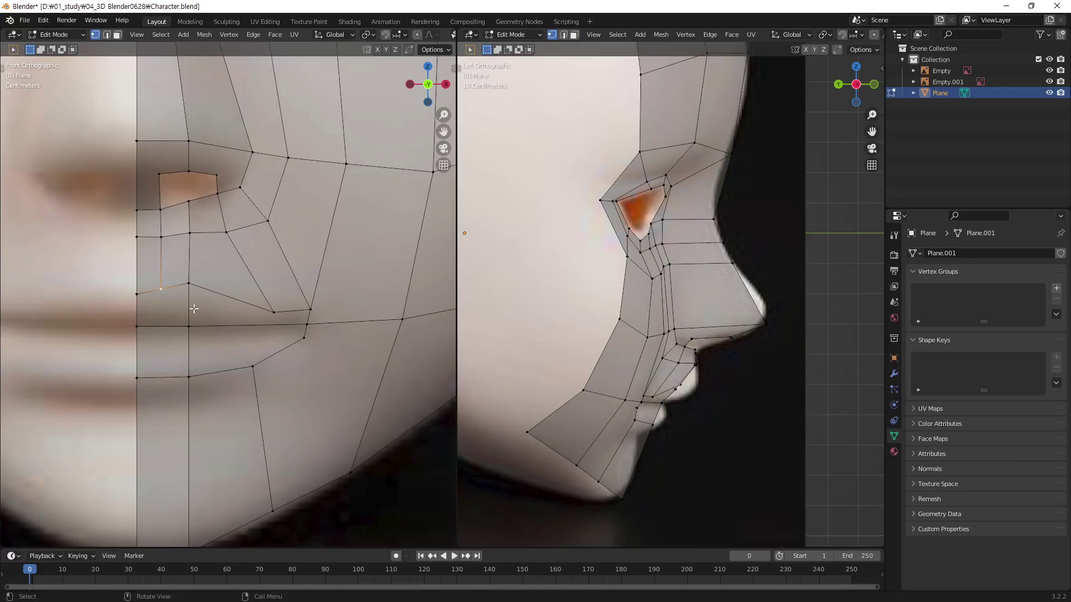
key("g")
left_click(190, 312)
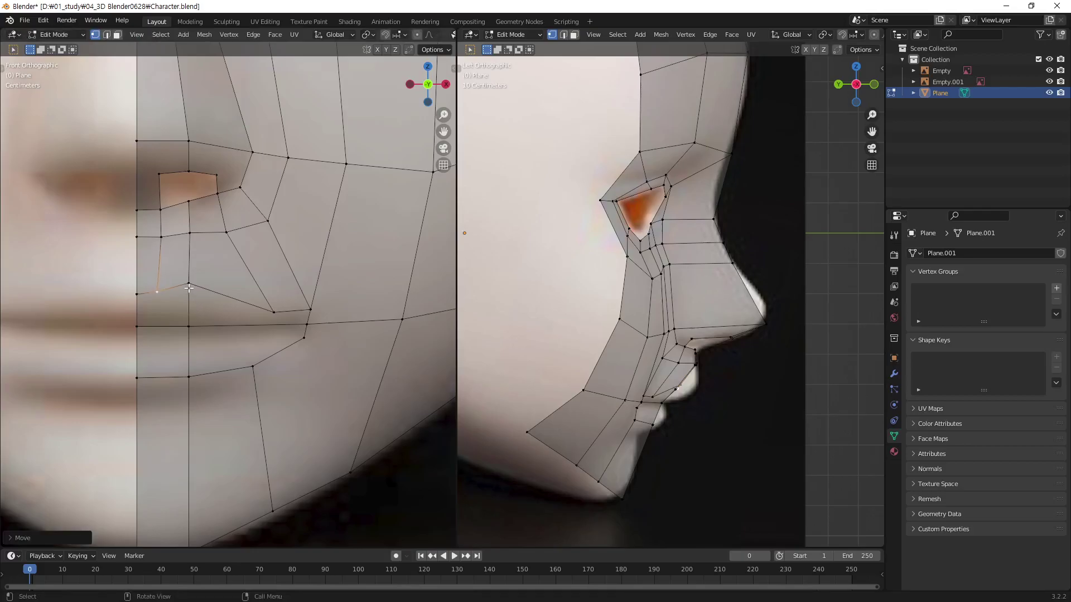
Adjust the vertex under the hole and spread neighbouring cheek vertices outward.
left_click(161, 241)
key("g")
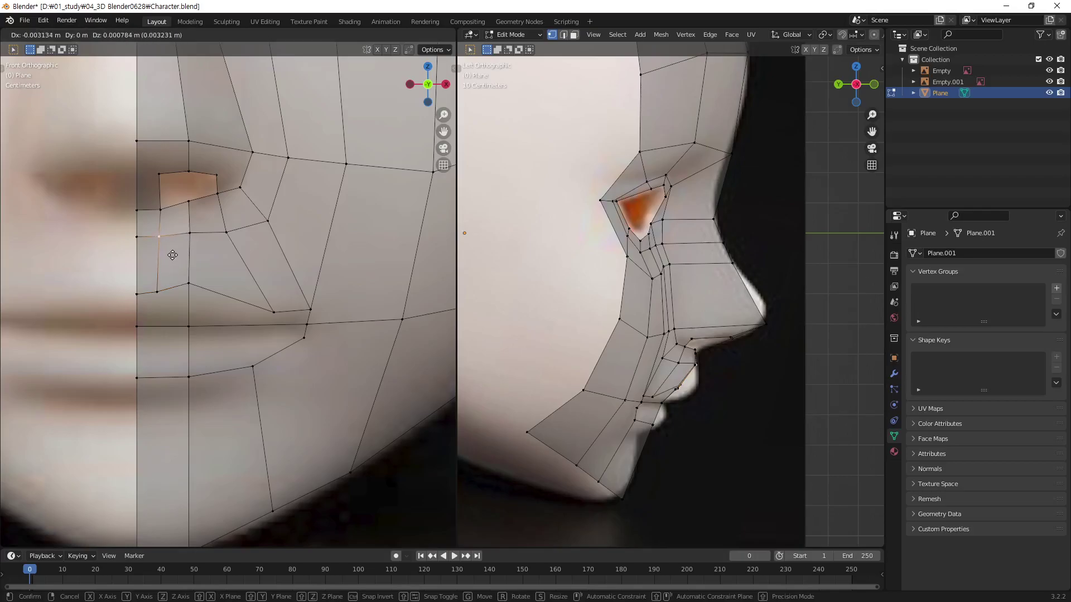
left_click(172, 254)
left_click(195, 237)
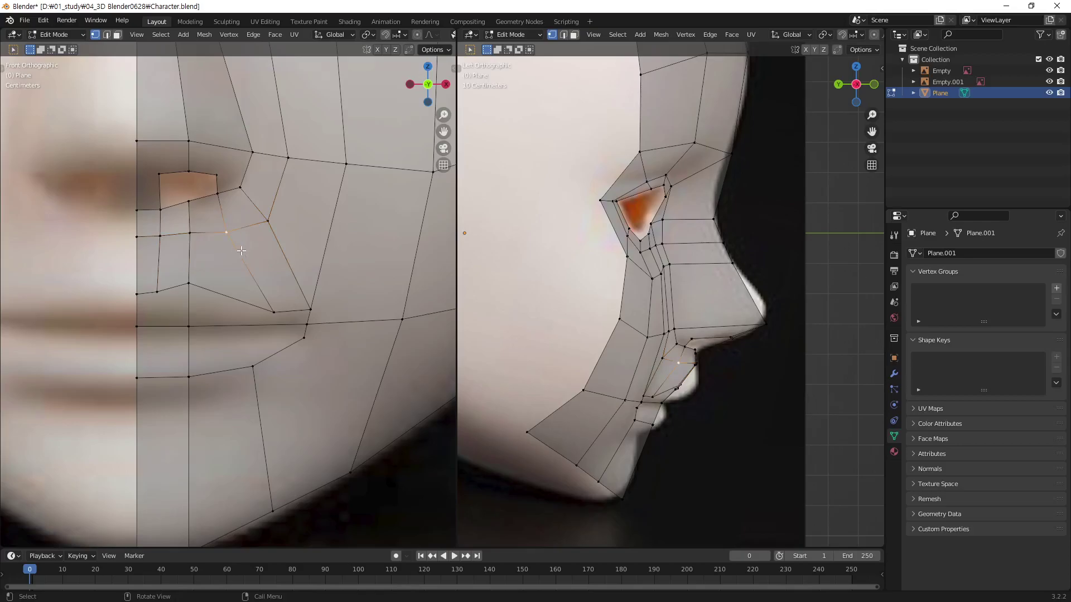
key("g")
left_click(241, 246)
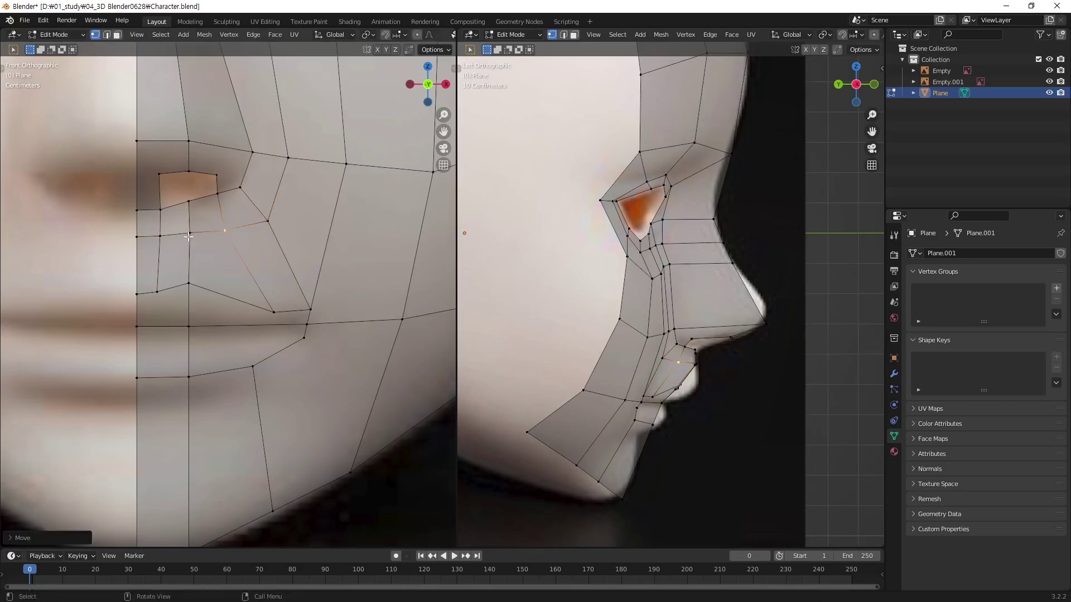
left_click(189, 237)
key("g")
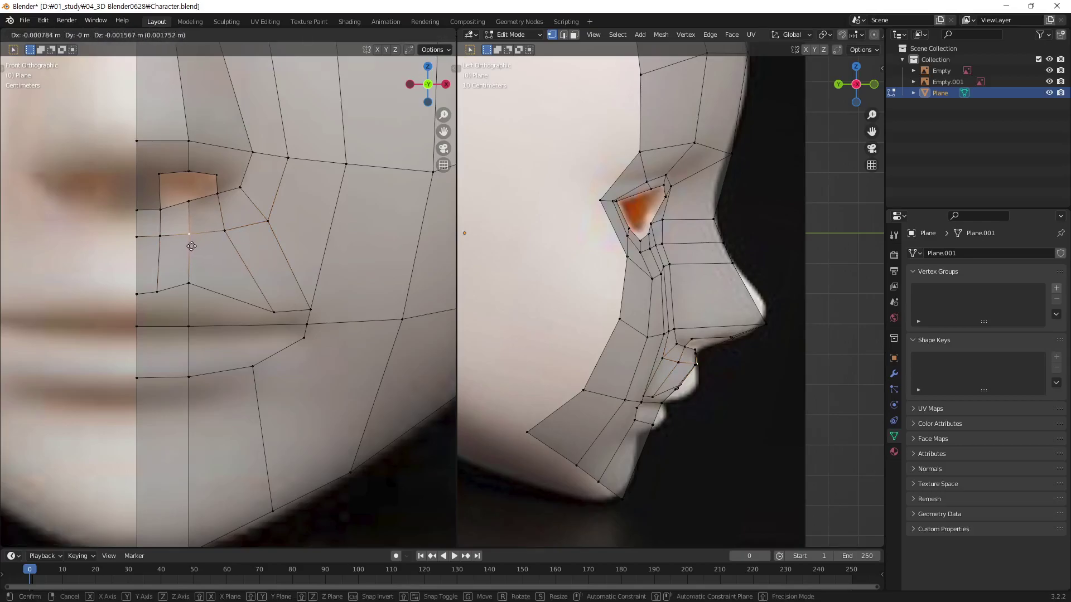
left_click(192, 246)
Move the nostril-edge vertices onto the nostril in the reference photo.
left_click(189, 202)
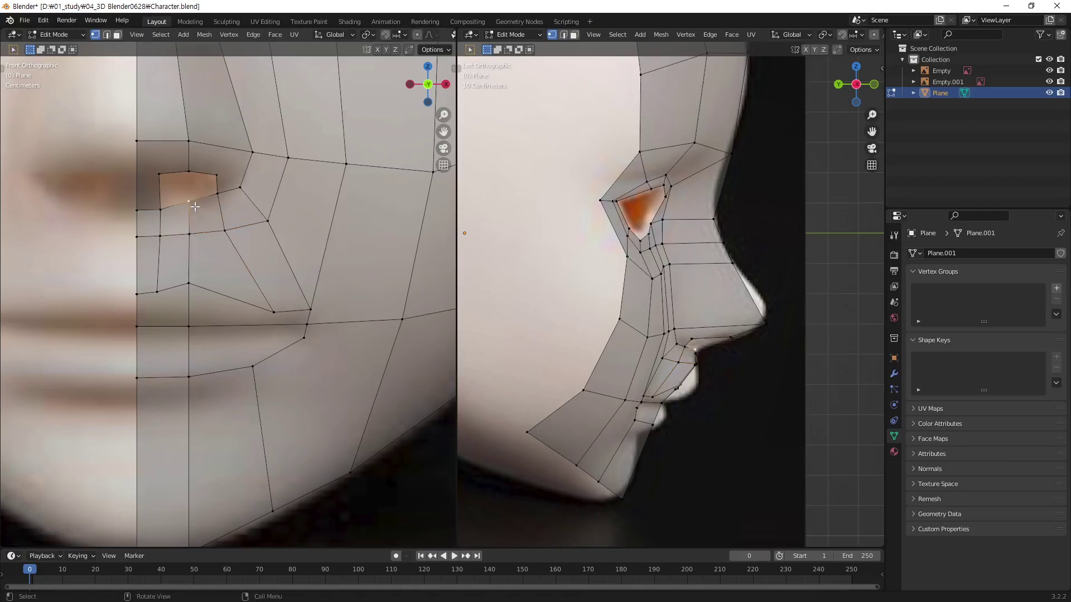
key("g")
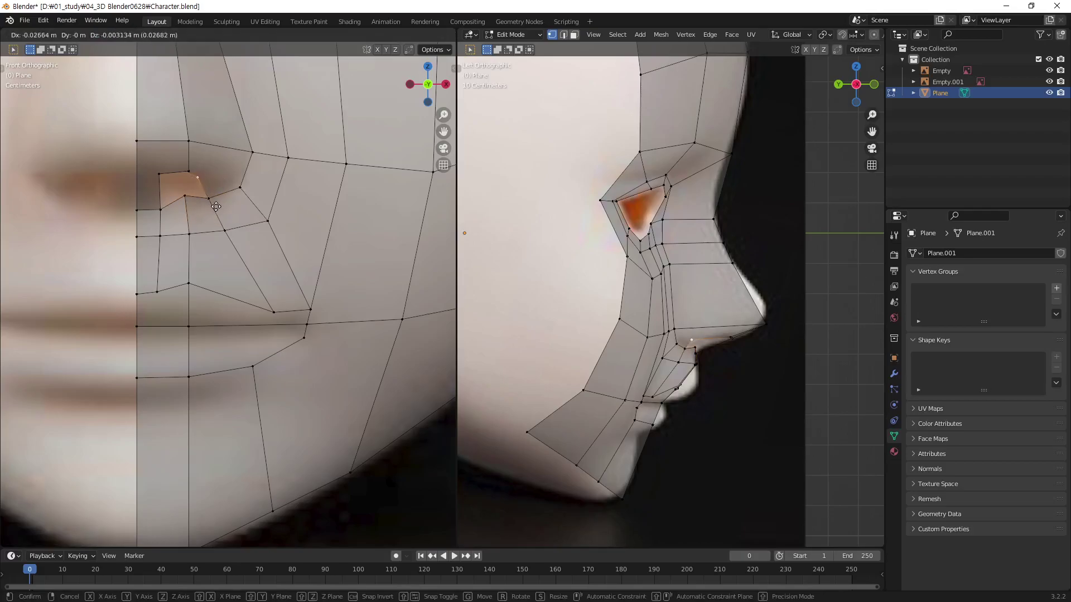
left_click(213, 206)
left_click(188, 171)
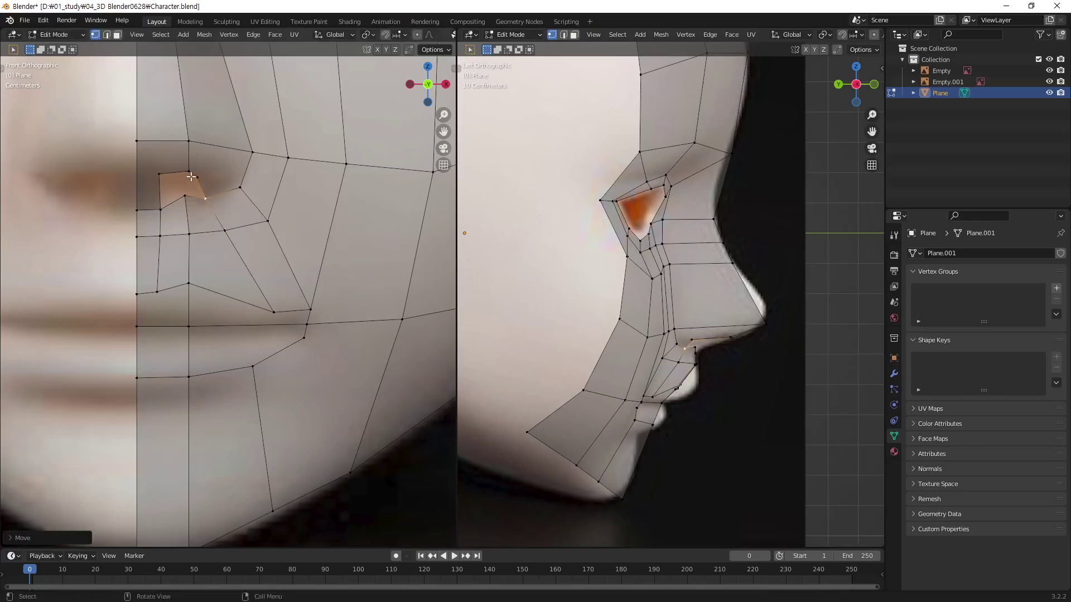
key("g")
left_click(204, 195)
left_click(159, 178)
key("g")
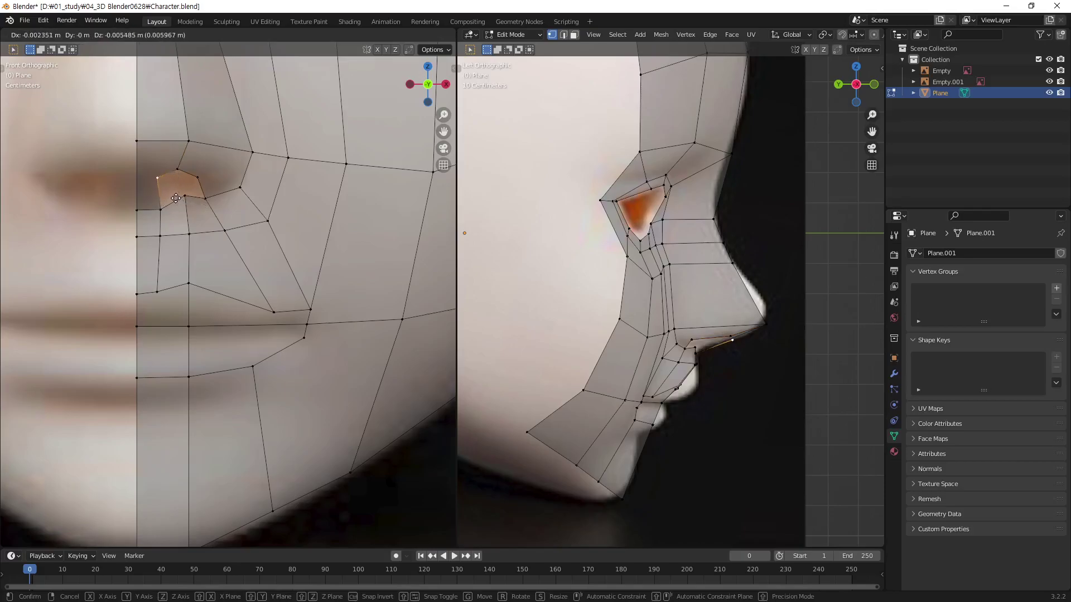
left_click(179, 199)
key("g")
left_click(168, 226)
Fit the vertices beside and below the nostril and on the cheek to the photo.
left_click(185, 197)
key("g")
left_click(191, 214)
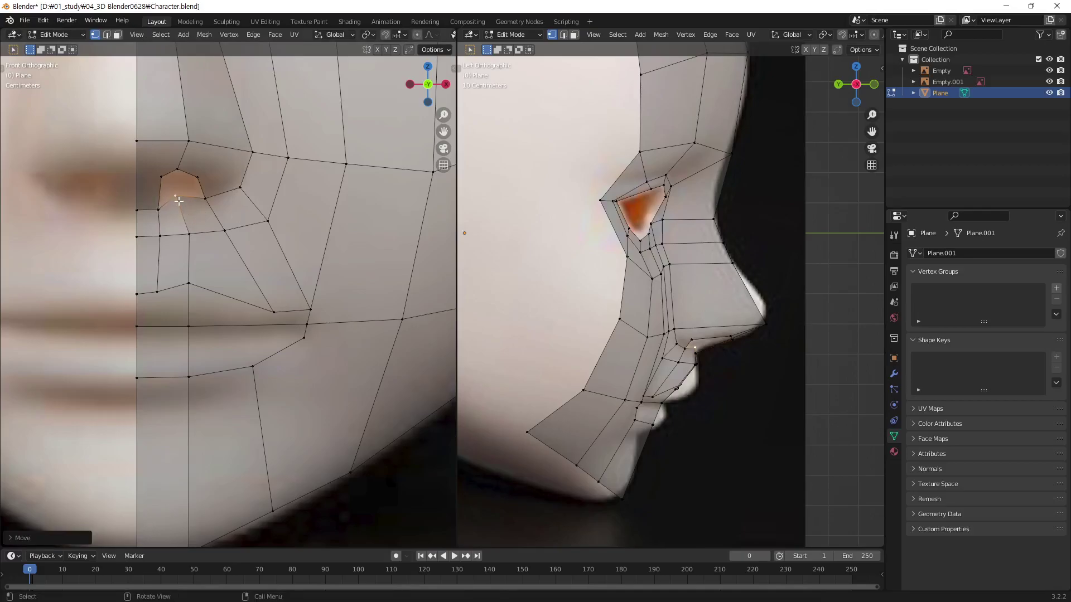
key("g")
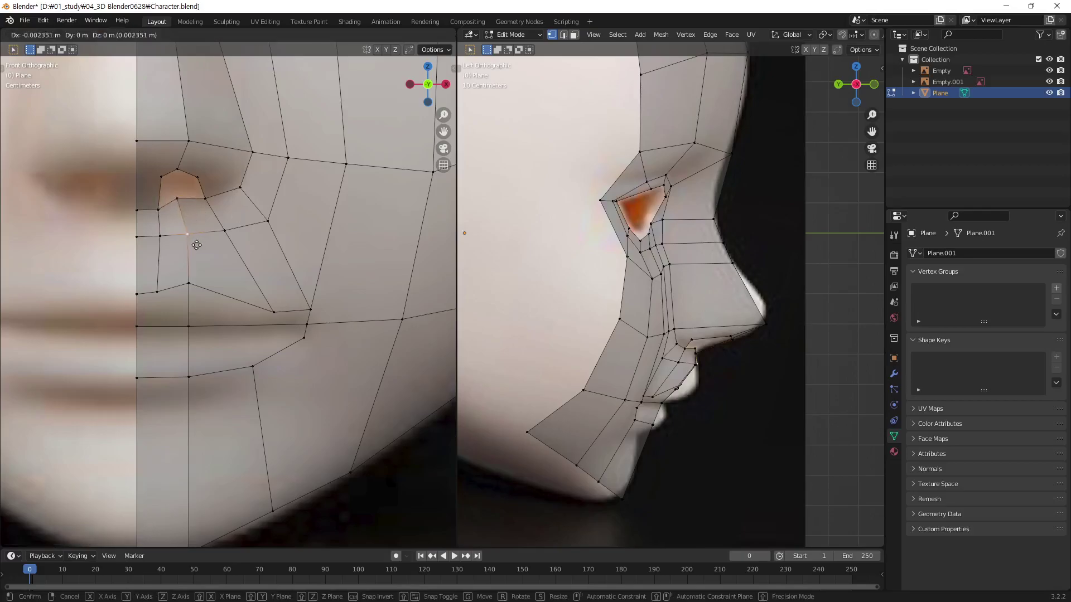
left_click(193, 246)
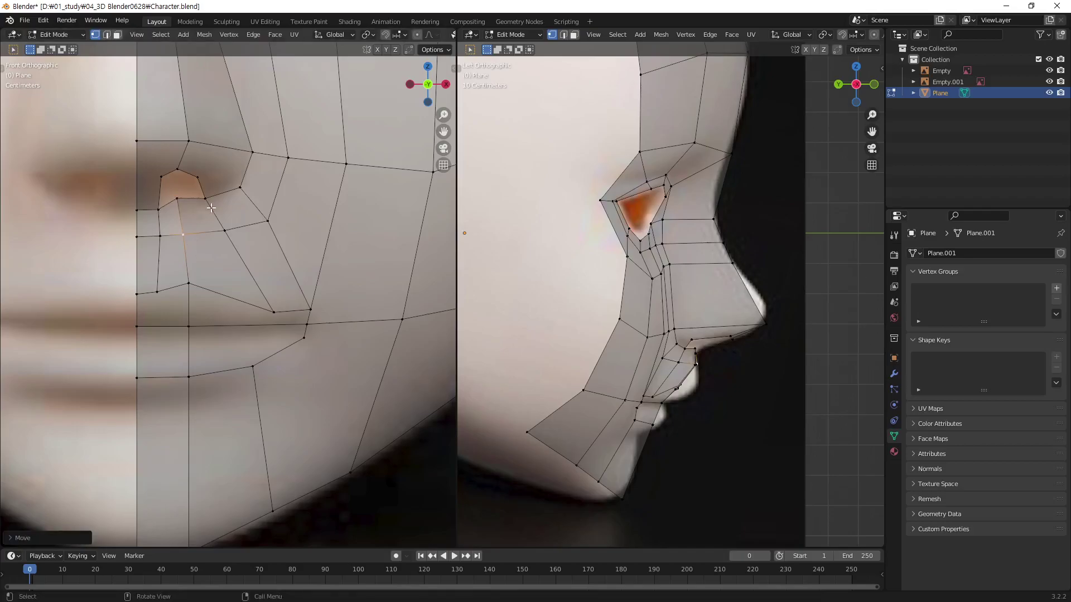
left_click(206, 199)
key("g")
left_click(201, 220)
left_click(239, 190)
key("g")
left_click(233, 204)
left_click(254, 153)
key("g")
left_click(249, 161)
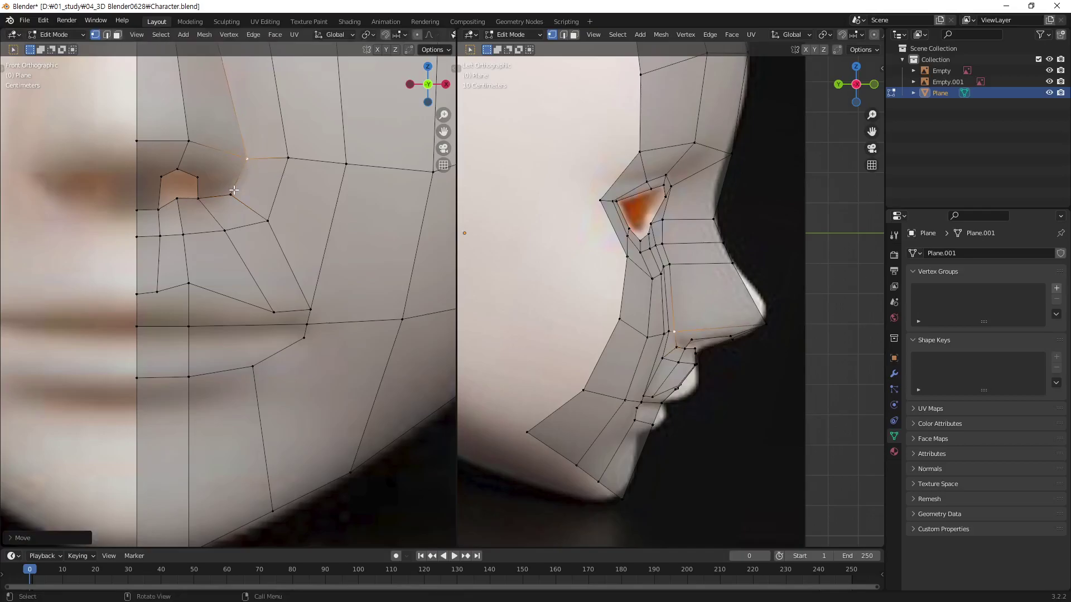
Place the upper-lip, mouth-corner and nose-to-mouth vertices onto the reference features.
left_click(225, 229)
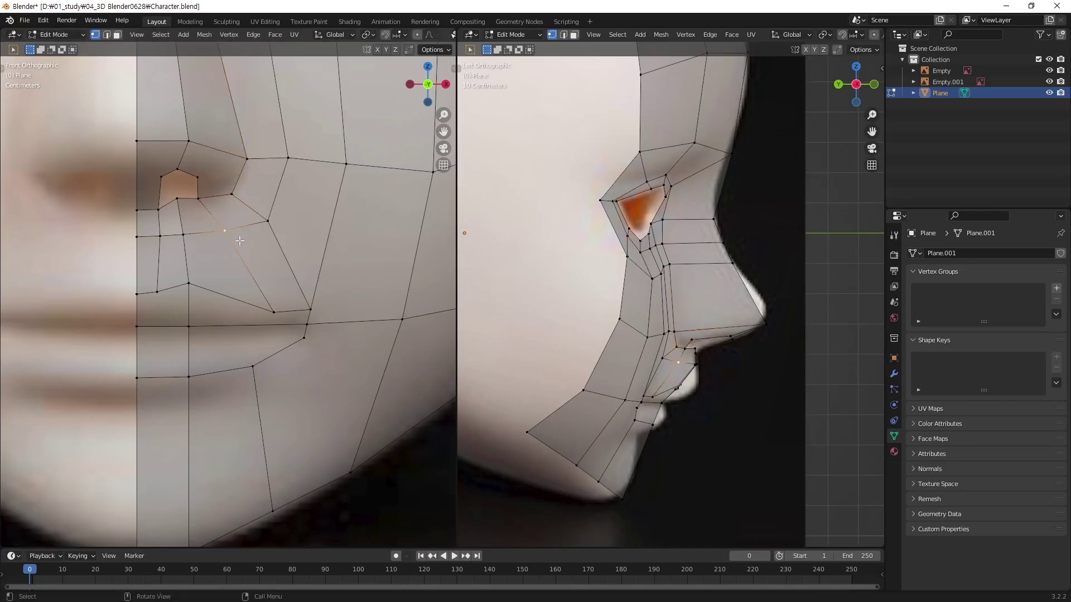
key("g")
left_click(243, 252)
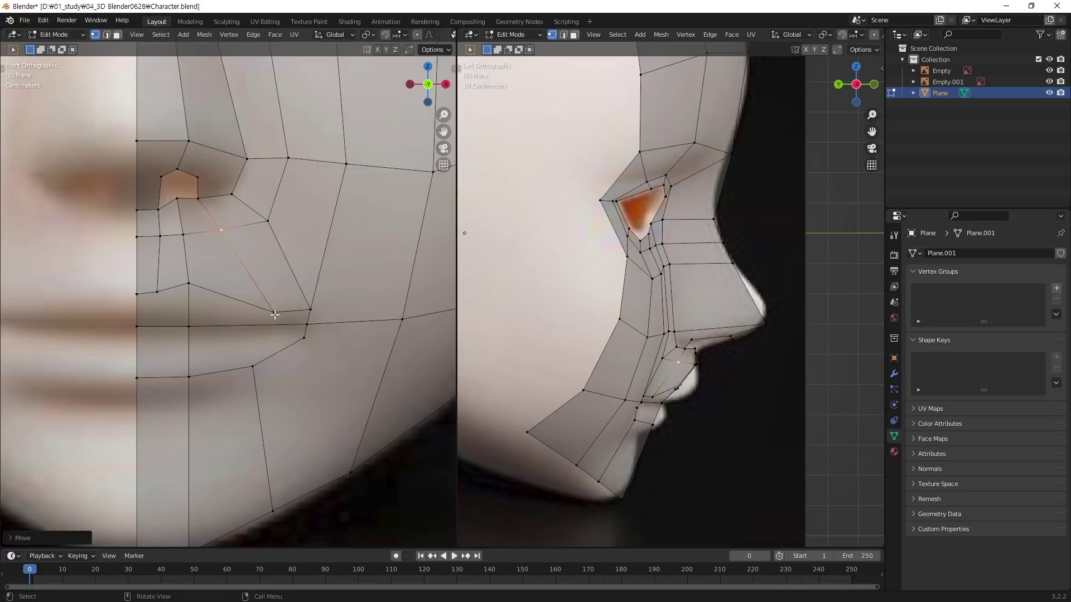
left_click(274, 315)
key("g")
left_click(275, 324)
left_click(192, 285)
key("g")
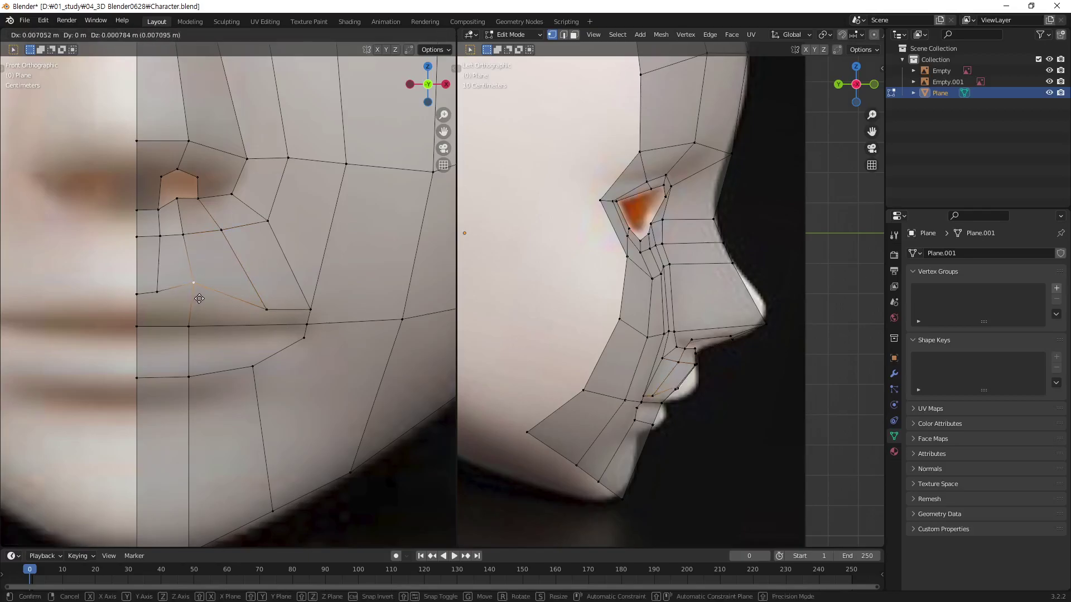
left_click(190, 240)
Align the vertices along the mouth outline, lip line and below the mouth corner.
left_click(314, 310)
key("g")
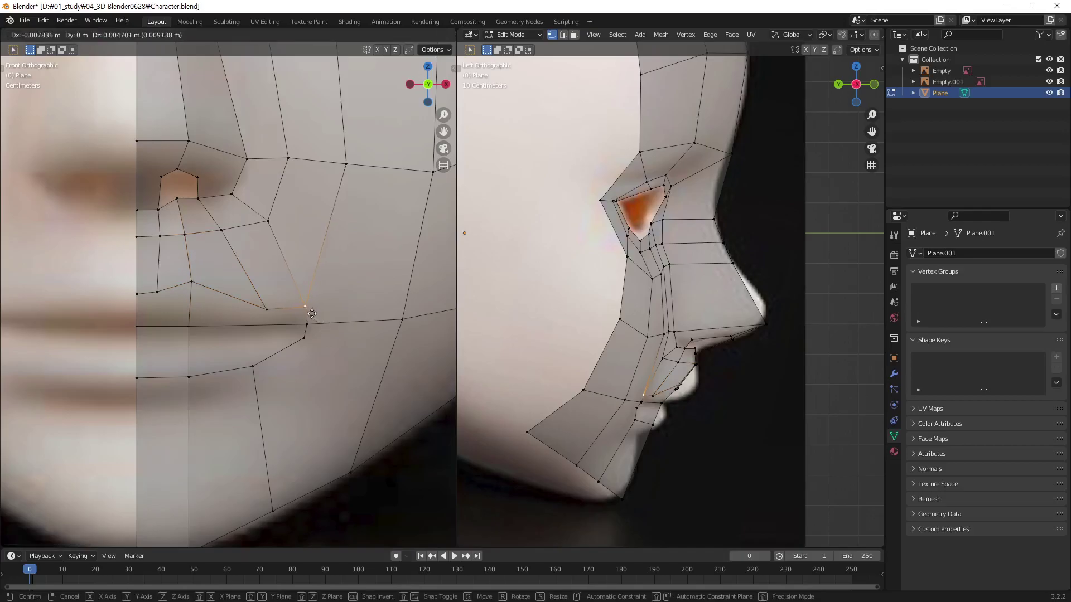
left_click(311, 314)
left_click(307, 325)
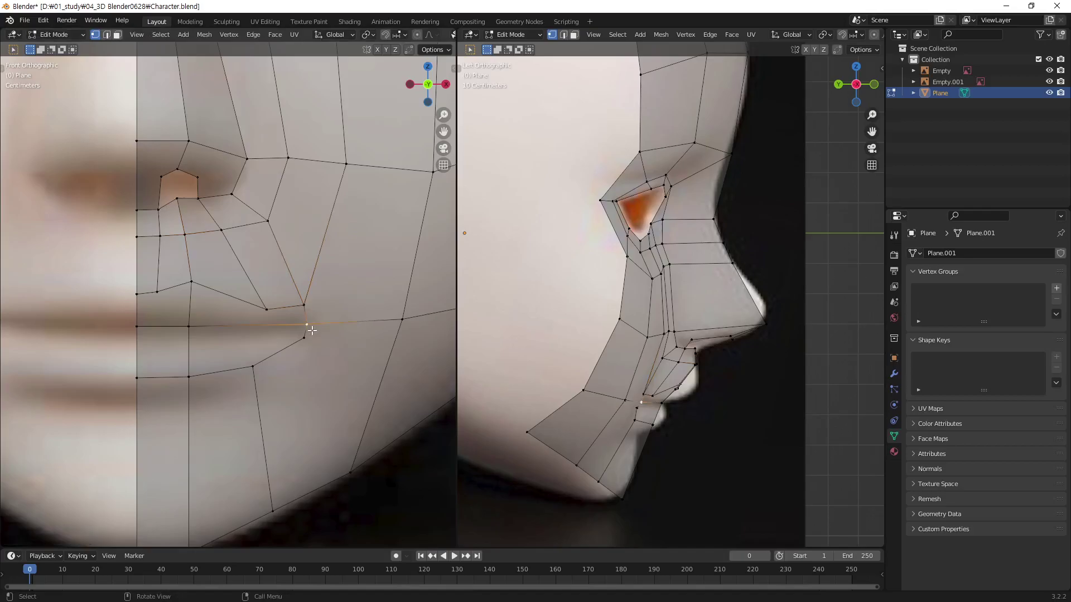
key("g")
left_click(305, 318)
key("g")
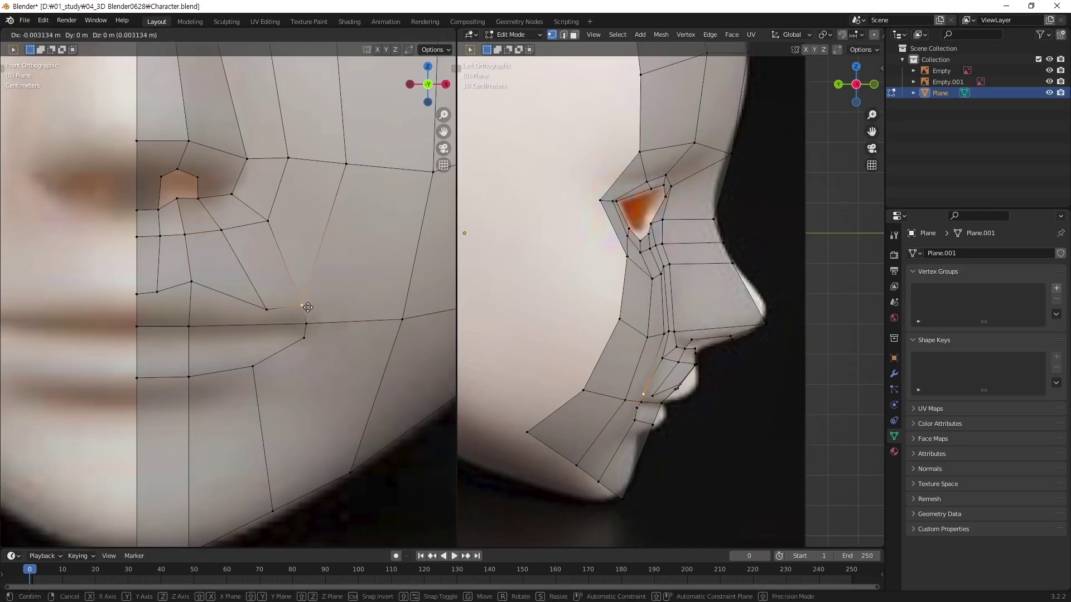
left_click(304, 306)
left_click(304, 338)
key("g")
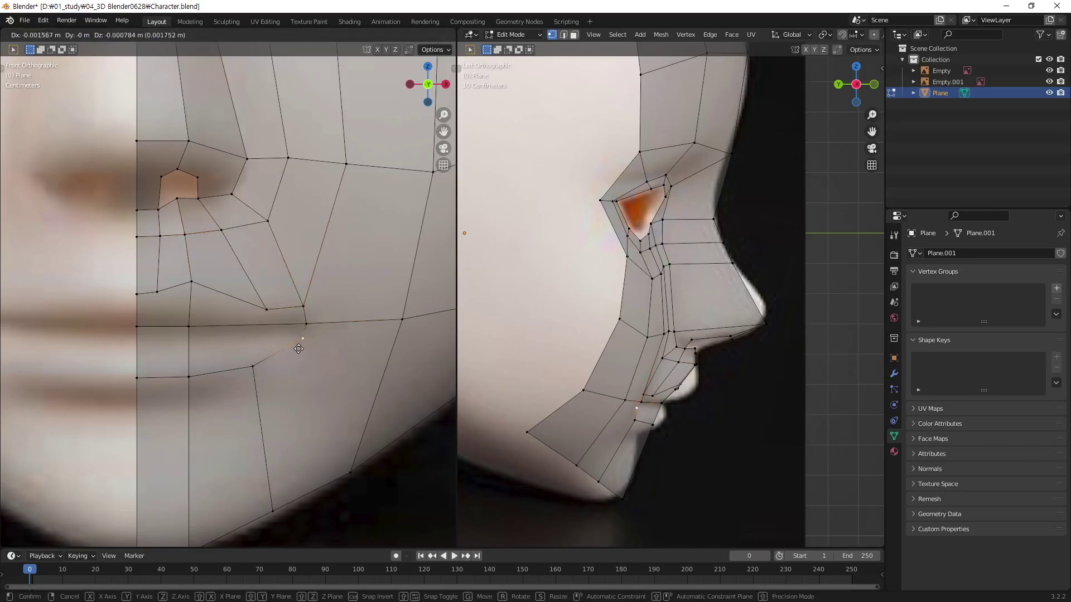
left_click(302, 347)
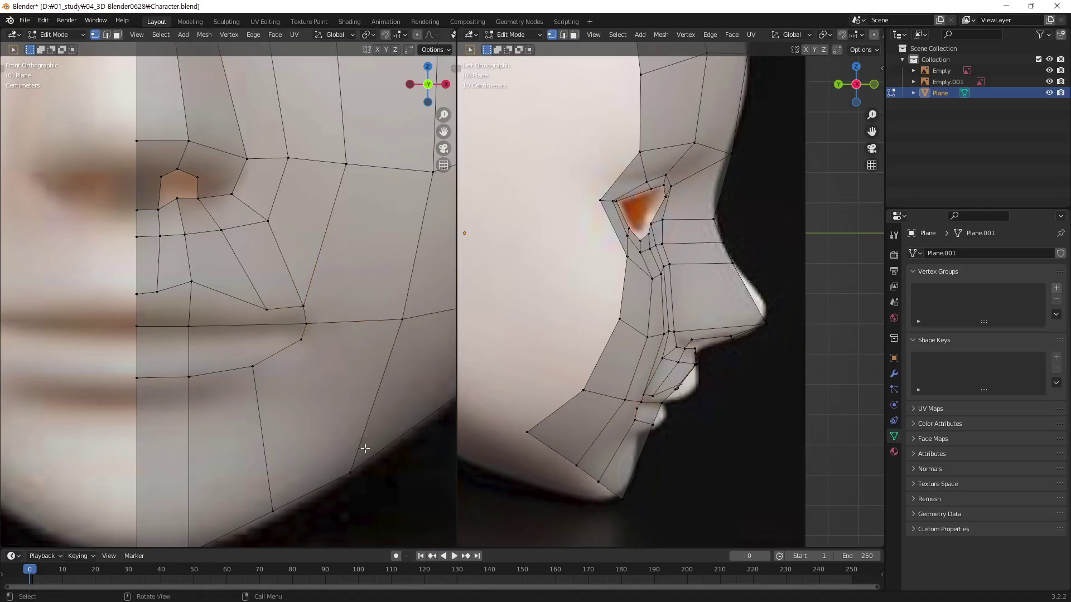
left_click(377, 478)
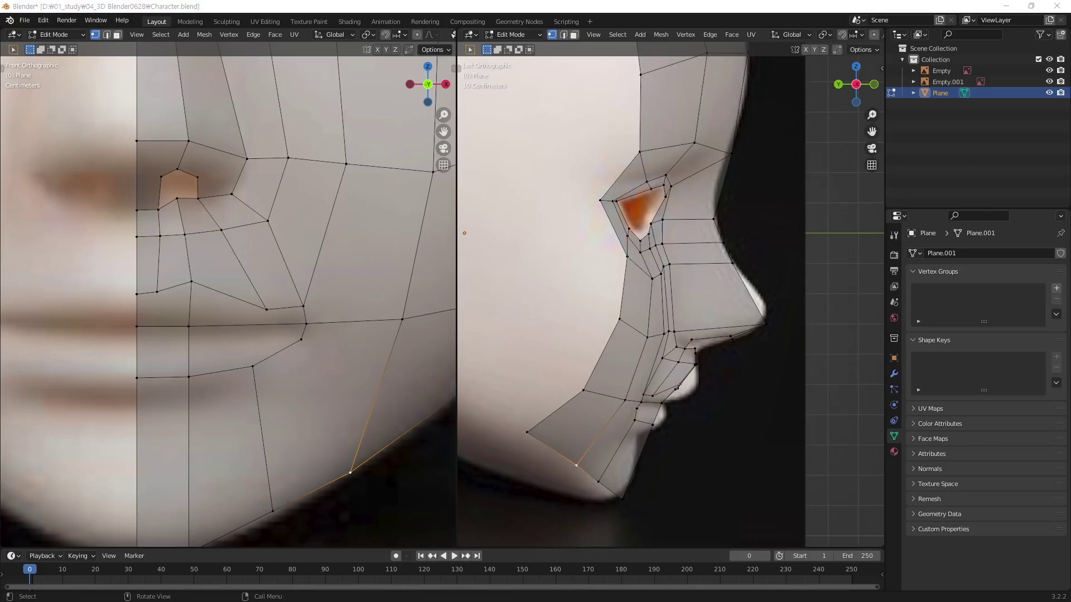
Pan and zoom the side view onto the nose and lips.
left_click(360, 10)
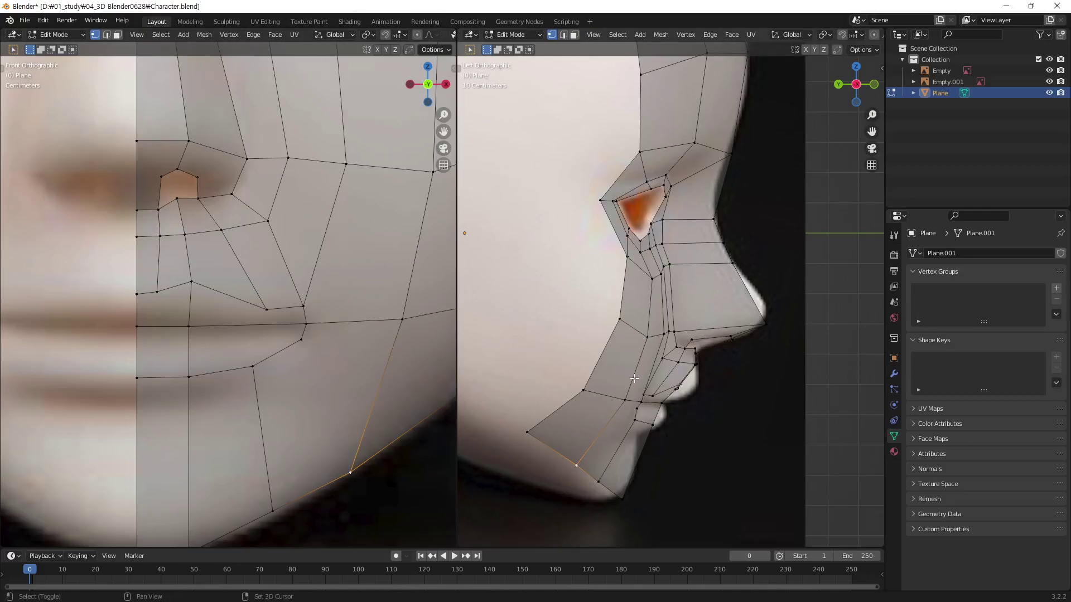
middle_click_drag(681, 345, 683, 316, "shift")
scroll(677, 310, "up", 2)
scroll(674, 306, "up", 1)
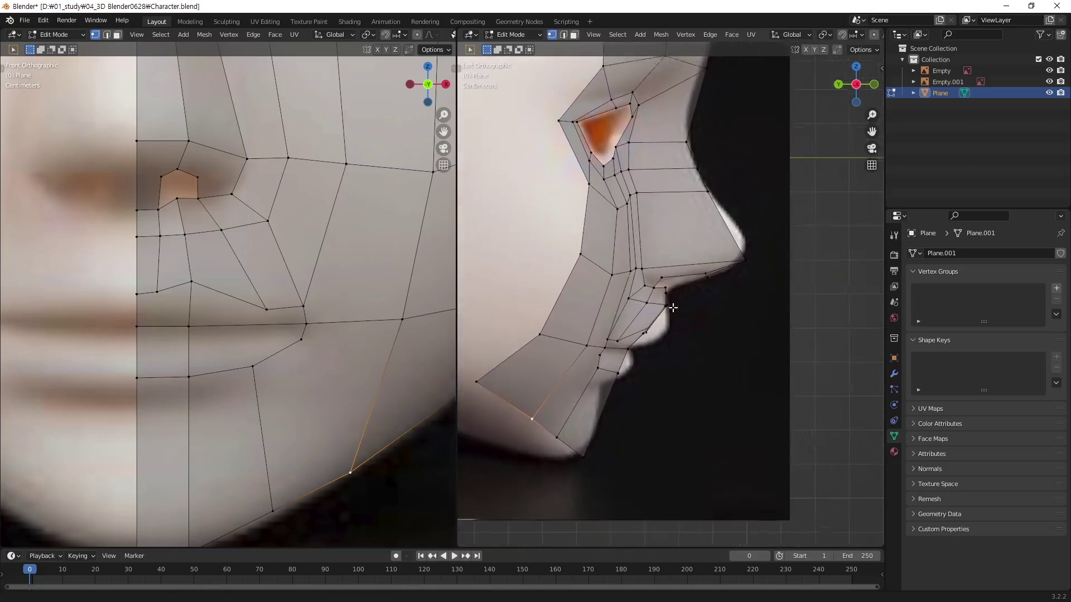
scroll(731, 257, "up", 2)
scroll(731, 258, "down", 5)
scroll(700, 282, "up", 5)
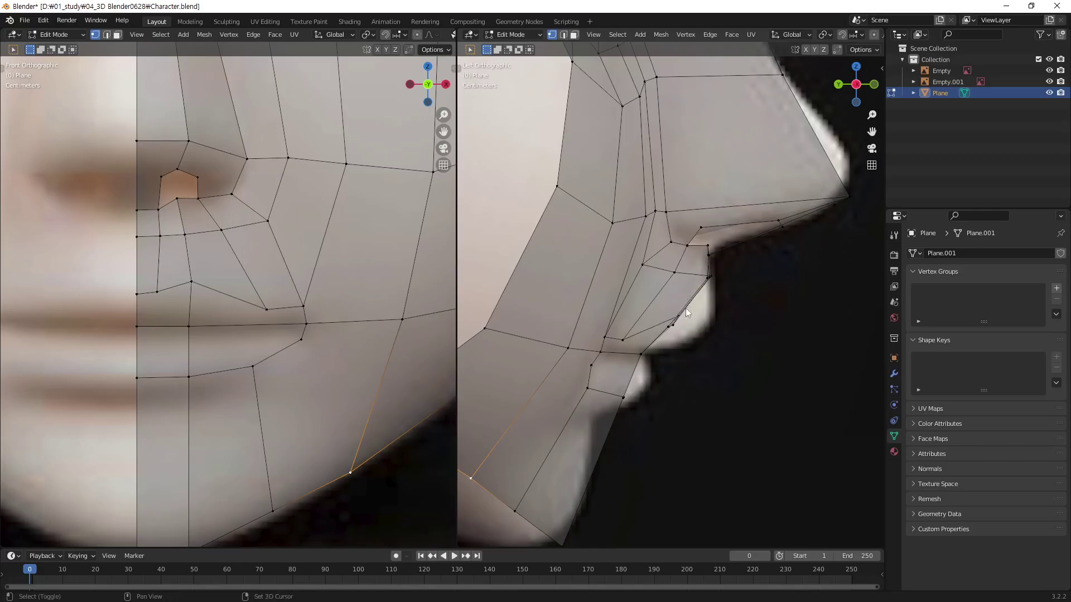
key("shift+space")
key("d")
left_click_drag(689, 245, 679, 334)
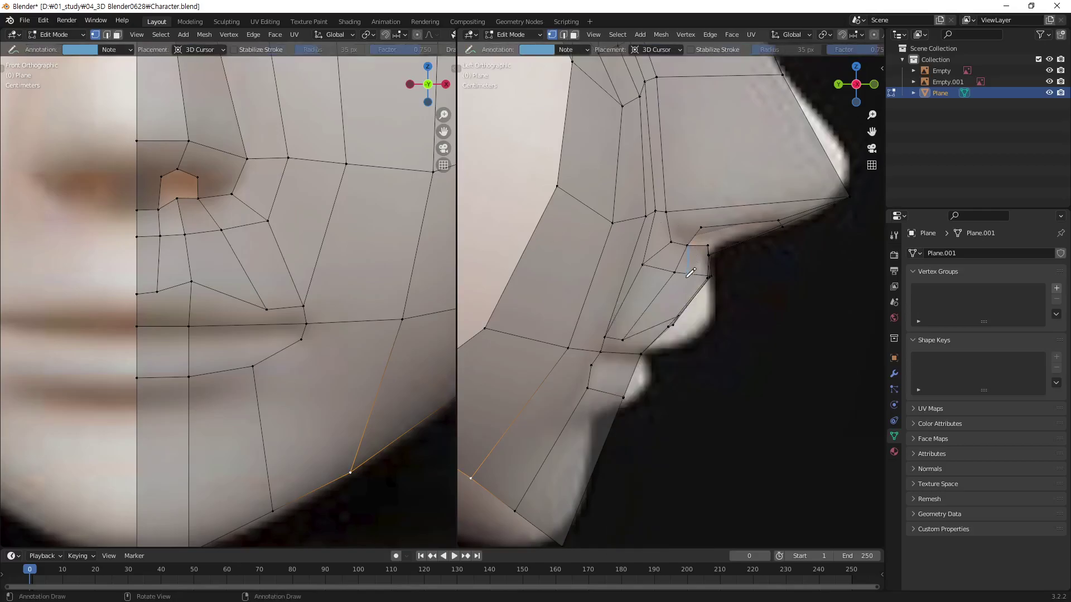
left_click_drag(673, 246, 637, 350)
left_click_drag(656, 216, 613, 355)
left_click(587, 51)
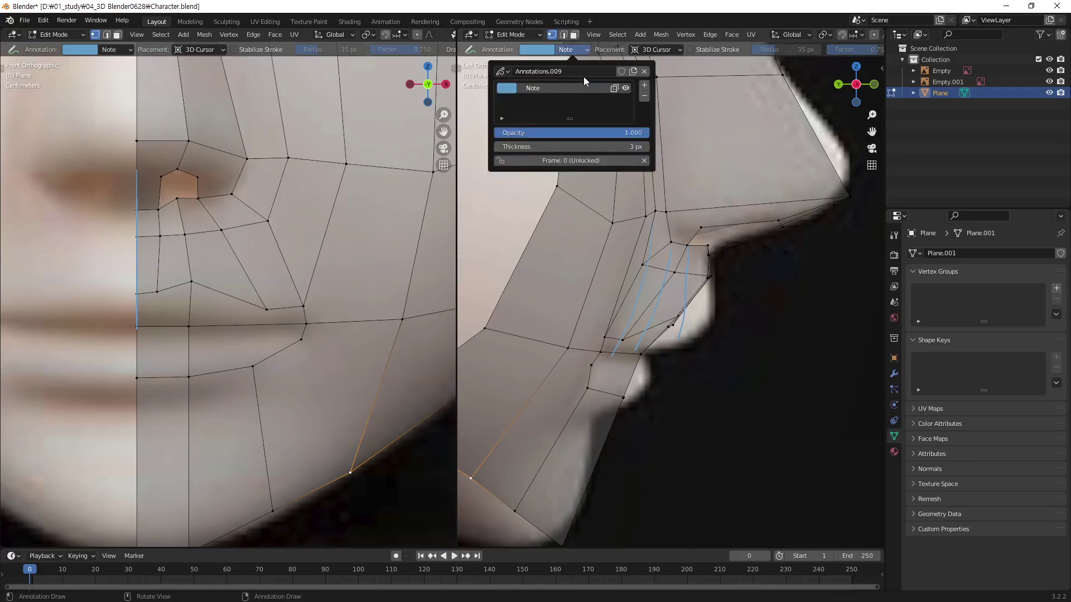
left_click(646, 72)
Select the short edge at the lip centre and push it back along Y.
key("w")
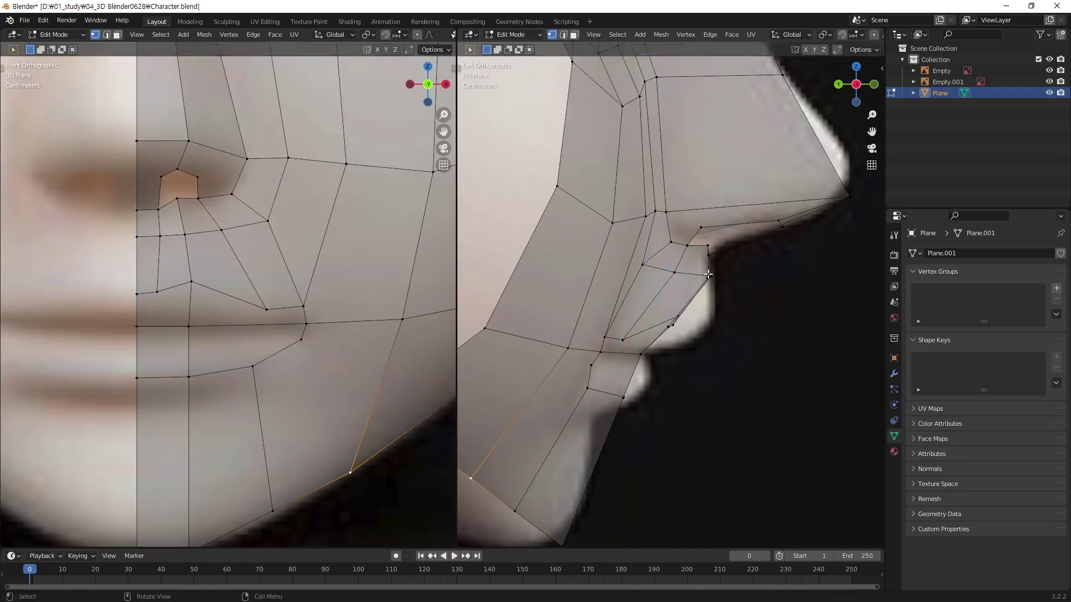
left_click(158, 292)
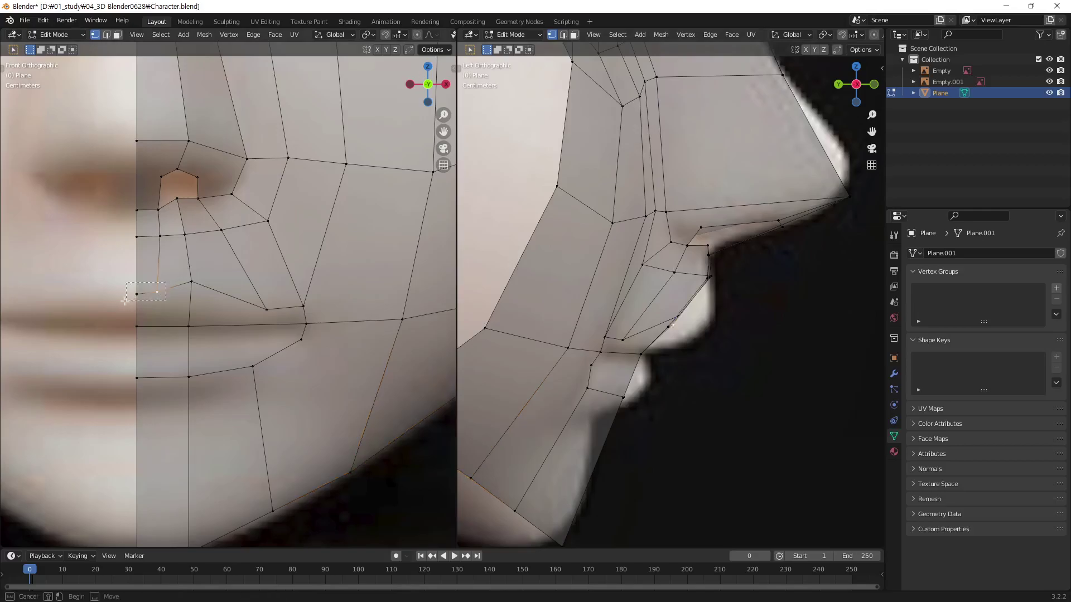
left_click(147, 295, "shift")
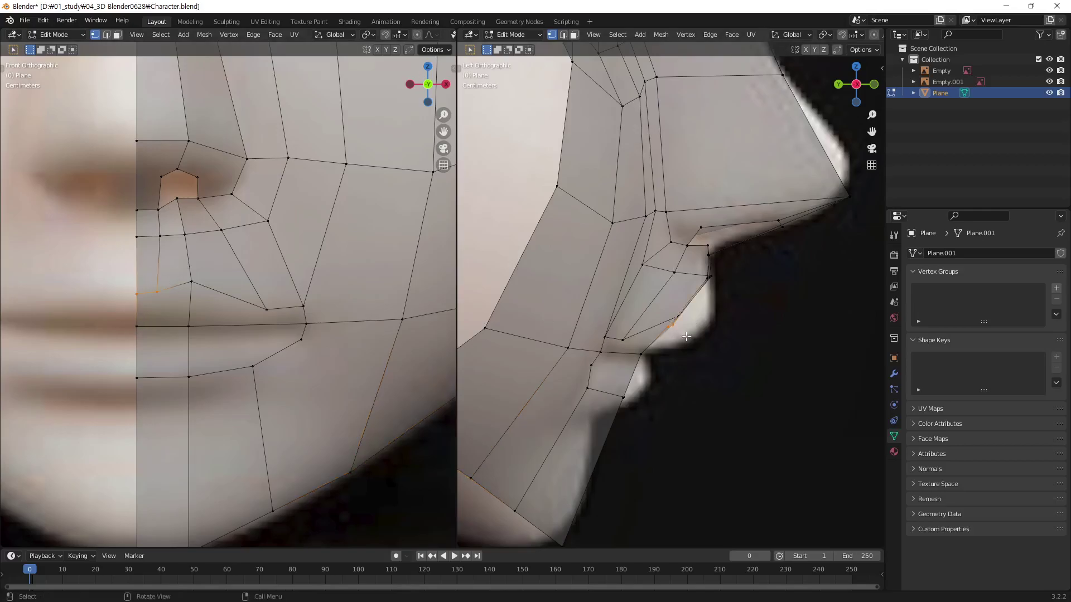
key("g")
key("y")
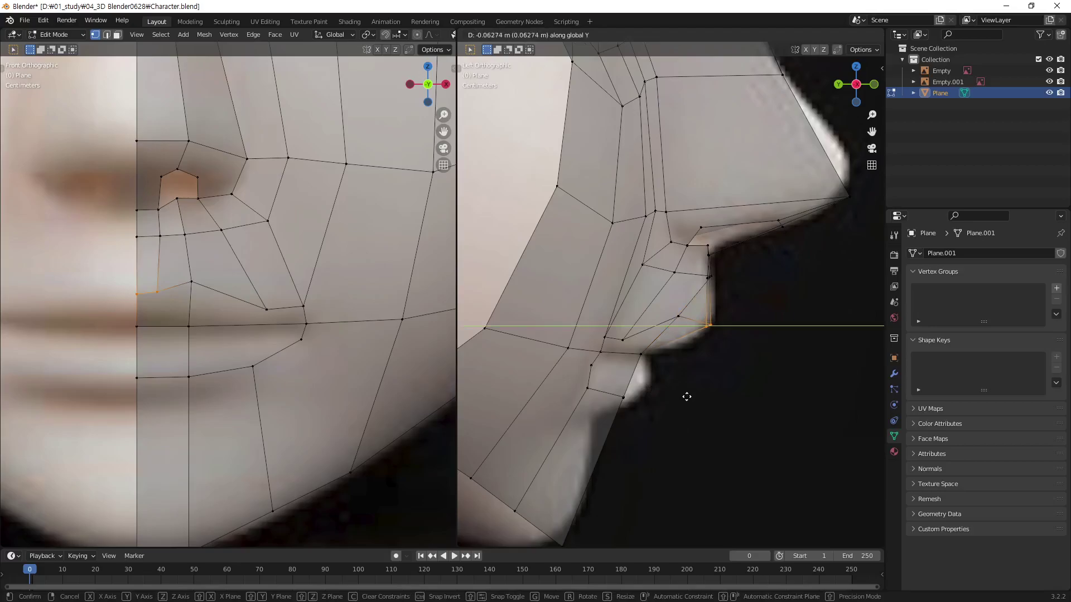
left_click(687, 396)
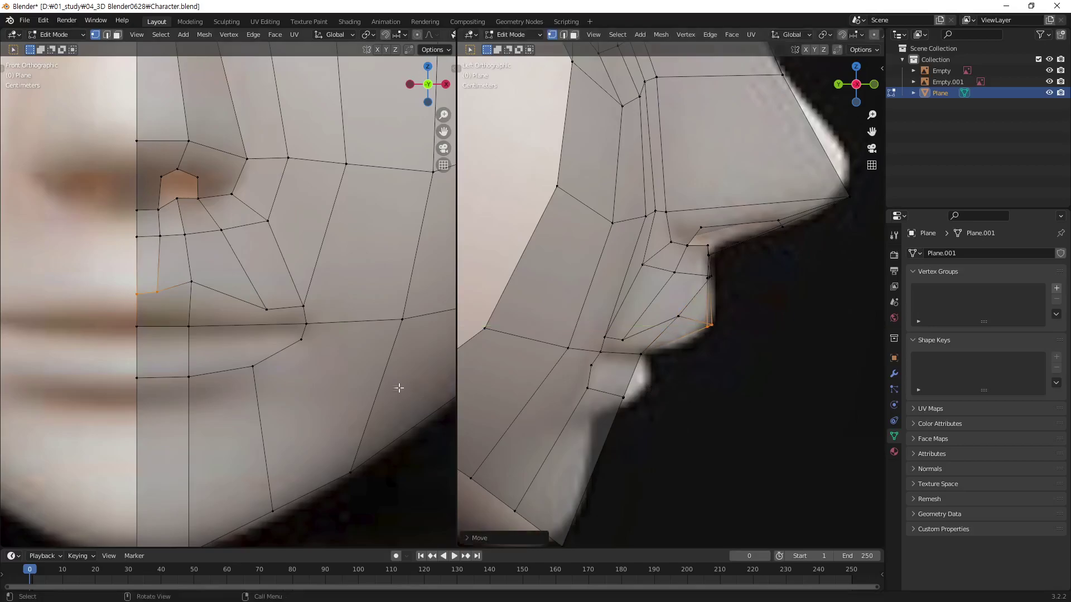
Move the centre-line lip vertices and the lower-lip profile vertex back in depth along Y.
left_click(132, 304)
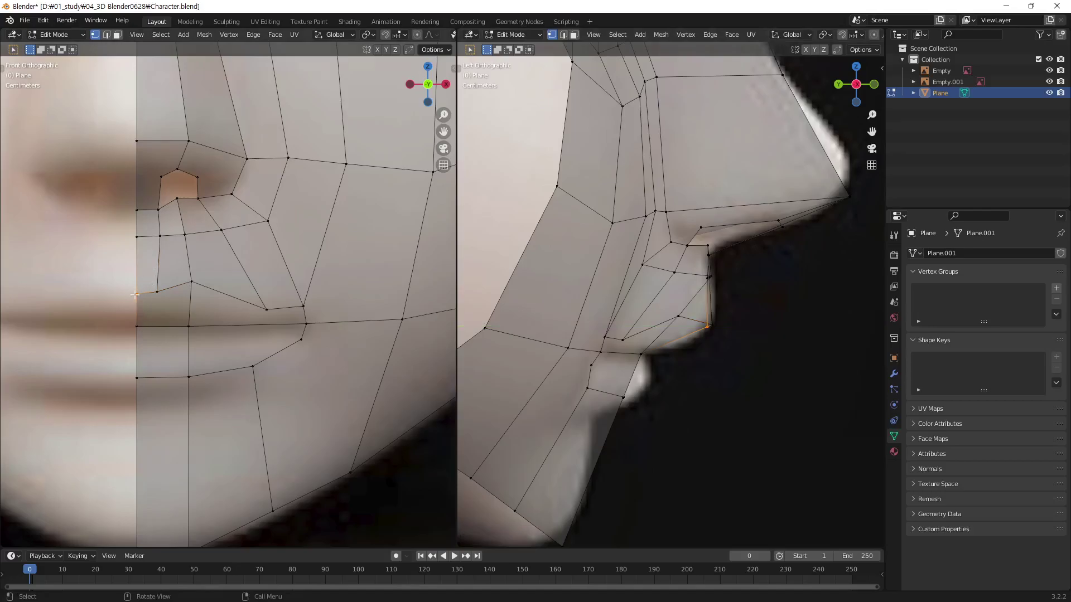
left_click(158, 291)
left_click(669, 325)
key("g")
key("y")
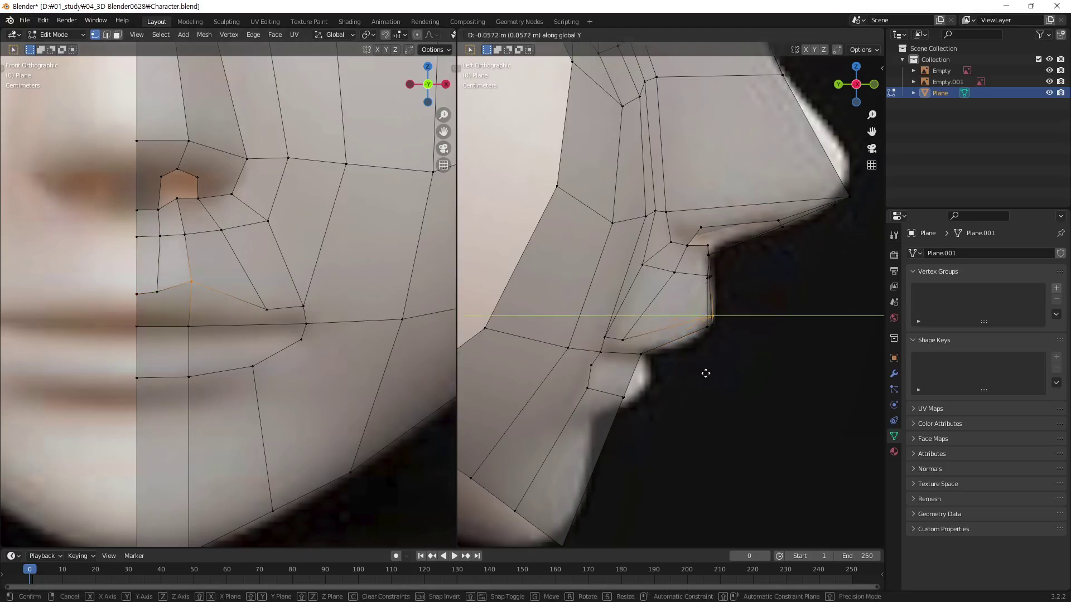
left_click(706, 372)
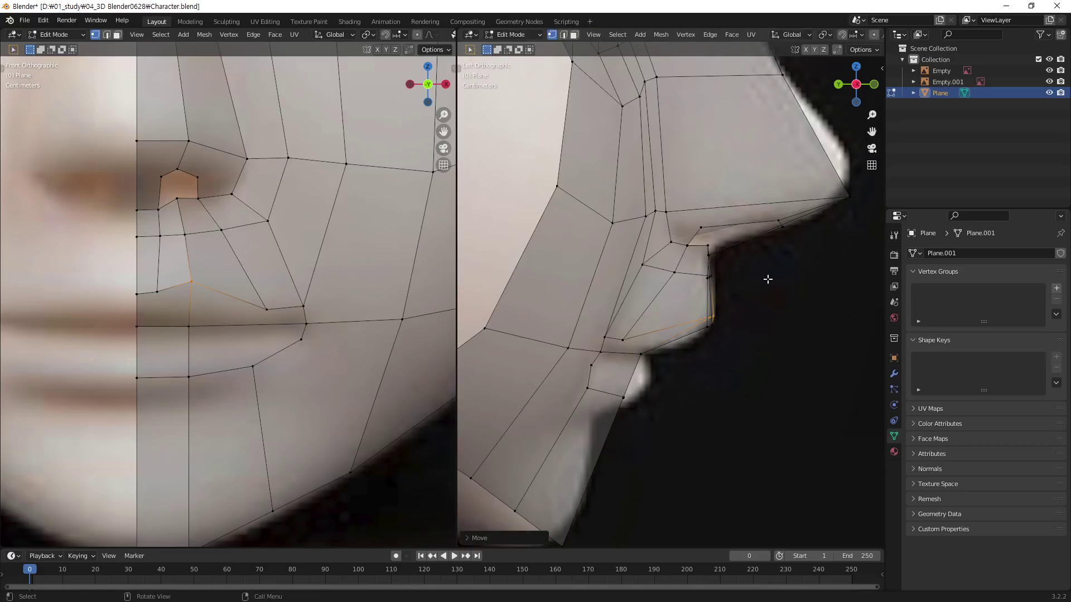
Shift the mouth-corner vertex and the upper-lip vertices above it back along Y.
left_click(270, 298)
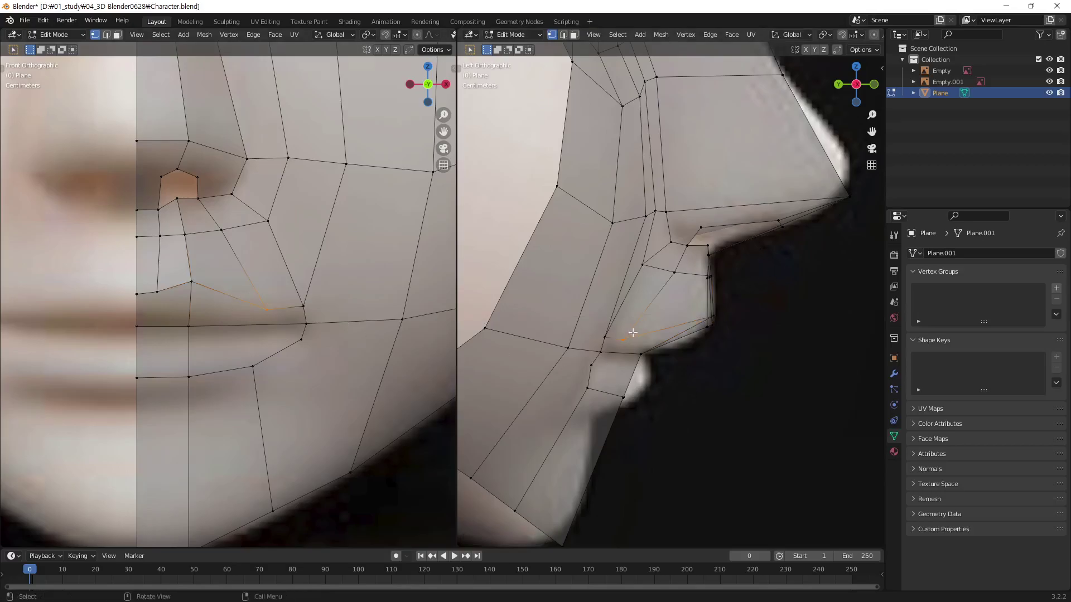
key("g")
key("y")
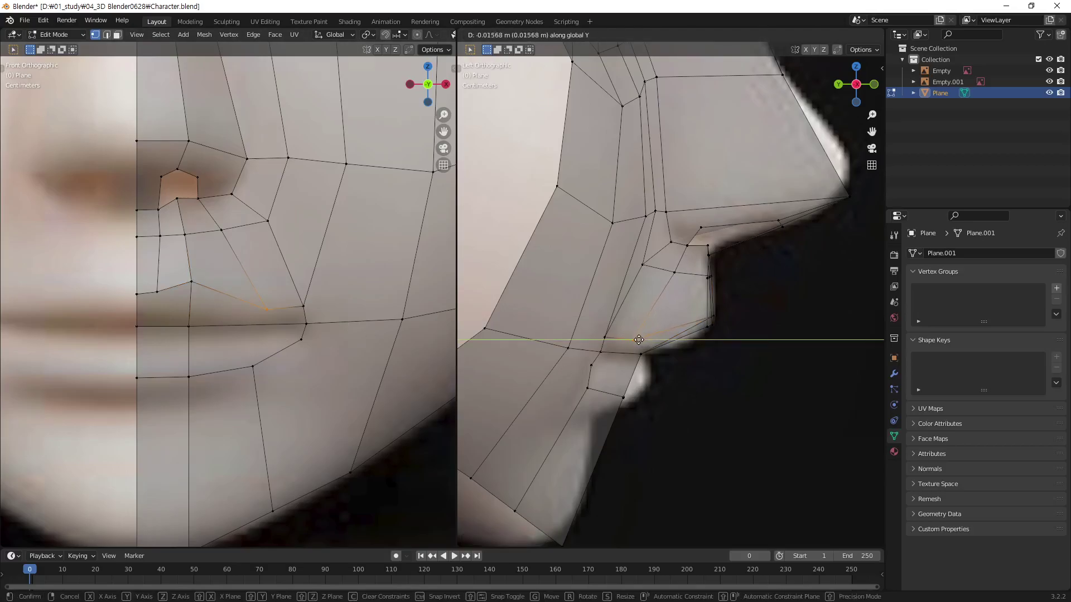
left_click(641, 340)
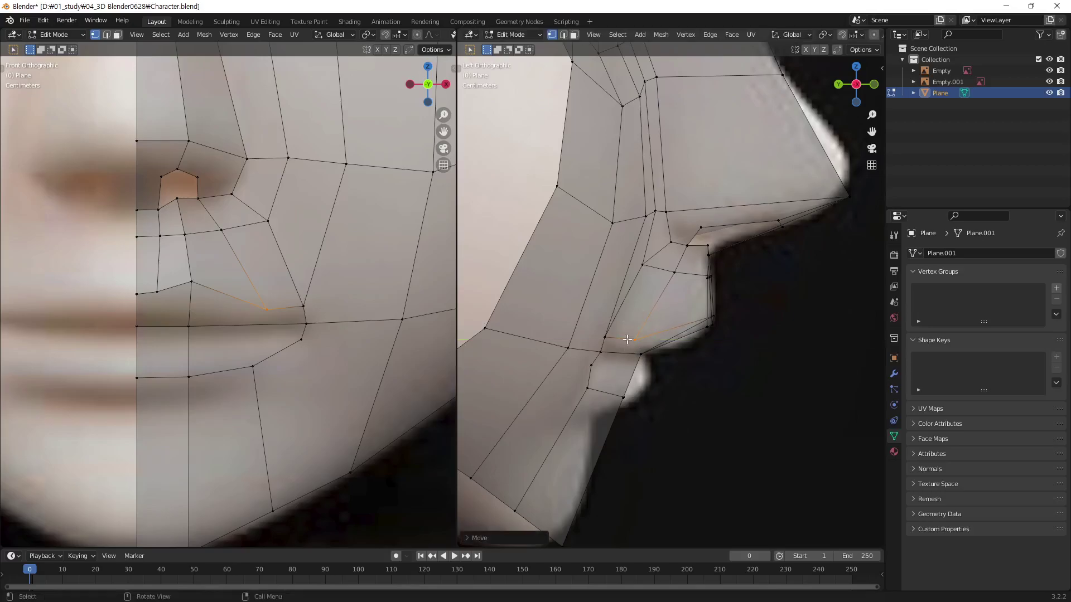
left_click(677, 271)
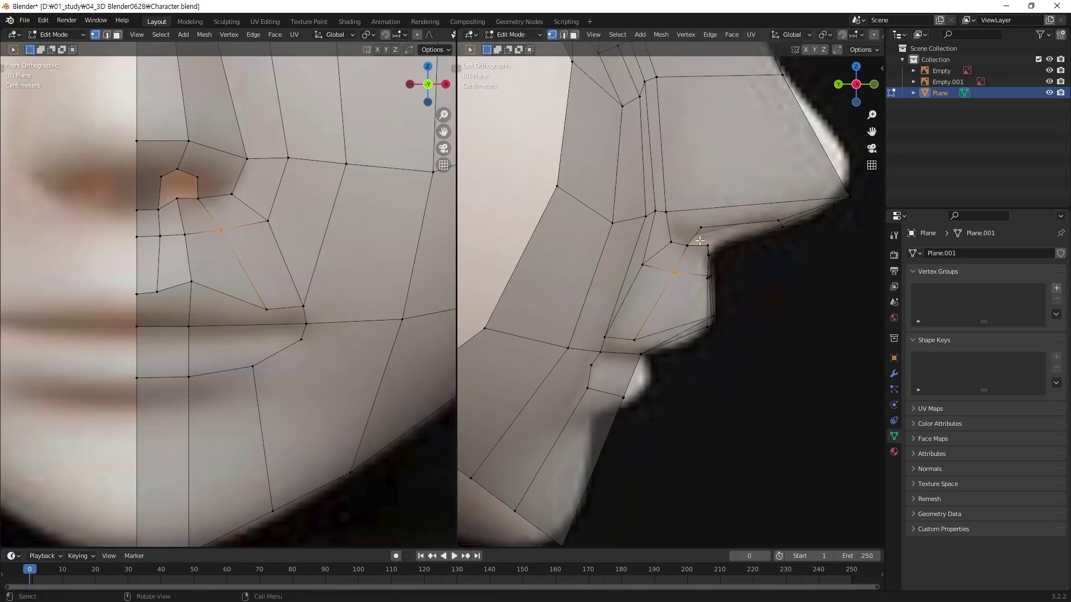
key("g")
key("y")
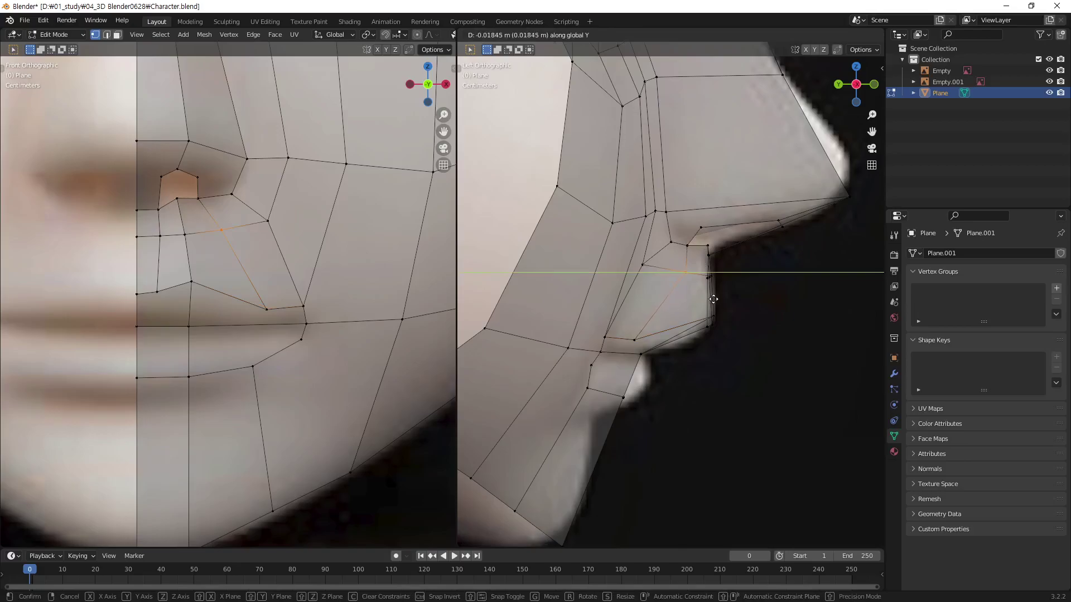
left_click(645, 268, "shift")
key("g")
key("y")
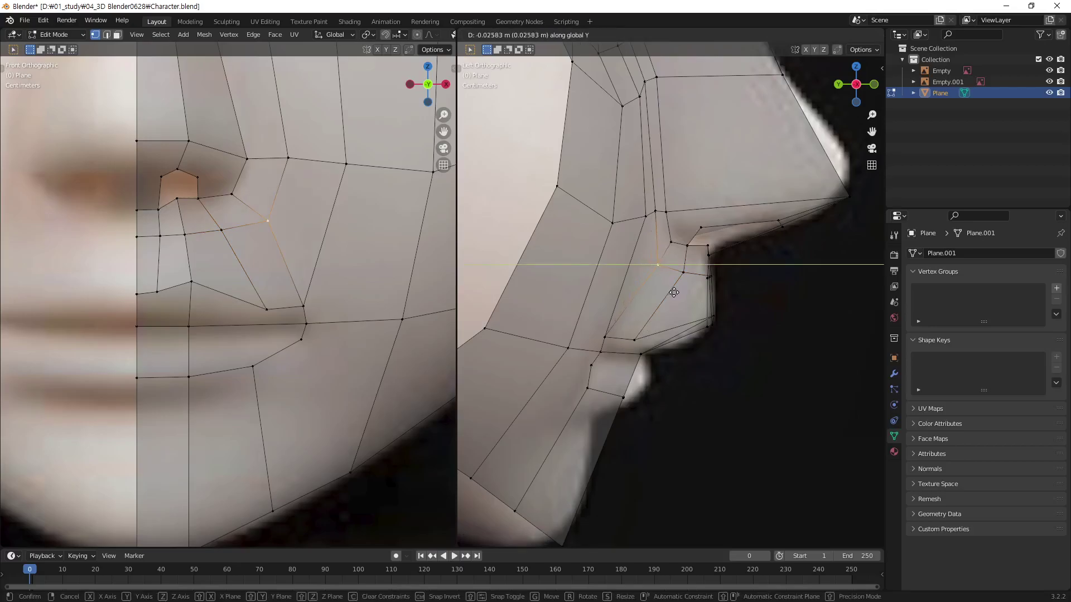
left_click(673, 292)
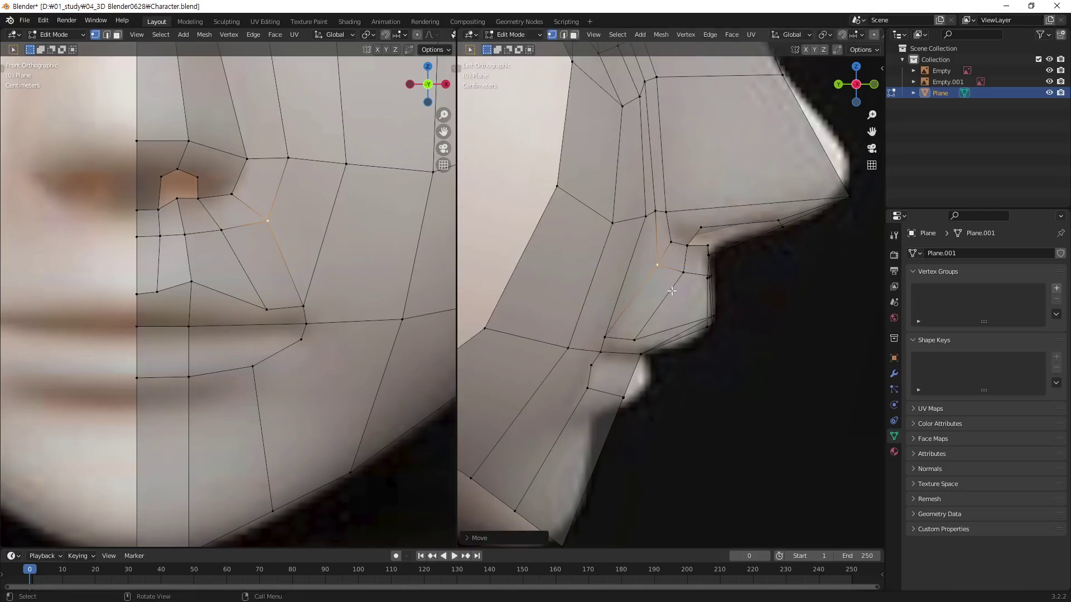
left_click(606, 338)
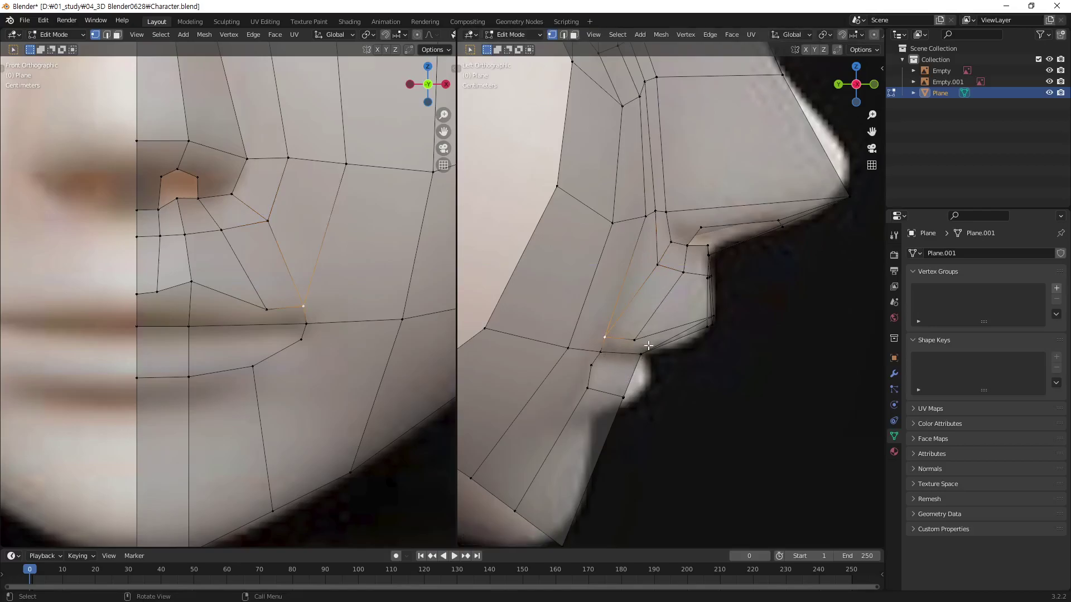
Slide the mouth-corner vertex and the lower-lip vertex under it back along Y.
key("g")
key("y")
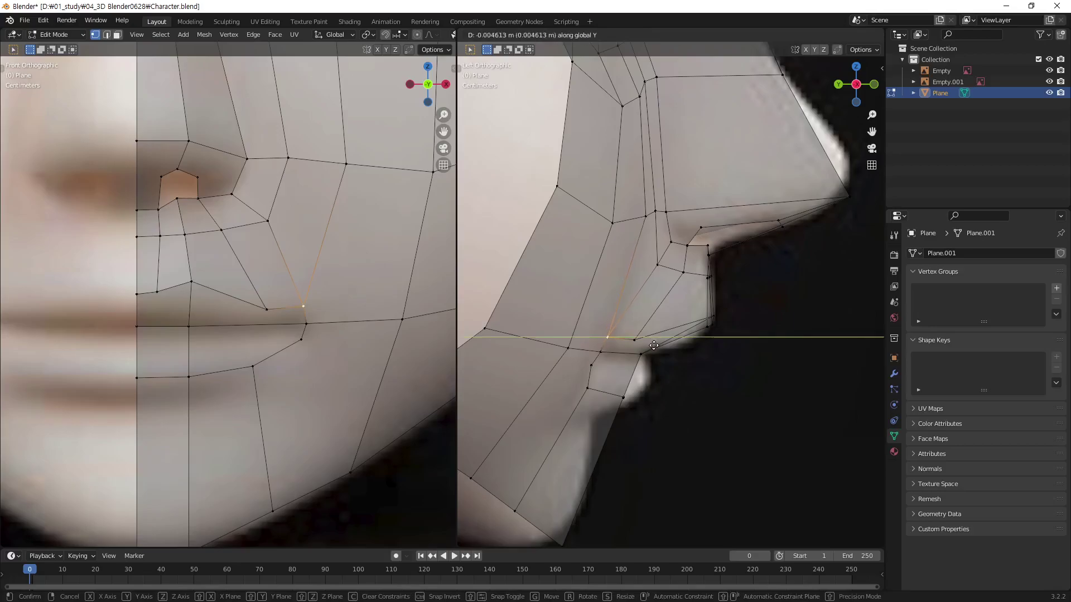
left_click(654, 345)
left_click(595, 375)
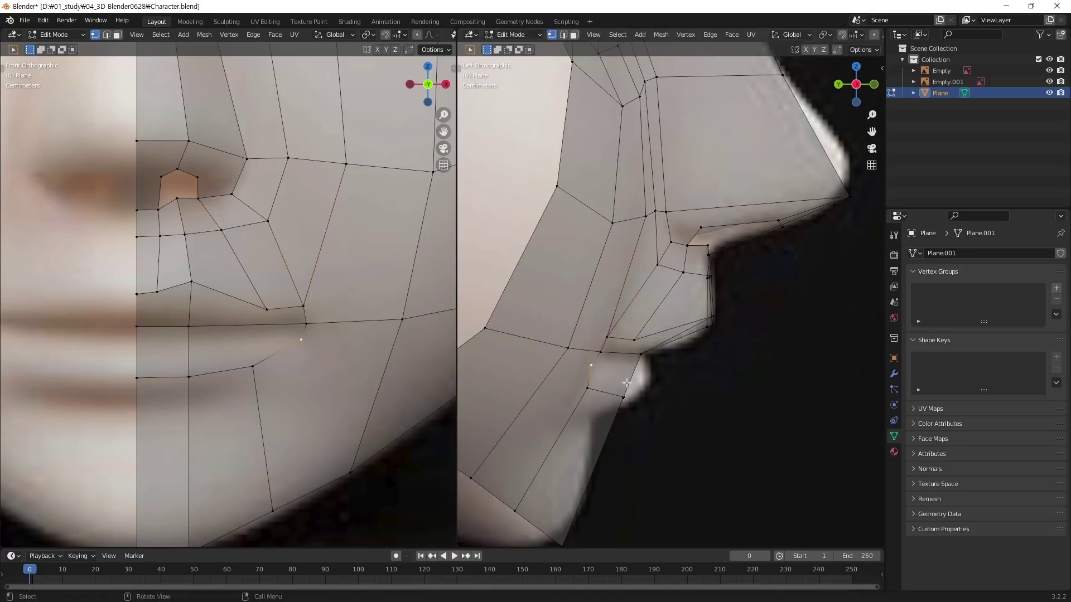
left_click(605, 353)
key("g")
key("y")
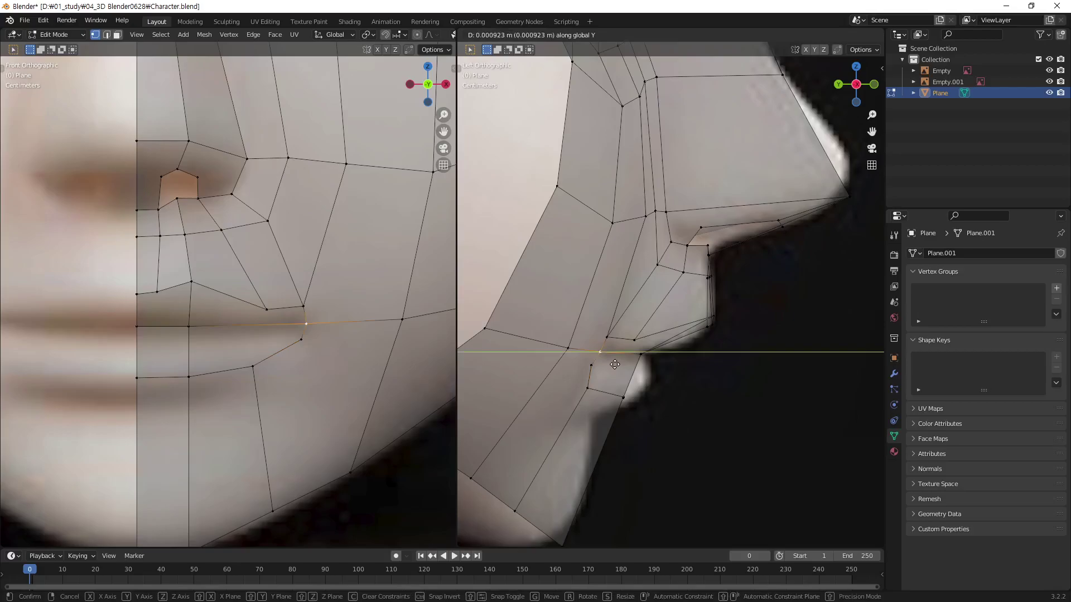
left_click(611, 373)
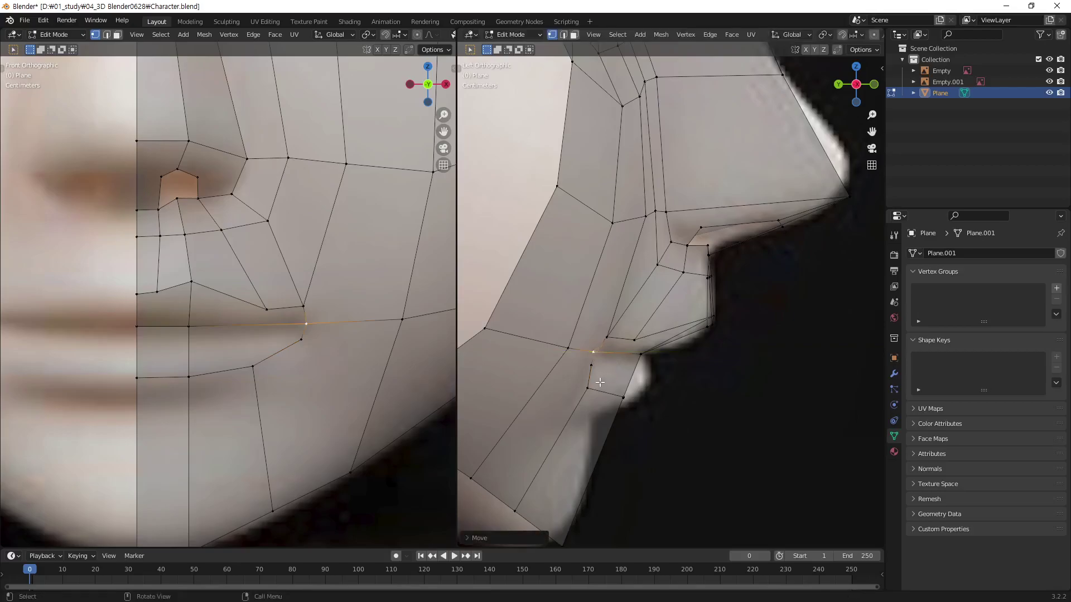
Move the vertices just below the lower lip back in depth along Y.
left_click(593, 370)
key("g")
key("y")
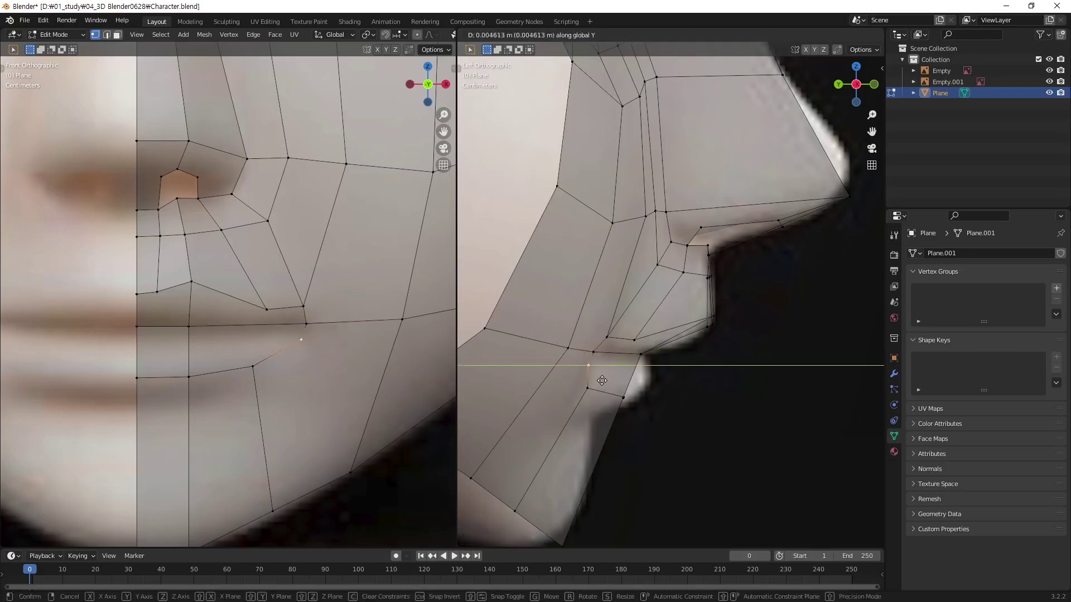
left_click(601, 381)
key("g")
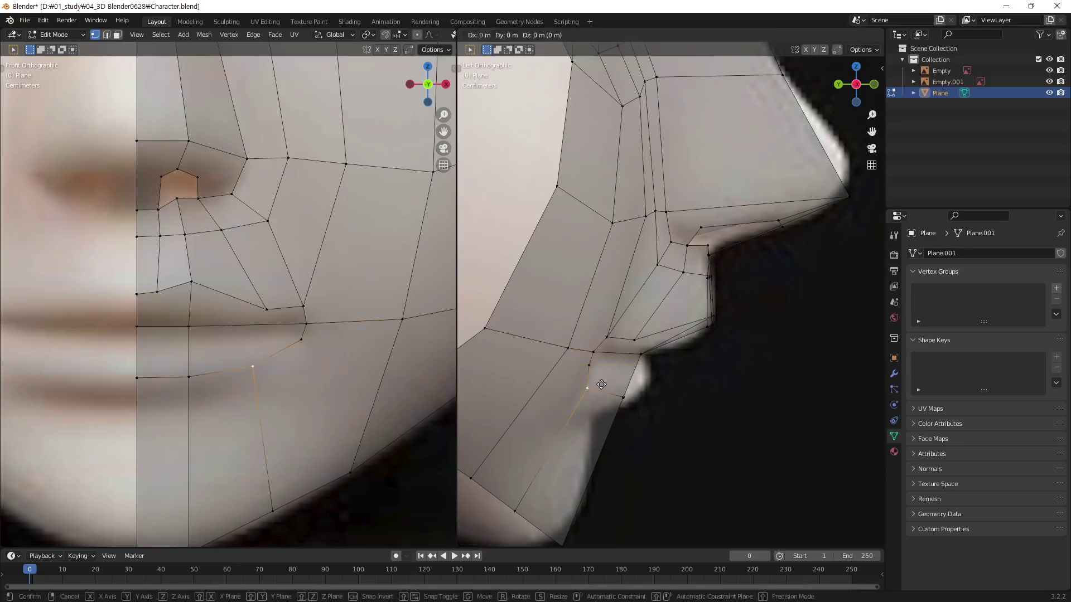
key("y")
left_click(598, 389)
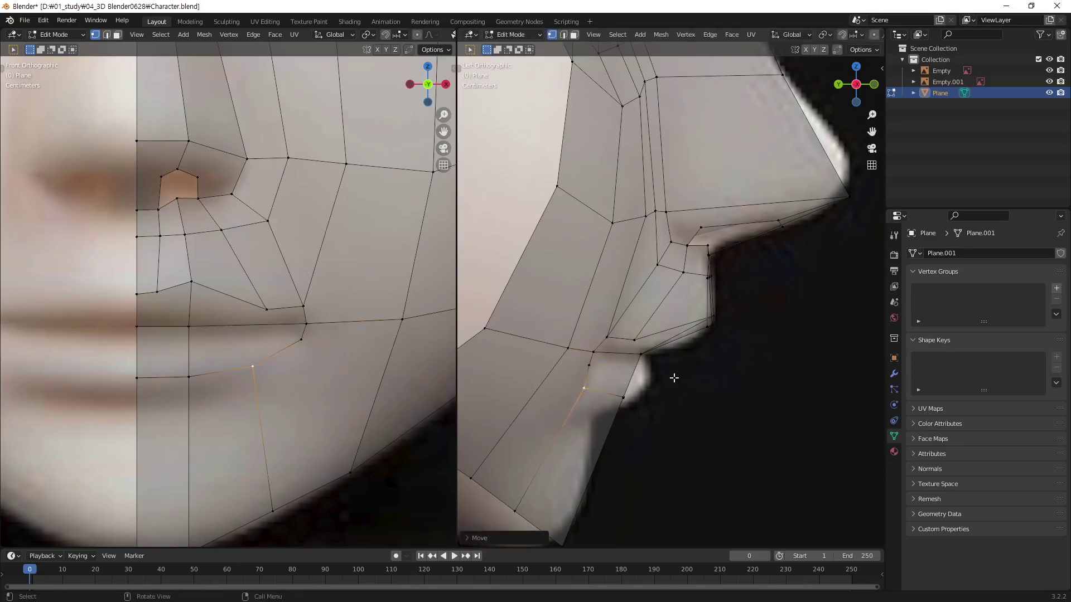
left_click(681, 402)
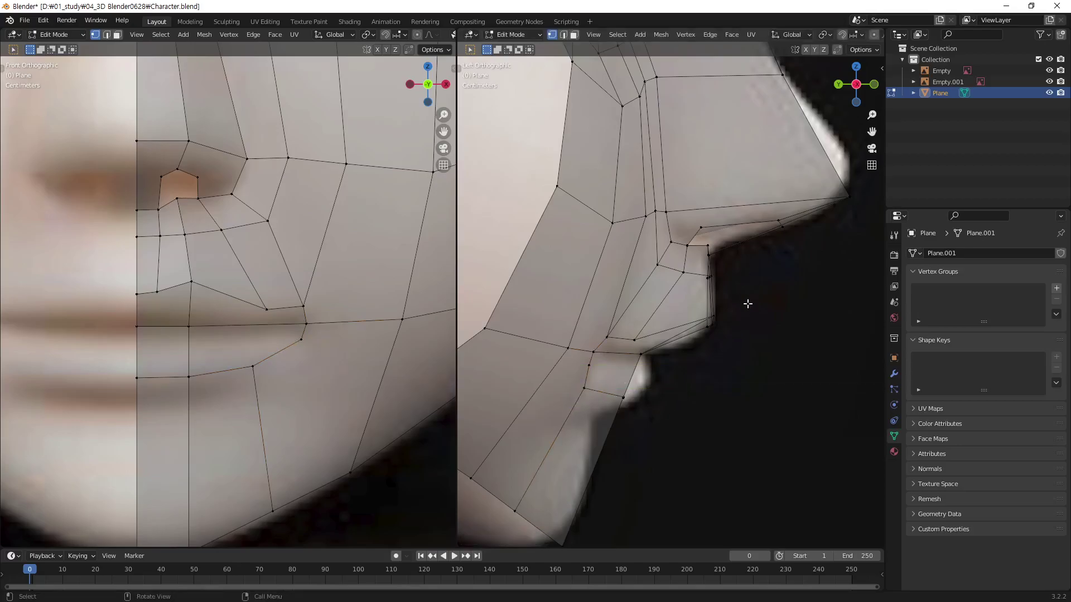
Push the centre chin vertices and the vertex under the lower lip back along Y.
left_click(184, 378)
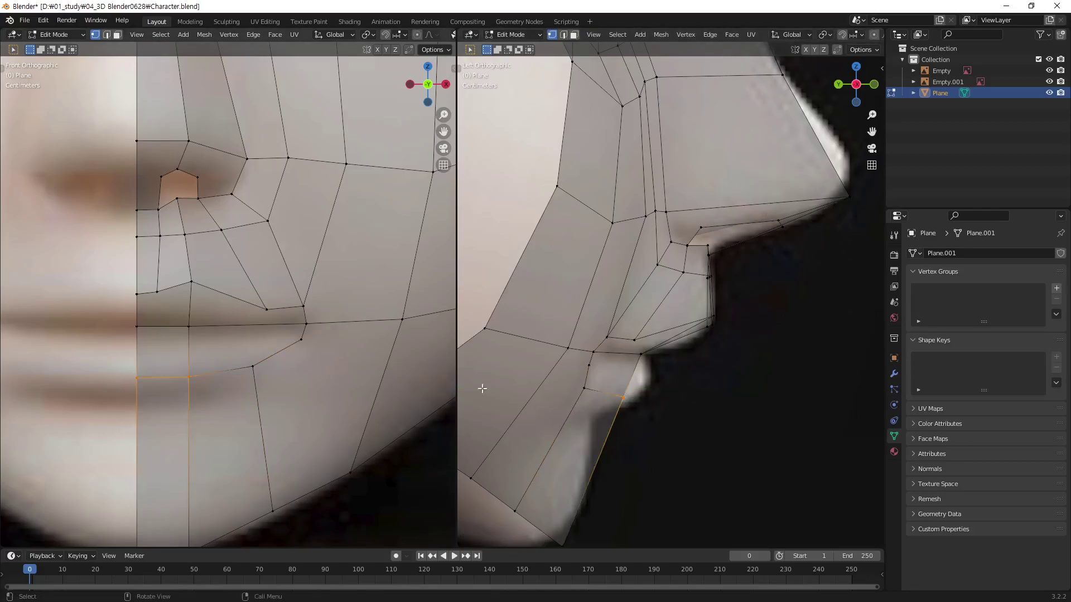
key("g")
key("y")
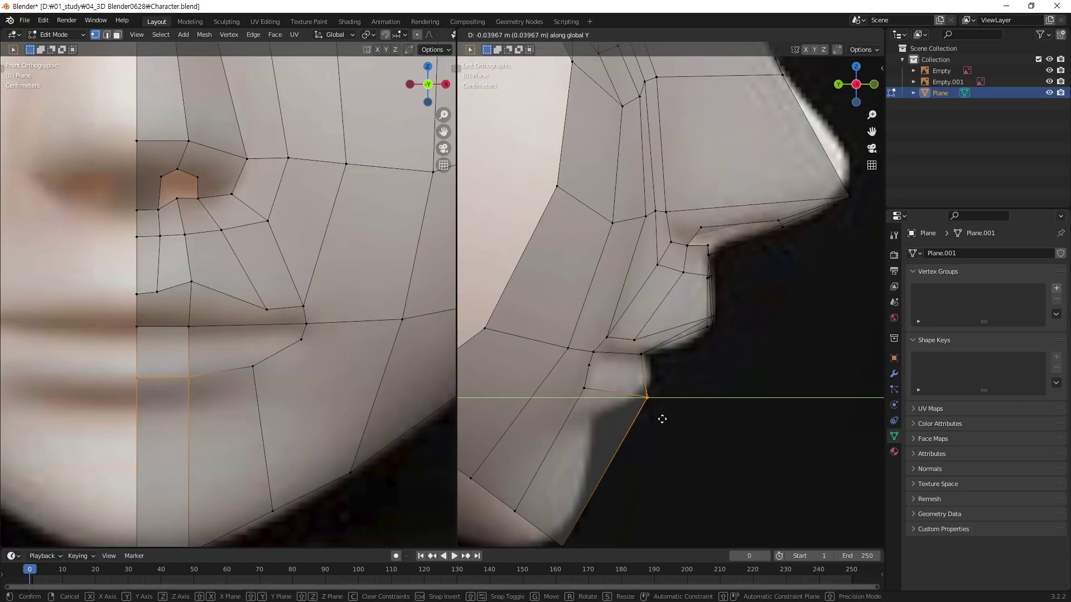
left_click(662, 419)
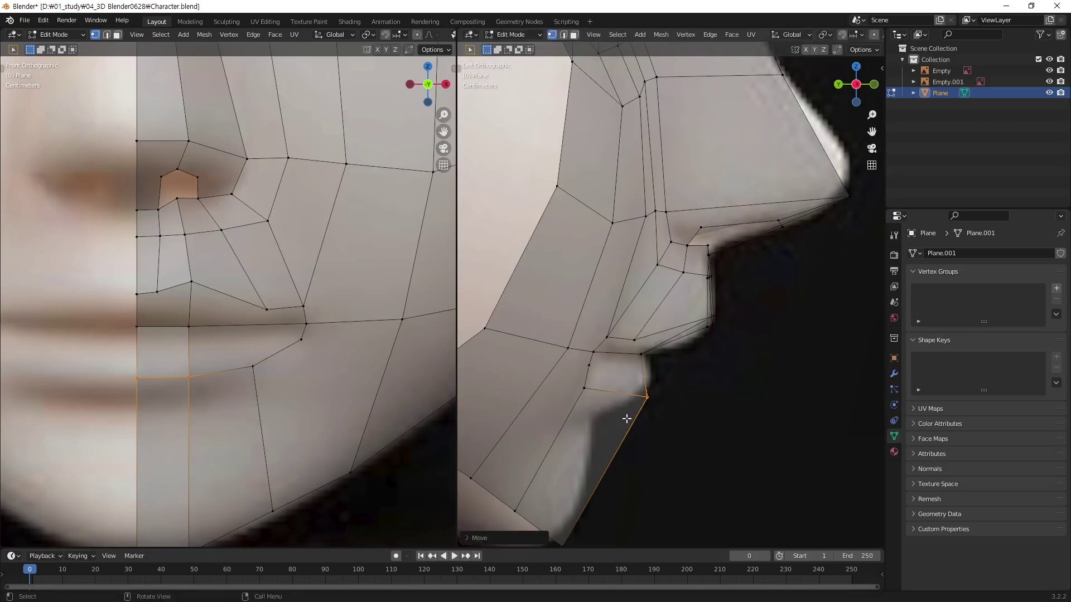
left_click(582, 392)
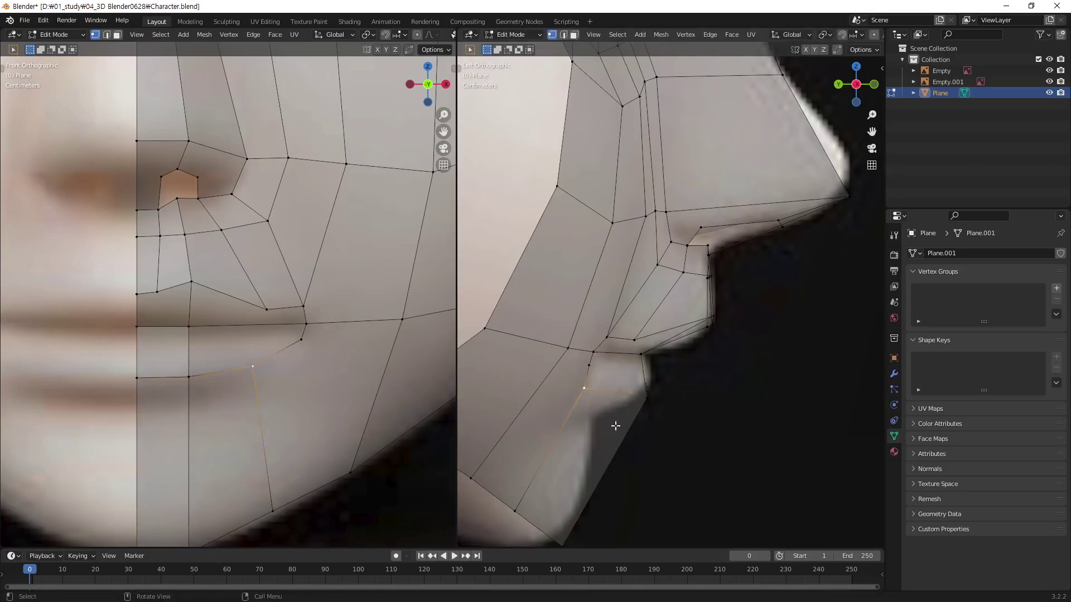
key("g")
key("y")
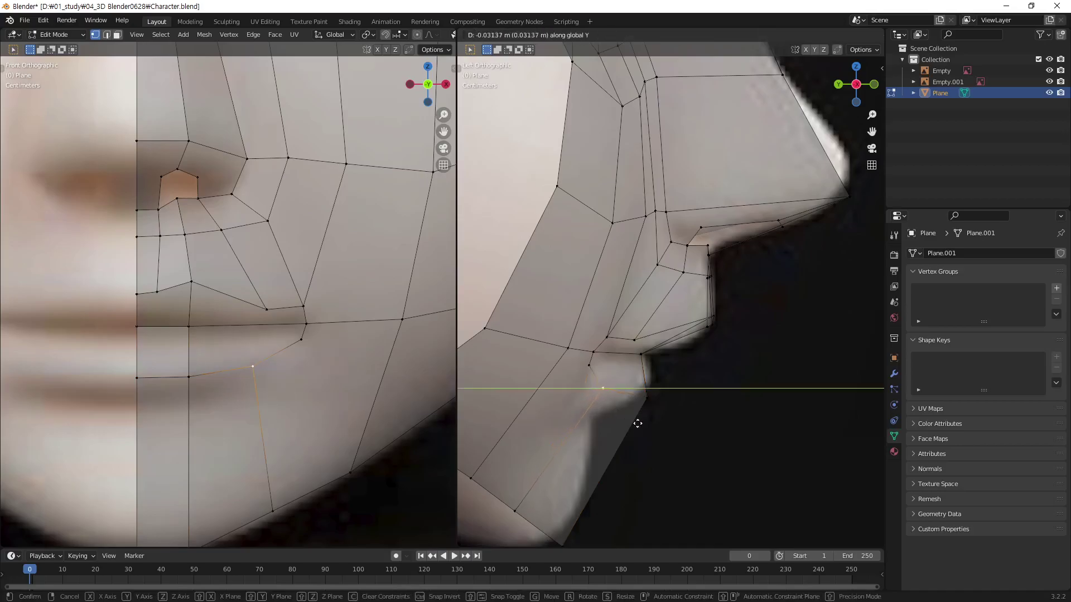
left_click(642, 423)
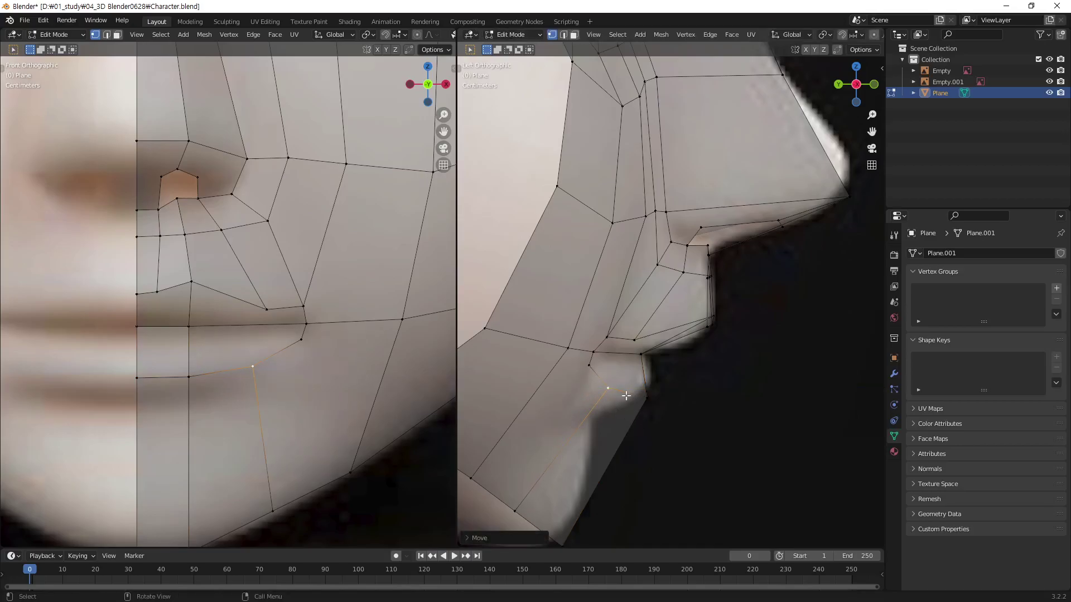
Fine-tune the lower-lip and below-lip vertices along Y to match the side profile.
left_click(594, 373)
left_click(593, 352)
key("g")
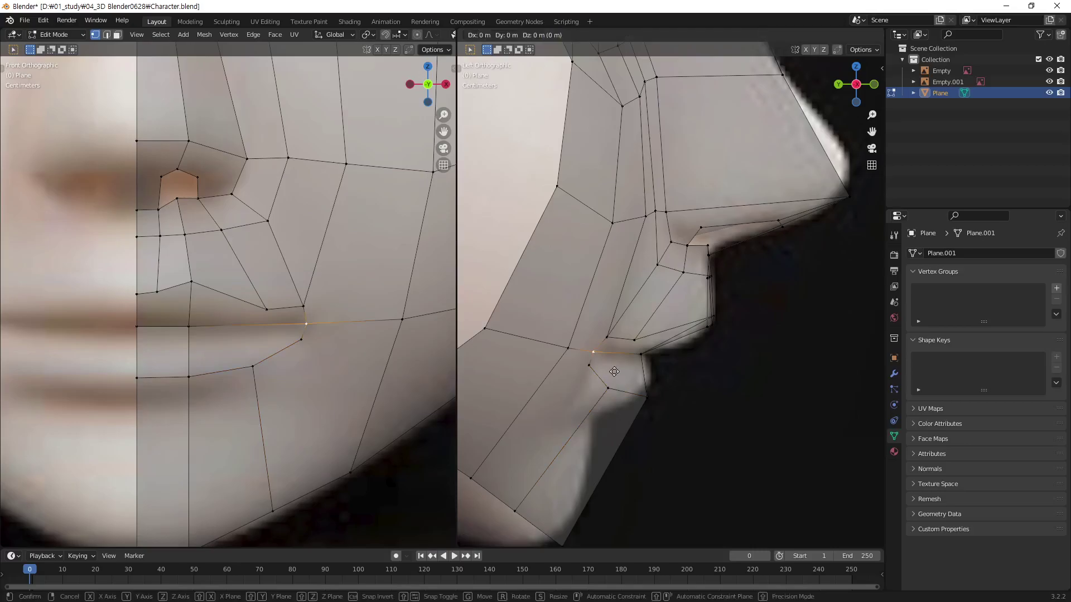
key("y")
left_click(612, 374)
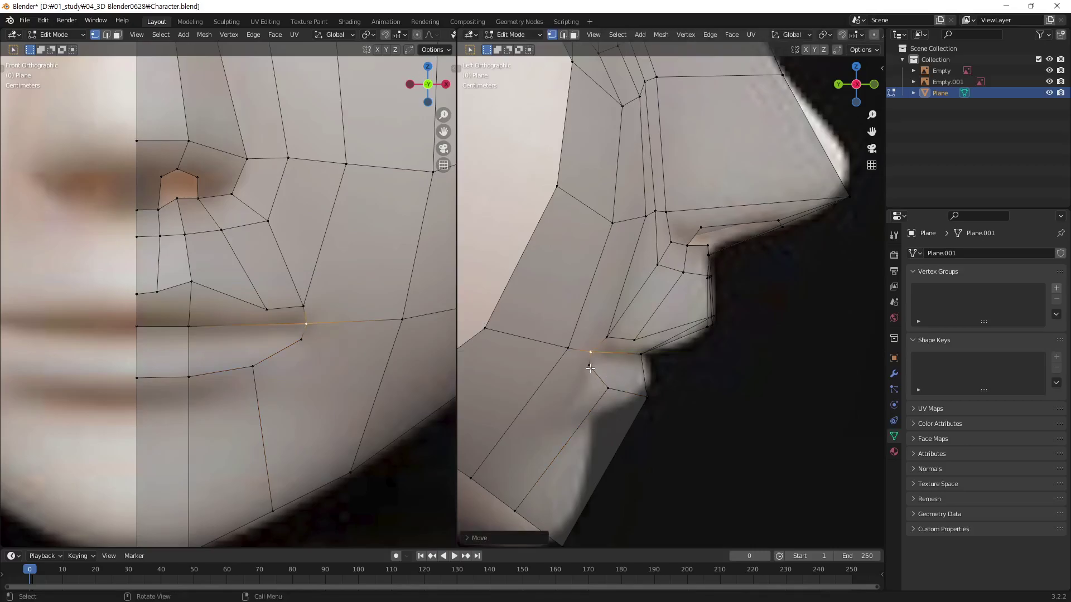
left_click(590, 367)
key("g")
key("y")
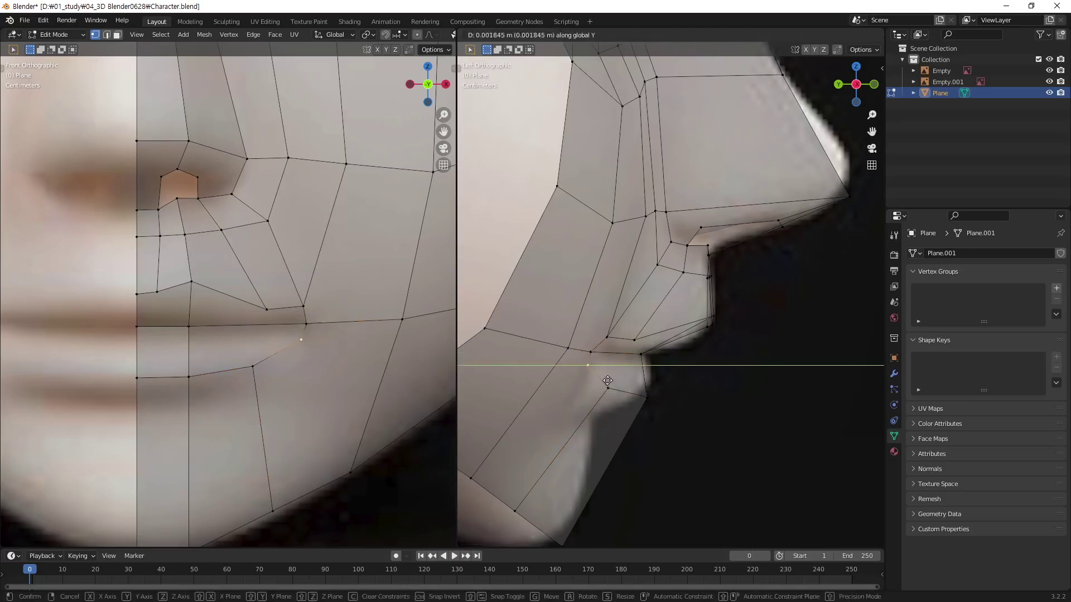
left_click(608, 381)
left_click(729, 399)
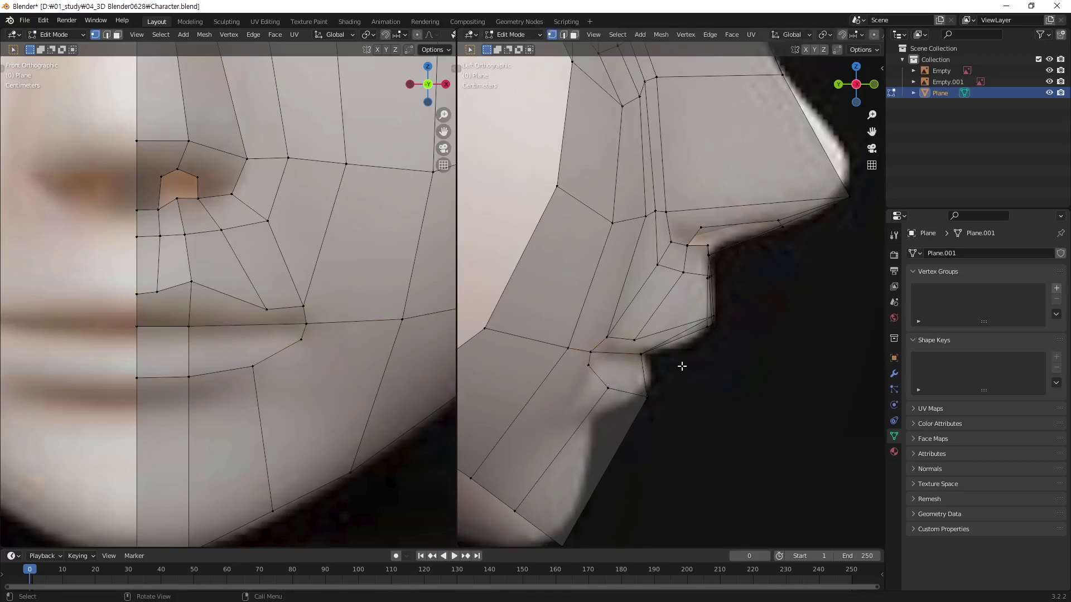
scroll(650, 363, "down", 1)
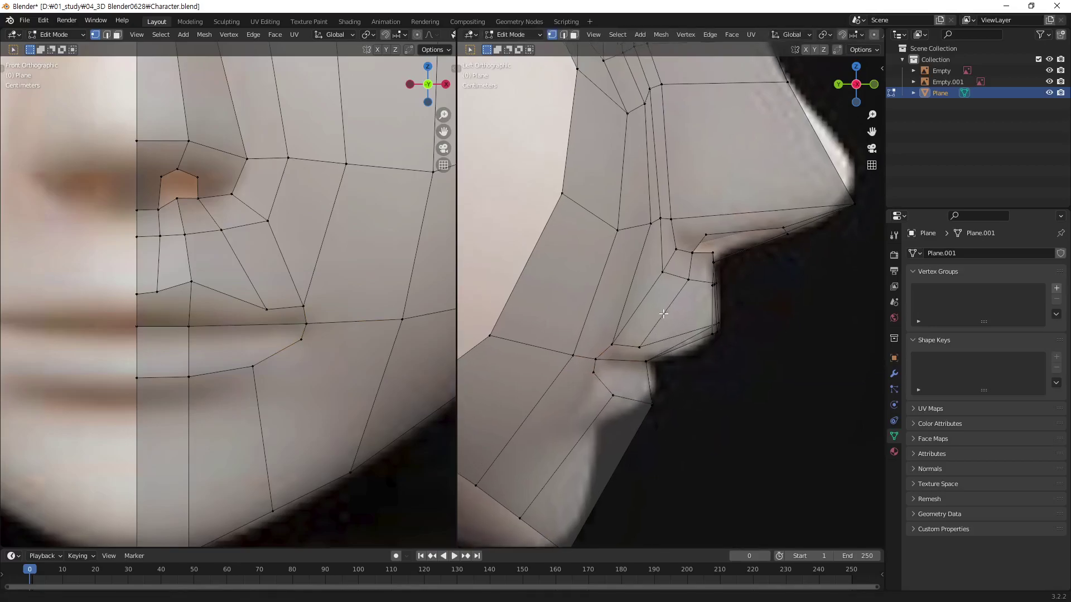
scroll(625, 410, "down", 2)
scroll(641, 368, "up", 1)
scroll(662, 324, "up", 1)
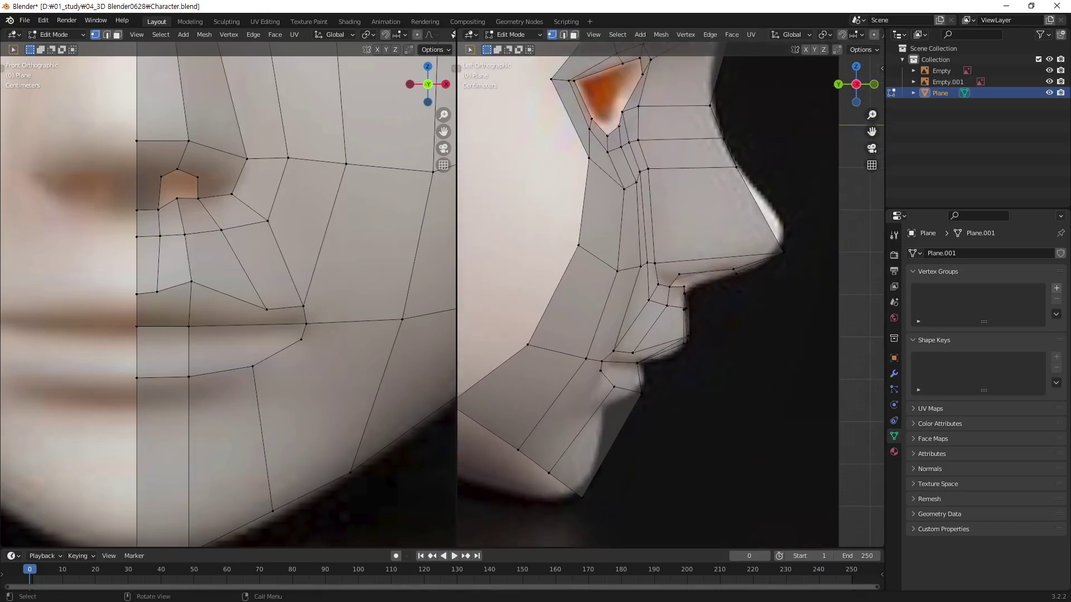
scroll(610, 326, "up", 2)
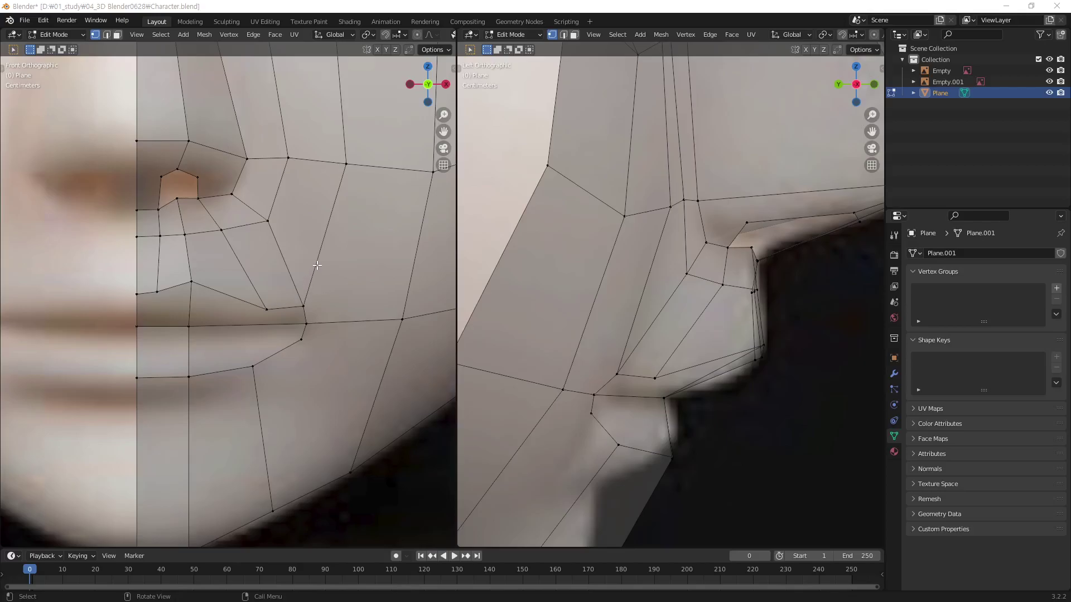
Knife-cut a loop from the centre line above the upper lip, around the corner, under the lower lip.
key("k")
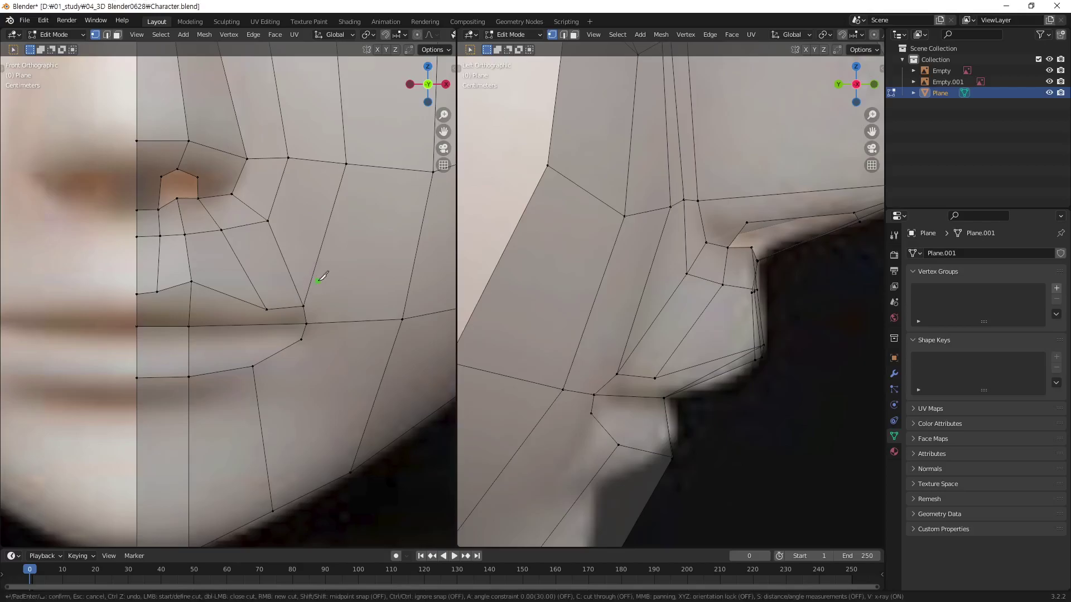
left_click(137, 269)
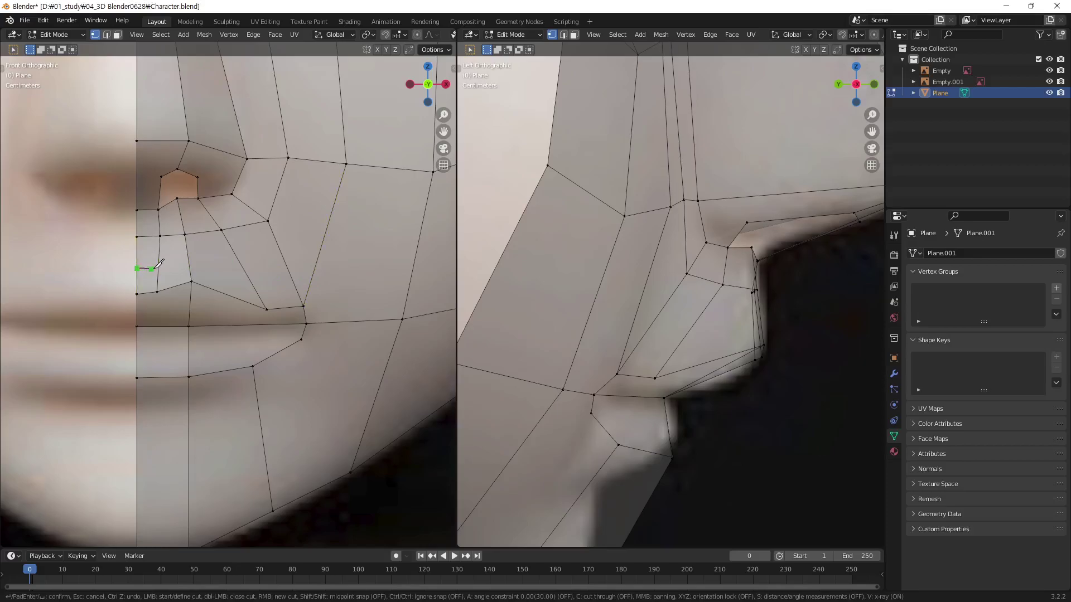
left_click(190, 261)
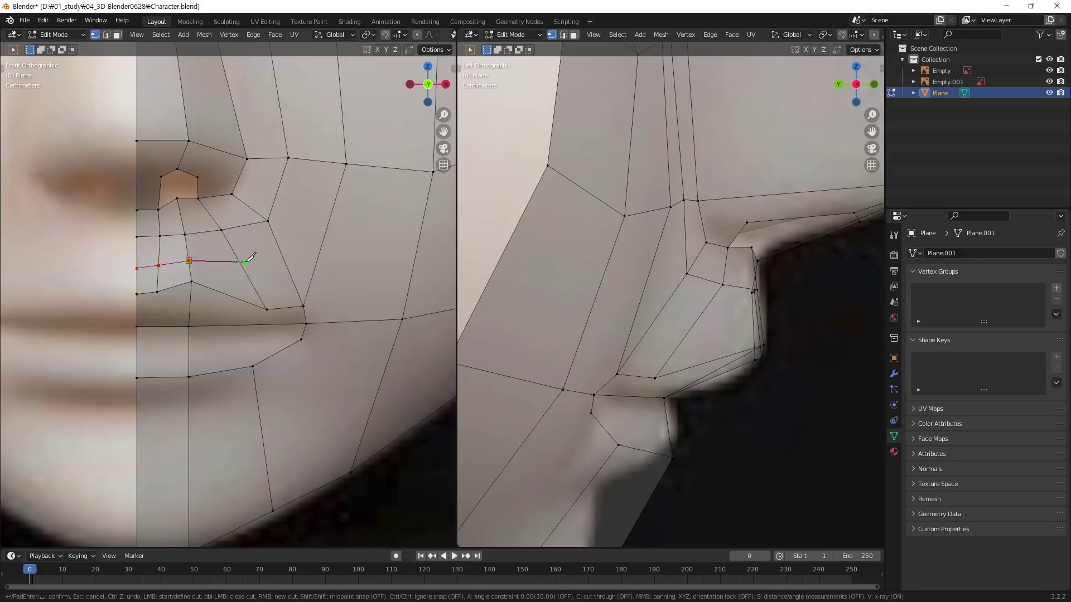
left_click(287, 265)
left_click(316, 262)
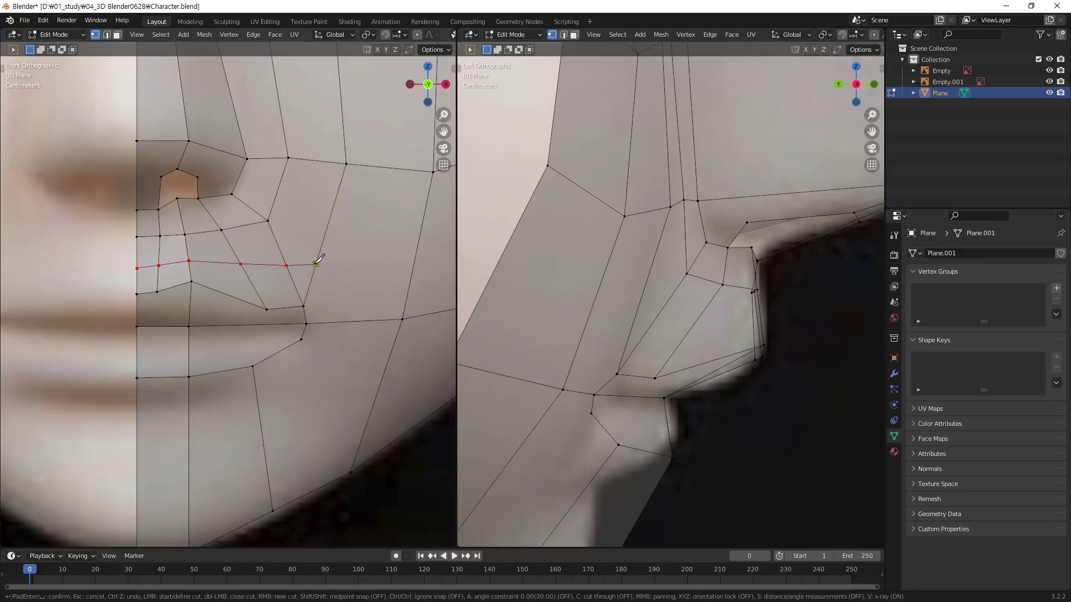
left_click(341, 322)
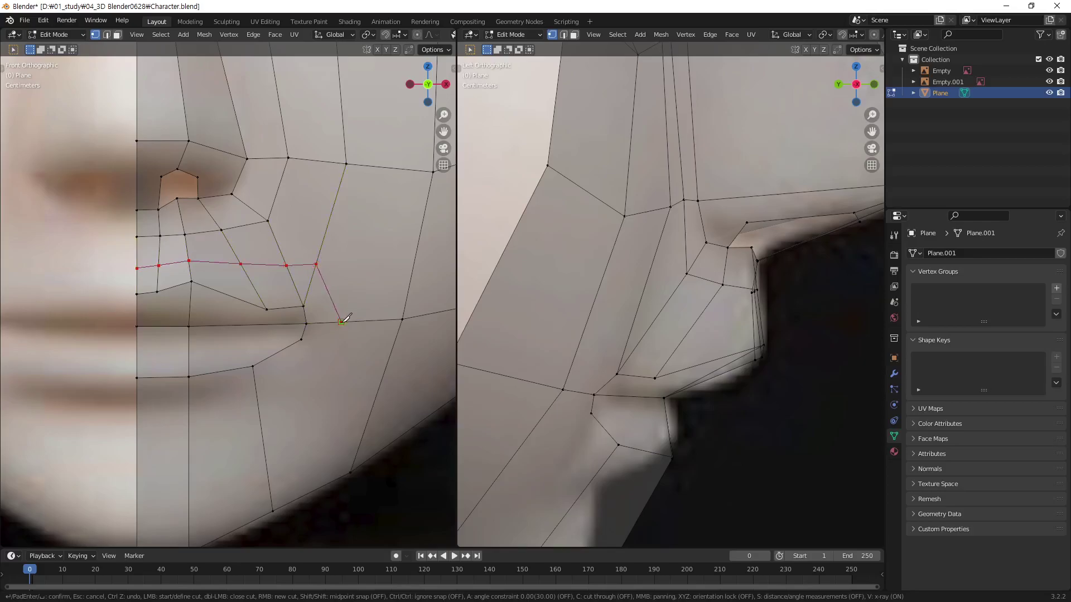
left_click(321, 378)
left_click(258, 399)
left_click(189, 412)
left_click(137, 412)
key("Return")
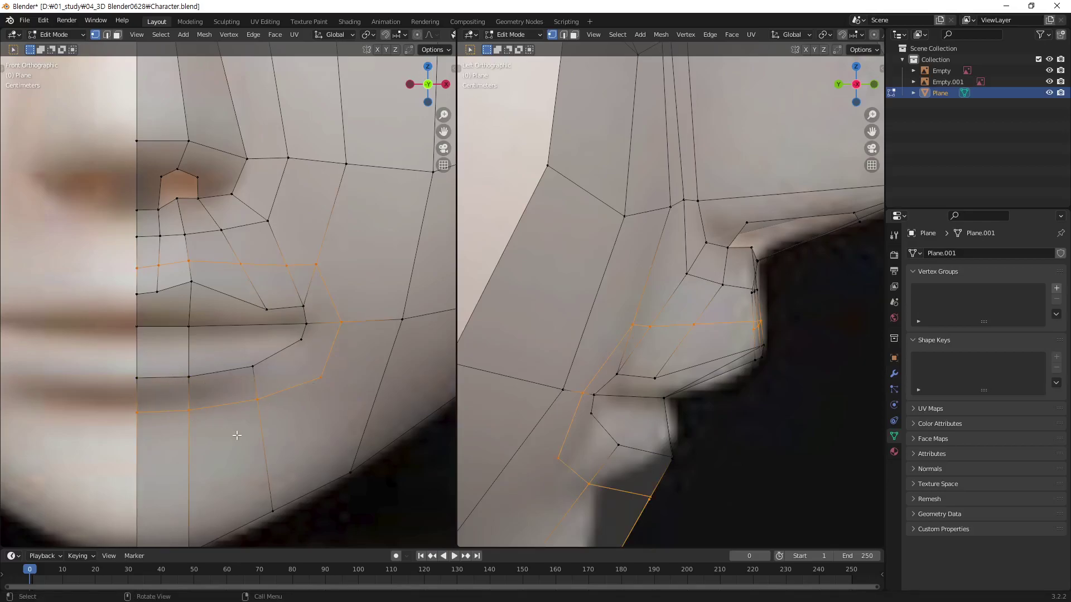
left_click(389, 528)
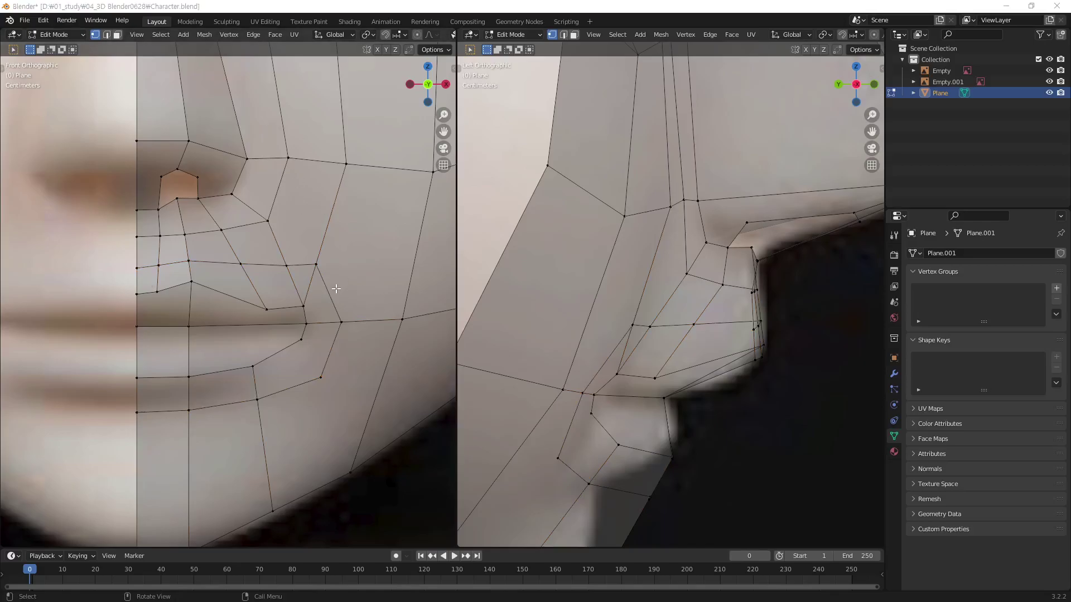
left_click(340, 321)
key("shift+space")
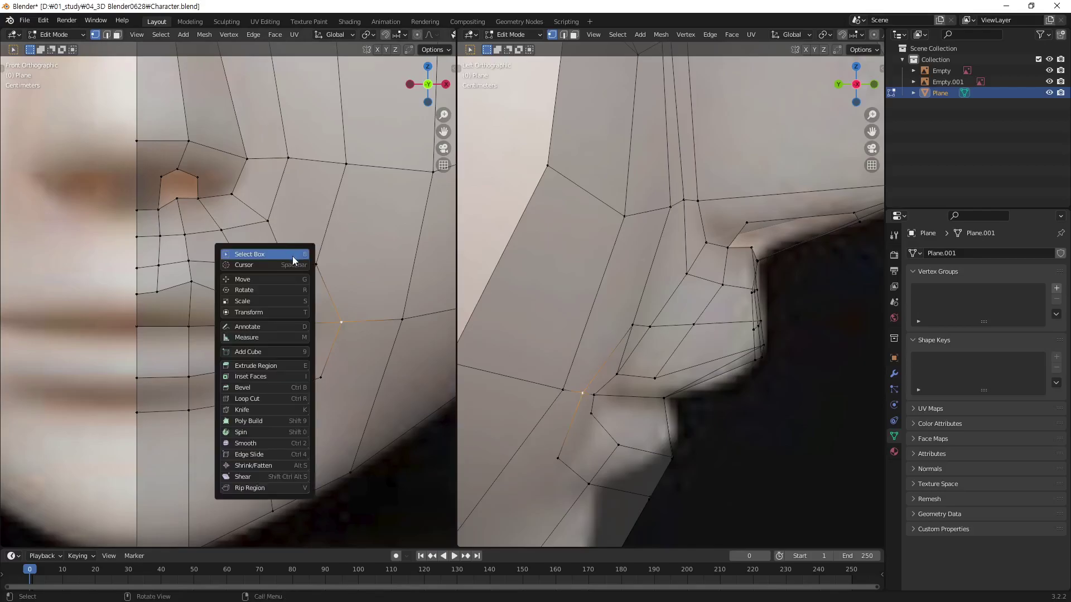
key("d")
left_click_drag(286, 265, 285, 266)
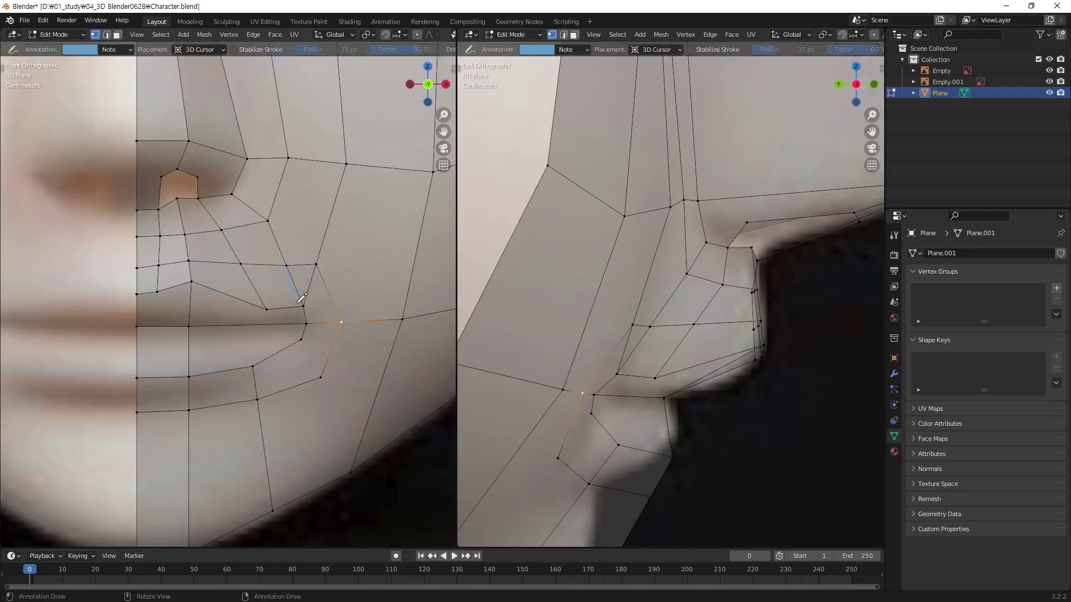
mouse_move(274, 223)
left_mouse_down()
mouse_move(296, 264)
mouse_move(329, 241)
mouse_move(349, 164)
mouse_move(290, 157)
mouse_move(268, 221)
left_mouse_up()
left_click_drag(148, 120, 169, 155)
left_click_drag(289, 262, 319, 256)
left_click(128, 50)
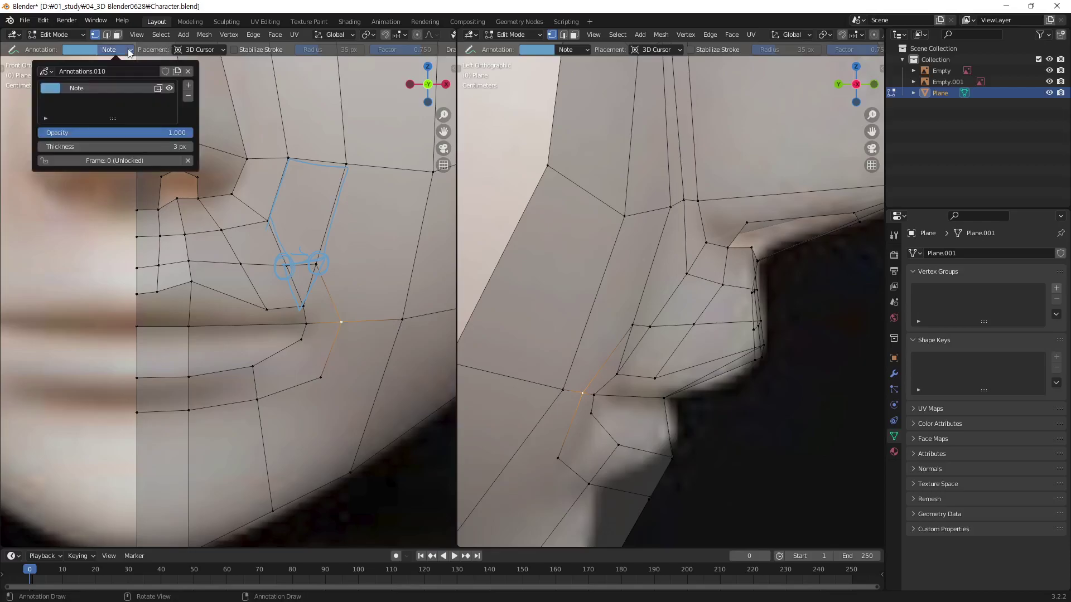
left_click(188, 71)
key("w")
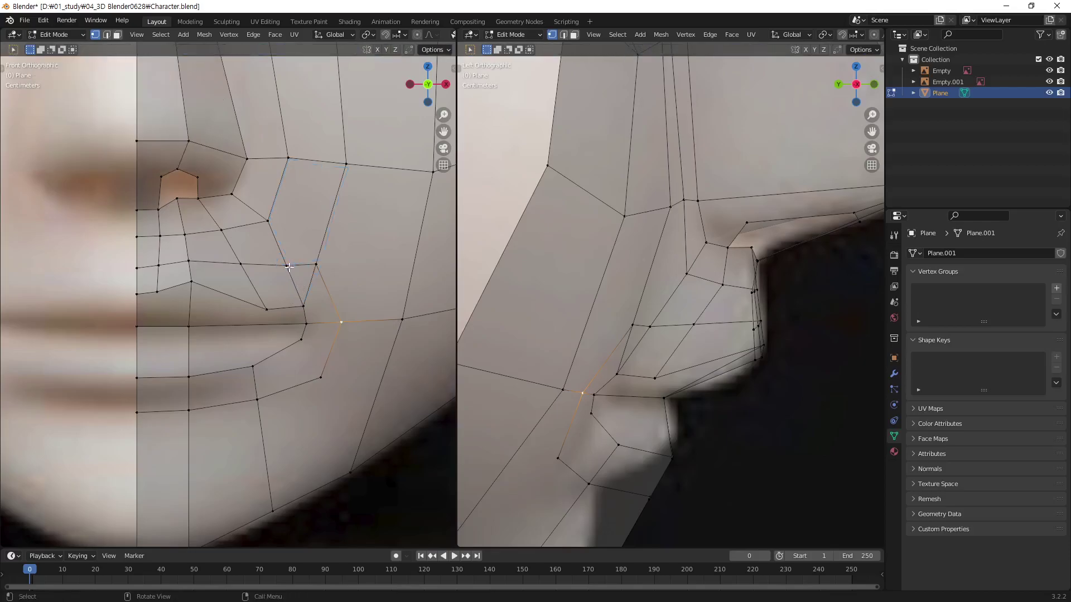
Merge the two vertices beside the mouth corner at their centre.
left_click(288, 266)
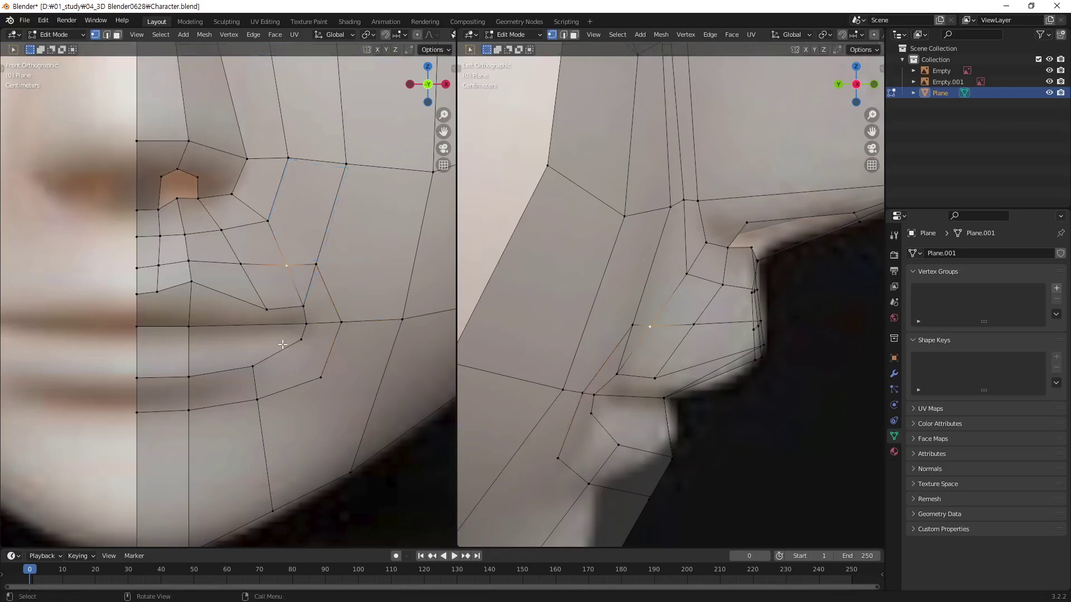
left_click(316, 265, "shift")
key("m")
key("m")
left_click(736, 256)
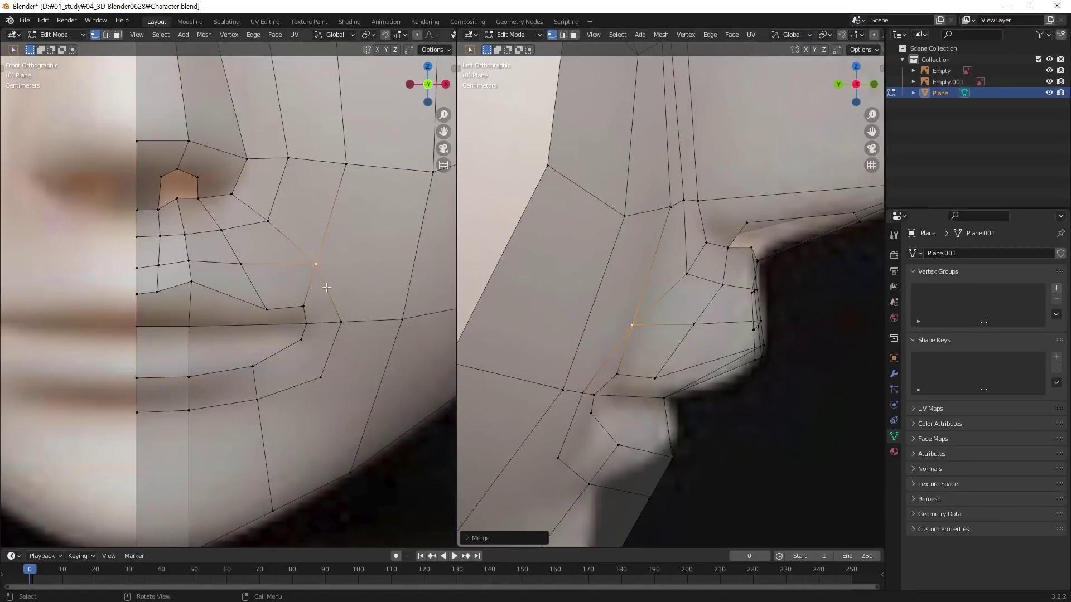
left_click(316, 264)
Reposition the merged vertex and the vertex above the mouth corner.
key("g")
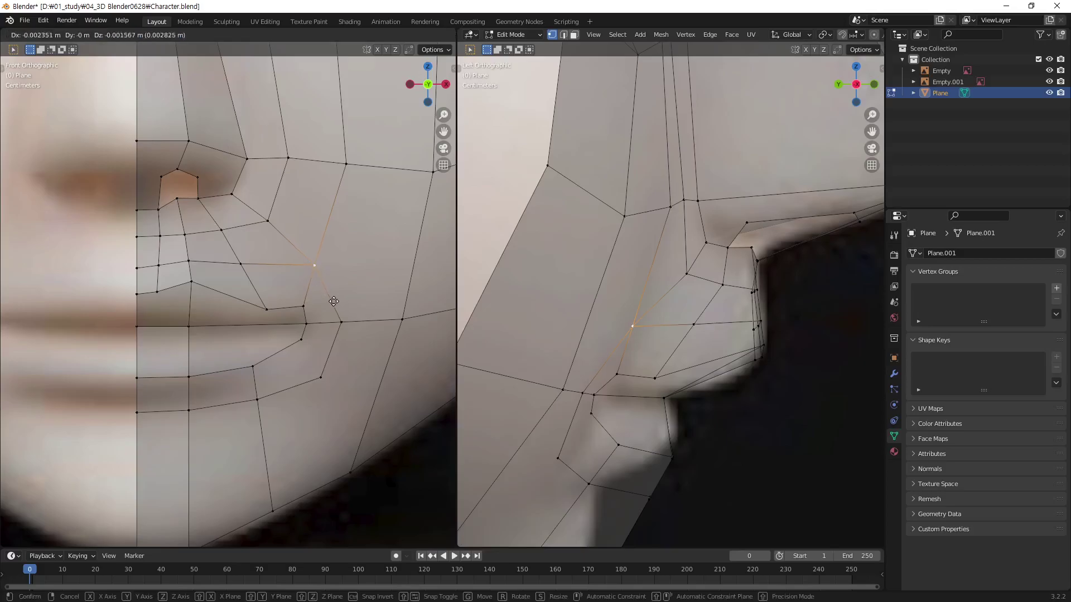
left_click(331, 313)
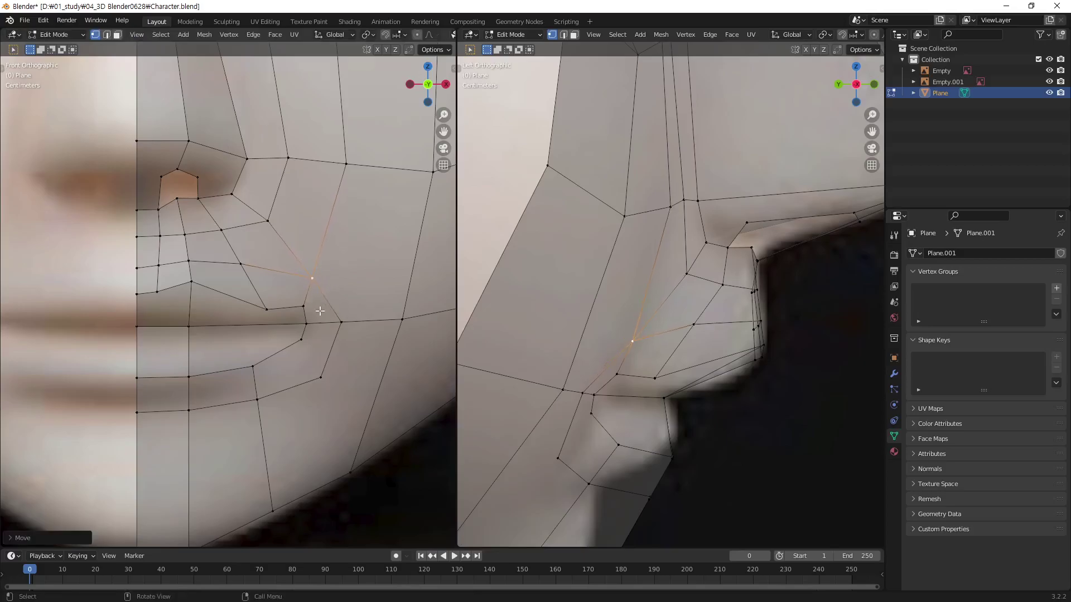
key("g")
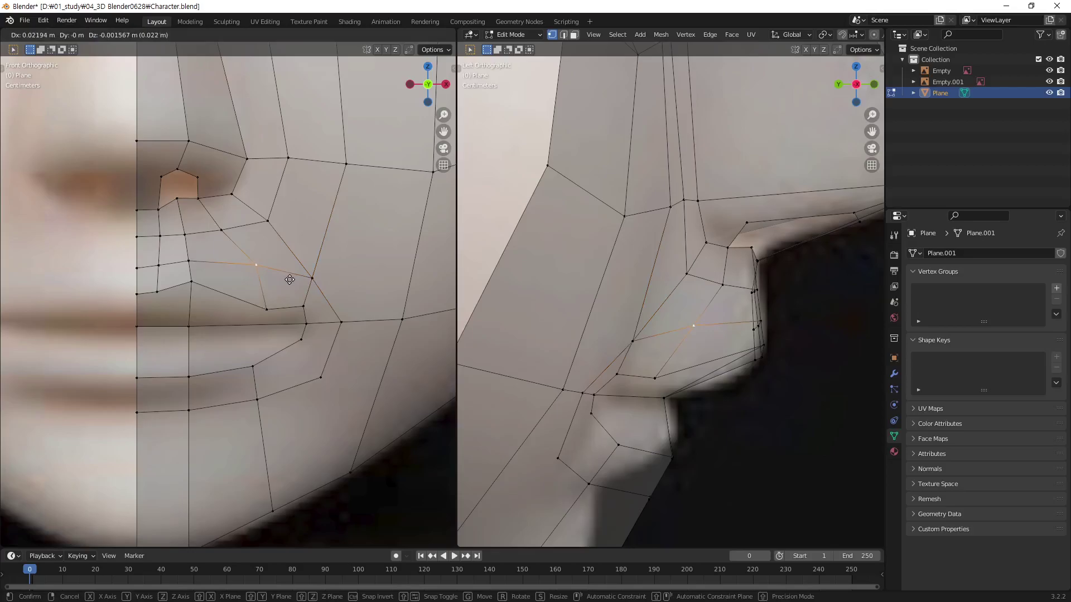
left_click(286, 270)
key("g")
left_click(252, 232)
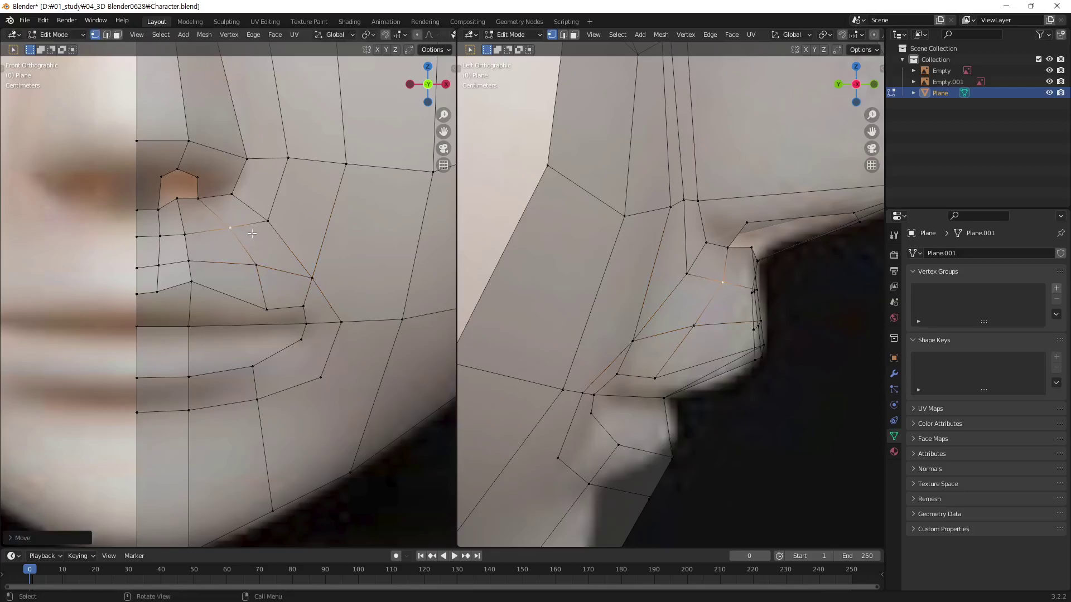
key("g")
left_click(335, 276)
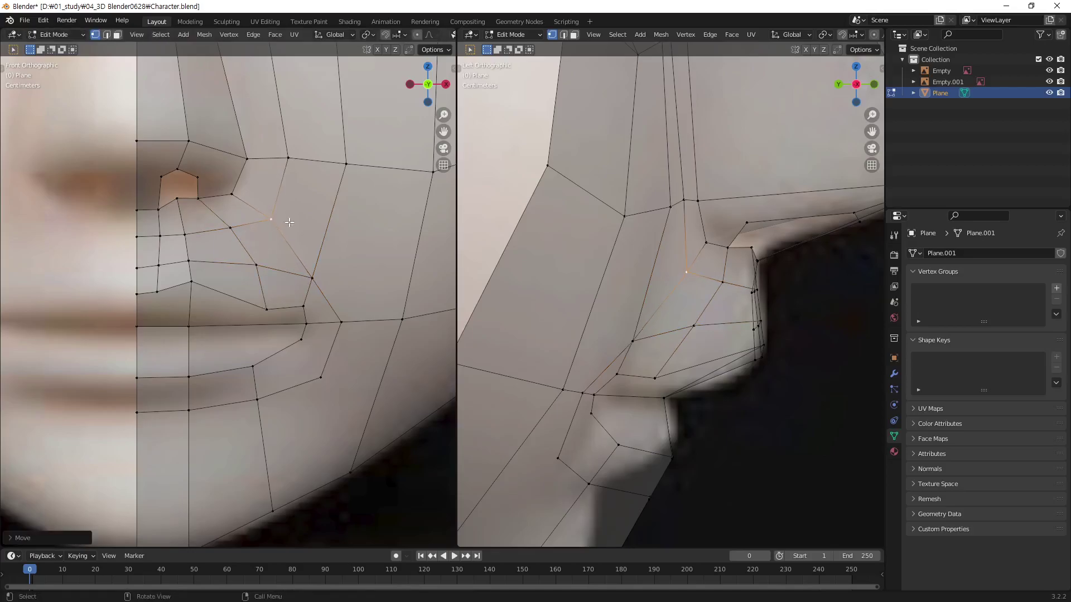
key("g")
left_click(326, 271)
Nudge the mouth-corner vertex and the vertex below it closer to the lower lip.
left_click(342, 325)
key("g")
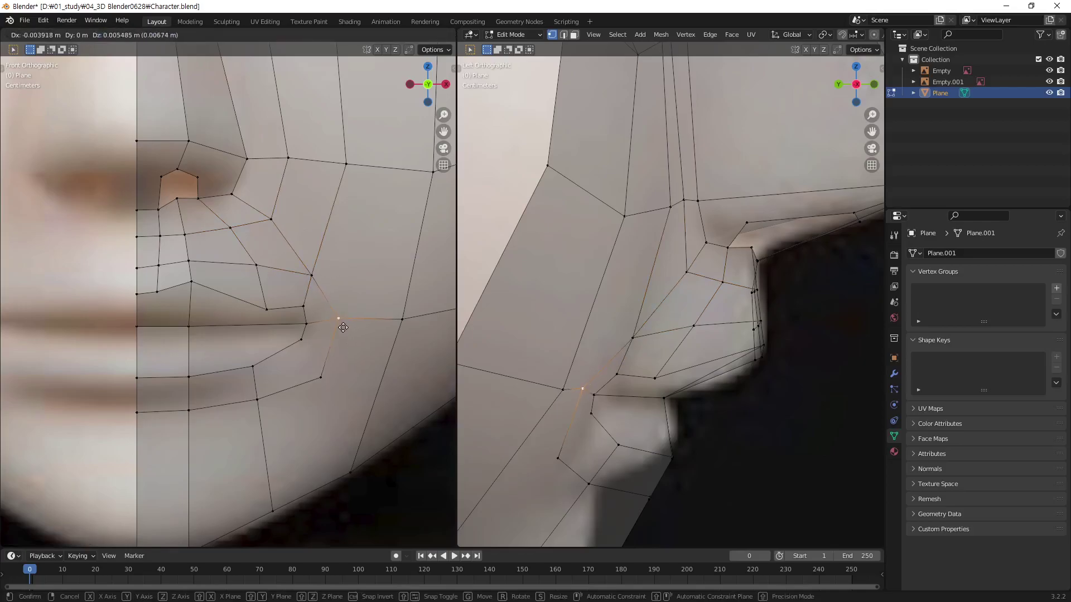
left_click(340, 324)
left_click(322, 377)
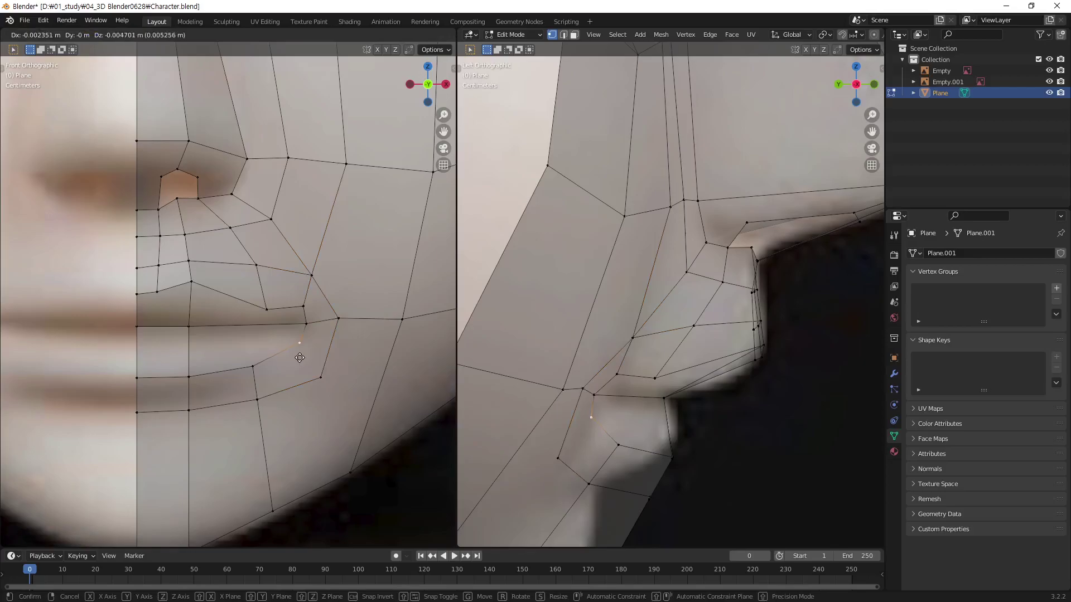
key("g")
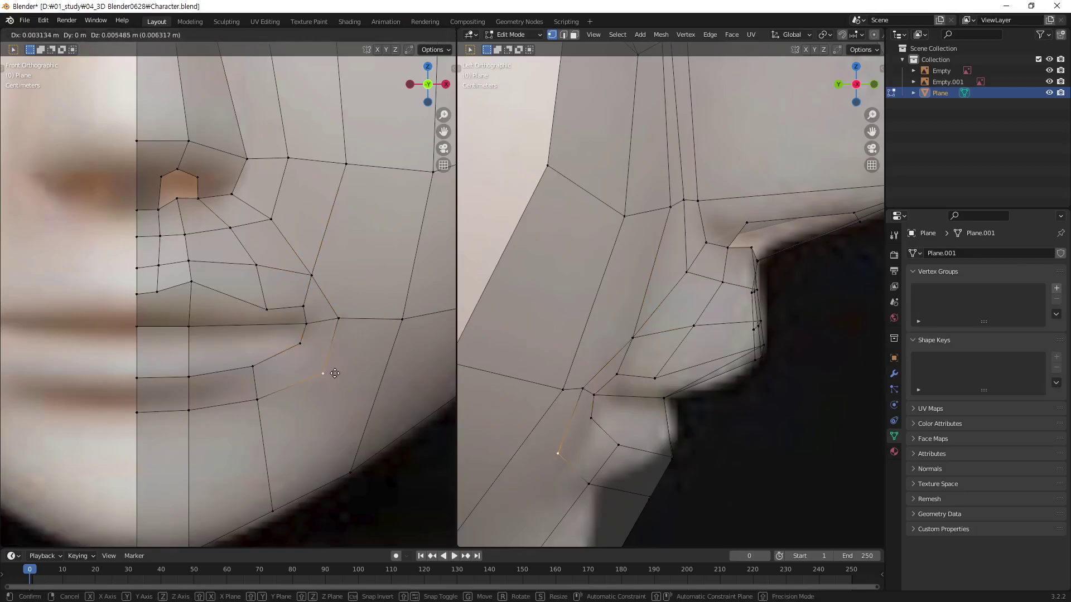
left_click(331, 369)
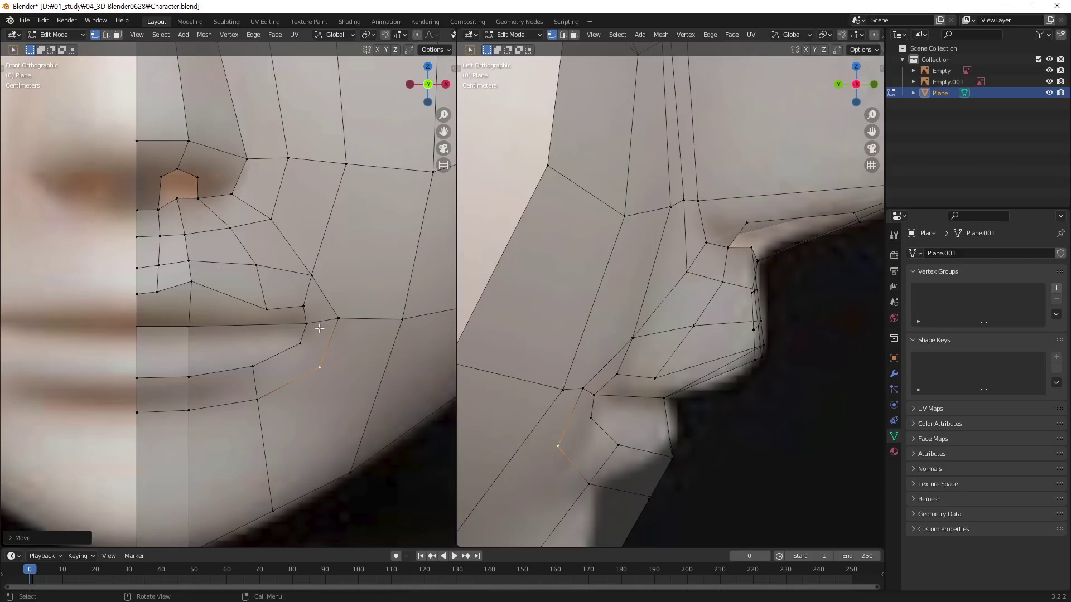
left_click(425, 486)
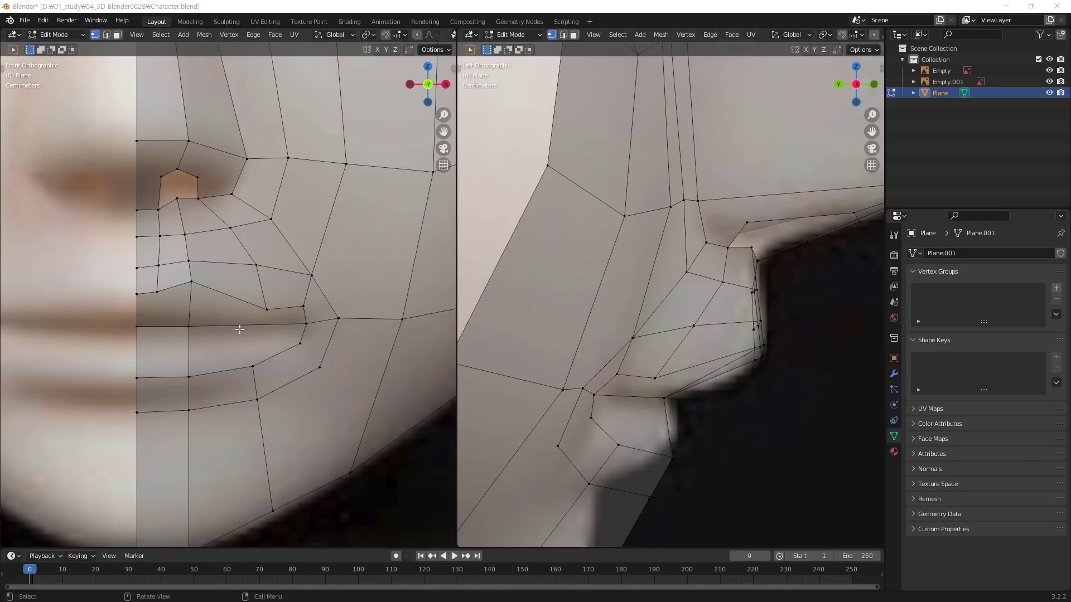
Knife-cut along the upper lip line to the corner and back along the lower lip to the centre.
left_click(299, 344)
scroll(313, 324, "up", 2)
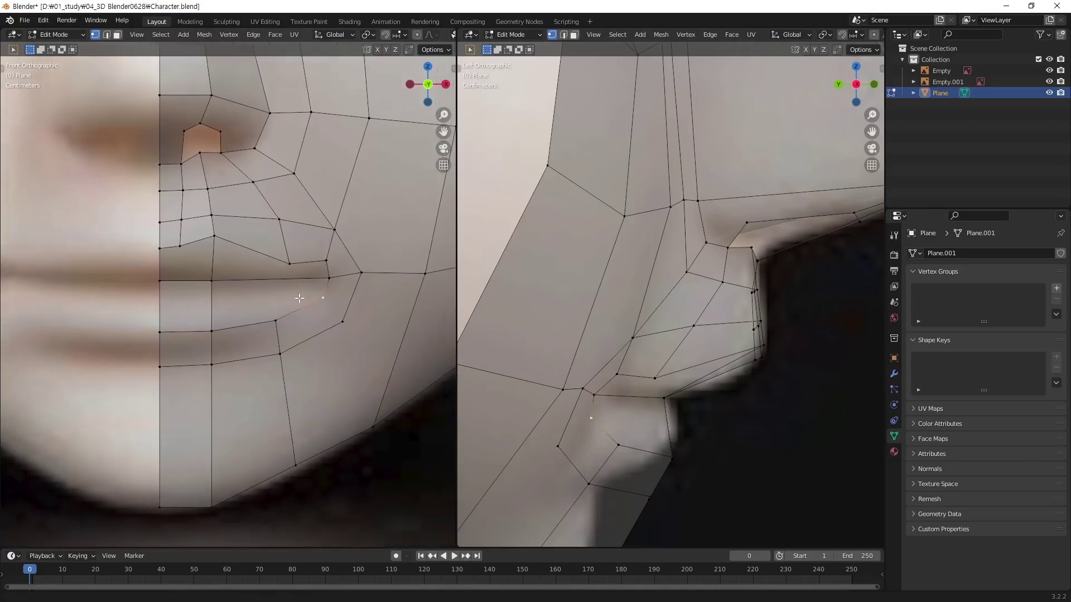
scroll(334, 290, "up", 1)
scroll(352, 265, "up", 1)
scroll(334, 301, "down", 1)
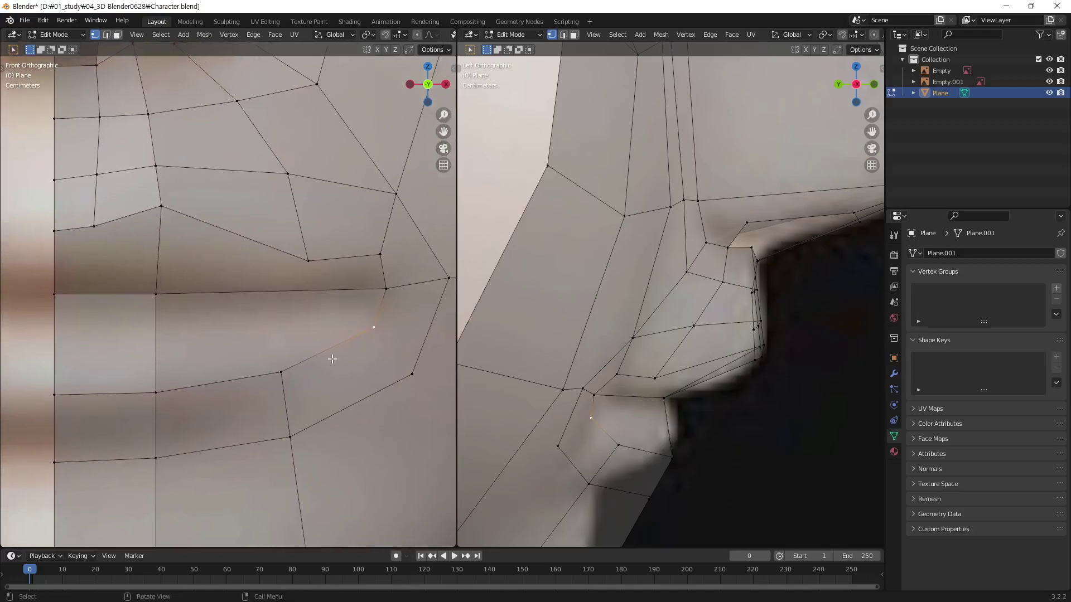
scroll(283, 313, "up", 1)
scroll(285, 330, "up", 1)
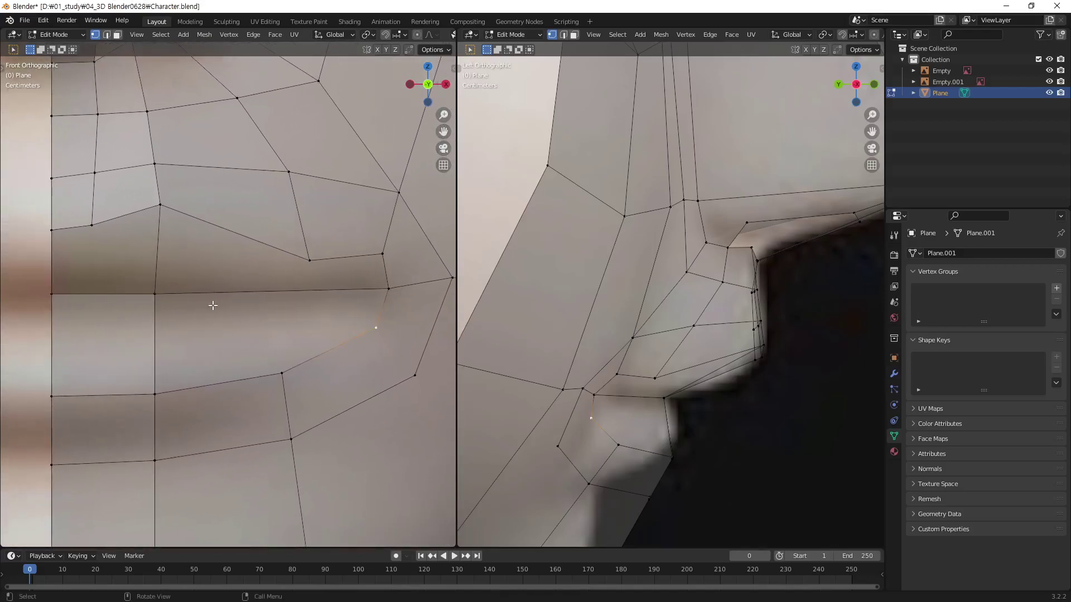
key("k")
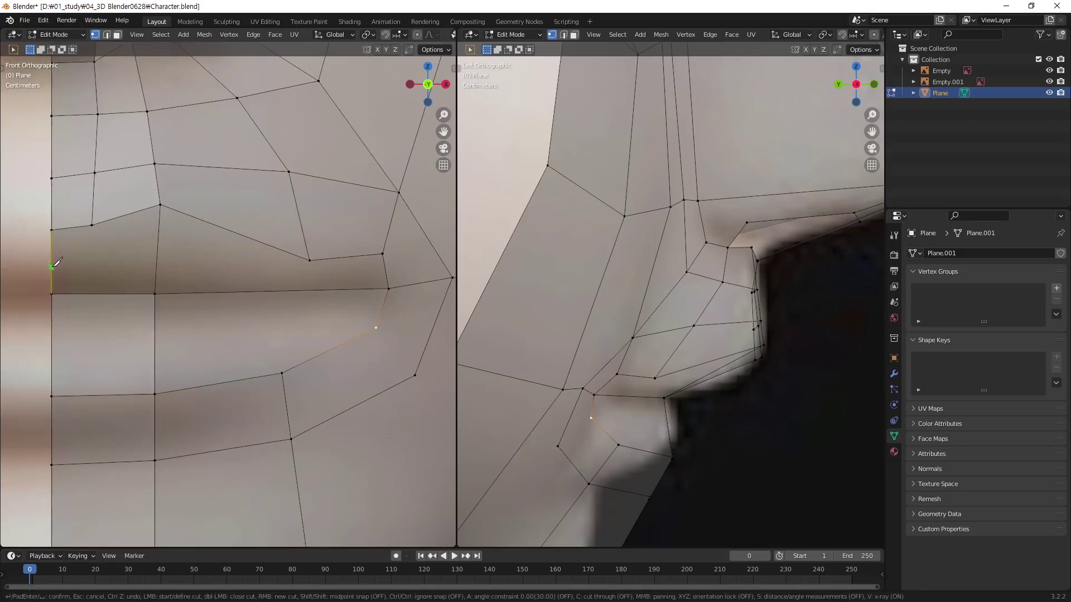
left_click(52, 268)
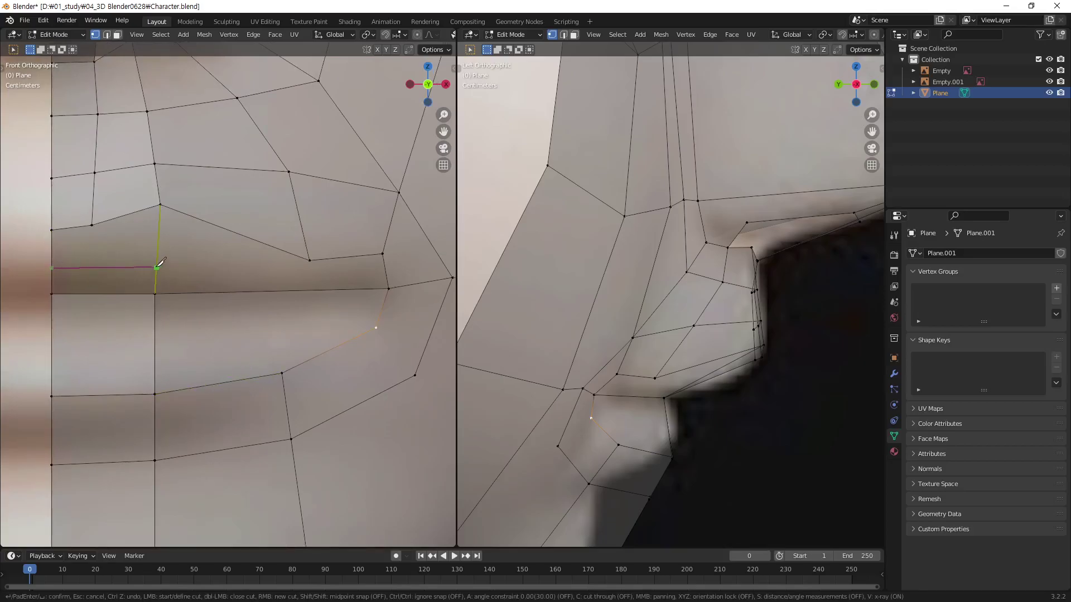
left_click(156, 266)
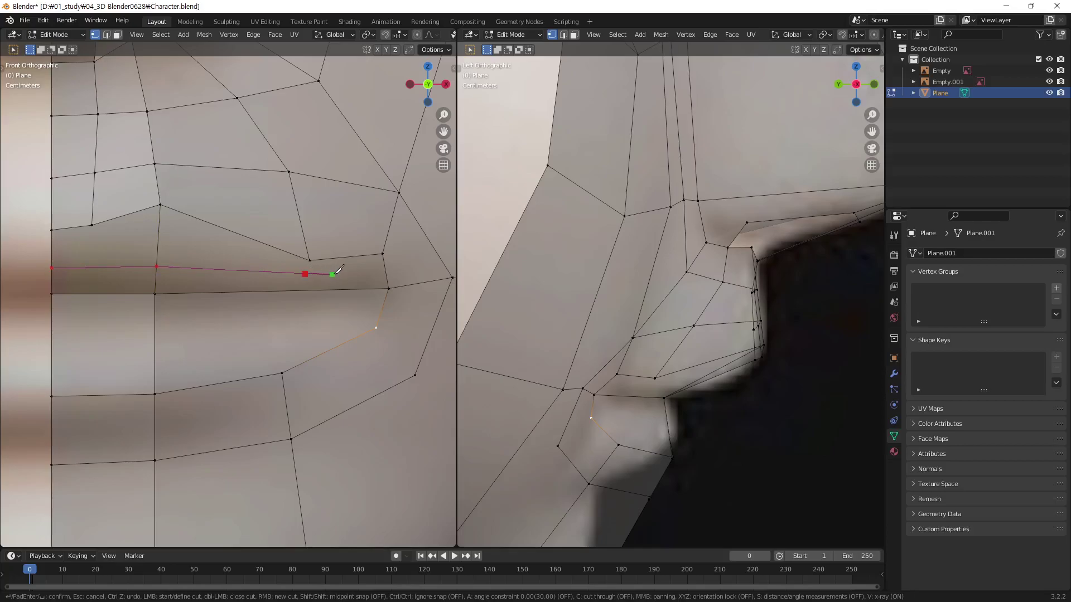
left_click(364, 275)
left_click(364, 305)
left_click(275, 330)
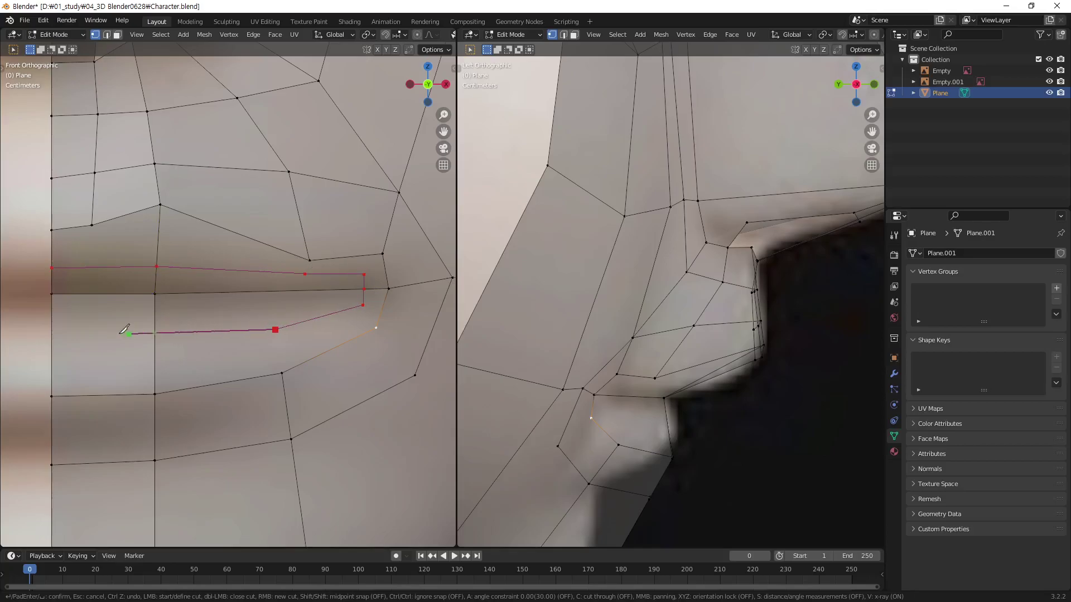
left_click(51, 336)
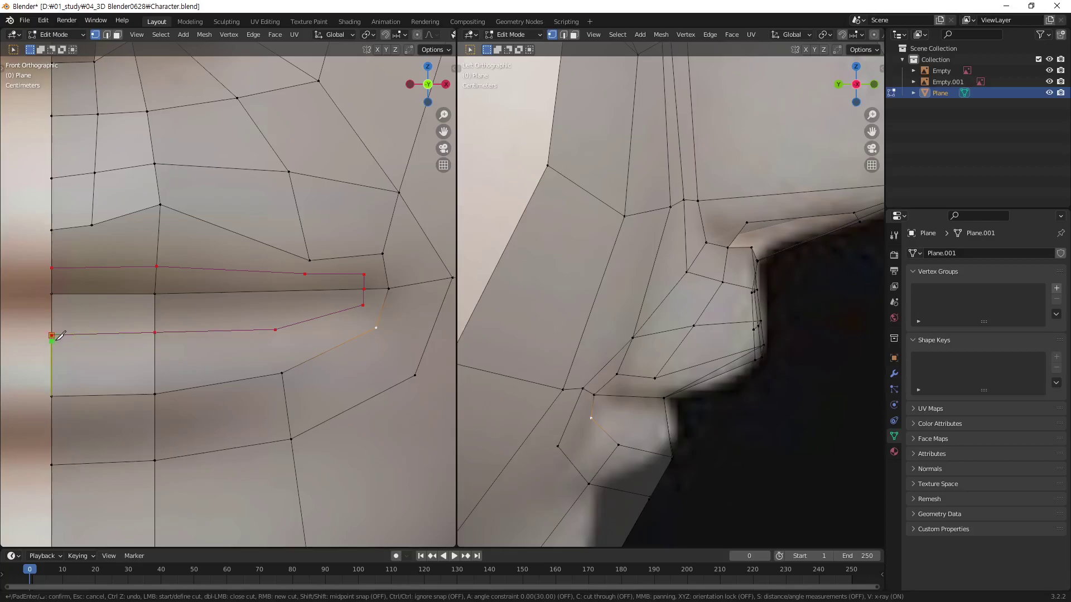
key("Return")
left_click(24, 435)
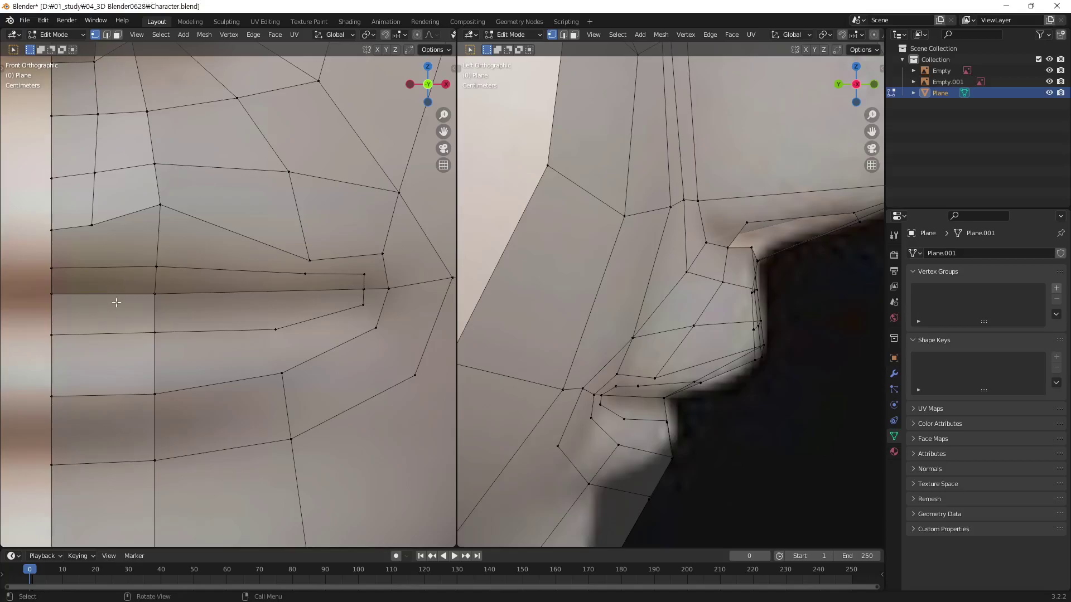
In face mode, box-select the thin faces between the lips and delete them.
key("3")
left_click_drag(90, 274, 283, 320)
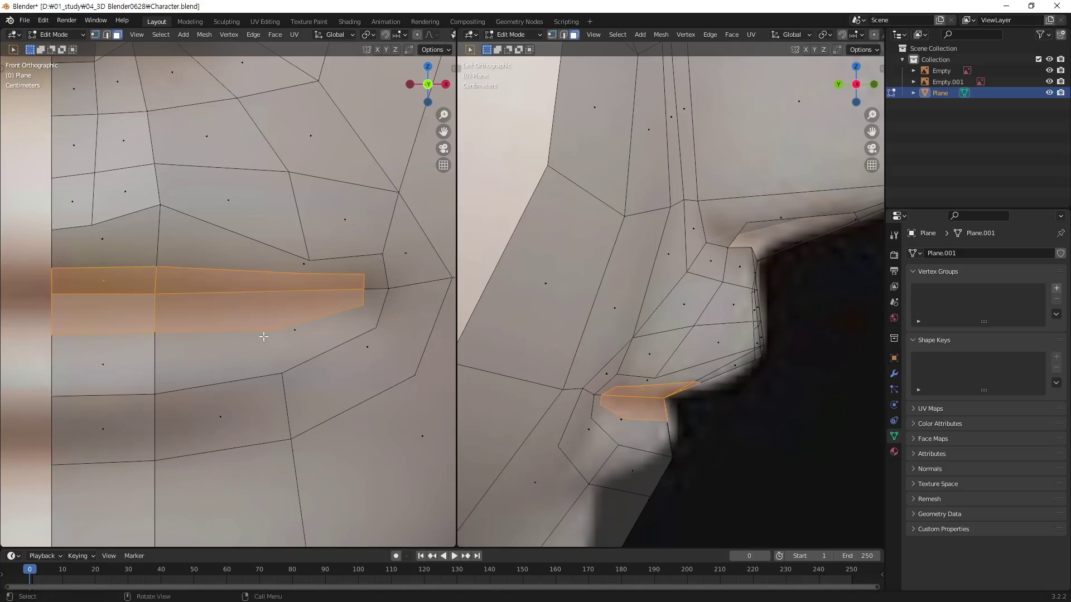
key("x")
left_click(249, 341)
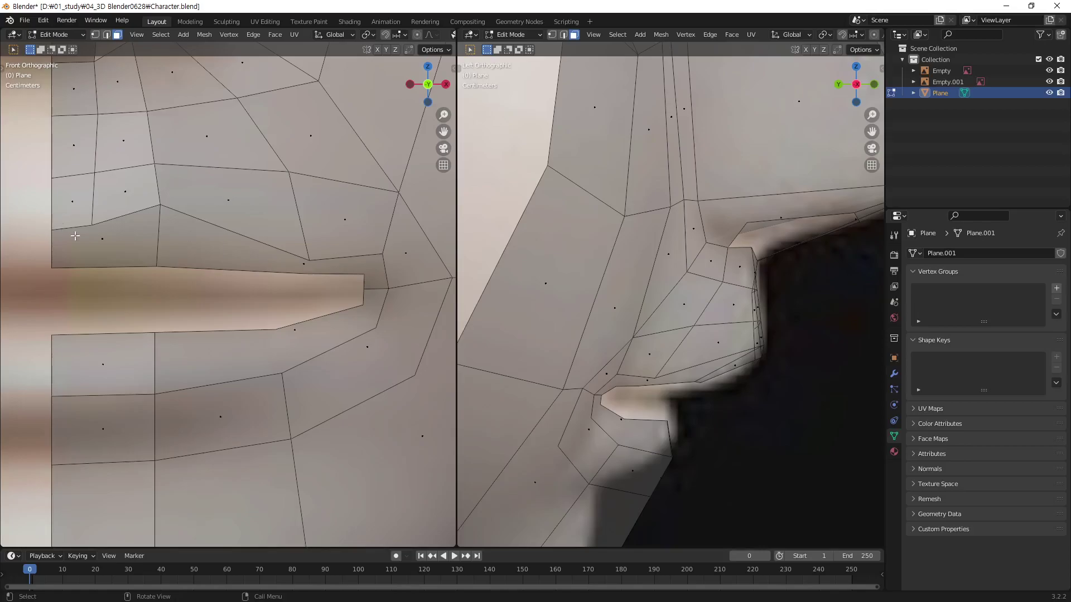
key("k")
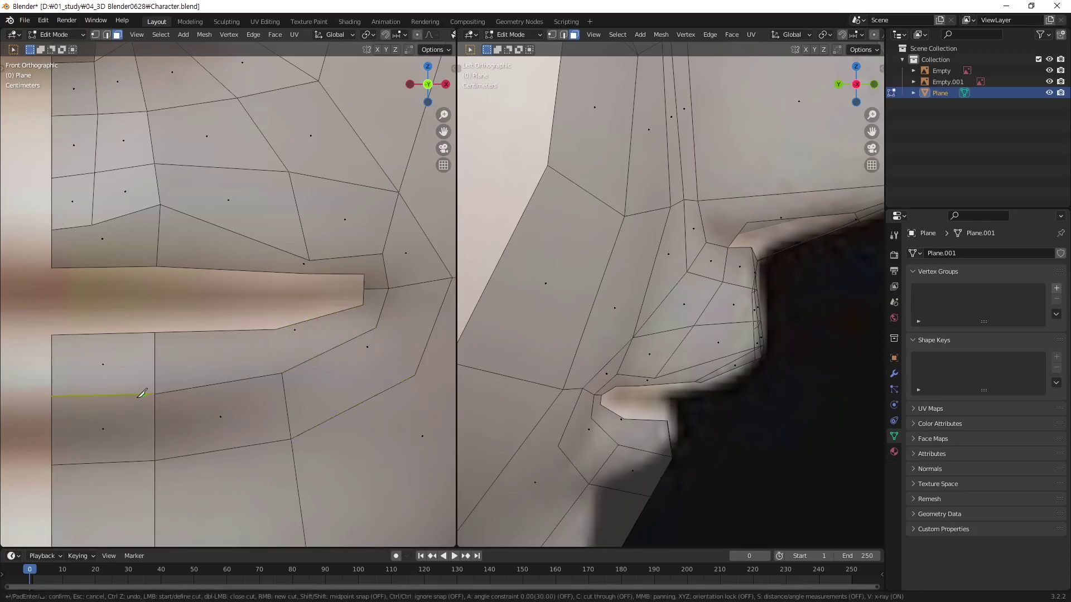
Knife-cut two short vertical edges across the lip faces beside the lip gap.
left_click(92, 225)
left_click(90, 268)
key("Return")
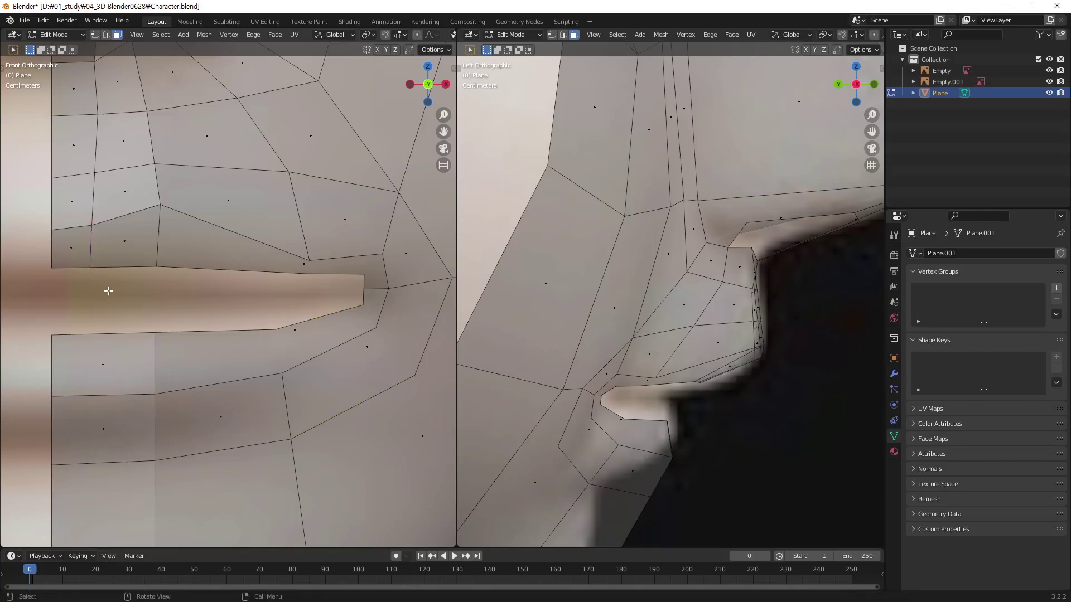
key("k")
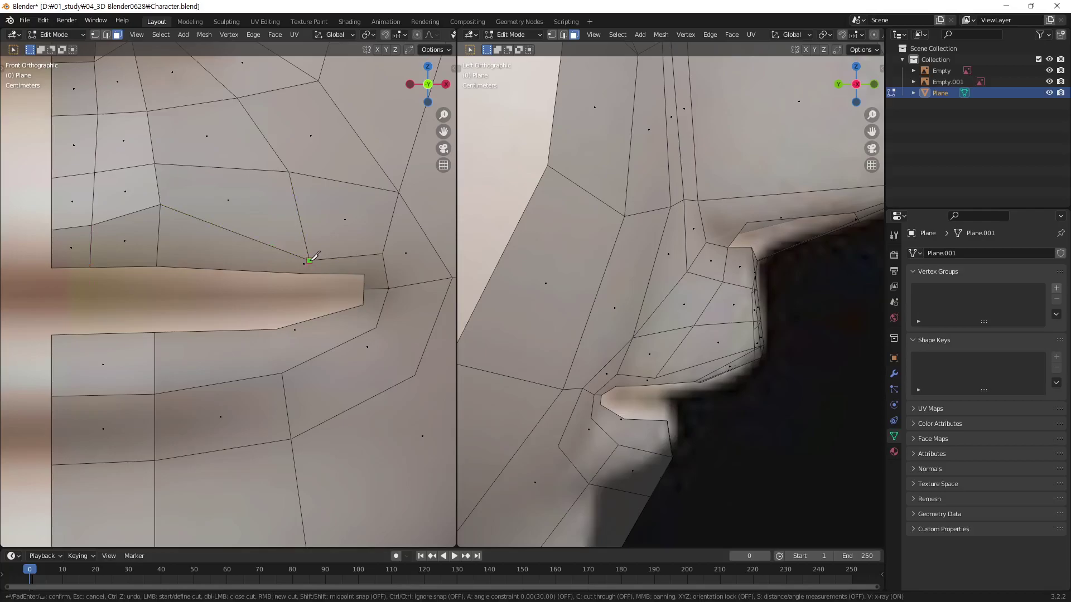
left_click(309, 260)
left_click(305, 272)
key("Return")
Cut an edge from the upper-lip corner vertex to the vertex beyond the mouth corner.
key("k")
left_click(382, 254)
key("Escape")
key("k")
left_click(365, 273)
left_click(382, 255)
key("Return")
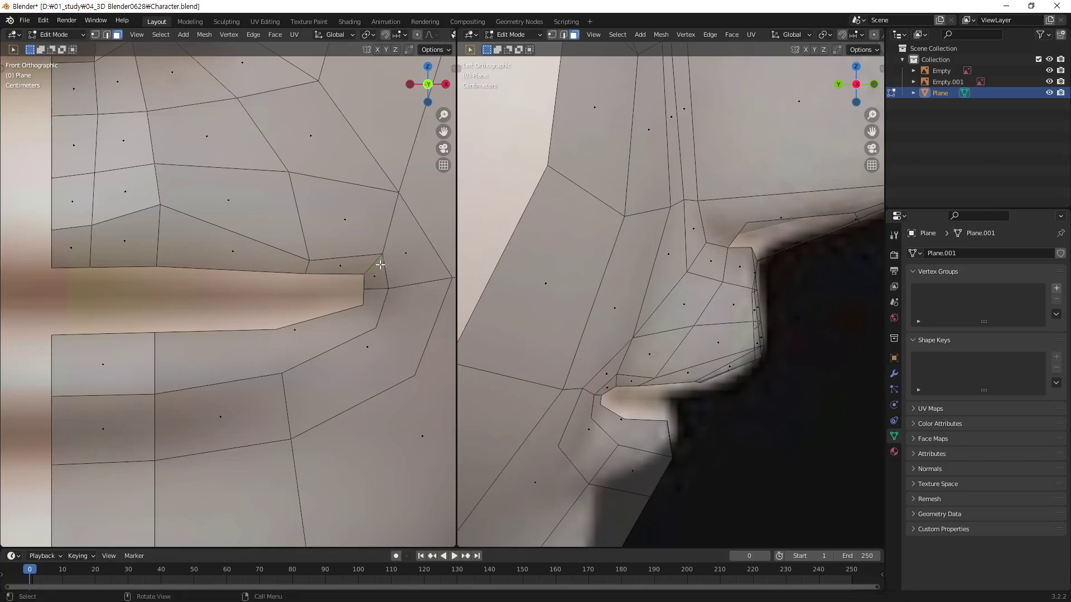
Cut a diagonal edge from the lower-lip corner vertex down the cheek toward the chin.
key("k")
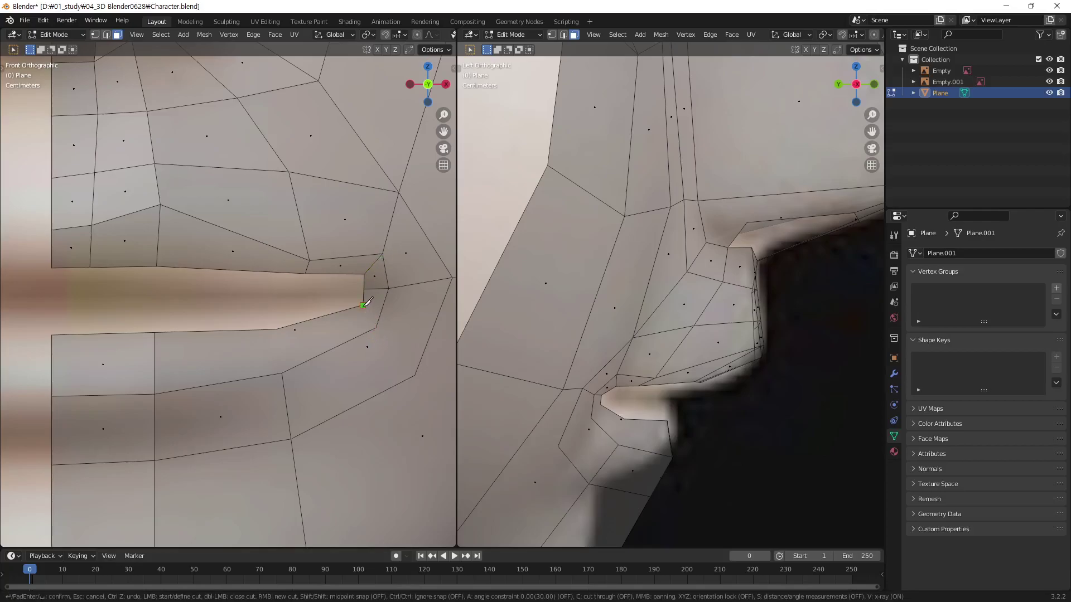
left_click(363, 305)
left_click(378, 326)
left_click(414, 375)
key("Return")
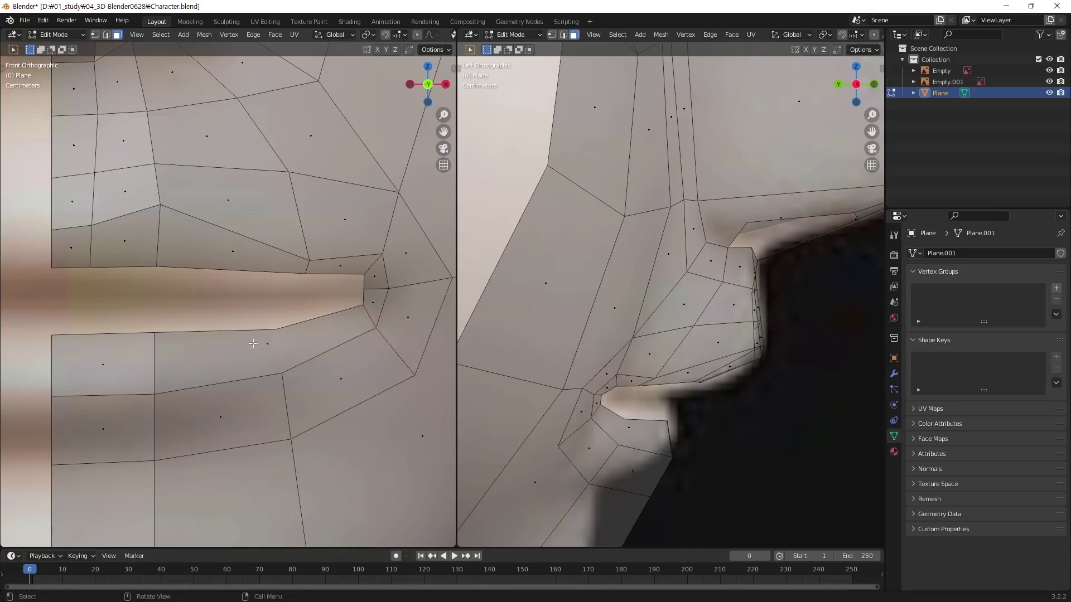
Cut a straight vertical edge from the lower-lip vertex up to the edge above.
key("k")
left_click(282, 373)
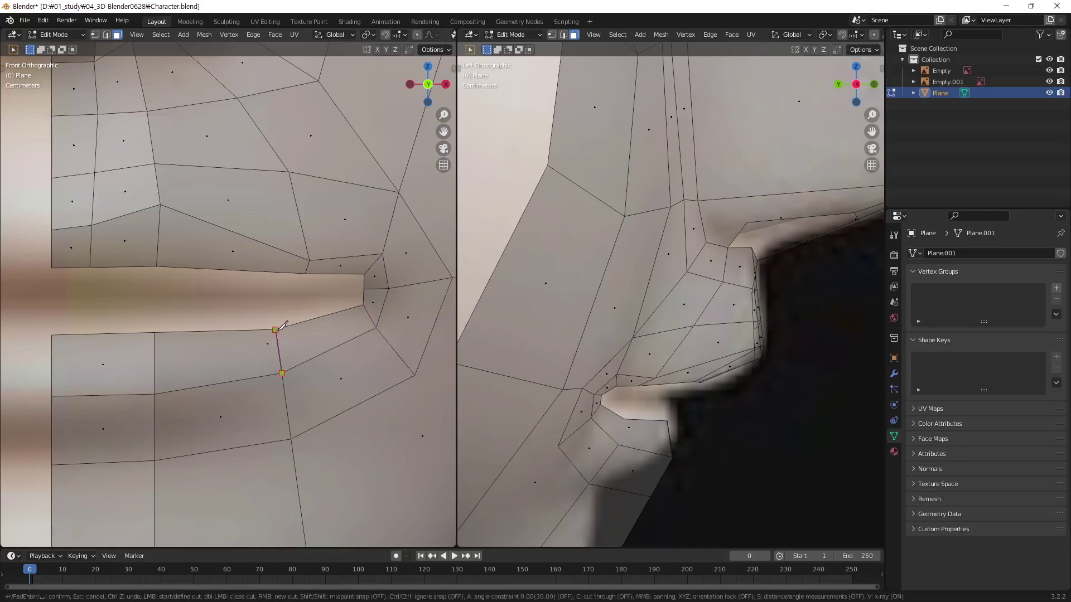
left_click(282, 324)
key("Return")
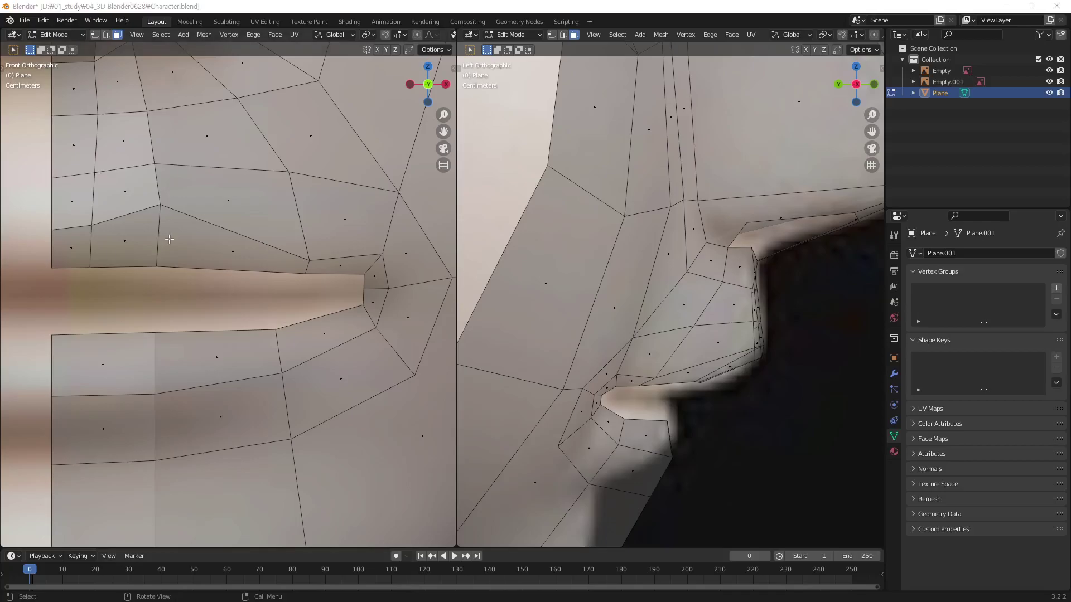
In vertex select mode, reposition the mouth-corner and upper-lip corner vertices.
left_click(363, 323)
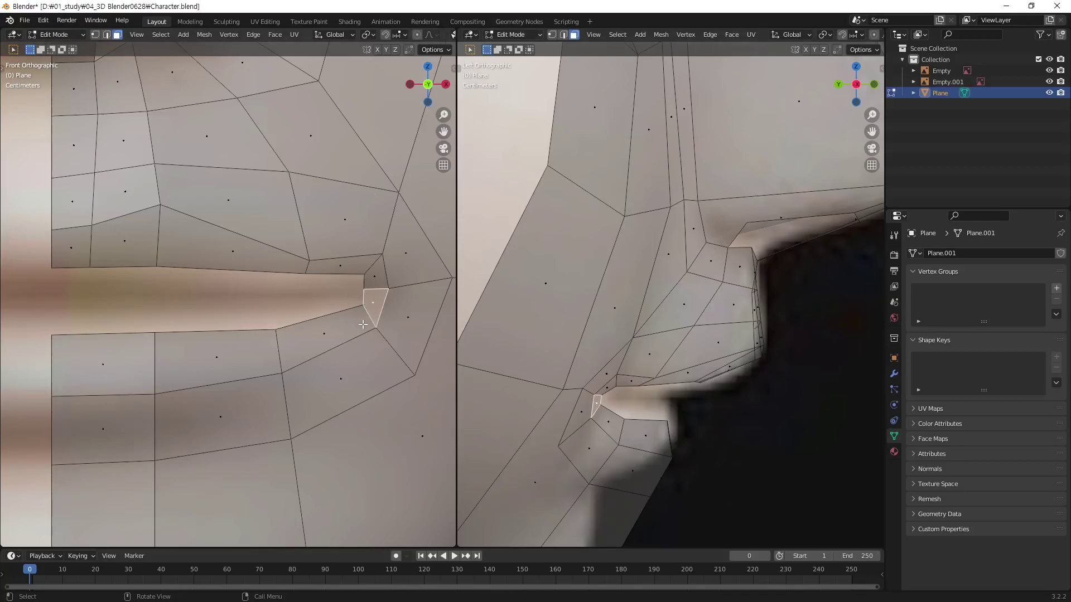
left_click(343, 293)
key("1")
left_click(362, 305)
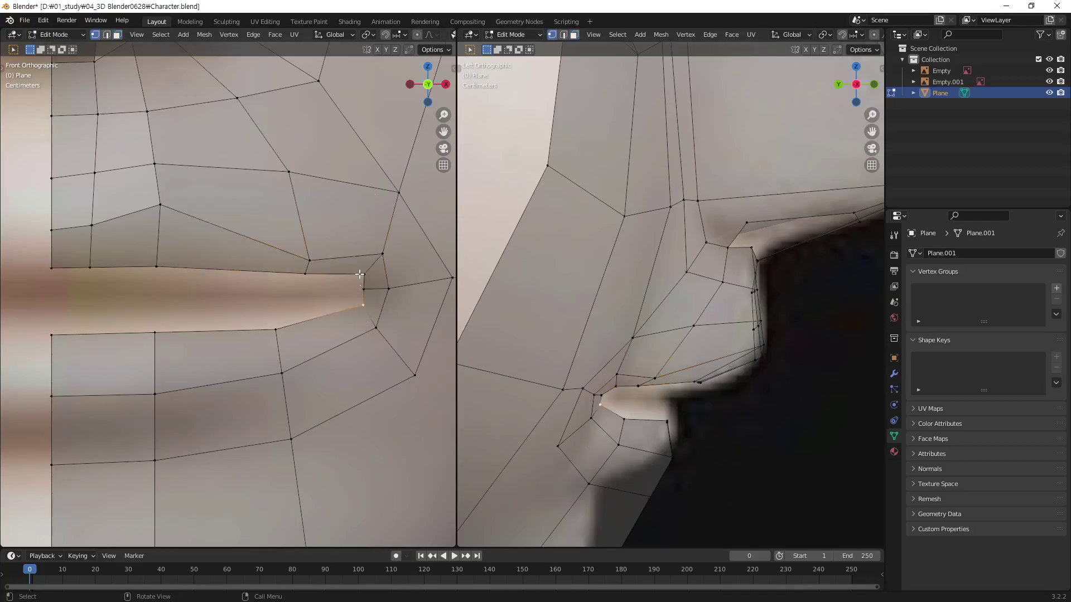
key("g")
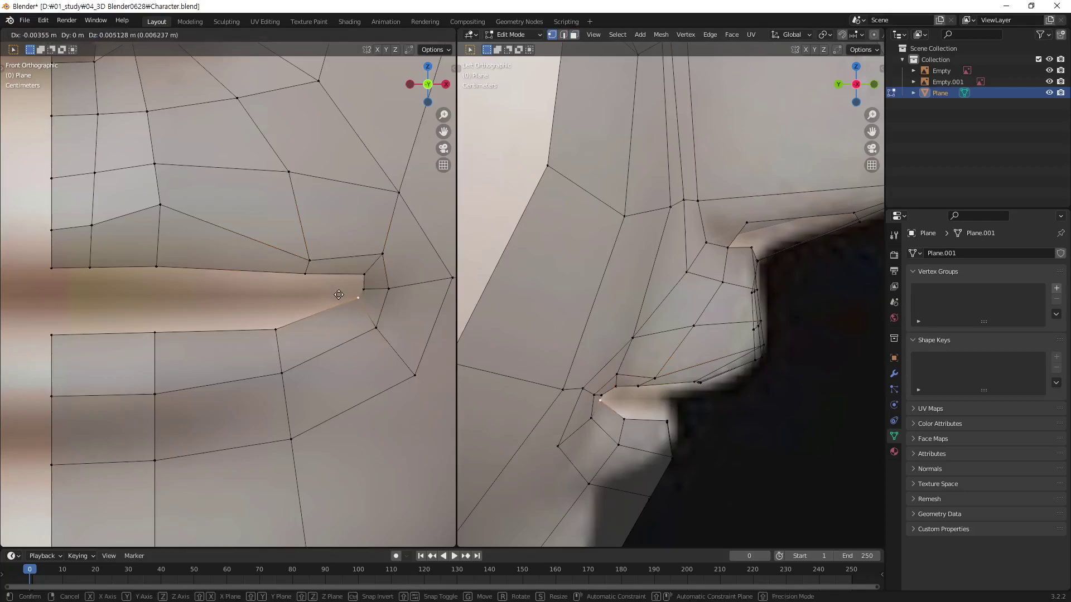
left_click(345, 292)
left_click(363, 276)
key("g")
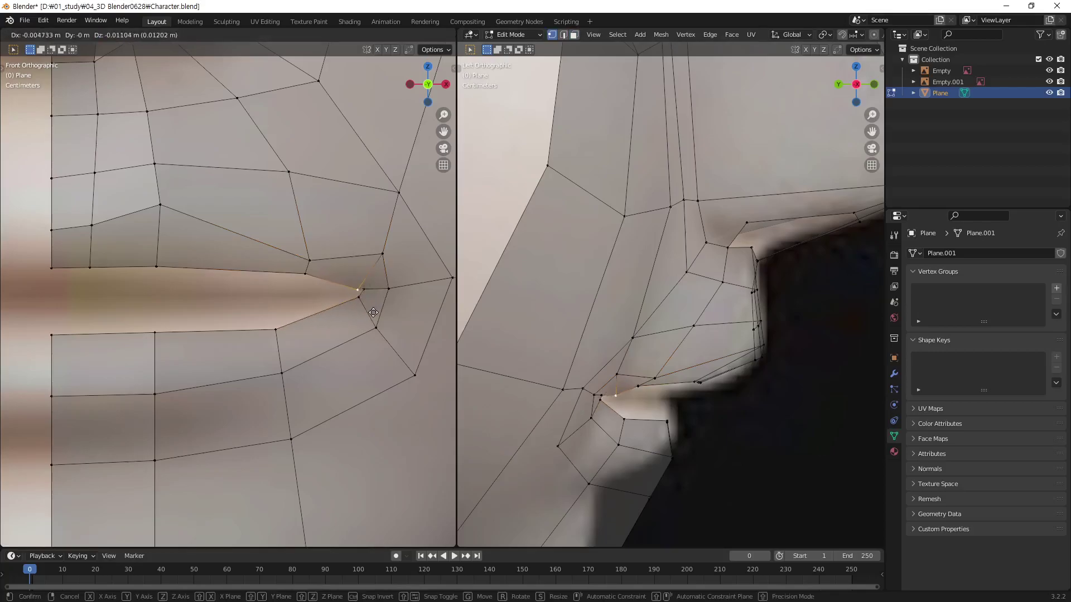
left_click(368, 305)
Bring the overlapping lip-corner vertices together and fine-tune the mouth corner position.
key("g")
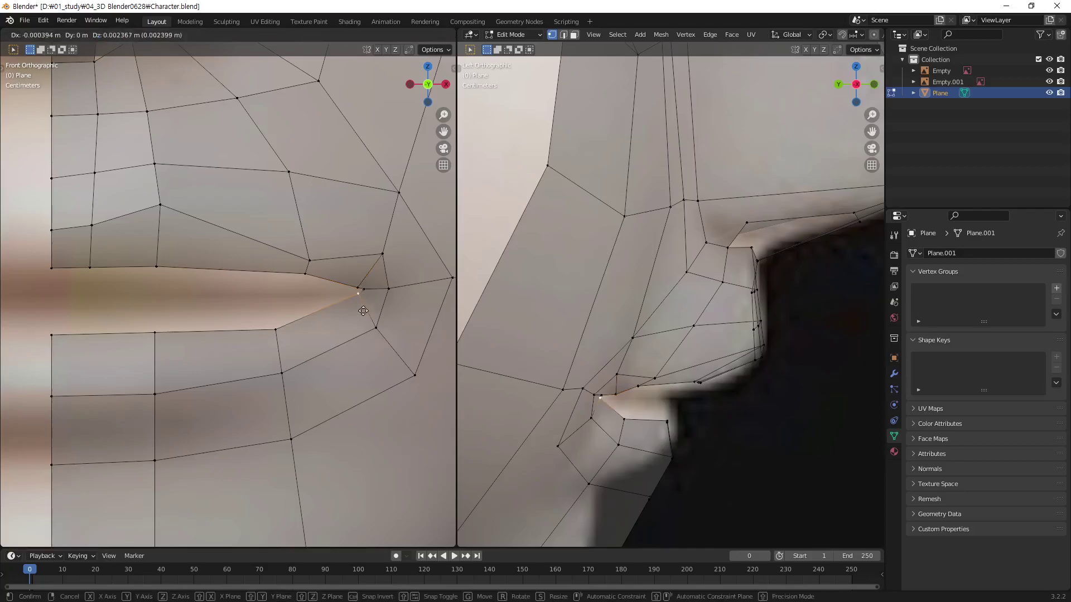
left_click(361, 292)
key("g")
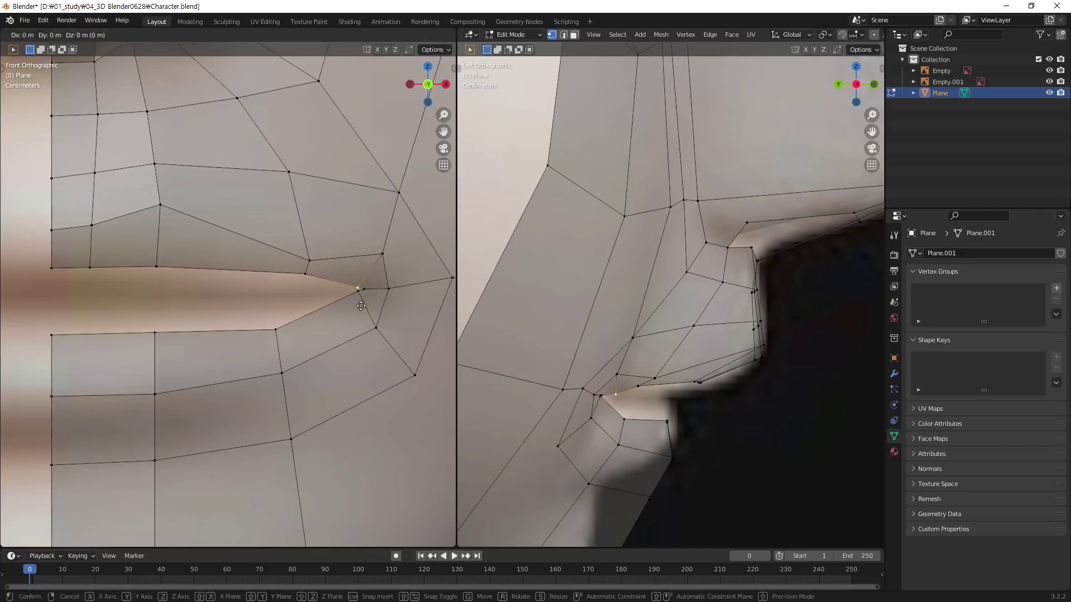
left_click(361, 308)
key("g")
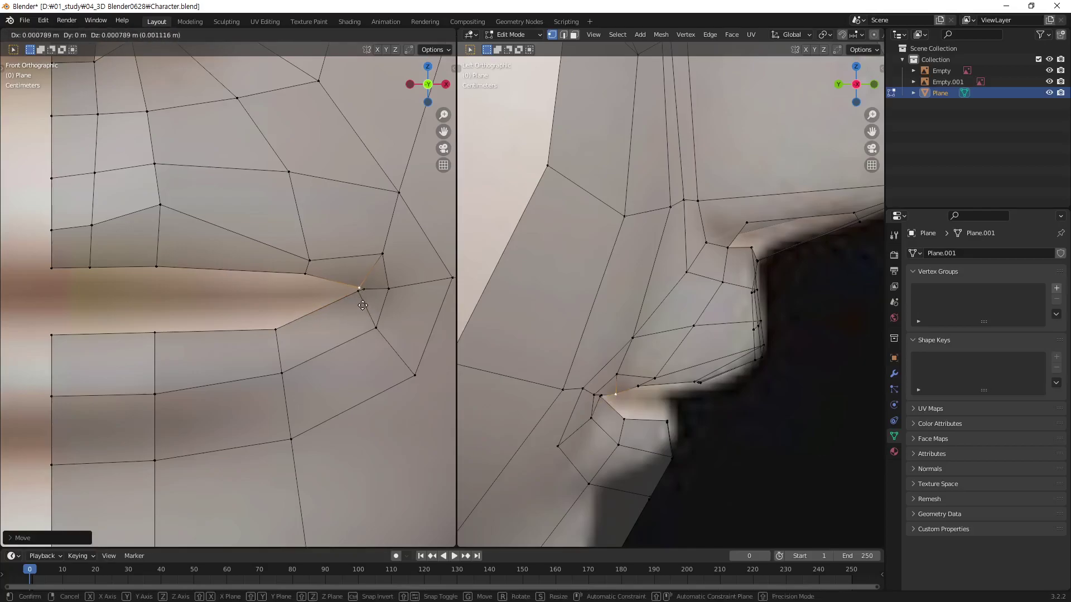
left_click(363, 304)
key("g")
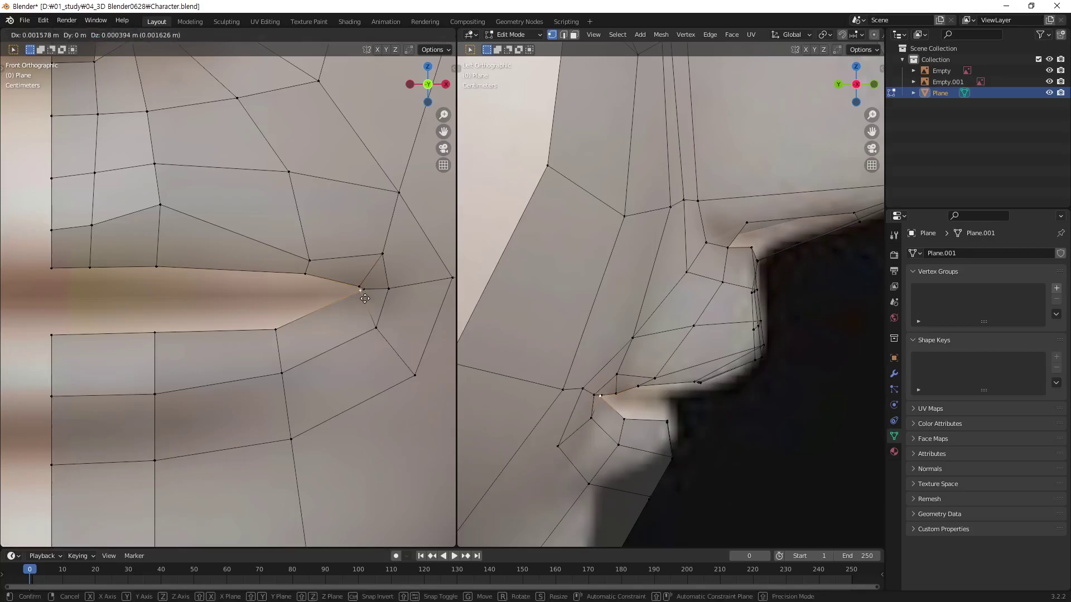
left_click(316, 325)
Pull the lower-lip vertex beside the corner toward the lip line and adjust the corner.
left_click(273, 330)
key("g")
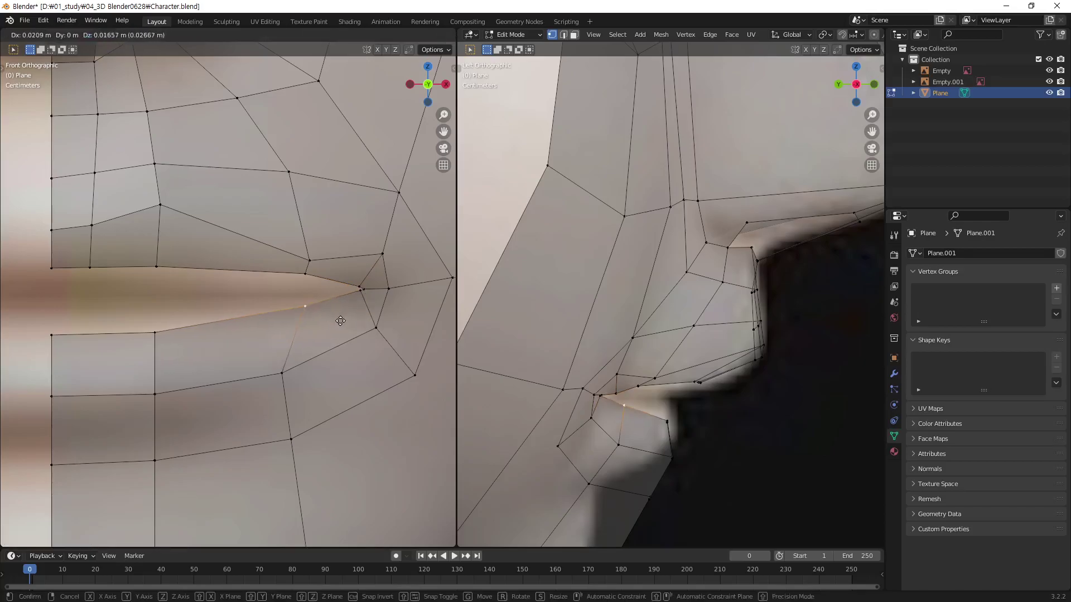
left_click(341, 321)
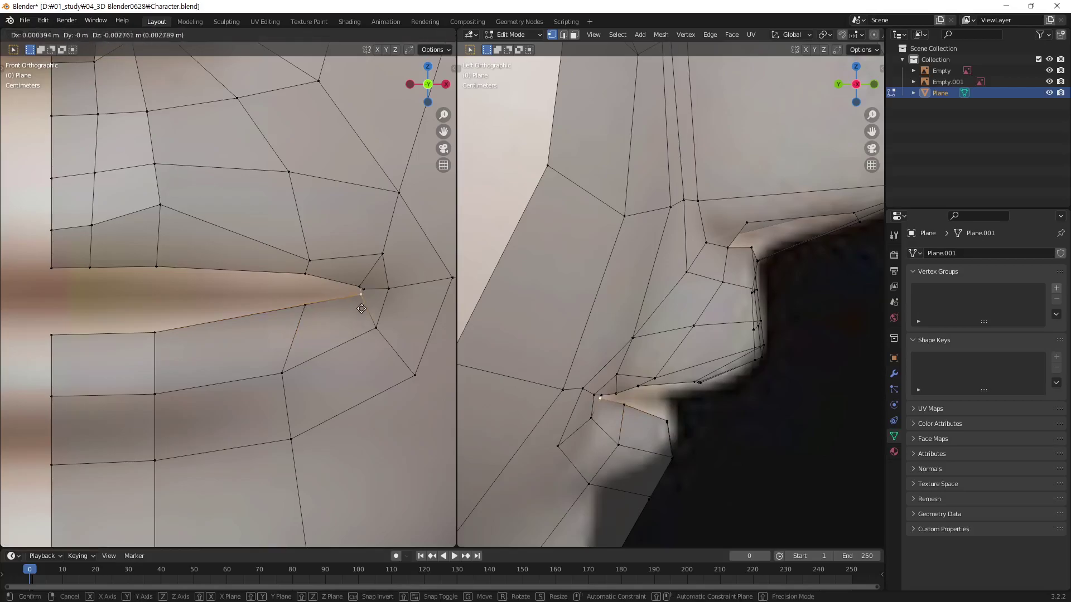
left_click(364, 295)
key("g")
left_click(370, 302)
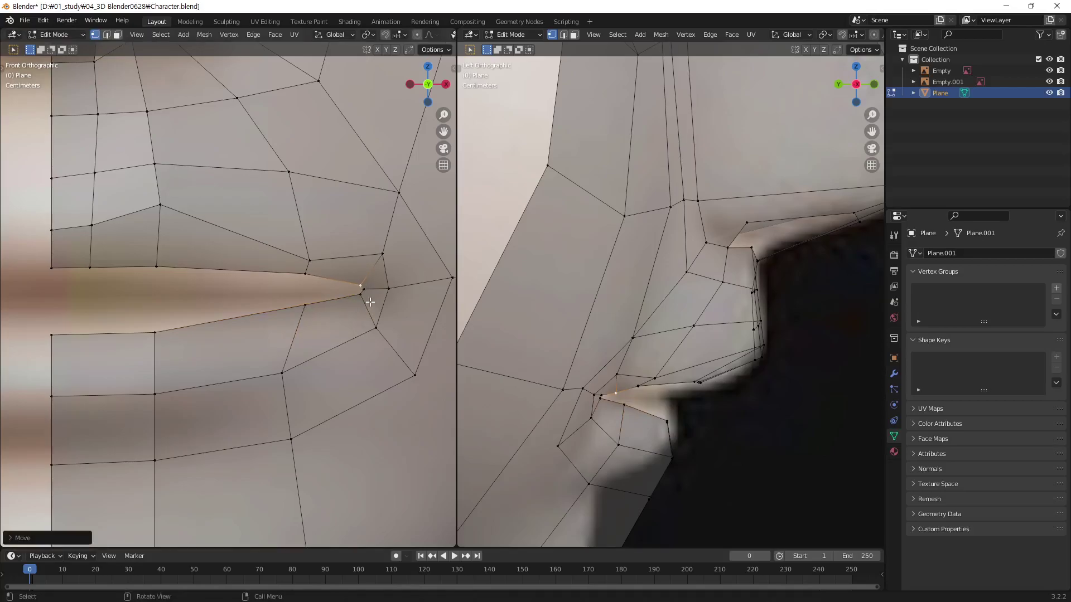
Bring the upper and lower lip vertices at the gap closer together.
left_click(306, 278)
key("g")
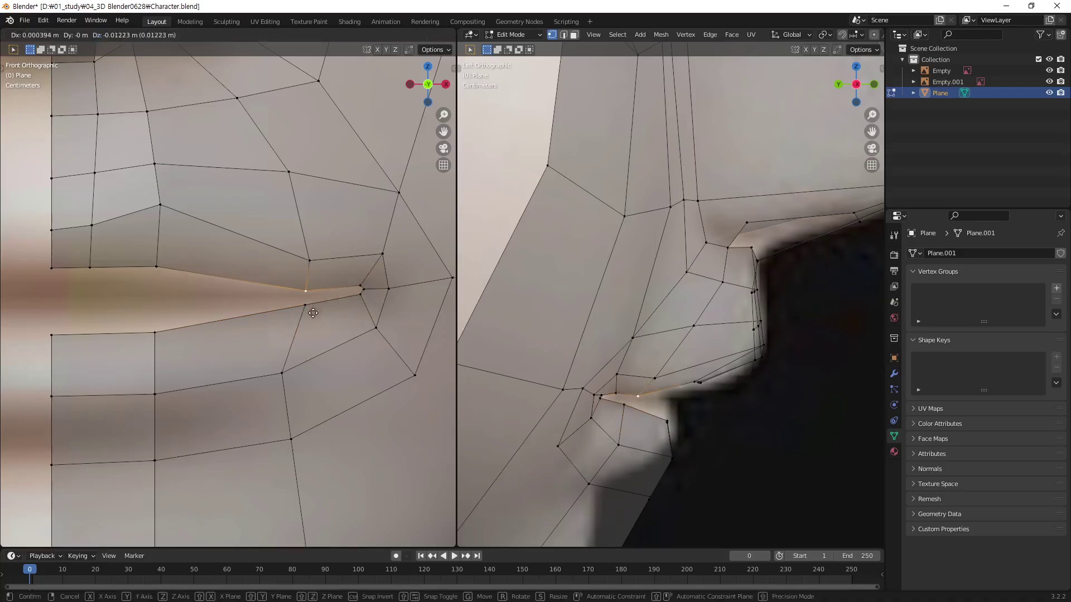
left_click(314, 314)
key("g")
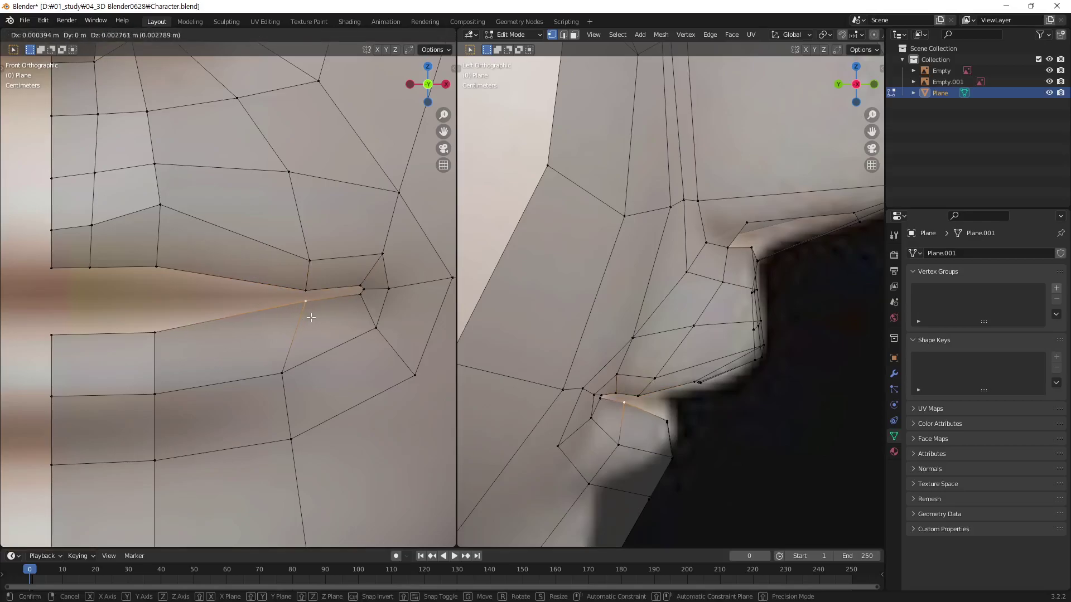
left_click(310, 312)
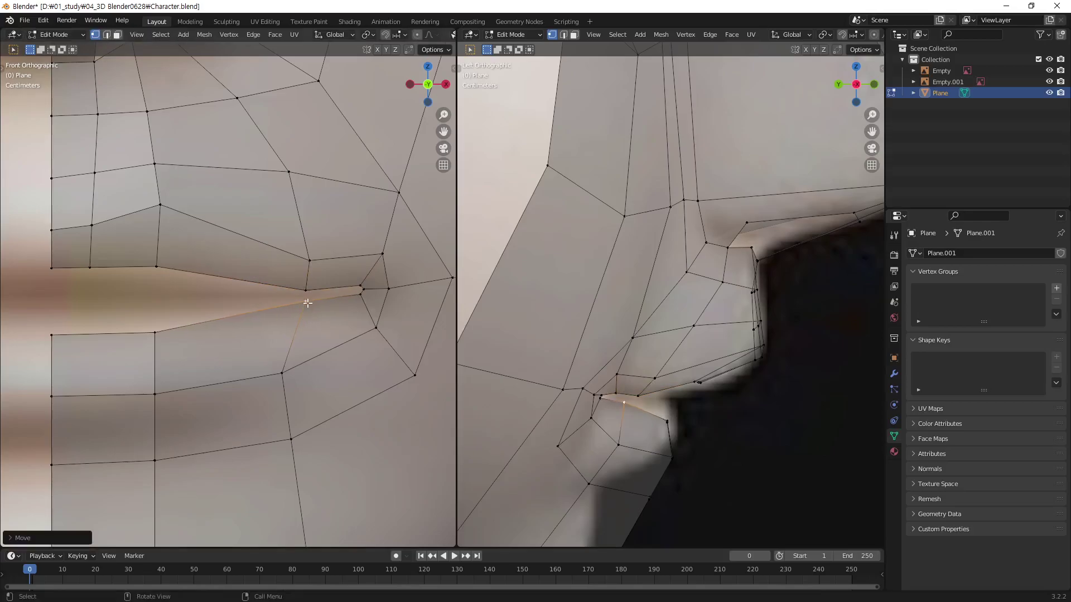
Close the next pair of lip vertices to the left onto the lip line.
left_click(155, 335)
key("g")
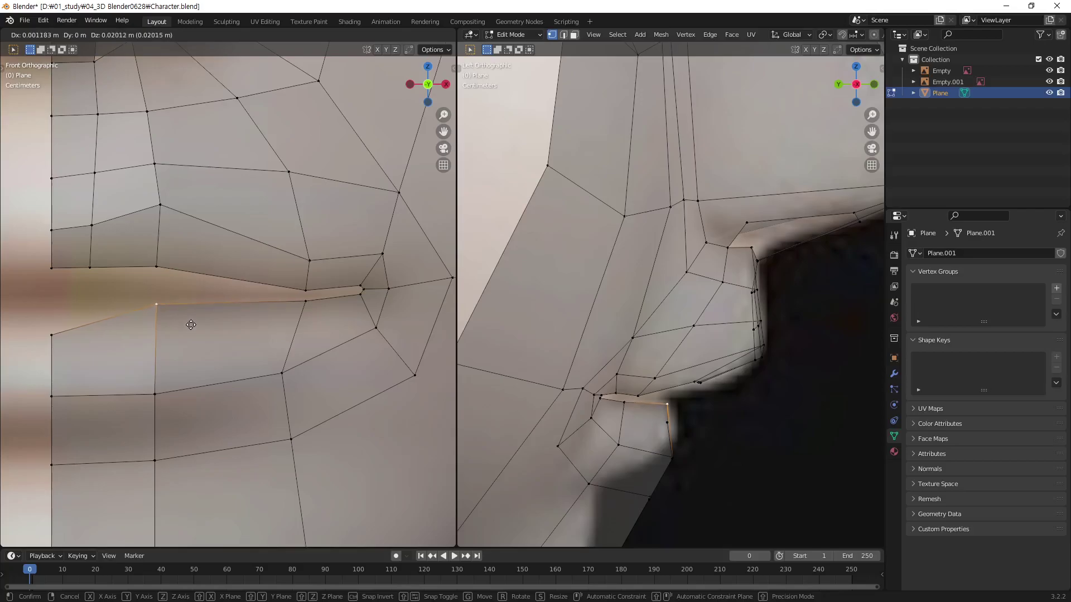
left_click(191, 323)
left_click(156, 269)
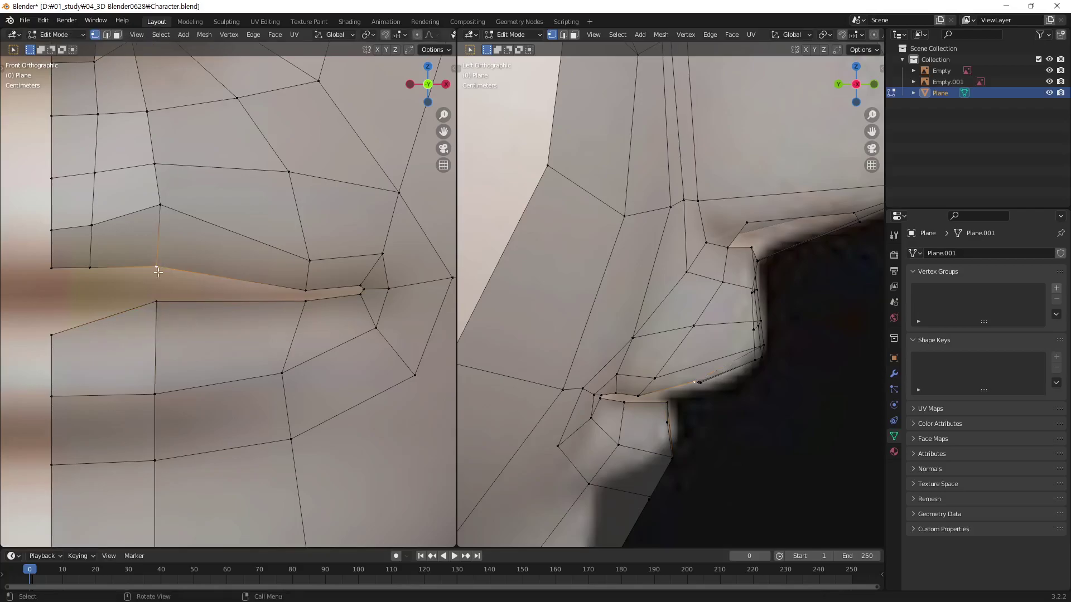
key("g")
left_click(176, 350)
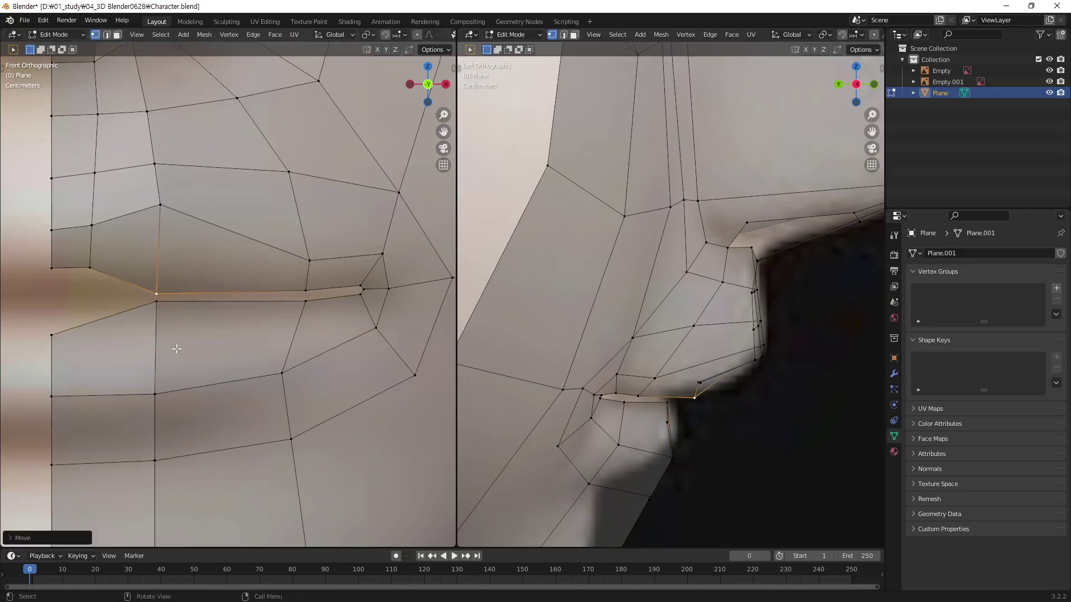
key("g")
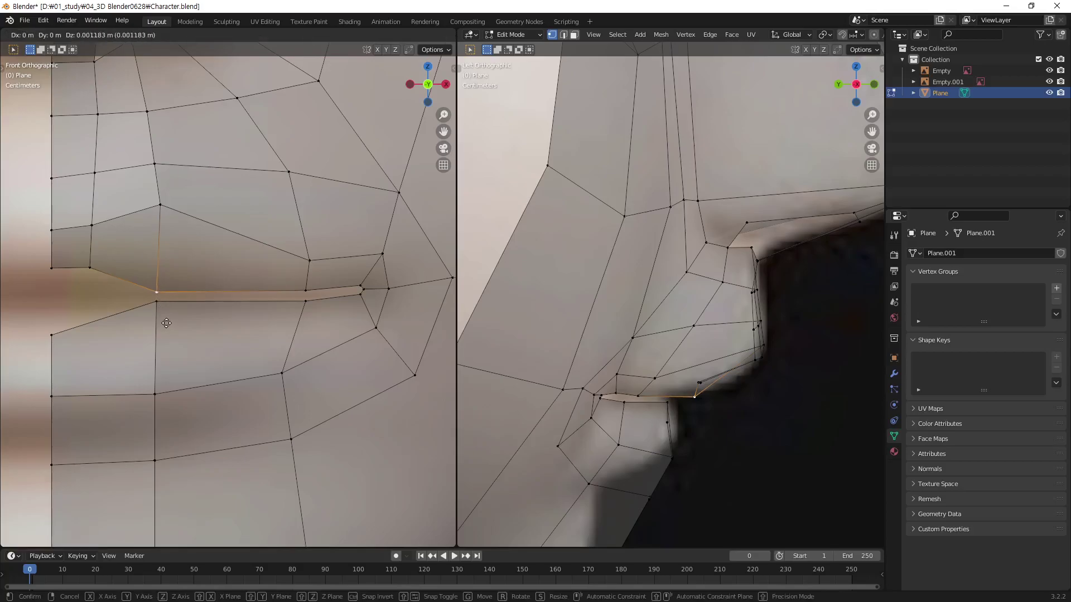
left_click(159, 293)
Align the leftmost upper and lower lip vertices onto the lip line, moving along Z.
left_click(91, 269)
key("g")
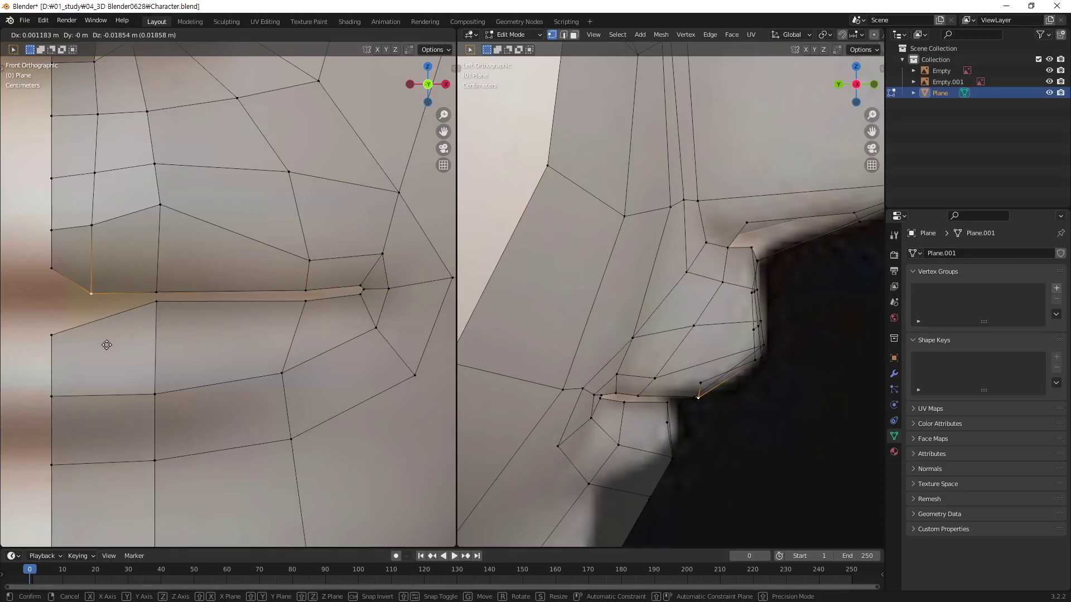
left_click(108, 344)
left_click(53, 269)
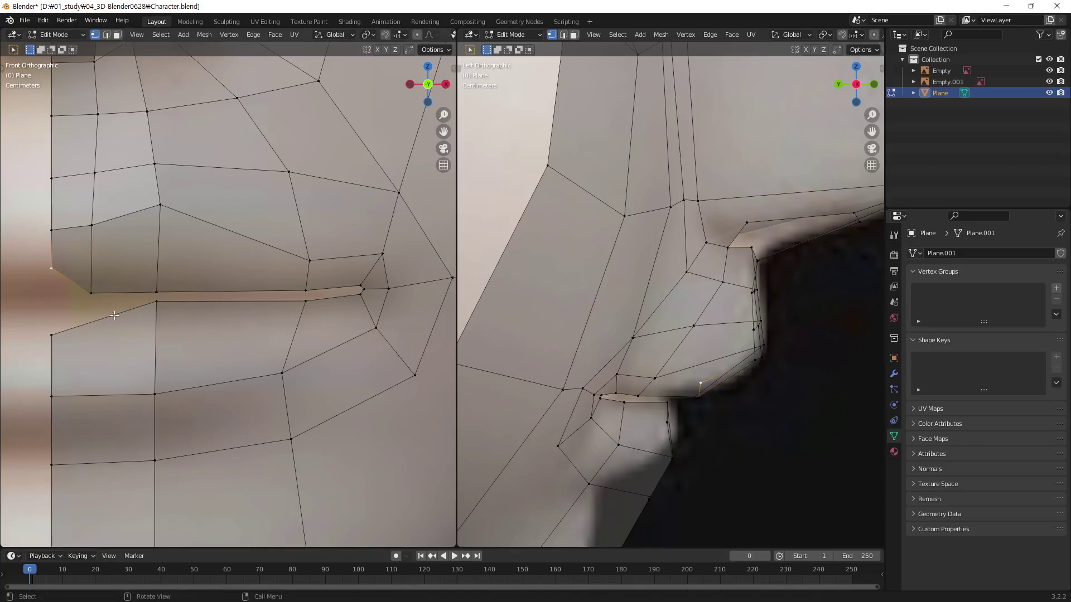
key("g")
key("z")
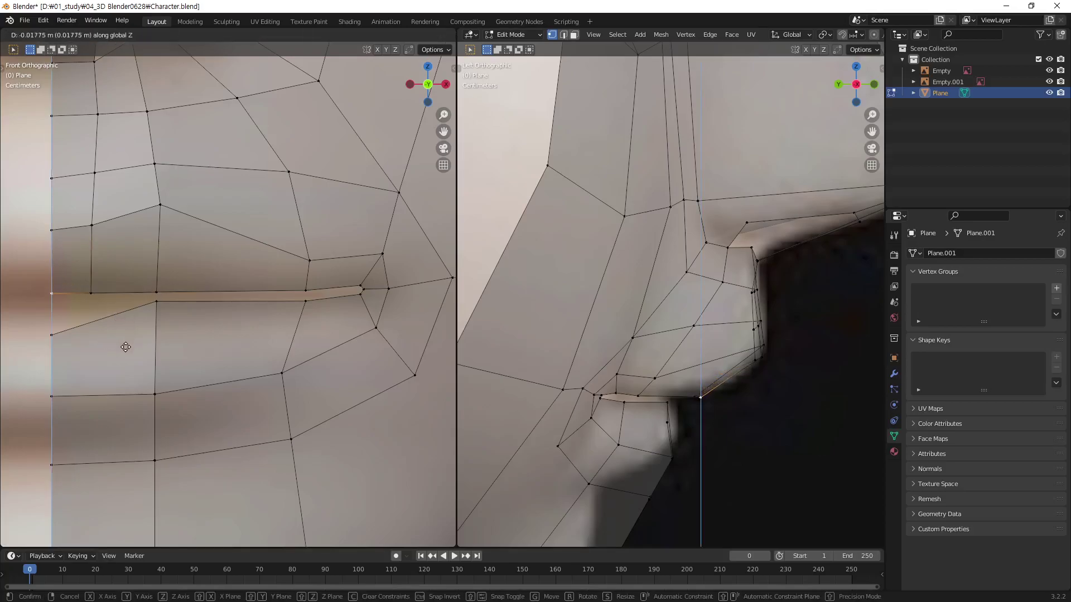
left_click(126, 345)
left_click(52, 335)
key("g")
key("z")
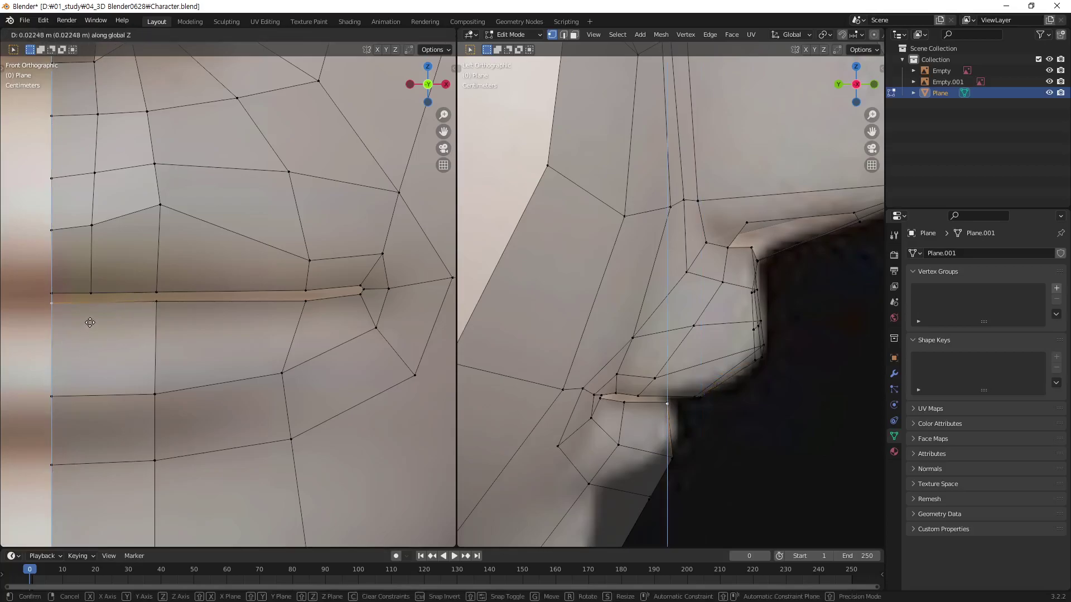
left_click(92, 322)
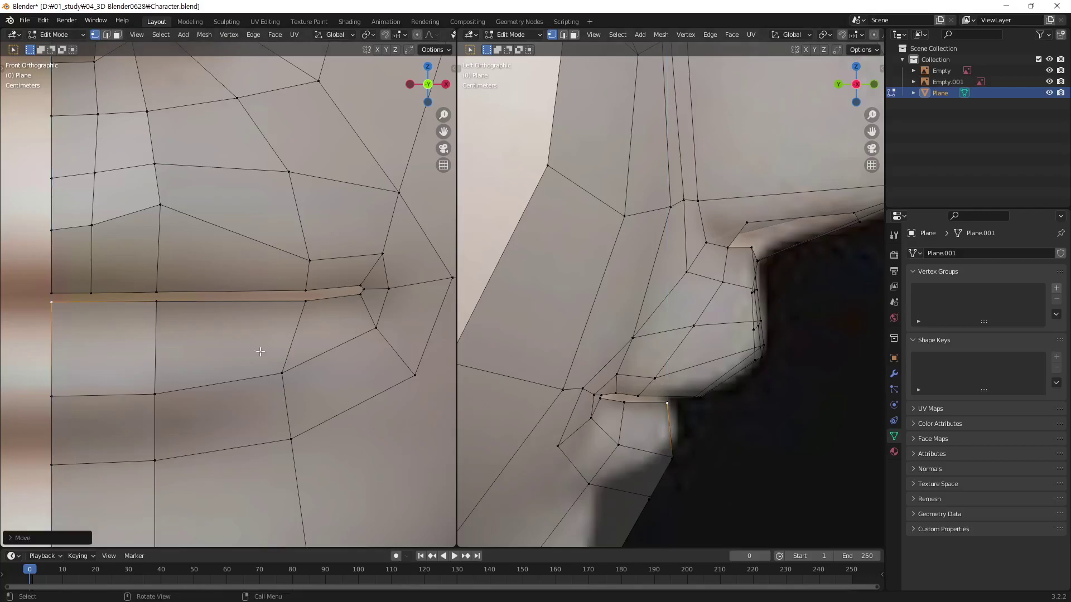
Shift the three upper-lip vertices along Y in depth, then select lower-lip vertices.
left_click_drag(34, 279, 171, 297)
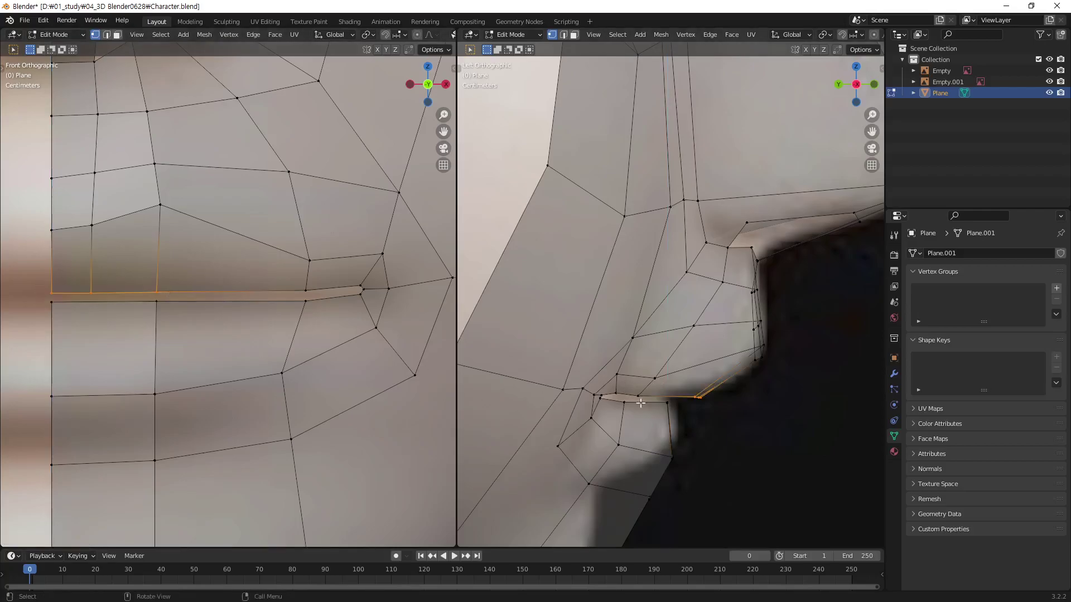
key("g")
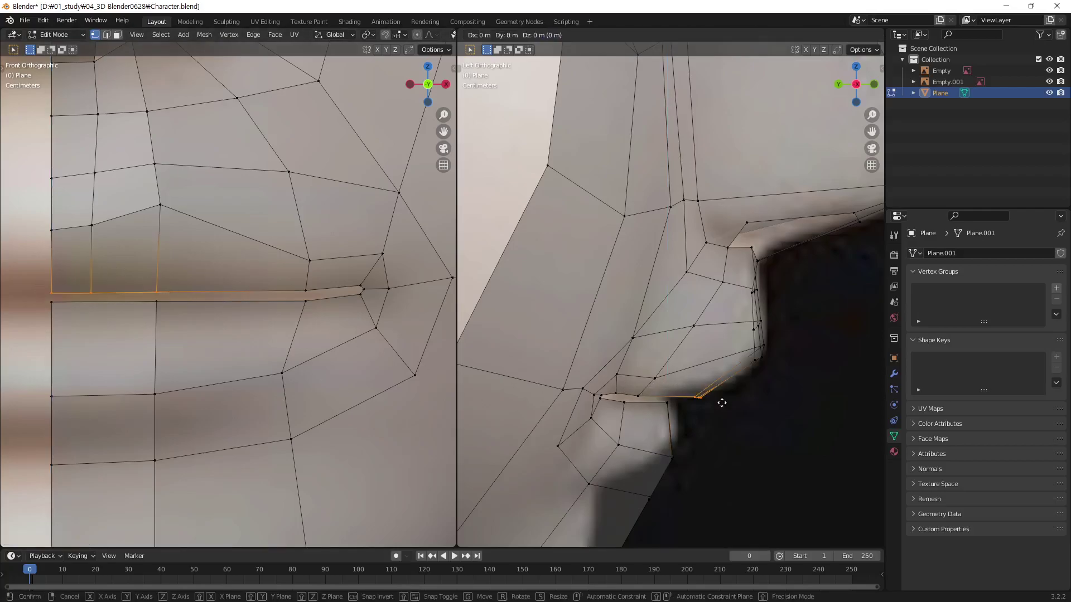
key("y")
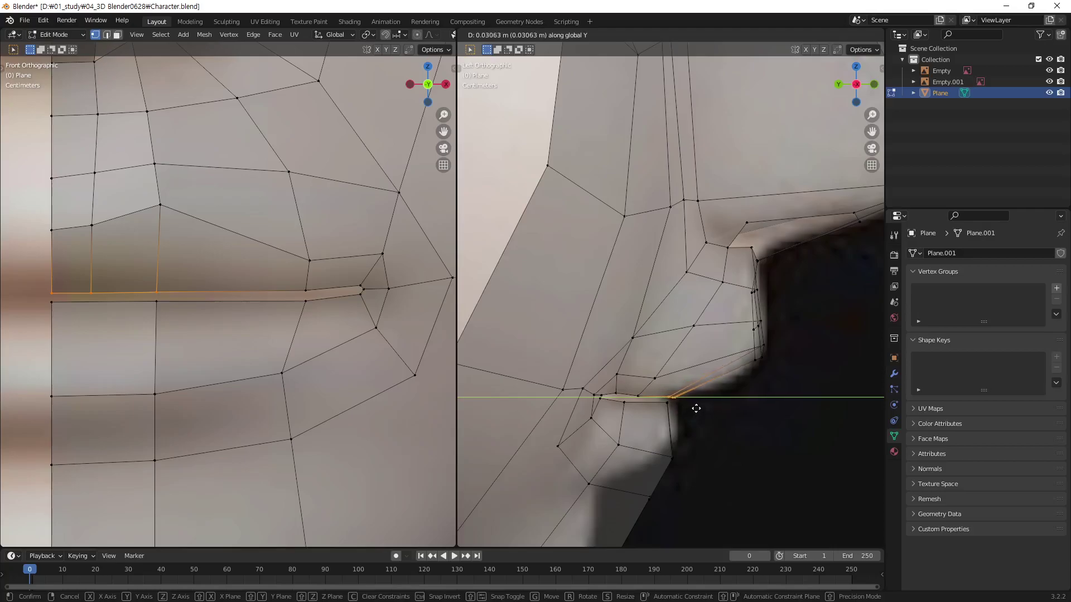
left_click(694, 409)
left_click(670, 406)
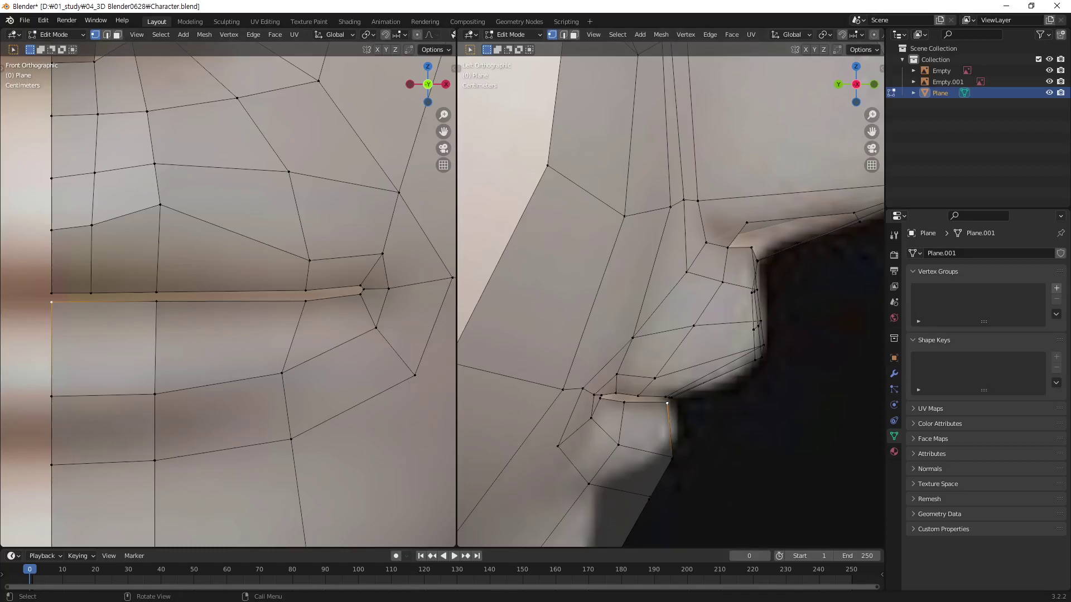
left_click(315, 334)
Switch to the Annotate tool and delete the old annotation layer and its stroke.
key("shift+space")
key("d")
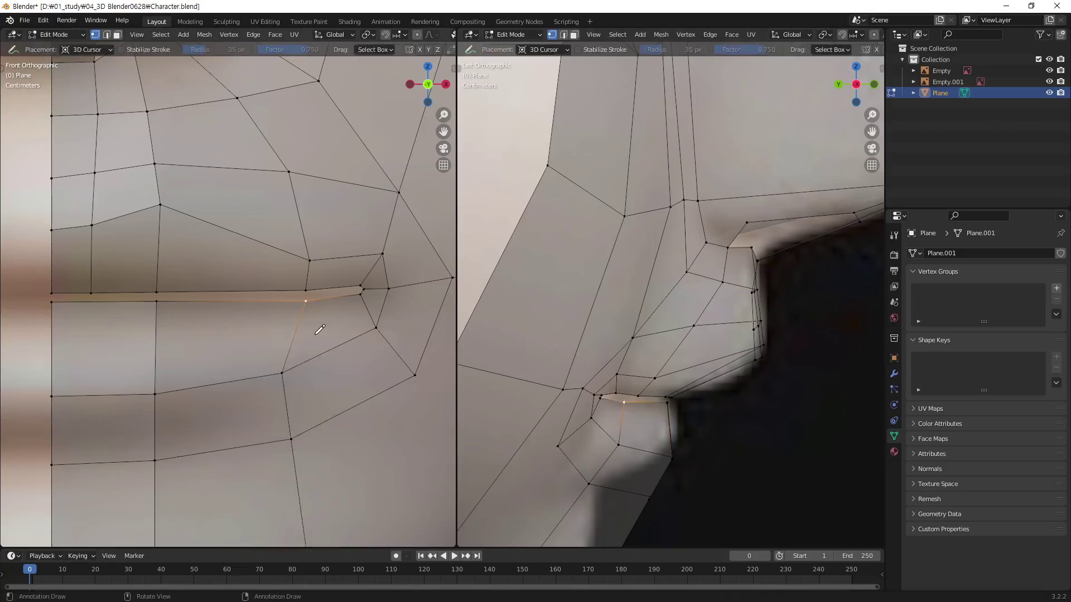
left_click_drag(95, 228, 98, 291)
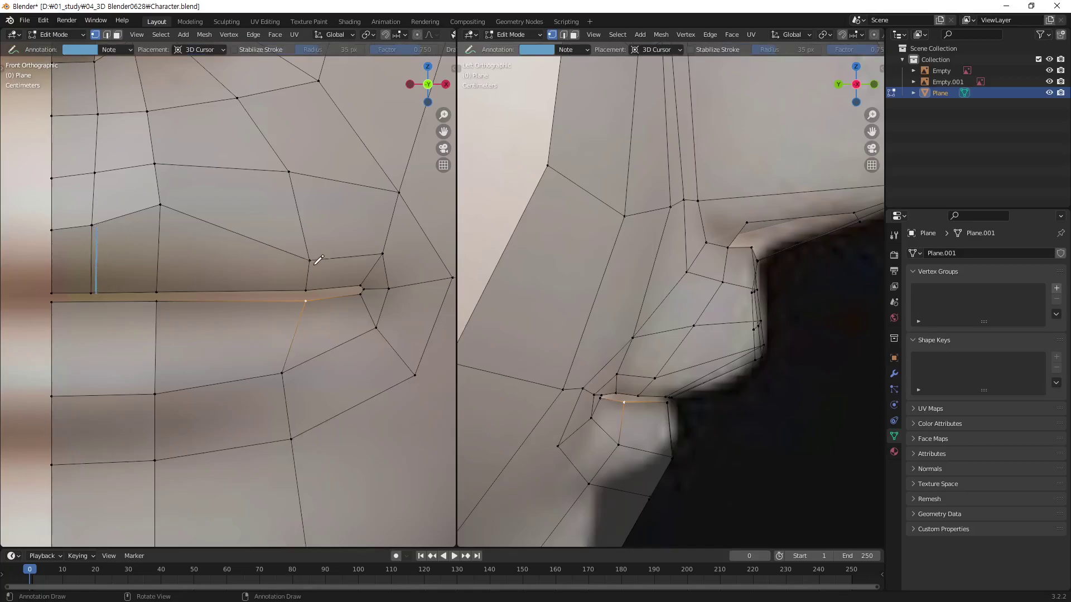
left_click(130, 49)
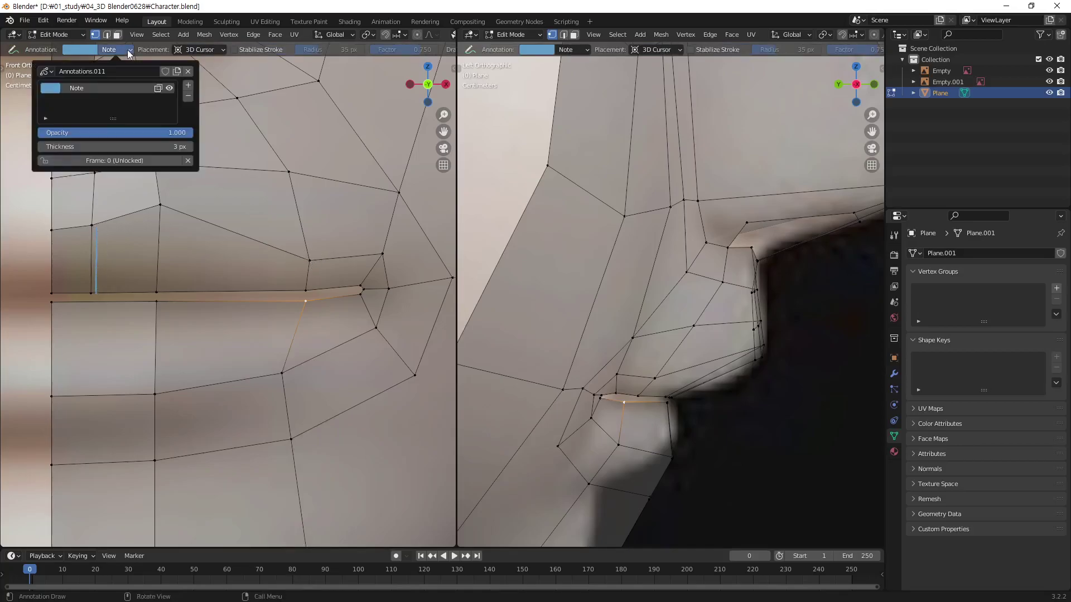
left_click(188, 72)
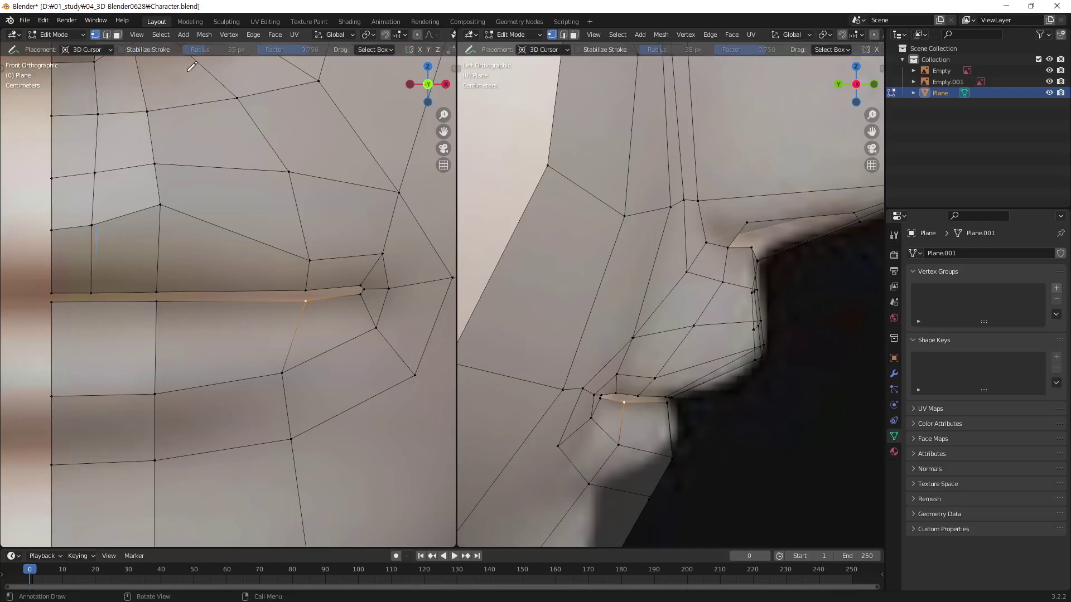
Sketch loops around the inner lip vertices and arrows showing the lips closing vertically.
left_click_drag(305, 278, 304, 312)
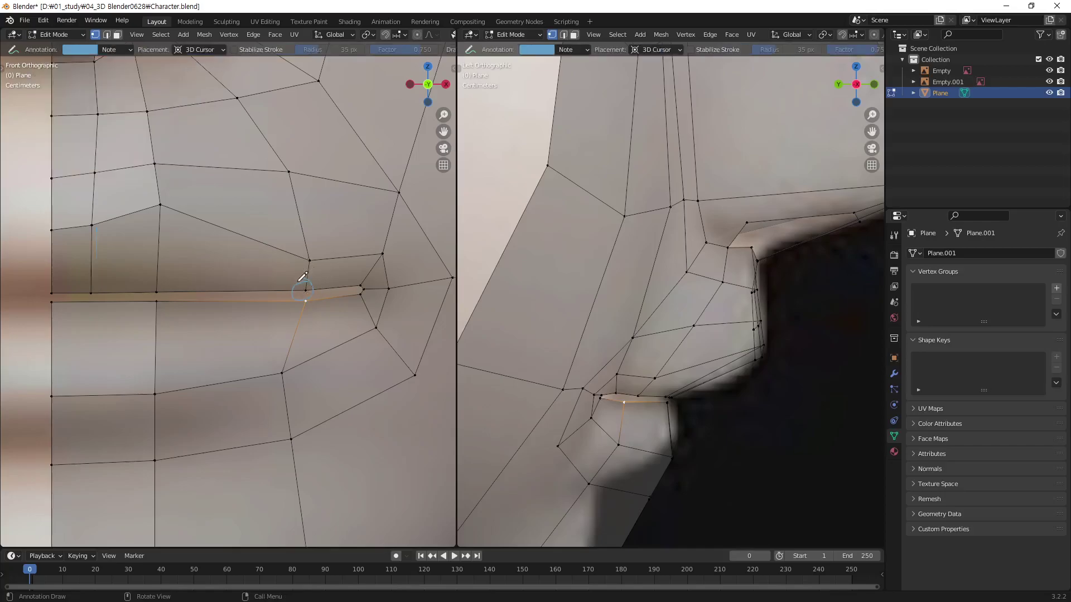
left_click_drag(158, 275, 161, 294)
left_click_drag(96, 274, 52, 288)
mouse_move(54, 234)
left_mouse_down()
mouse_move(53, 266)
mouse_move(59, 256)
left_mouse_up()
mouse_move(56, 335)
left_mouse_down()
mouse_move(70, 333)
mouse_move(68, 379)
left_mouse_up()
left_click_drag(104, 234, 106, 262)
left_click_drag(96, 252, 109, 257)
Add arrows around the middle and right lip loops and circle the lip-corner vertices.
mouse_move(171, 240)
left_mouse_down()
mouse_move(171, 268)
mouse_move(178, 257)
left_mouse_up()
mouse_move(167, 327)
left_mouse_down()
mouse_move(182, 326)
mouse_move(176, 368)
left_mouse_up()
left_click_drag(166, 357, 183, 358)
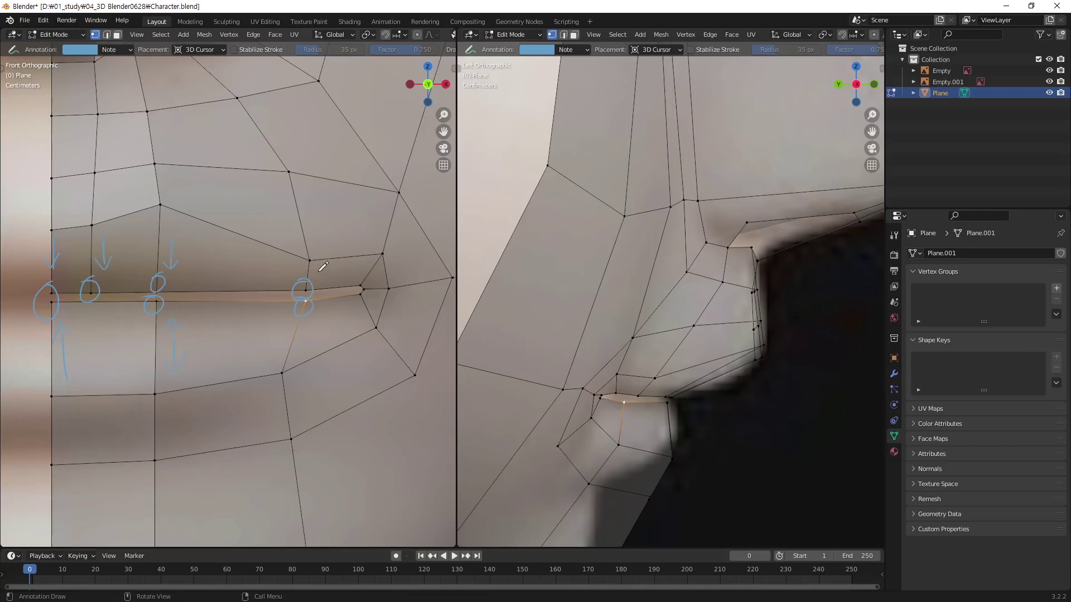
mouse_move(290, 251)
left_mouse_down()
mouse_move(290, 274)
mouse_move(296, 264)
left_mouse_up()
left_click_drag(306, 321, 307, 363)
mouse_move(364, 272)
left_mouse_down()
mouse_move(382, 280)
mouse_move(349, 291)
left_mouse_up()
Reframe the view around the lip corner and remove the annotation layer with its sketches.
scroll(342, 282, "up", 1)
scroll(354, 282, "up", 2)
scroll(371, 258, "up", 1)
middle_click_drag(371, 257, 277, 308, "shift")
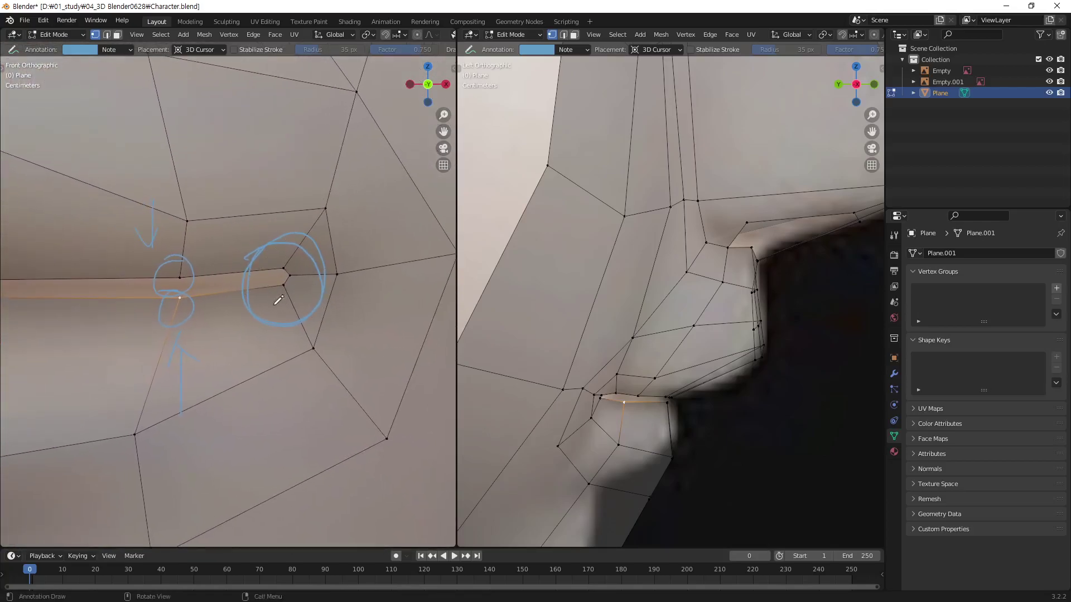
scroll(289, 293, "down", 4)
mouse_move(184, 345)
middle_mouse_down("shift")
mouse_move(290, 363)
mouse_move(322, 329)
mouse_move(311, 294)
middle_mouse_up("shift")
scroll(289, 363, "down", 1)
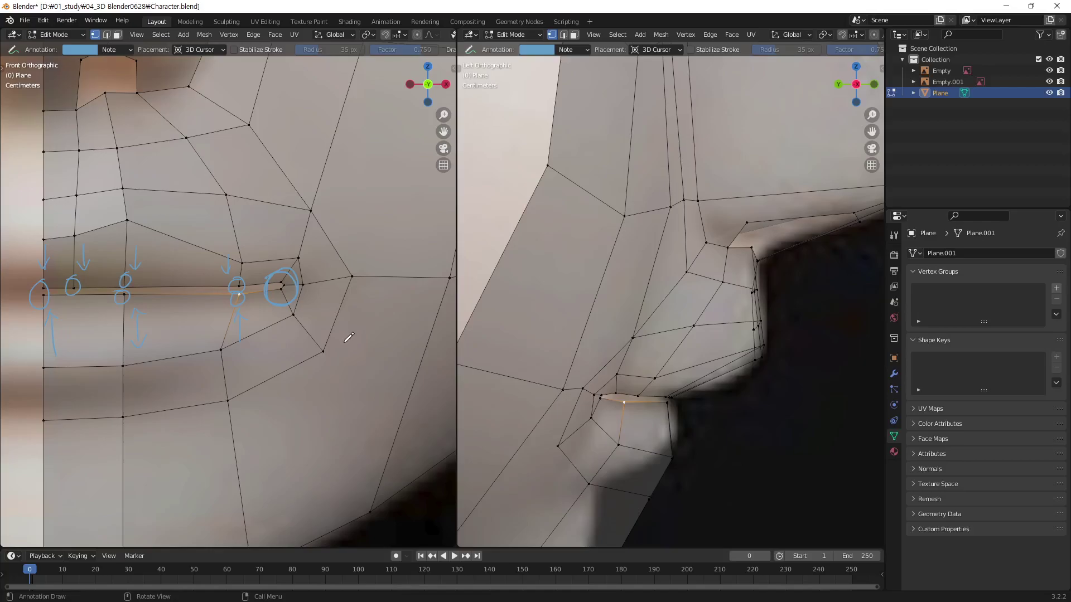
left_click(130, 49)
left_click(189, 78)
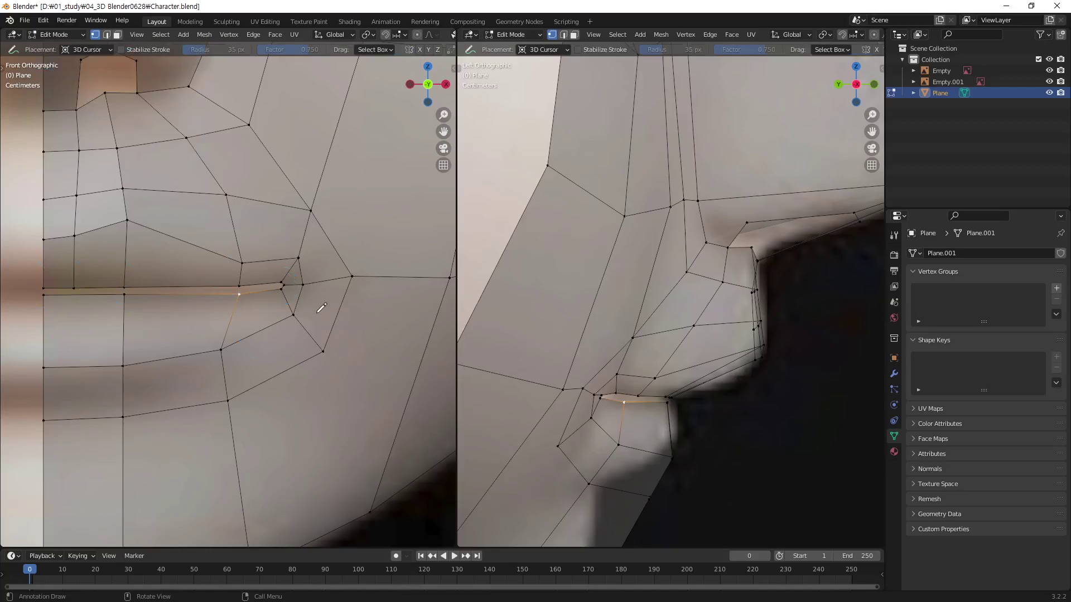
With Select Box, move the upper lip vertex along Y in the side view.
middle_click_drag(321, 308, 361, 318, "shift")
scroll(351, 307, "up", 2)
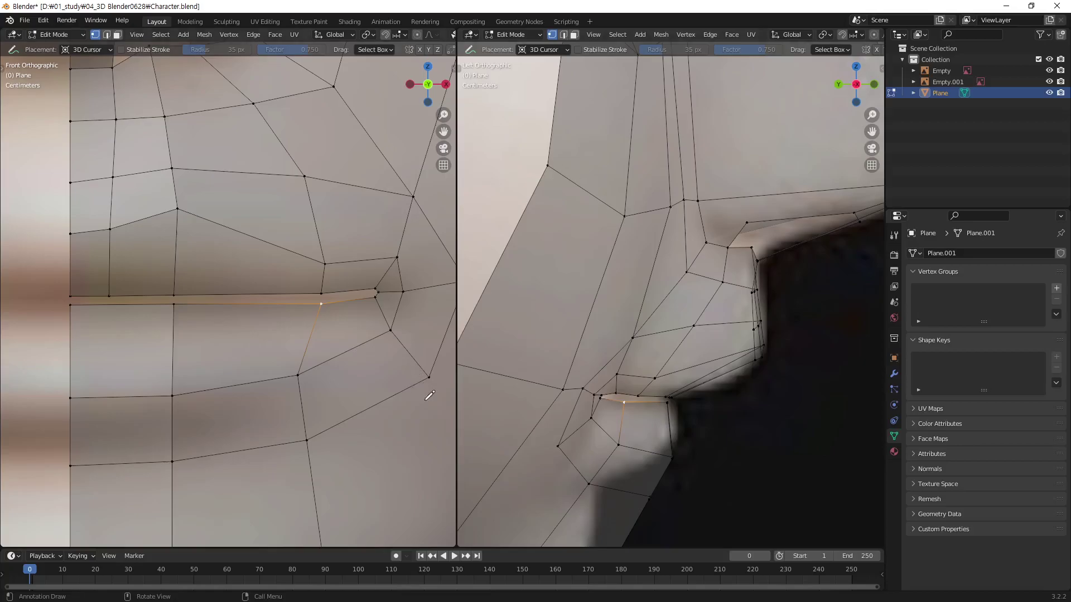
key("w")
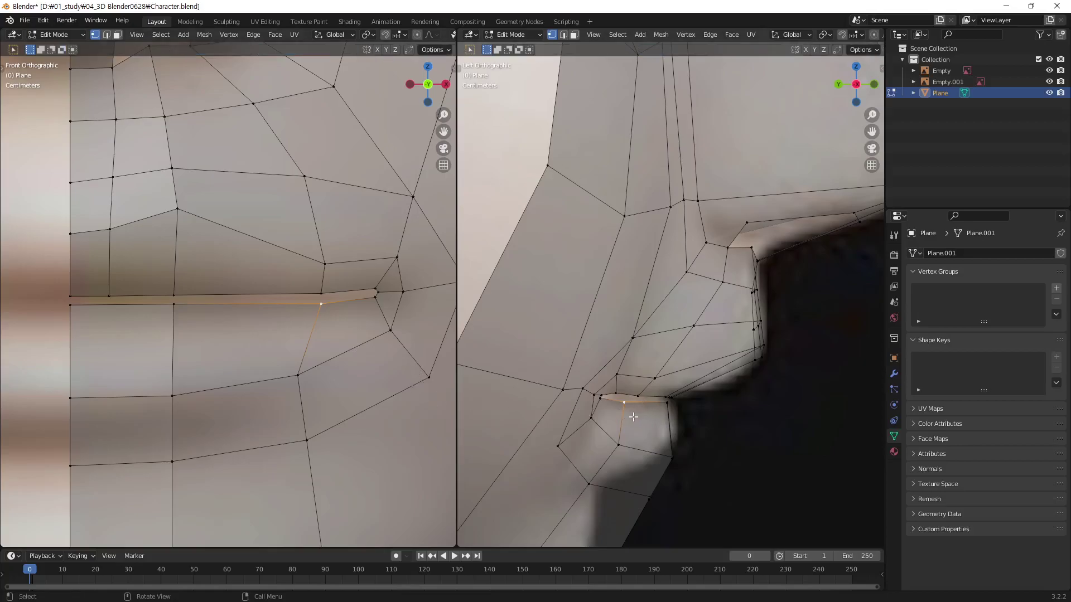
left_click(614, 391)
key("g")
key("y")
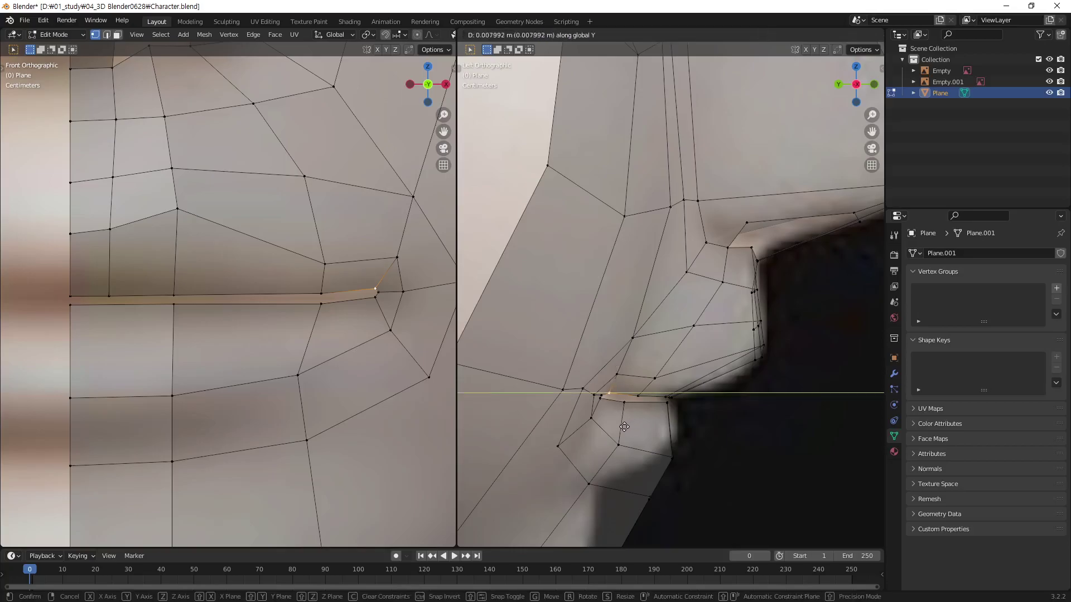
left_click(622, 427)
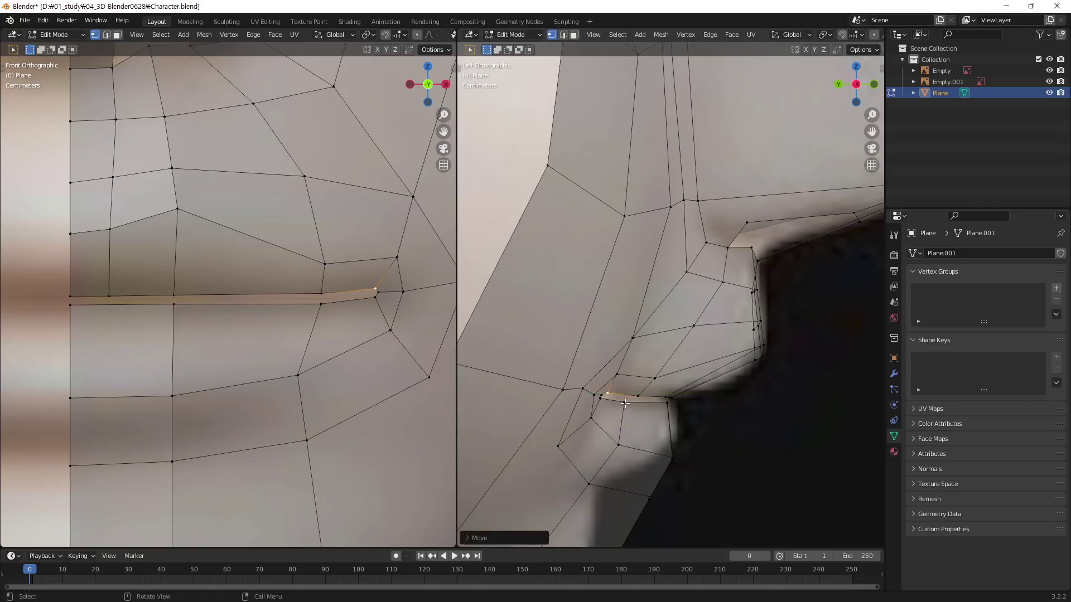
Nudge the lower lip-edge vertex and the next lip-edge vertex slightly along Y.
left_click(625, 403)
key("g")
key("y")
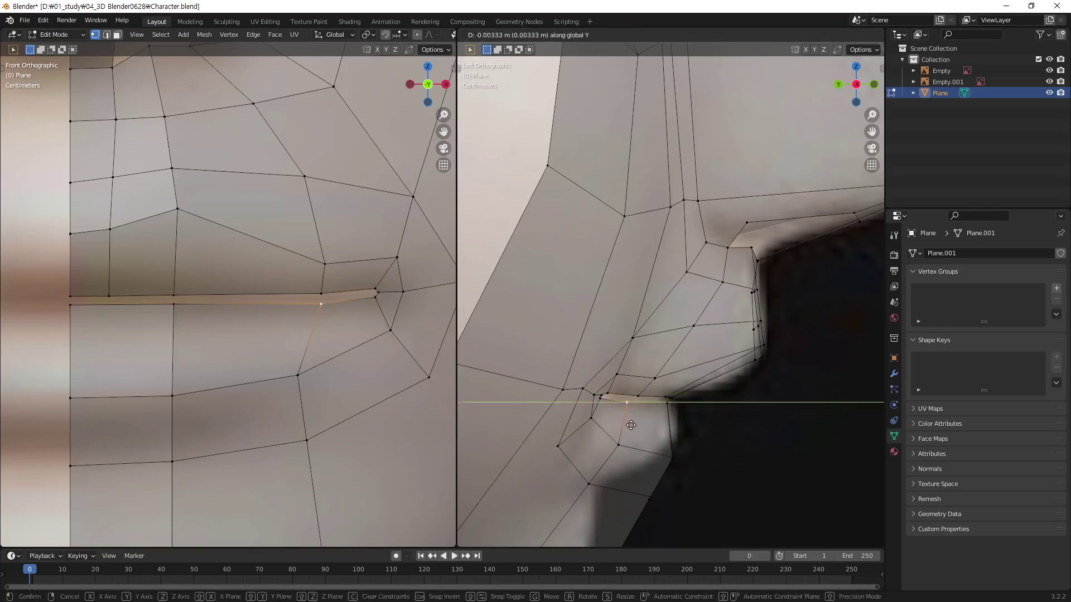
left_click(640, 428)
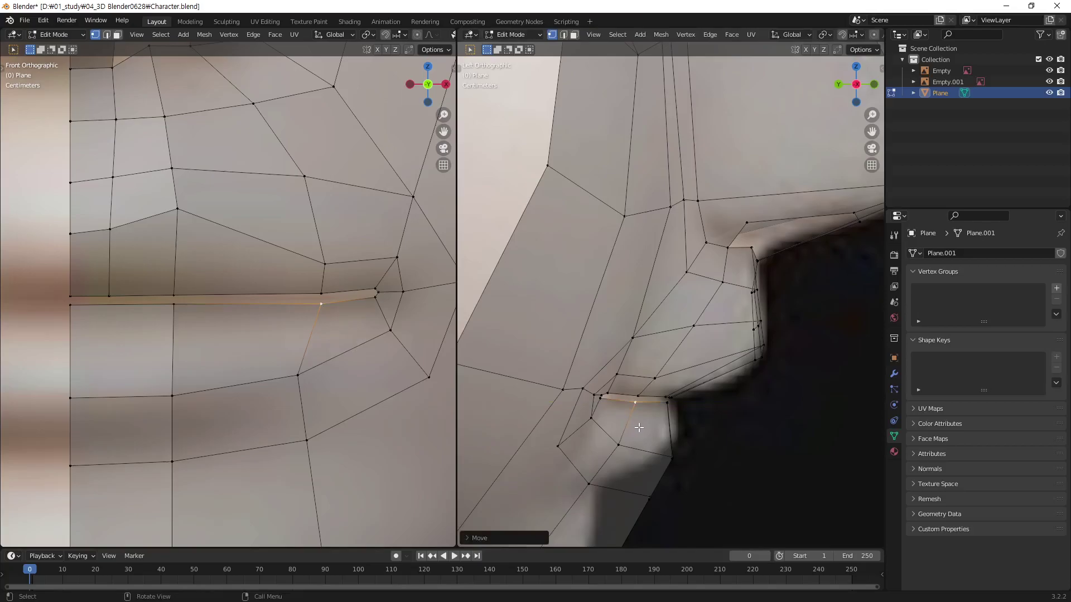
left_click(723, 419)
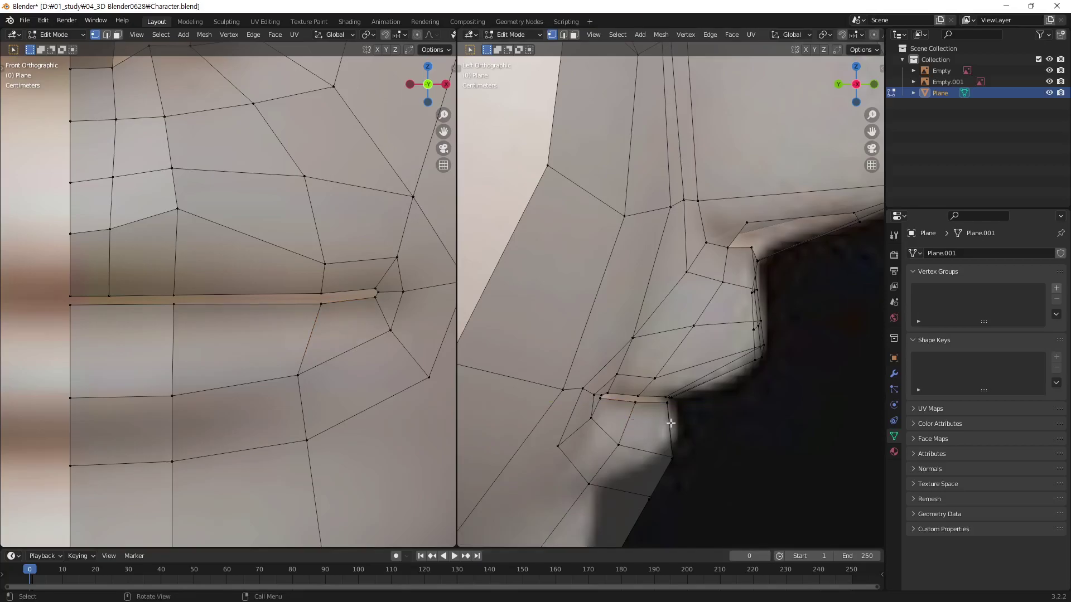
left_click(610, 410)
key("g")
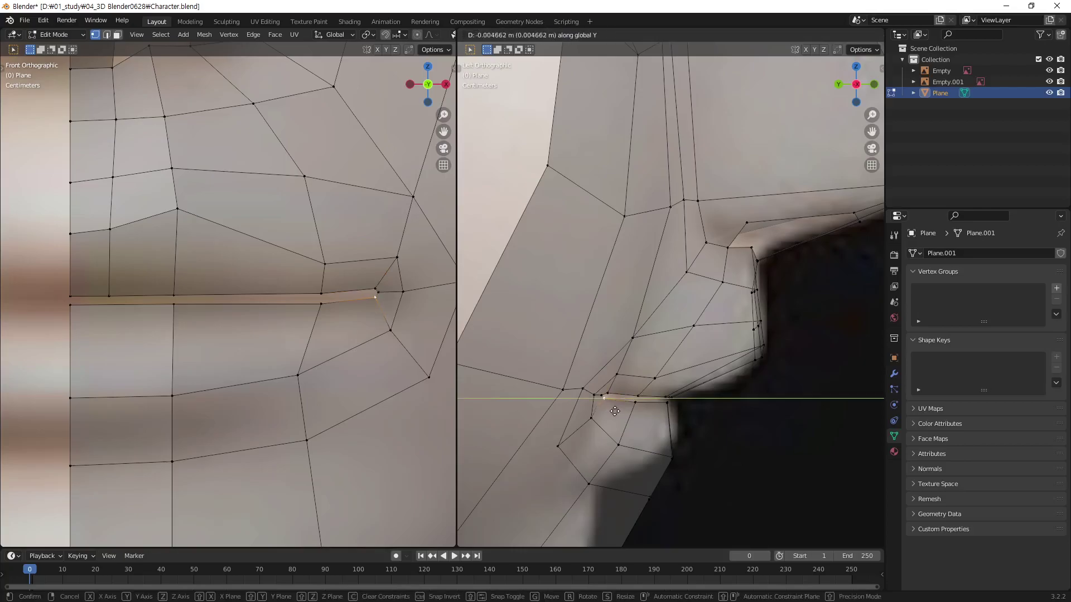
left_click(616, 412)
left_click(764, 427)
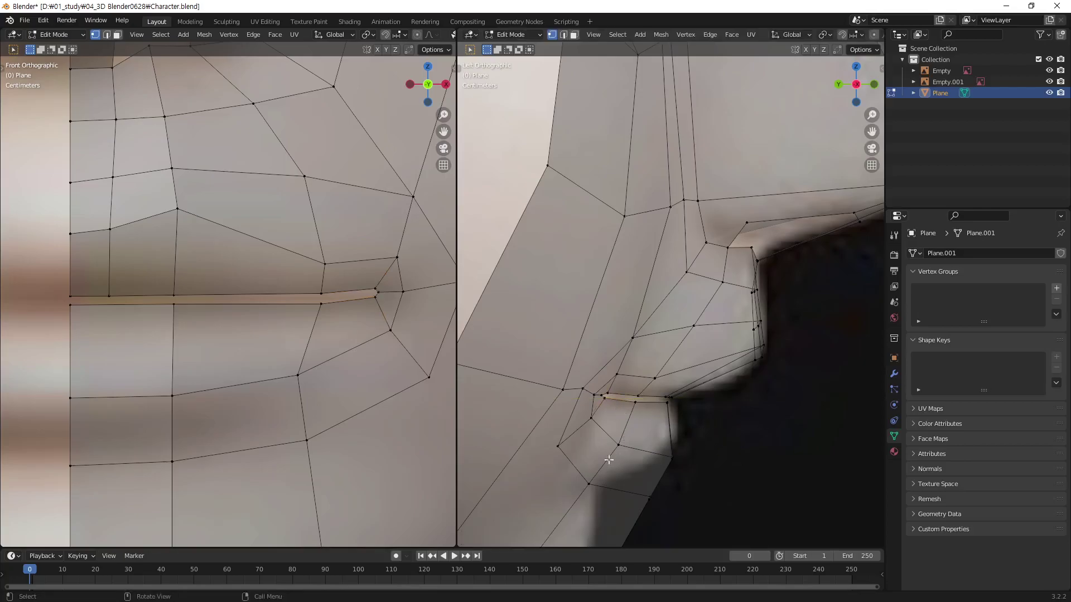
Push the vertex at the lip's front end along Y and clear the selection.
left_click(667, 403)
key("g")
key("y")
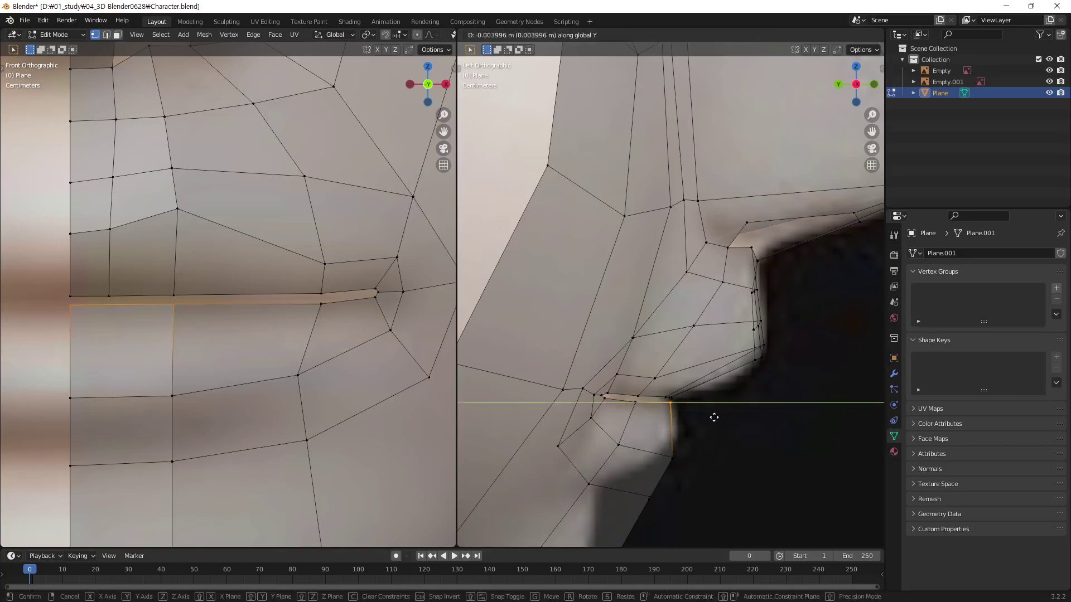
left_click(715, 417)
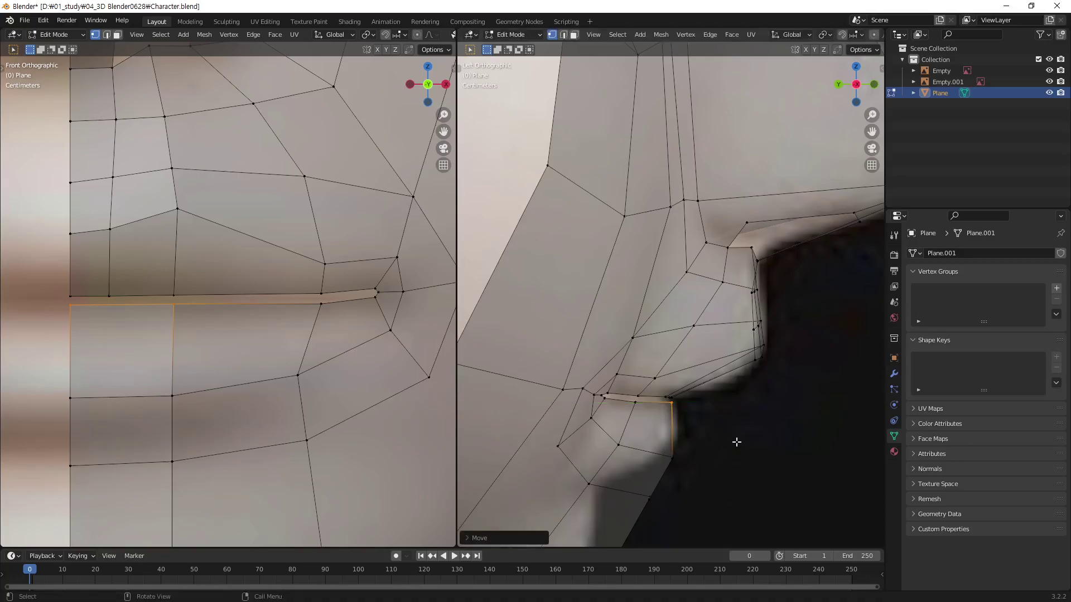
left_click(737, 442)
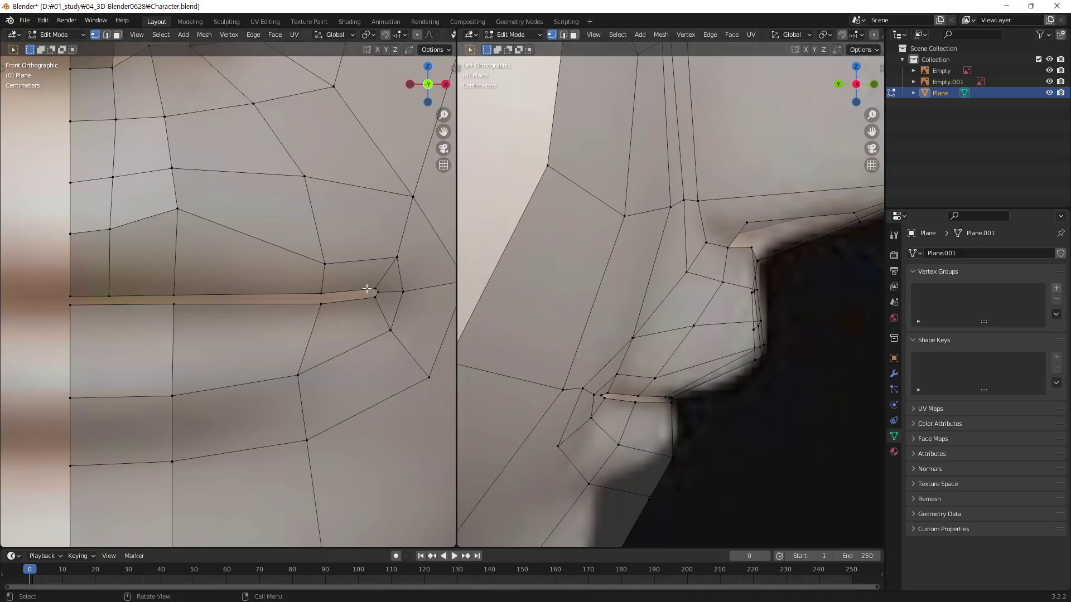
scroll(360, 304, "down", 1)
scroll(363, 279, "down", 2)
scroll(335, 318, "down", 1)
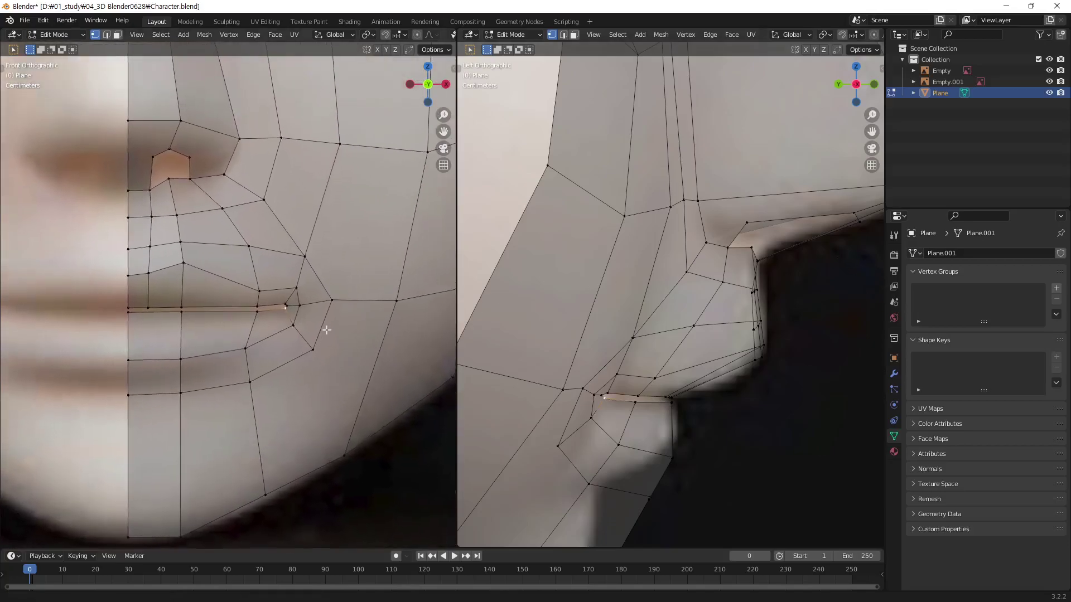
scroll(328, 312, "down", 1)
scroll(318, 395, "down", 2)
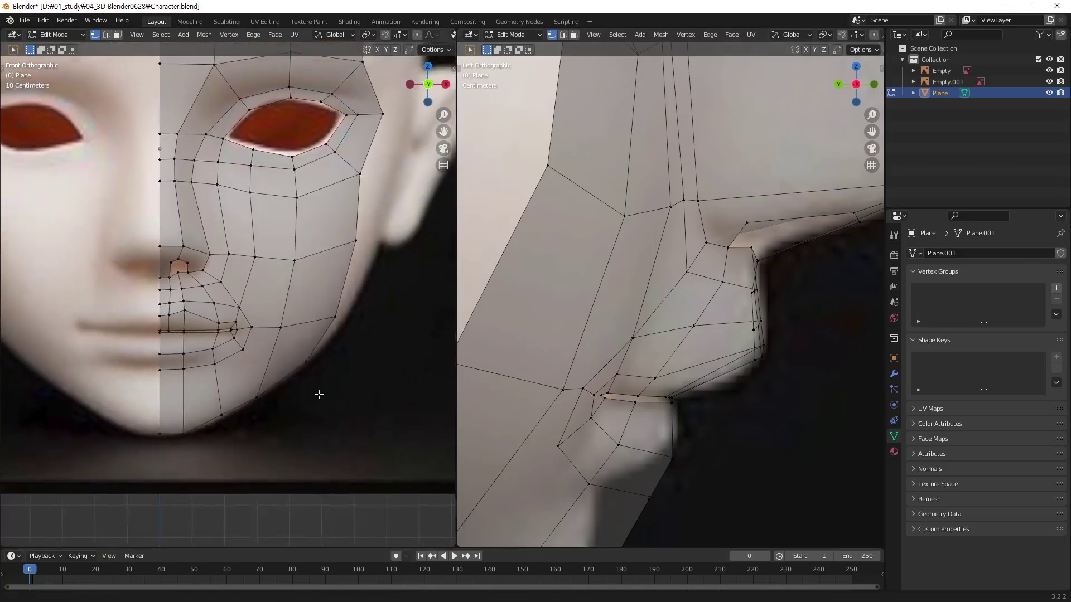
scroll(318, 385, "up", 1)
scroll(345, 324, "up", 2)
scroll(329, 312, "up", 1)
scroll(338, 304, "up", 1)
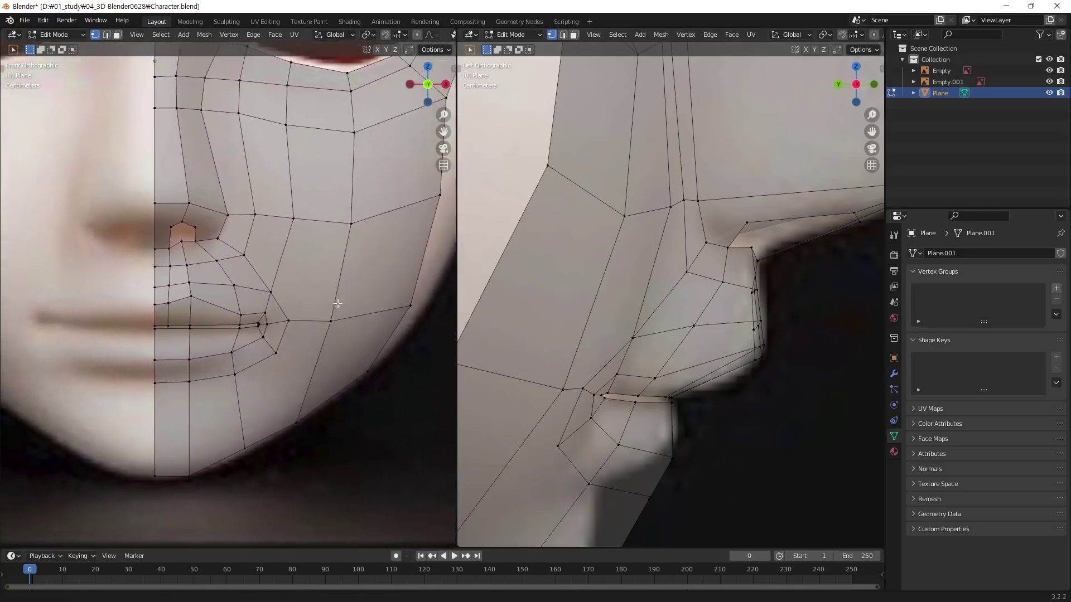
scroll(338, 304, "down", 2)
scroll(345, 243, "up", 2)
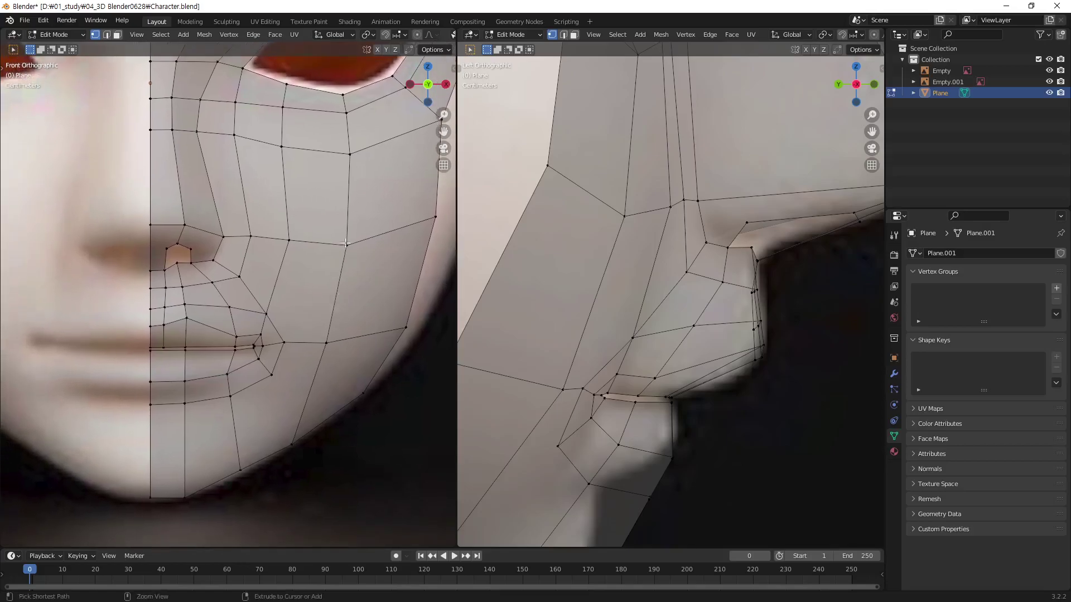
scroll(299, 353, "down", 3)
scroll(310, 334, "up", 3)
scroll(321, 342, "up", 1)
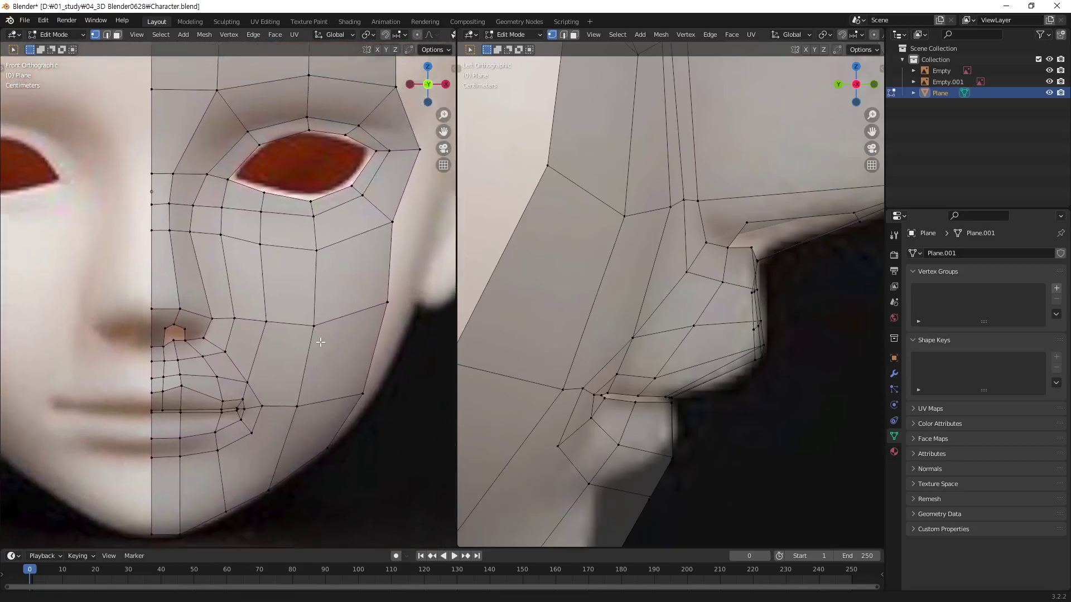
middle_click_drag(320, 342, 326, 327, "shift")
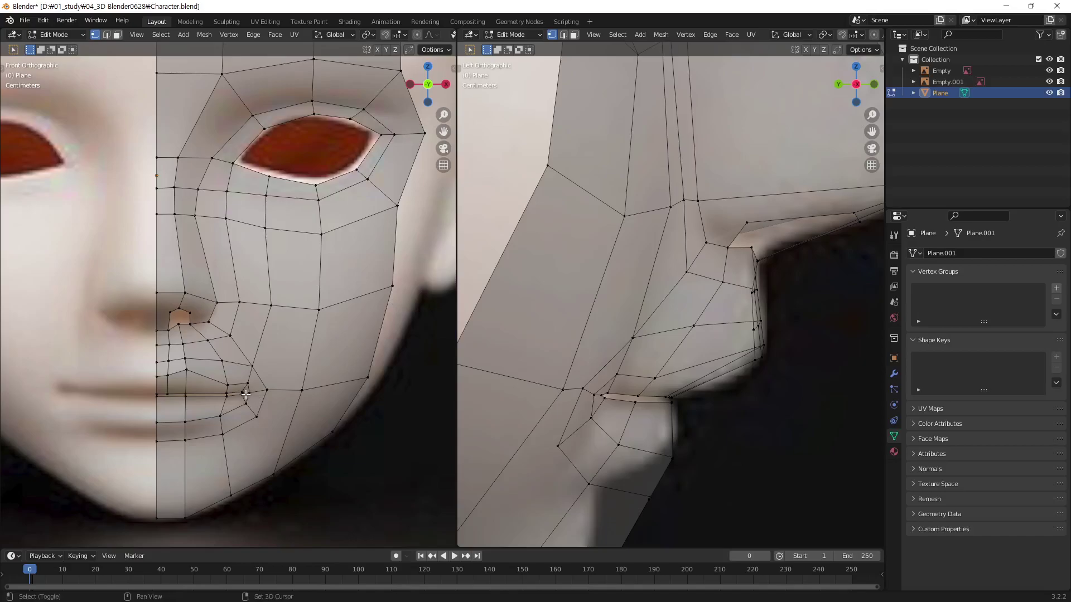
mouse_move(261, 398)
middle_mouse_down("ctrl")
mouse_move(354, 277)
mouse_move(434, 300)
middle_mouse_up("ctrl")
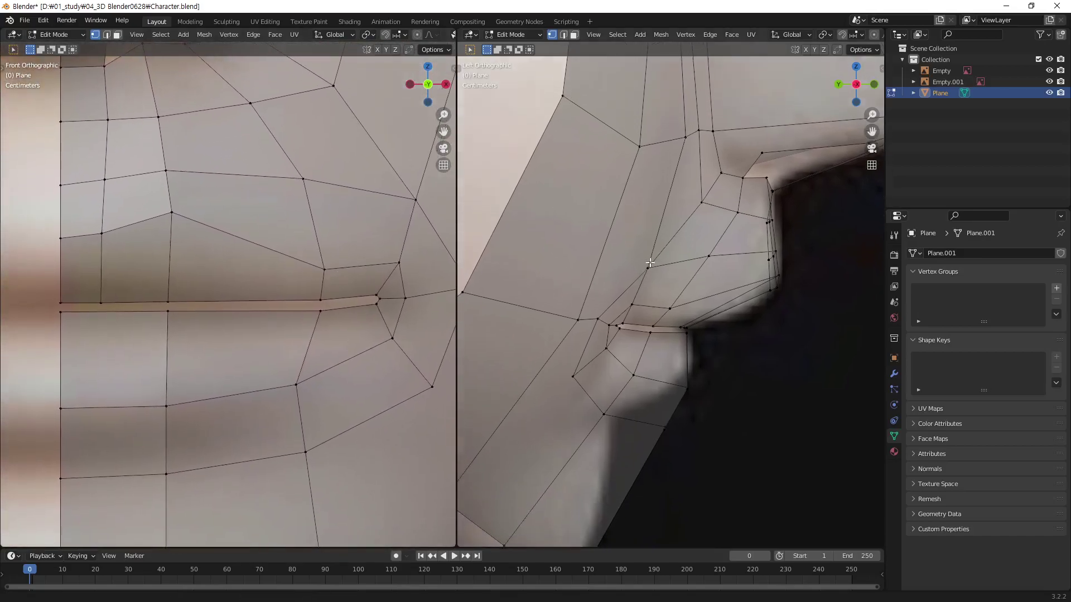
middle_click_drag(647, 346, 675, 276, "ctrl")
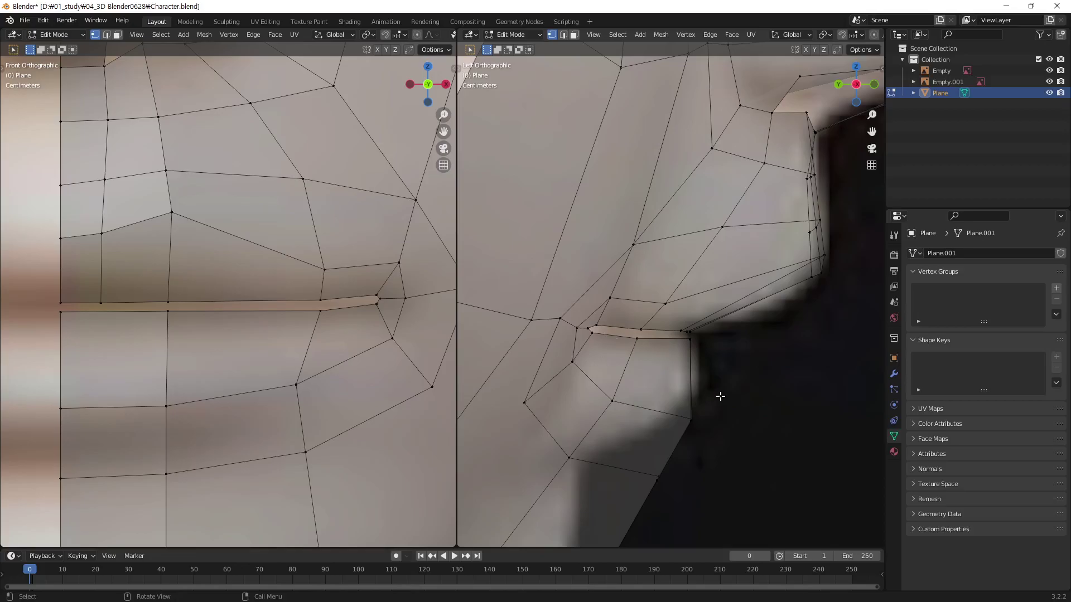
Slide the lower-lip corner vertex and the mouth-corner vertex along Y to match the side silhouette.
left_click_drag(720, 396, 685, 427)
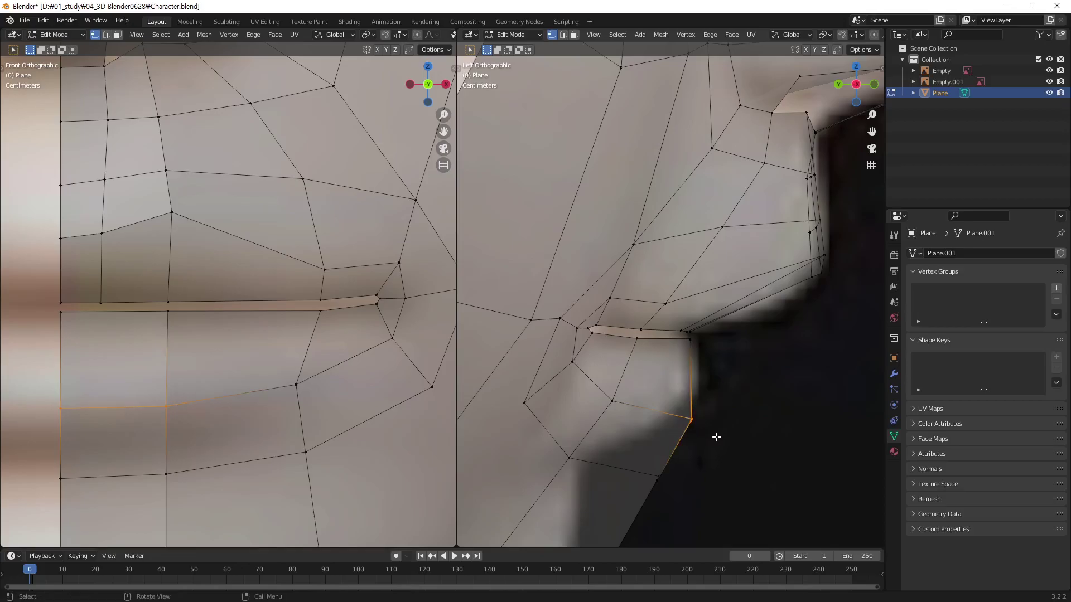
key("g")
key("y")
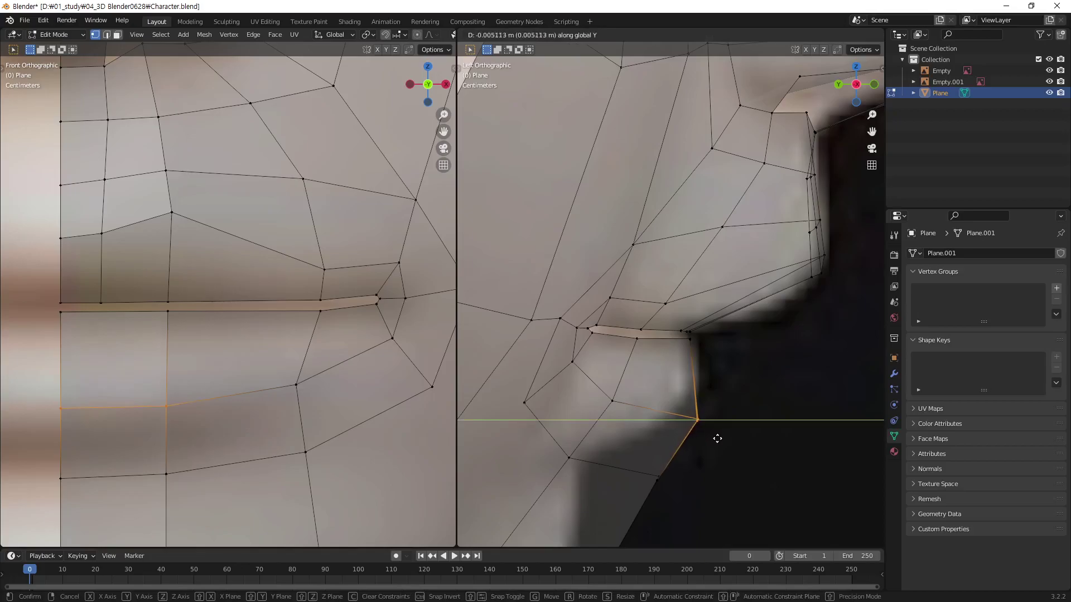
left_click(714, 438)
left_click_drag(695, 353, 679, 334)
key("g")
key("y")
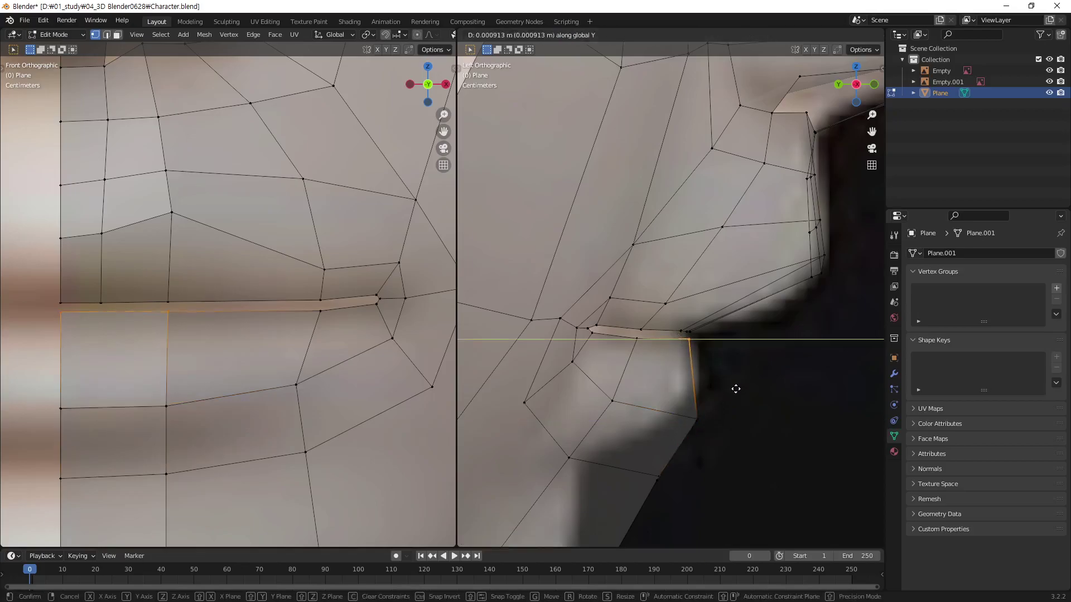
left_click(777, 392)
left_click(772, 424)
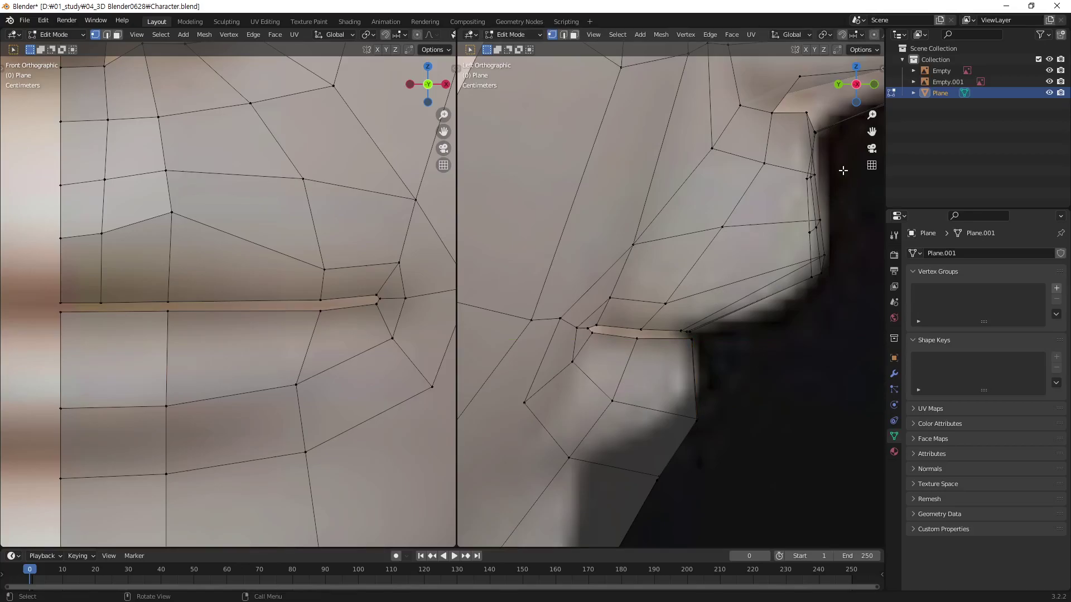
Nudge the cheek-outline vertex along Y, undoing an accidental large move first.
left_click_drag(842, 168, 799, 196)
type("gy7")
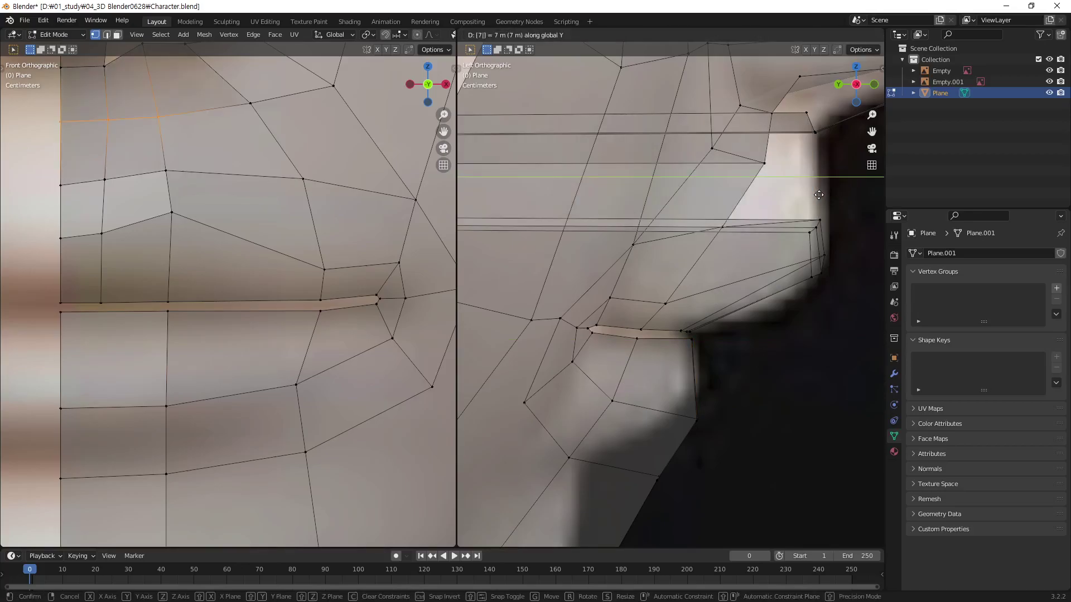
key("Escape")
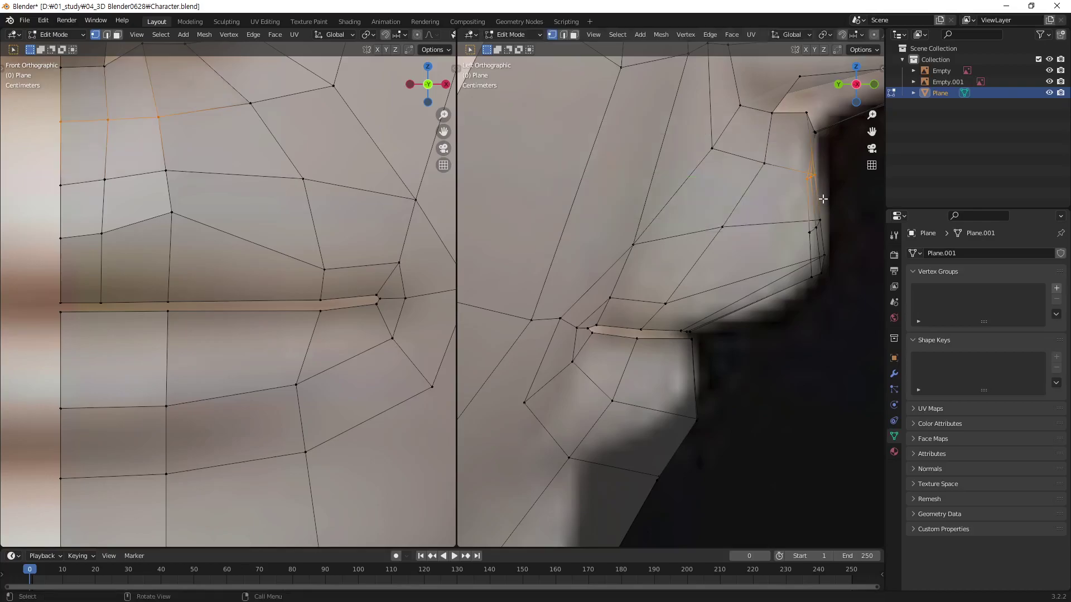
key("g")
key("y")
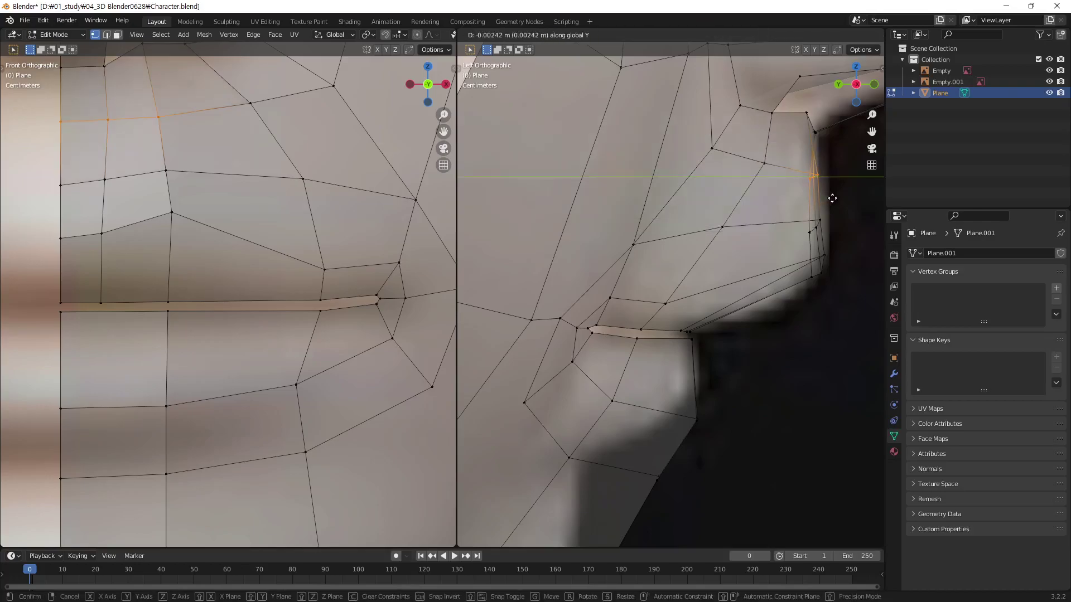
left_click(832, 198)
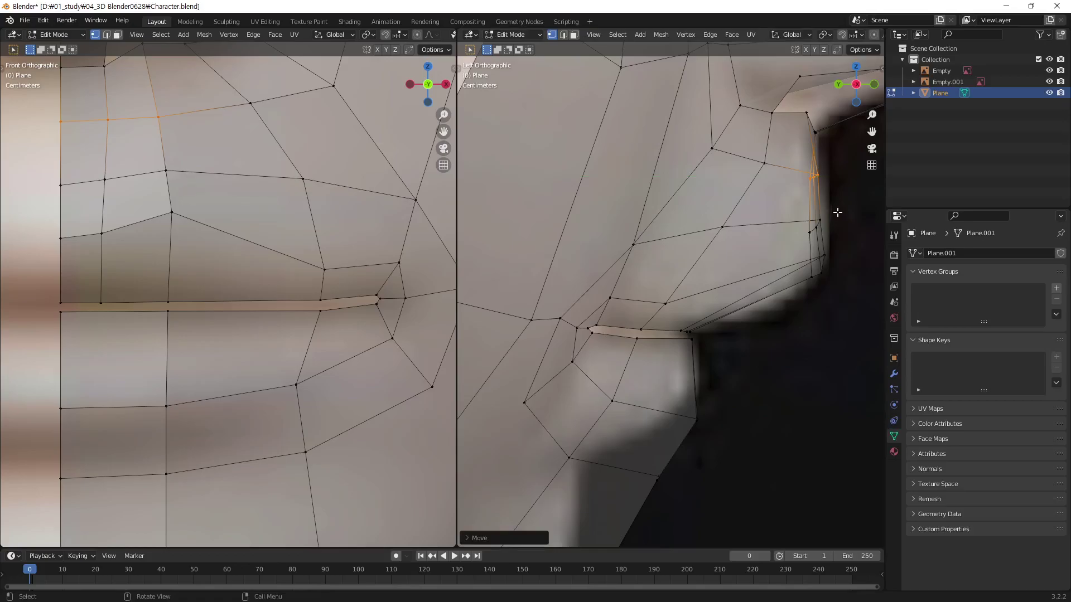
left_click(837, 213)
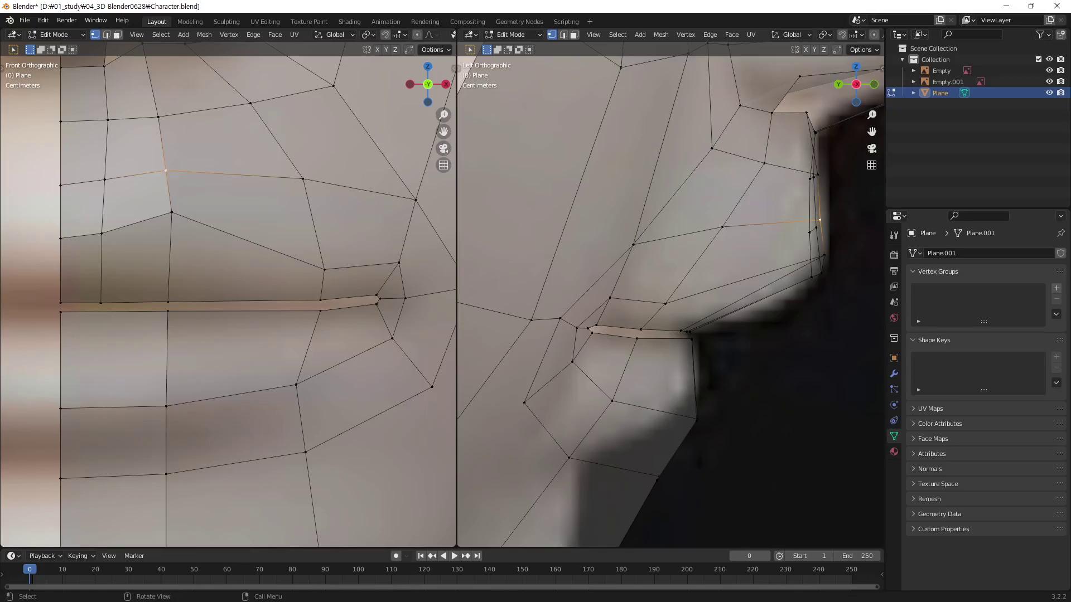
left_click(705, 177)
Cut a new edge loop around the mouth and slide its centre section along Y.
key("ctrl+r")
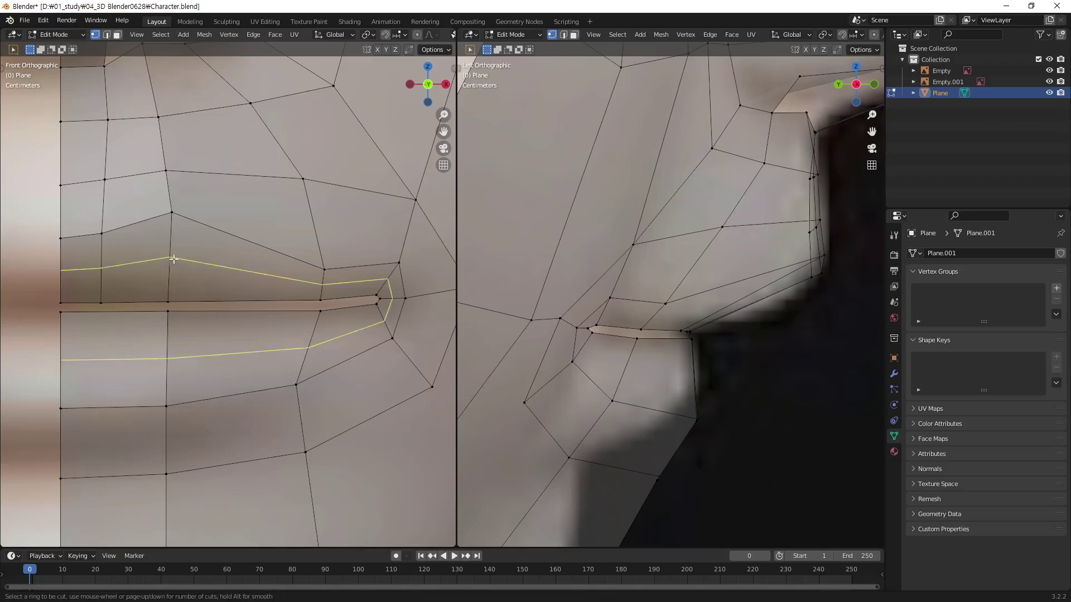
left_click(173, 259)
left_click(179, 258)
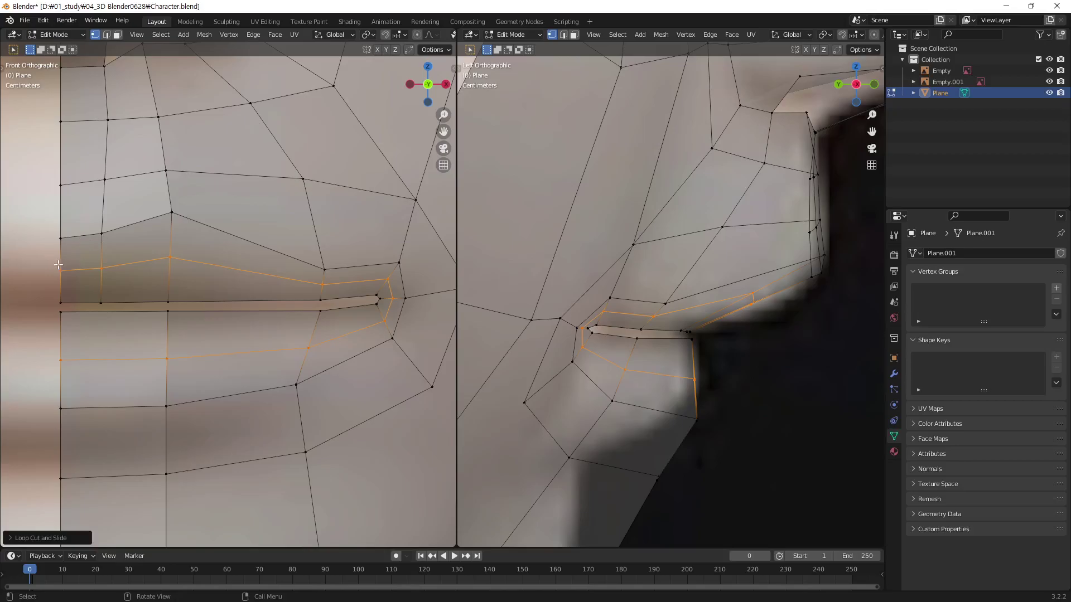
left_click(81, 269)
left_click_drag(43, 256, 136, 282)
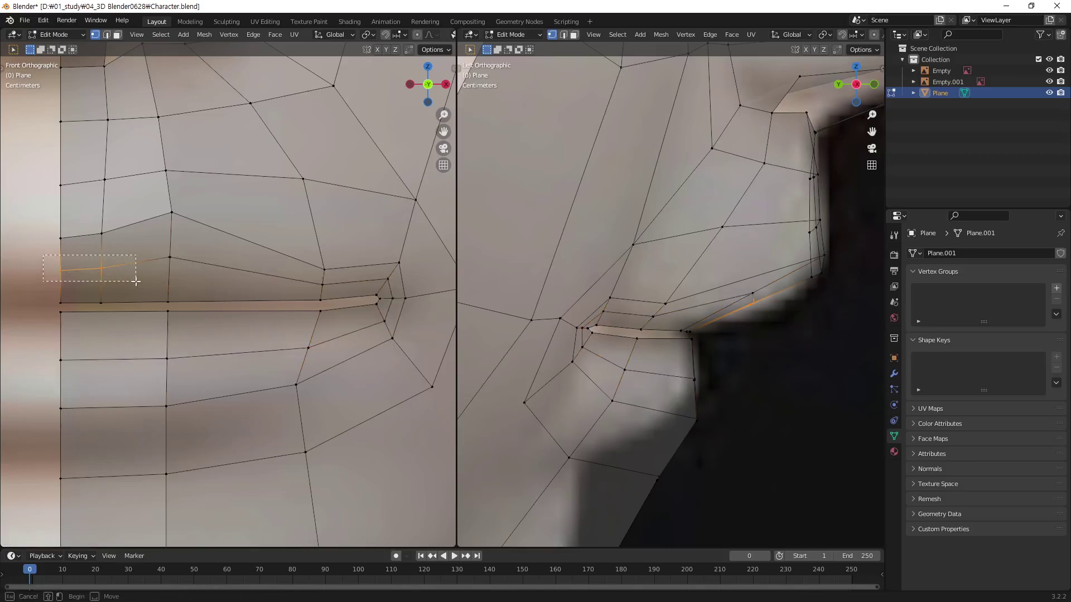
left_click(170, 257, "shift")
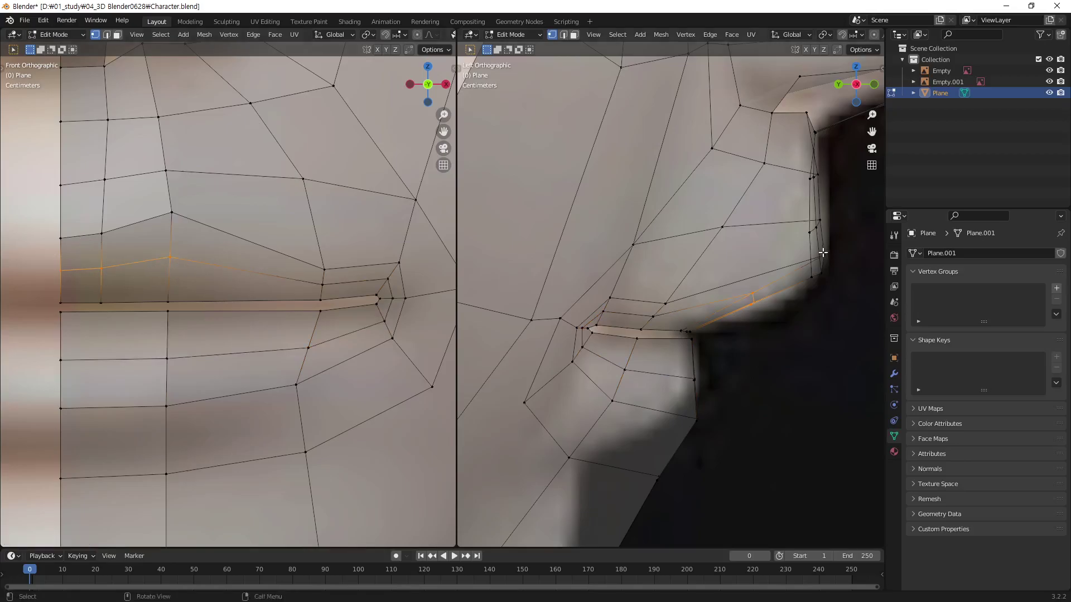
key("ctrl+z")
key("g")
key("y")
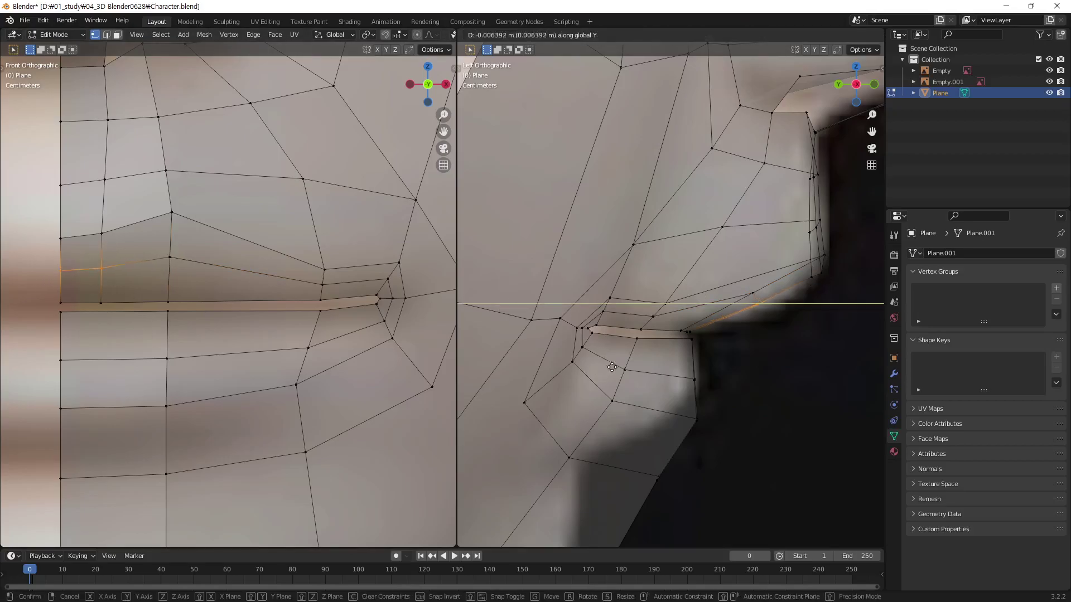
left_click(648, 366)
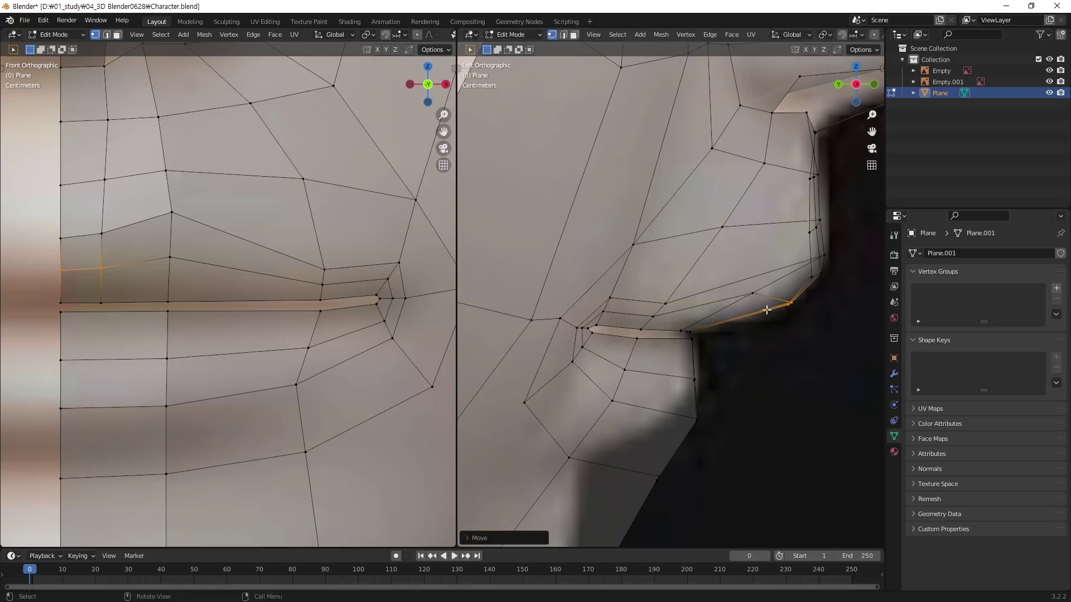
Move the new loop's cheek-side and above-mouth vertices back along Y to follow the cheek.
left_click(767, 289)
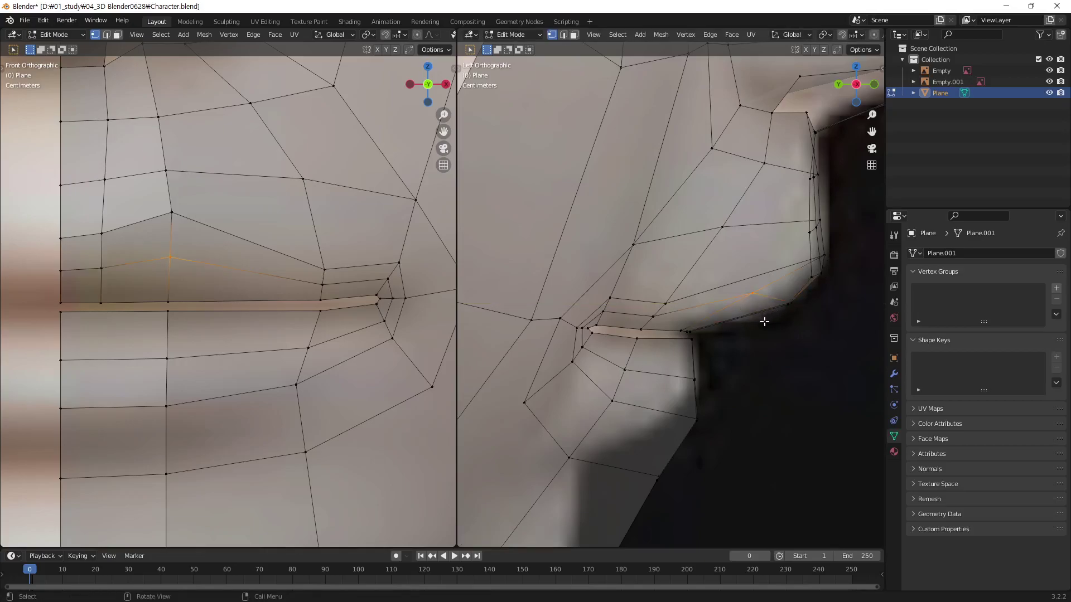
key("g")
key("y")
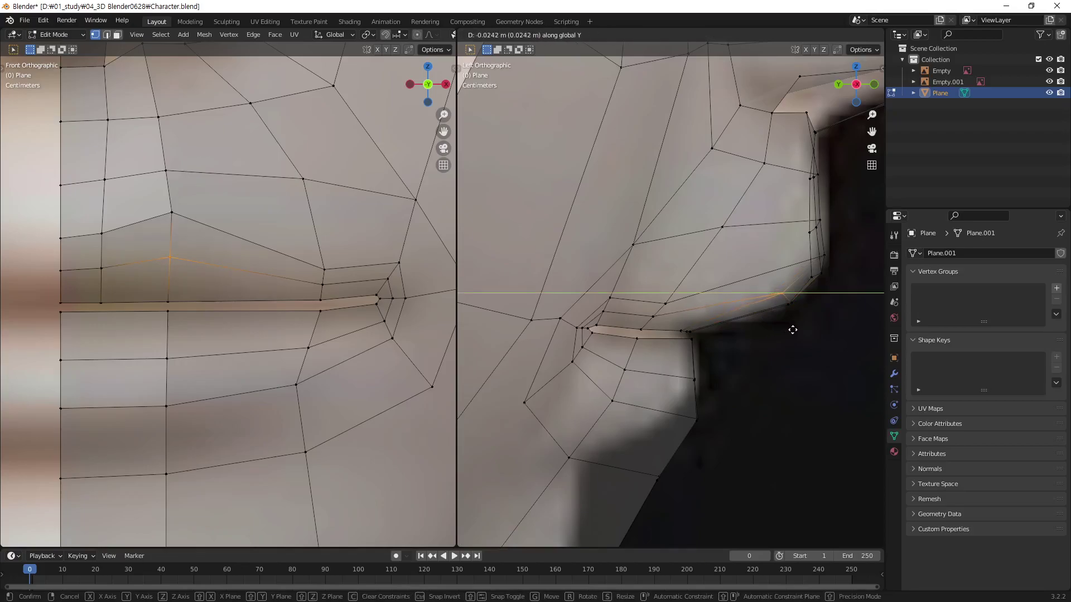
left_click(794, 333)
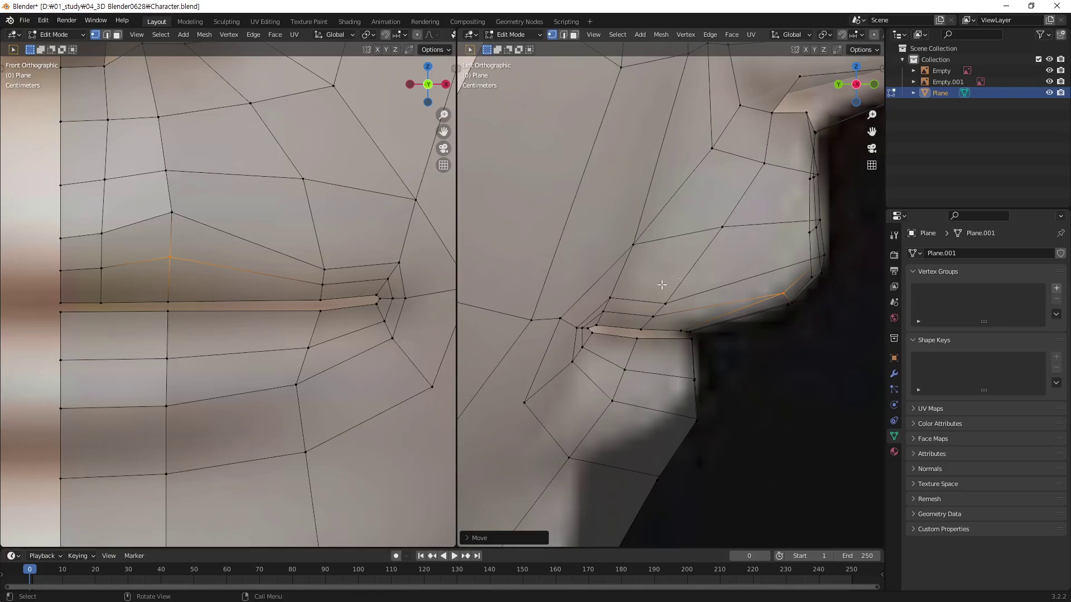
left_click(654, 317)
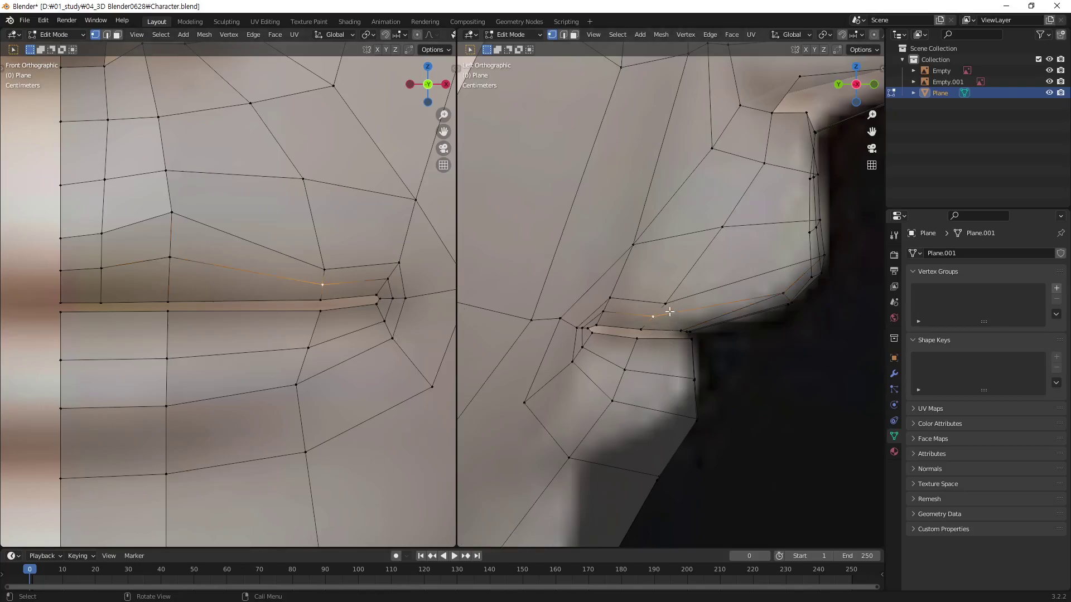
left_click_drag(675, 297, 644, 318)
key("g")
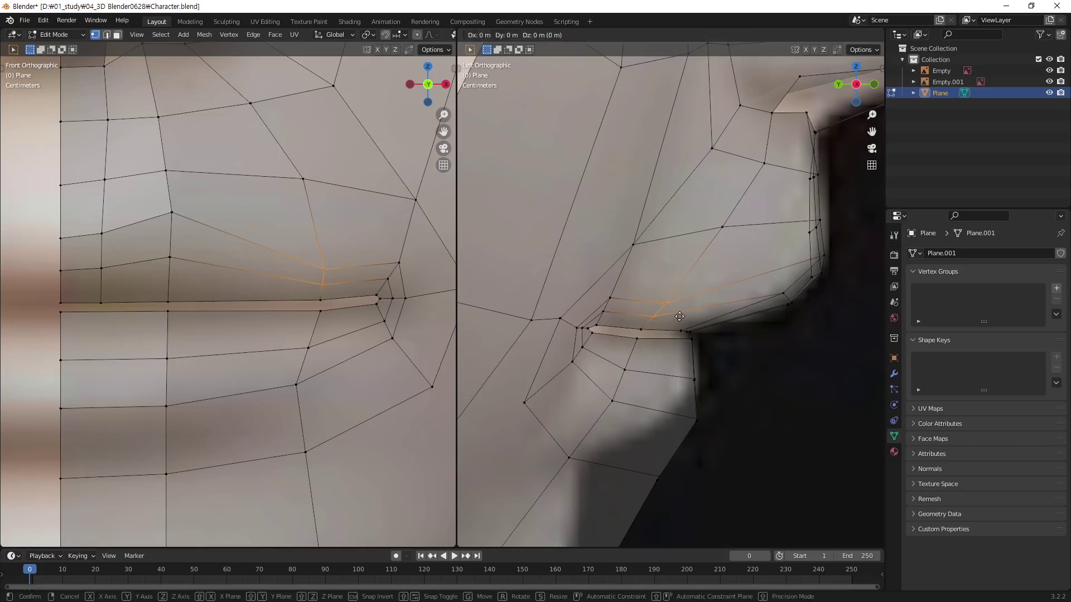
key("y")
left_click(685, 318)
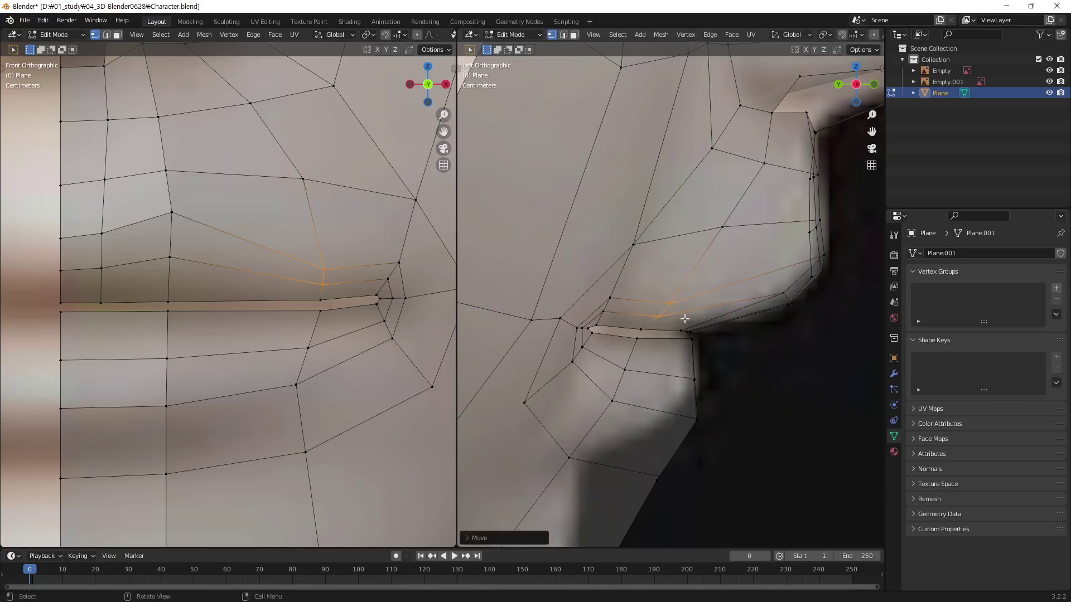
left_click(791, 377)
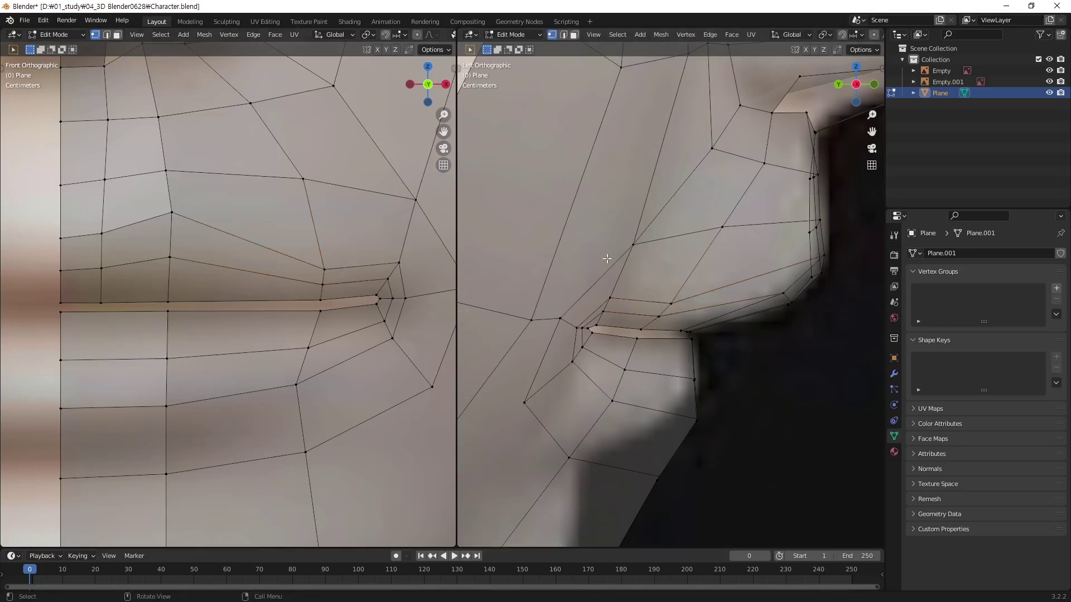
key("shift+space")
key("d")
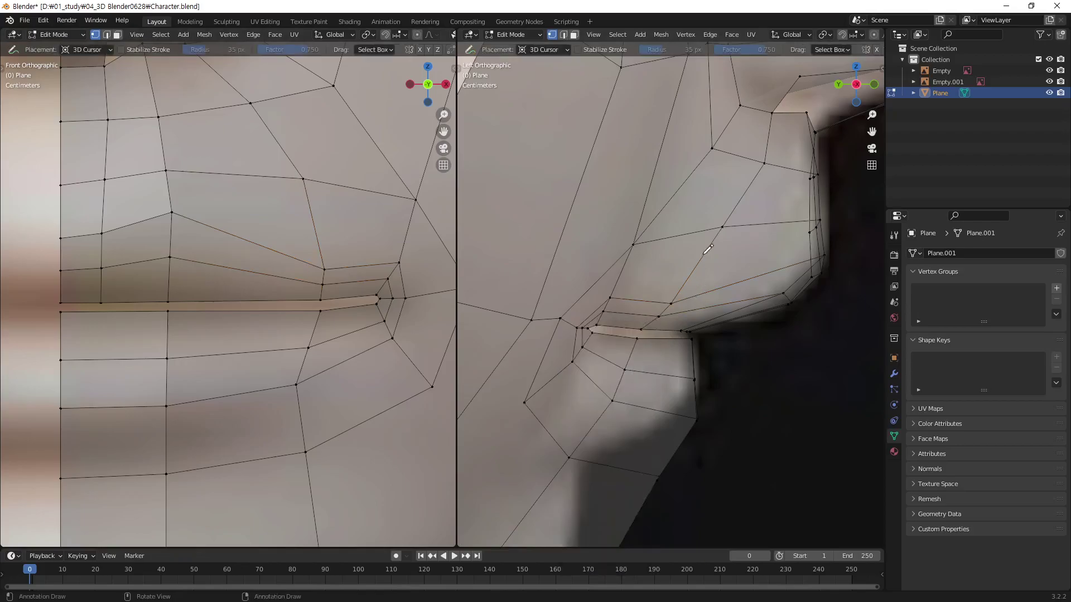
mouse_move(775, 189)
left_mouse_down()
mouse_move(731, 248)
mouse_move(730, 230)
mouse_move(776, 237)
left_mouse_up()
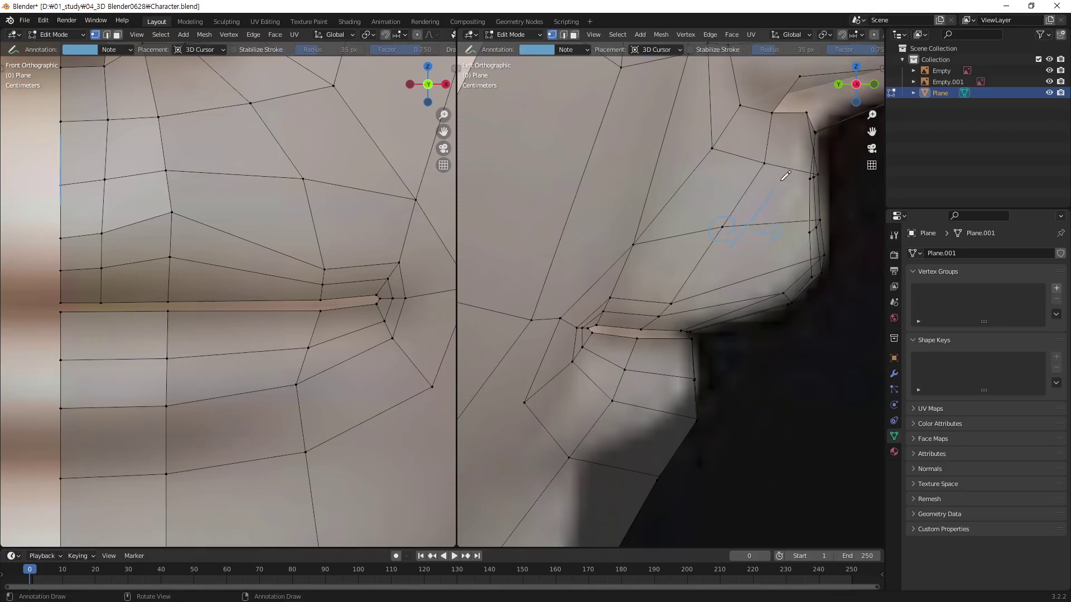
left_click_drag(769, 168, 690, 291)
mouse_move(773, 194)
left_mouse_down()
mouse_move(765, 220)
mouse_move(667, 328)
mouse_move(687, 335)
left_mouse_up()
mouse_move(807, 204)
left_mouse_down()
mouse_move(720, 322)
mouse_move(731, 336)
left_mouse_up()
left_click_drag(693, 239, 608, 323)
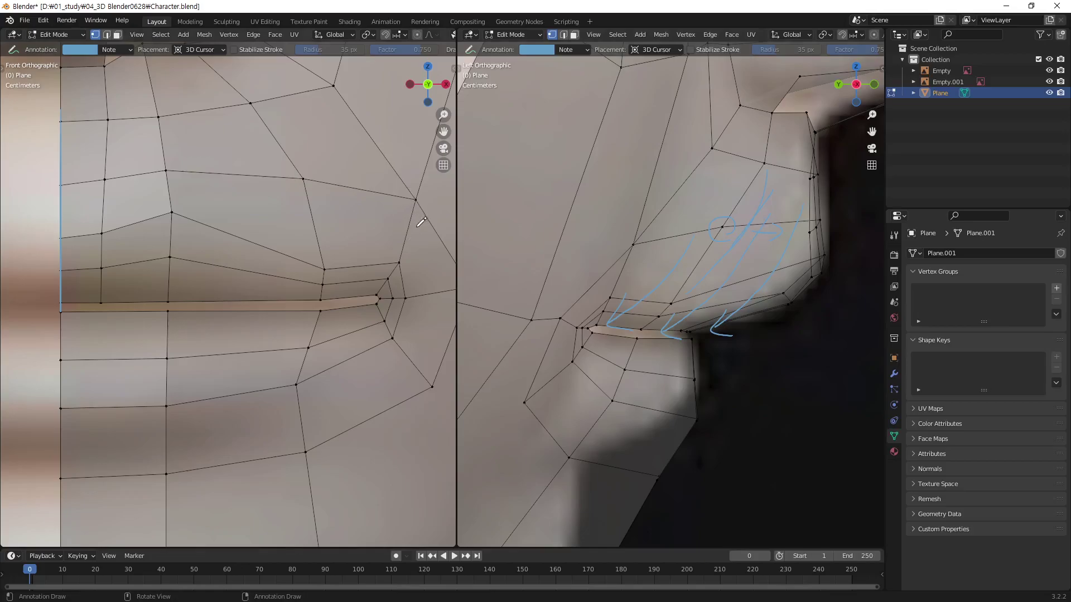
mouse_move(424, 197)
left_mouse_down()
mouse_move(384, 284)
mouse_move(358, 301)
mouse_move(449, 288)
mouse_move(408, 317)
left_mouse_up()
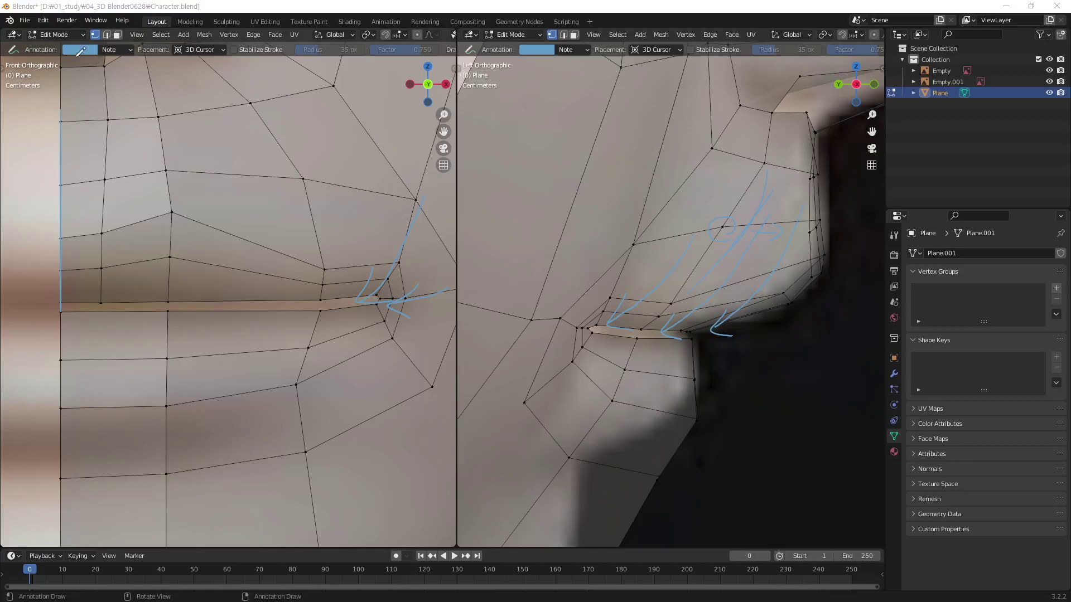
left_click(129, 49)
left_click(187, 71)
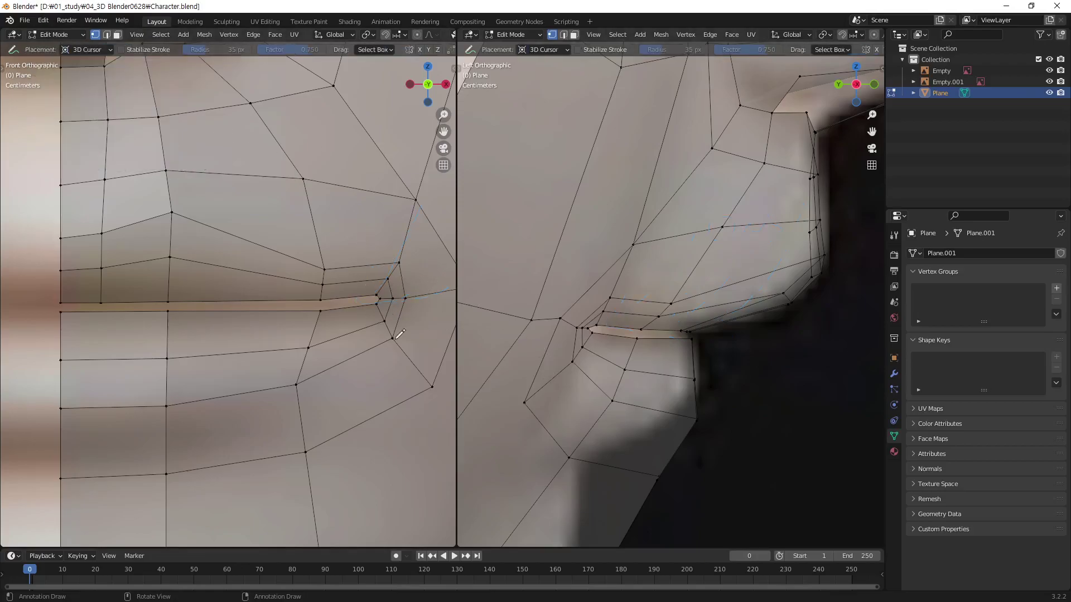
Slide the lip-corner loop and a vertex near the mouth corner along Y.
key("w")
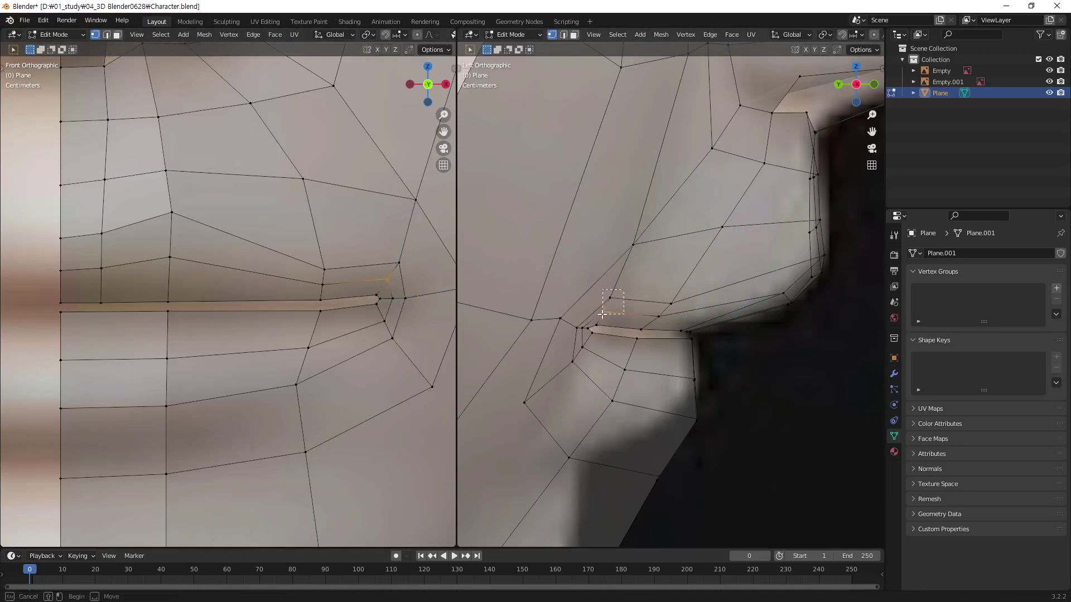
left_click(623, 312, "alt")
key("g")
key("y")
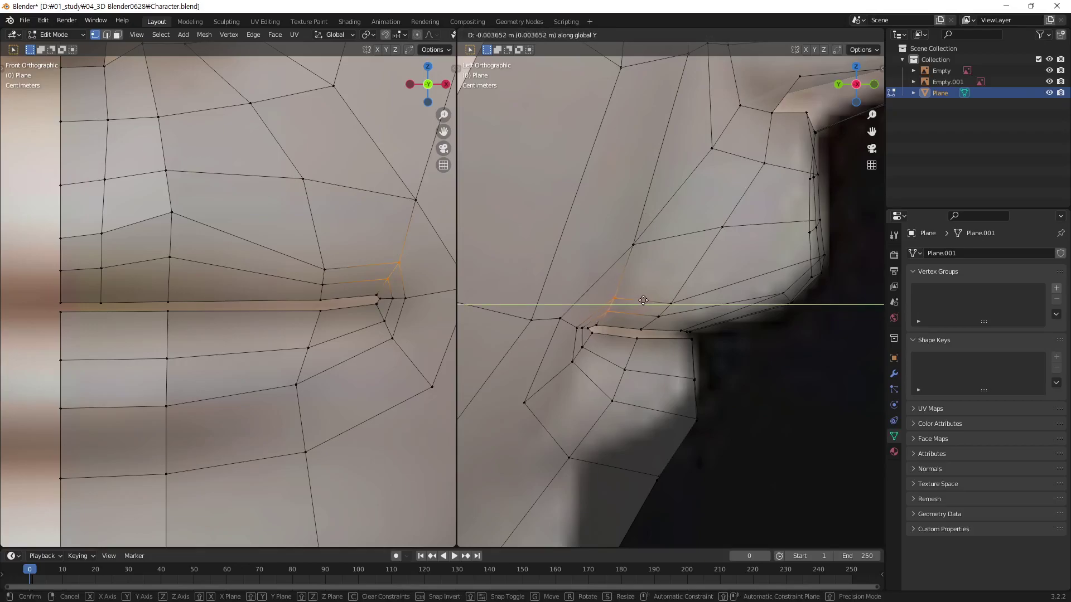
left_click(644, 301)
left_click(655, 258)
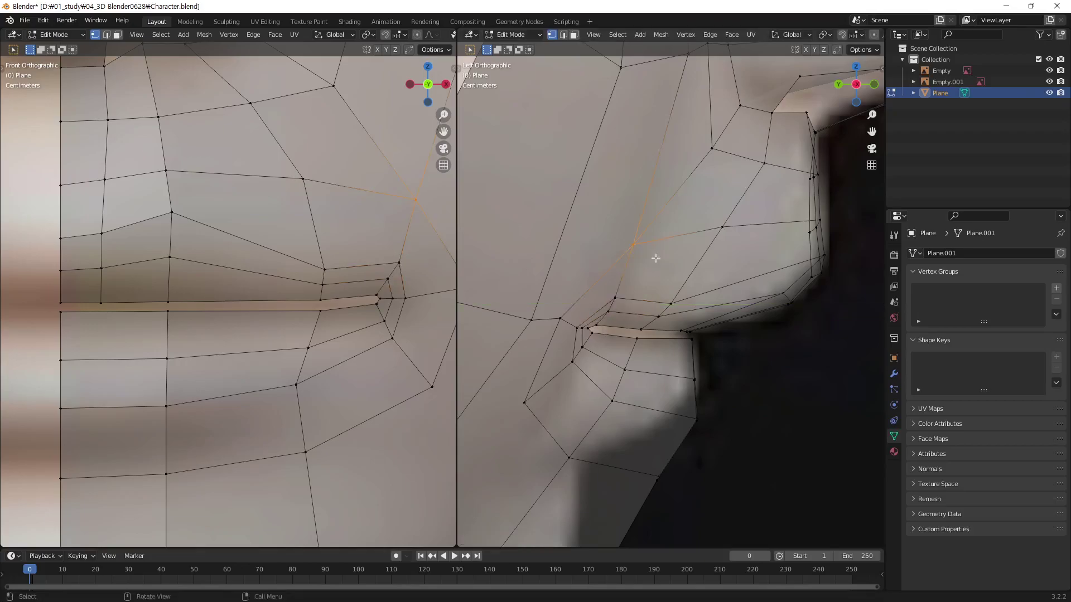
key("g")
key("y")
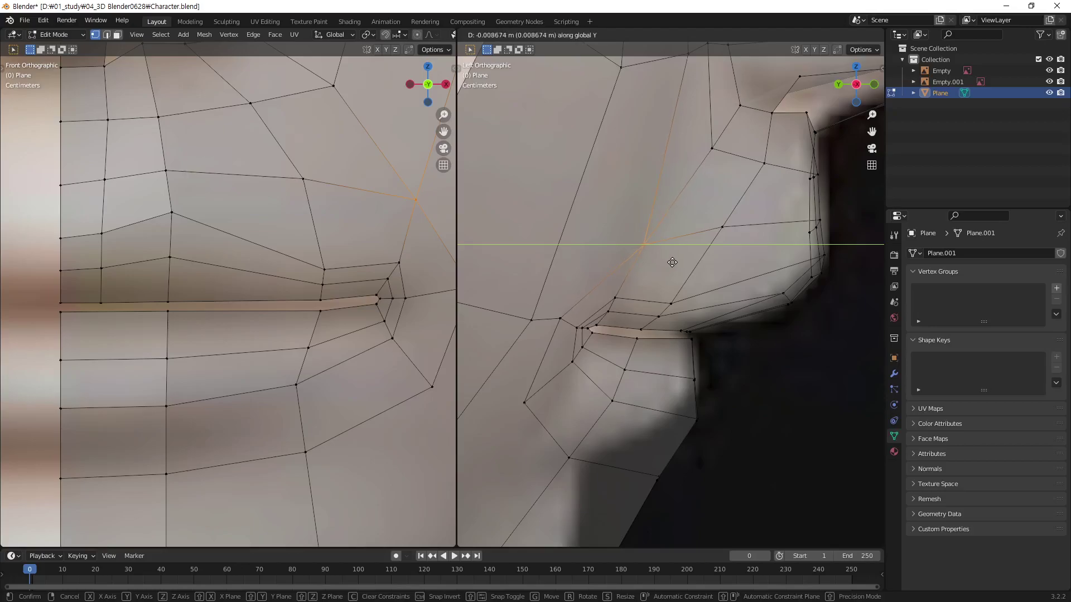
left_click(672, 262)
Nudge the next mouth-corner vertex and a cheek vertex along Y to fit the profile.
left_click(617, 297)
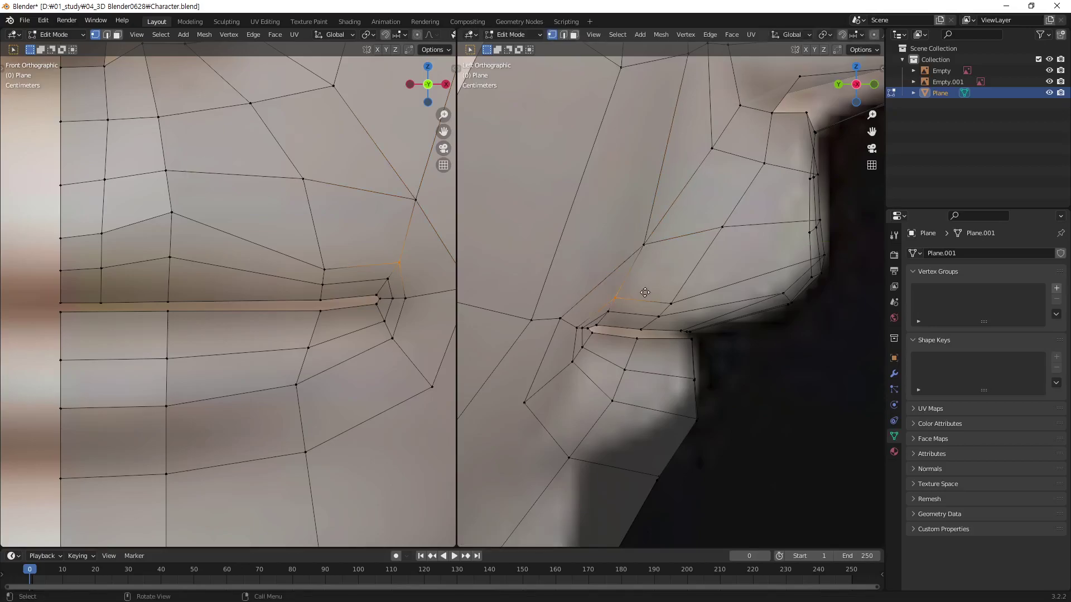
key("g")
key("y")
left_click(647, 290)
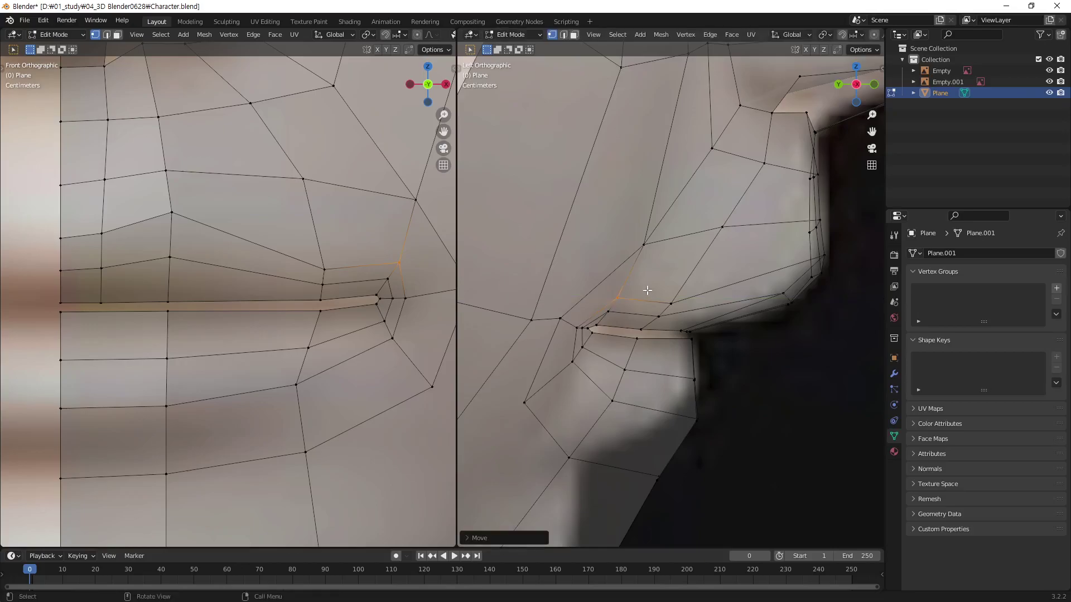
left_click(613, 315)
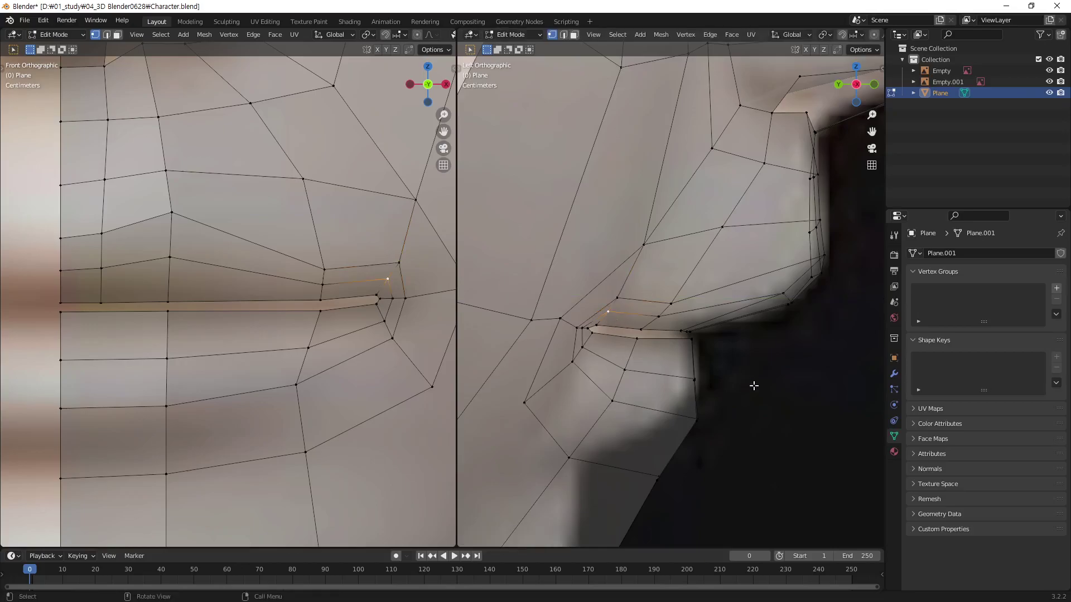
left_click(726, 232)
key("g")
key("y")
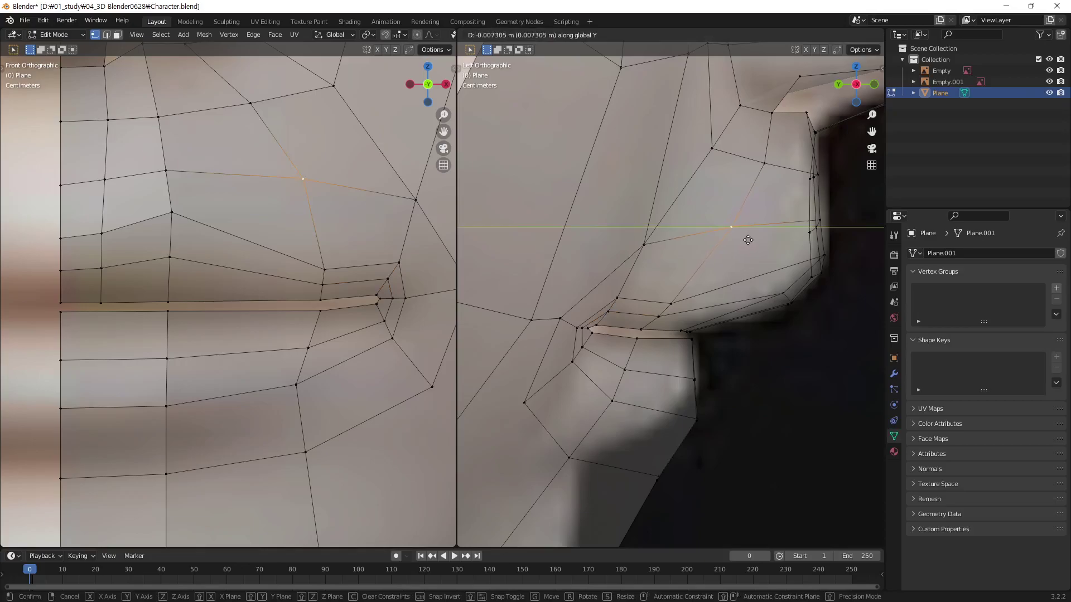
left_click(748, 240)
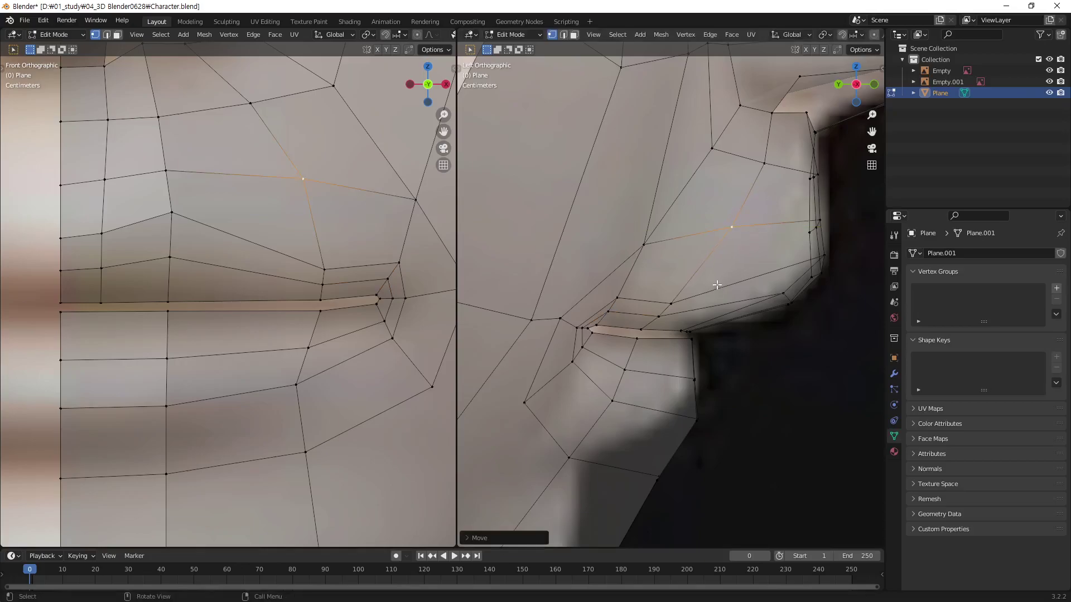
left_click(675, 306)
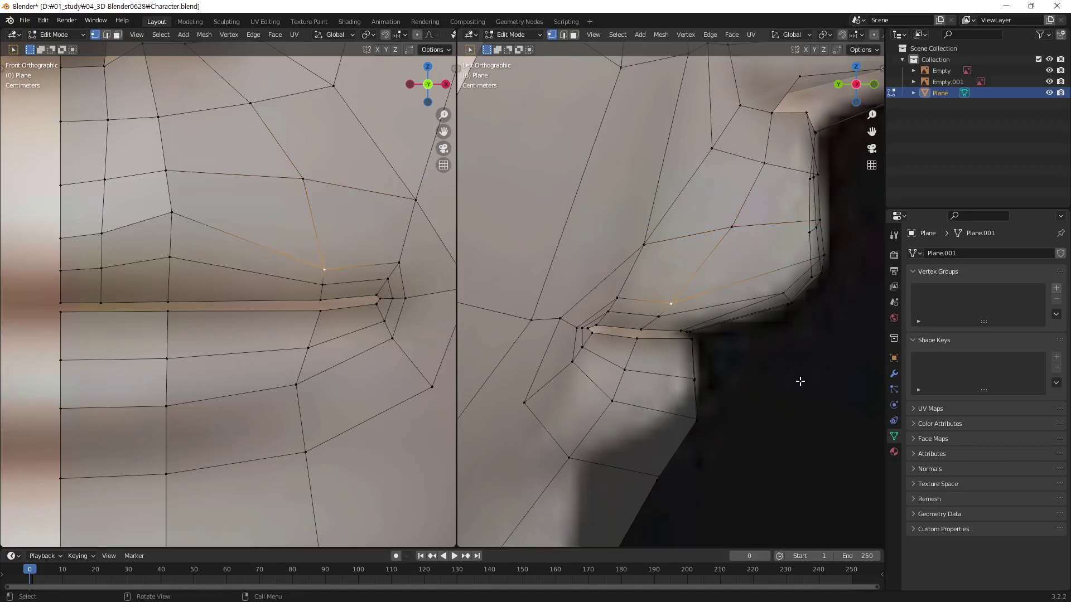
left_click(797, 386)
Slide the mouth loop and the two loops below the lip along Y.
left_click(678, 395, "alt")
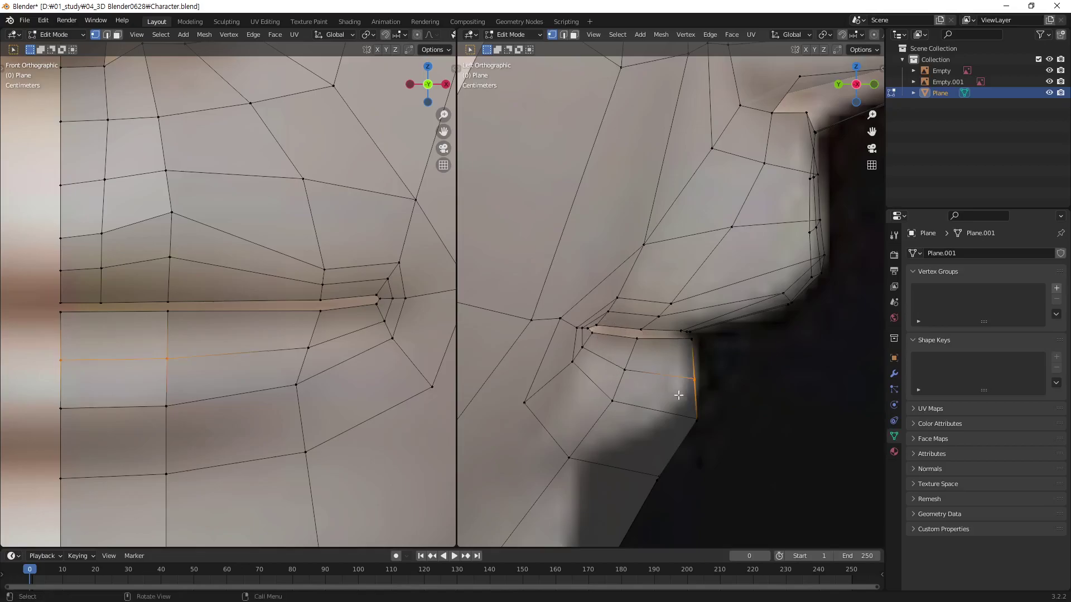
key("g")
key("y")
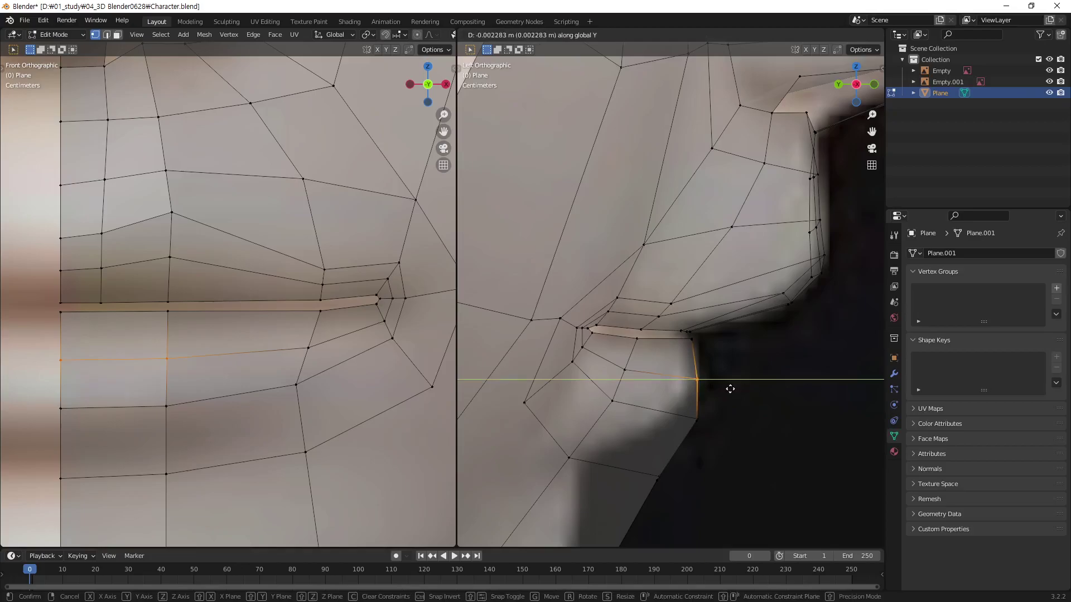
left_click(732, 389)
left_click(629, 382, "alt")
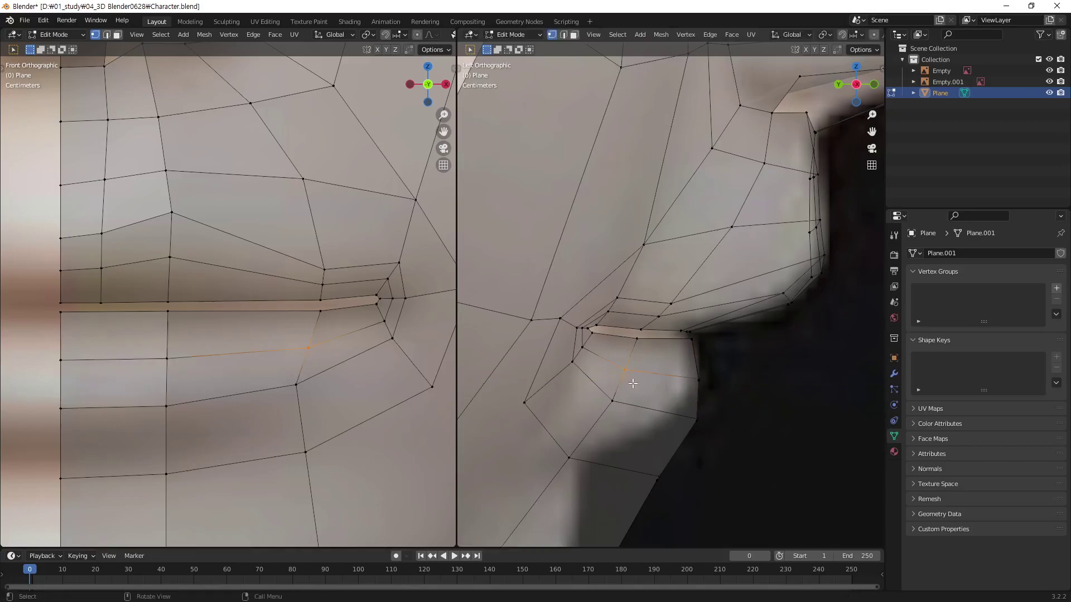
key("g")
key("y")
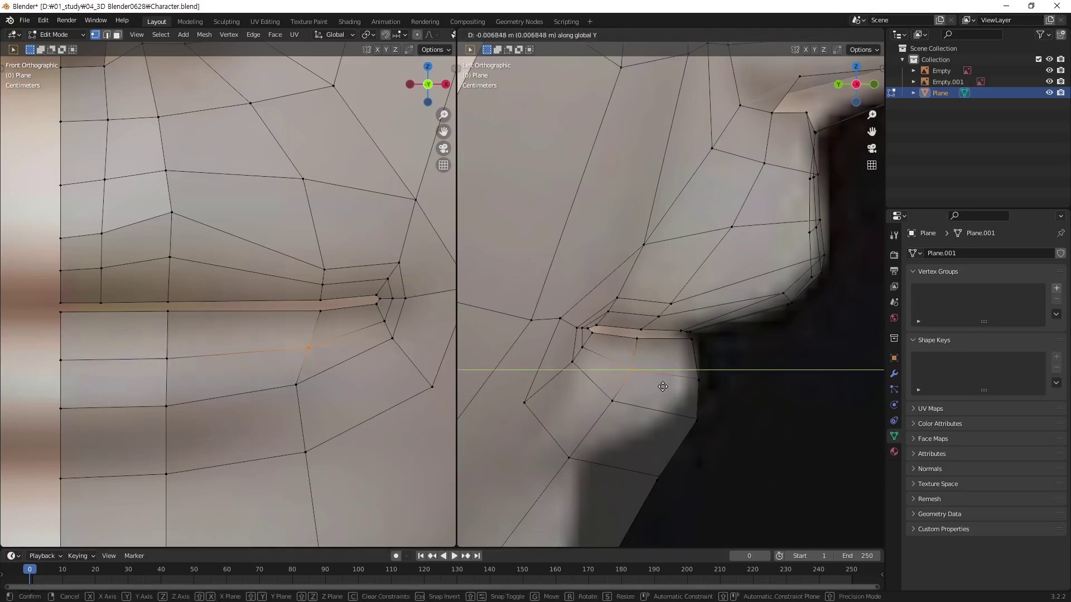
left_click(661, 386)
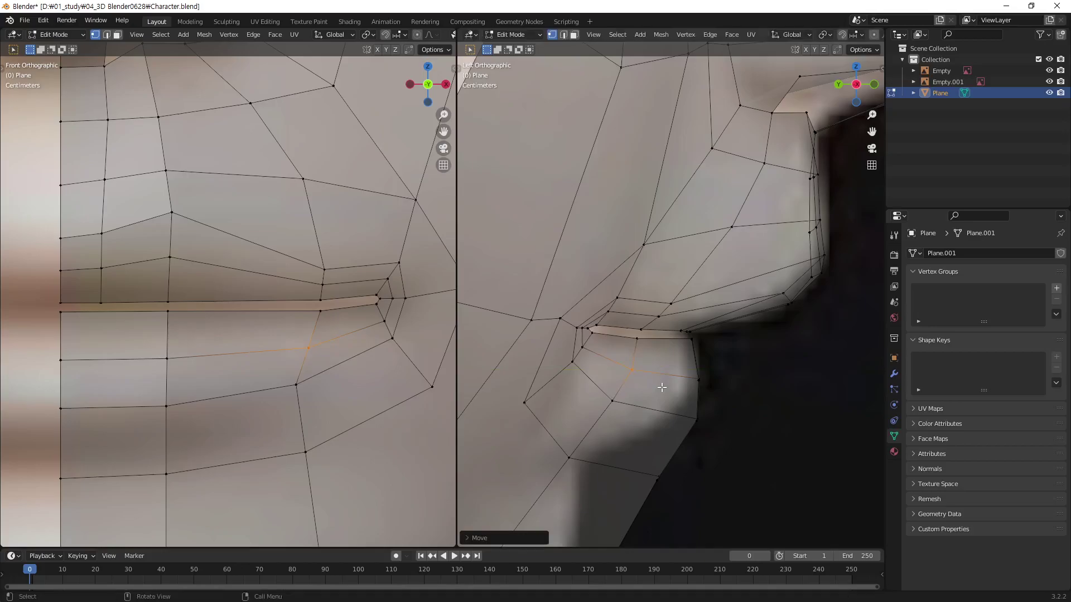
left_click(629, 406, "alt")
key("g")
key("y")
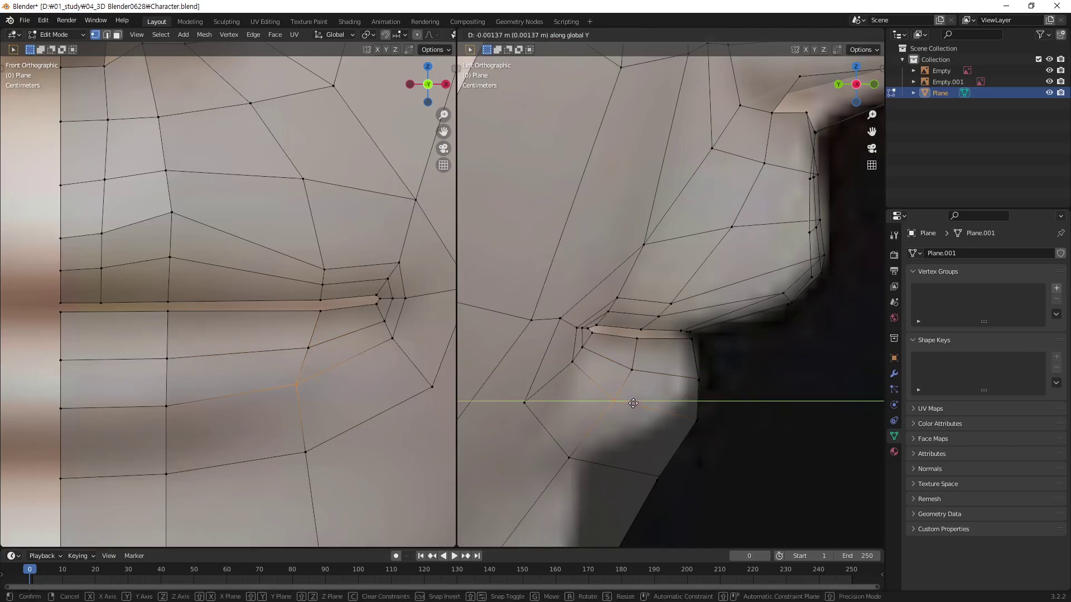
left_click(633, 406)
Nudge the lip-corner vertex and the vertex below it along Y.
left_click(589, 362, "shift")
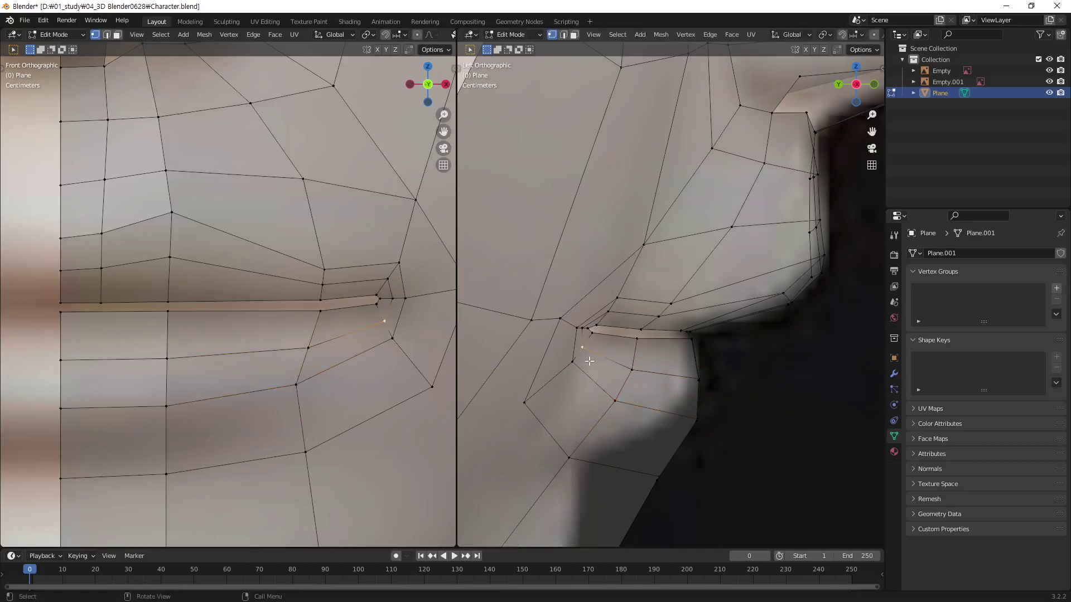
key("g")
key("y")
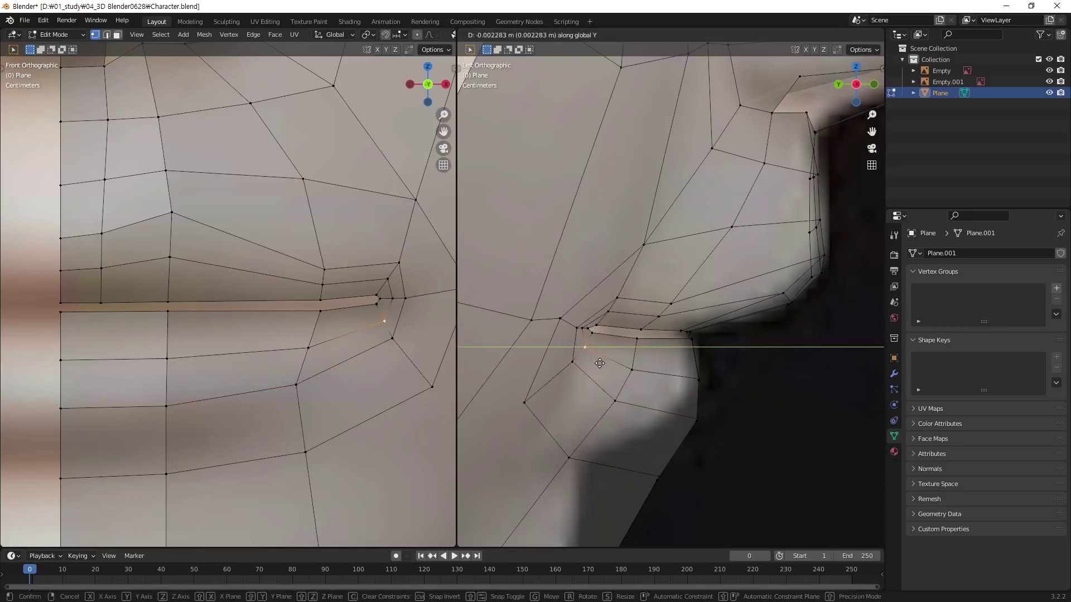
left_click(600, 363)
left_click(576, 367)
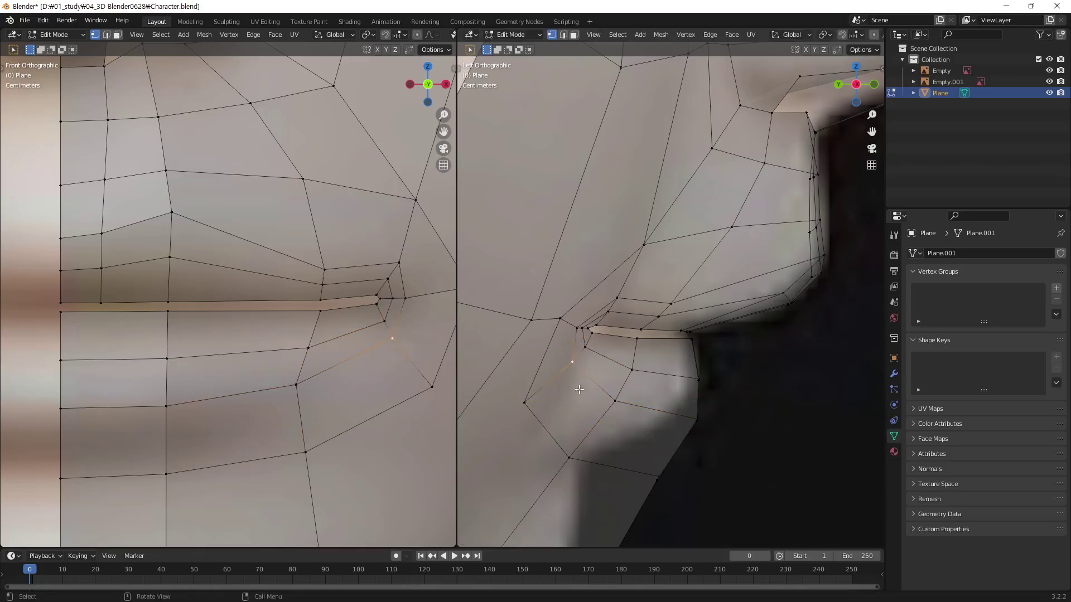
key("g")
key("y")
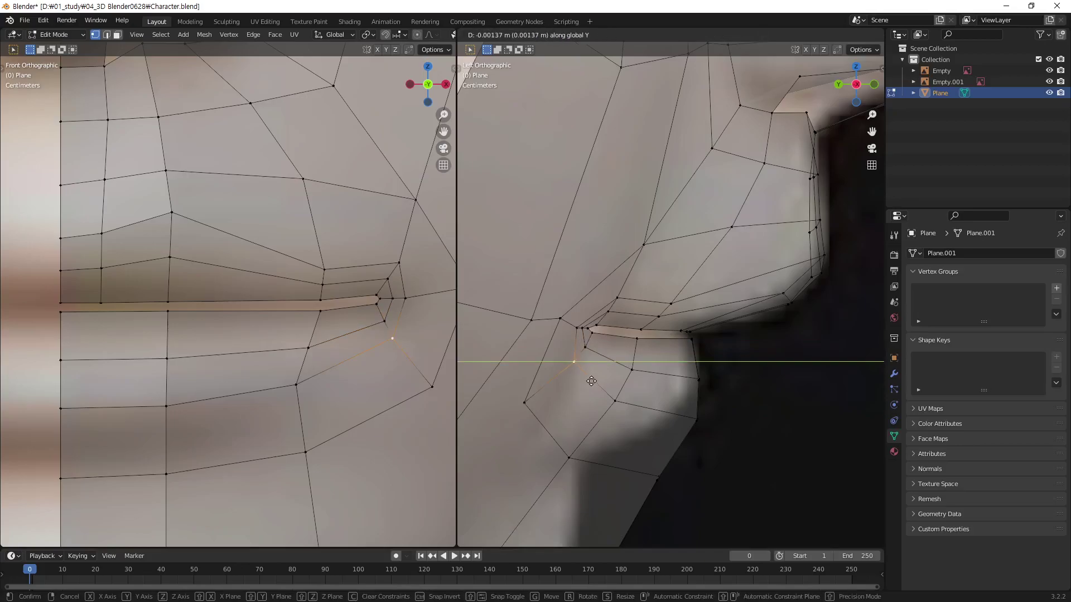
left_click(589, 380)
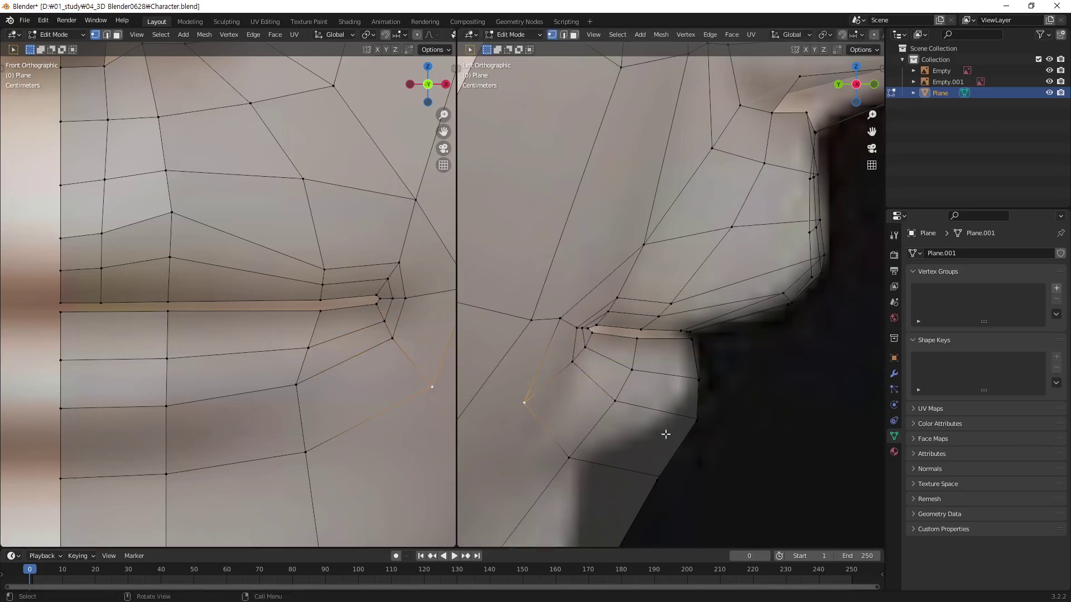
left_click(669, 463)
mouse_move(642, 438)
middle_mouse_down("shift")
mouse_move(649, 347)
mouse_move(627, 355)
middle_mouse_up("shift")
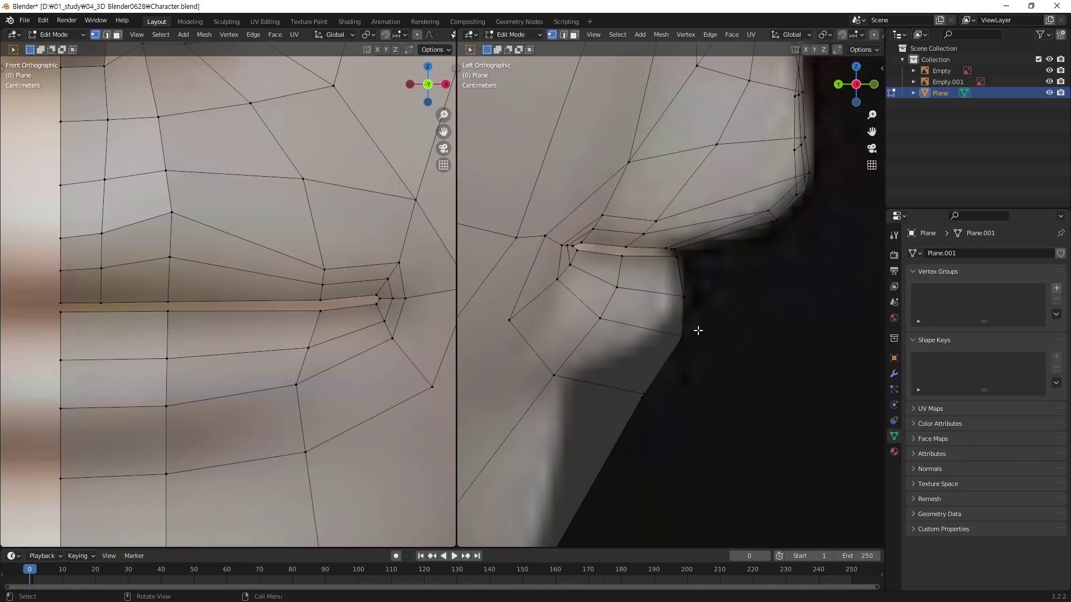
Move the chin vertex and the lower jaw vertex along Y to match the jaw reference.
left_click(712, 343)
key("g")
key("y")
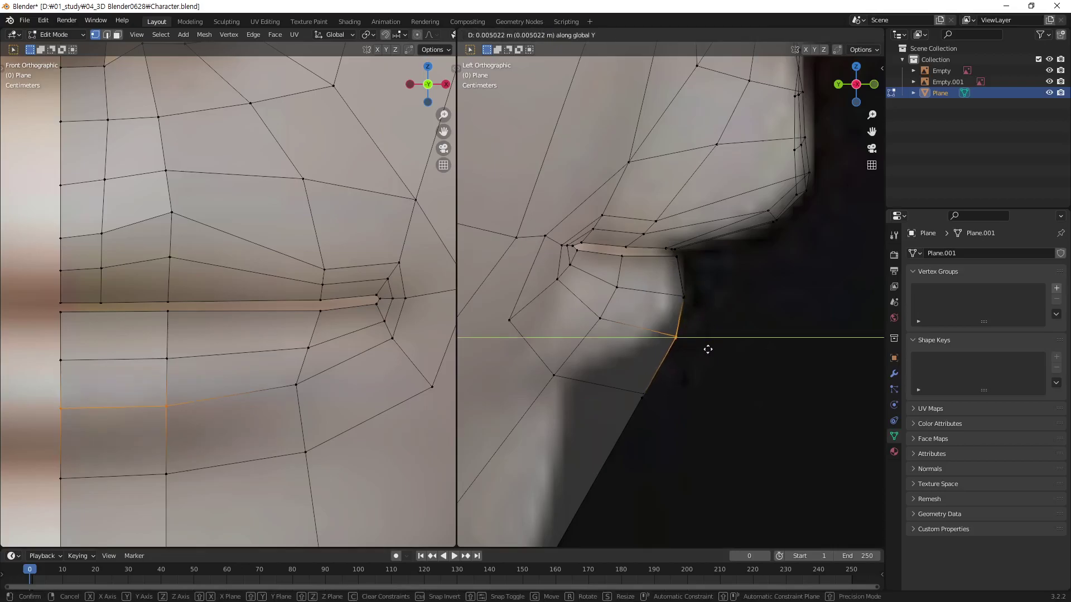
left_click(692, 350)
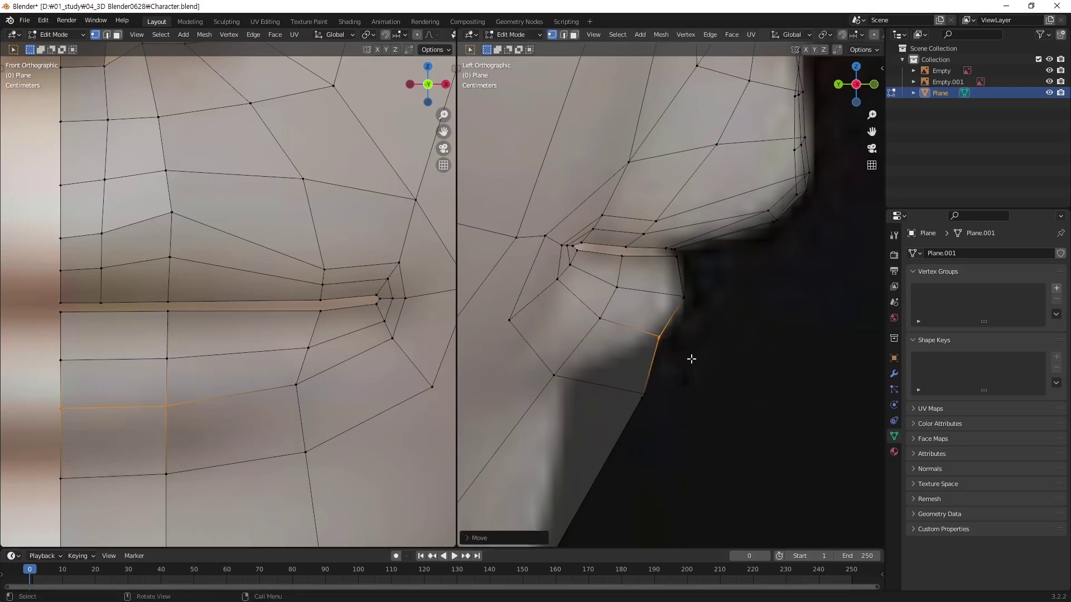
left_click_drag(673, 395, 646, 373)
key("g")
key("y")
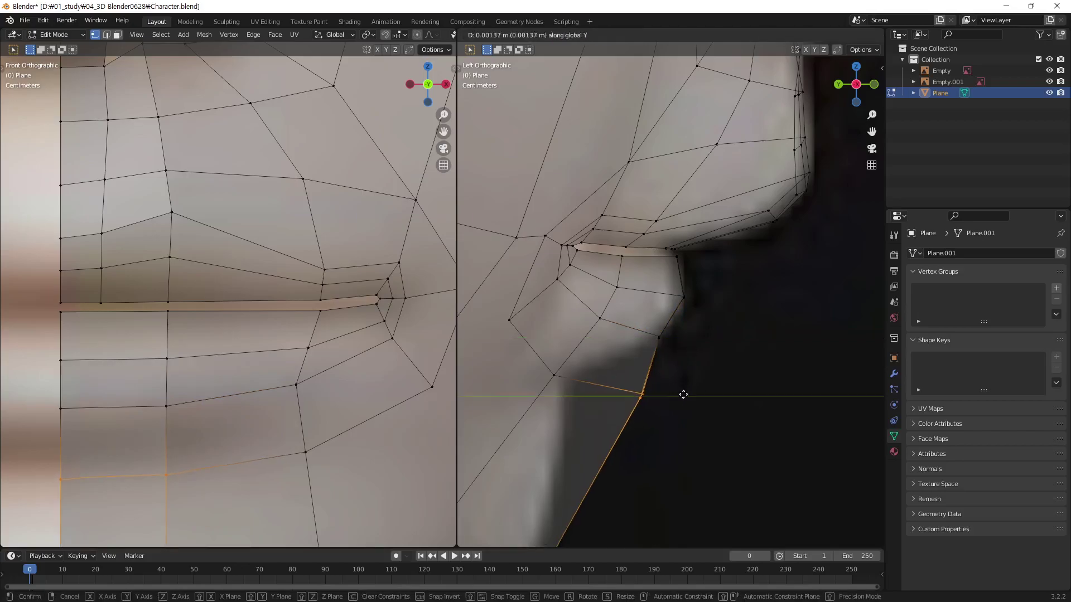
left_click(605, 410)
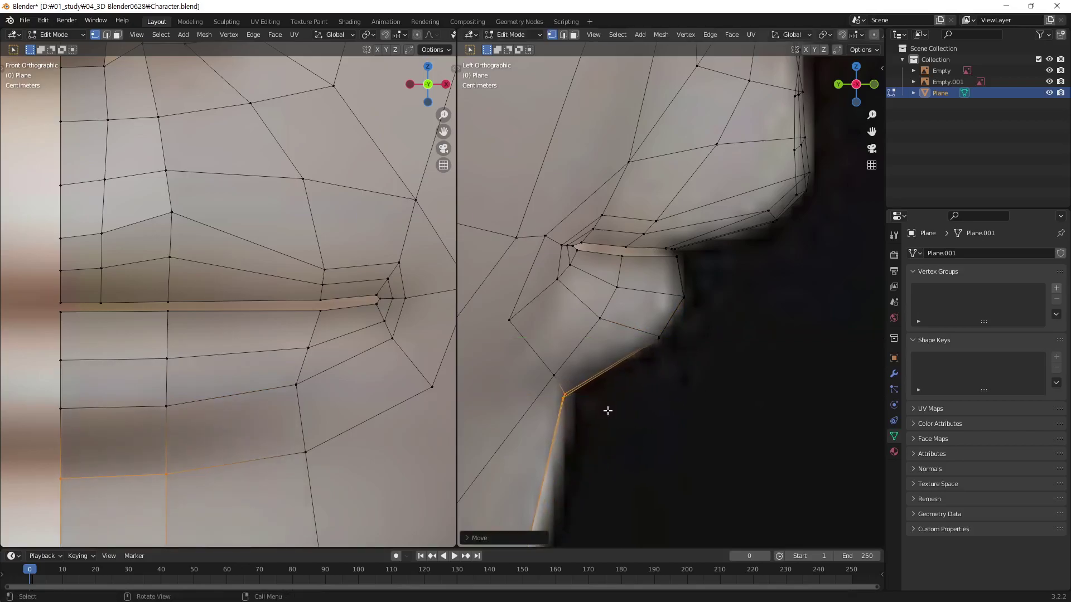
key("g")
key("y")
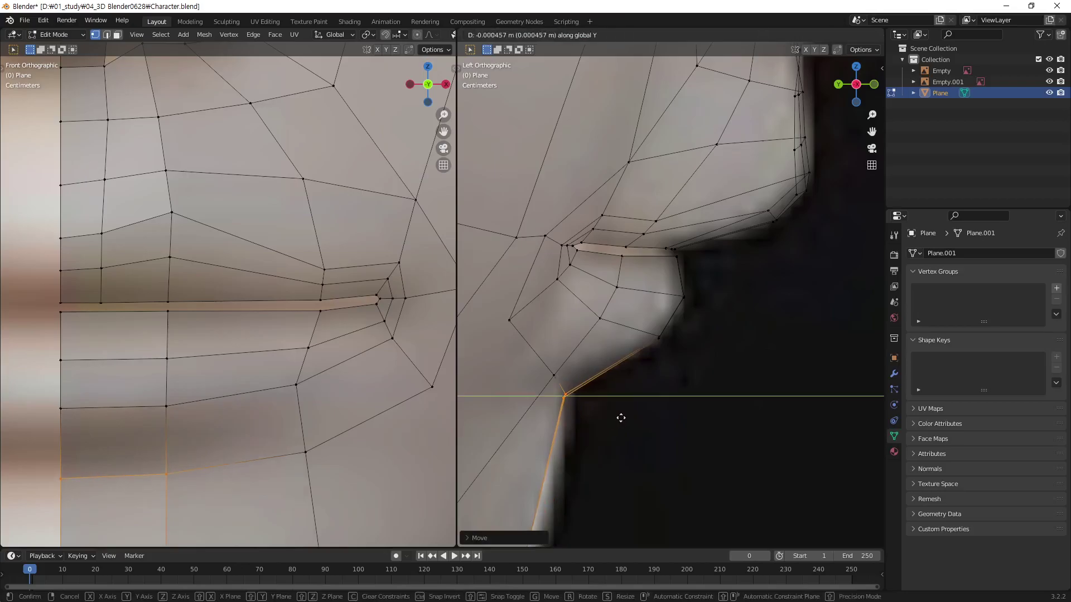
left_click(623, 419)
Scale the jaw vertices along Y, reposition them, and adjust the vertex above the jaw corner.
key("s")
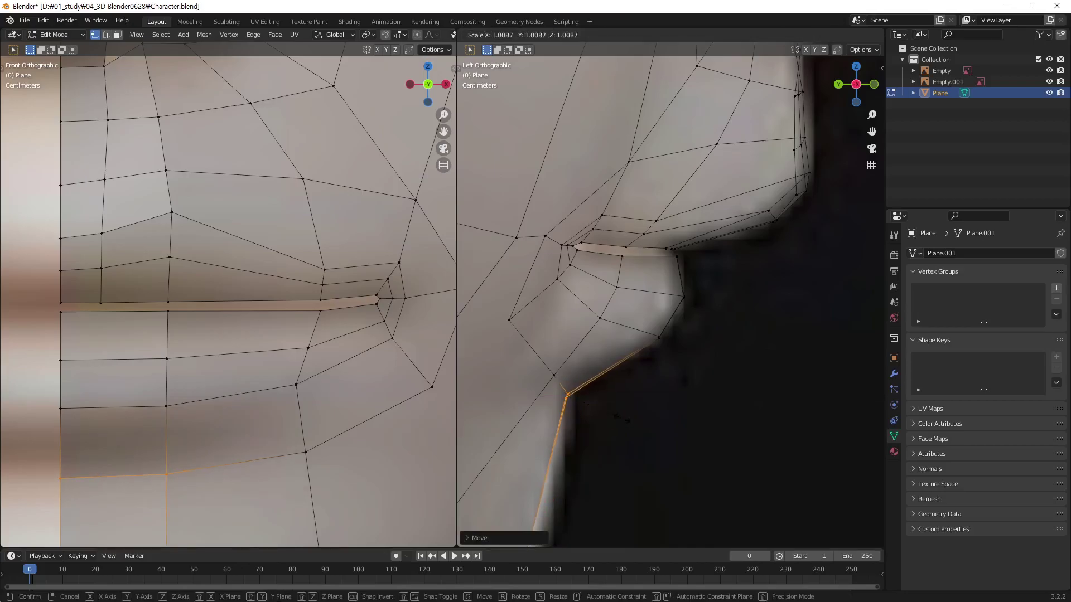
key("y")
left_click(625, 418)
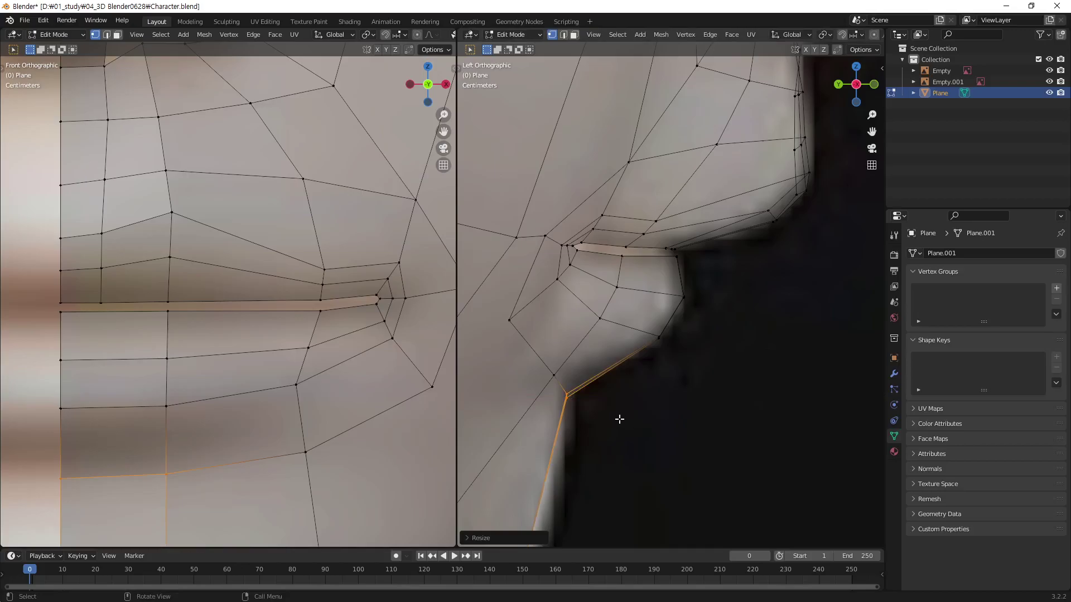
key("g")
key("y")
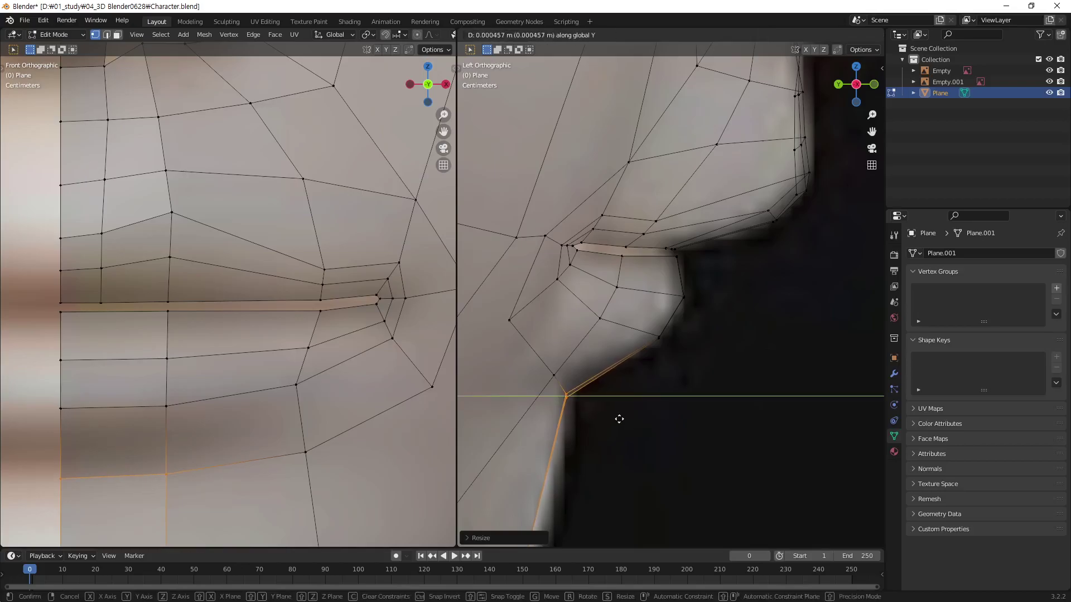
left_click(619, 419)
left_click(573, 366)
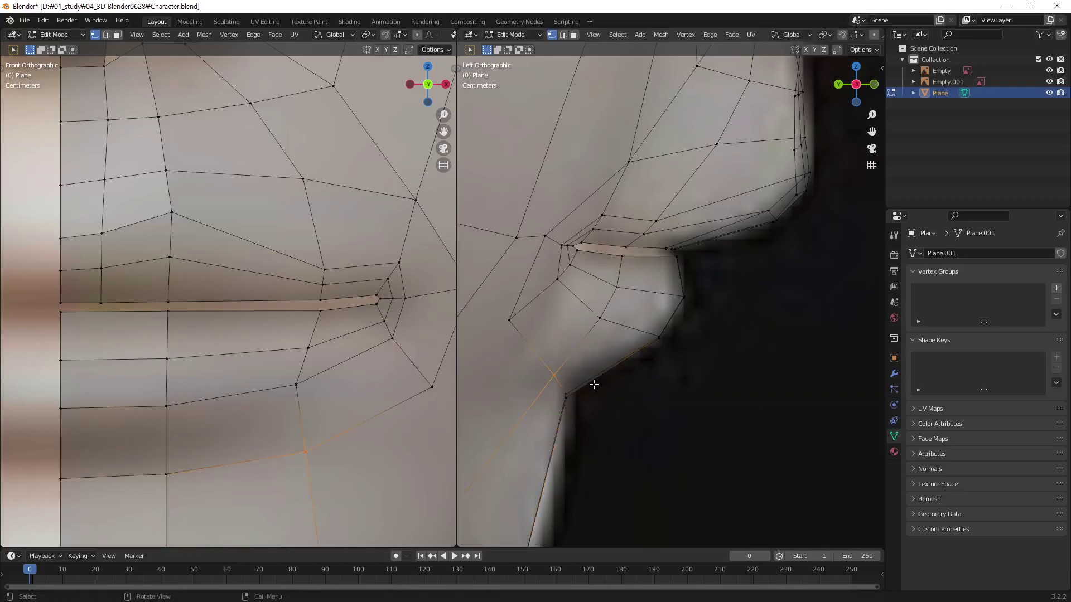
key("g")
key("y")
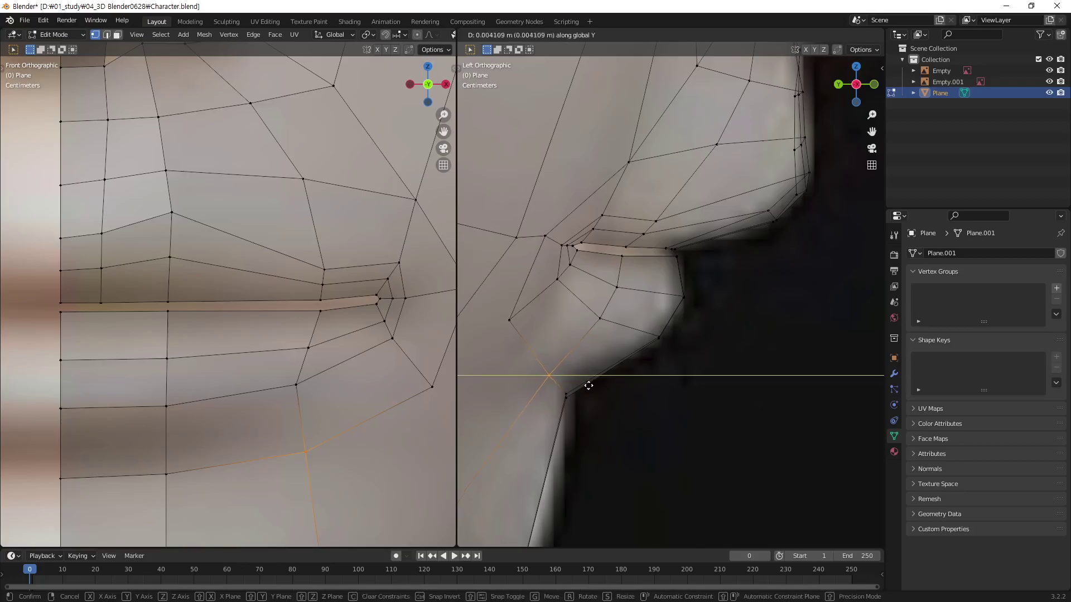
left_click(589, 385)
left_click(690, 427)
Zoom the viewports and orbit the left view to see the half face in perspective.
scroll(679, 389, "down", 1)
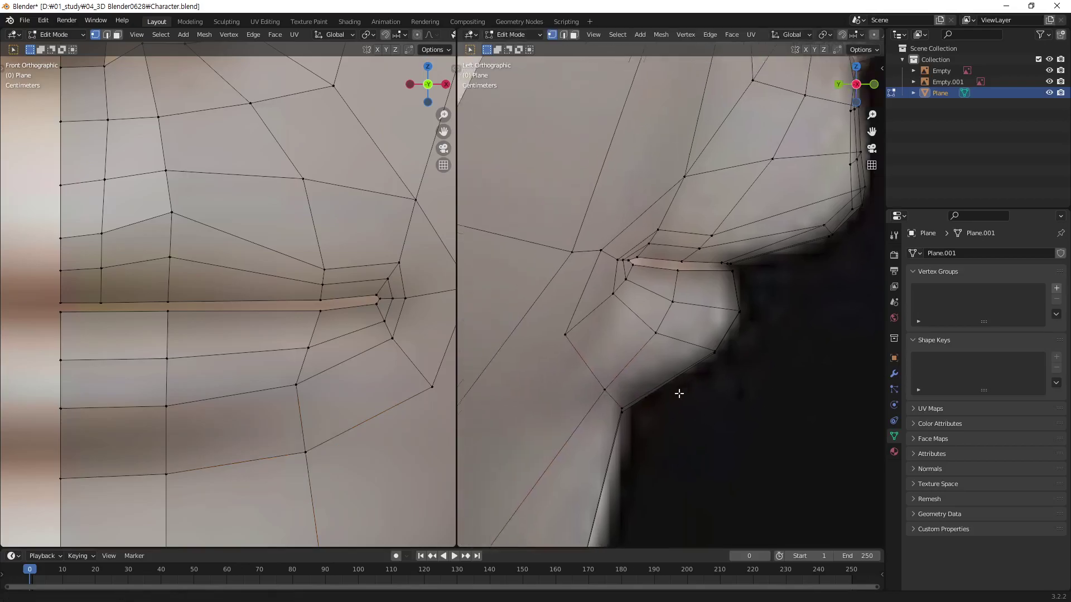
scroll(678, 393, "down", 1)
scroll(631, 436, "down", 1)
scroll(631, 436, "down", 1)
scroll(636, 413, "down", 1)
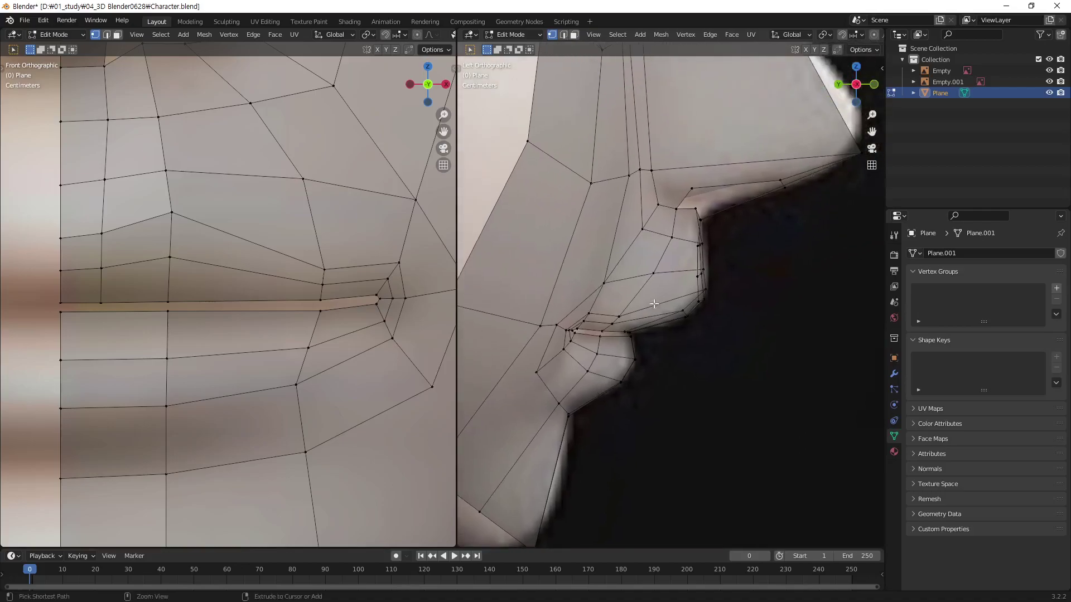
scroll(642, 379, "down", 1)
scroll(651, 334, "down", 1)
scroll(651, 334, "down", 2)
scroll(670, 323, "up", 1)
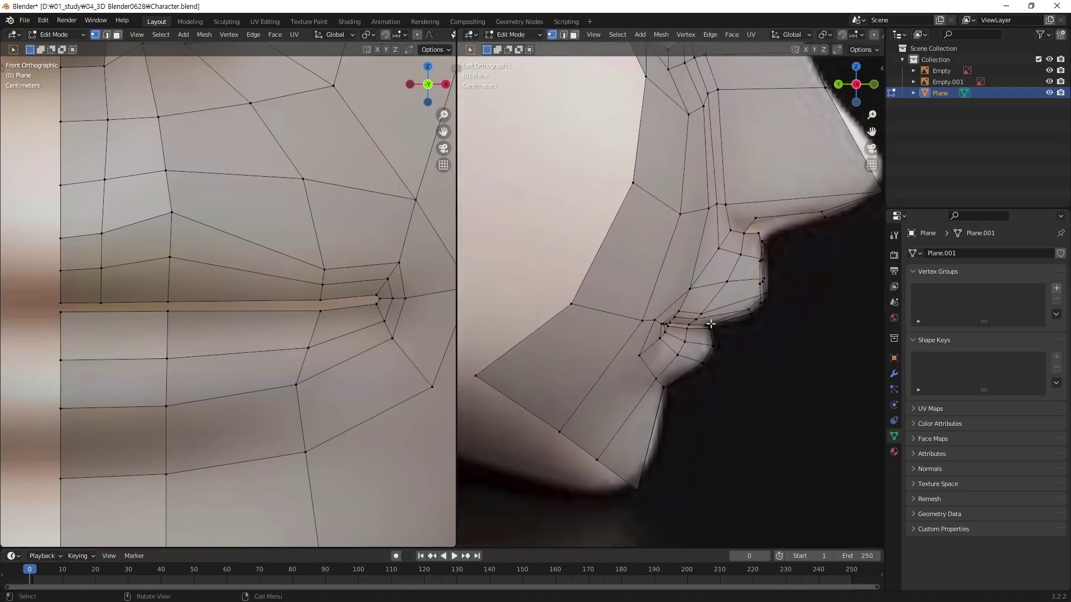
scroll(697, 313, "up", 2)
scroll(745, 294, "up", 1)
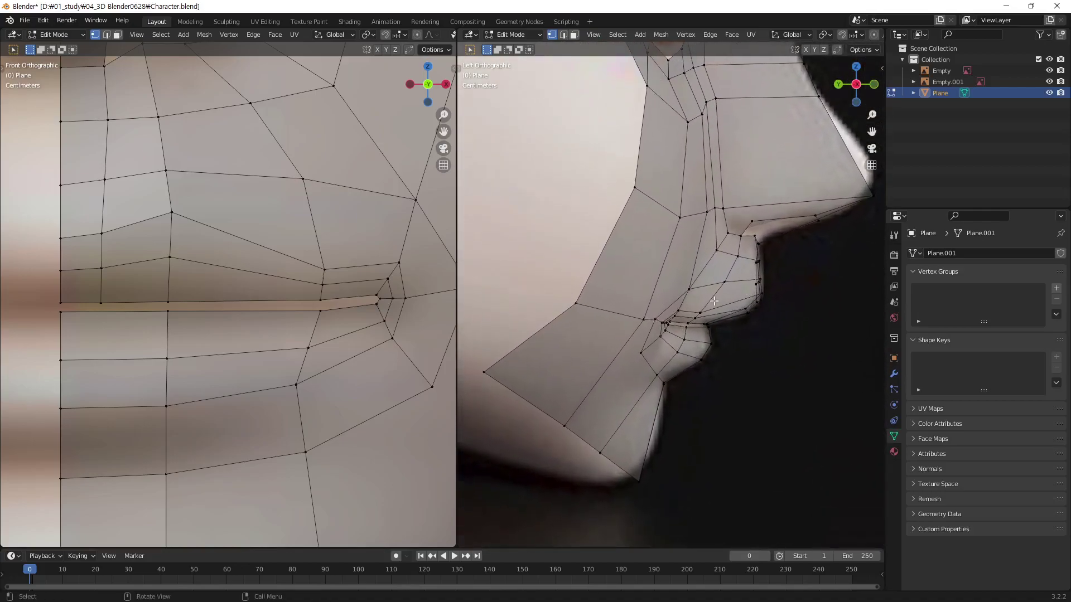
scroll(335, 478, "down", 1)
scroll(313, 457, "down", 2)
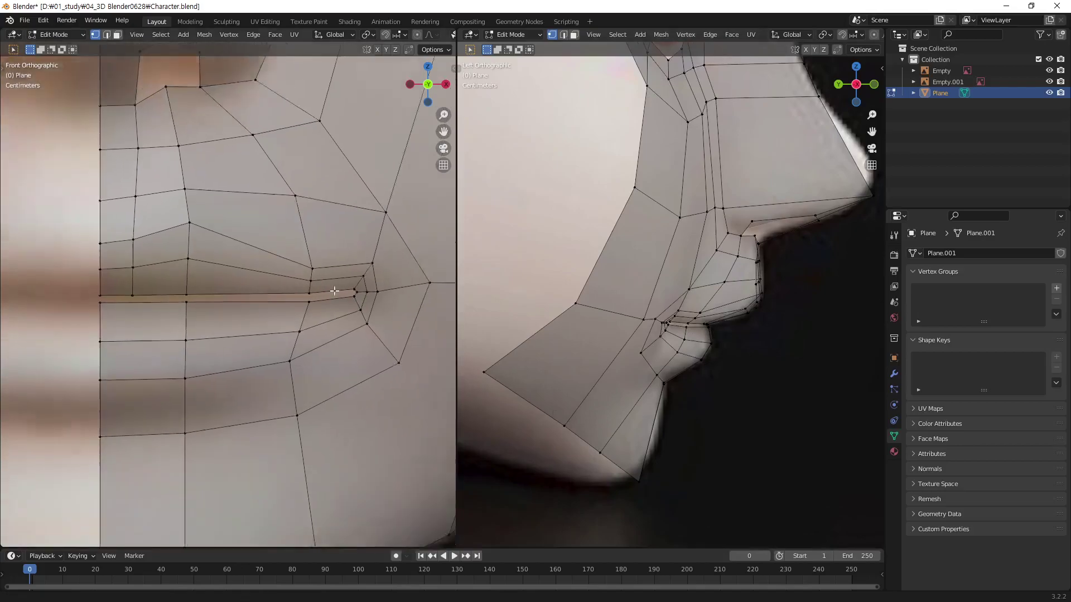
scroll(290, 440, "down", 2)
mouse_move(312, 264)
middle_mouse_down()
mouse_move(306, 306)
mouse_move(258, 296)
mouse_move(283, 246)
mouse_move(332, 265)
mouse_move(286, 353)
mouse_move(246, 359)
mouse_move(268, 300)
mouse_move(287, 299)
mouse_move(267, 254)
mouse_move(307, 293)
mouse_move(289, 341)
mouse_move(295, 360)
mouse_move(282, 356)
mouse_move(300, 331)
middle_mouse_up()
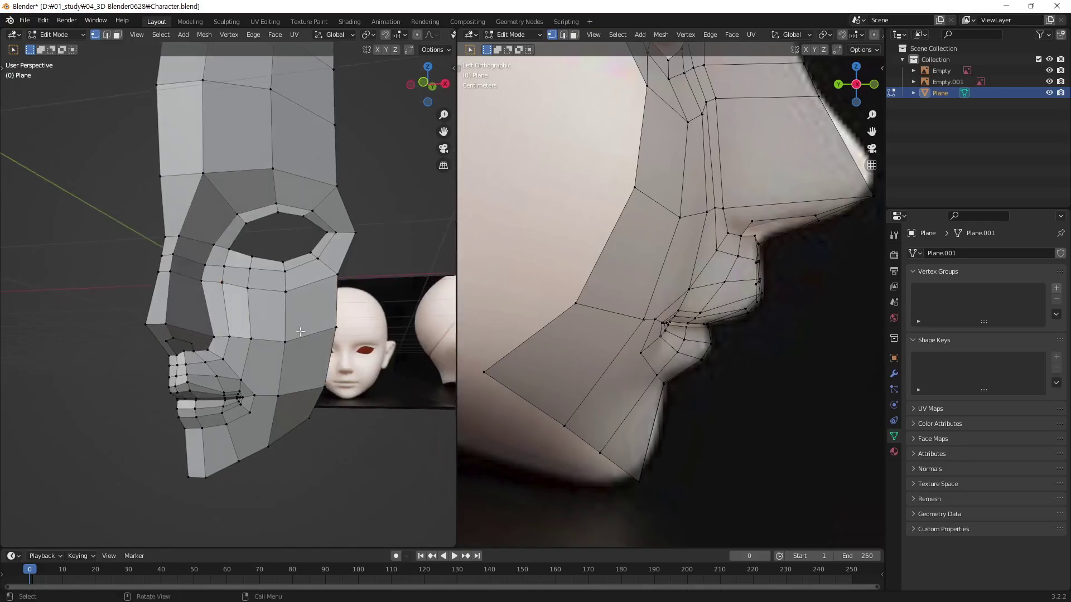
In Object Mode, apply Shade Smooth to the face mesh and turn off the left view's overlays.
key("Tab")
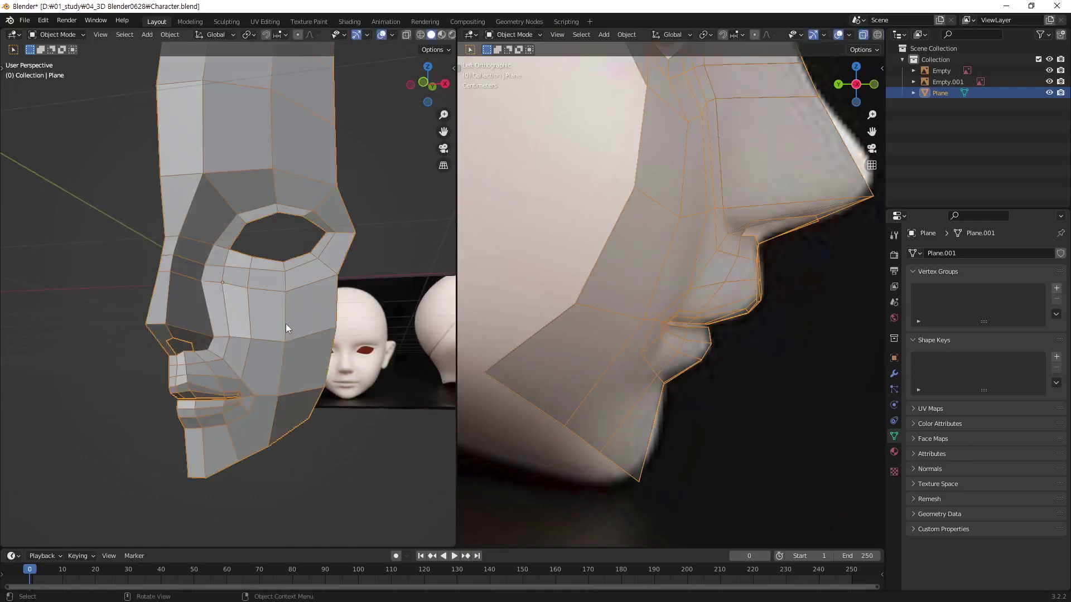
right_click(285, 332)
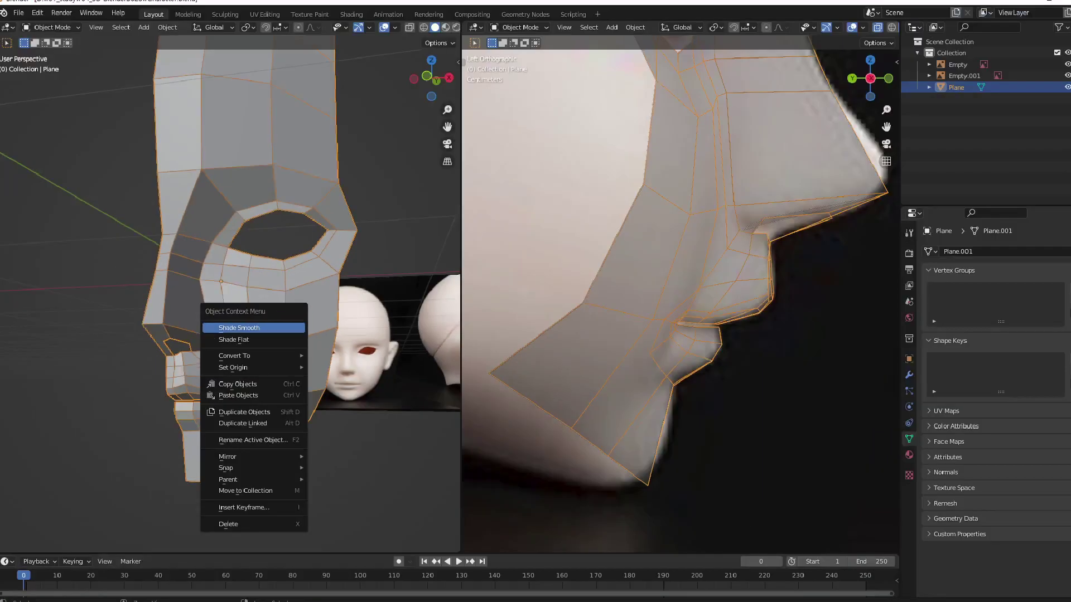
left_click(427, 434)
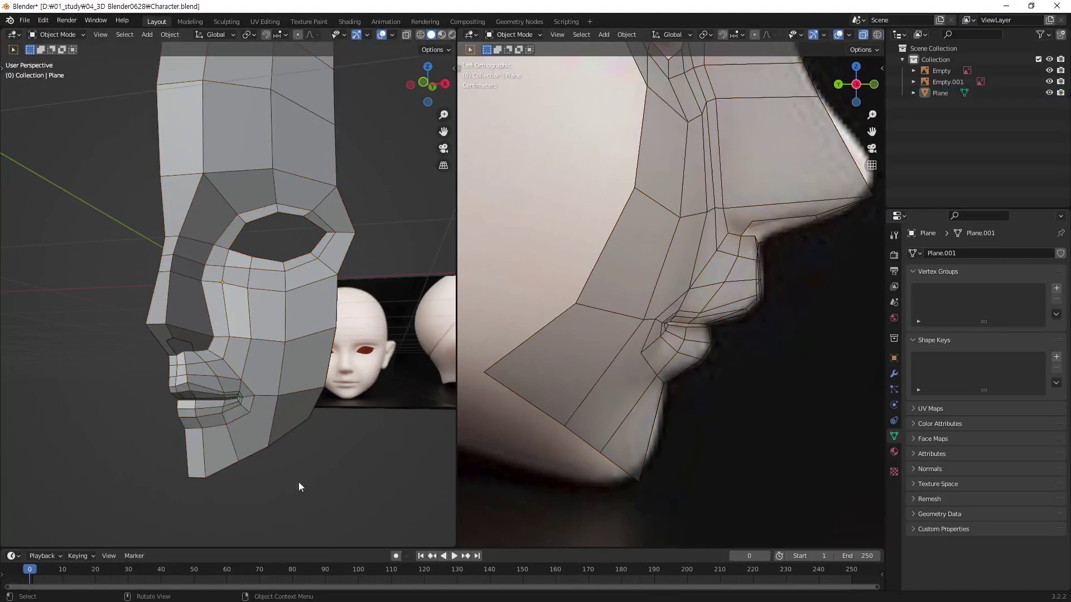
left_click(263, 299)
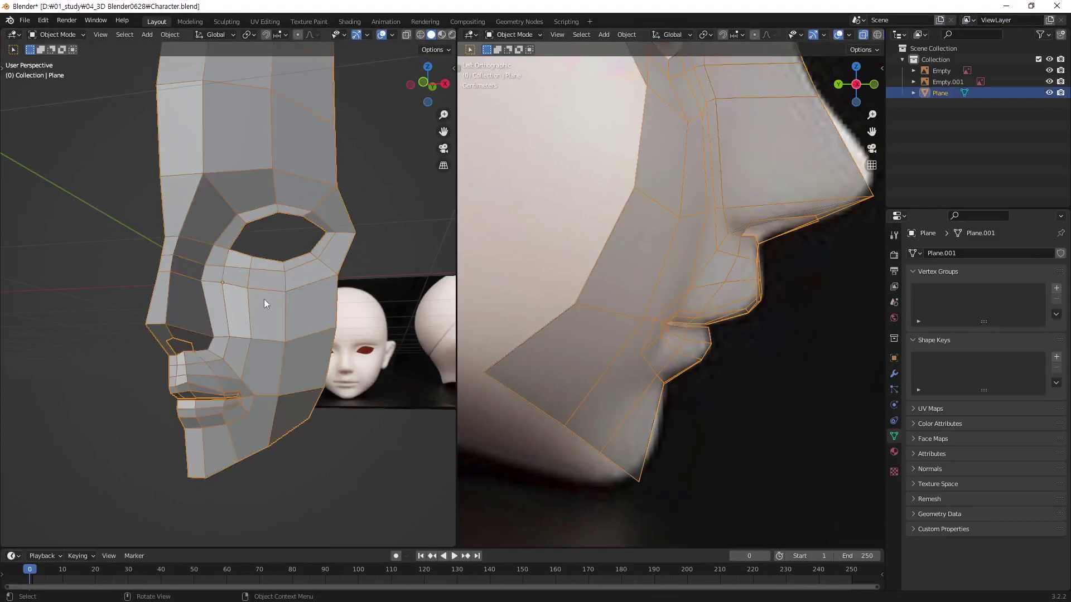
right_click(264, 299)
left_click(265, 299)
left_click(379, 488)
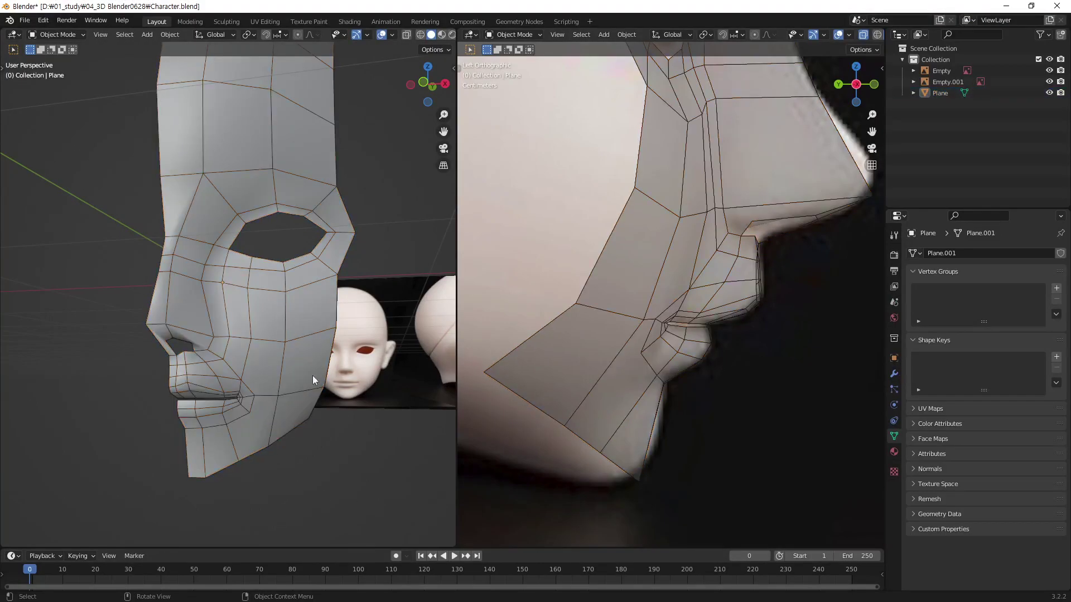
left_click(382, 36)
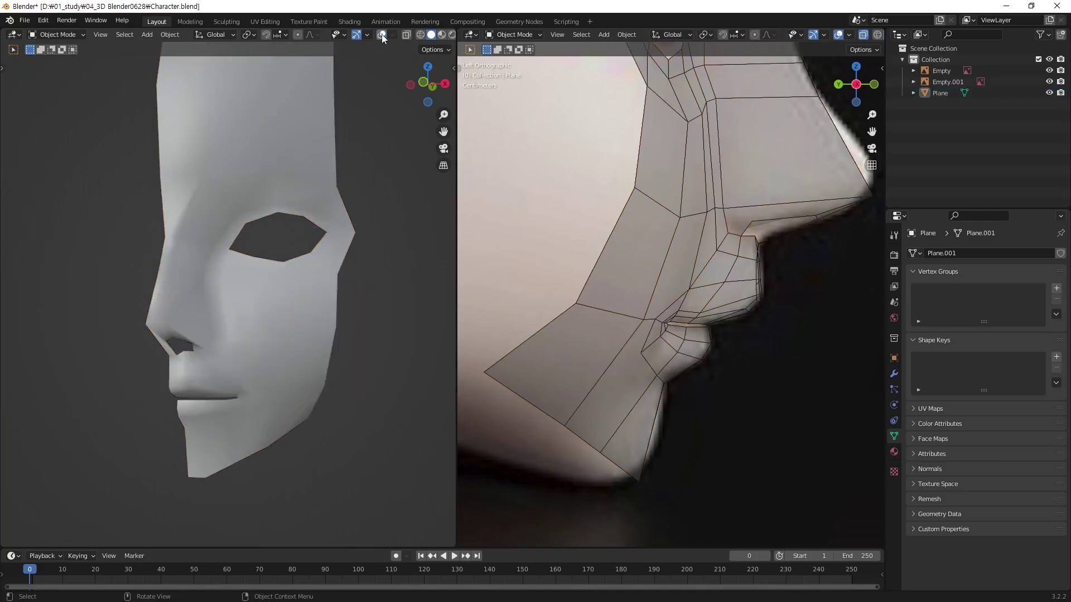
Select the Plane face mesh and open the Add Modifier list in Modifier Properties.
mouse_move(259, 290)
middle_mouse_down()
mouse_move(278, 297)
mouse_move(285, 257)
mouse_move(249, 255)
mouse_move(208, 310)
mouse_move(211, 357)
mouse_move(254, 335)
mouse_move(297, 277)
mouse_move(178, 284)
mouse_move(175, 294)
mouse_move(245, 280)
mouse_move(249, 292)
mouse_move(252, 258)
mouse_move(251, 294)
mouse_move(186, 310)
mouse_move(189, 371)
mouse_move(269, 355)
mouse_move(186, 300)
mouse_move(257, 282)
middle_mouse_up()
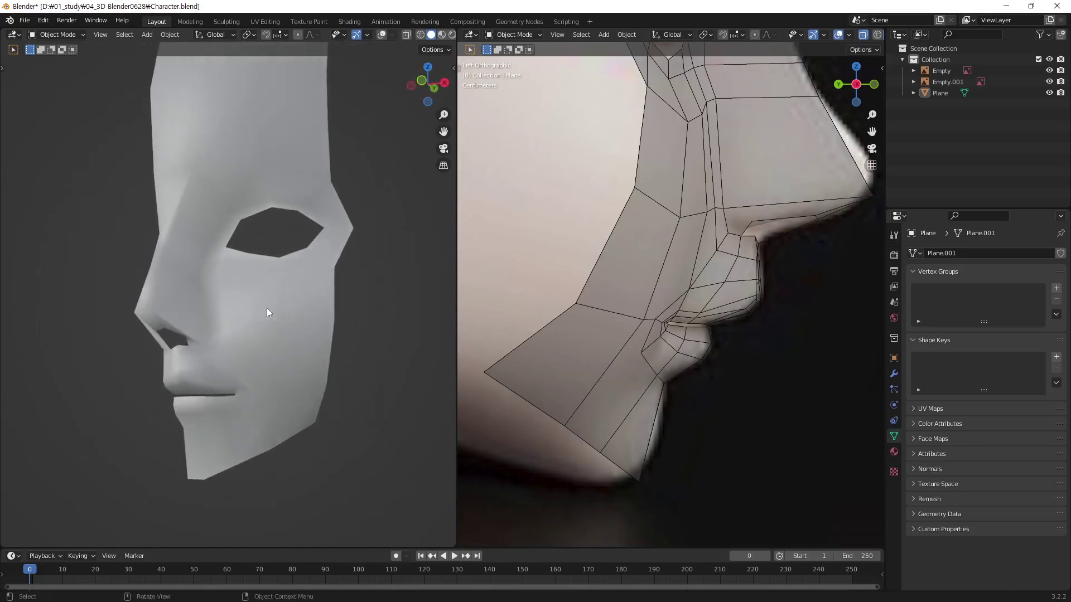
left_click(276, 337)
left_click(895, 374)
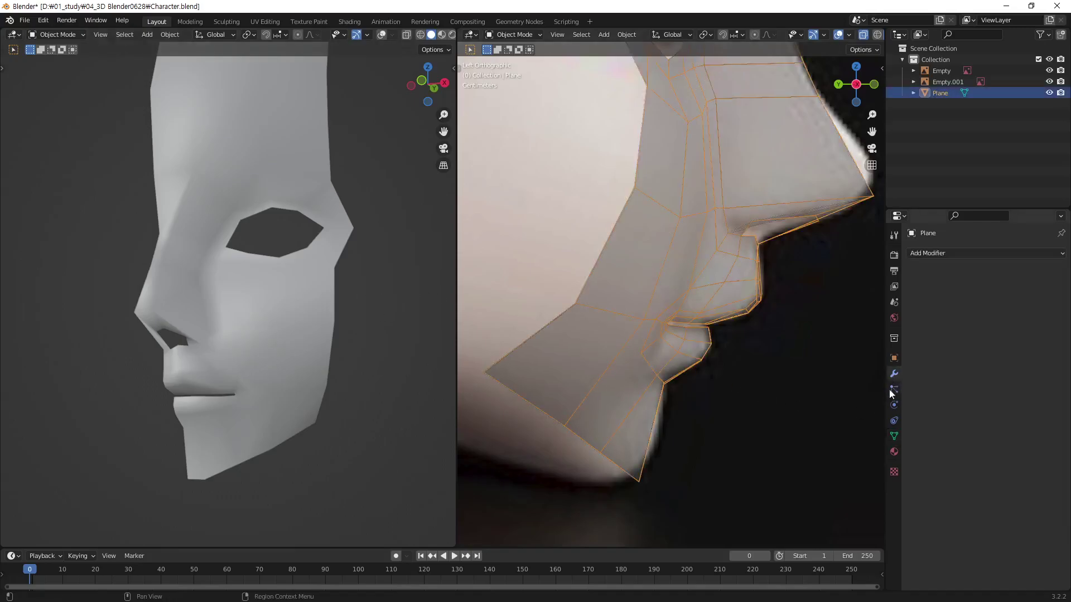
left_click(949, 253)
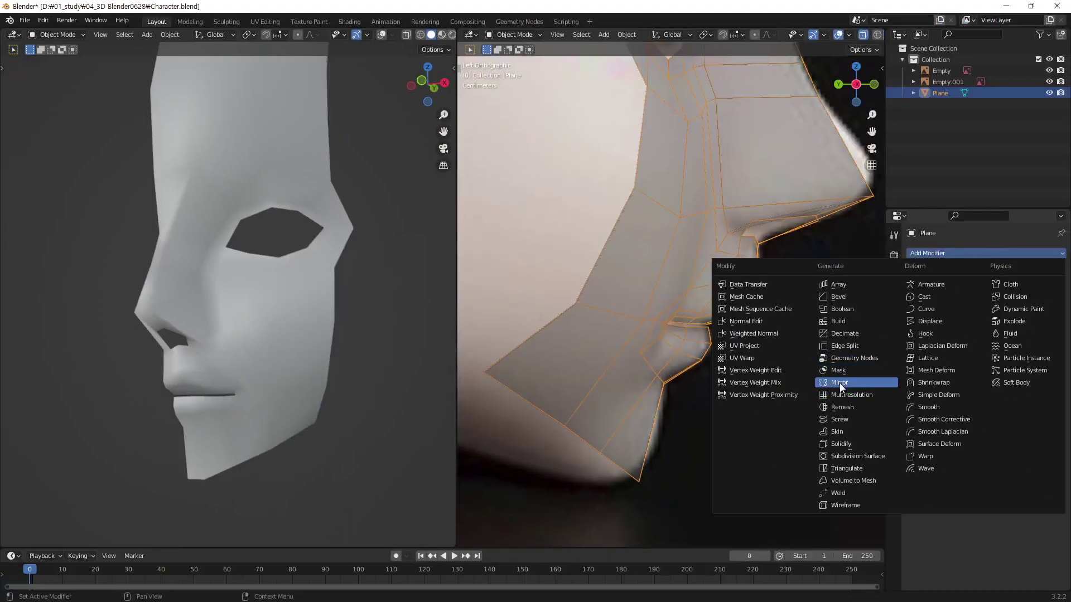
Add an X-axis Mirror modifier and check the full symmetrical face from the front and at an angle.
left_click(842, 382)
key("KP_1")
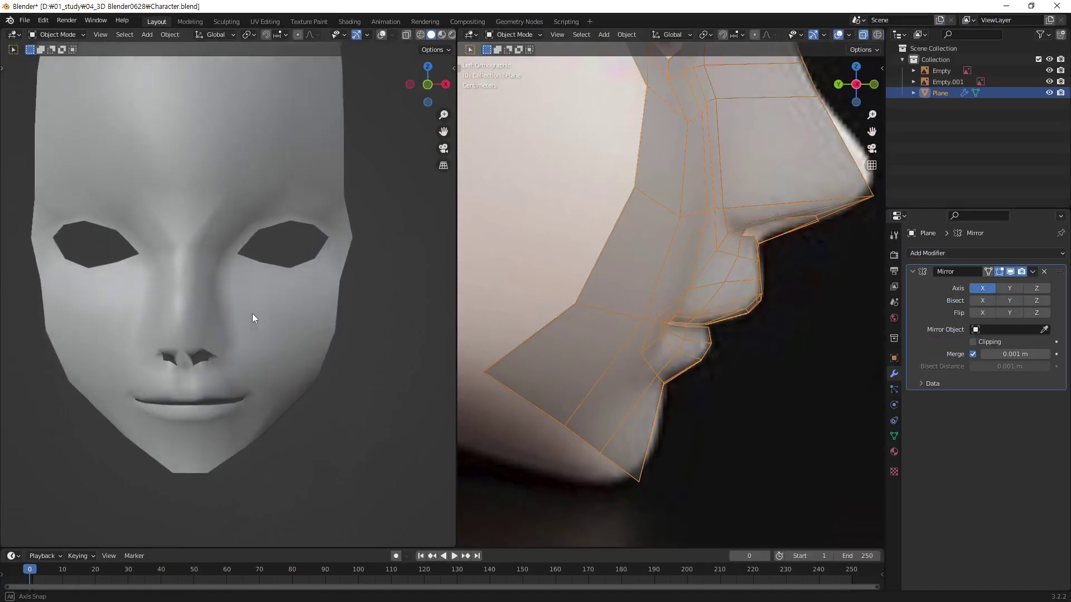
scroll(263, 325, "down", 3)
mouse_move(242, 360)
middle_mouse_down()
mouse_move(218, 340)
mouse_move(236, 359)
mouse_move(260, 328)
mouse_move(299, 347)
middle_mouse_up()
scroll(271, 350, "up", 1)
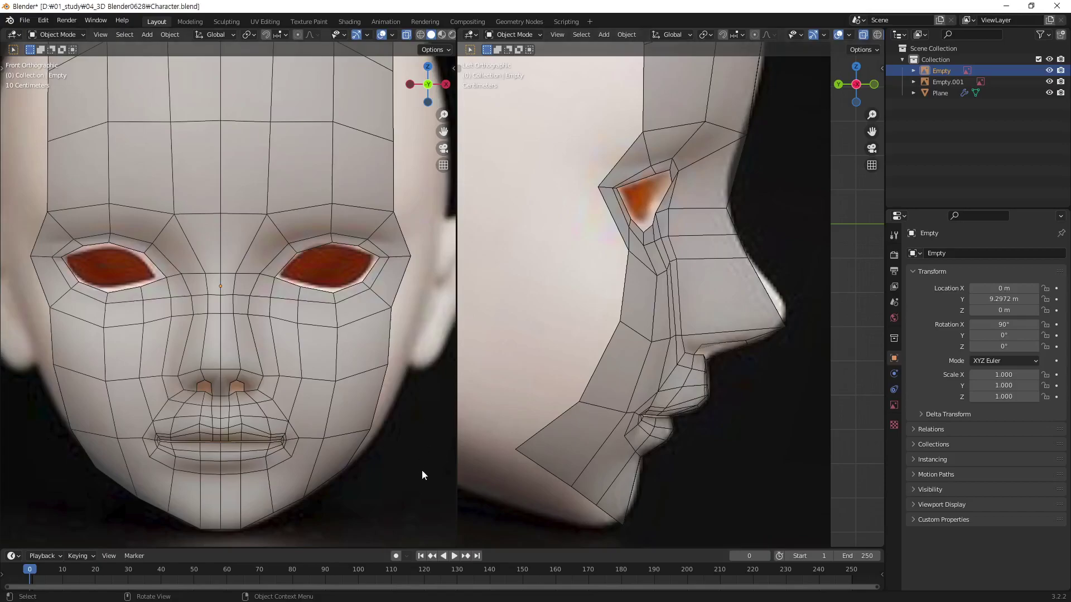
Frame the face in the front and side views, select the Plane mesh and enter Edit Mode.
middle_click_drag(263, 456, 274, 305, "shift")
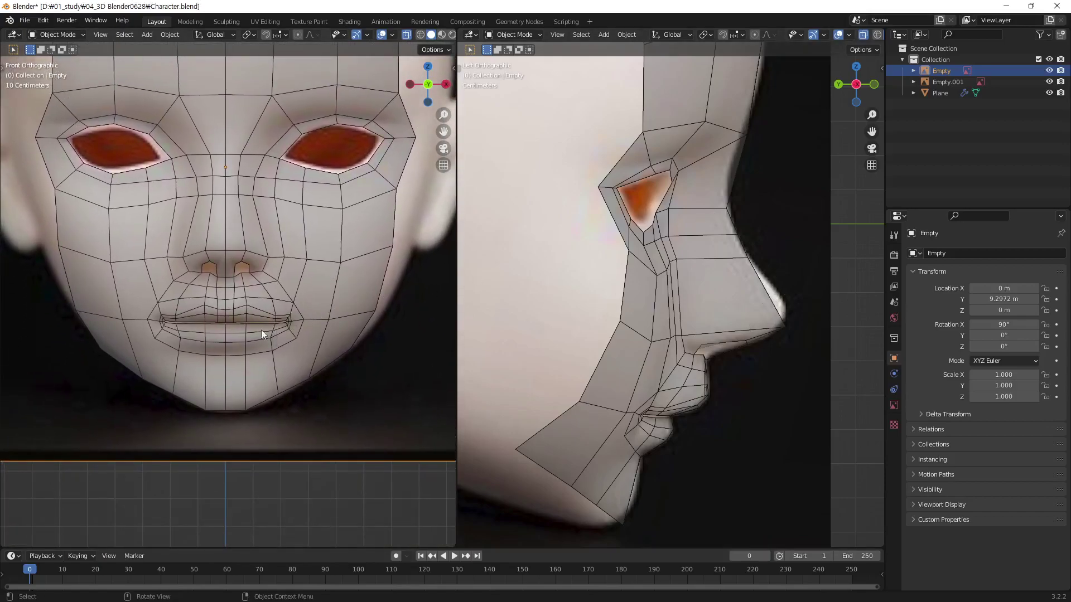
scroll(225, 306, "up", 2)
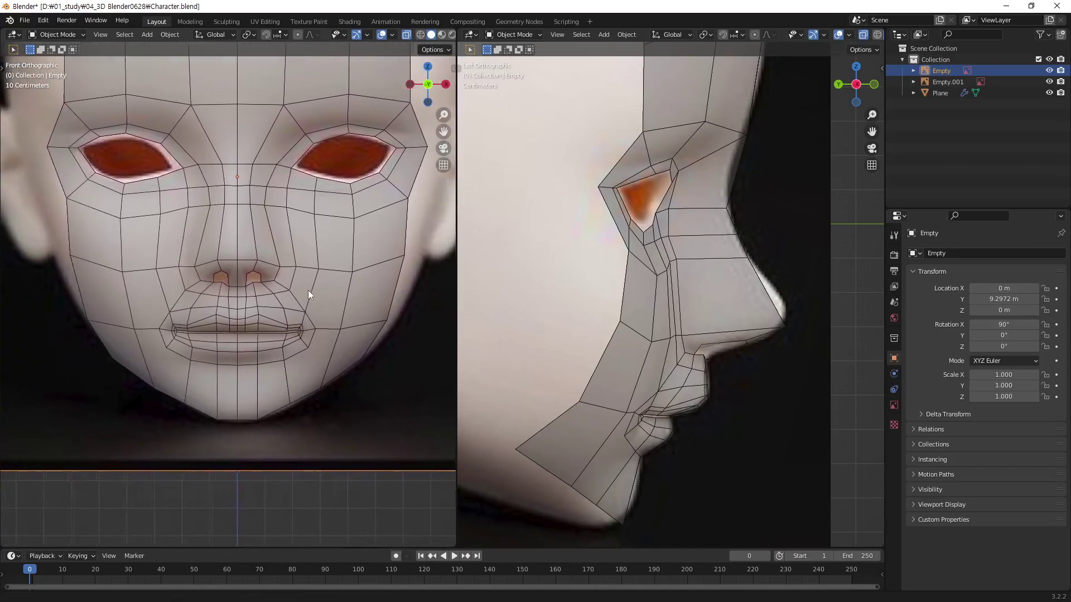
middle_click_drag(285, 294, 276, 312, "shift")
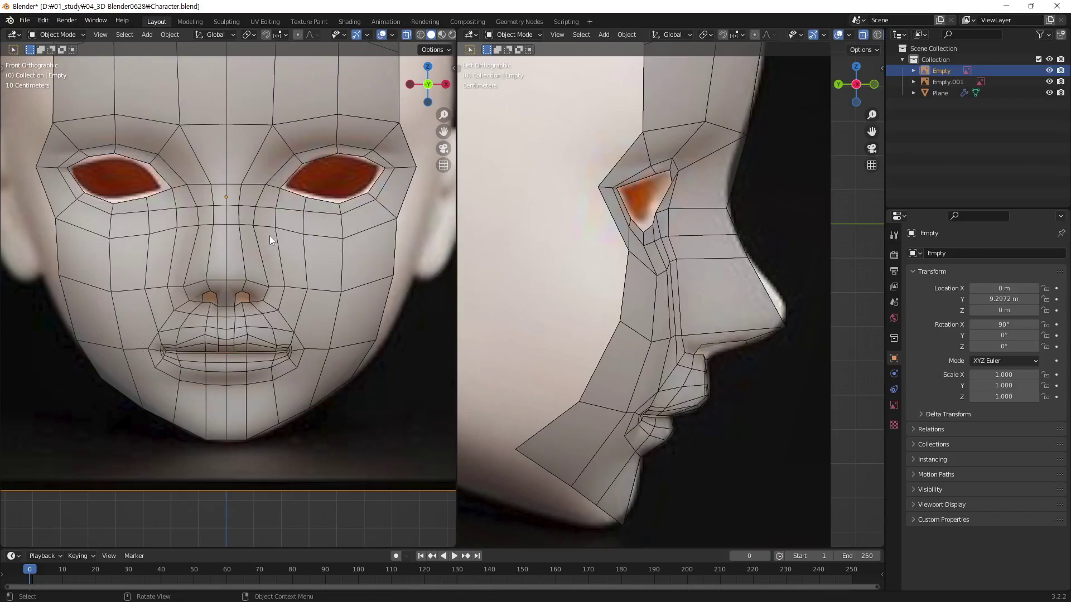
mouse_move(312, 290)
middle_mouse_down("ctrl")
mouse_move(278, 289)
mouse_move(285, 283)
middle_mouse_up("ctrl")
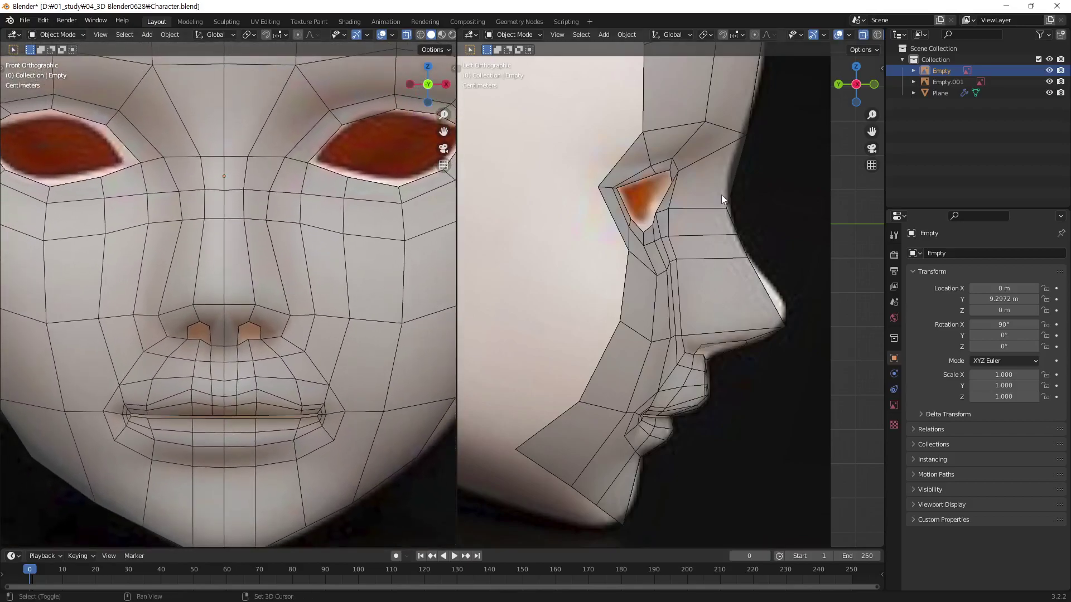
middle_click_drag(721, 196, 570, 290, "shift")
middle_click_drag(638, 303, 592, 282, "shift")
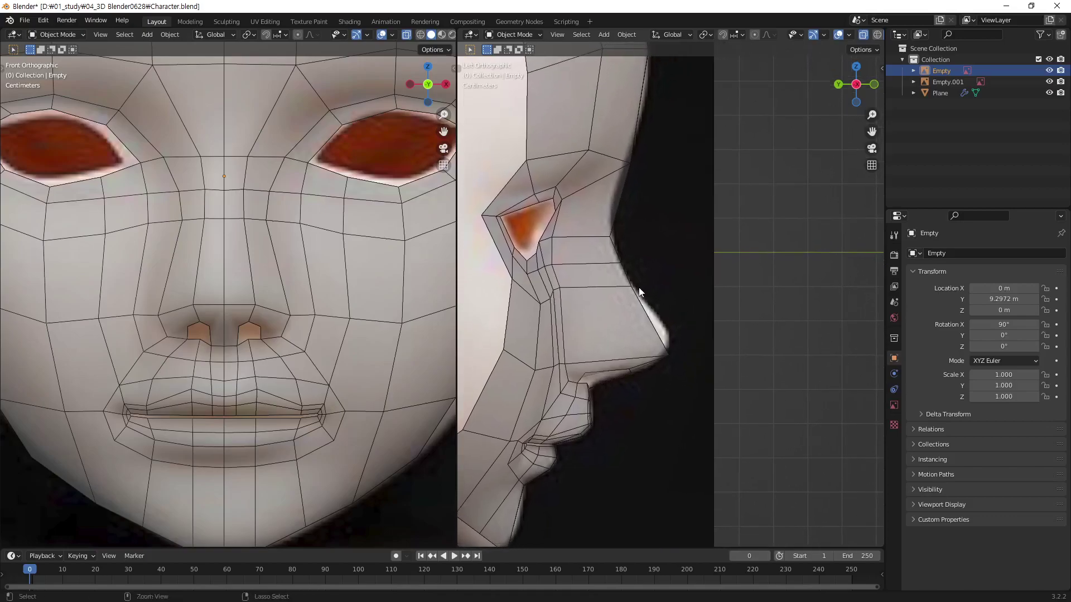
scroll(647, 251, "up", 2)
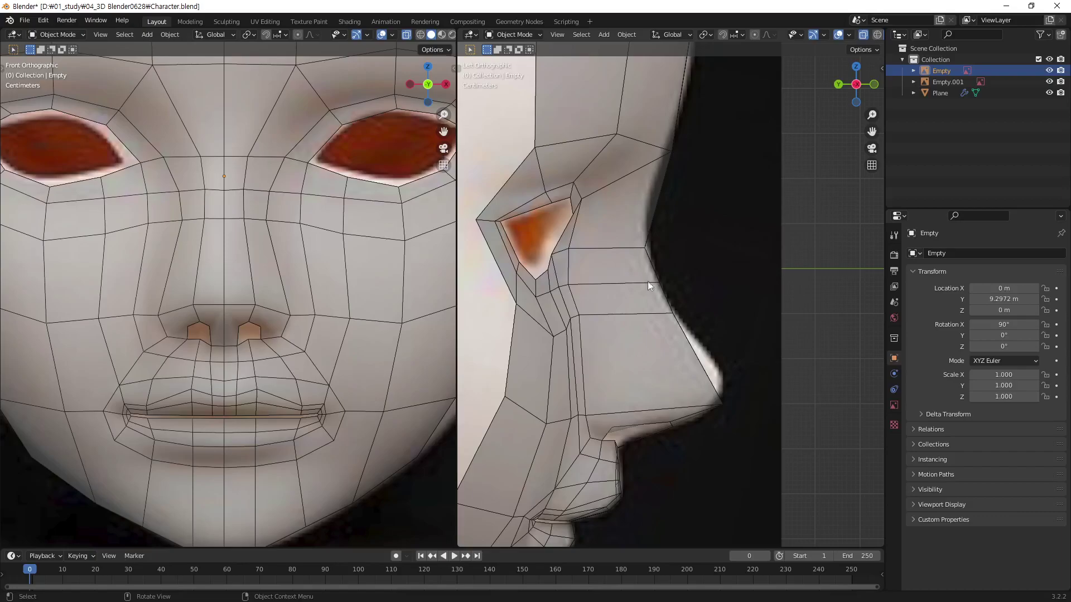
left_click(630, 309)
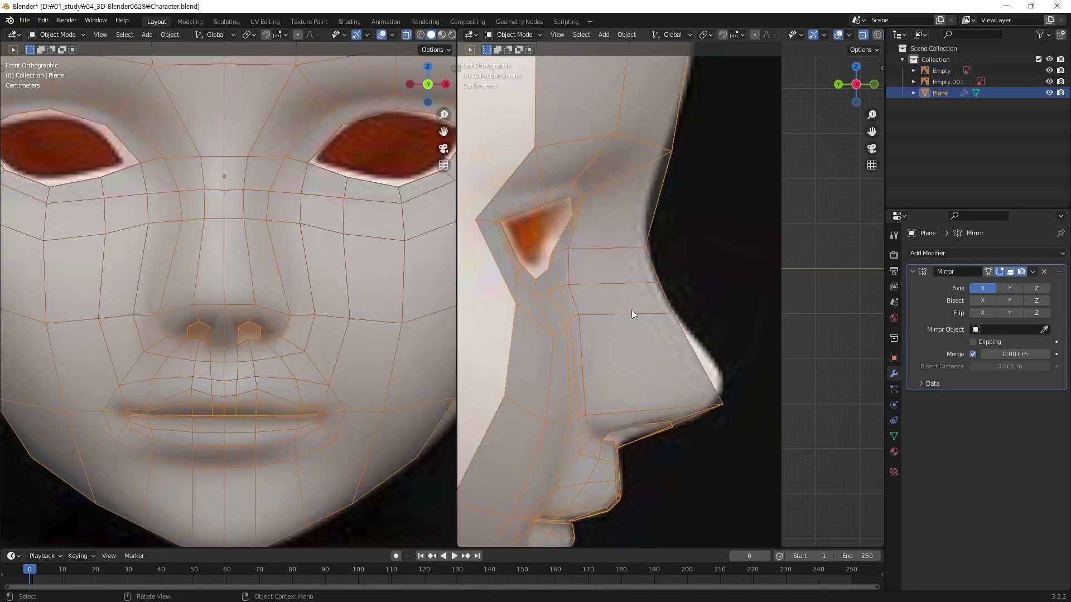
key("Tab")
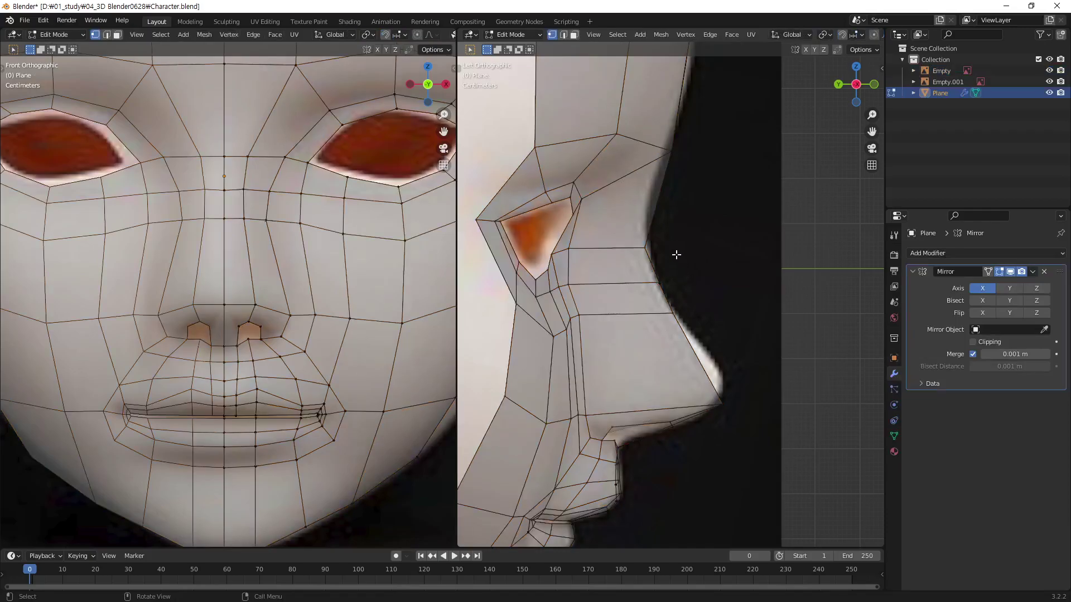
Move two nose-profile vertices along Y onto the side-view reference silhouette.
left_click(664, 245, "shift")
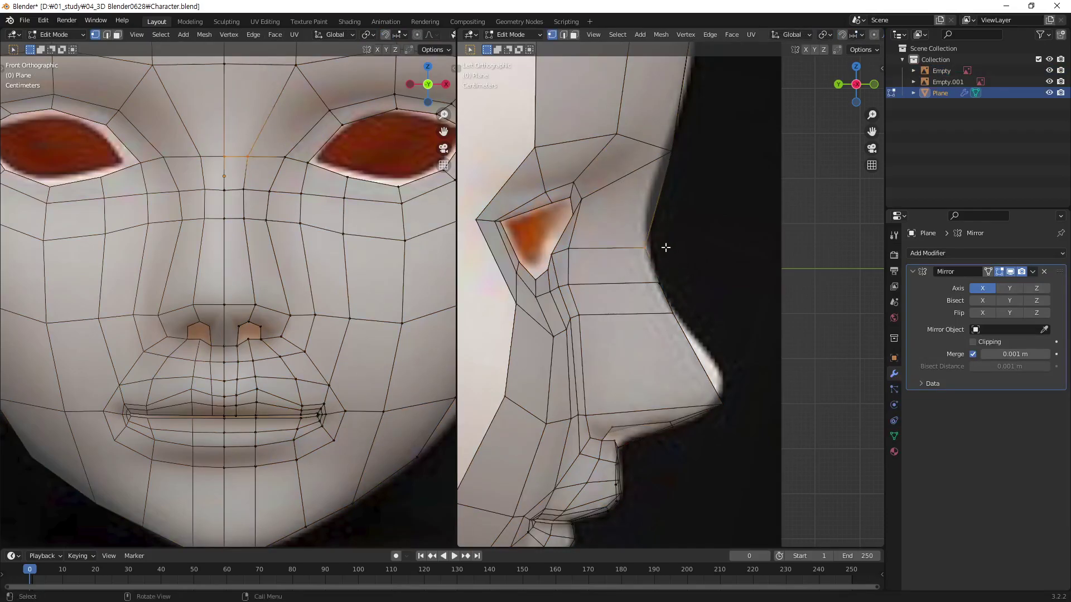
left_click_drag(647, 255, 682, 295)
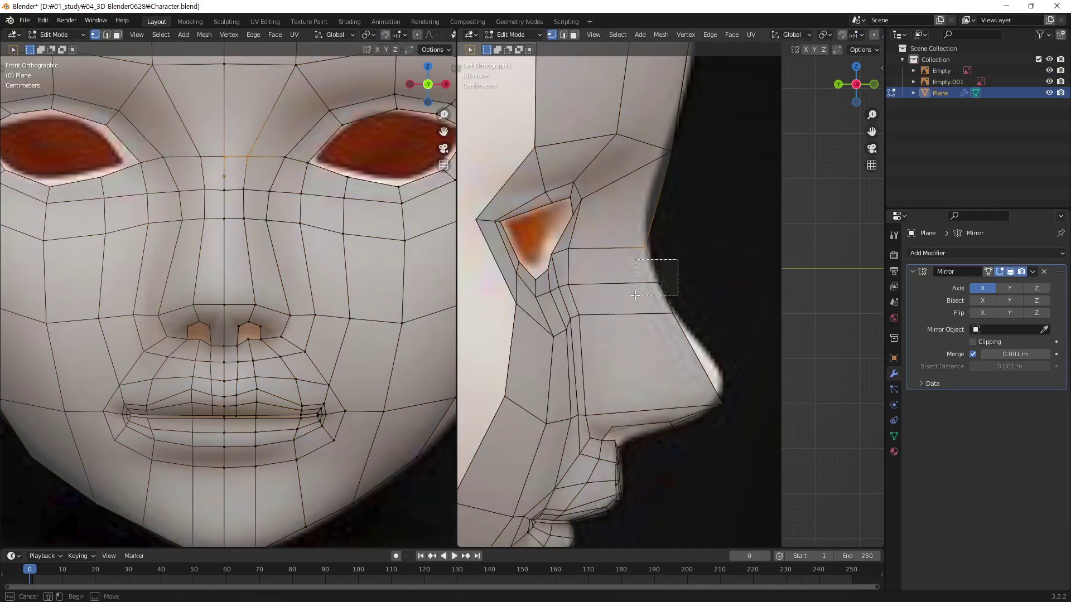
key("g")
key("y")
left_click(692, 286)
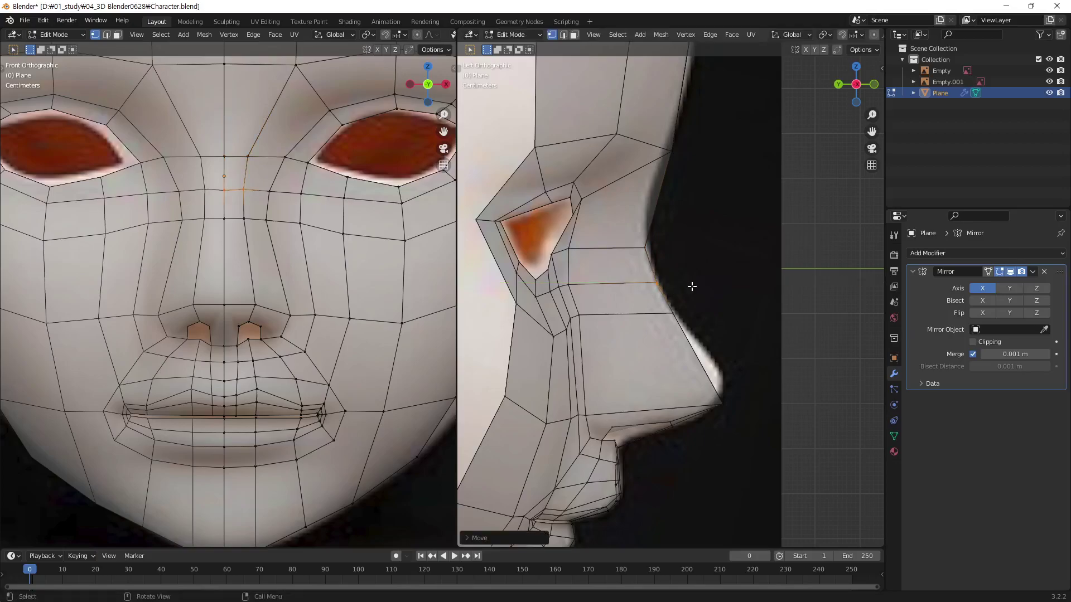
left_click(683, 317)
key("g")
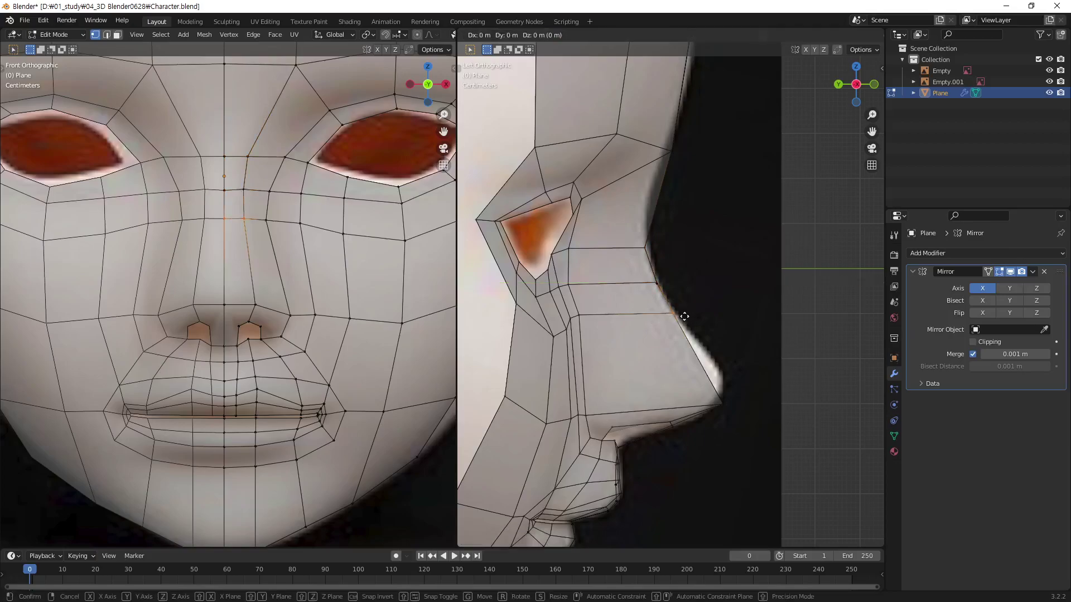
key("y")
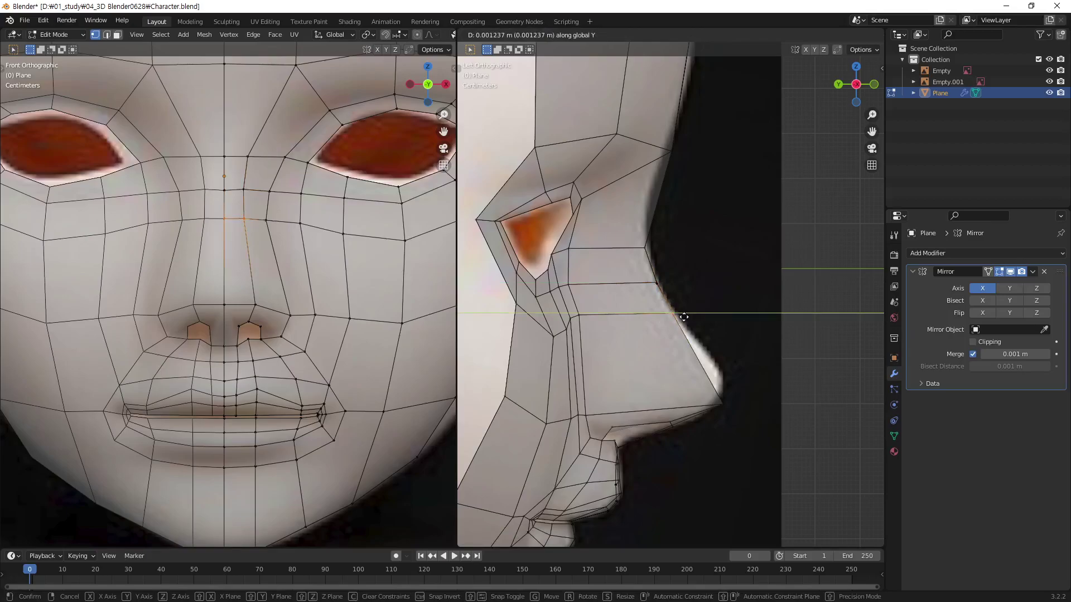
left_click(683, 317)
Move the nose-tip vertex along Y onto the reference profile.
left_click(720, 417)
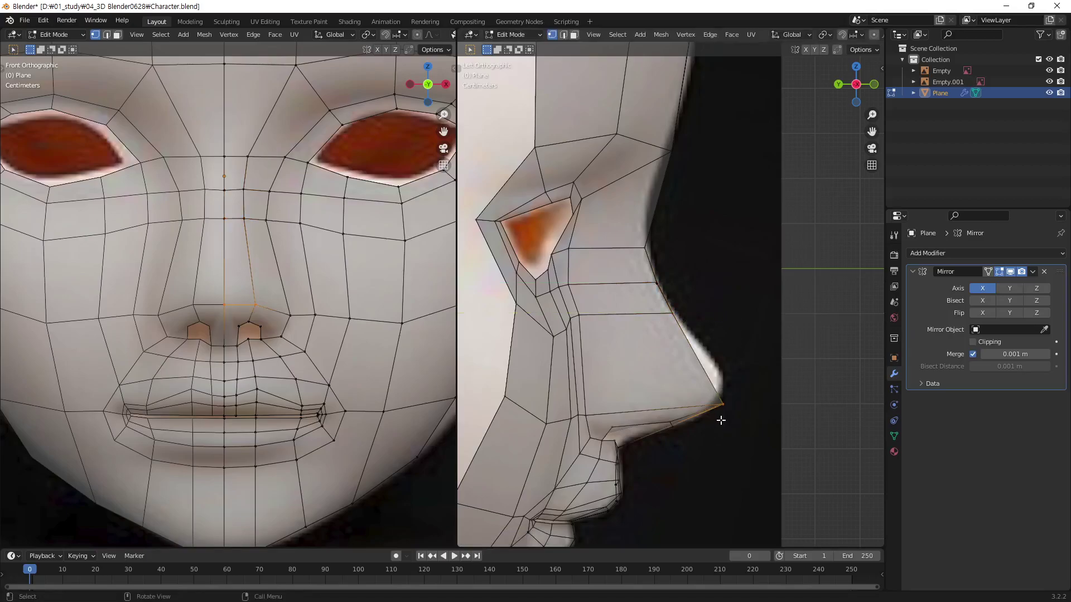
key("g")
key("y")
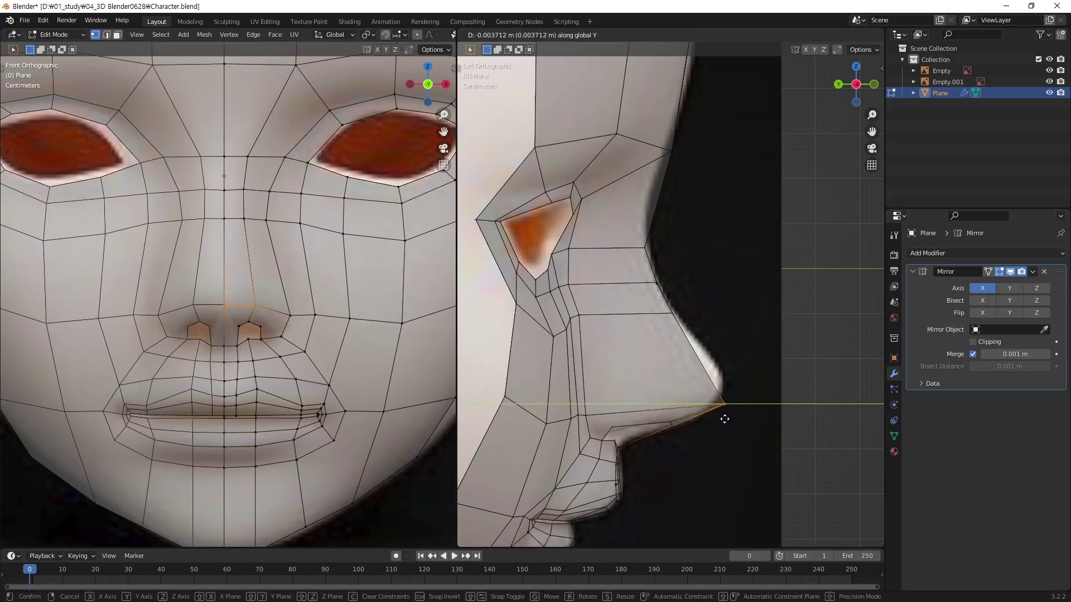
left_click(728, 417)
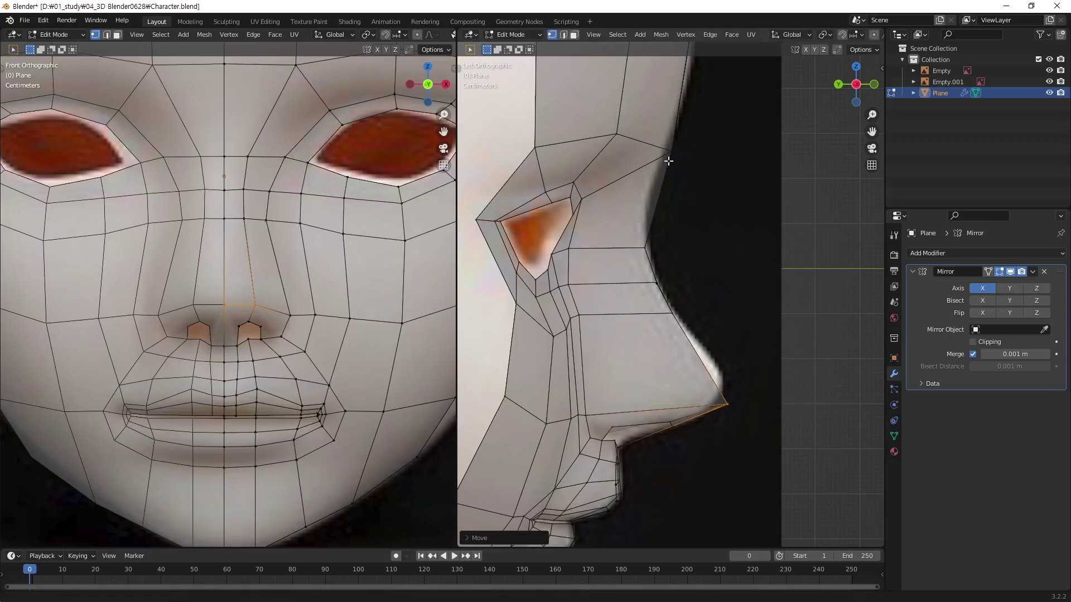
Box-select the nose-bridge vertex and move it onto the profile silhouette.
middle_click_drag(664, 160, 693, 229, "shift")
left_click_drag(693, 229, 636, 306)
key("g")
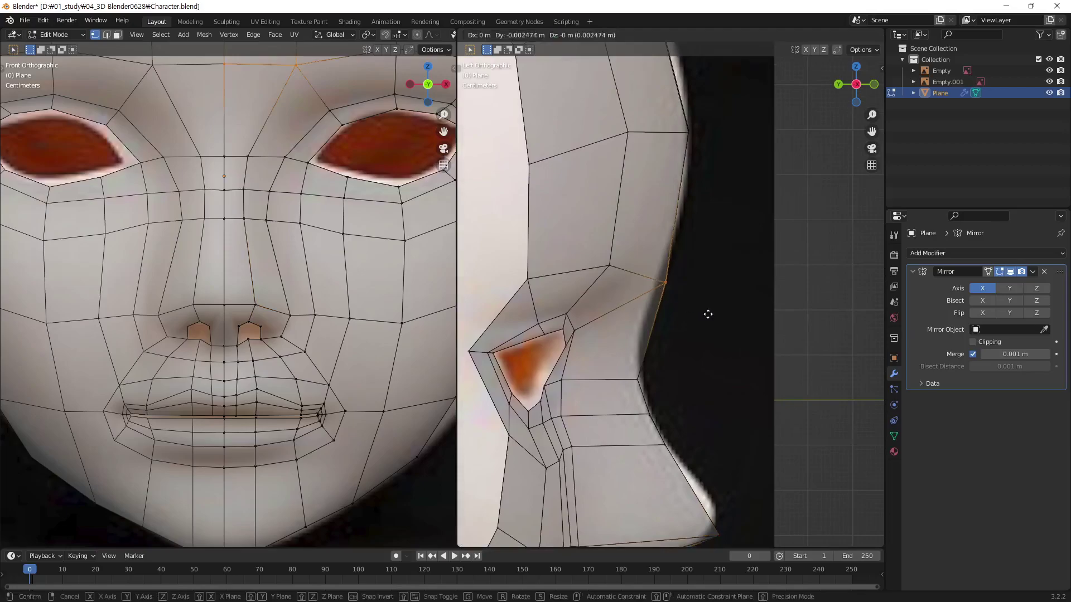
left_click(699, 318)
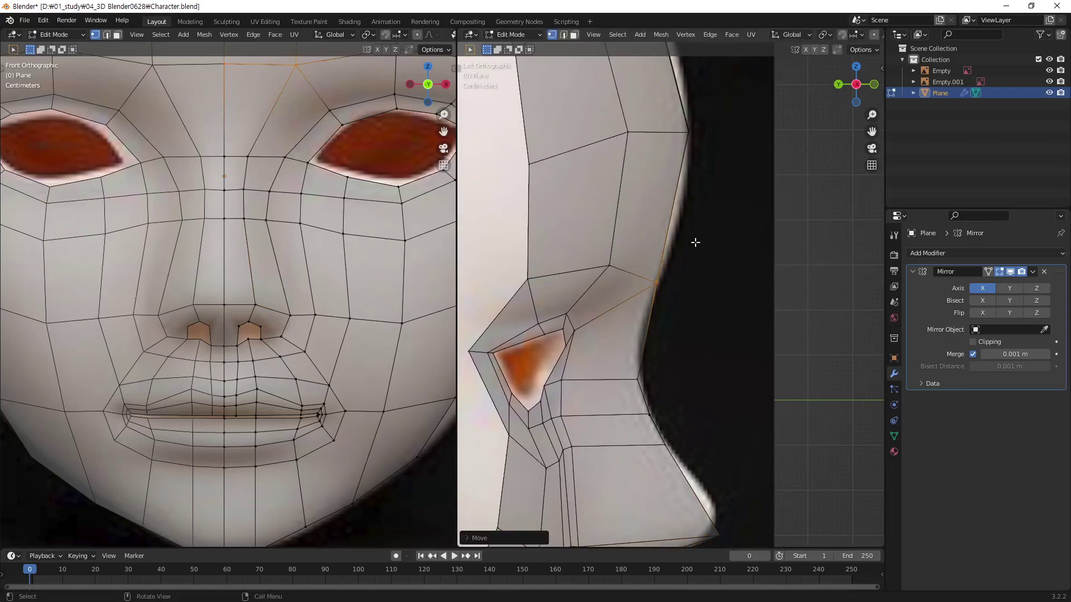
middle_click_drag(689, 365, 756, 331, "shift")
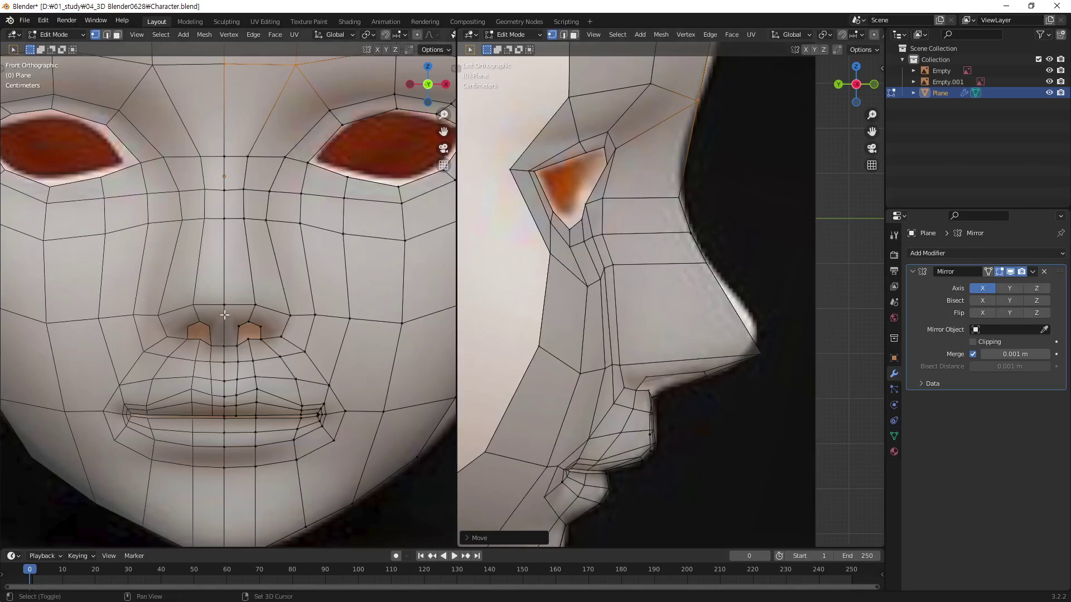
mouse_move(280, 325)
middle_mouse_down("ctrl")
mouse_move(279, 246)
mouse_move(294, 241)
mouse_move(312, 282)
middle_mouse_up("ctrl")
scroll(301, 257, "up", 1)
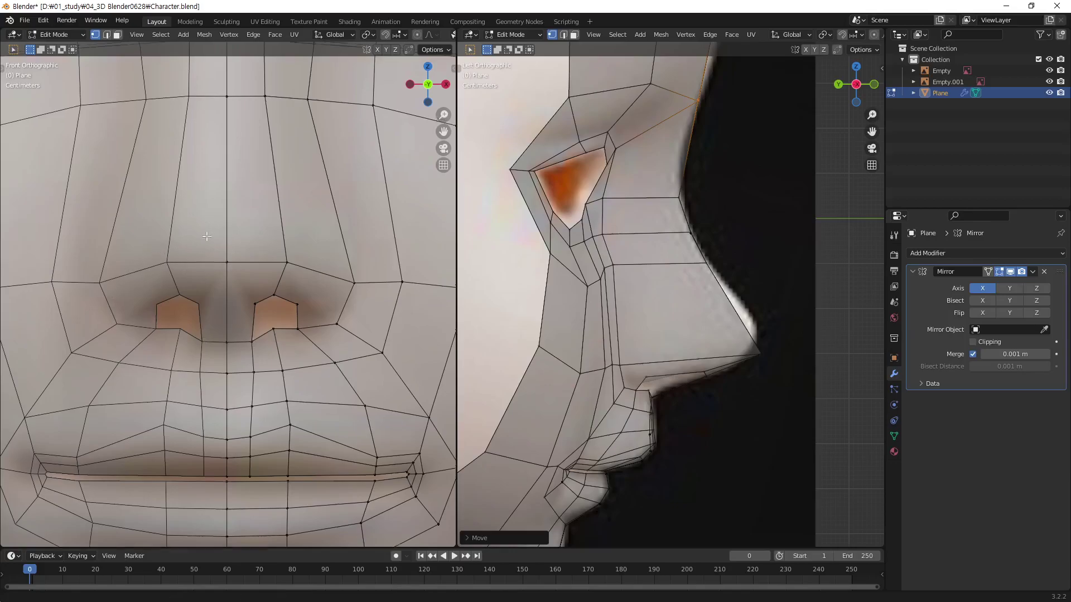
Knife-cut a new edge from the nostril edge up to the vertex on the nose.
middle_click_drag(226, 256, 196, 333, "shift")
scroll(195, 333, "down", 2)
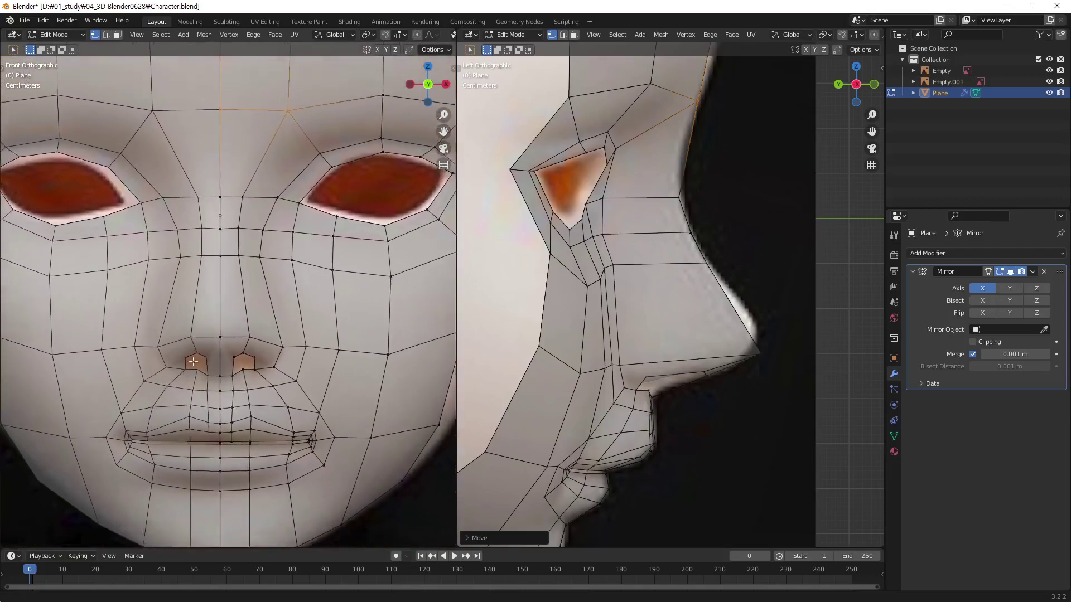
middle_click_drag(251, 312, 319, 297, "shift")
scroll(319, 298, "up", 2)
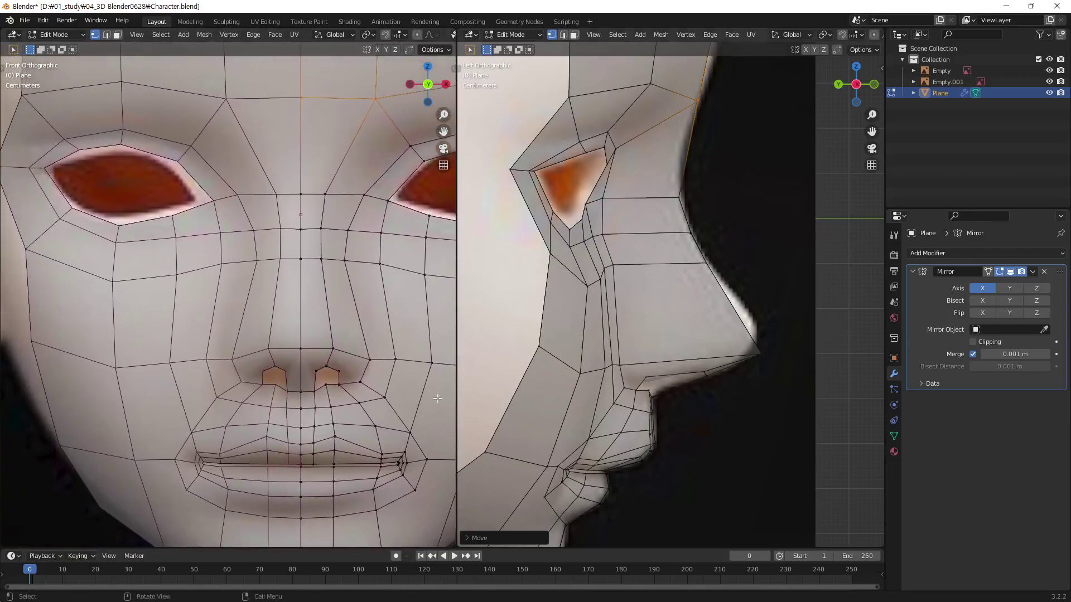
key("k")
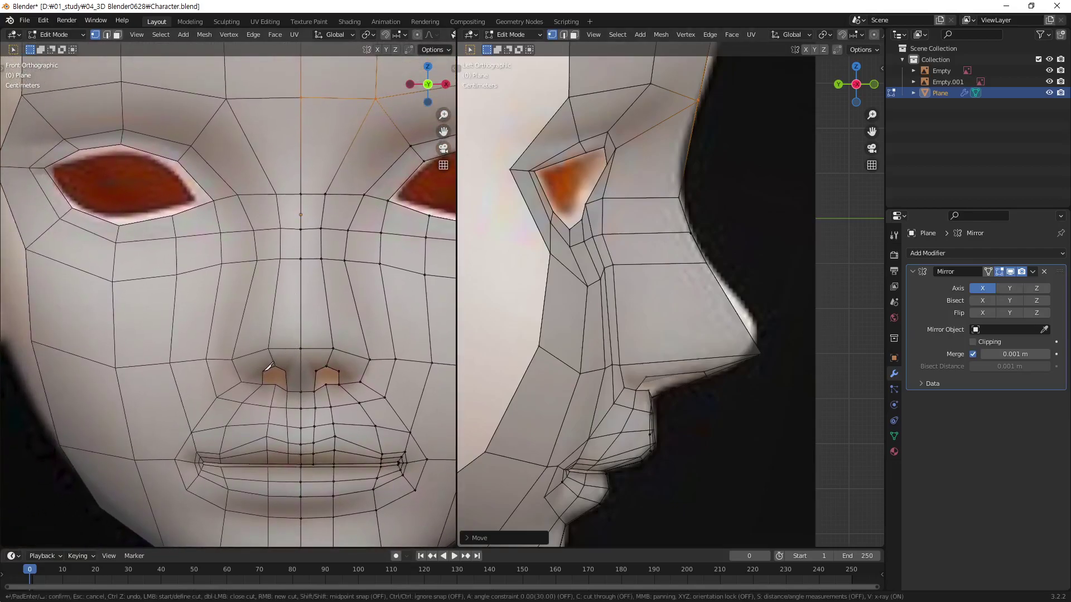
middle_click_drag(268, 367, 235, 342)
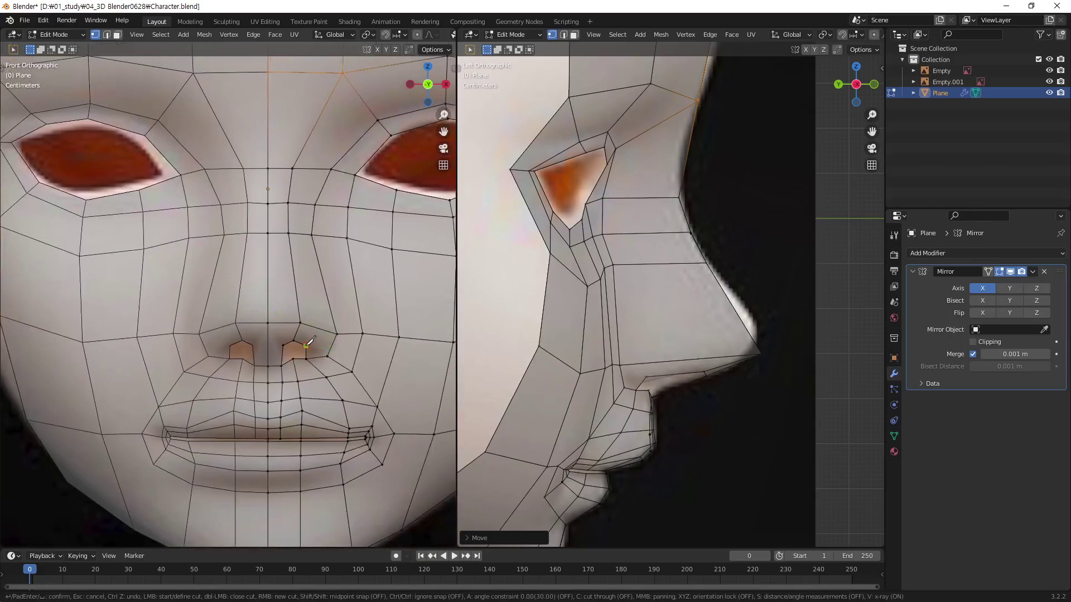
left_click(317, 328)
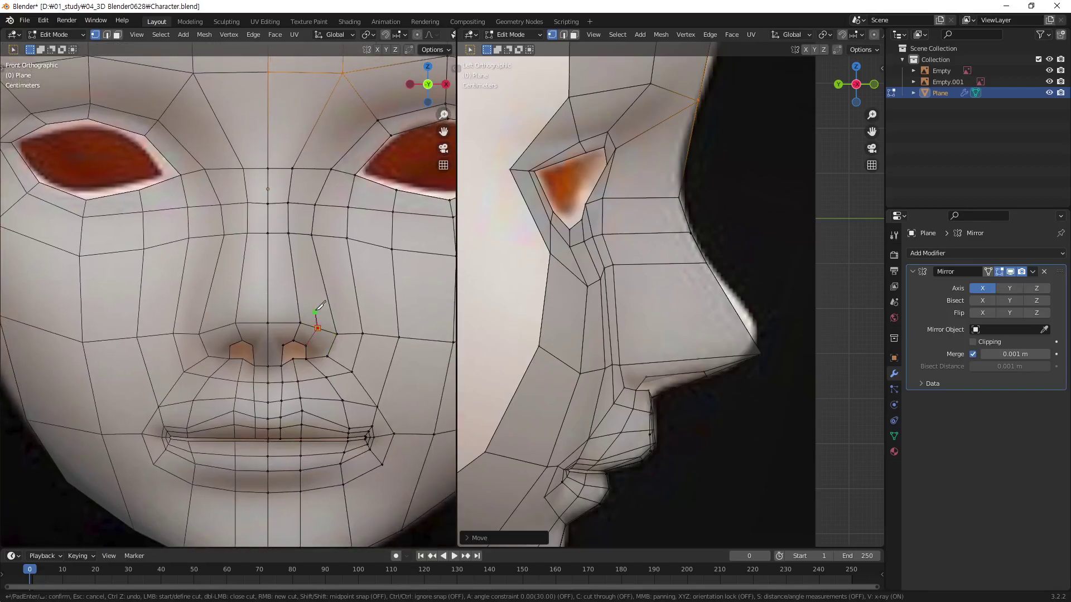
left_click(304, 239)
key("Return")
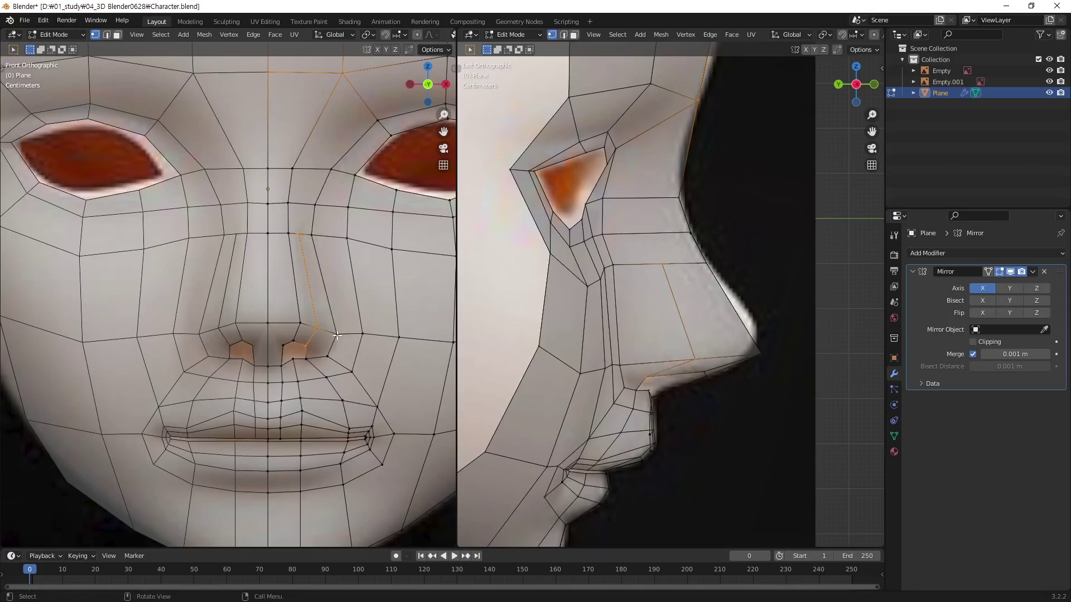
Knife-cut a three-point edge around the nostril wing toward the nose centre.
scroll(279, 302, "up", 2)
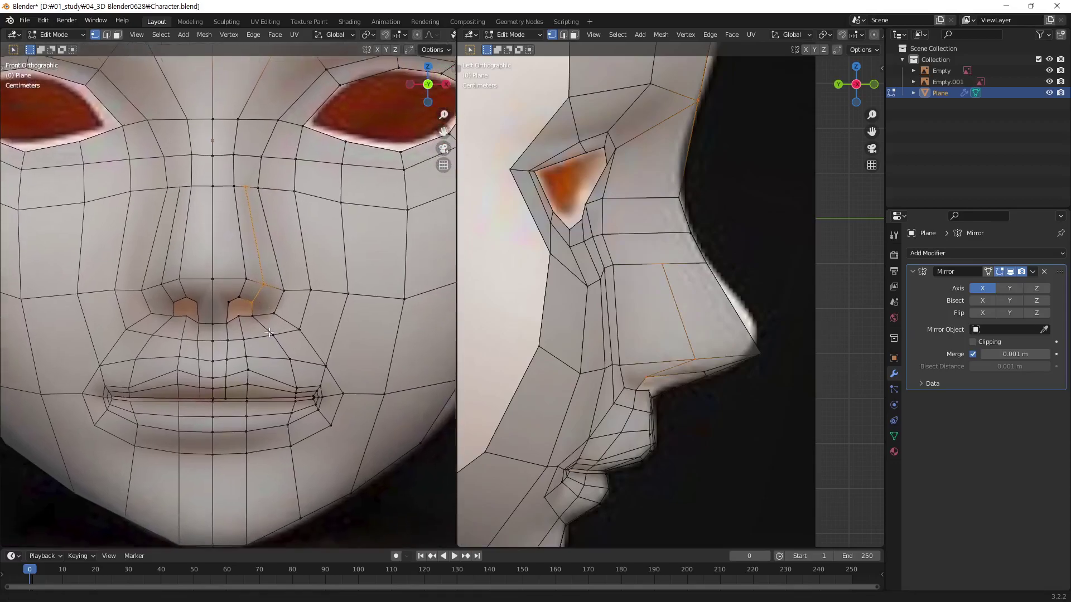
scroll(279, 301, "up", 2)
scroll(279, 302, "up", 2)
middle_click_drag(279, 301, 223, 331, "shift")
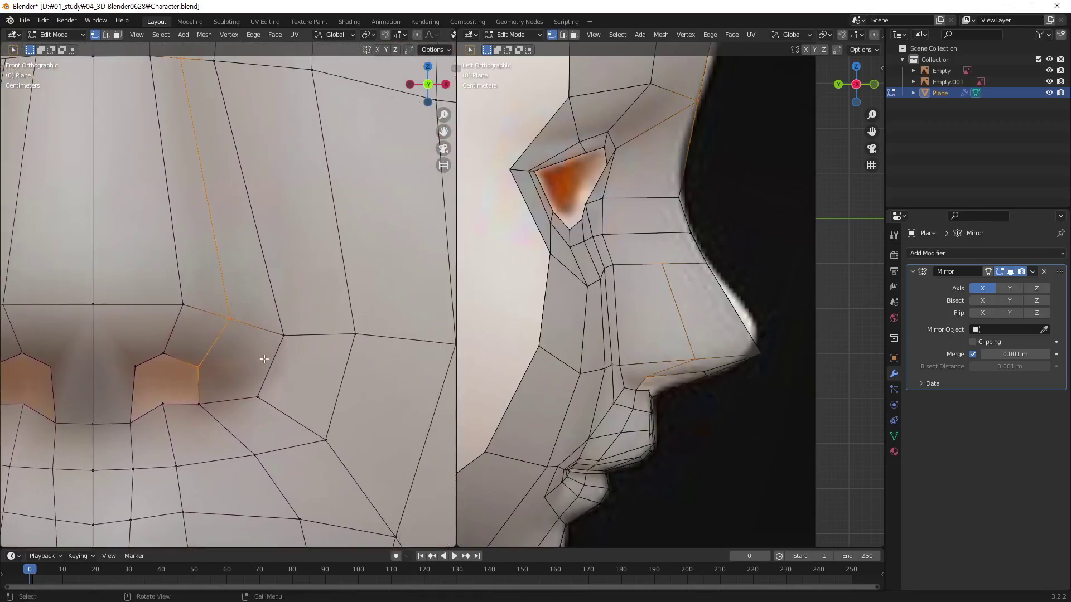
key("k")
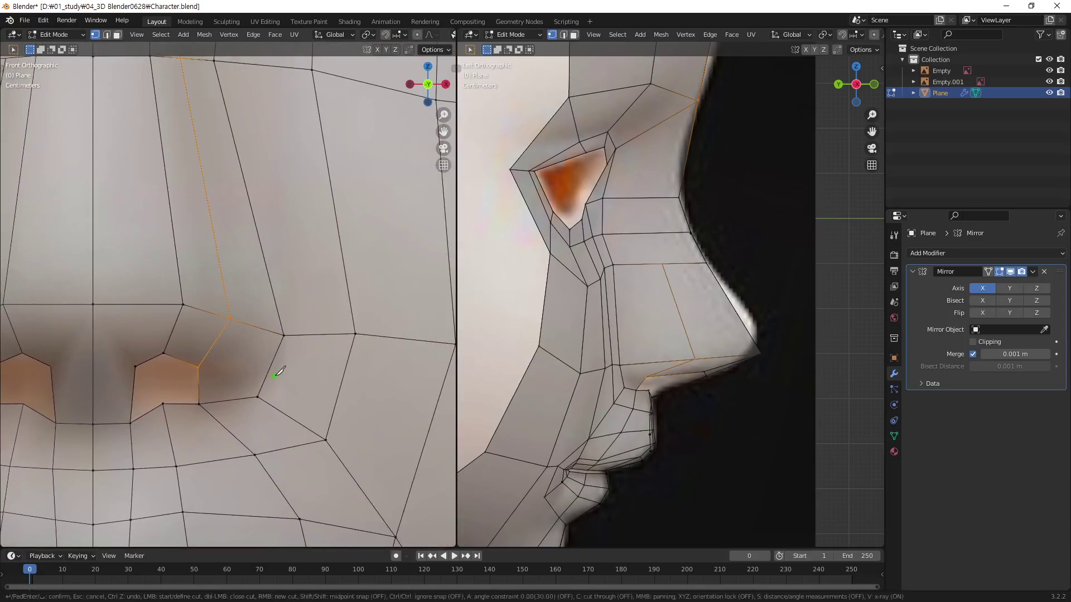
left_click(257, 397)
left_click(214, 344)
left_click(174, 327)
key("Return")
scroll(260, 309, "down", 3)
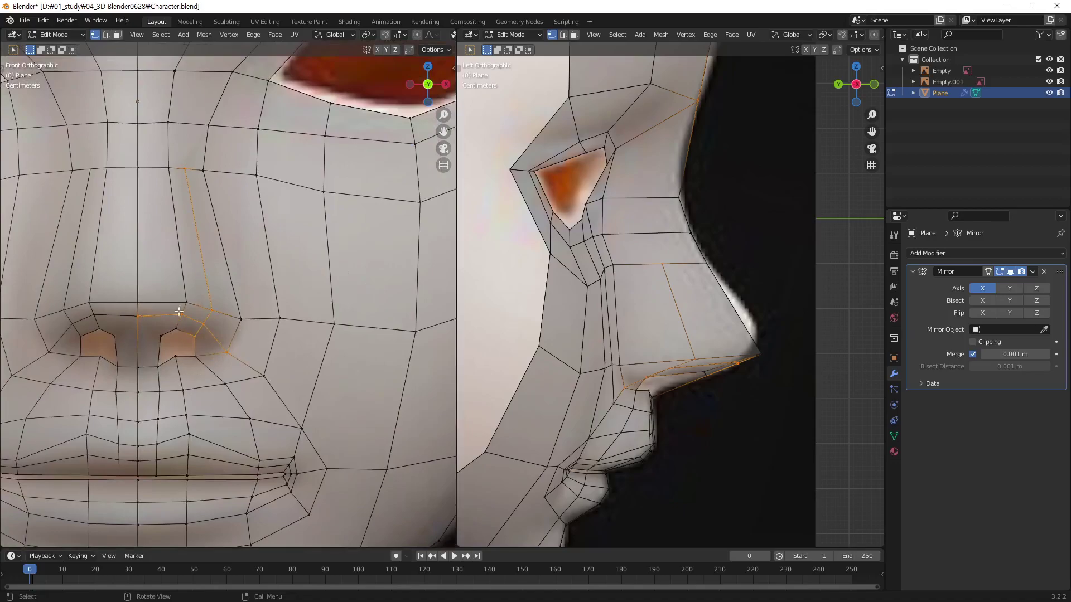
middle_click_drag(237, 231, 223, 304, "shift")
scroll(116, 308, "up", 3)
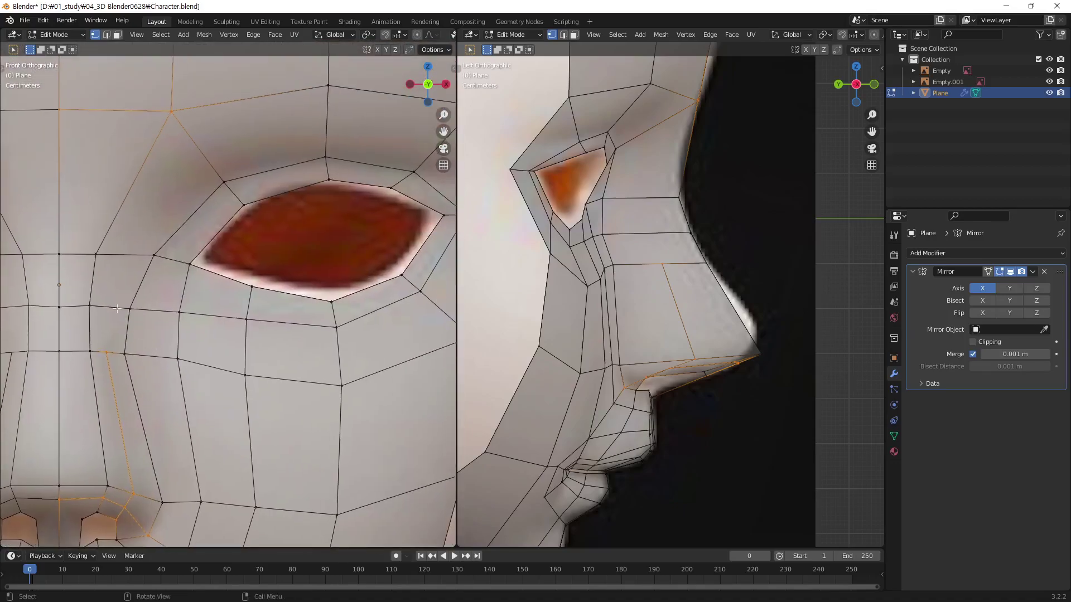
mouse_move(156, 544)
middle_mouse_down("shift")
mouse_move(237, 340)
mouse_move(228, 352)
middle_mouse_up("shift")
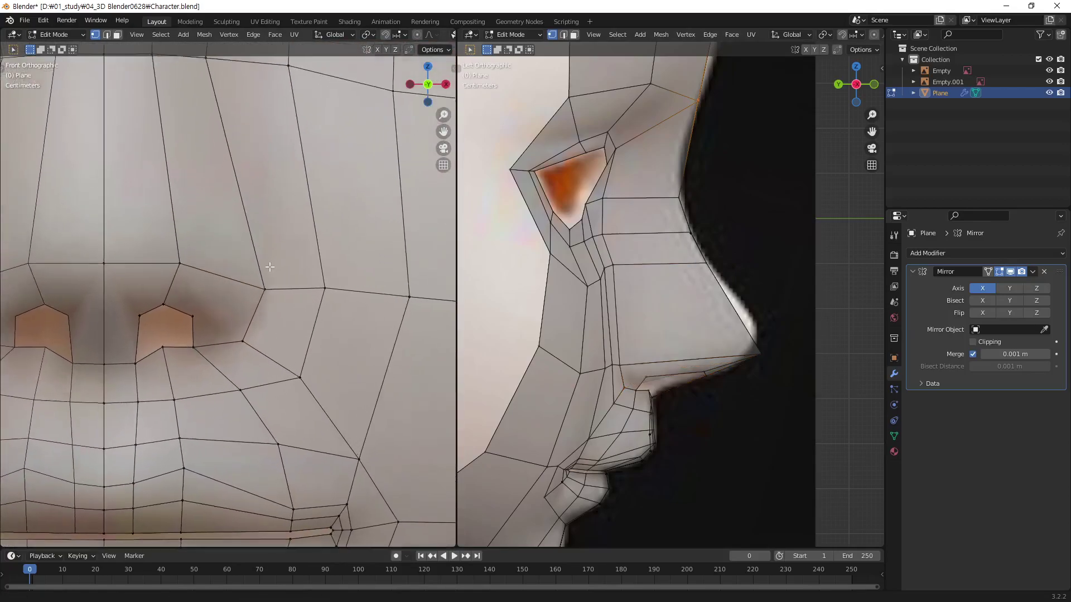
Try a knife cut from beside the nostril to the centre line, then undo it.
key("k")
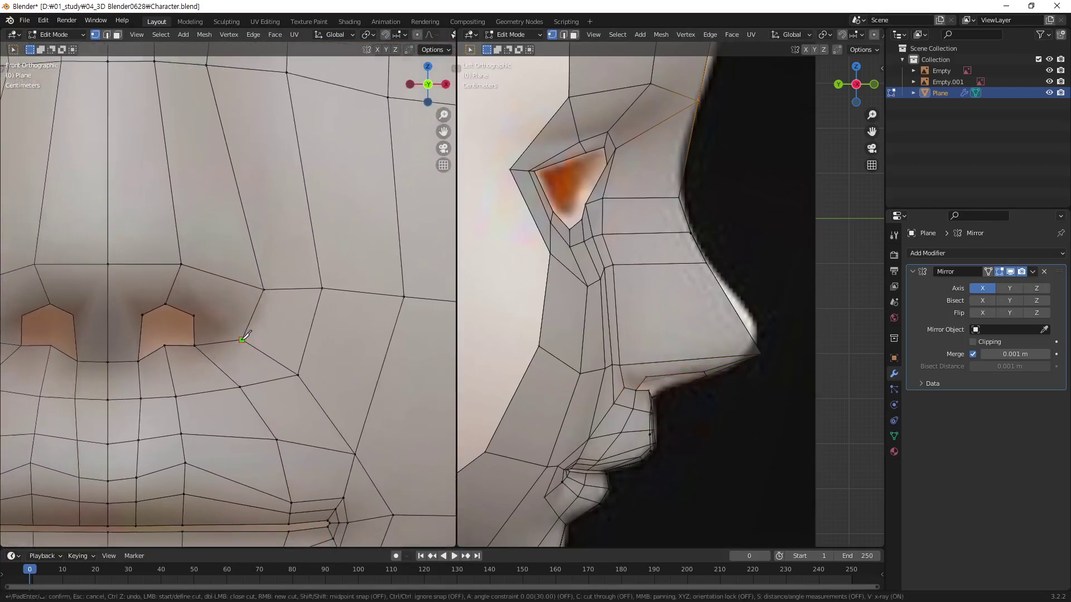
left_click(241, 340)
left_click(175, 282)
left_click(112, 284)
key("Return")
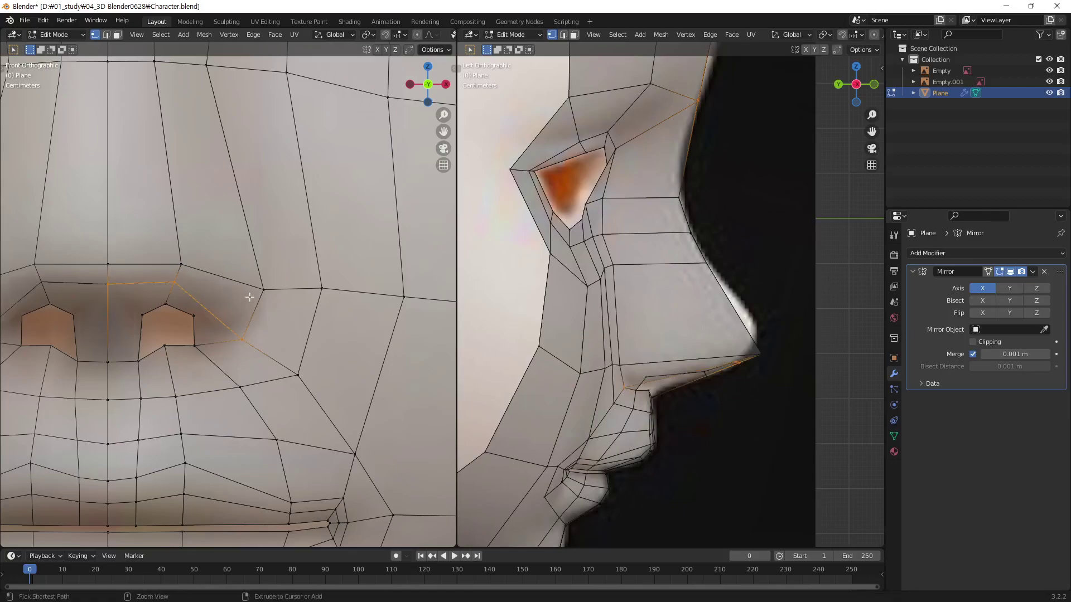
key("ctrl+z")
Knife-cut from the nostril vertex across the cheek toward the mouth corner, then deselect.
key("k")
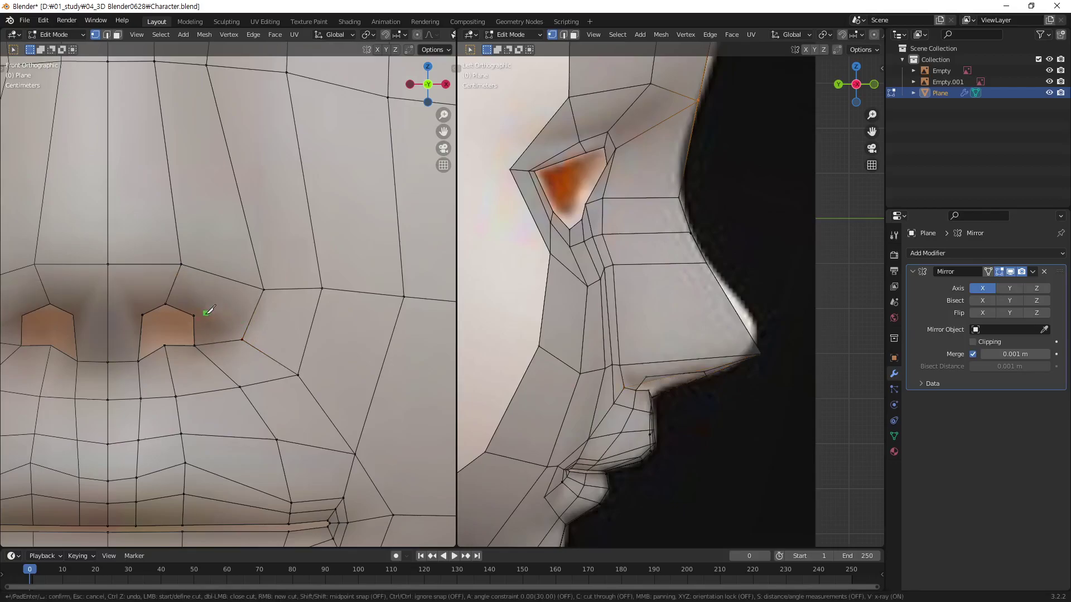
left_click(194, 316)
left_click(253, 315)
left_click(310, 334)
left_click(379, 369)
key("Return")
scroll(411, 371, "down", 2)
scroll(313, 334, "down", 1)
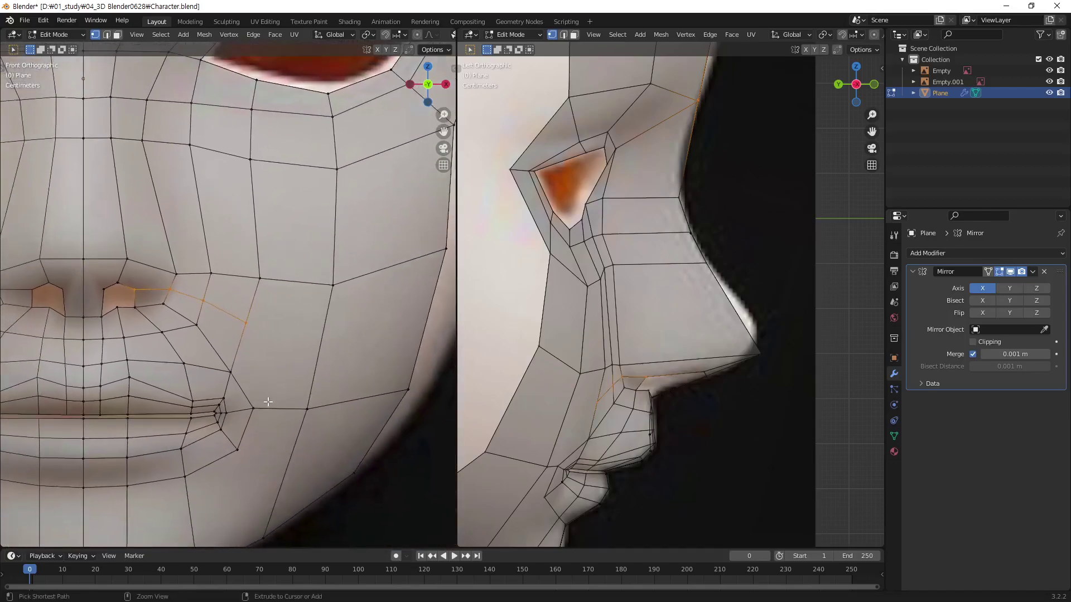
key("alt+a")
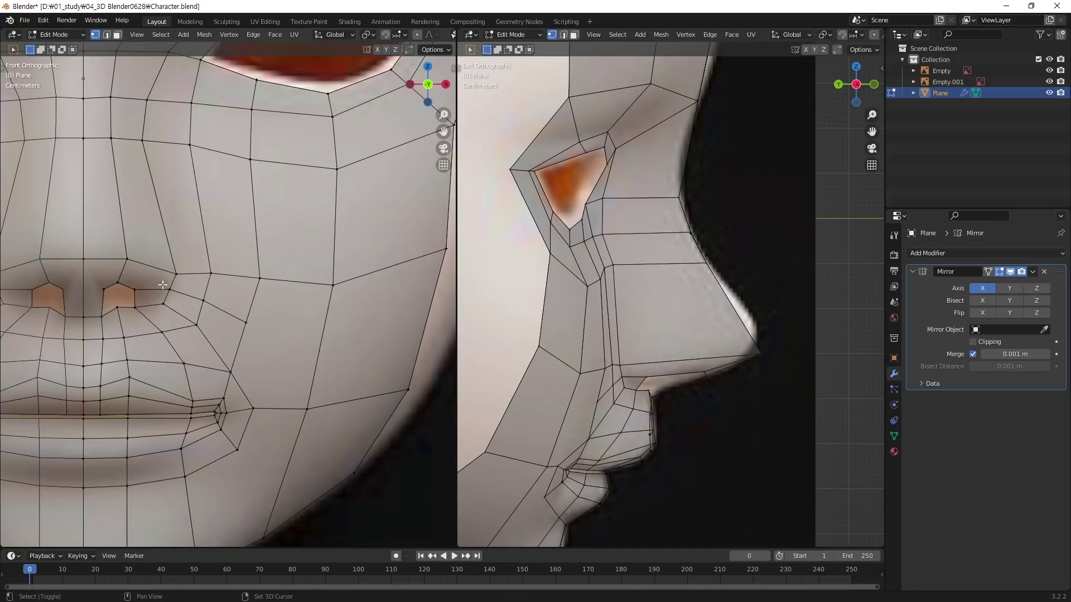
middle_click_drag(169, 294, 238, 325, "shift")
scroll(240, 305, "down", 1)
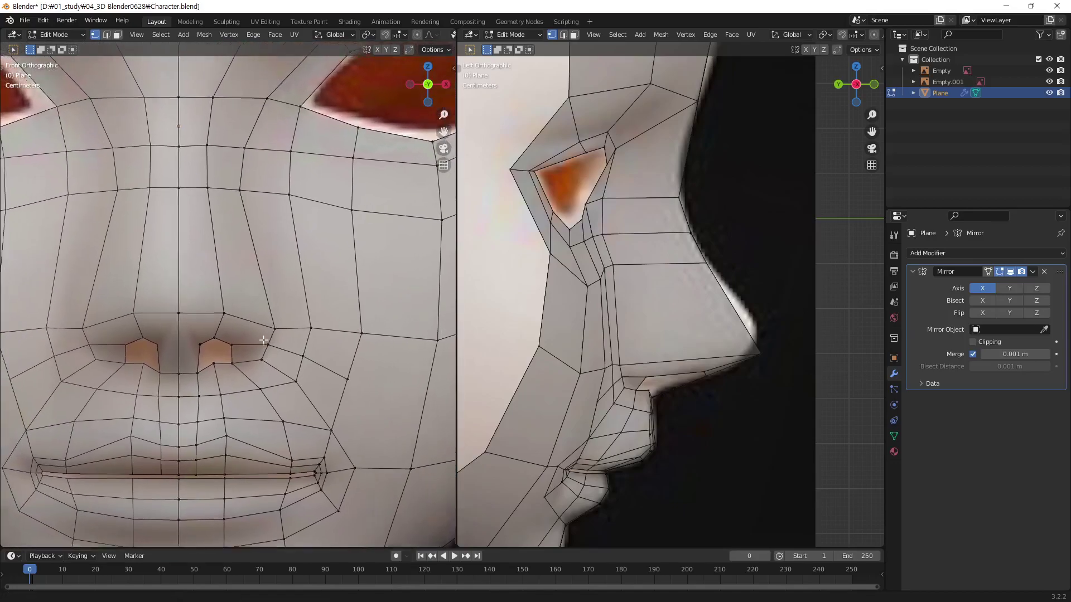
scroll(240, 318, "up", 2)
scroll(238, 334, "up", 1)
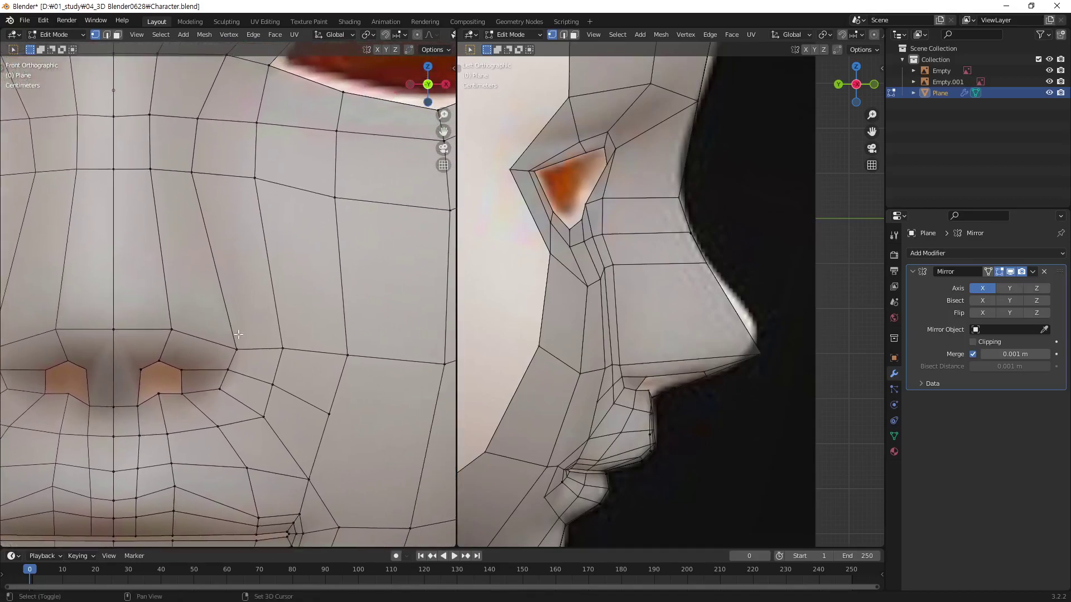
Knife-cut an edge from the nostril vertex up the nose side to the upper nose vertex.
key("k")
left_click(180, 370)
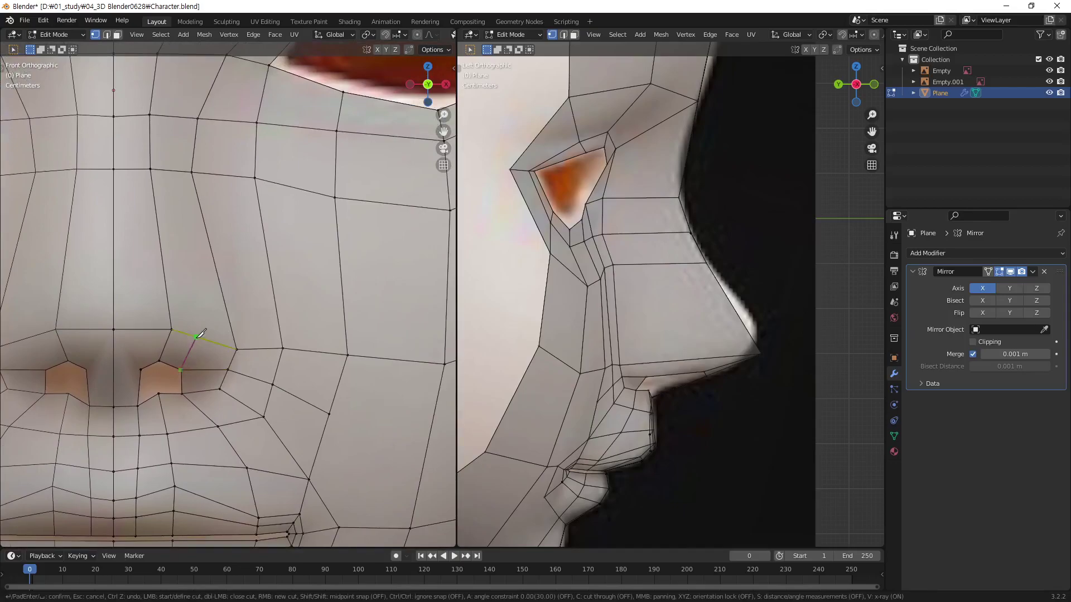
left_click(201, 338)
left_click(170, 170)
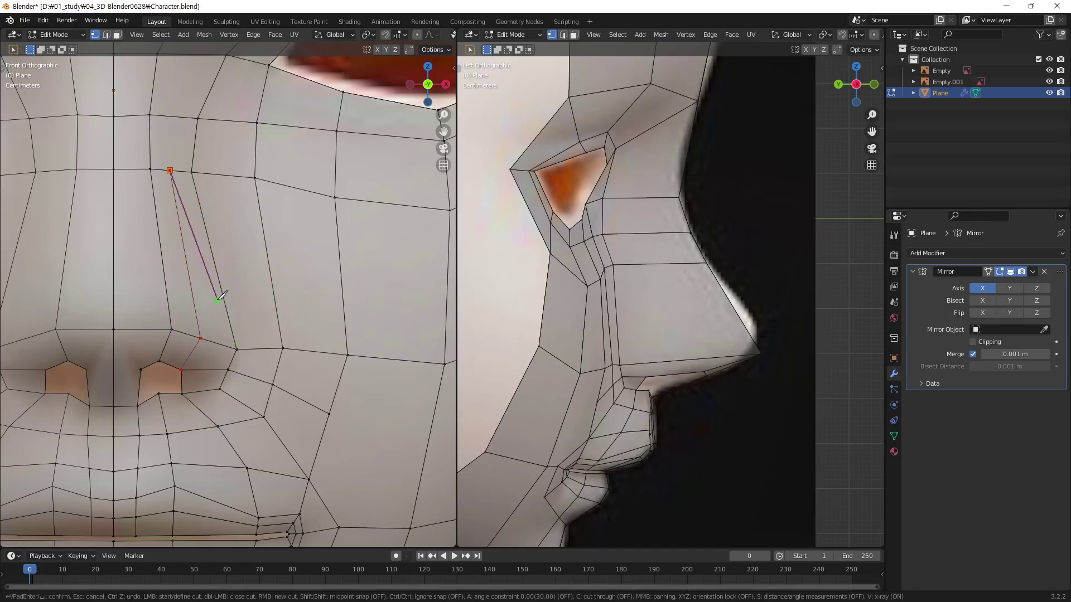
key("Return")
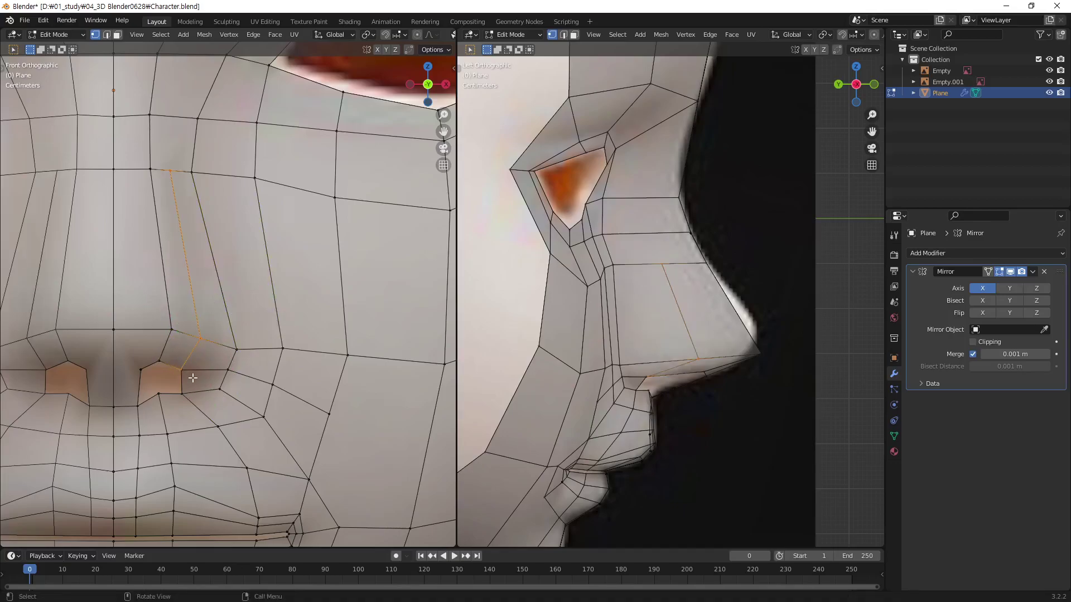
left_click(205, 334)
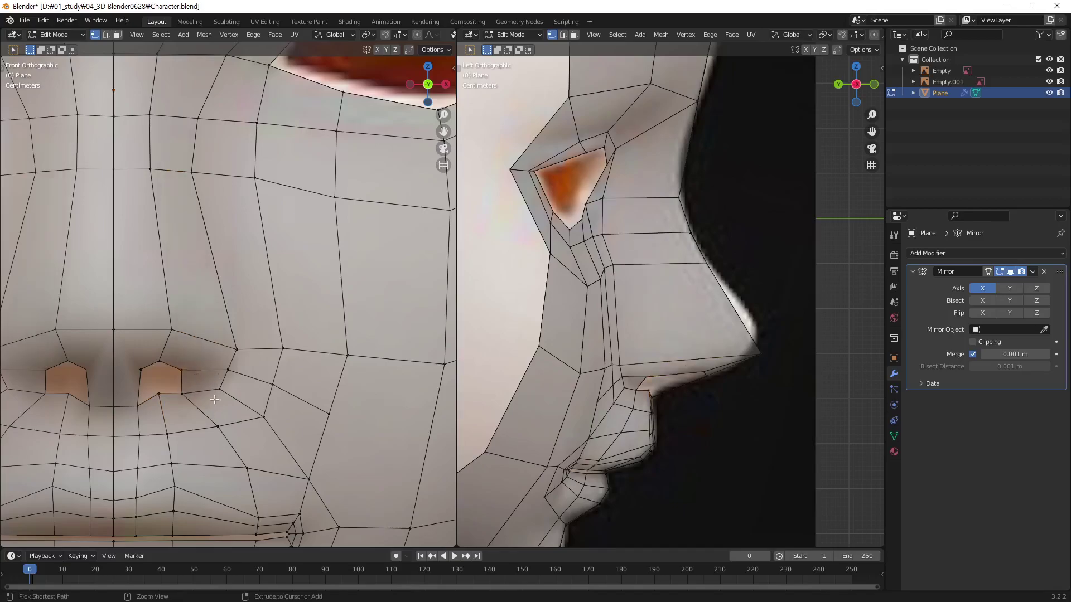
left_click(198, 418, "ctrl")
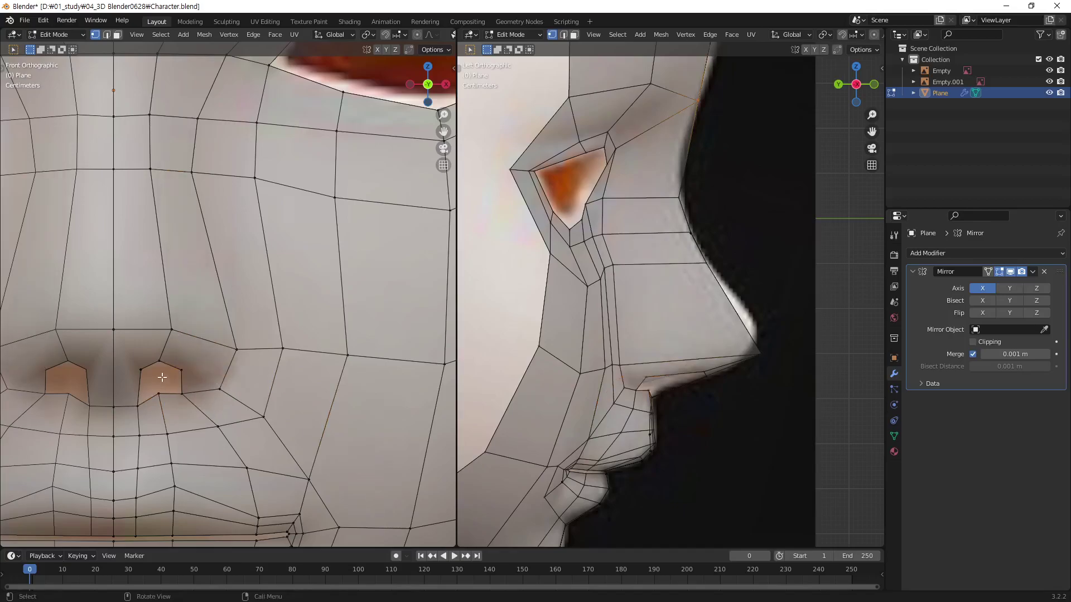
mouse_move(162, 377)
middle_mouse_down("shift")
mouse_move(193, 197)
mouse_move(174, 418)
middle_mouse_up("shift")
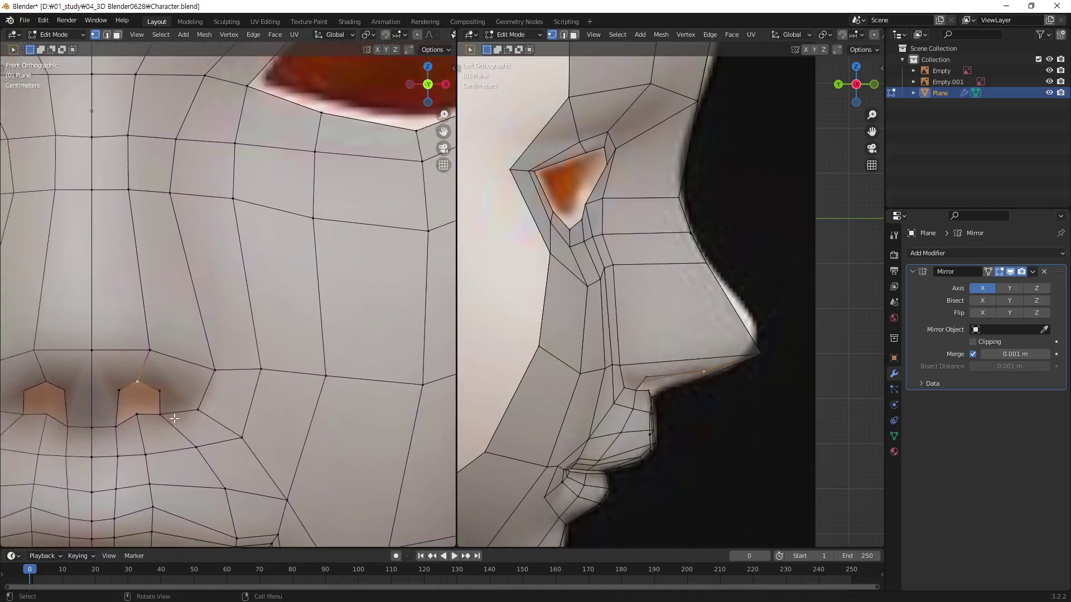
Knife-cut from the nostril corner across the cheek to the outer face edge.
key("k")
left_click(160, 390)
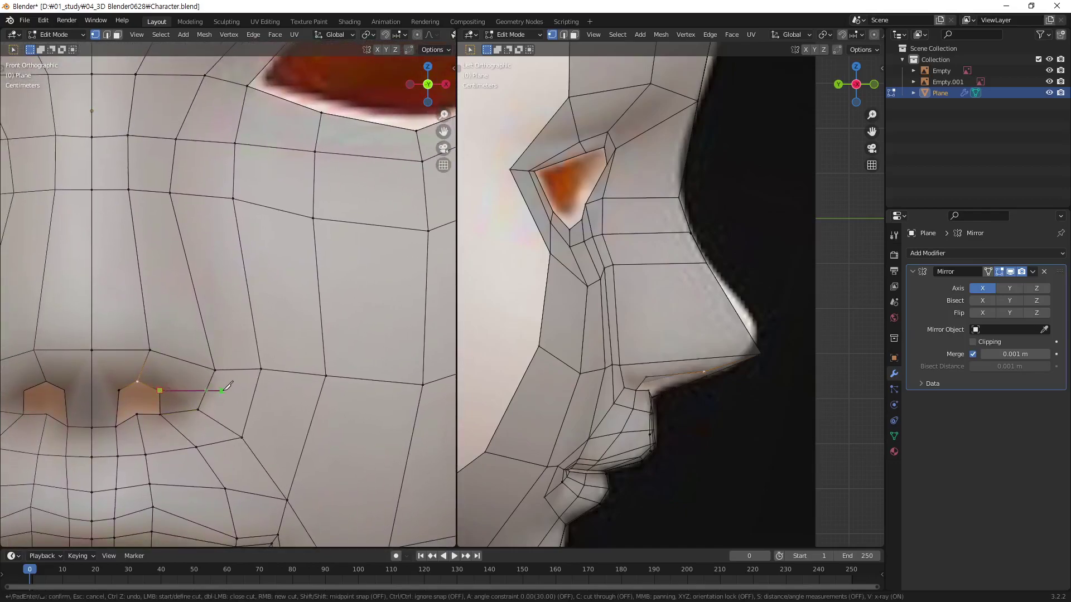
left_click(206, 390)
left_click(251, 402)
scroll(335, 430, "up", 2)
middle_click_drag(312, 390, 251, 368)
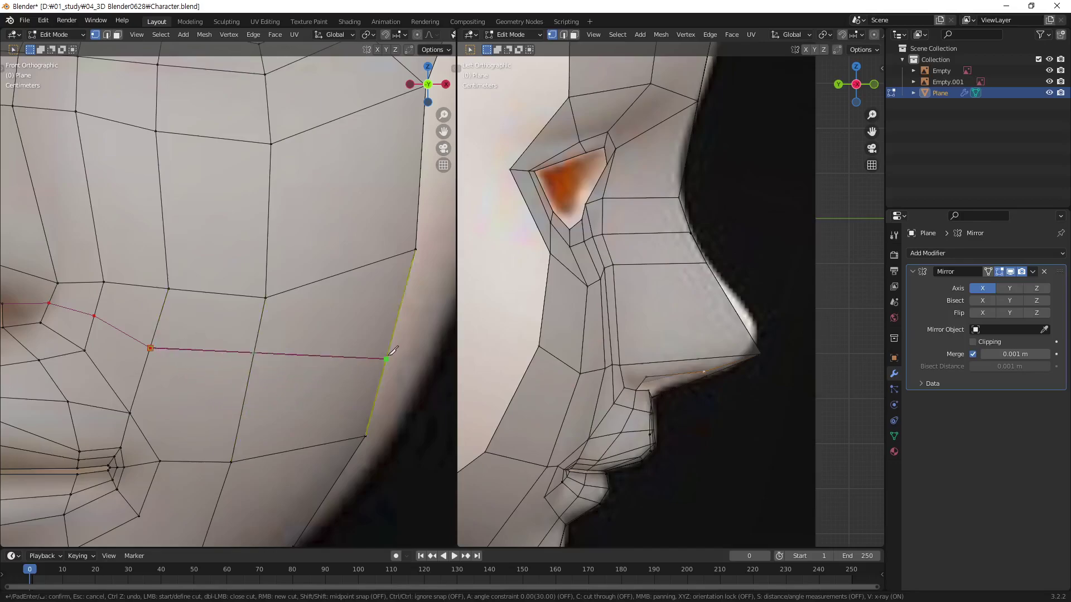
left_click(247, 384)
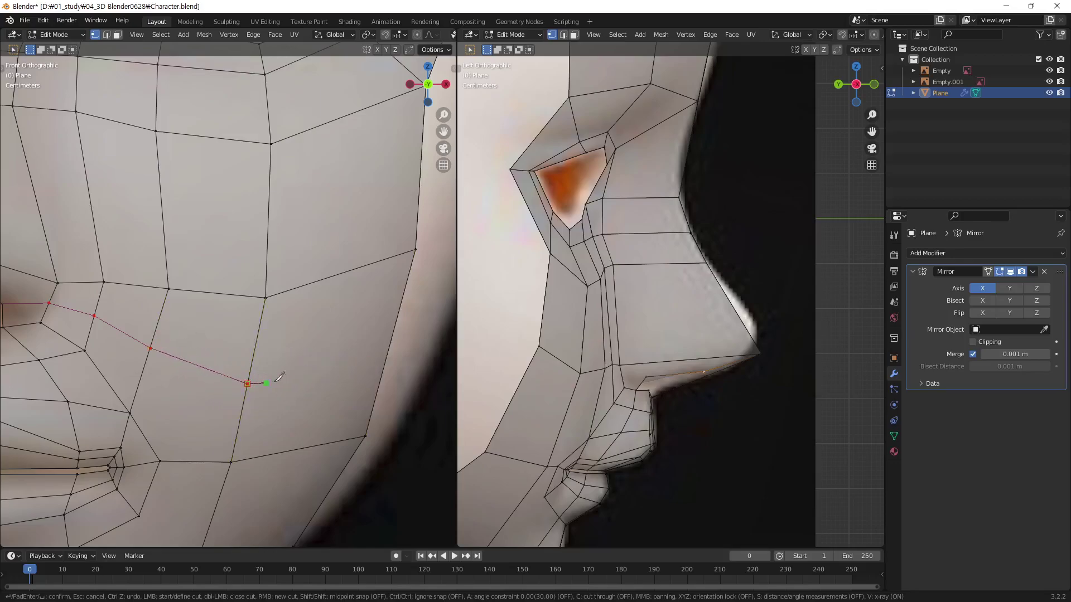
left_click(389, 348)
key("Return")
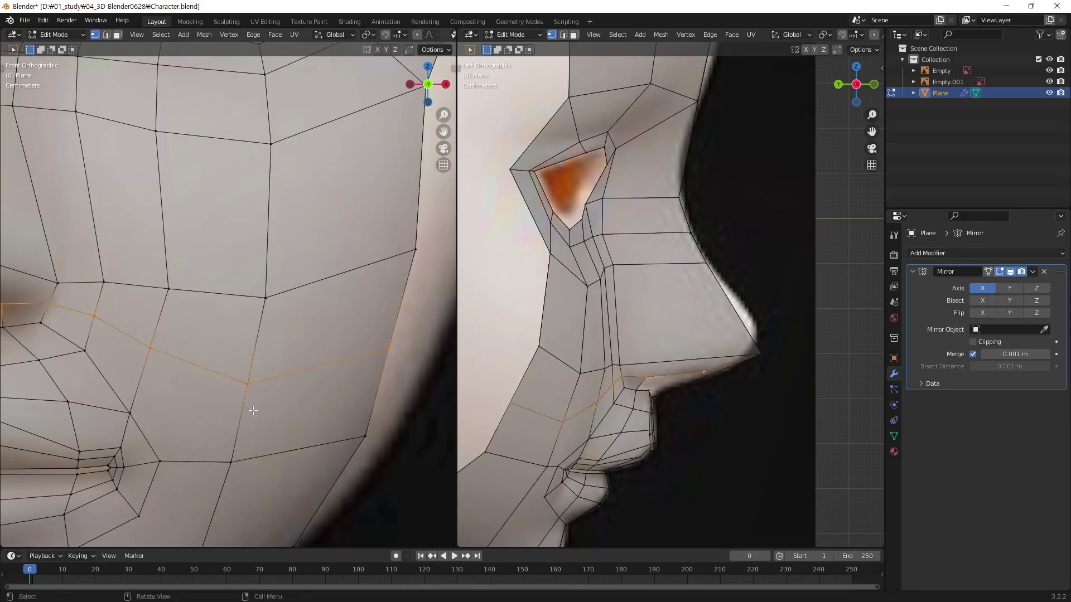
Preview a new loop cut around the eye socket with Ctrl+R.
scroll(334, 391, "down", 2)
scroll(311, 355, "down", 2)
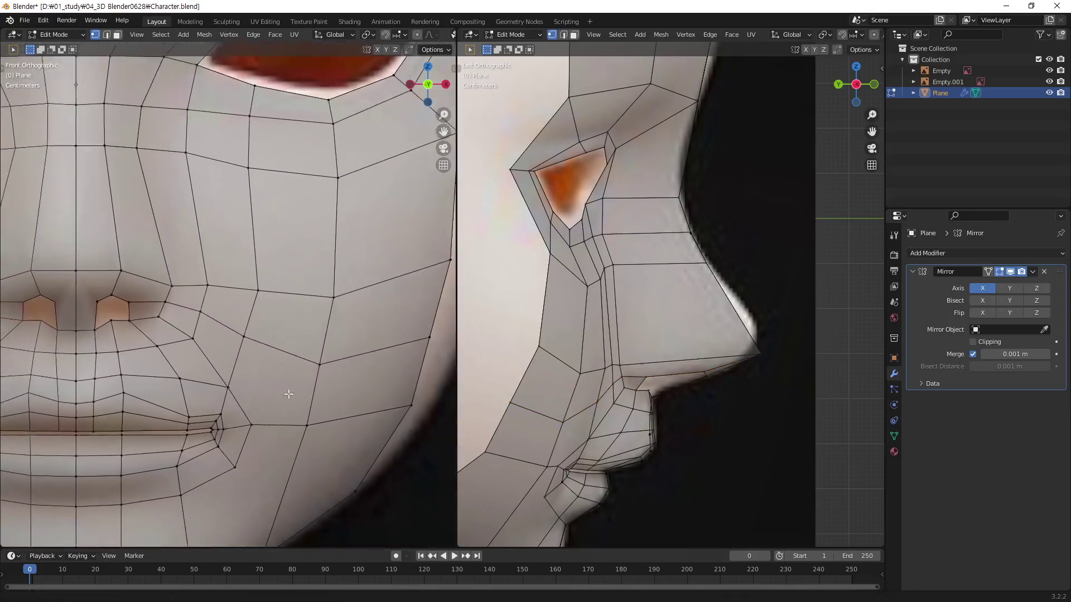
scroll(288, 388, "down", 1)
scroll(256, 389, "up", 1, "shift")
scroll(234, 421, "up", 2, "shift")
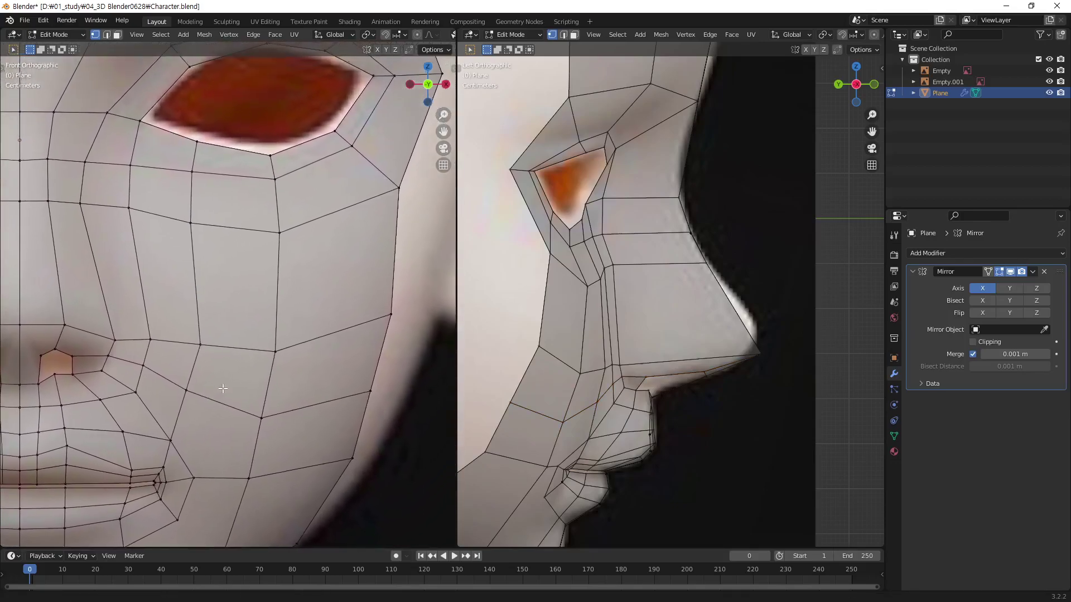
scroll(237, 430, "up", 2, "shift")
scroll(236, 430, "down", 1)
scroll(201, 431, "up", 2, "shift")
scroll(151, 431, "up", 1, "shift")
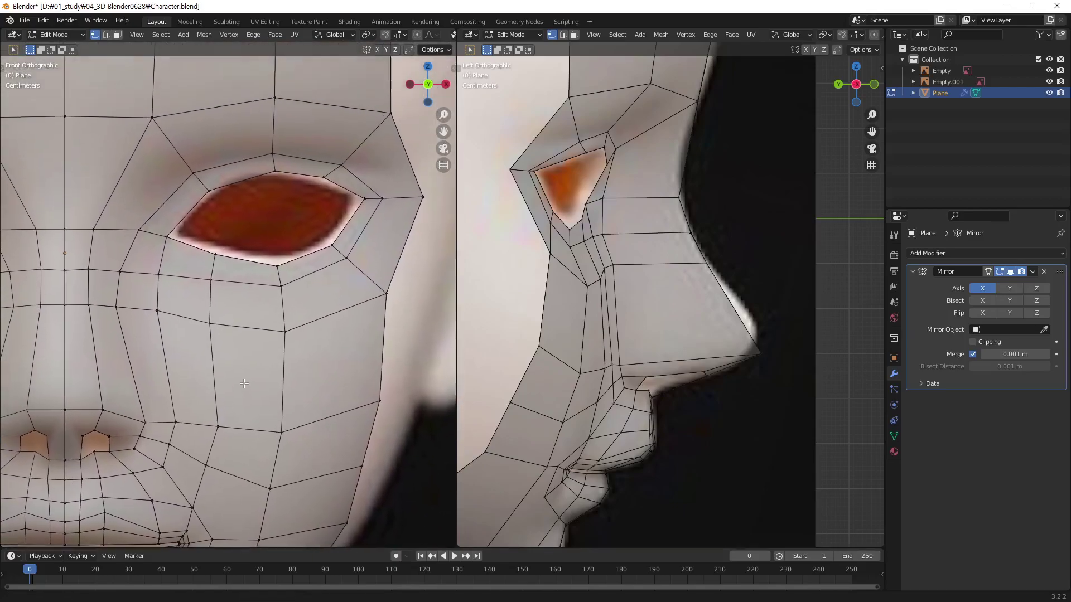
scroll(100, 430, "up", 1, "shift")
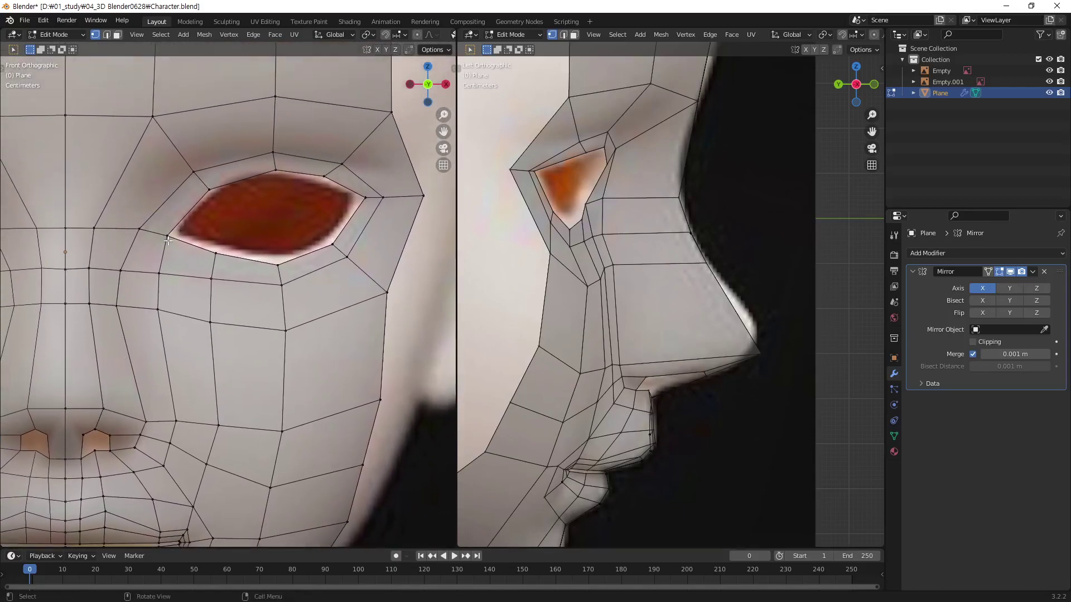
key("ctrl+r")
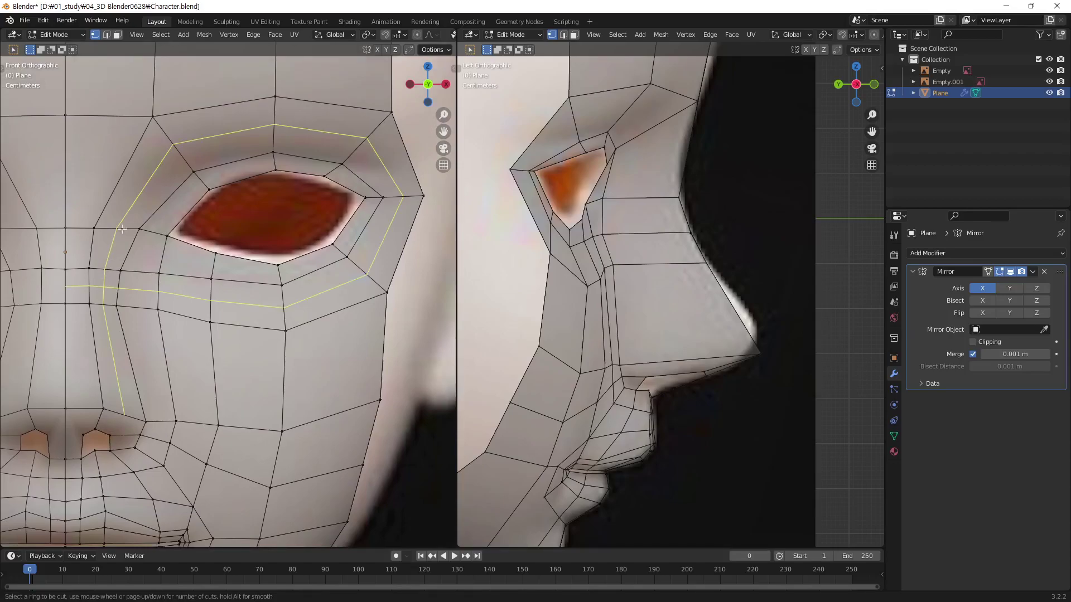
Place the eye-socket edge loop at its centred position and clear the selection.
left_click(104, 304)
right_click(103, 304)
right_click(114, 309)
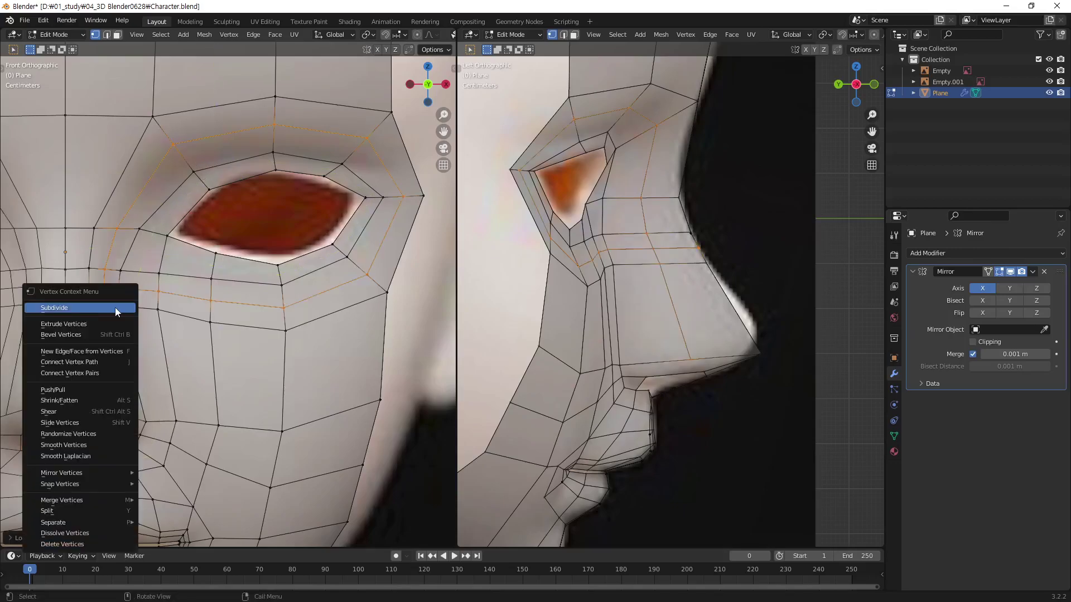
left_click(287, 226)
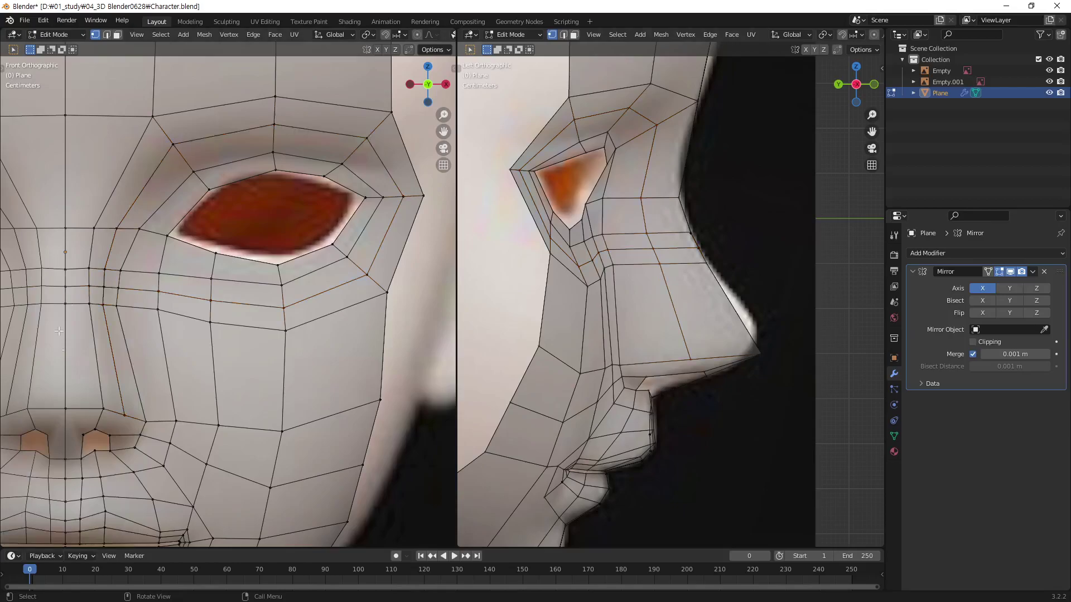
Knife-cut an edge from the side of the nose down to the nostril vertex.
mouse_move(134, 440)
middle_mouse_down("shift")
mouse_move(170, 322)
mouse_move(157, 337)
middle_mouse_up("shift")
key("k")
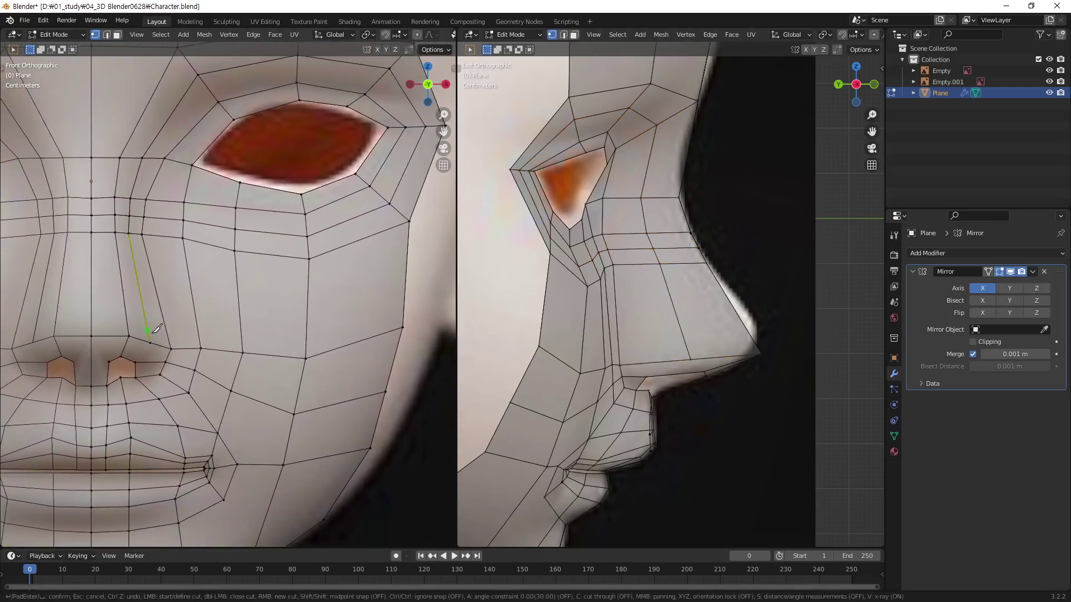
left_click(149, 342)
left_click(135, 363)
key("Return")
left_click(426, 395)
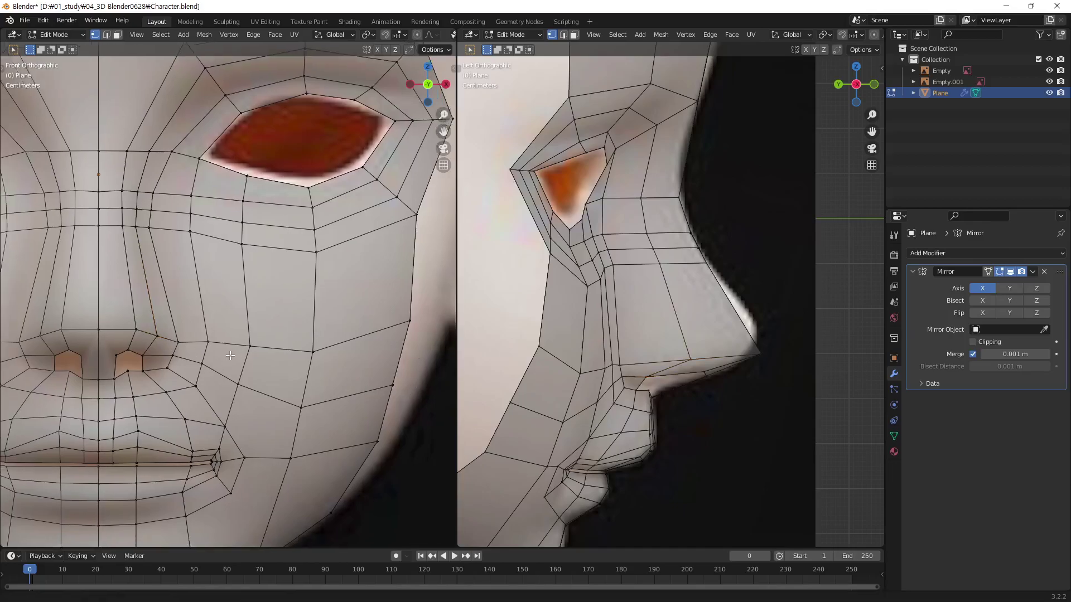
mouse_move(221, 361)
middle_mouse_down("shift")
mouse_move(209, 325)
mouse_move(267, 427)
middle_mouse_up("shift")
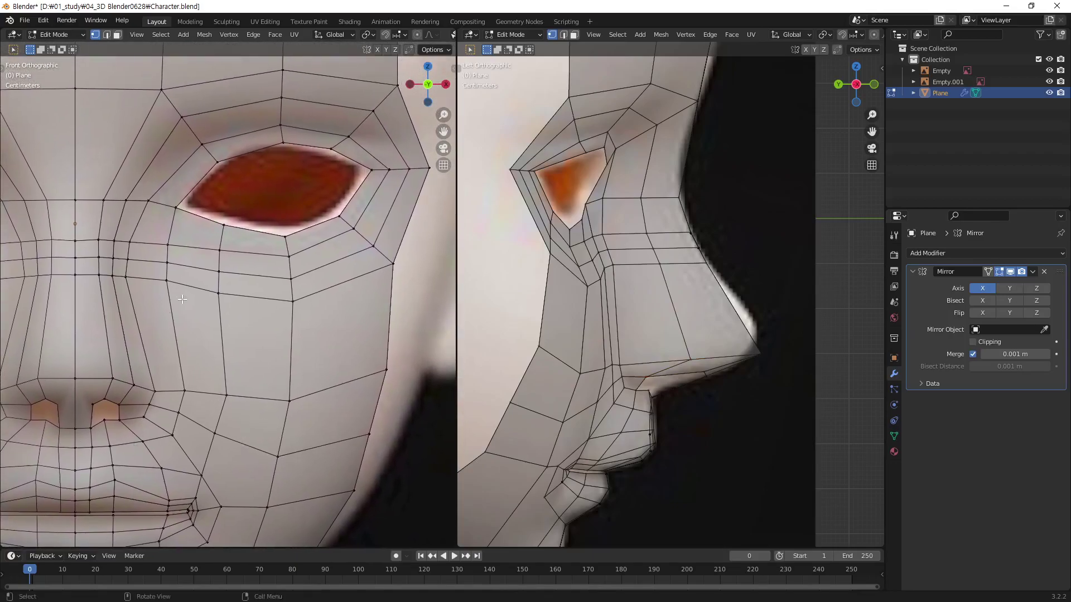
key("shift+space")
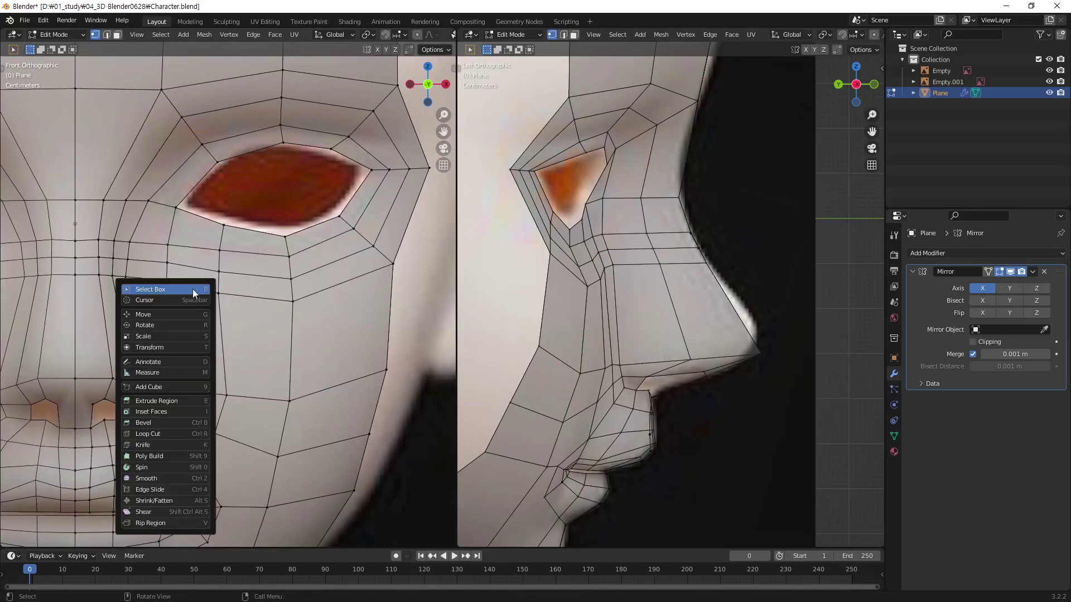
key("d")
mouse_move(122, 411)
left_mouse_down()
mouse_move(277, 475)
mouse_move(362, 476)
left_mouse_up()
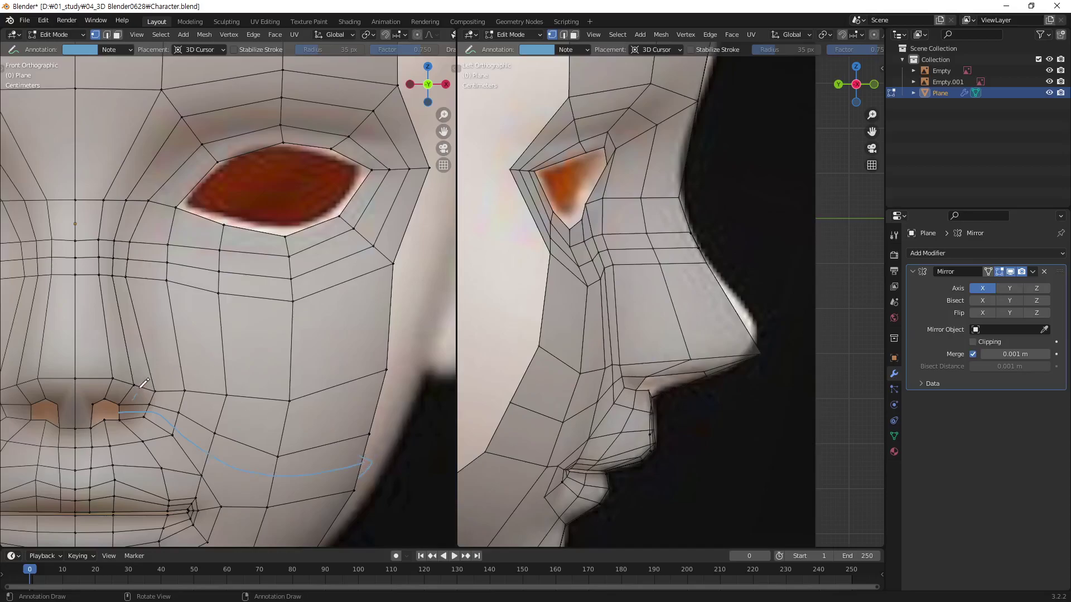
mouse_move(133, 400)
left_mouse_down()
mouse_move(120, 242)
mouse_move(148, 186)
left_mouse_up()
mouse_move(180, 146)
left_mouse_down()
mouse_move(376, 211)
mouse_move(49, 245)
mouse_move(58, 257)
left_mouse_up()
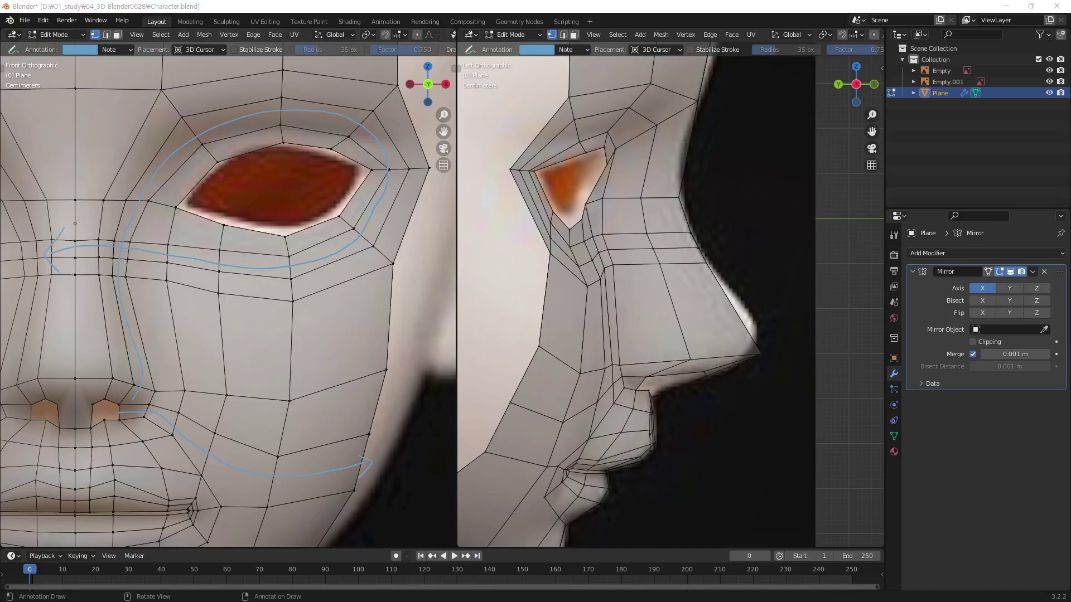
left_click(132, 50)
left_click(186, 71)
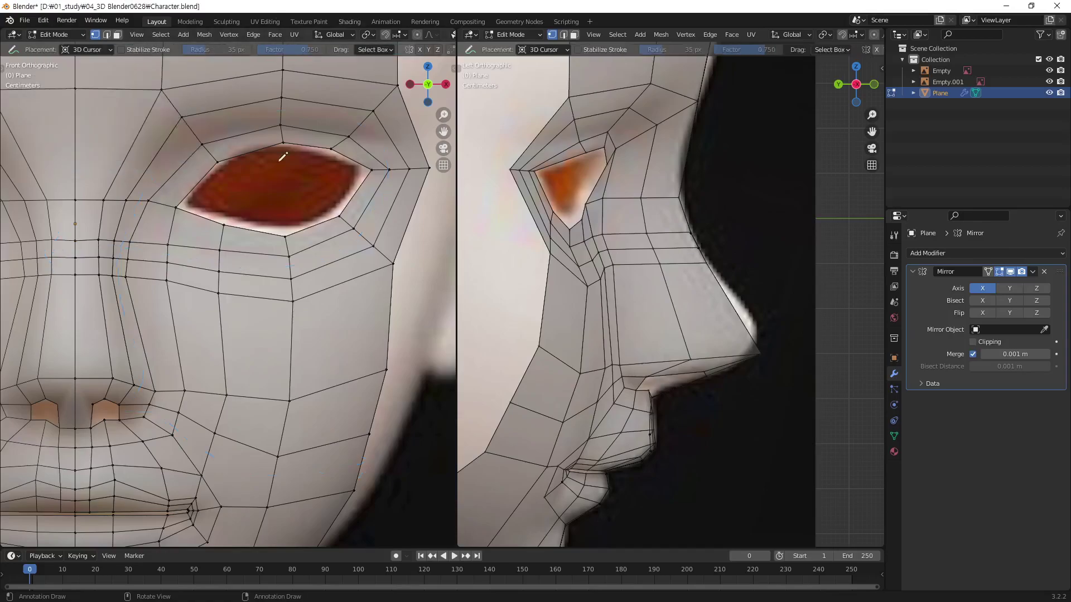
Zoom in on the nose and shift the vertex beside the nostril to the right.
key("w")
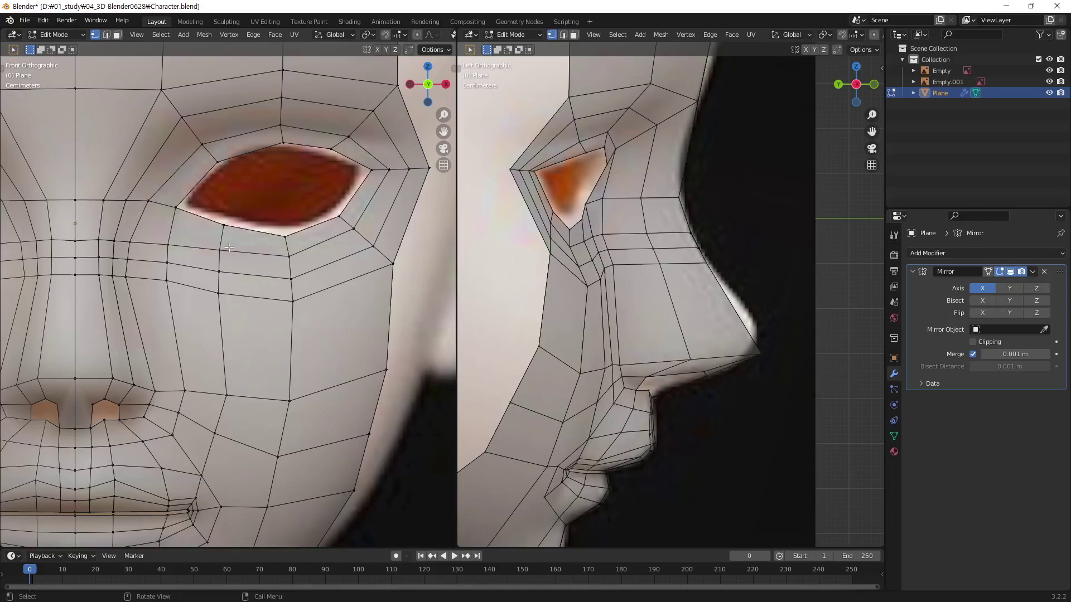
middle_click_drag(158, 356, 251, 318, "shift")
scroll(317, 306, "up", 1)
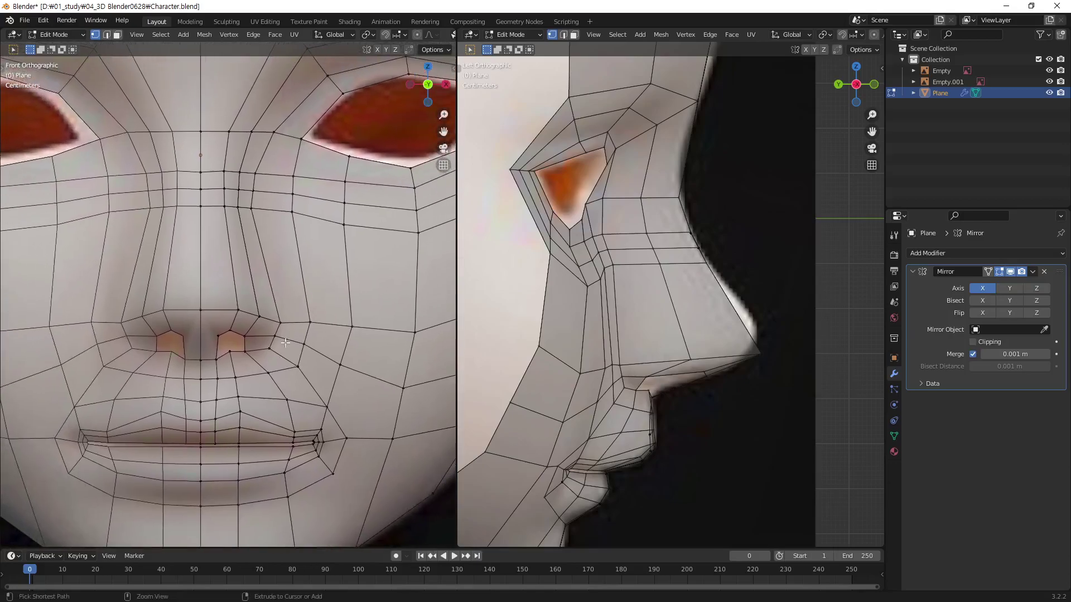
scroll(316, 306, "up", 1)
scroll(317, 306, "up", 1)
left_click(301, 394)
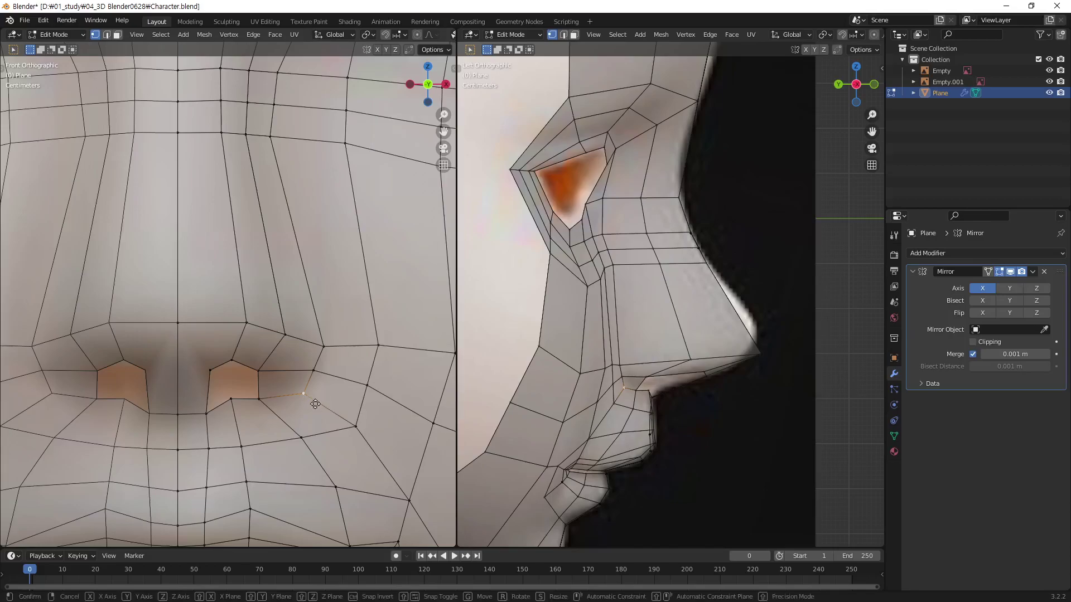
key("g")
left_click(317, 393)
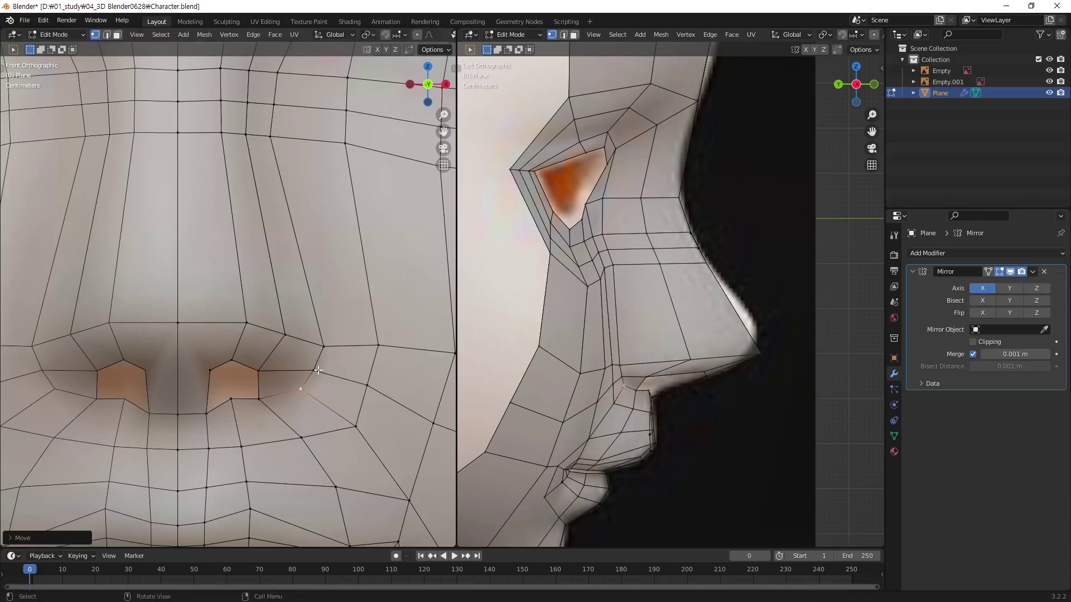
Reposition the two vertices along the side of the nose.
left_click(323, 347)
key("g")
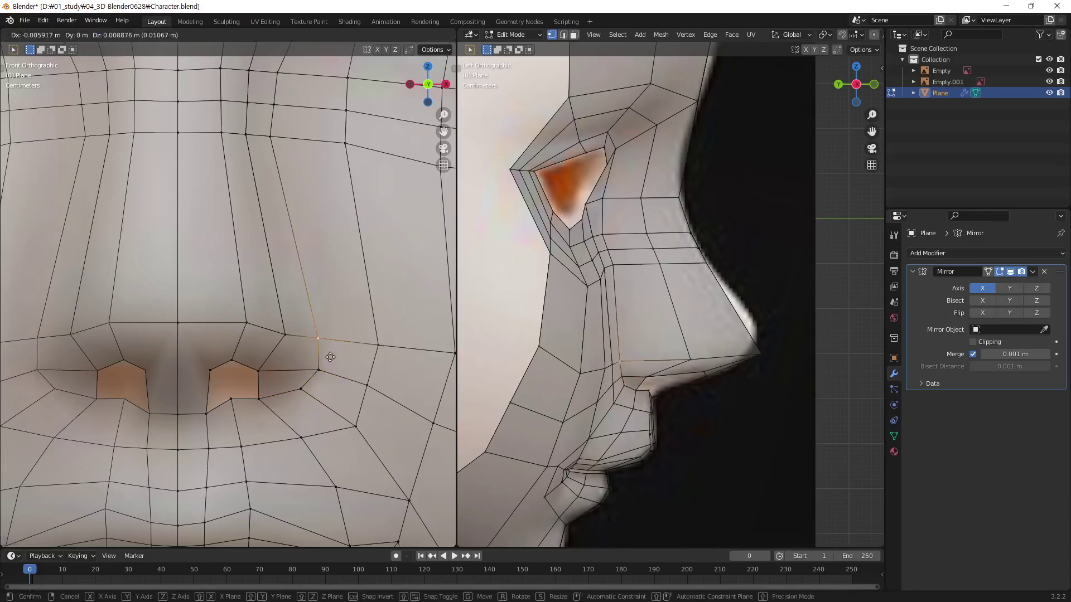
left_click(294, 346)
left_click(248, 326)
key("g")
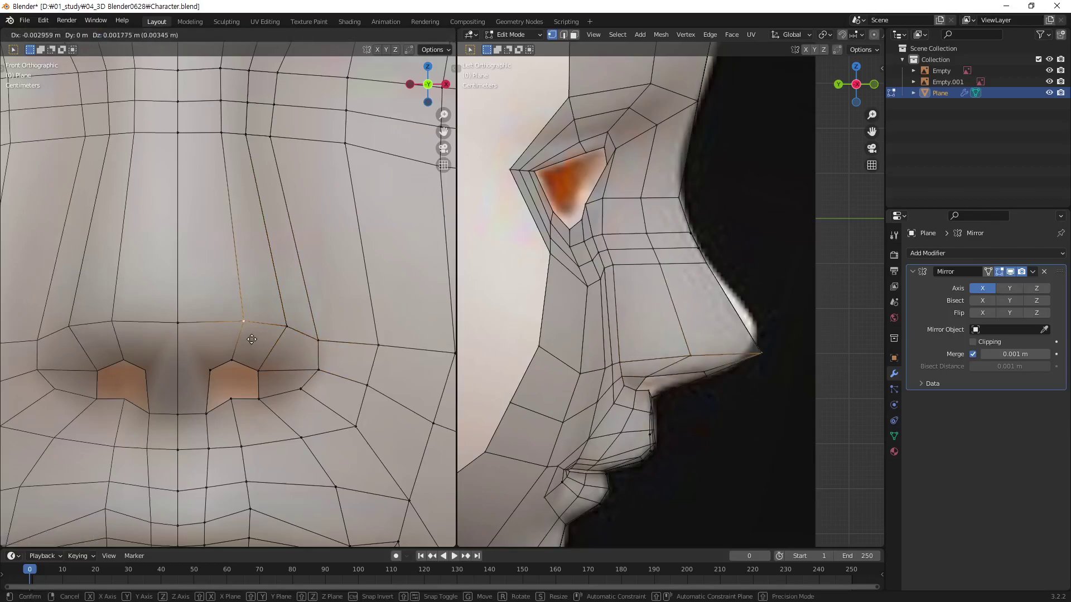
left_click(251, 342)
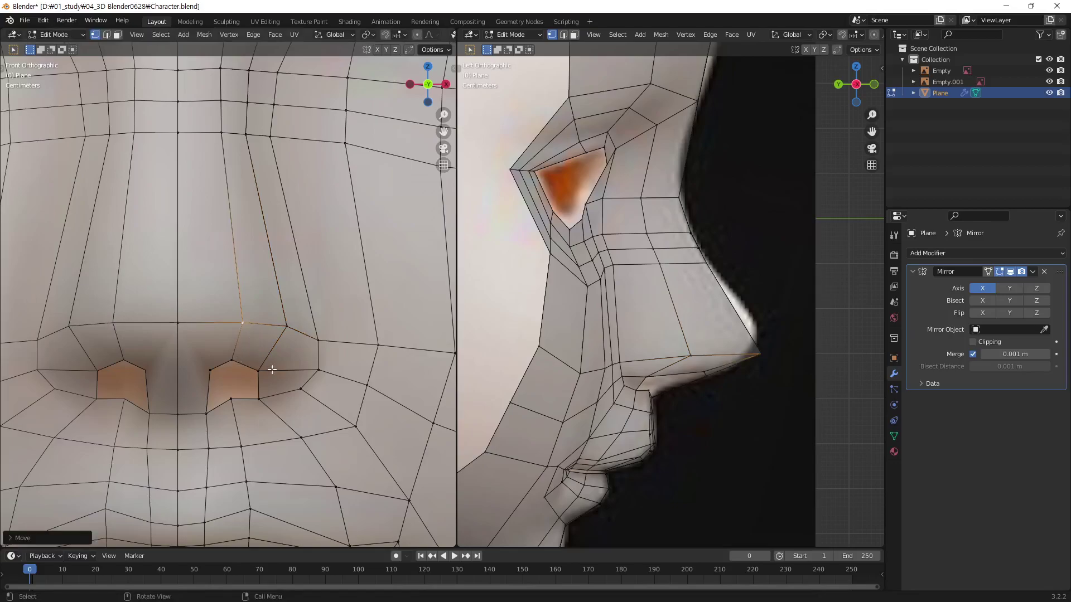
Move three cheek vertices beside the nostril and toward the mouth corner into new positions.
middle_click_drag(357, 377, 255, 310, "shift")
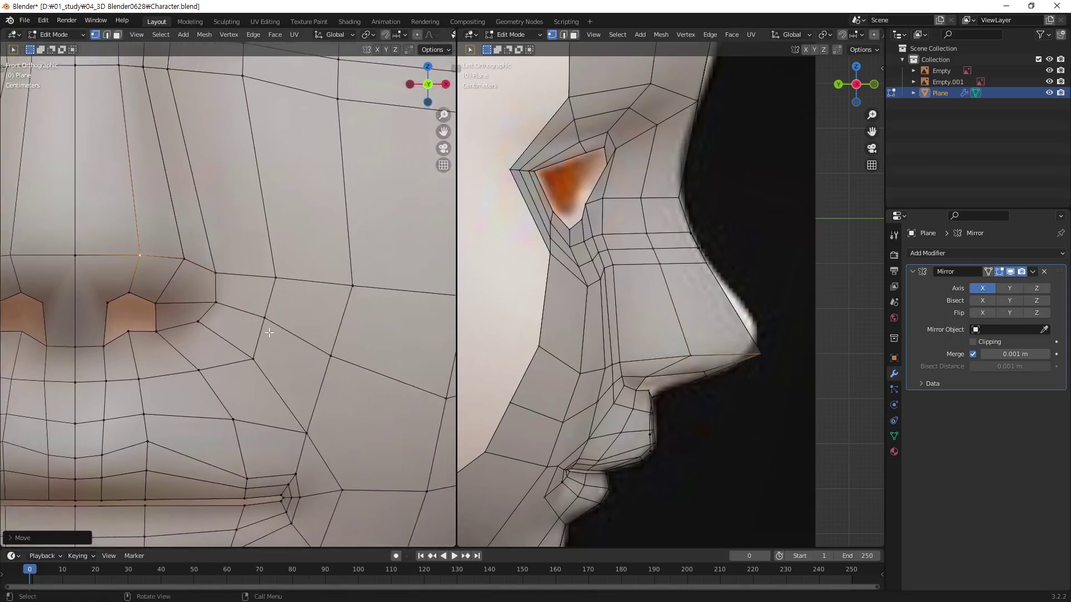
left_click(264, 319)
left_click(256, 362)
key("g")
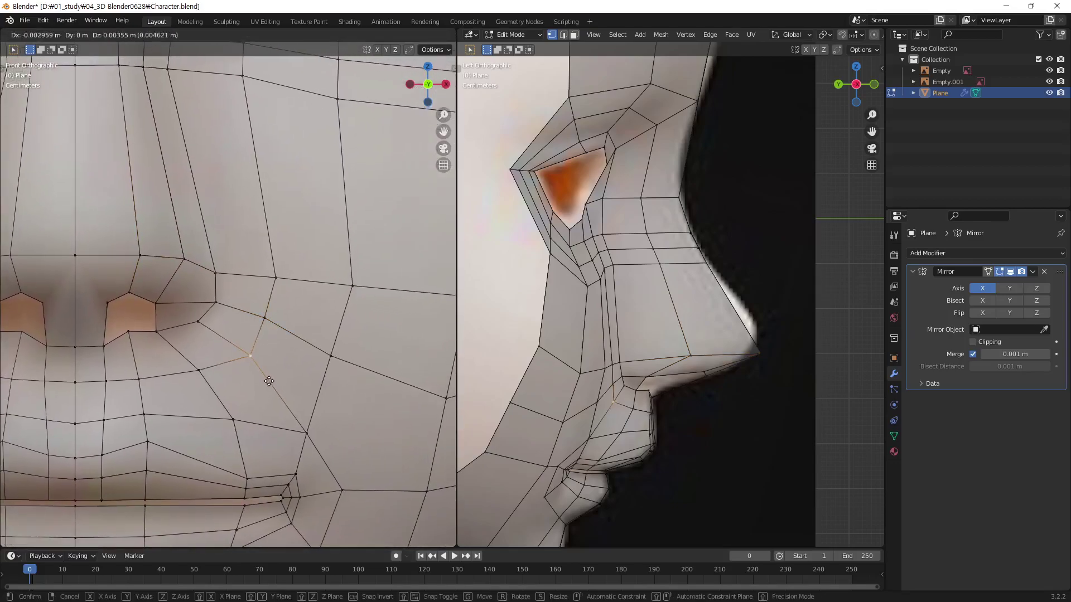
left_click(263, 380)
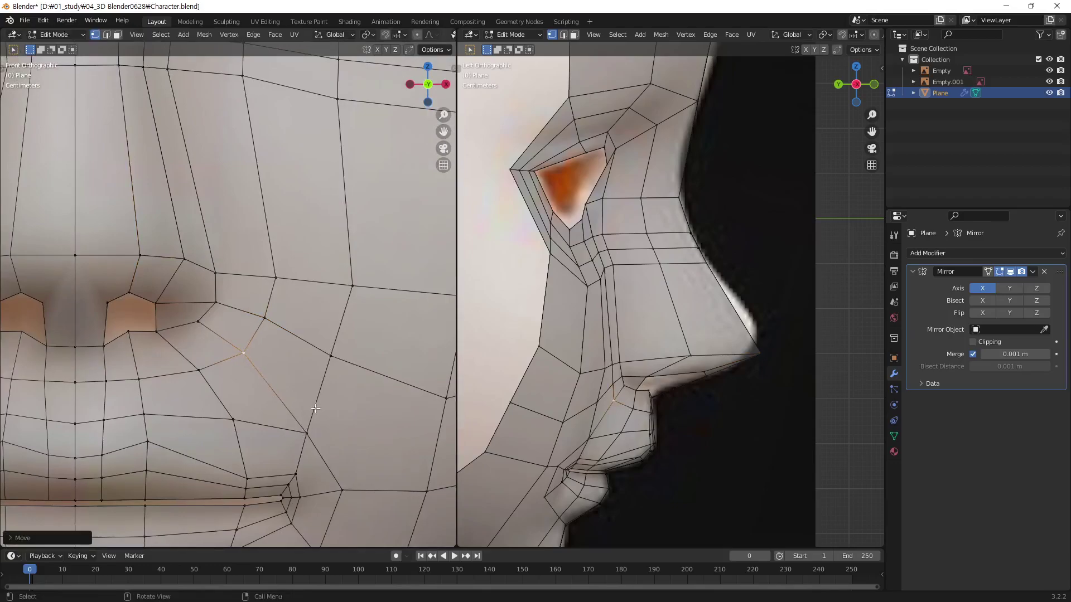
left_click(329, 360)
key("g")
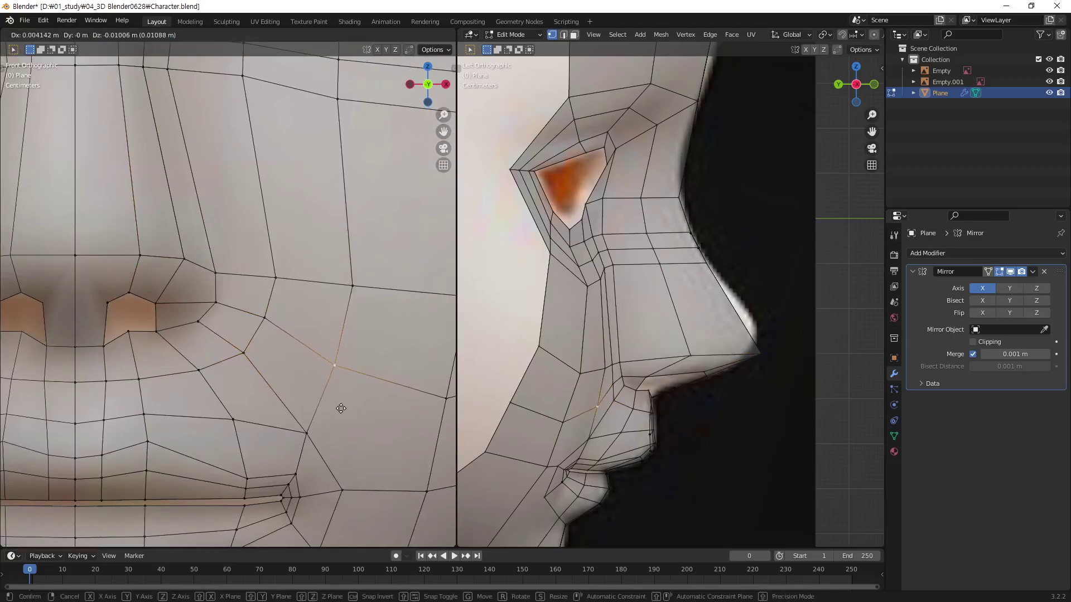
left_click(343, 411)
left_click(310, 437)
key("g")
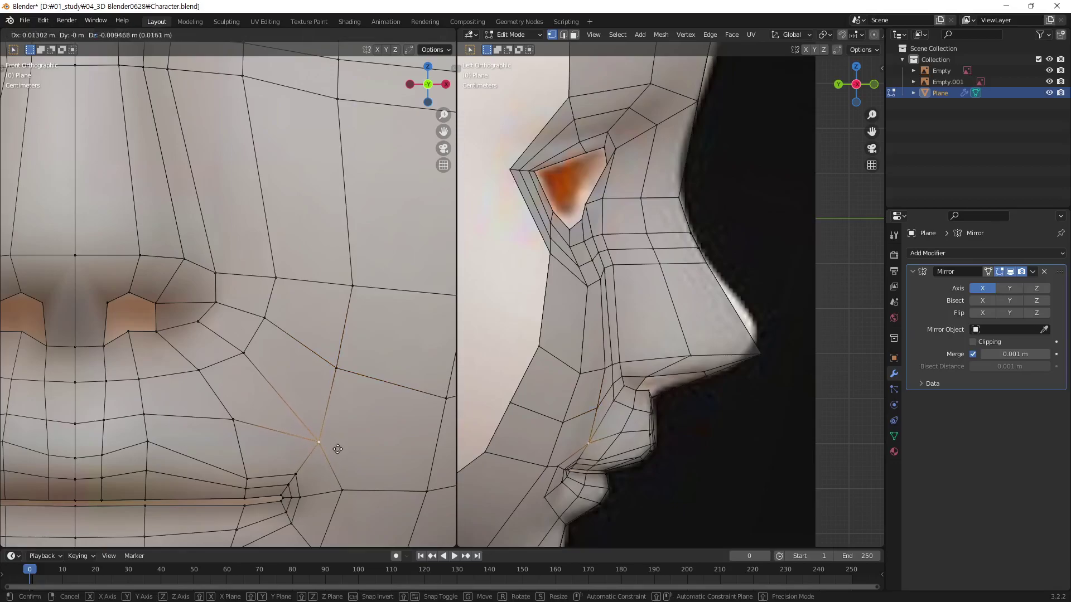
left_click(333, 448)
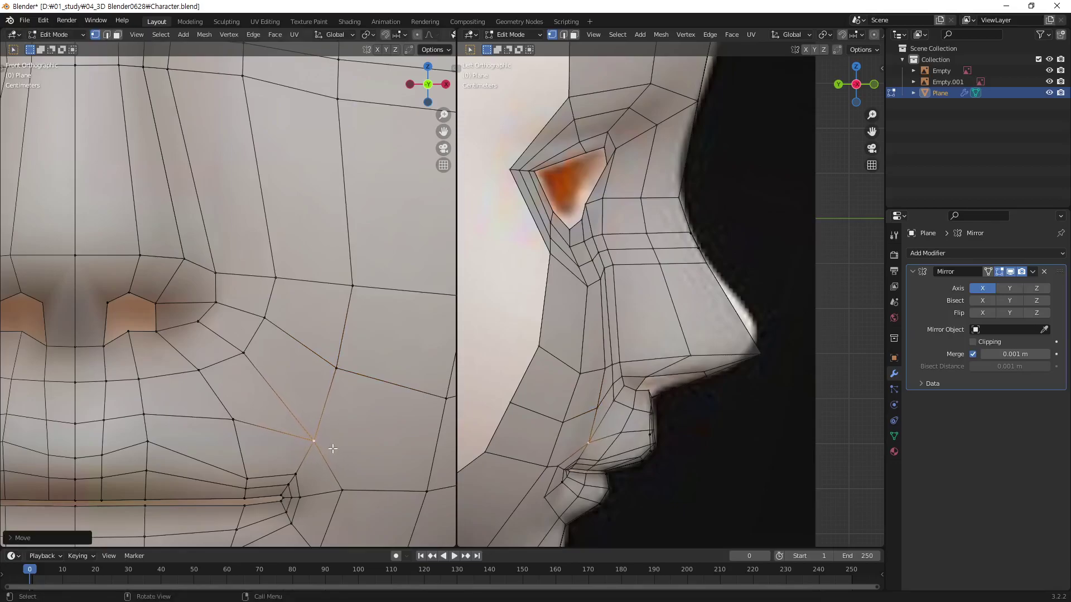
Nudge the neighbouring cheek vertex, then reframe the view and move the adjacent cheek vertex.
left_click(338, 371)
key("g")
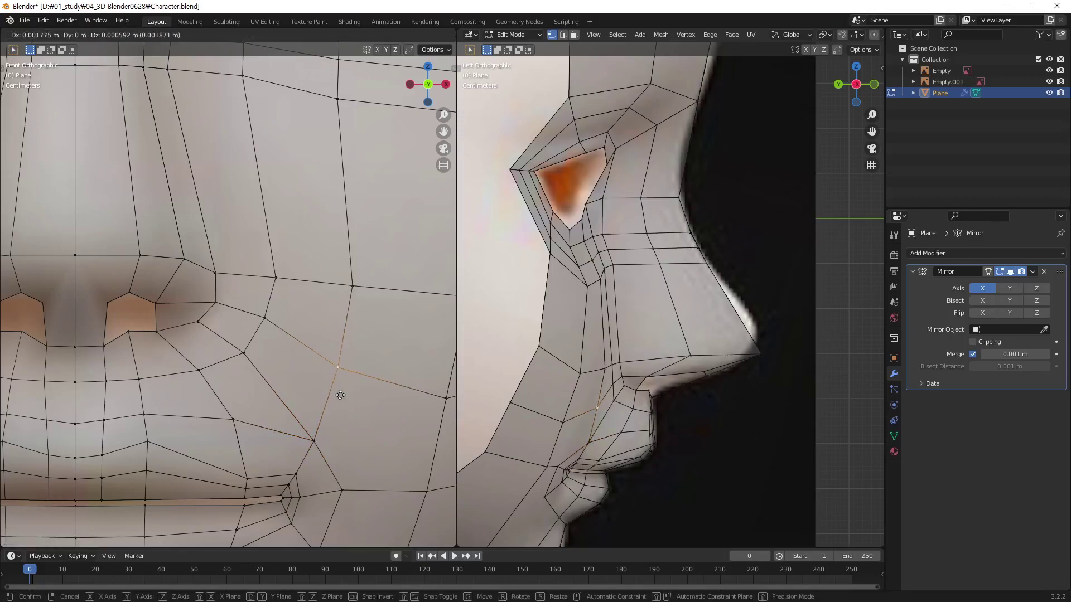
left_click(341, 395)
scroll(416, 430, "down", 2)
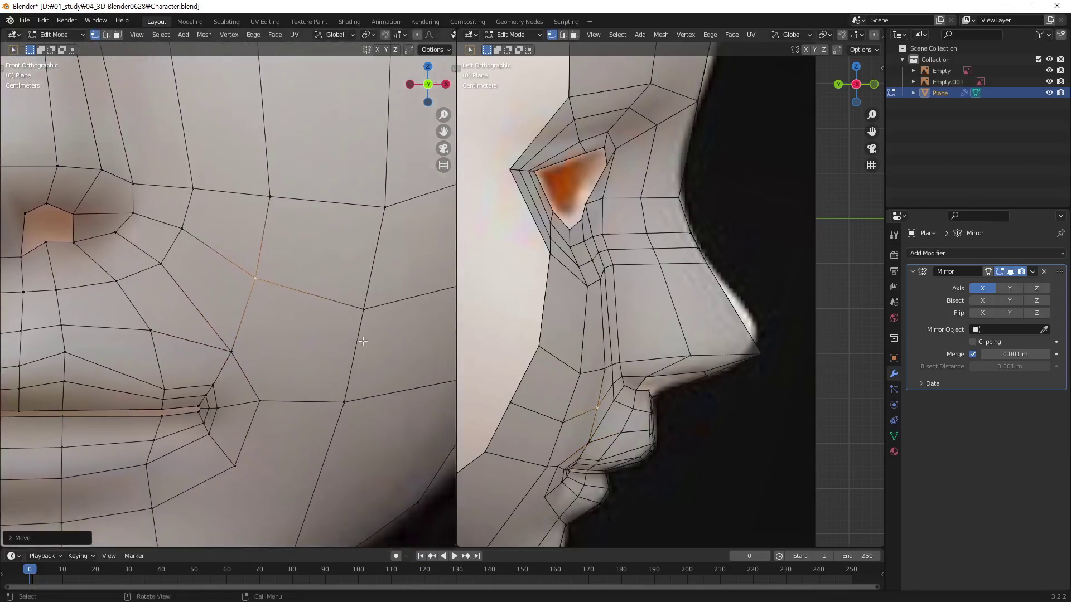
middle_click_drag(416, 430, 316, 376, "shift")
left_click(289, 338)
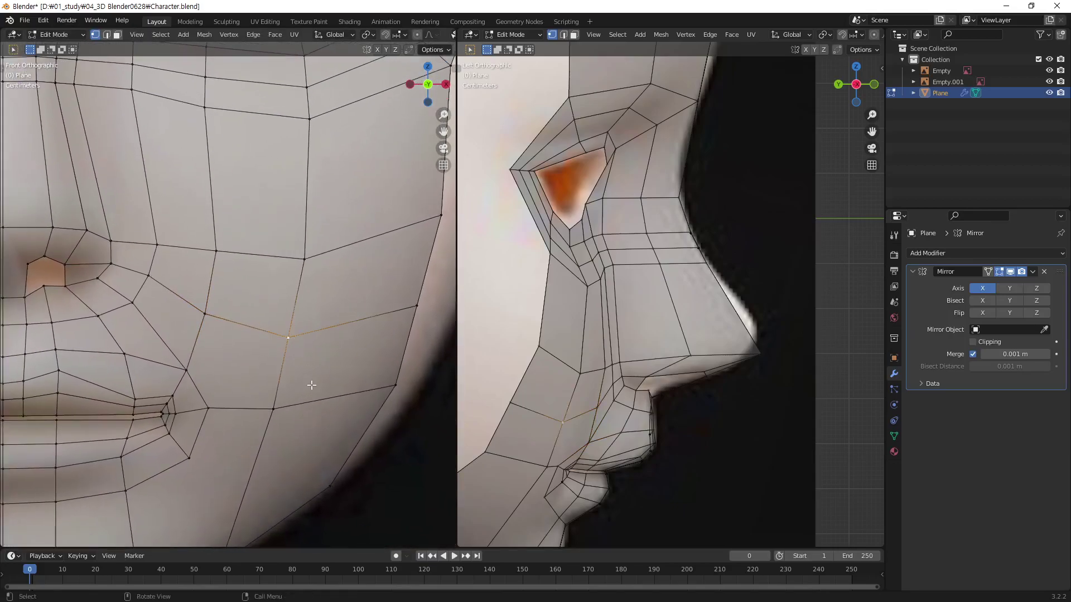
key("g")
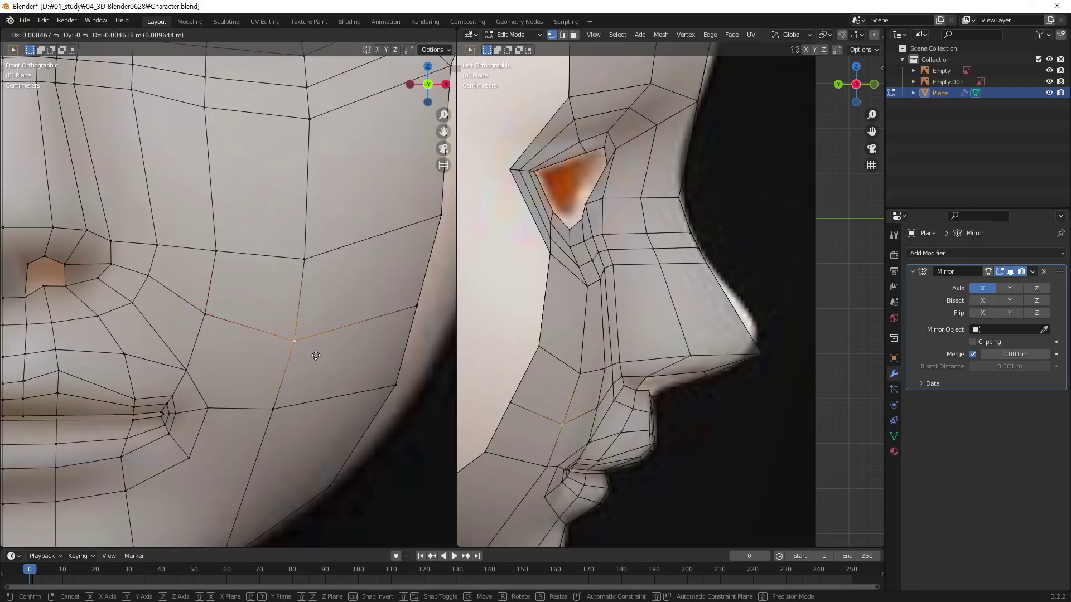
left_click(317, 356)
Adjust the outer cheek-edge, inner cheek and lower cheek vertices near the mouth.
left_click(318, 304)
left_click(416, 306)
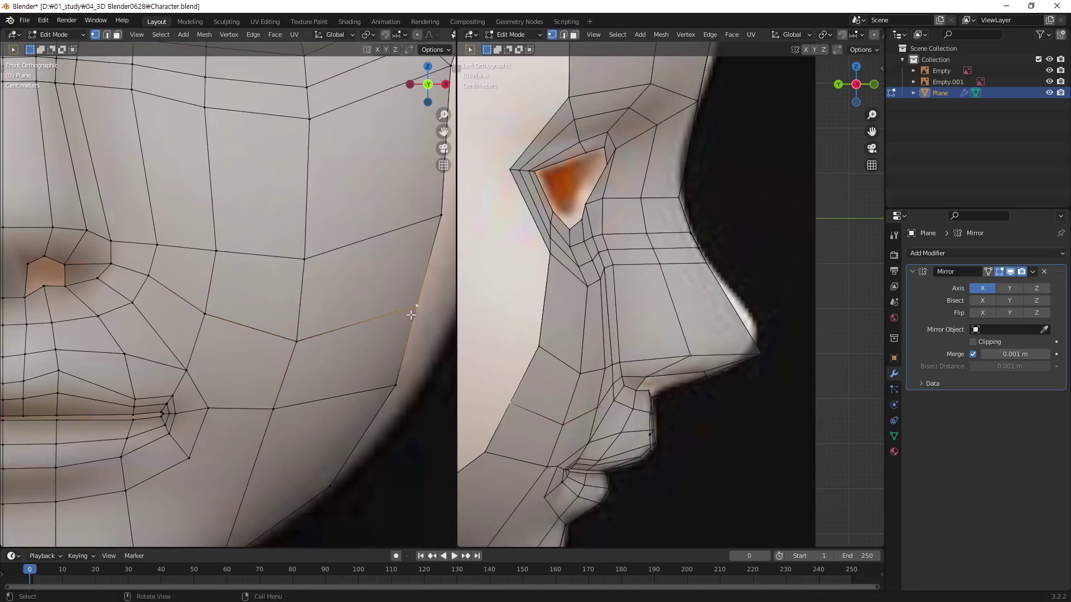
key("g")
left_click(415, 333)
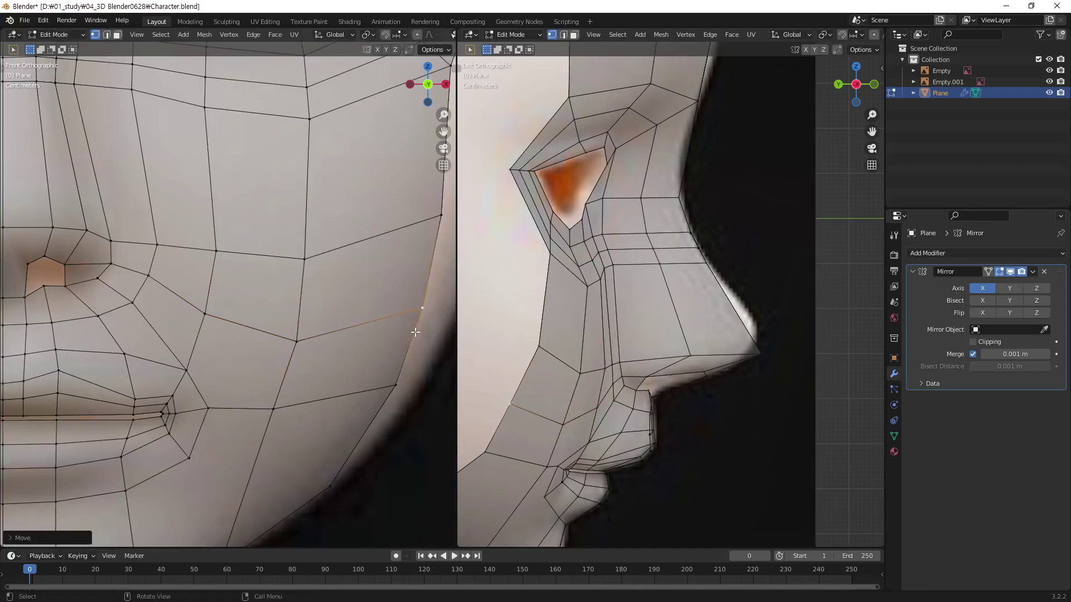
left_click(301, 345)
key("g")
left_click(301, 352)
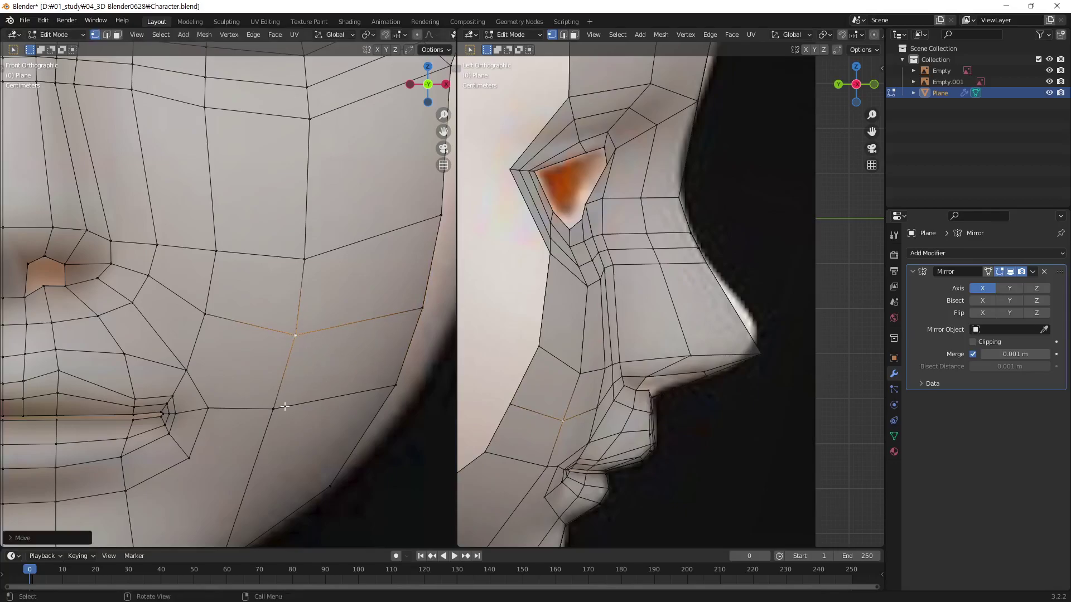
left_click(284, 407)
key("g")
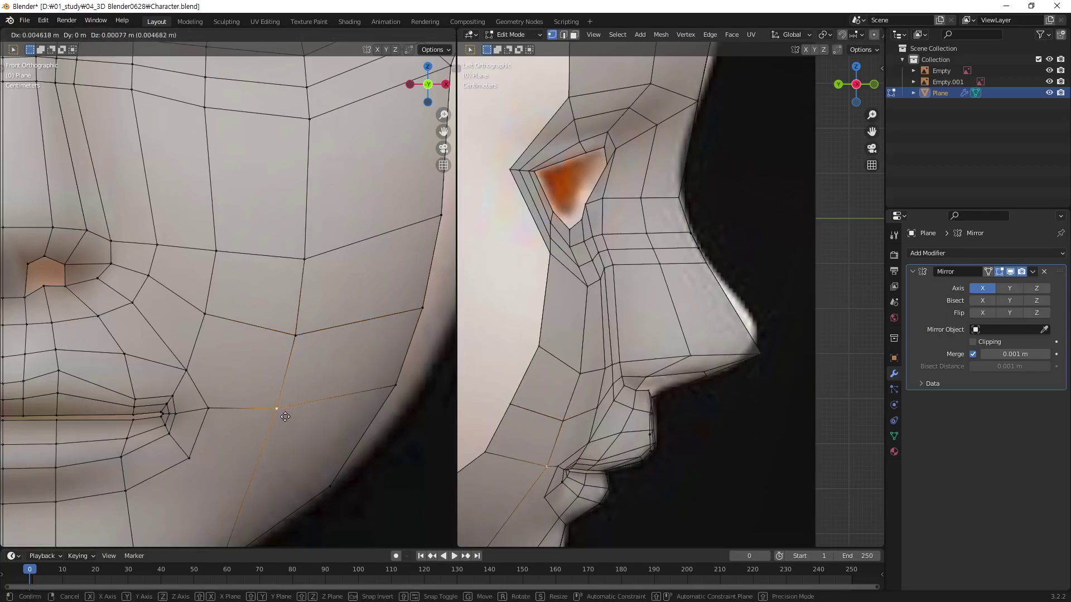
left_click(285, 417)
scroll(287, 341, "down", 3)
Frame both eyes in the front view and select a vertex beside the nose bridge.
middle_click_drag(288, 342, 324, 342, "shift")
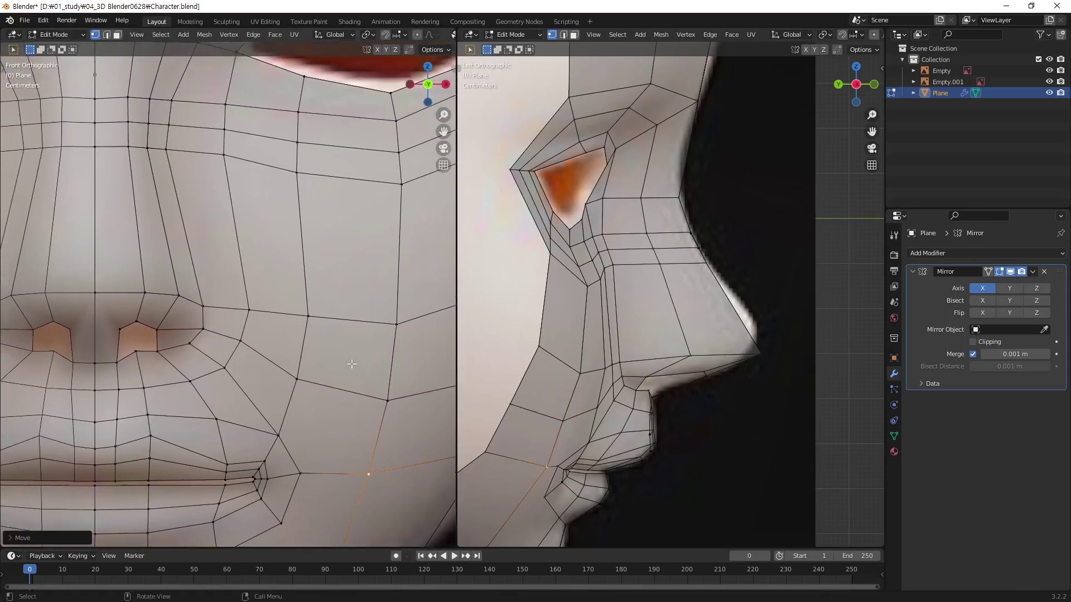
scroll(324, 341, "down", 2)
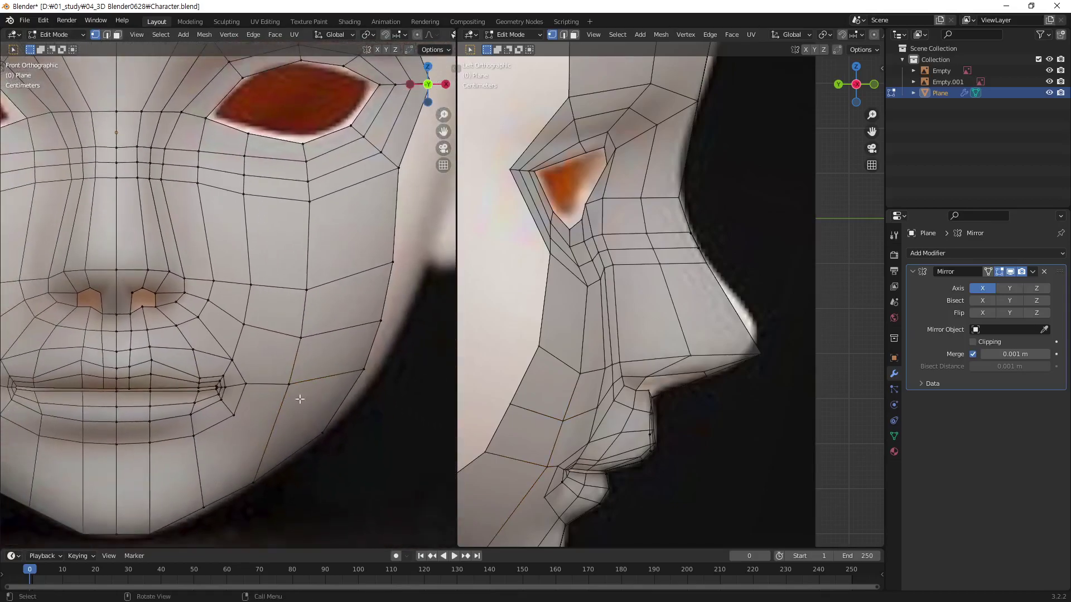
mouse_move(300, 257)
middle_mouse_down("shift")
mouse_move(327, 364)
mouse_move(264, 398)
middle_mouse_up("shift")
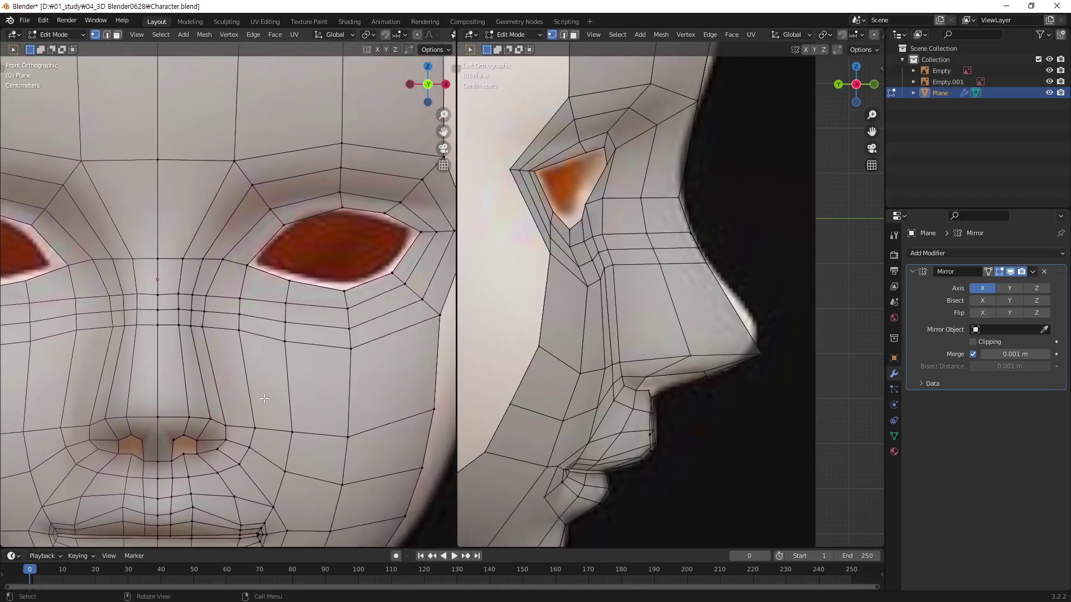
scroll(226, 309, "up", 2)
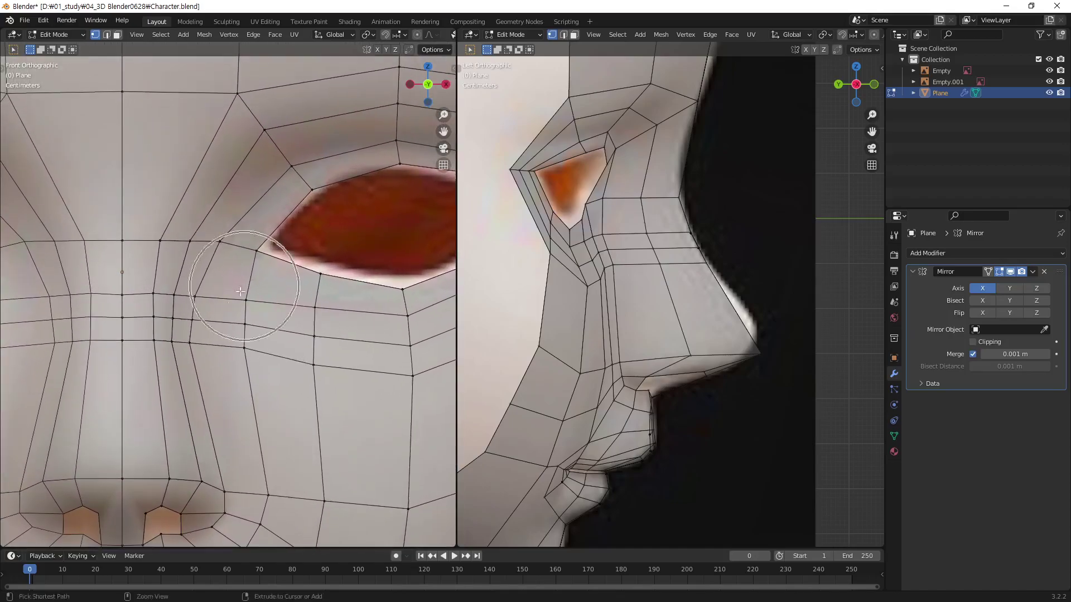
left_click(170, 343)
In side view, move the brow vertex above the eye along Y, twice, to fit the profile.
middle_click_drag(724, 180, 703, 226, "shift")
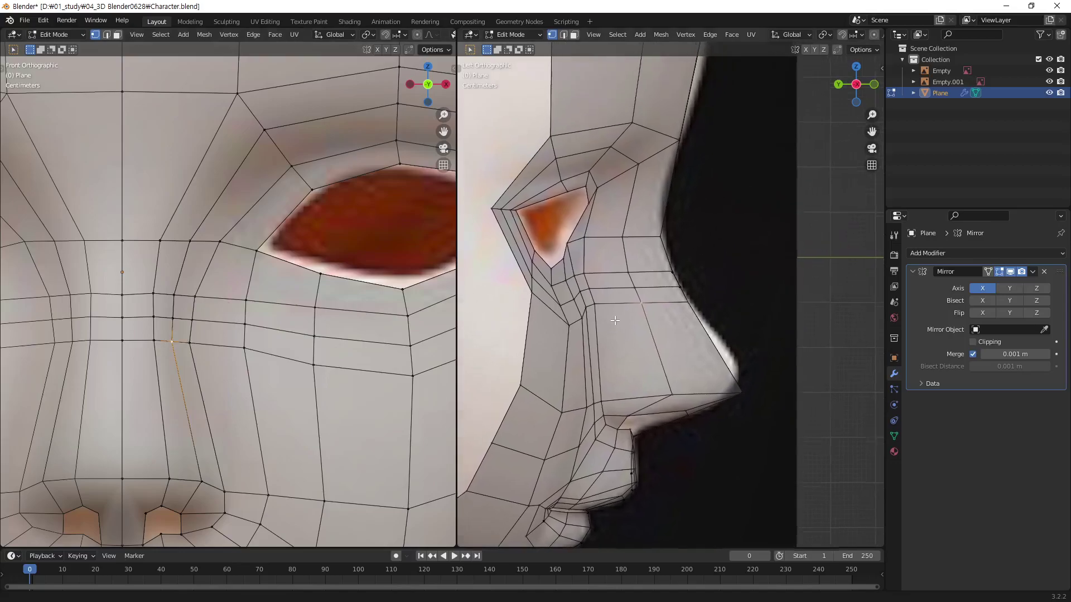
left_click(637, 174)
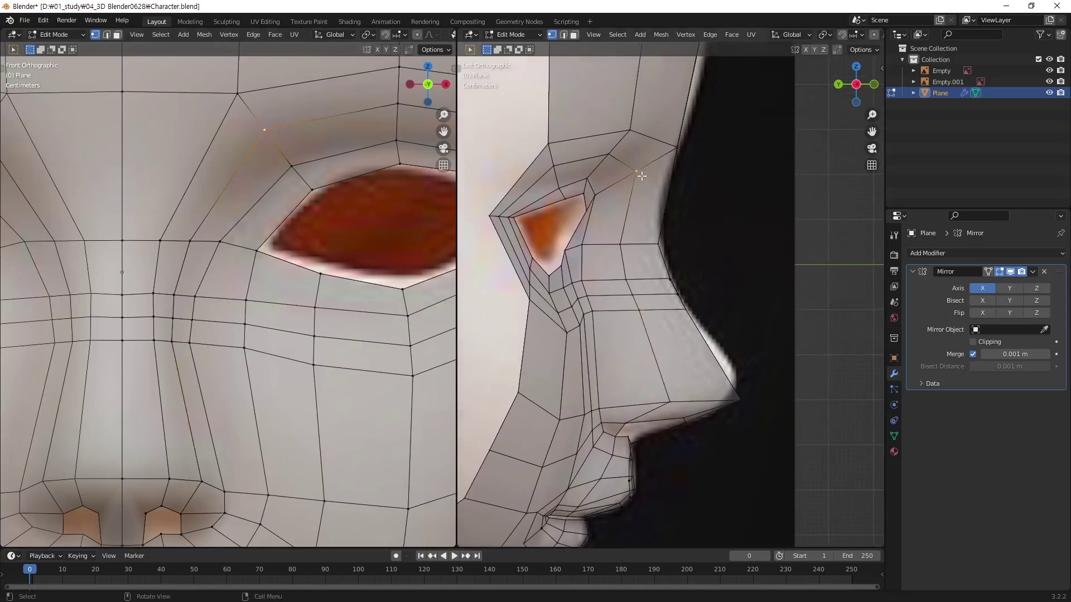
key("g")
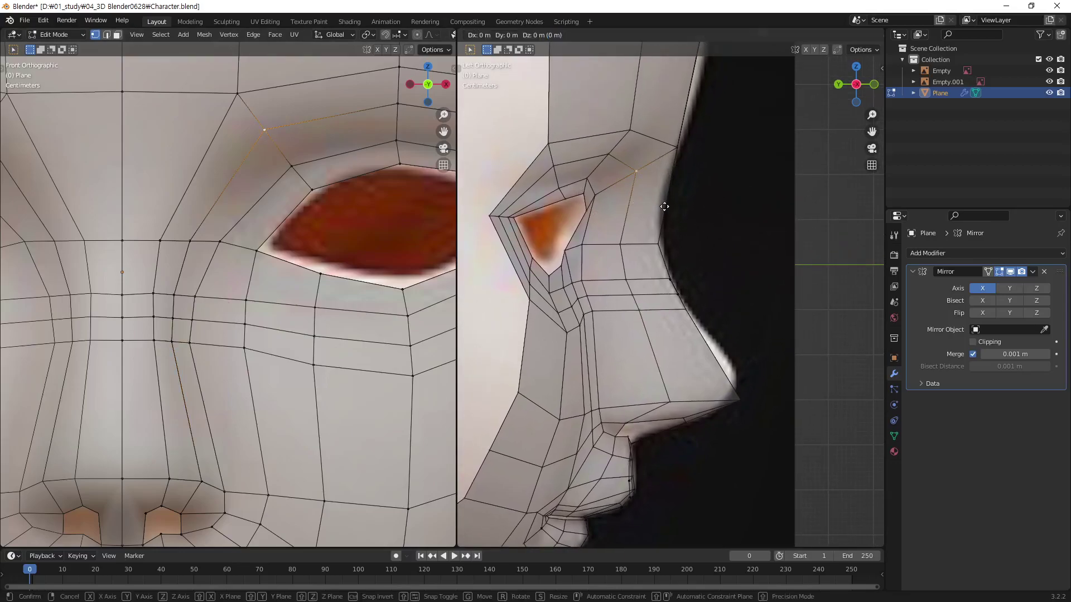
key("y")
left_click(655, 215)
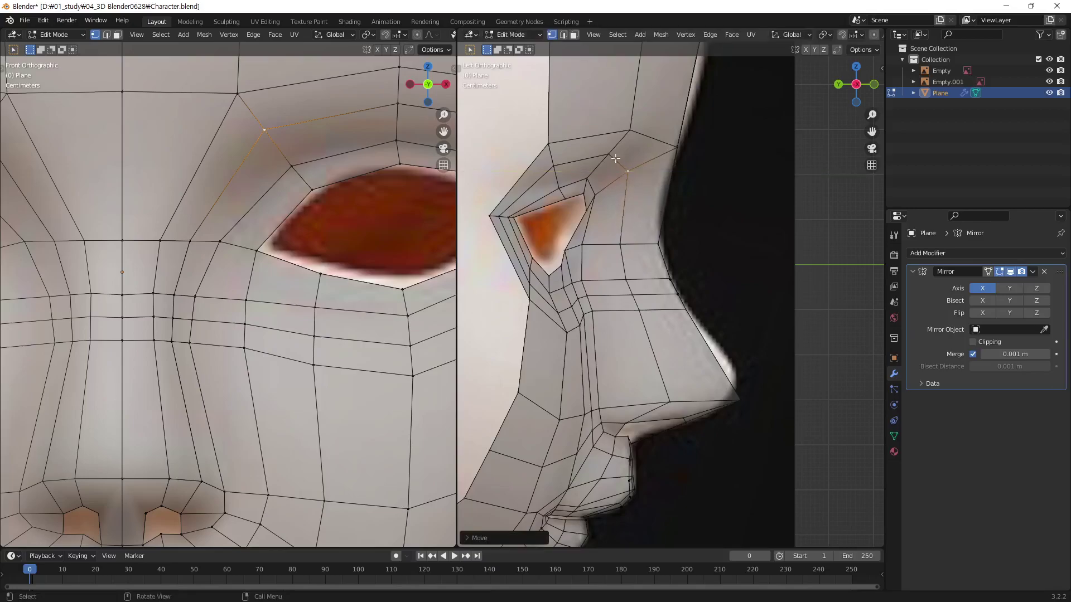
key("g")
key("y")
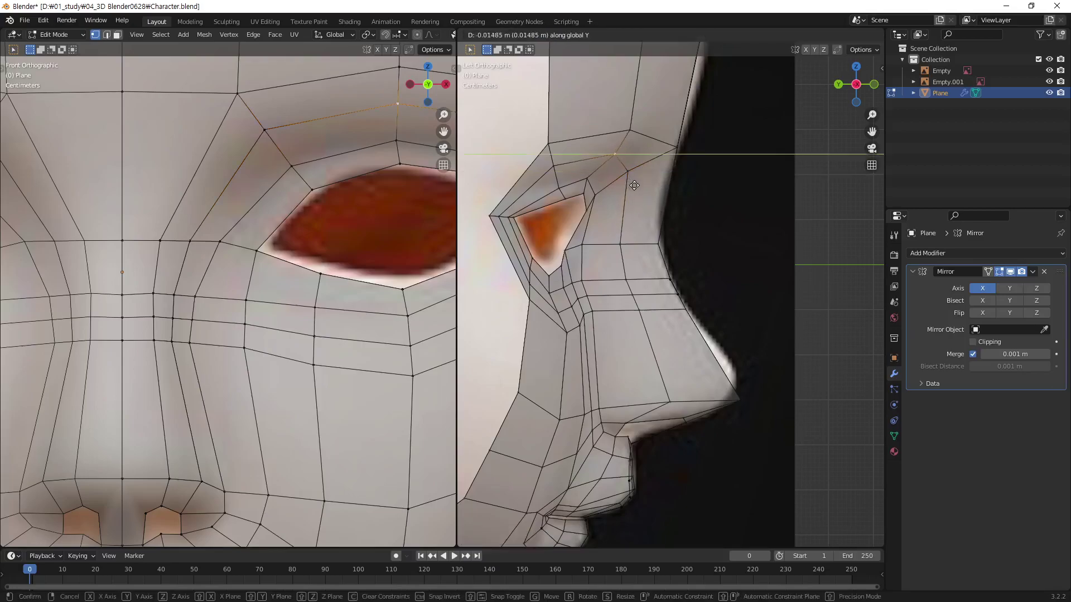
left_click(638, 188)
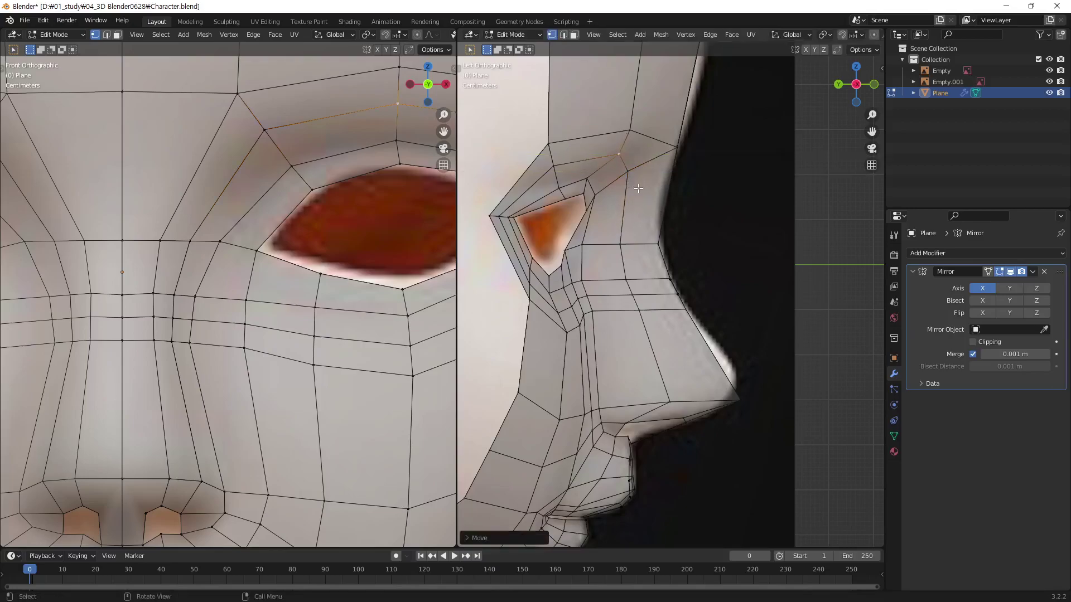
Shift the vertices above the eye in the front view to follow the upper eye loop.
left_click(559, 165)
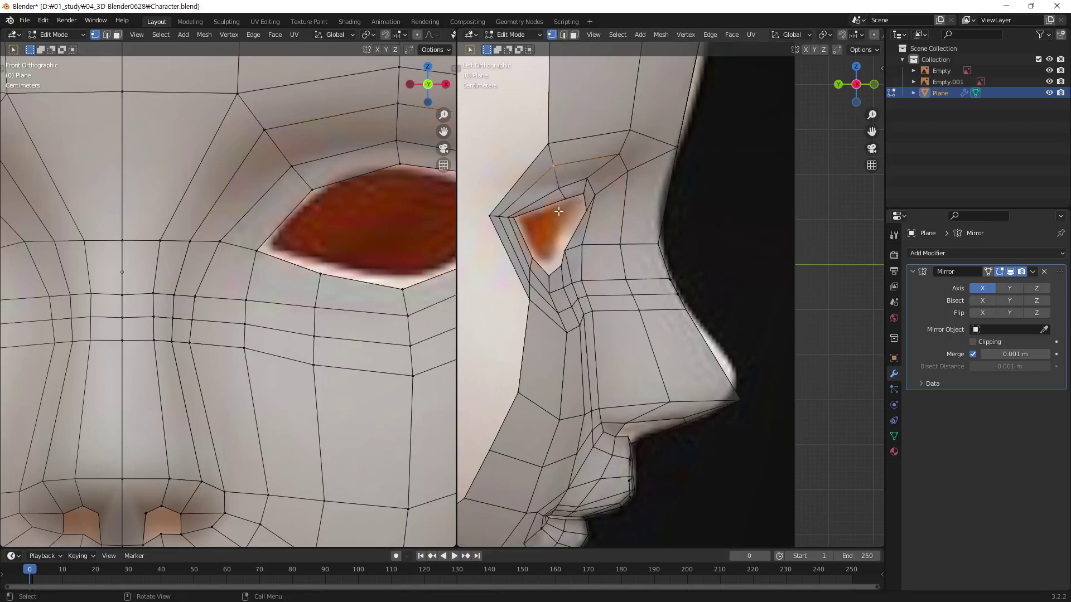
middle_click_drag(220, 279, 50, 385, "shift")
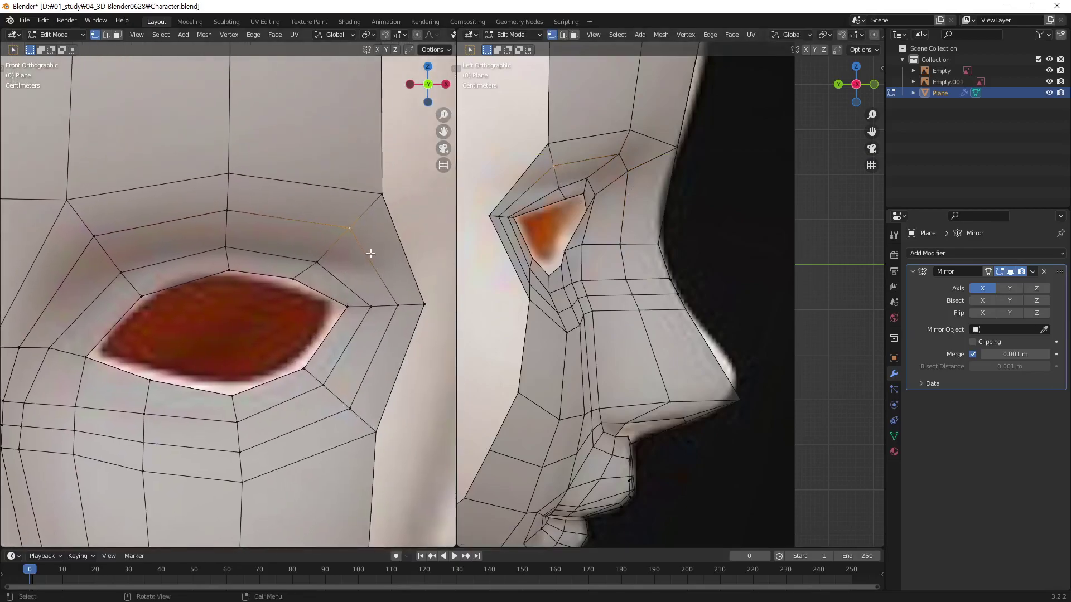
key("g")
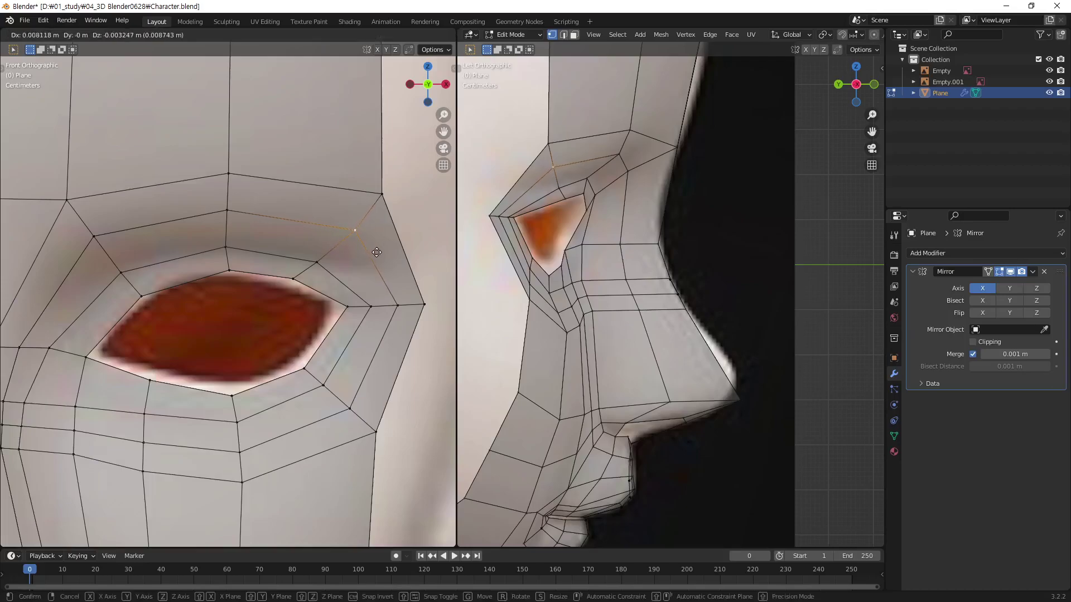
left_click(378, 252)
left_click(318, 262)
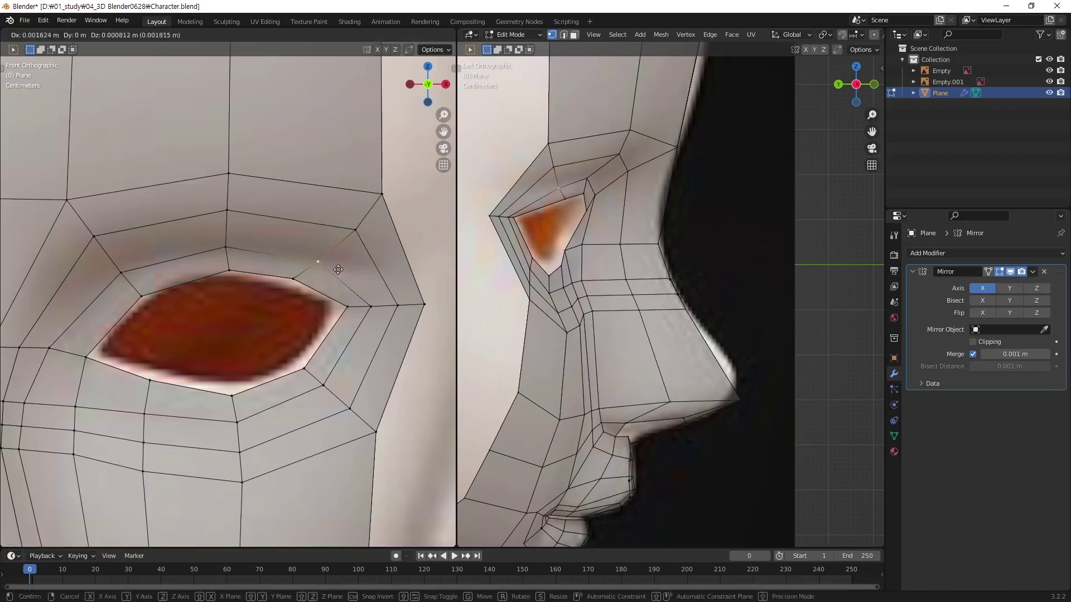
left_click(401, 304)
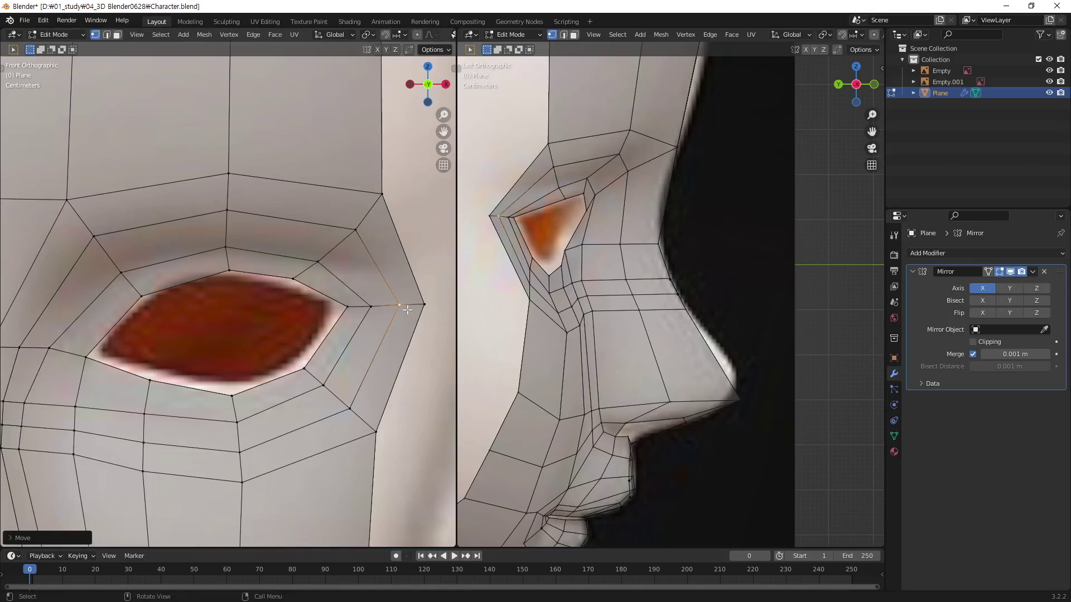
left_click(353, 230)
key("g")
left_click(337, 245)
Reposition the inner eye-corner vertex and the next eye-loop vertex in front view.
left_click(228, 212)
middle_click_drag(243, 289, 310, 274, "shift")
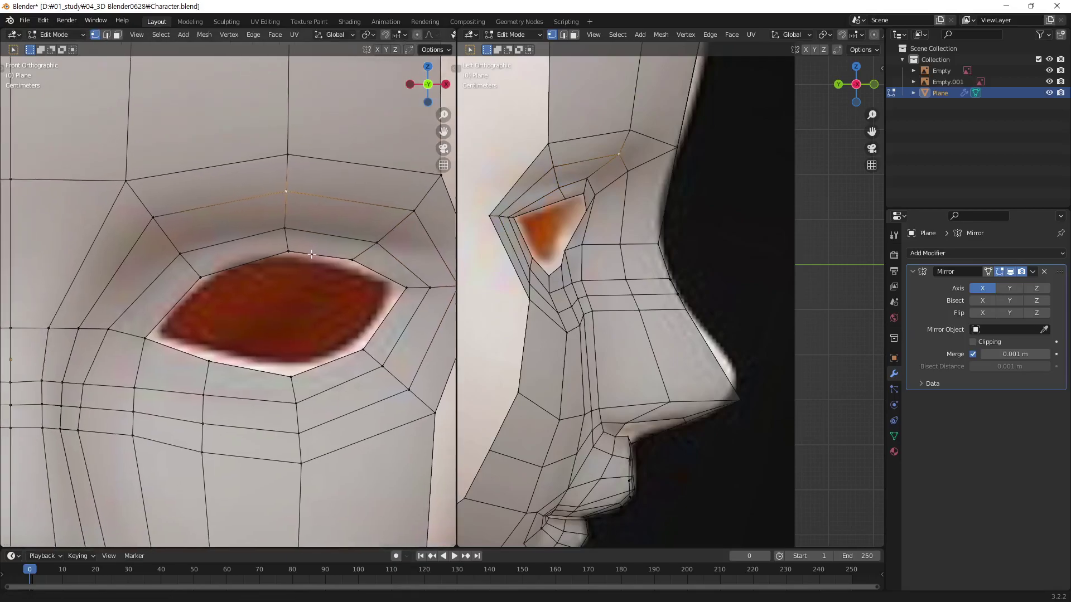
left_click(166, 225)
key("g")
left_click(185, 237)
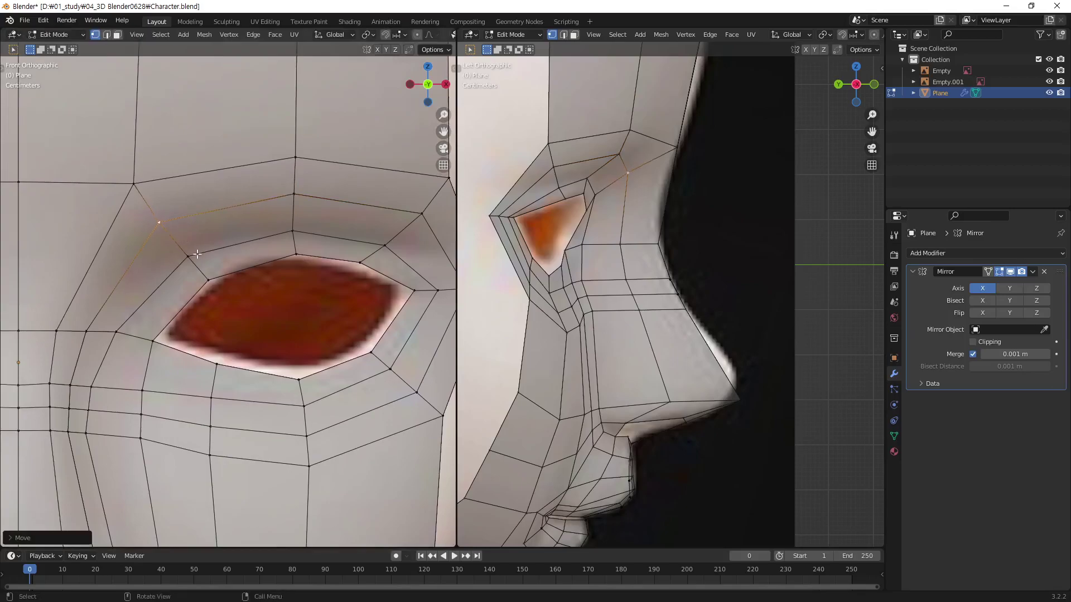
left_click(189, 257)
key("g")
left_click(201, 261)
Move the outer brow-loop vertex along Y in side view and select the next brow vertex.
left_click(87, 331)
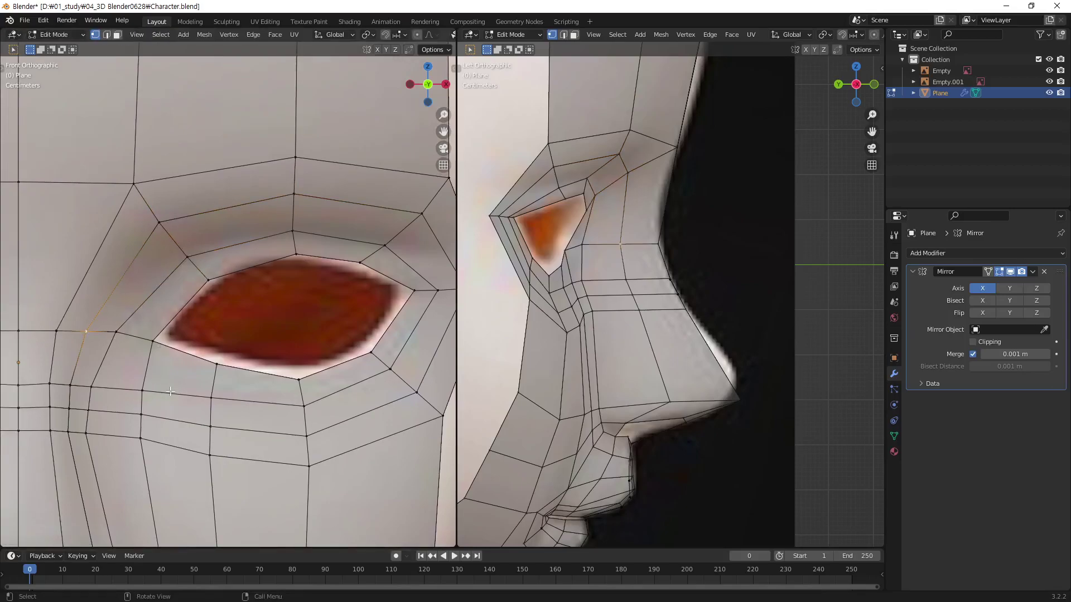
left_click(633, 173)
left_click(555, 167)
key("g")
key("y")
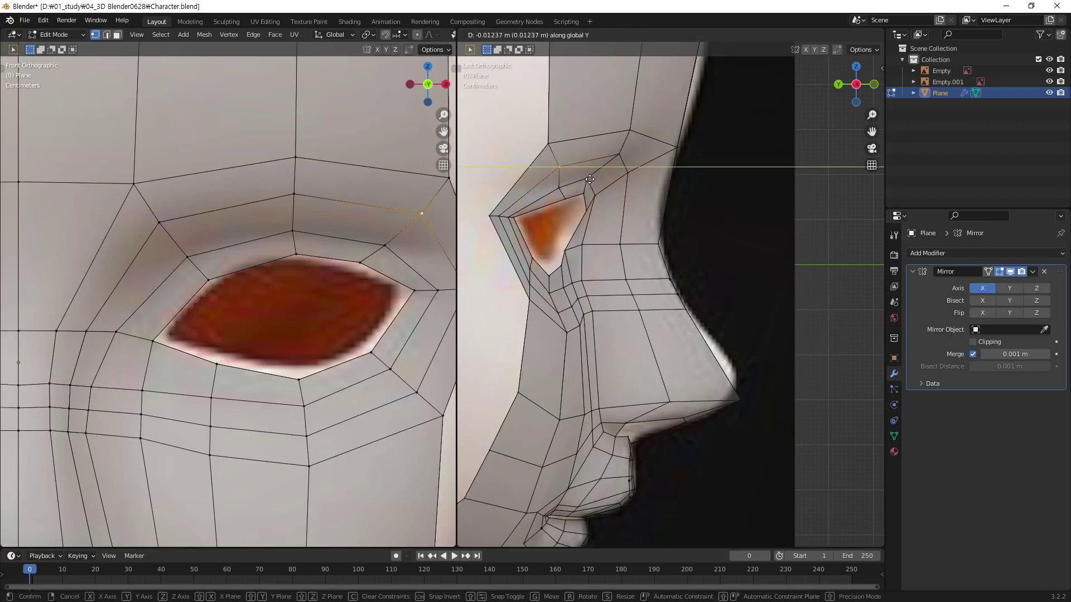
left_click(590, 179)
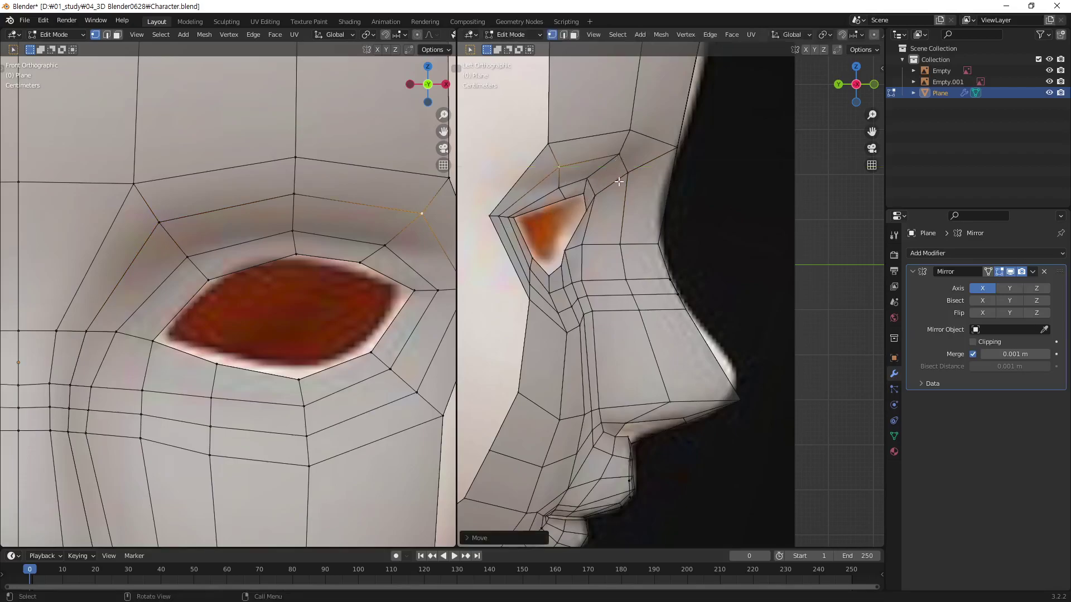
left_click(503, 218)
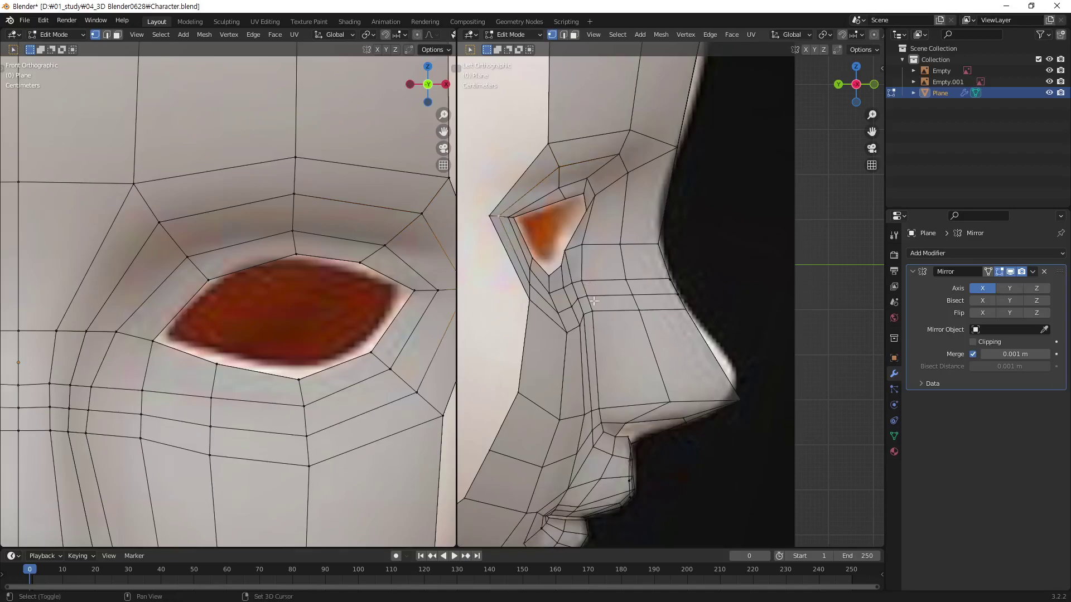
Zoom the side view onto the inner eye corner and shift its vertex along Y twice.
scroll(539, 245, "up", 2, "ctrl")
scroll(538, 246, "up", 1)
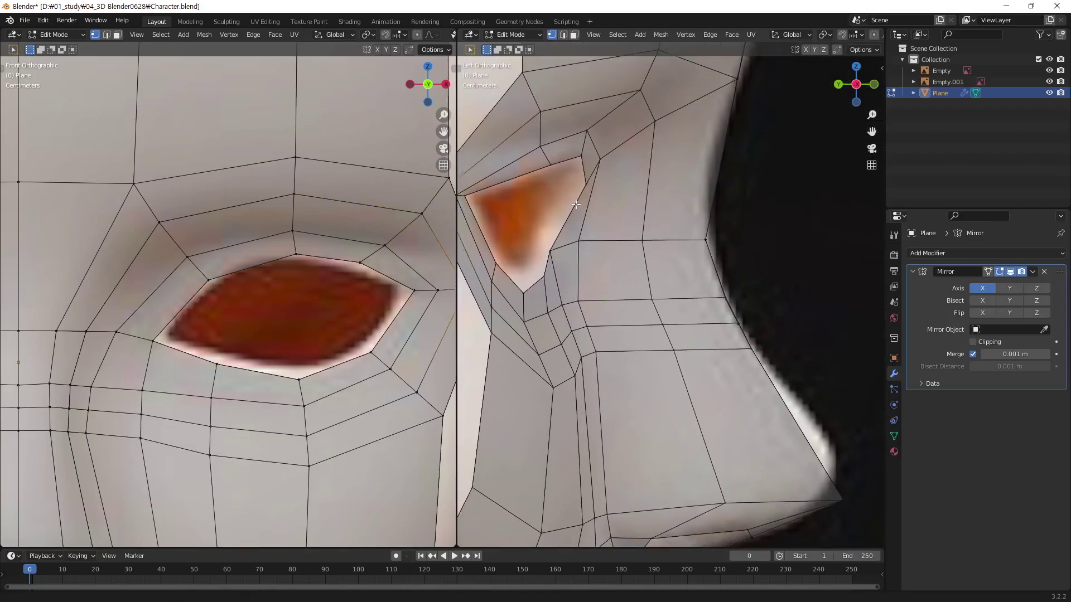
scroll(574, 238, "up", 1)
scroll(611, 231, "up", 1)
left_click(615, 228)
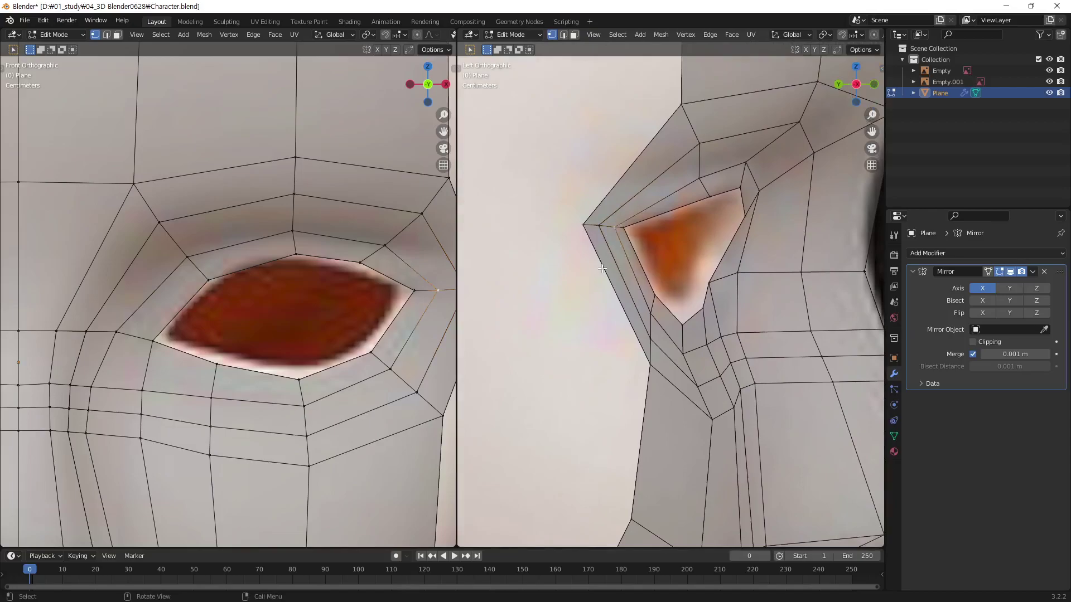
key("g")
key("y")
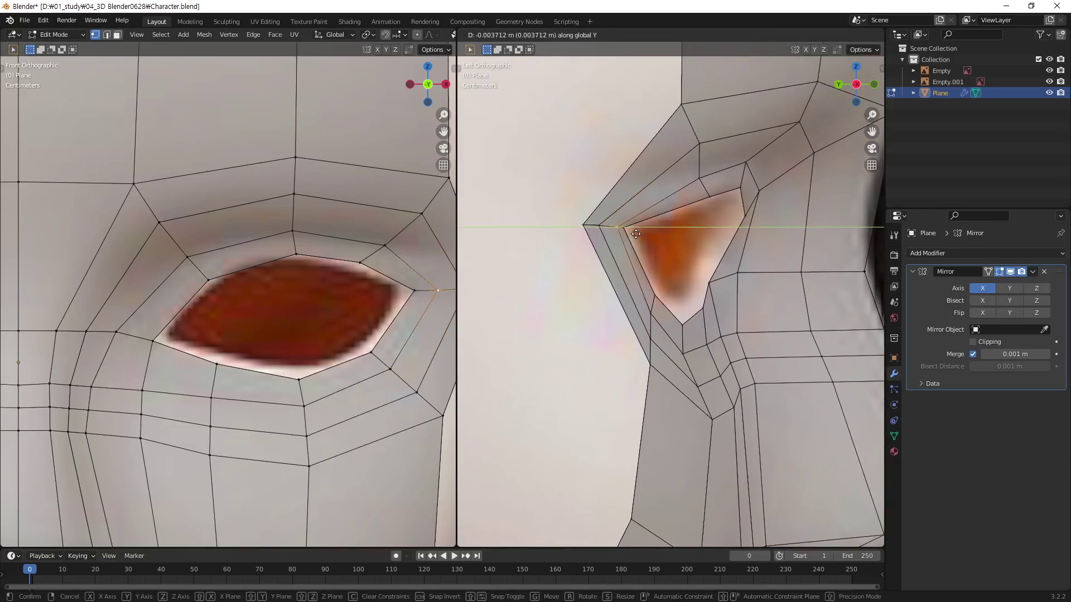
left_click(636, 234)
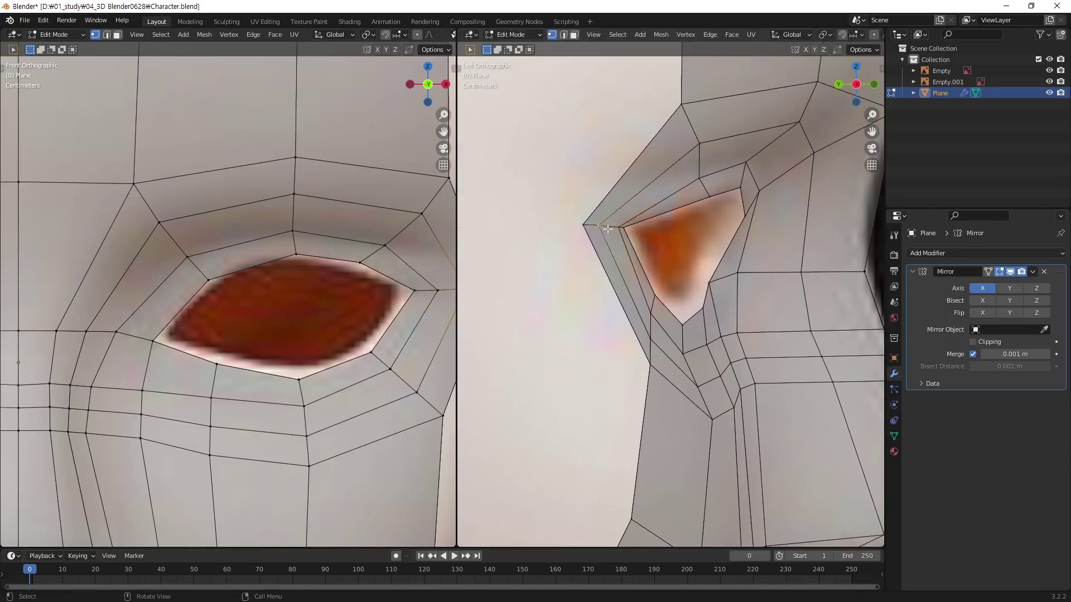
key("g")
key("y")
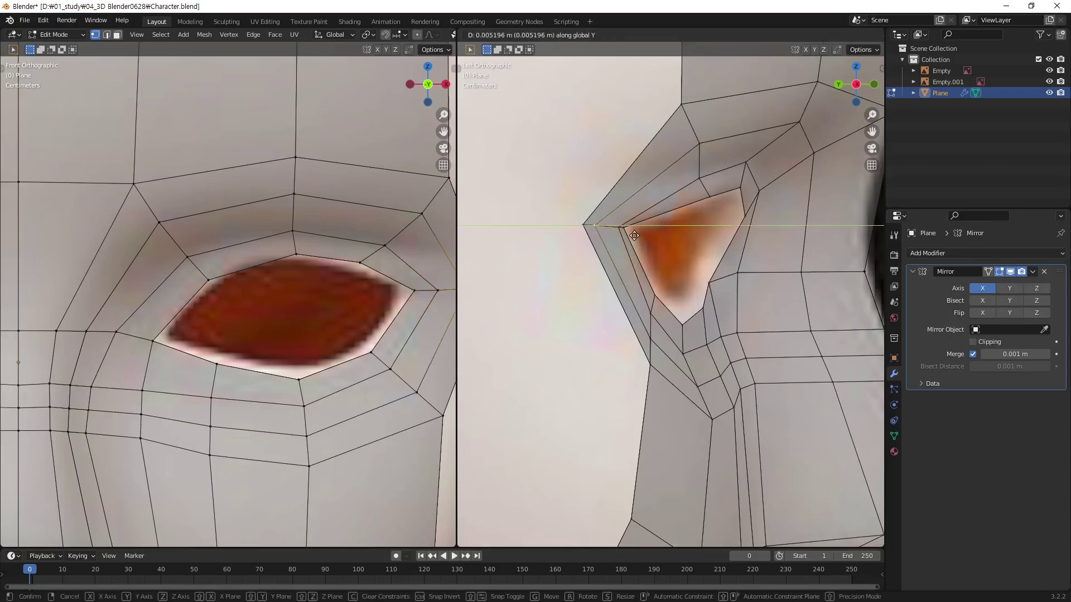
left_click(643, 235)
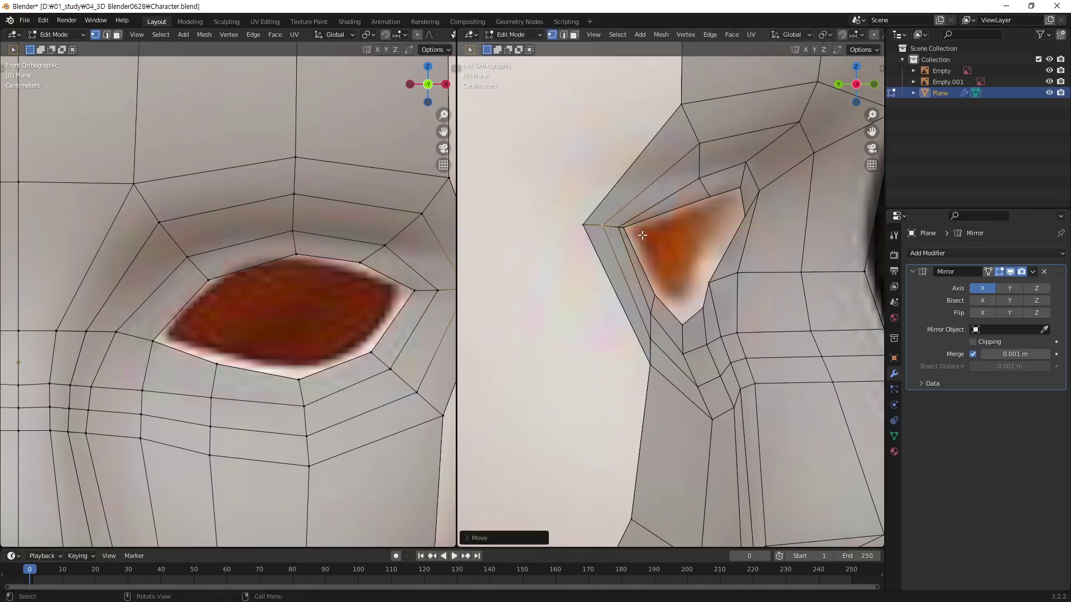
Move the vertex below the eye corner along Y to match the lower-eyelid depth.
scroll(781, 290, "down", 3, "shift")
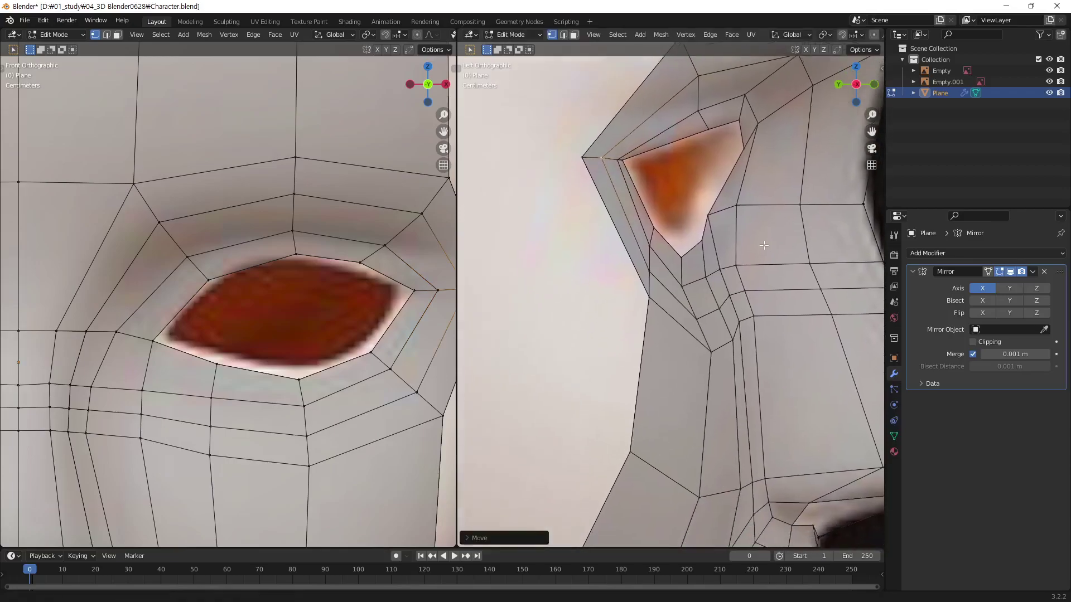
left_click(697, 320)
key("g")
key("y")
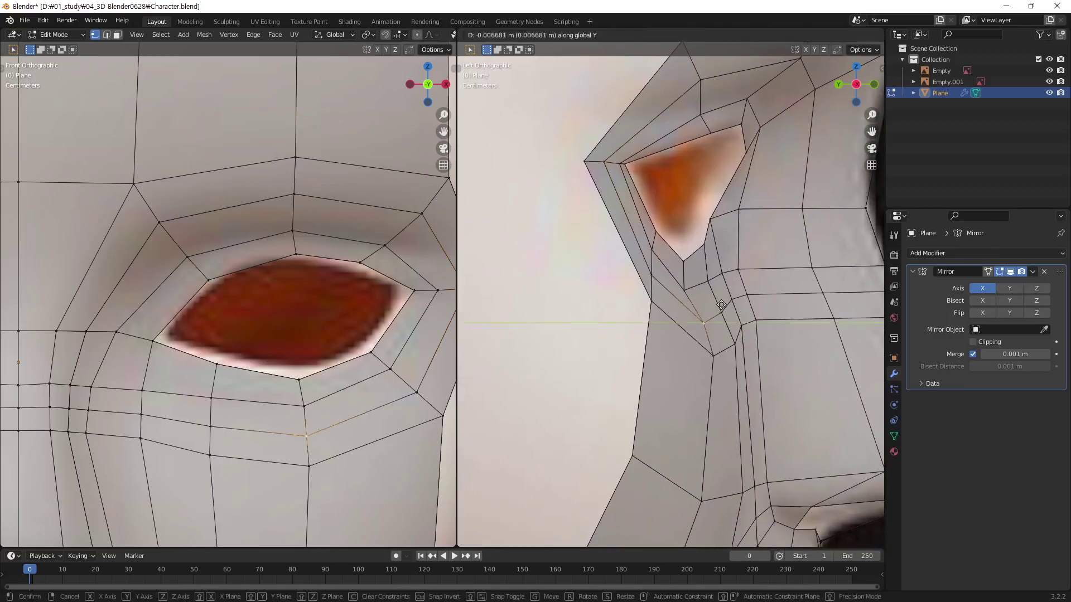
left_click(722, 304)
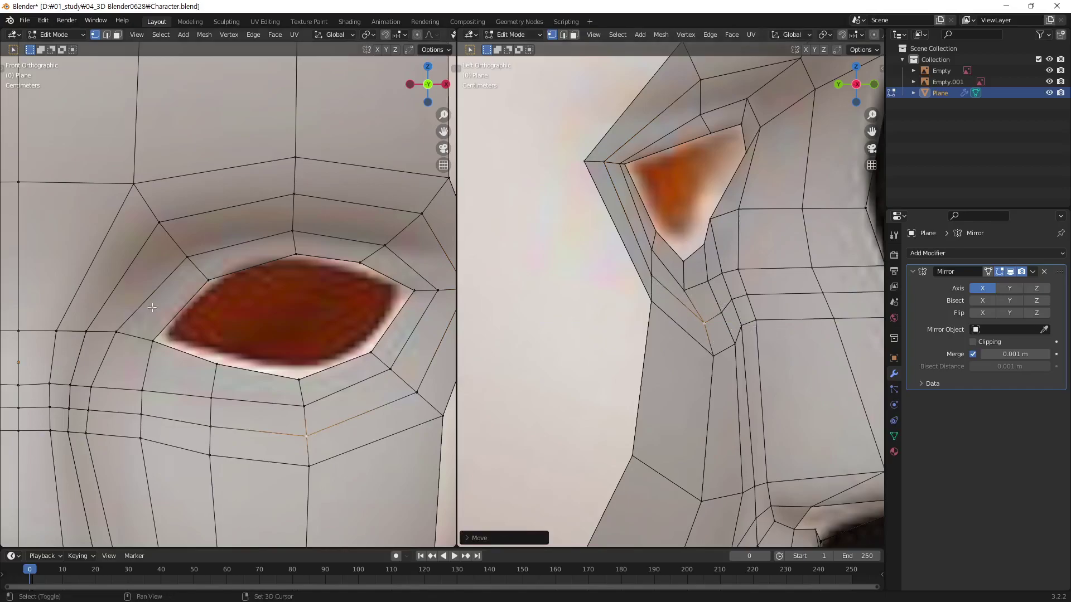
Box-select the nose-bridge vertices and lower them along Z.
scroll(156, 383, "down", 2)
scroll(195, 371, "down", 2)
scroll(234, 360, "down", 1)
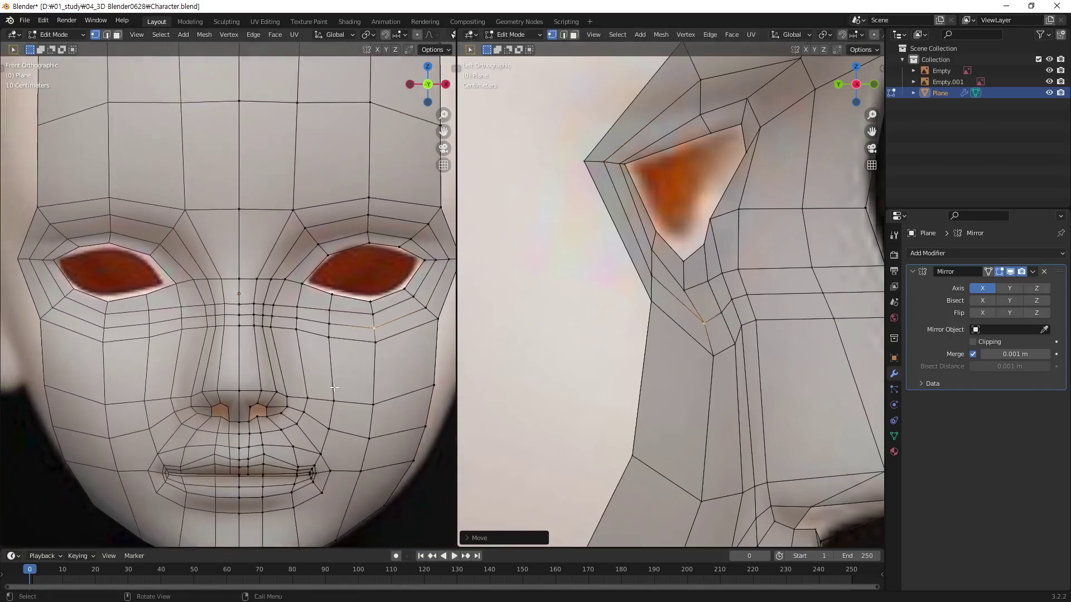
scroll(310, 335, "down", 1)
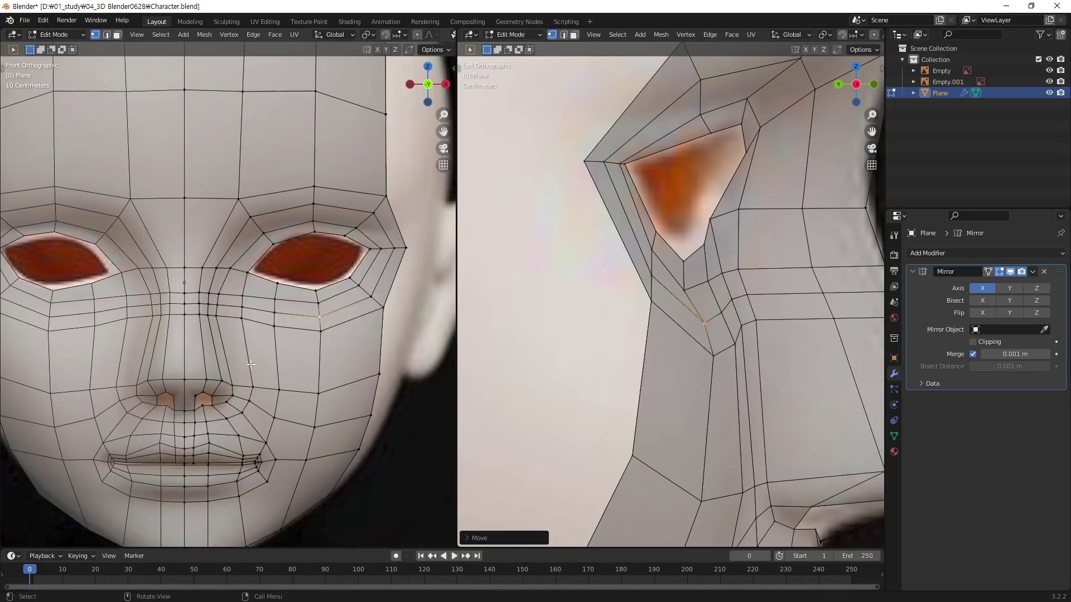
scroll(268, 352, "up", 1)
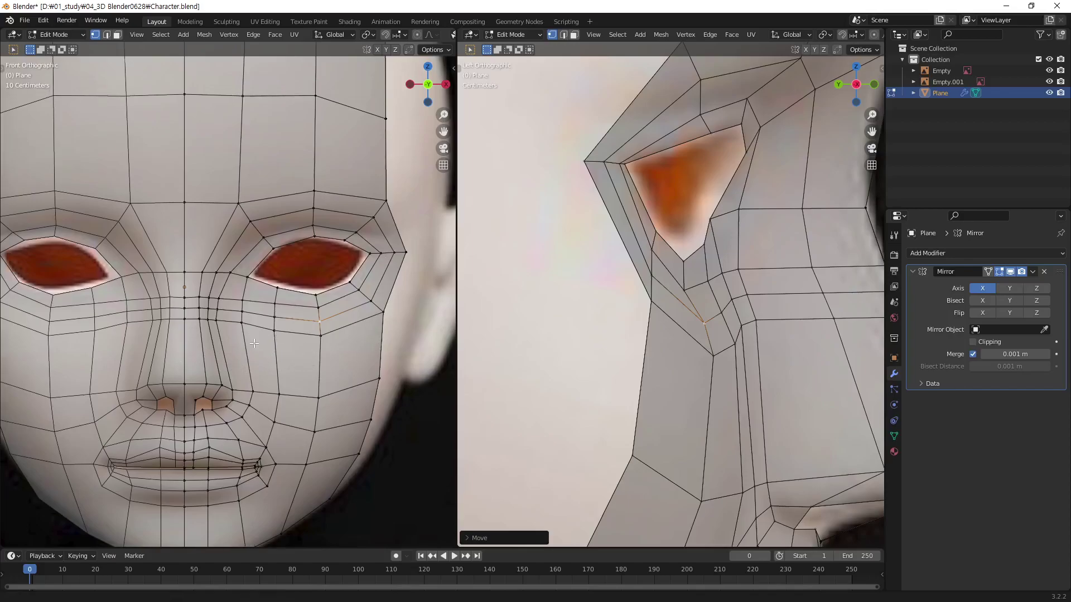
scroll(261, 335, "up", 1)
scroll(253, 314, "up", 1)
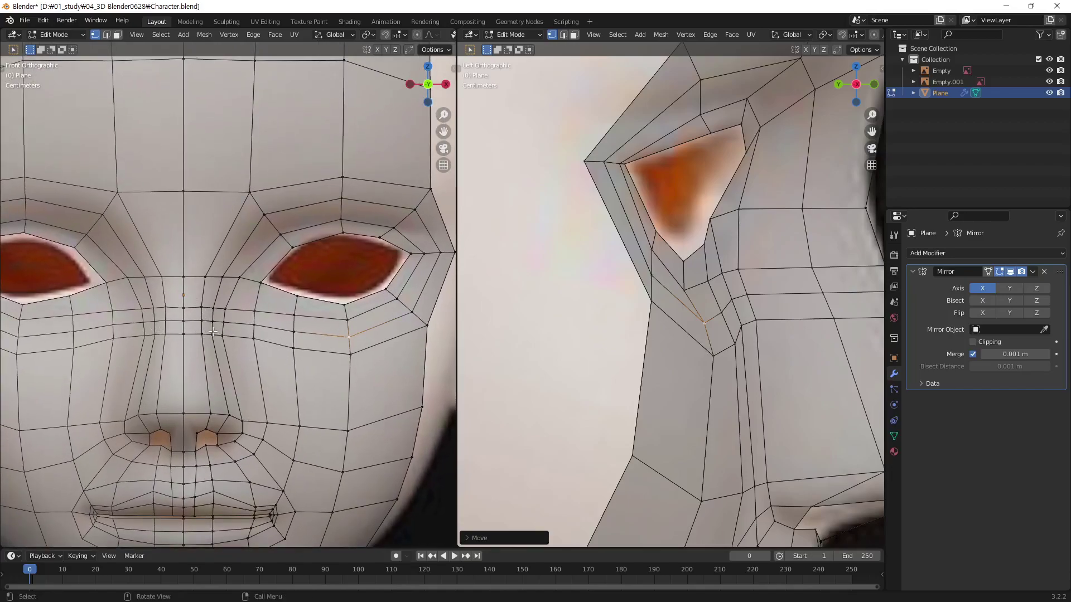
left_click_drag(223, 330, 167, 353)
left_click_drag(231, 332, 174, 349)
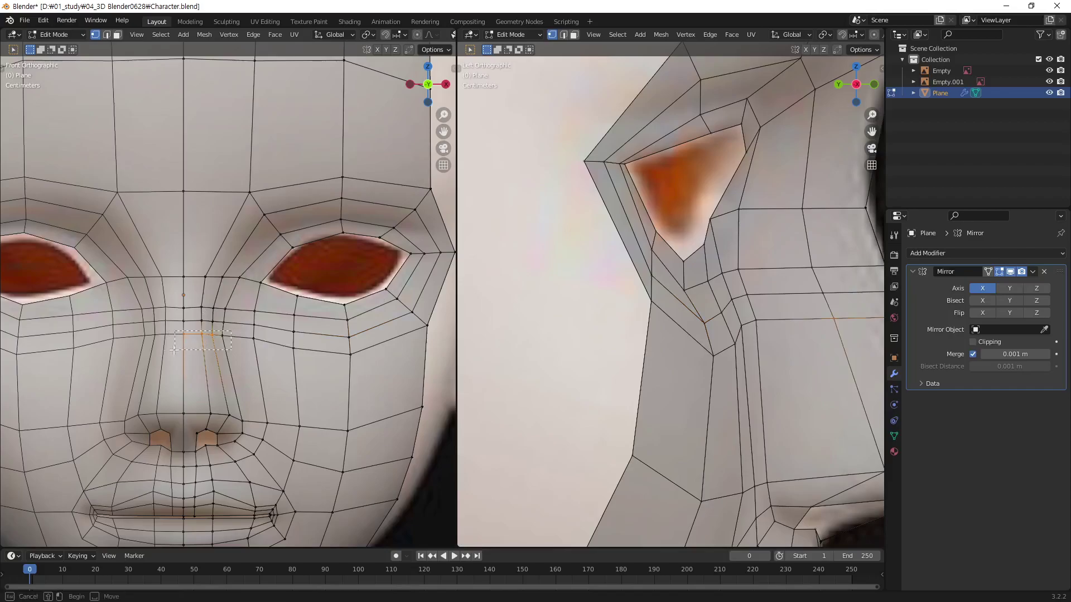
middle_click_drag(286, 338, 303, 323, "shift")
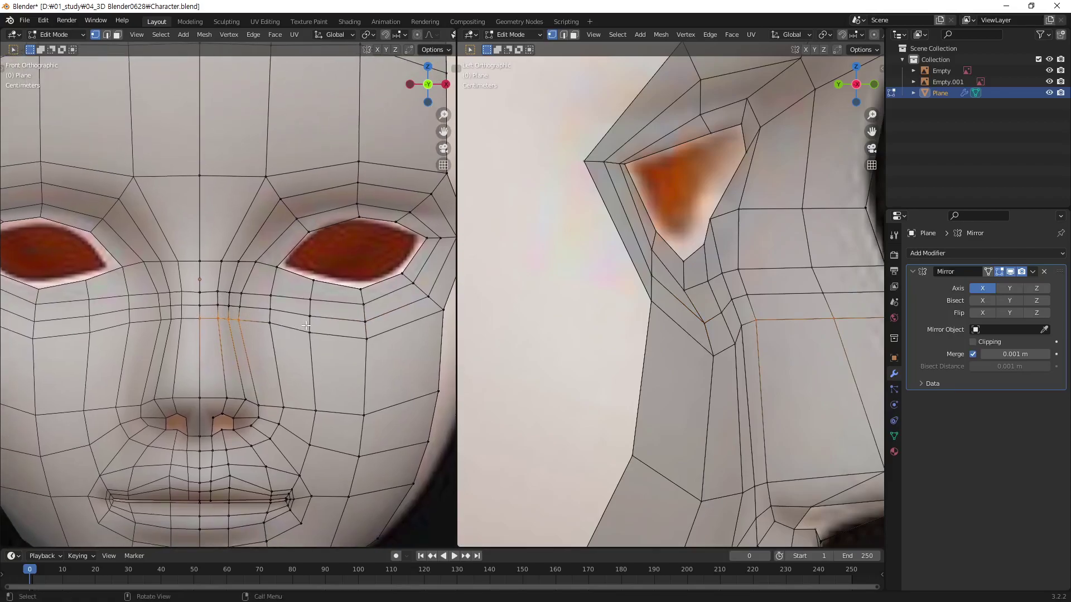
key("g")
key("z")
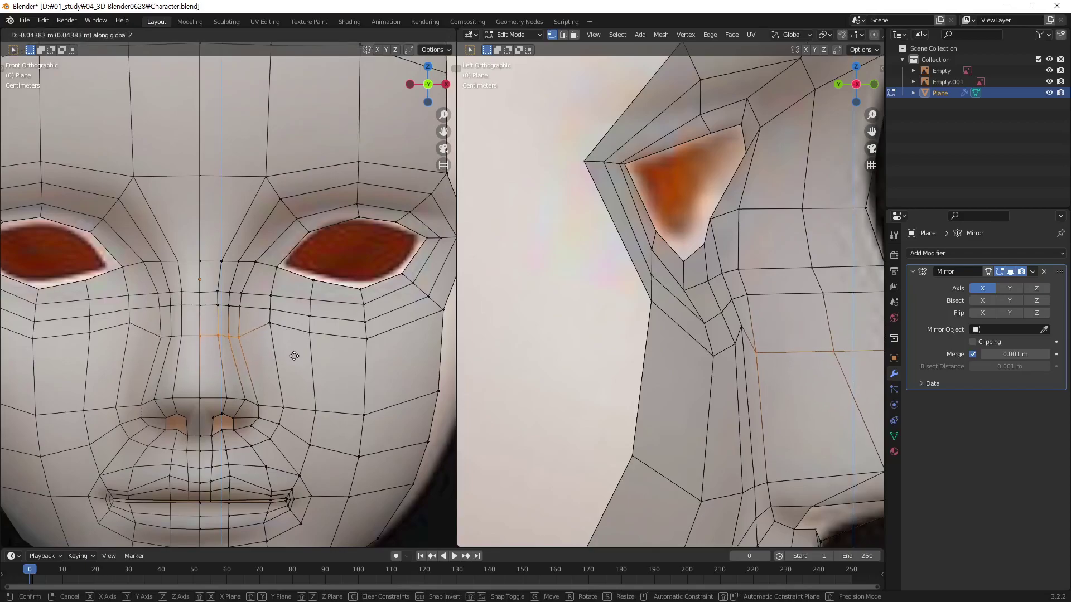
left_click(293, 352)
Lower the loops above the nose row, below the eyes, and across the nose along Z.
left_click(251, 300, "alt")
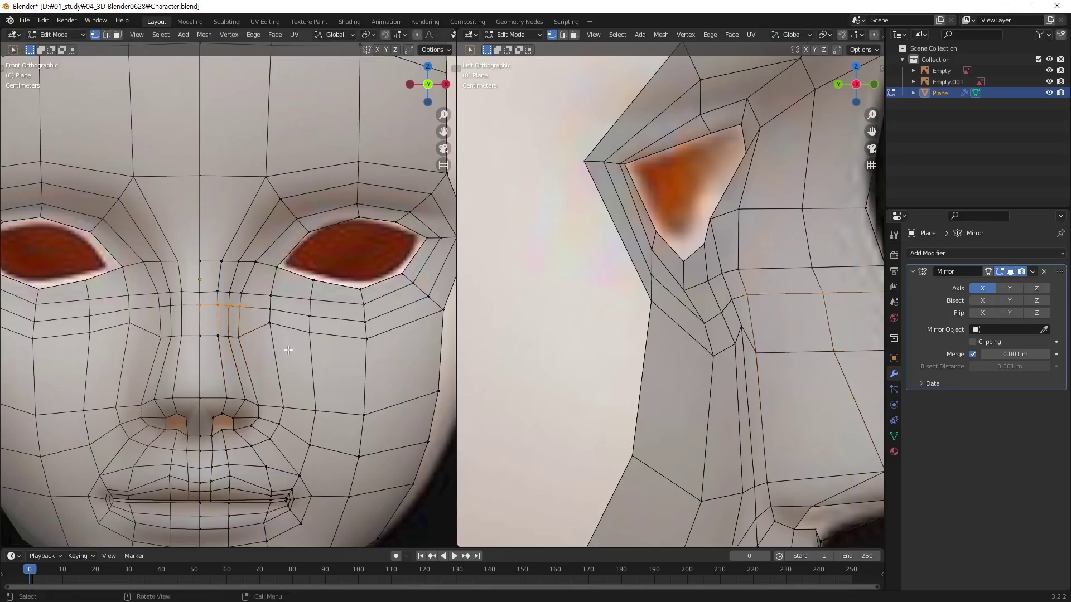
key("g")
key("z")
left_click(287, 359)
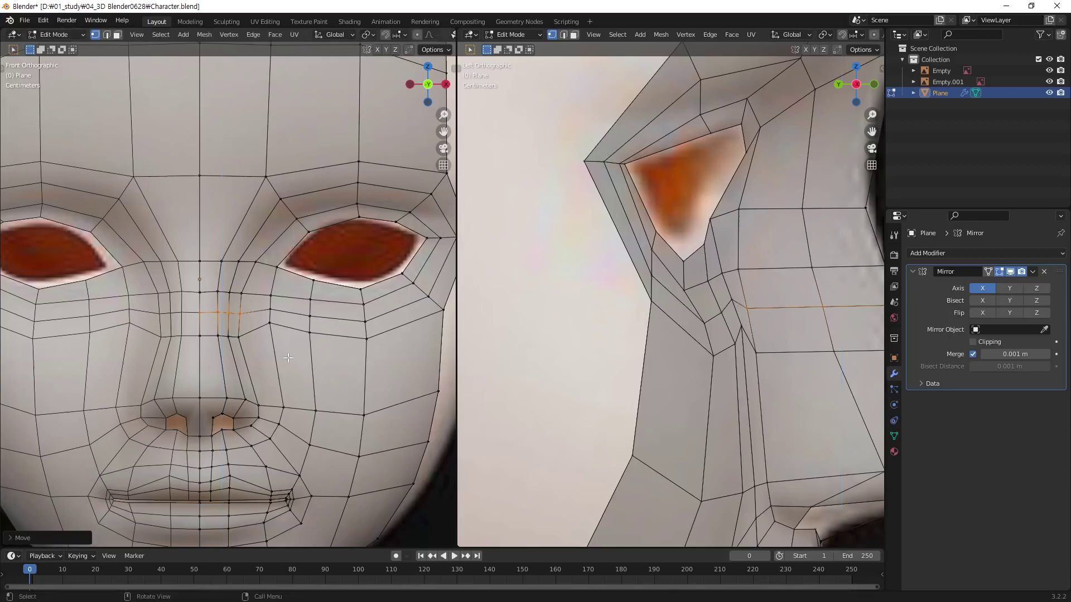
left_click(252, 286, "alt")
key("g")
key("z")
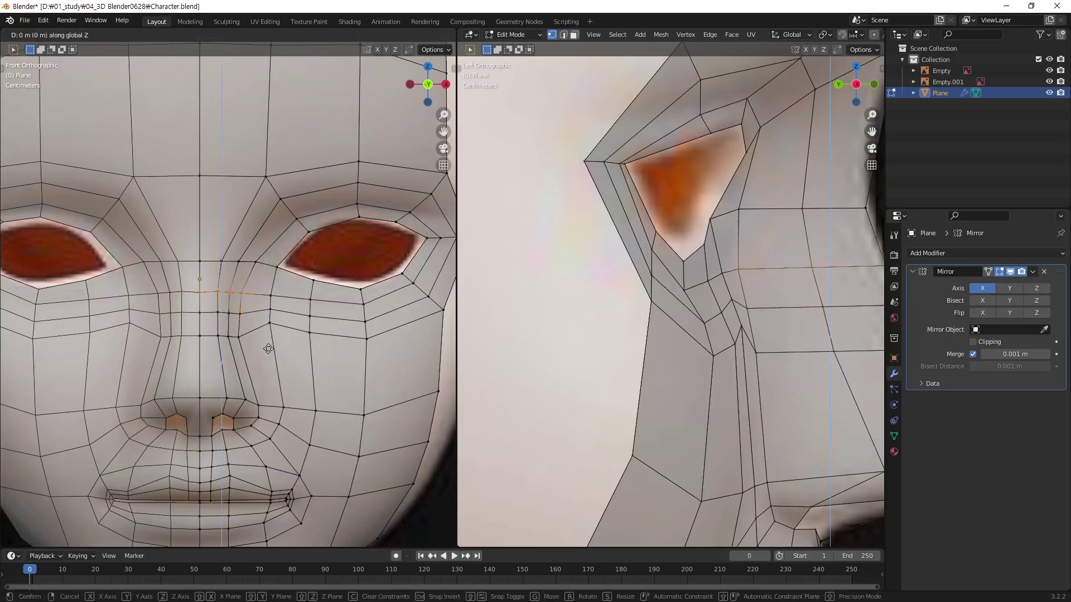
left_click(268, 345)
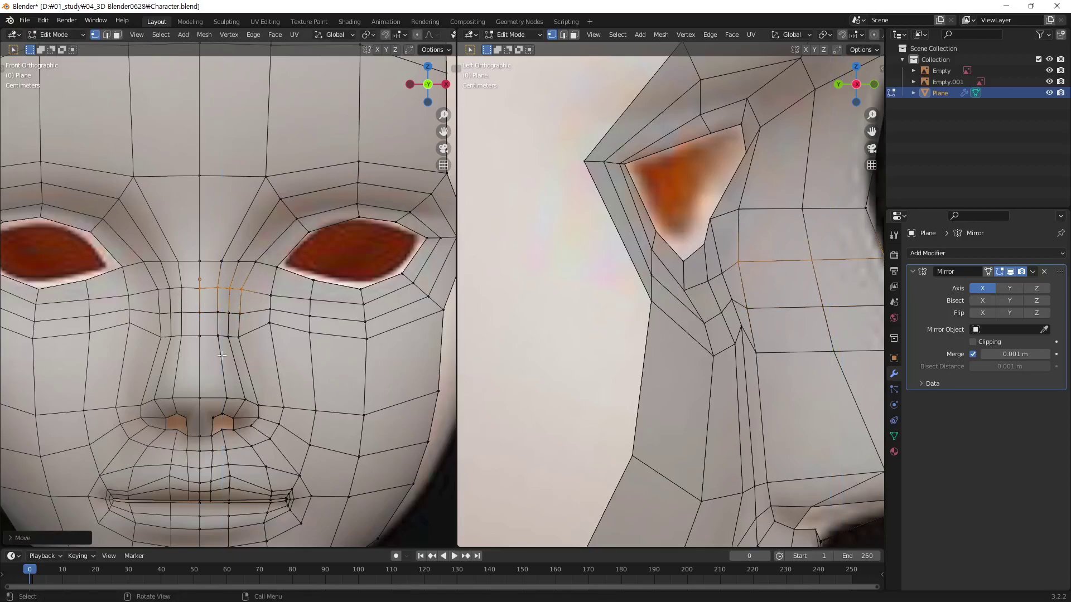
left_click(206, 344, "alt")
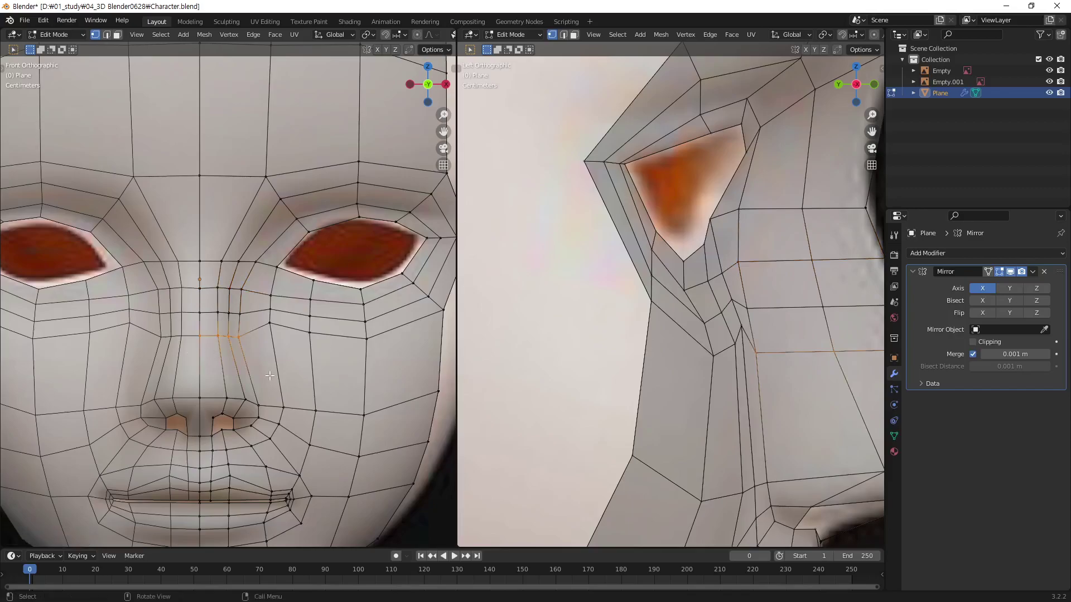
key("g")
key("z")
left_click(268, 376)
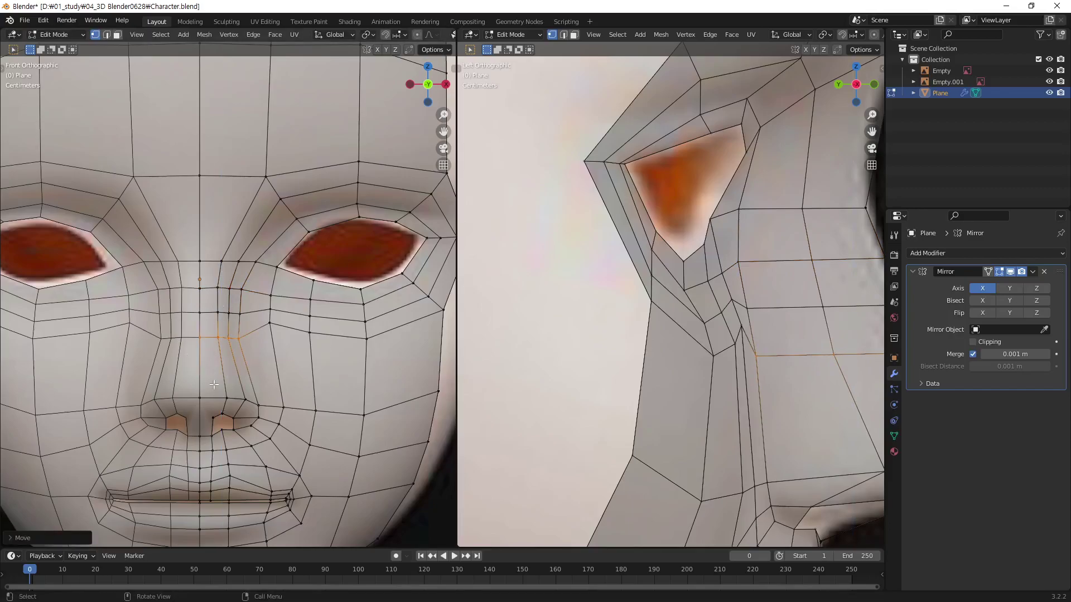
Pull a cheek vertex beside the nose down and rightward, then begin moving an outer-cheek vertex.
left_click(270, 323)
key("g")
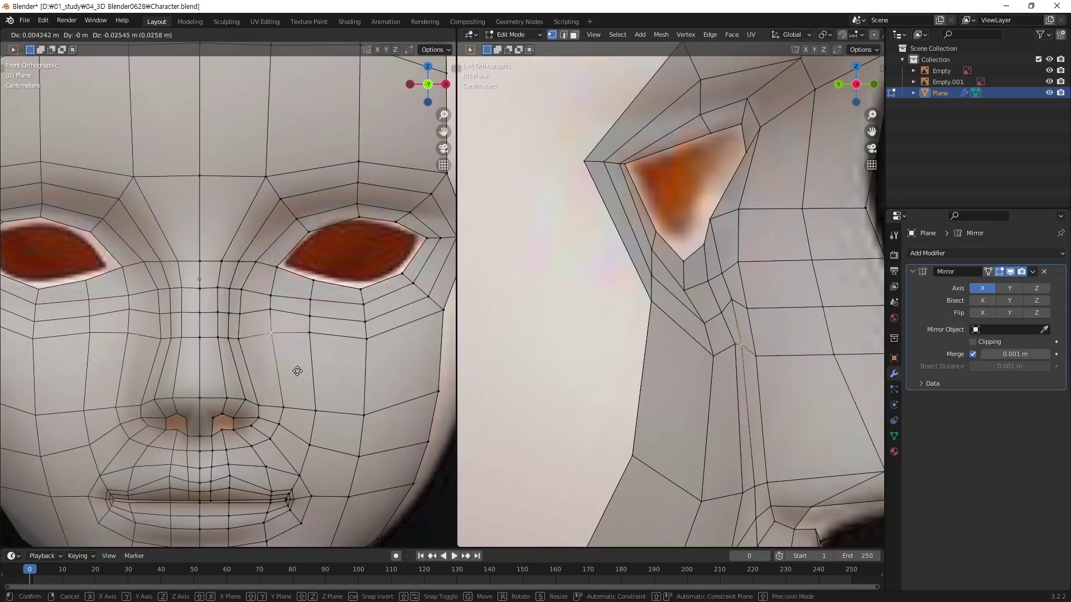
left_click(298, 377)
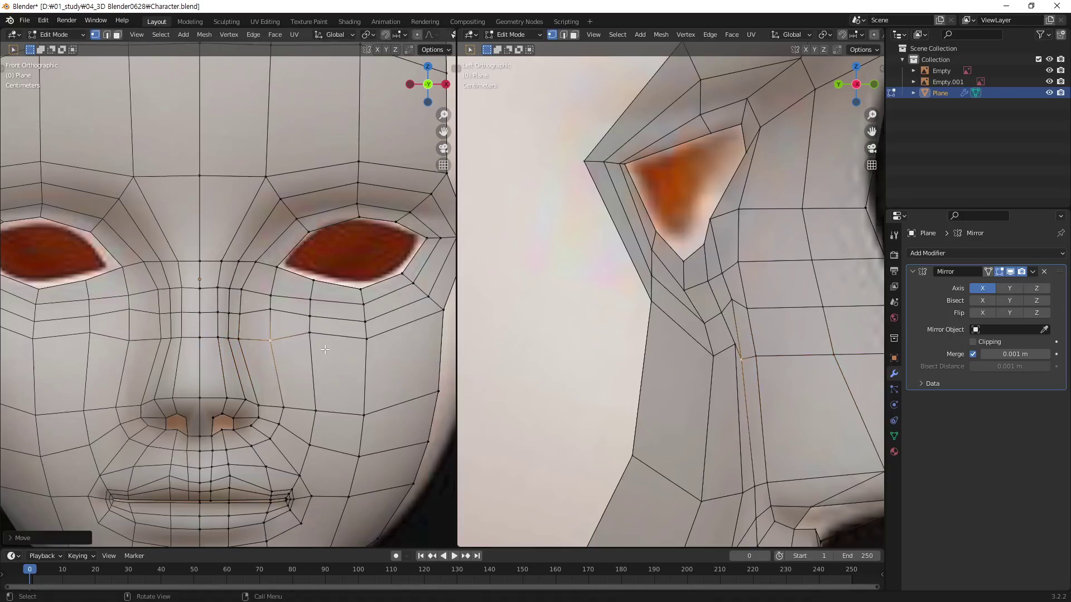
key("g")
left_click(337, 373)
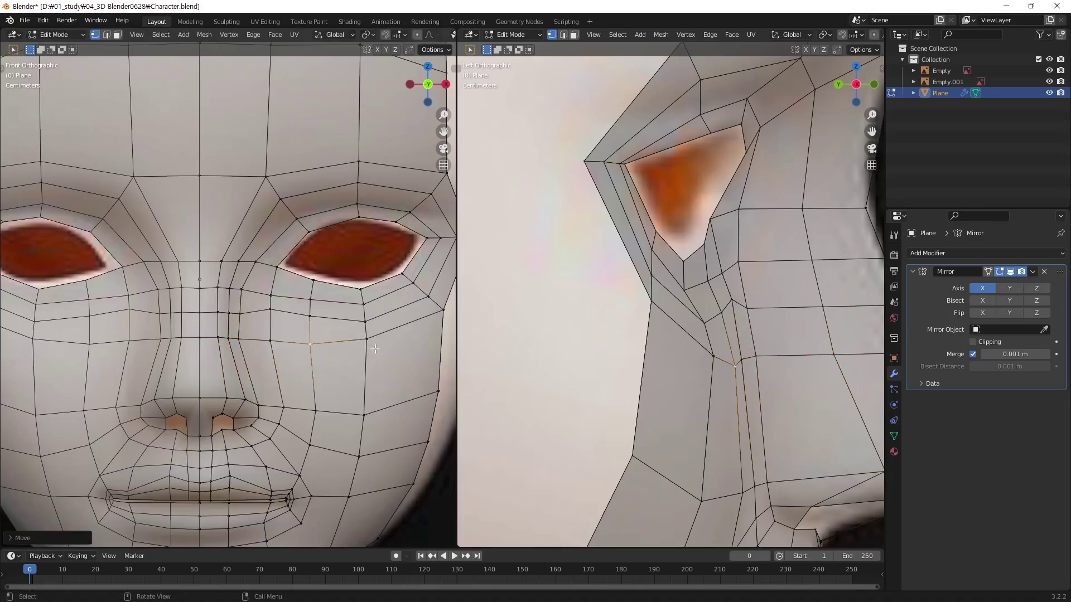
key("g")
left_click(390, 370)
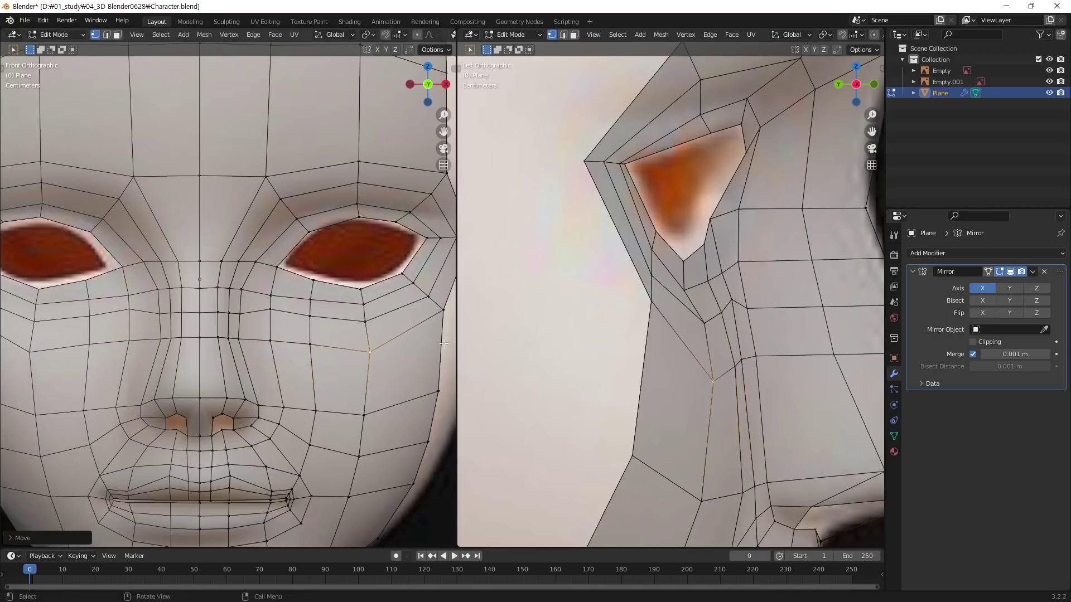
middle_click_drag(442, 325, 347, 324, "shift")
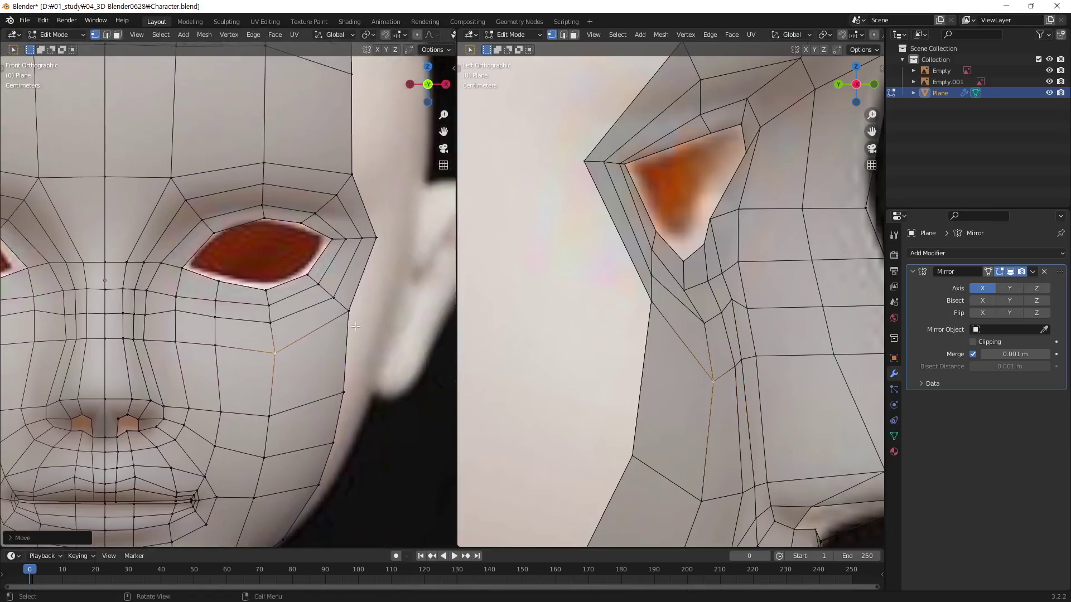
key("g")
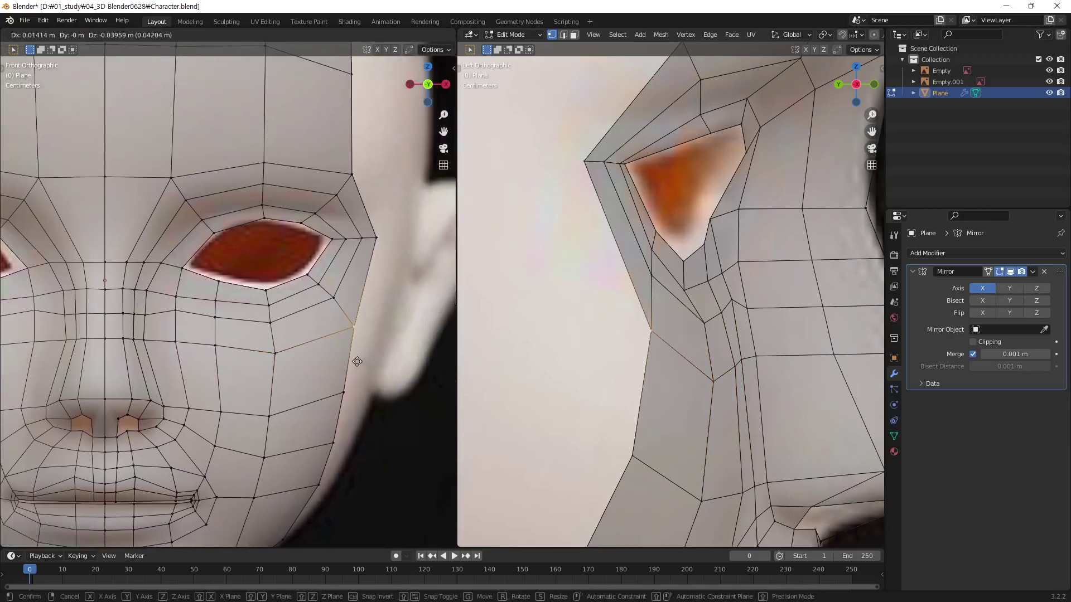
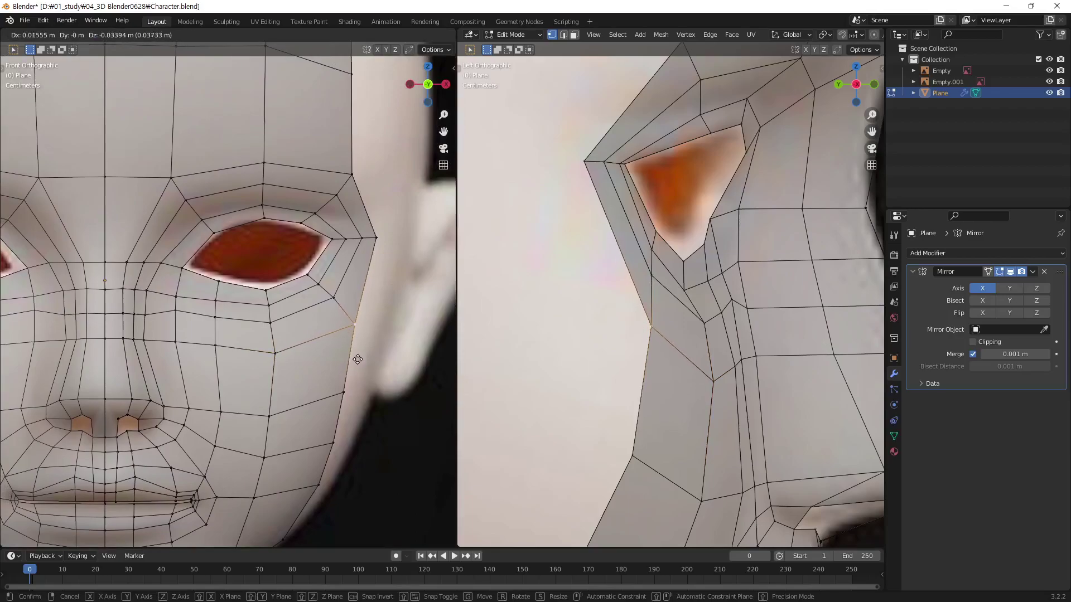
Reposition the lower cheek vertices to follow the reference face.
left_click(356, 360)
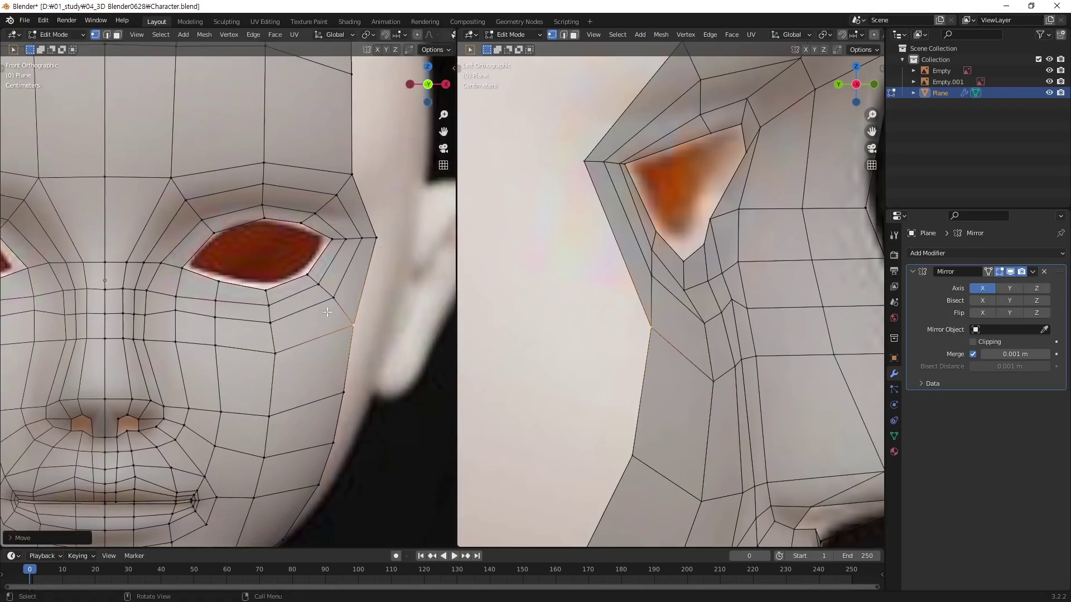
left_click(174, 314)
key("g")
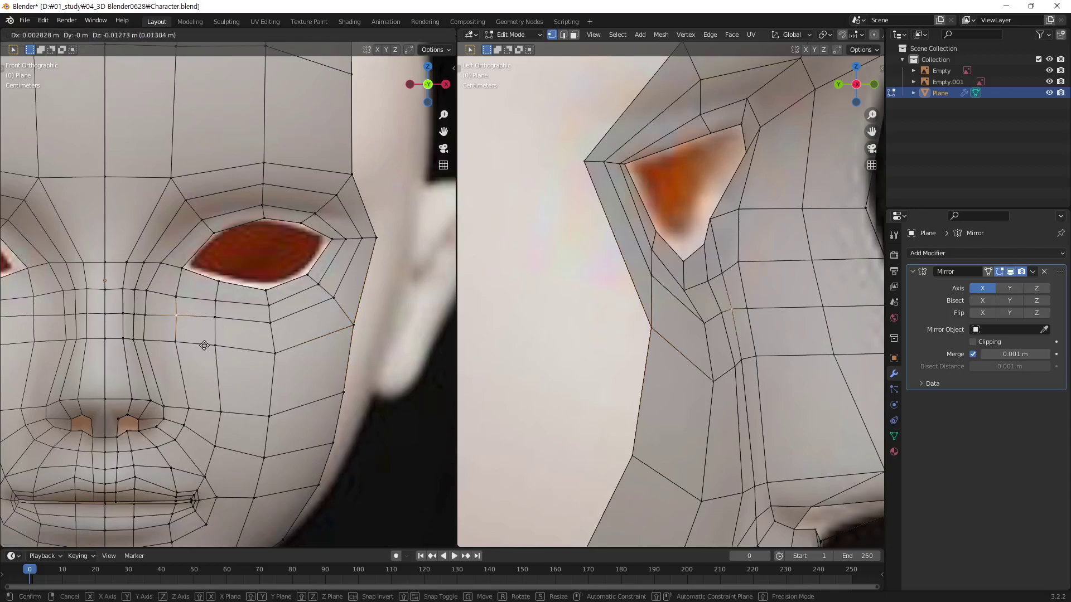
left_click(204, 348)
key("g")
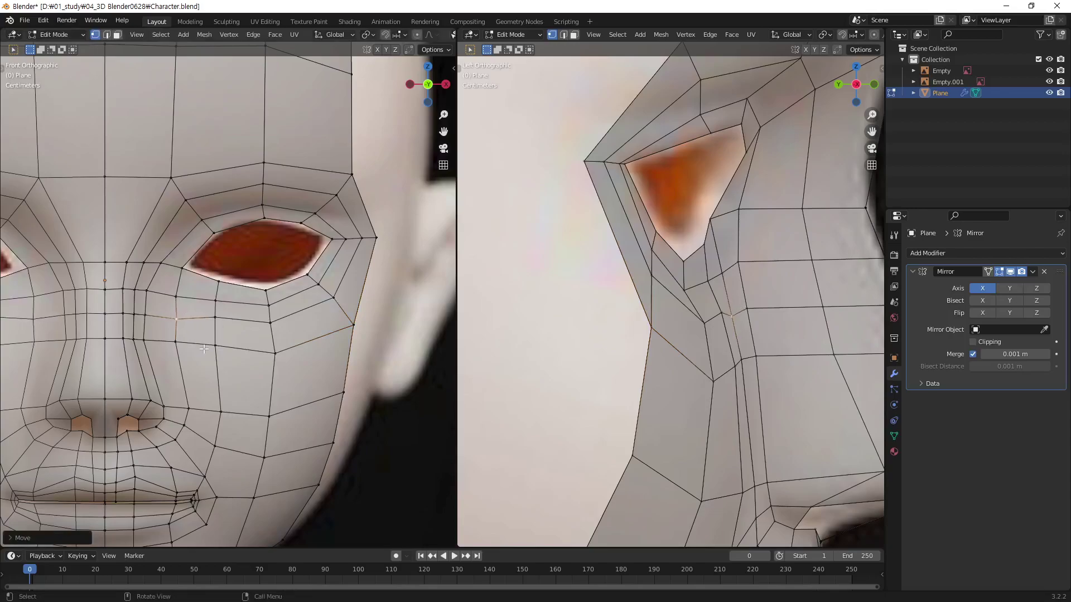
left_click(199, 347)
key("g")
left_click(165, 336)
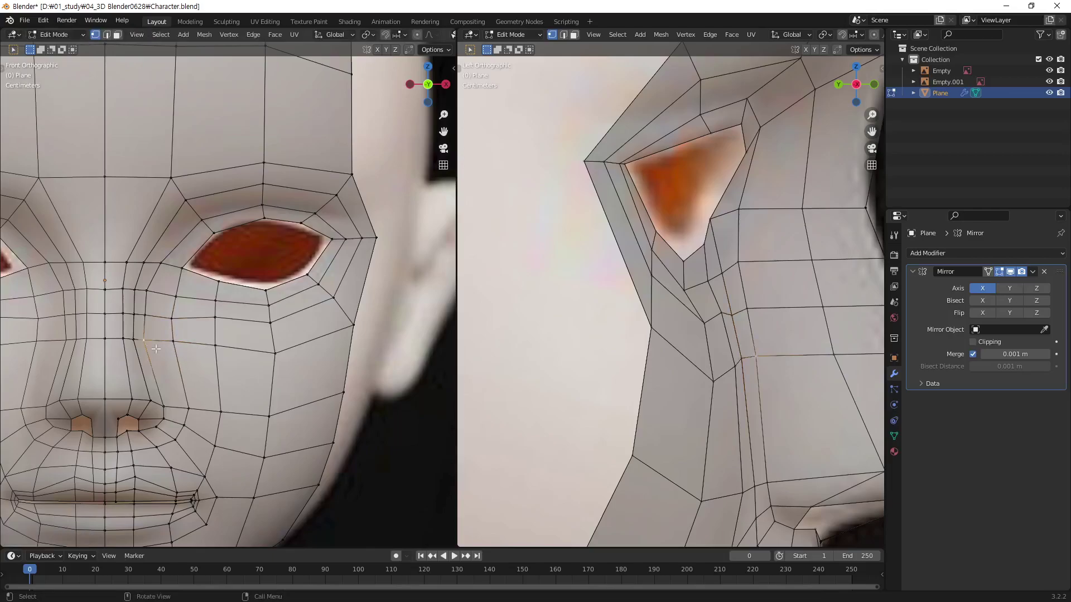
key("g")
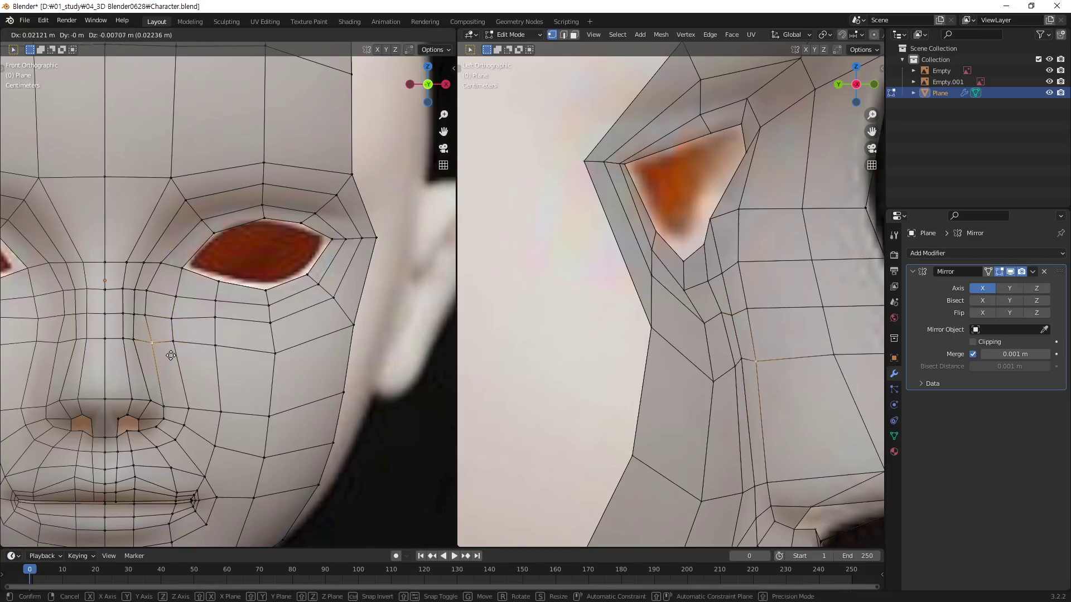
left_click(167, 350)
Move the vertices up the cheek and under the eye into line with the reference.
left_click(146, 316)
key("g")
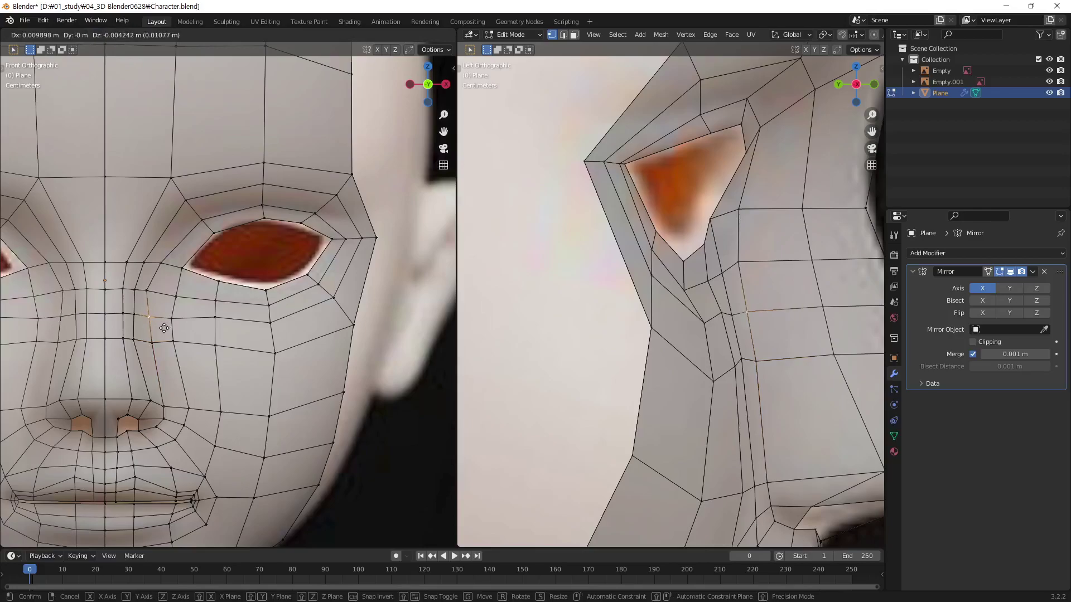
left_click(164, 328)
left_click(151, 292)
key("g")
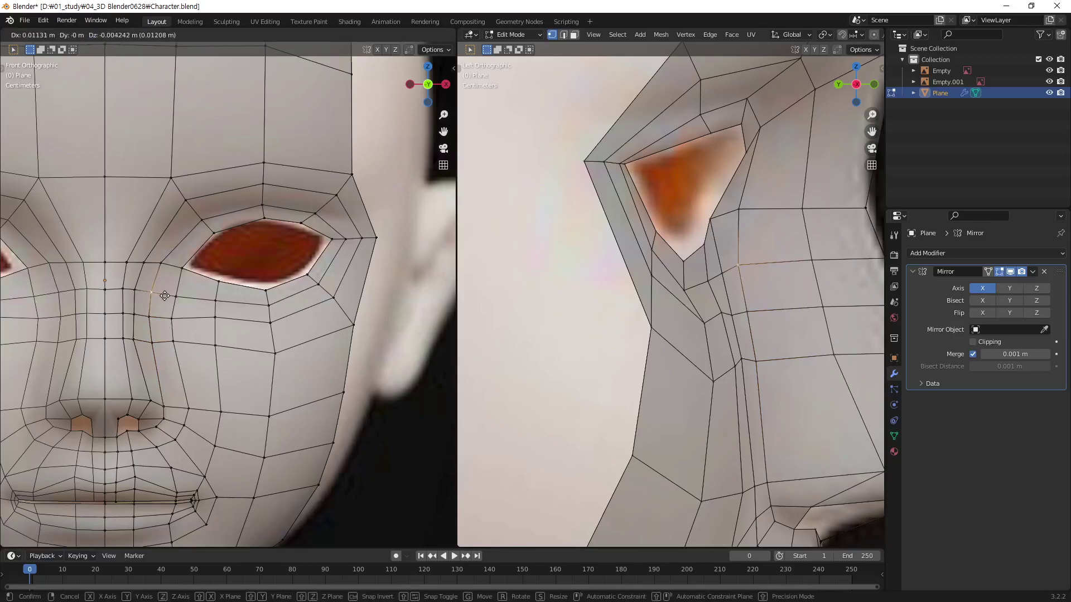
left_click(164, 295)
left_click(184, 298)
key("g")
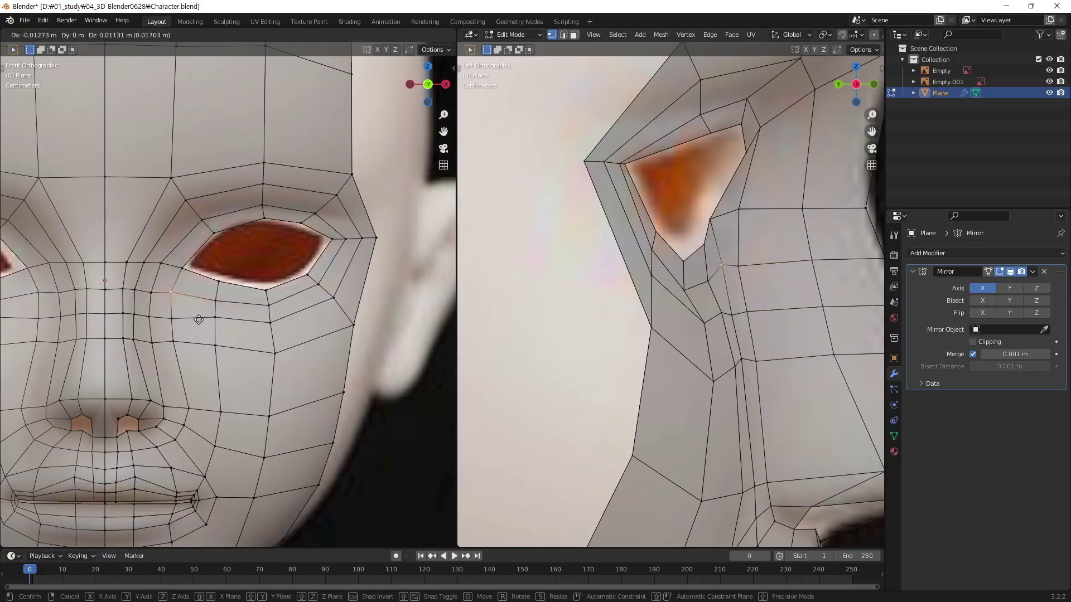
left_click(200, 323)
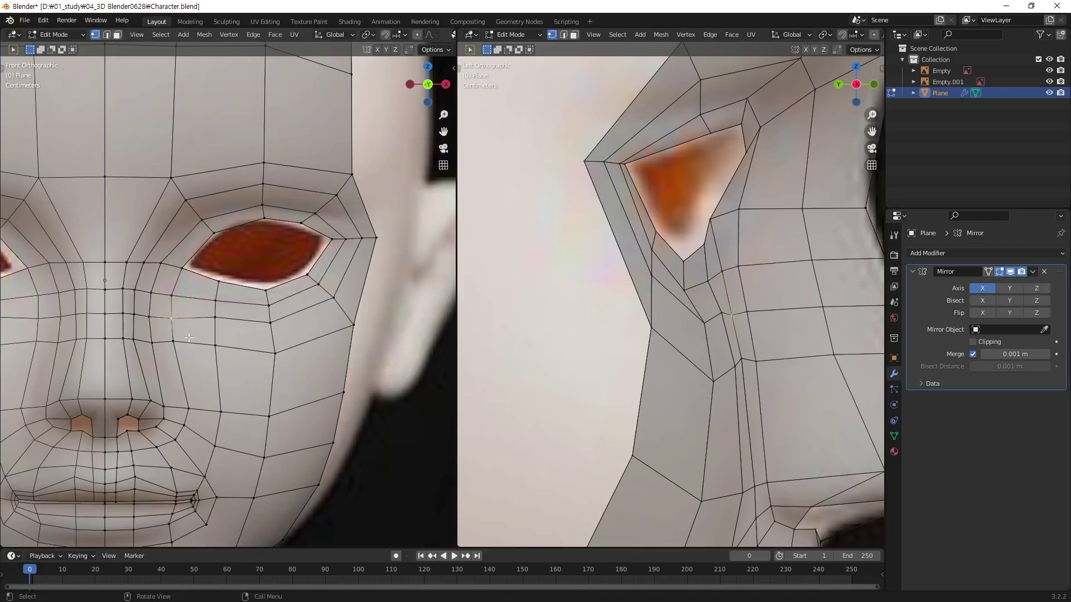
key("g")
left_click(187, 337)
Shift mid-cheek vertices sideways and adjust their depth to match the references.
key("g")
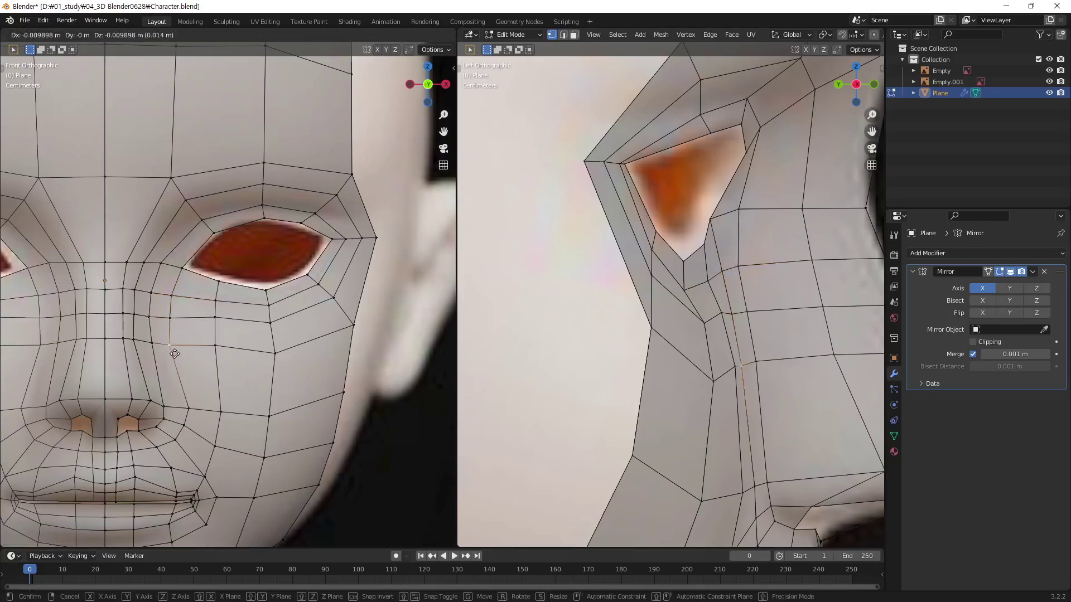
left_click(151, 351)
key("g")
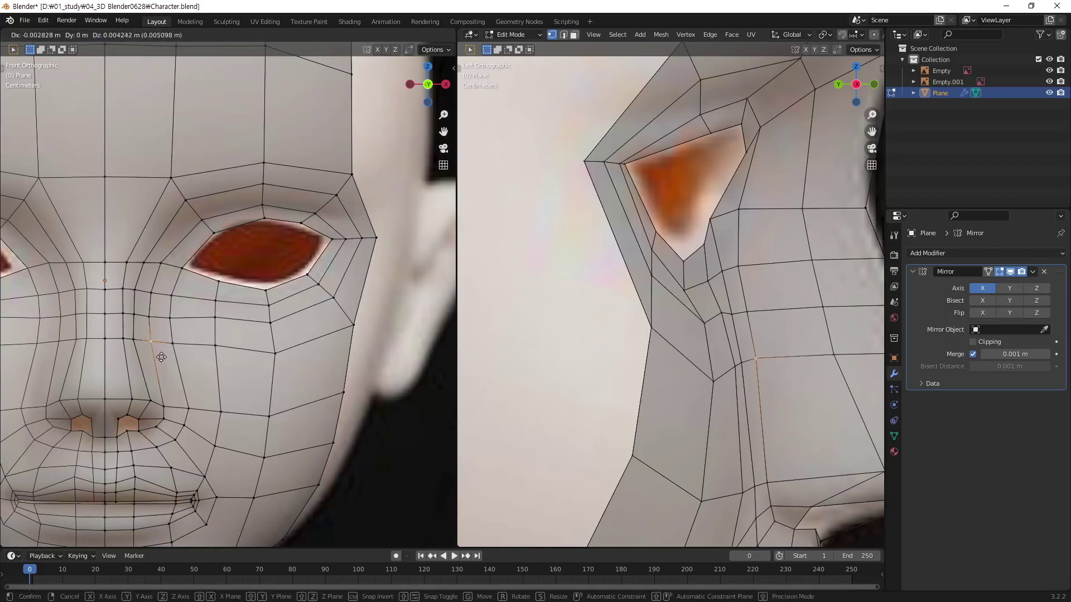
left_click(236, 358)
left_click(217, 345)
key("g")
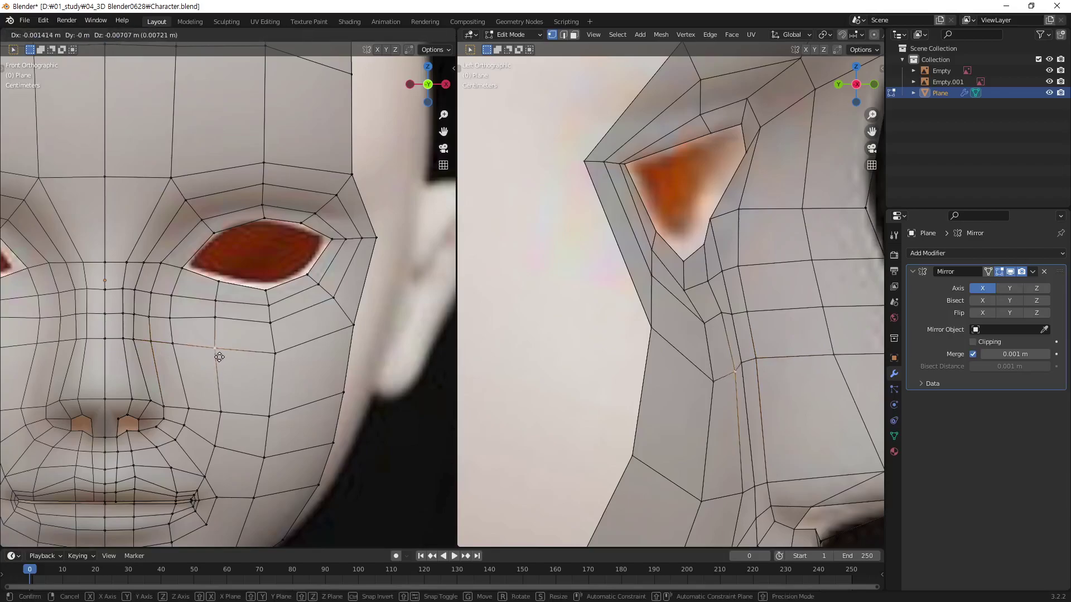
left_click(220, 328)
key("g")
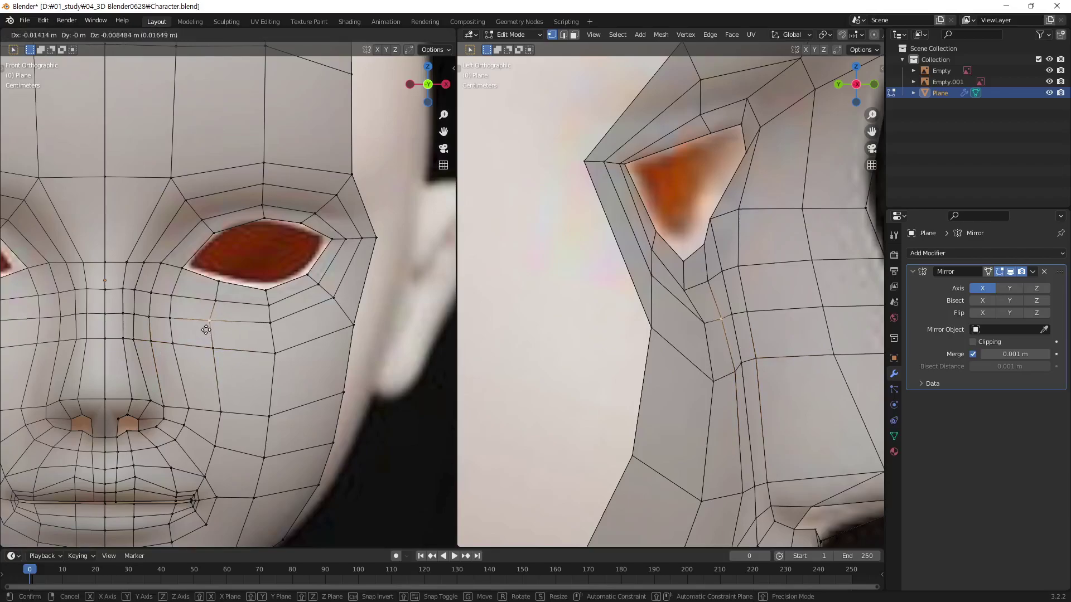
left_click(217, 306)
key("g")
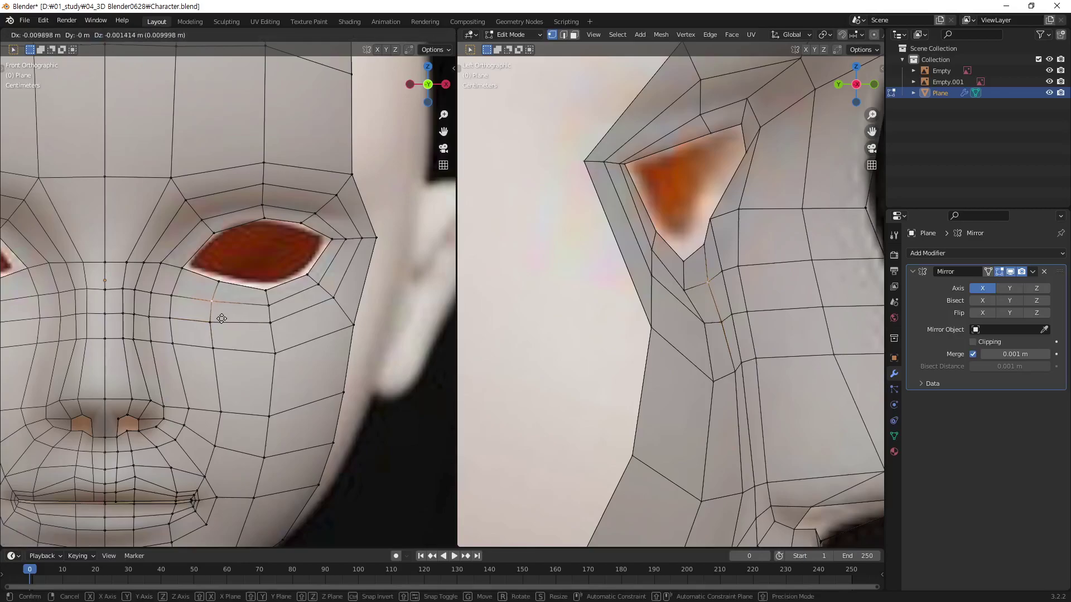
left_click(222, 319)
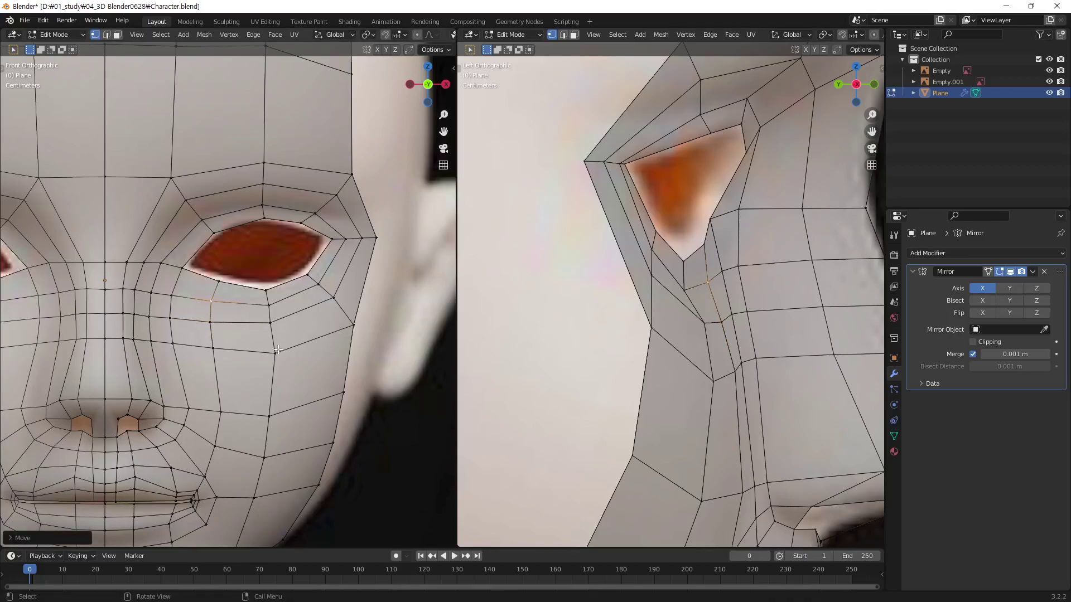
Lower the vertex below the eye and place the eye's outer-corner vertex.
left_click(274, 330)
key("g")
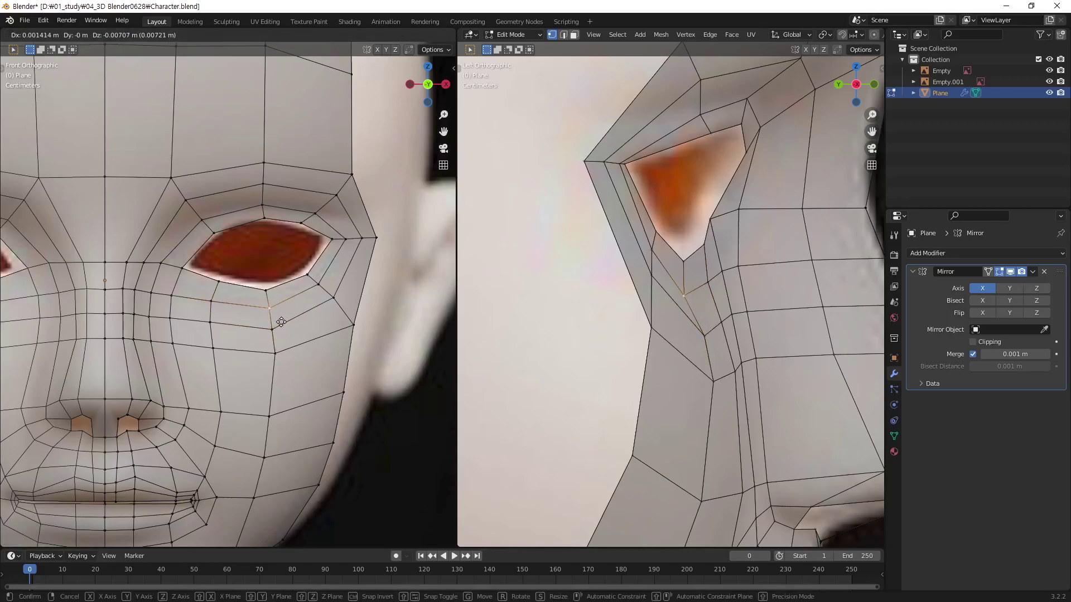
left_click(281, 322)
left_click(338, 300)
key("g")
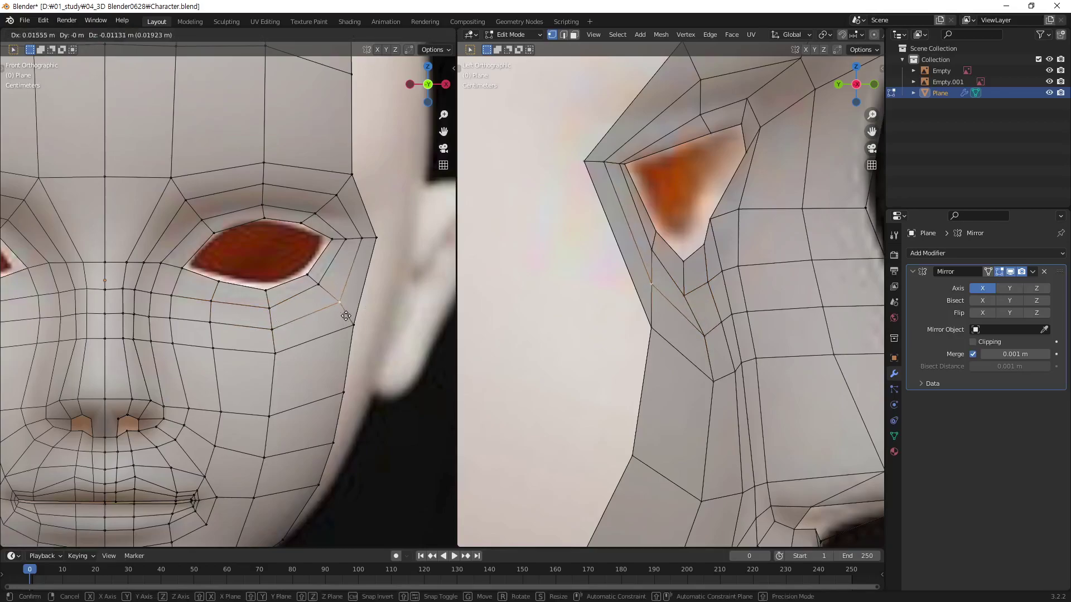
left_click(346, 316)
key("g")
left_click(332, 291)
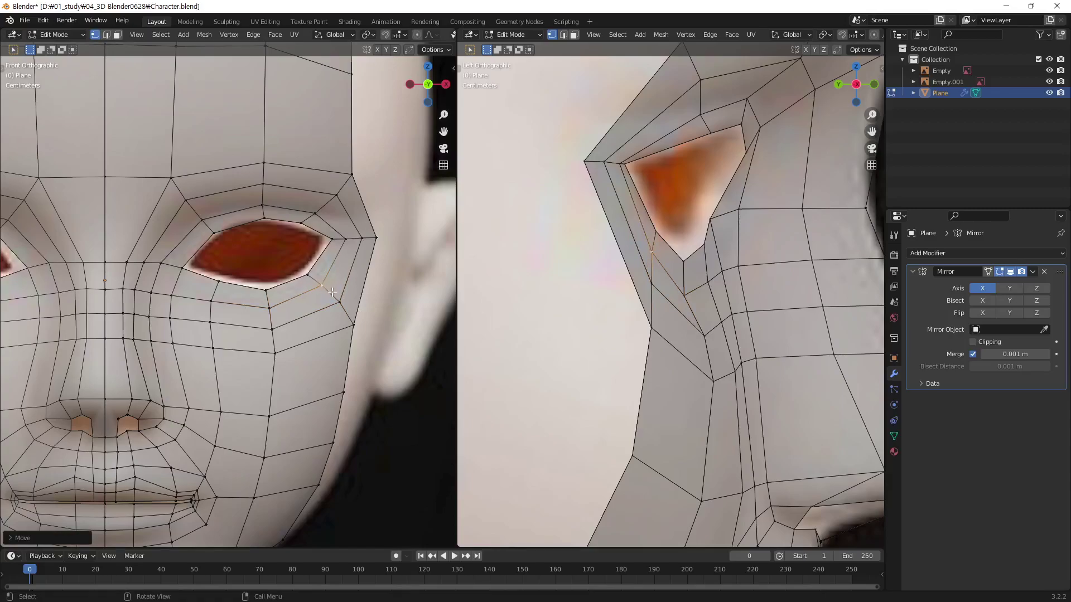
Frame the cheek in the side view and slide the selected vertex along Y to the profile.
scroll(427, 292, "down", 1)
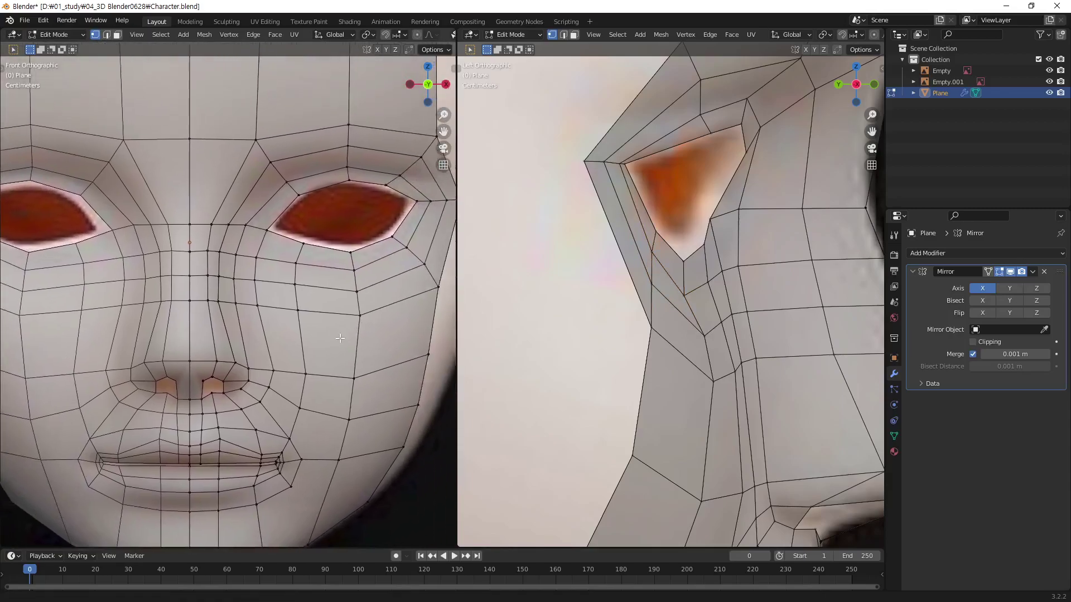
scroll(345, 349, "down", 1)
scroll(345, 349, "down", 1)
mouse_move(731, 382)
middle_mouse_down("shift")
mouse_move(613, 389)
mouse_move(612, 374)
middle_mouse_up("shift")
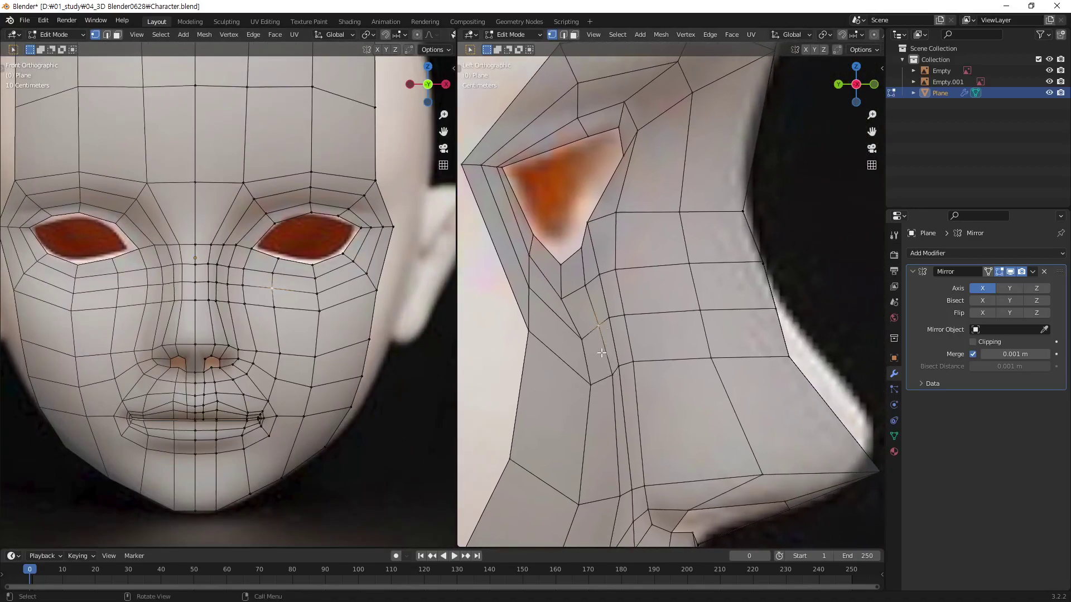
key("g")
key("y")
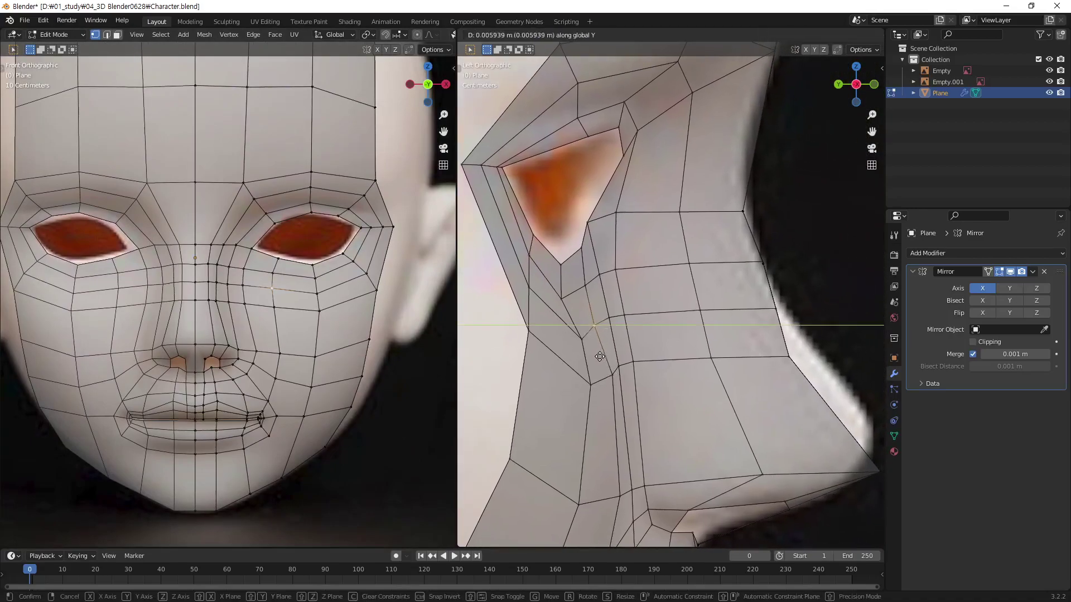
left_click(610, 327)
key("g")
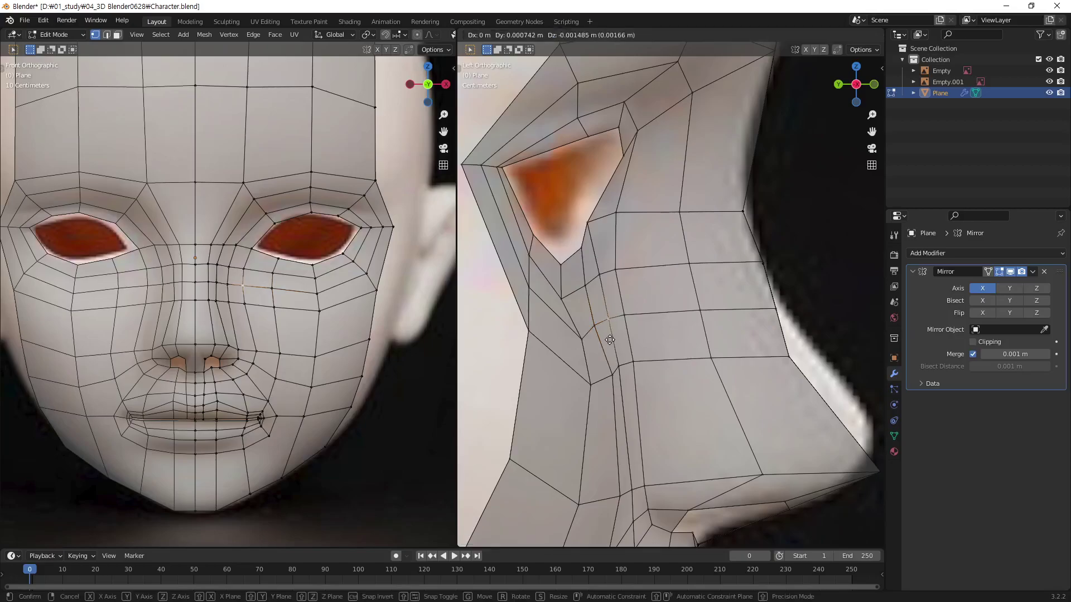
key("y")
left_click(607, 343)
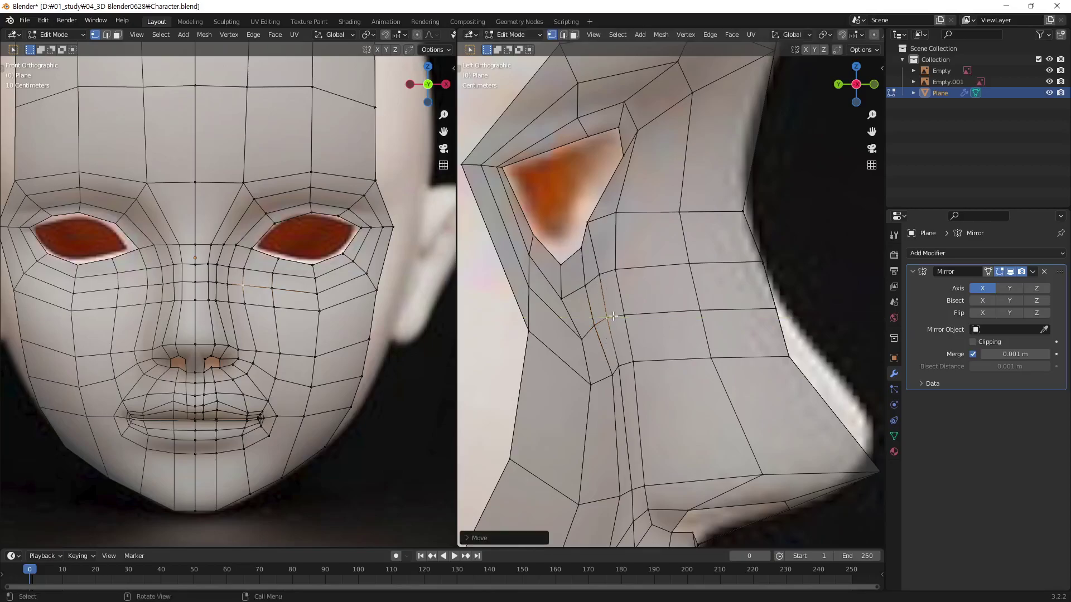
key("g")
key("y")
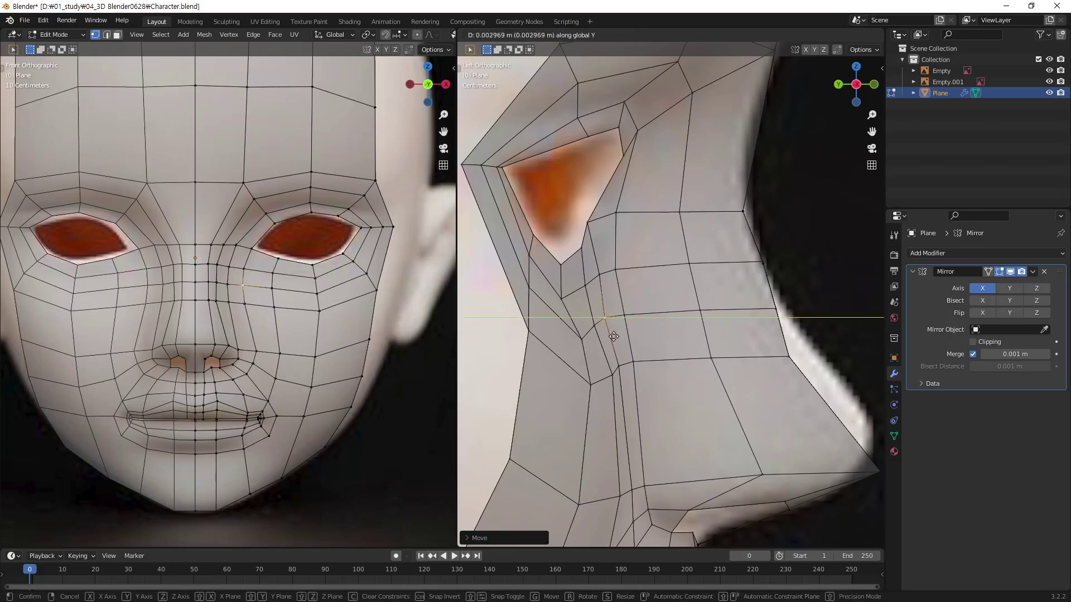
left_click(613, 337)
Slide the neighbouring and lower cheek vertices along Y to match the side reference.
key("g")
key("y")
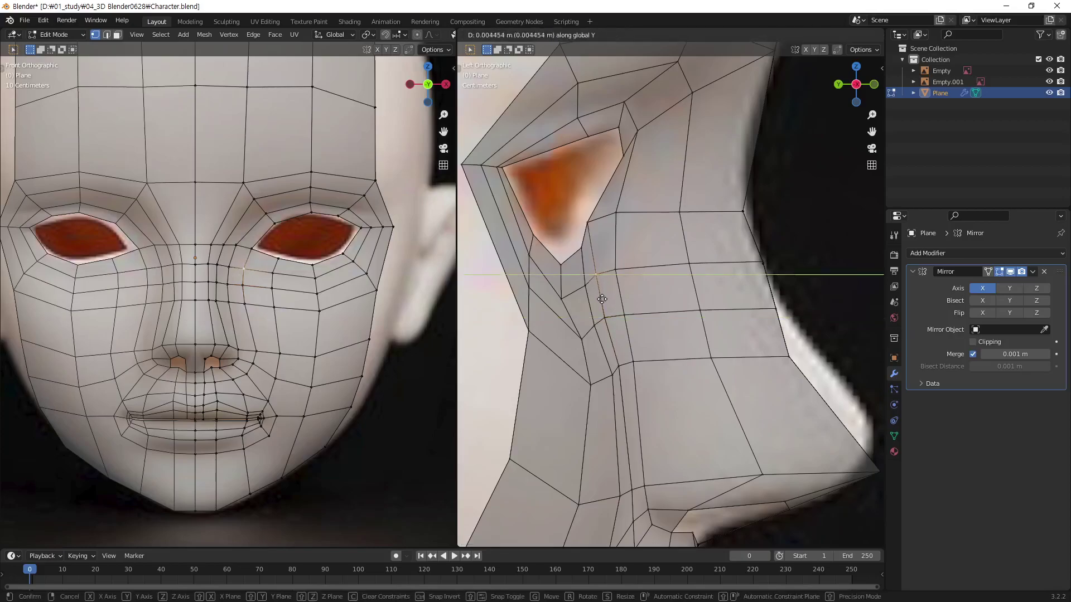
left_click(602, 300)
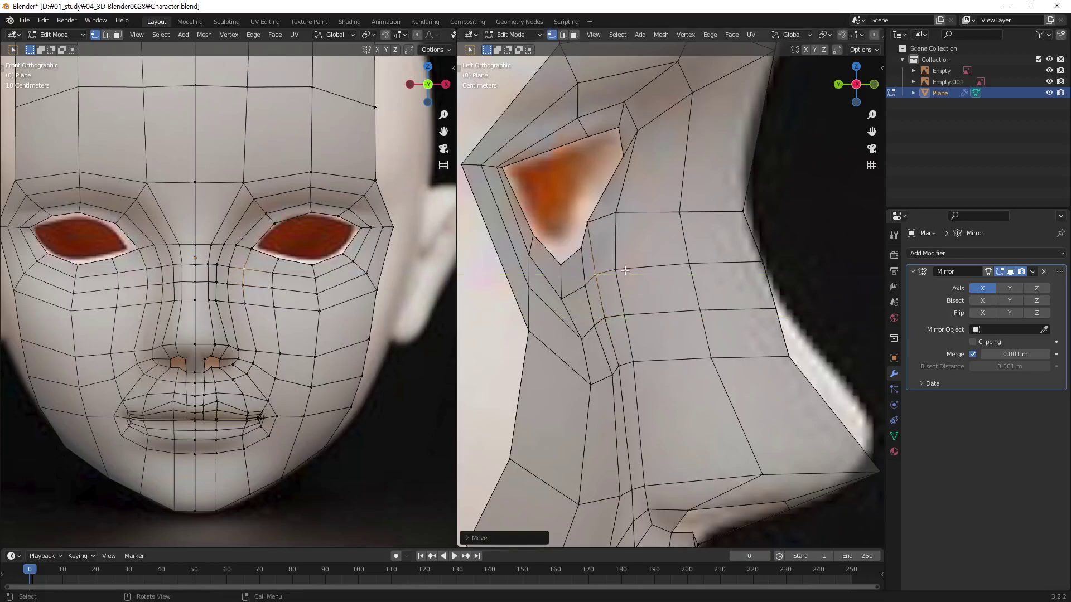
left_click(630, 325)
key("g")
key("y")
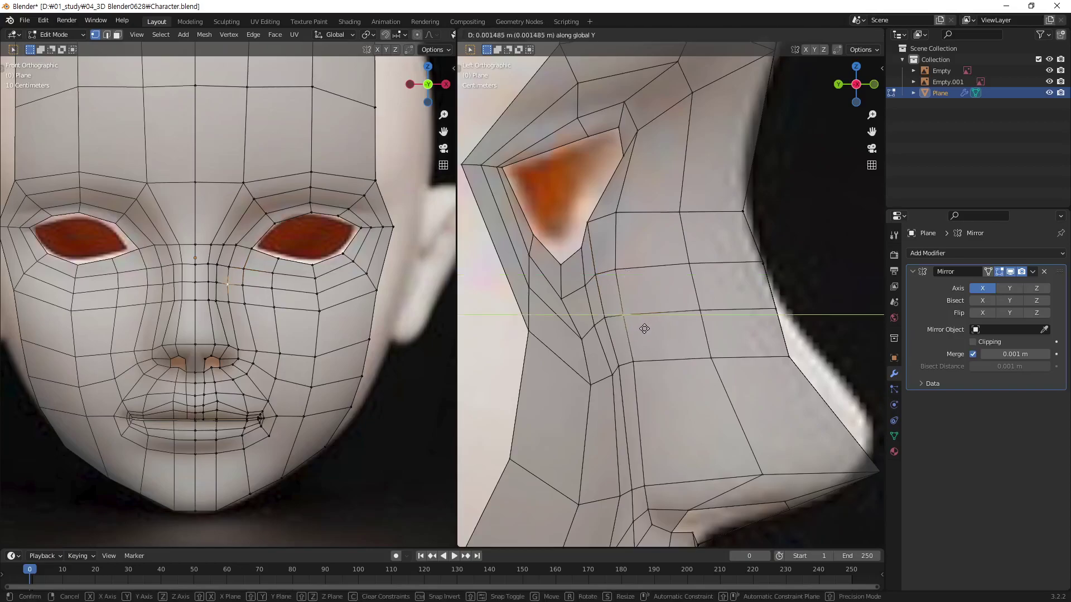
left_click(642, 335)
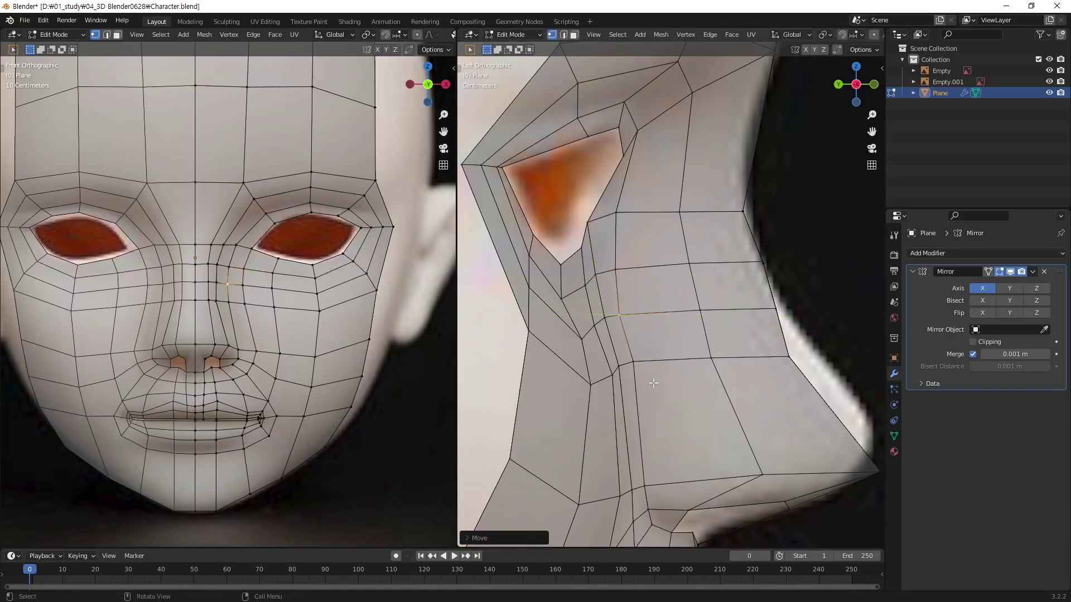
left_click(644, 371)
key("g")
key("y")
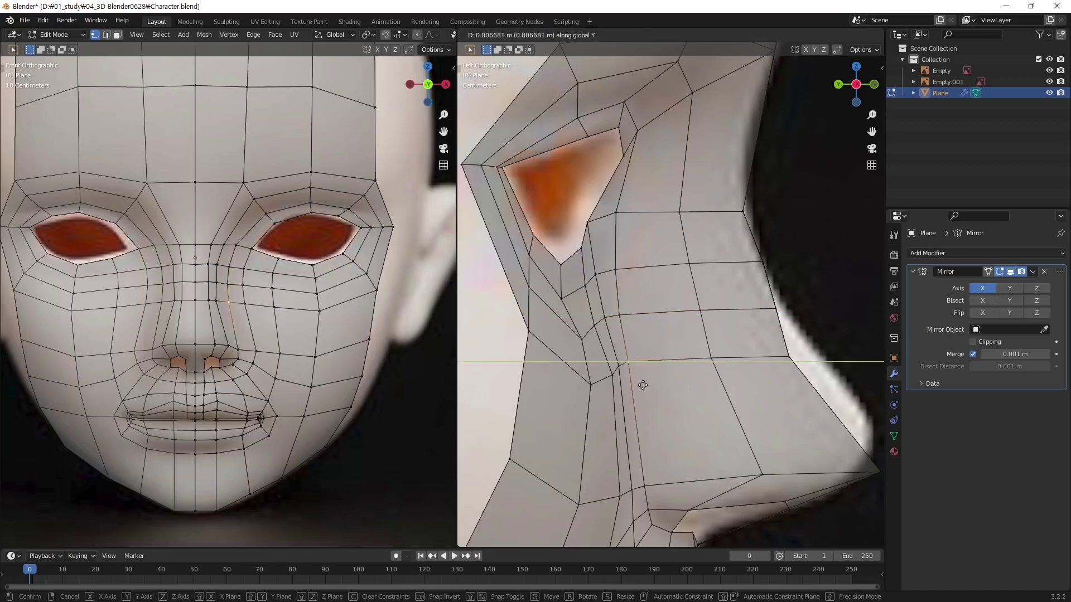
left_click(644, 385)
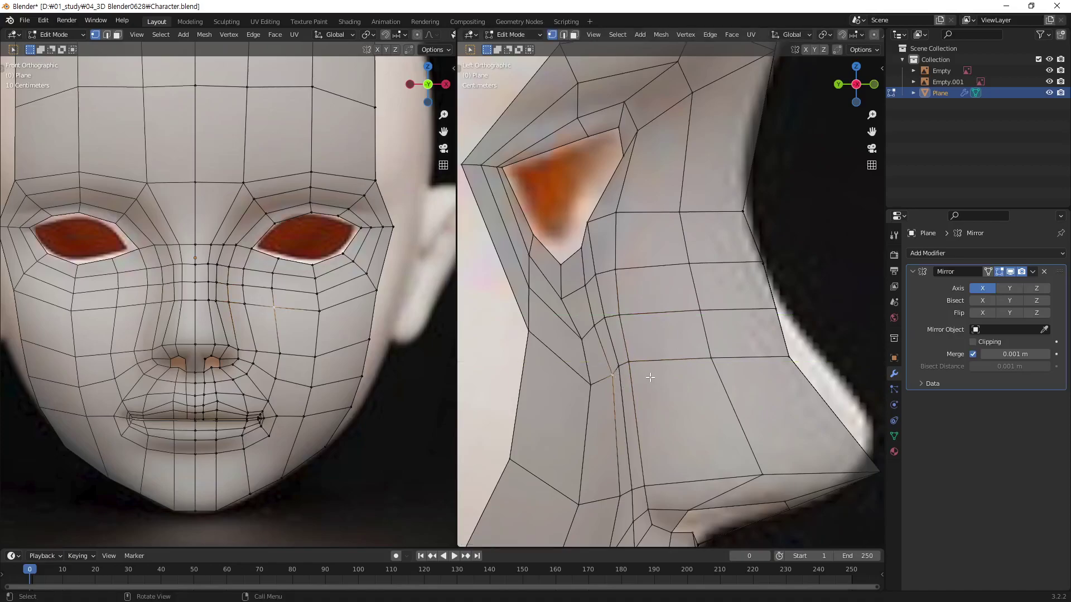
Frame the nose profile in side view and slide the first nose-bridge vertices along Y.
scroll(655, 367, "down", 2)
scroll(714, 385, "down", 2)
scroll(772, 404, "down", 1)
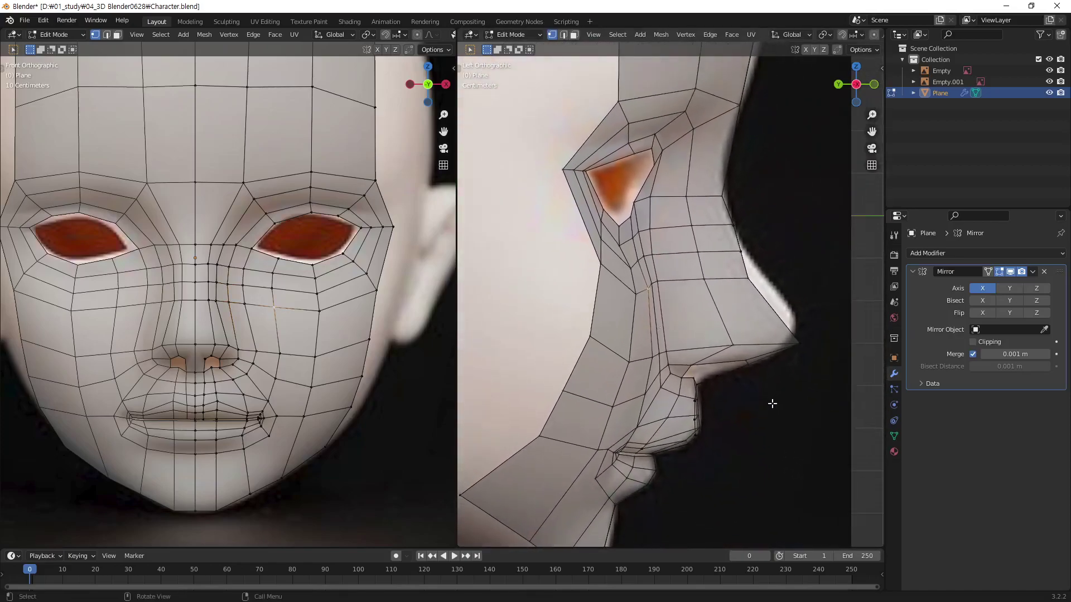
middle_click_drag(683, 313, 643, 340, "shift")
middle_click_drag(720, 302, 652, 302, "shift")
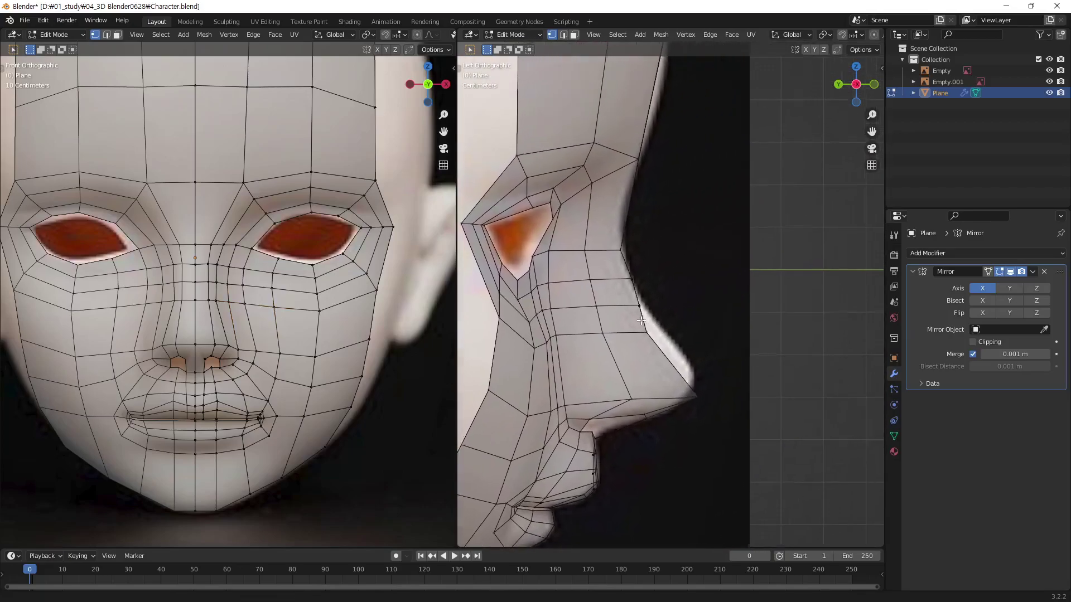
middle_click_drag(588, 260, 632, 257, "shift")
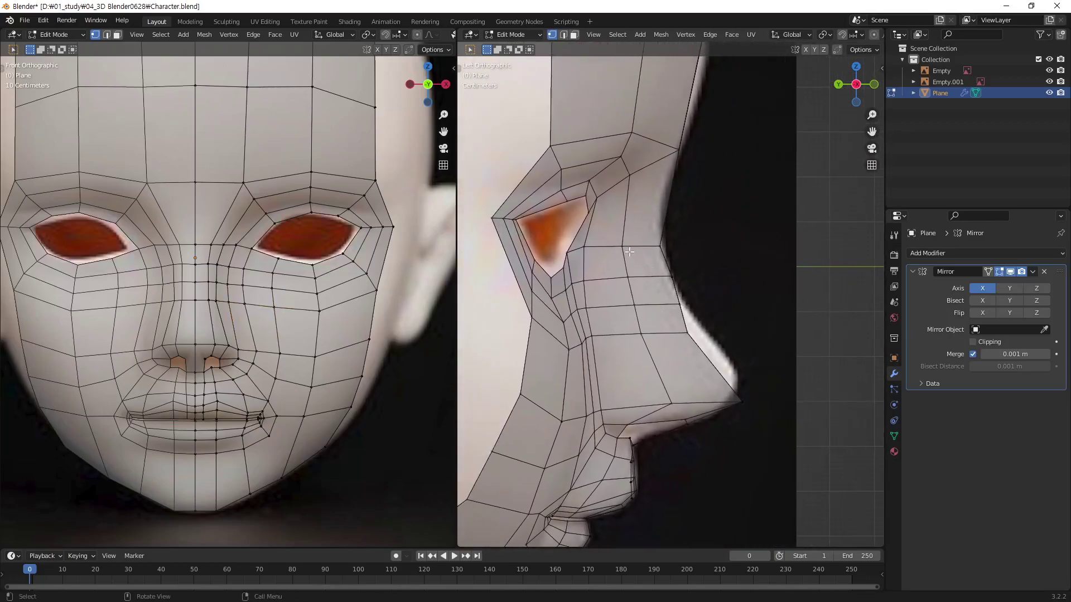
key("g")
key("y")
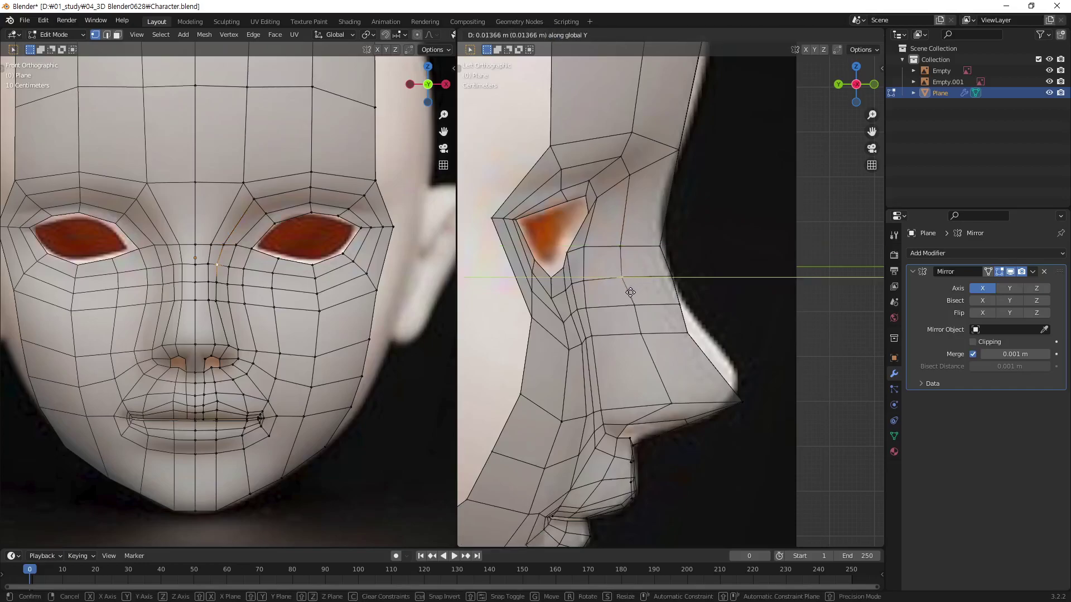
left_click(630, 295)
left_click(622, 248)
key("g")
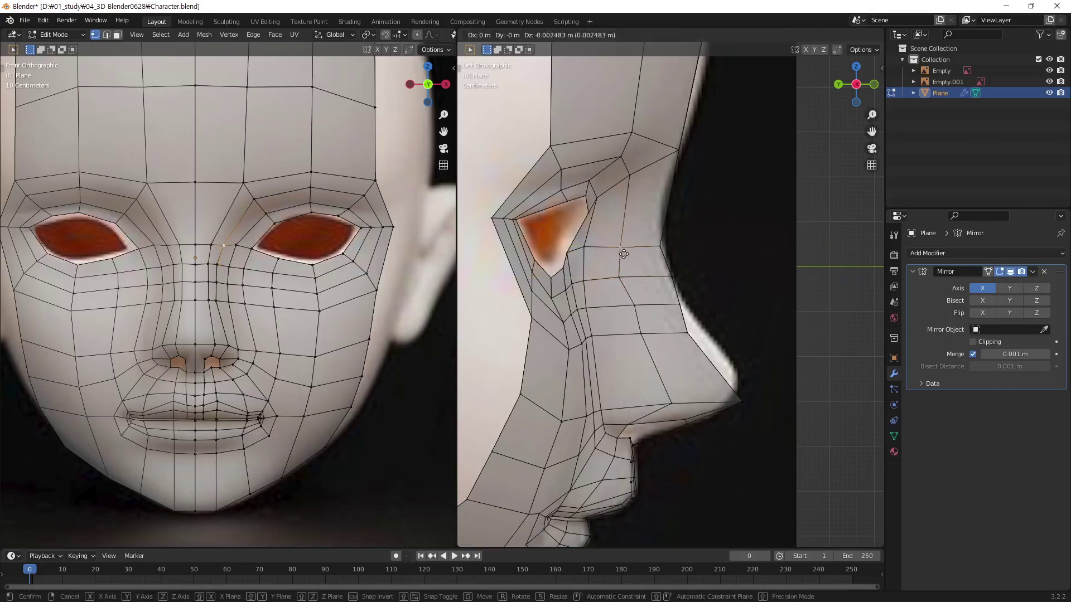
key("y")
left_click(622, 267)
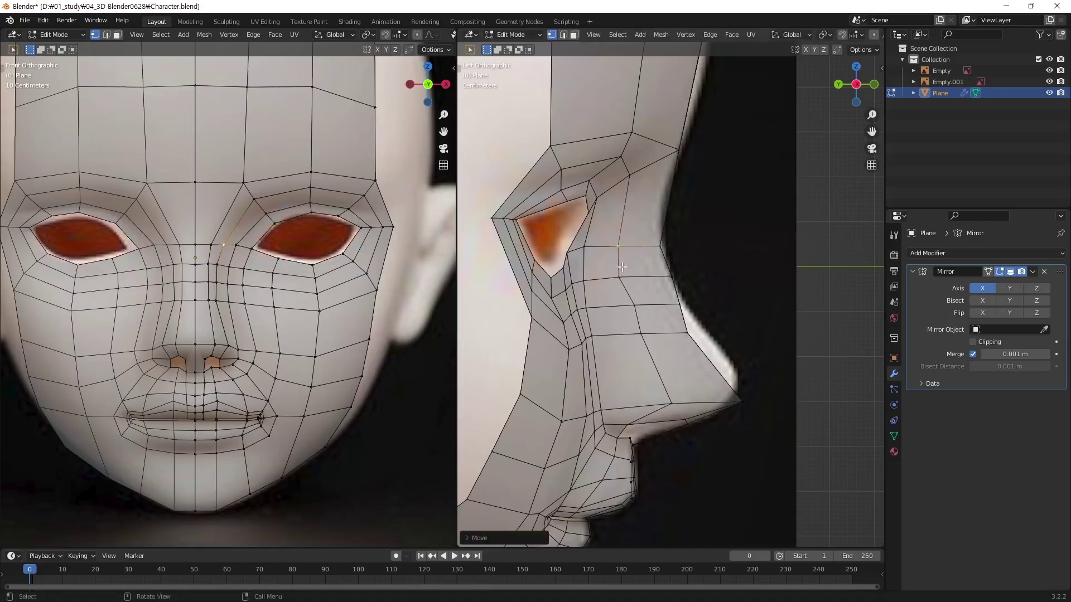
Move vertices along the side of the nose along Y to the silhouette.
left_click(636, 308)
key("g")
key("y")
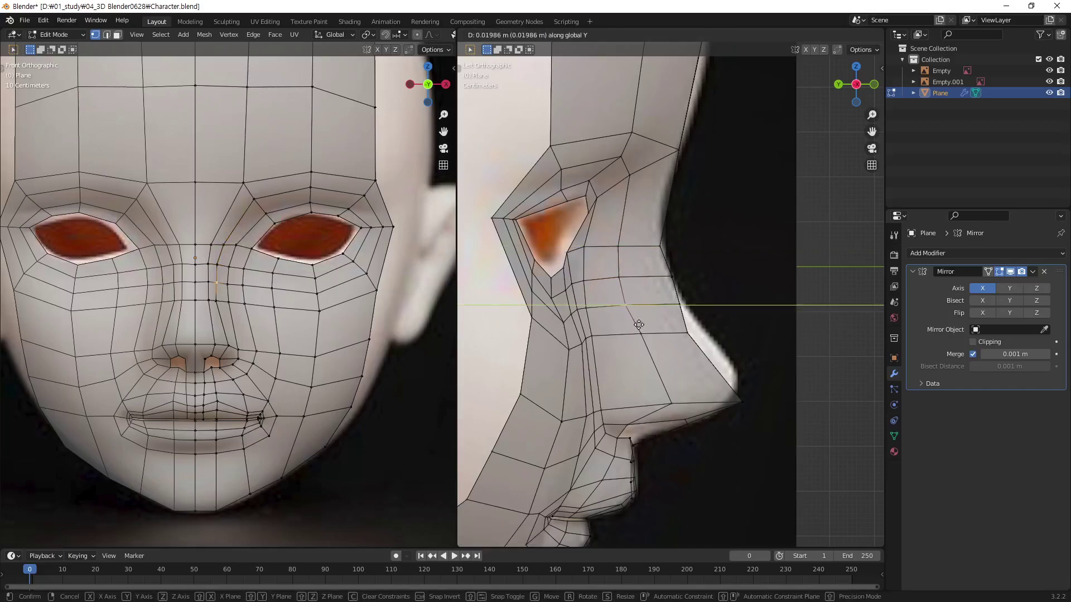
left_click(636, 326)
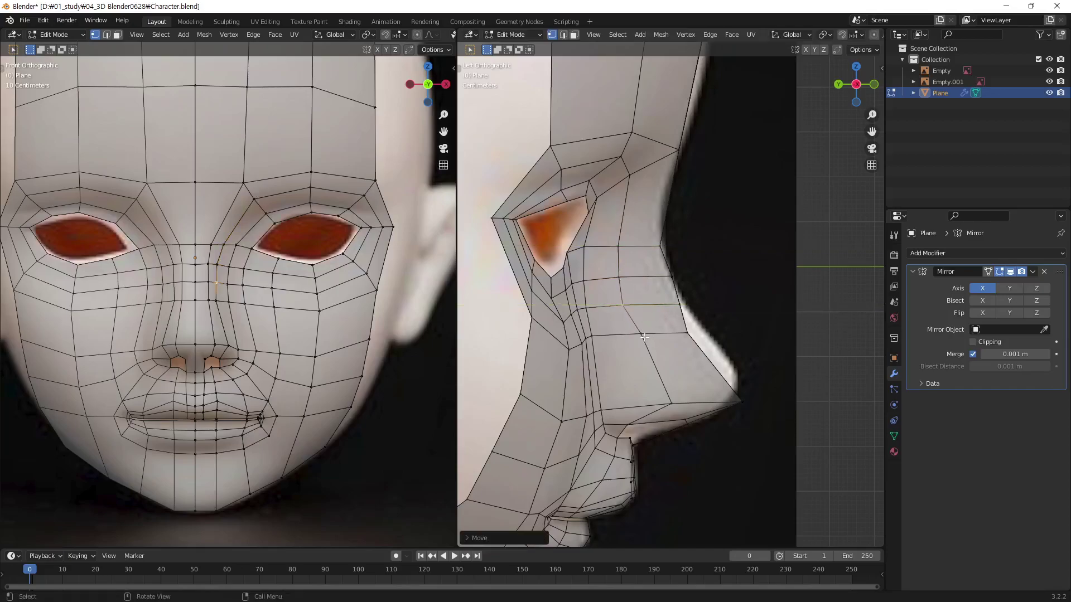
left_click(644, 337)
key("g")
key("y")
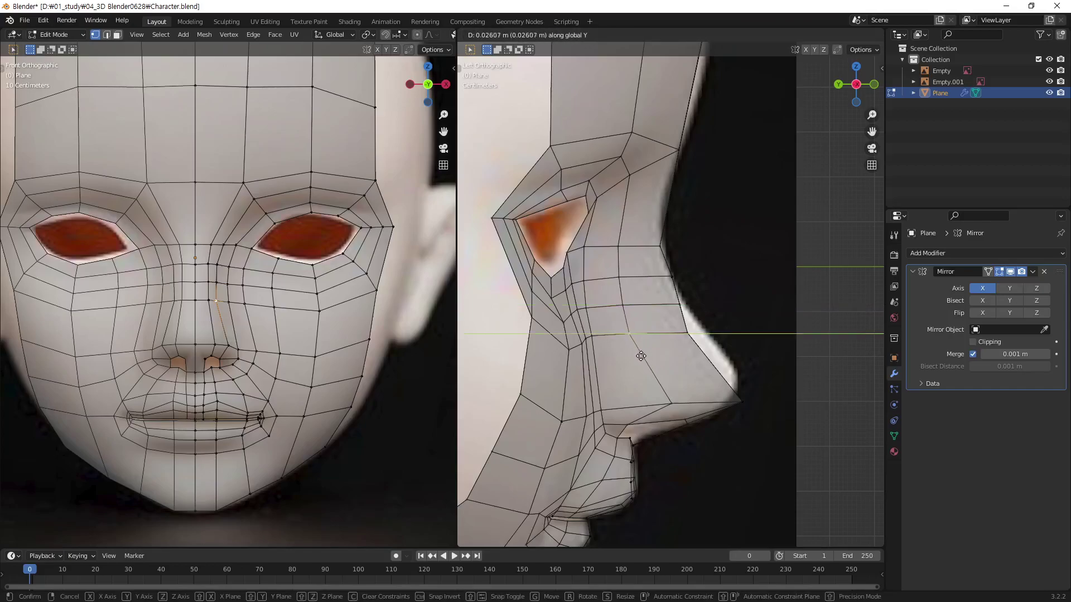
left_click(641, 355)
Pull the nose-tip and mid-nose vertices along Y to the reference outline.
left_click(670, 404)
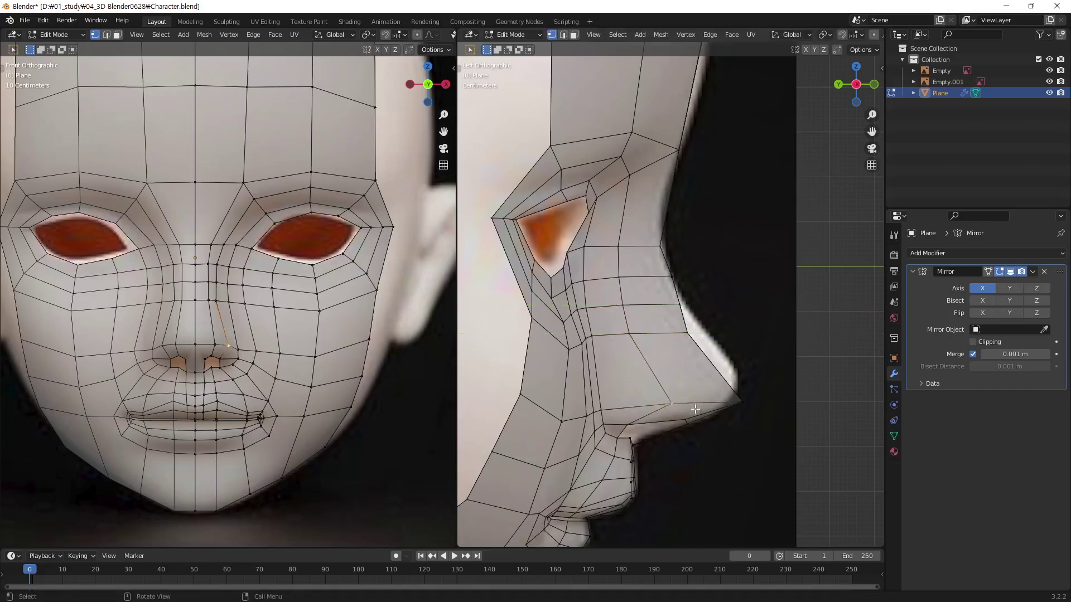
key("g")
key("y")
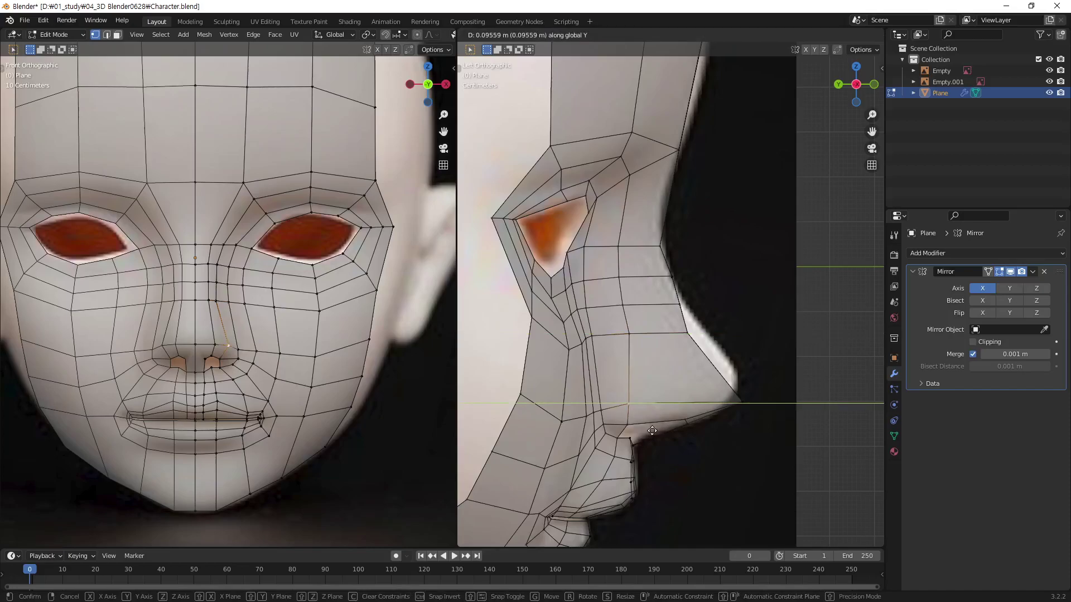
left_click(653, 431)
left_click(632, 334)
key("g")
key("y")
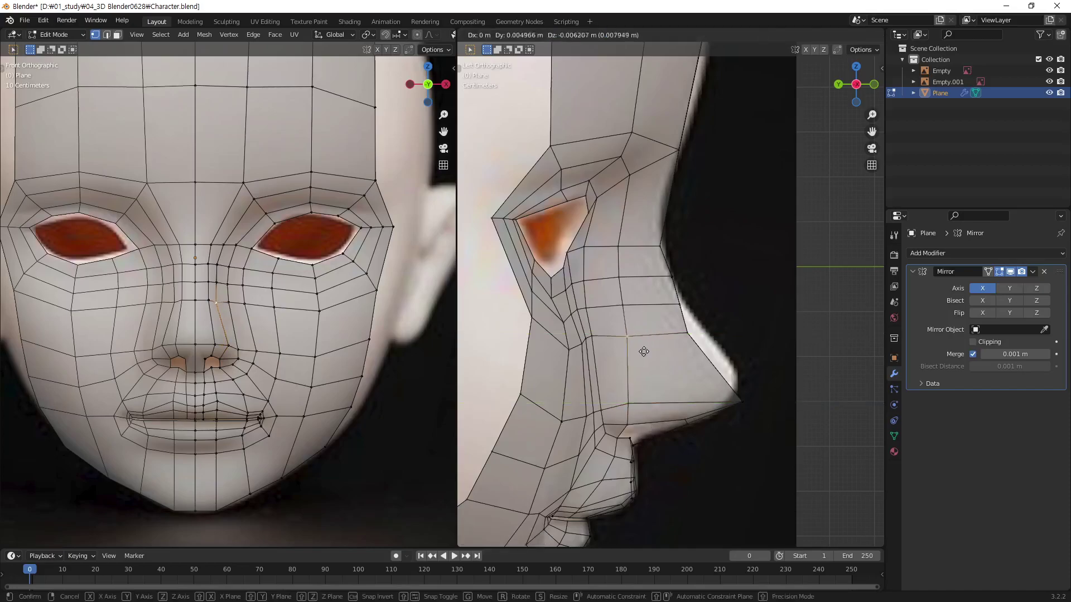
left_click(634, 367)
Align the upper nose-bridge vertices along Y with the side silhouette.
left_click(639, 316)
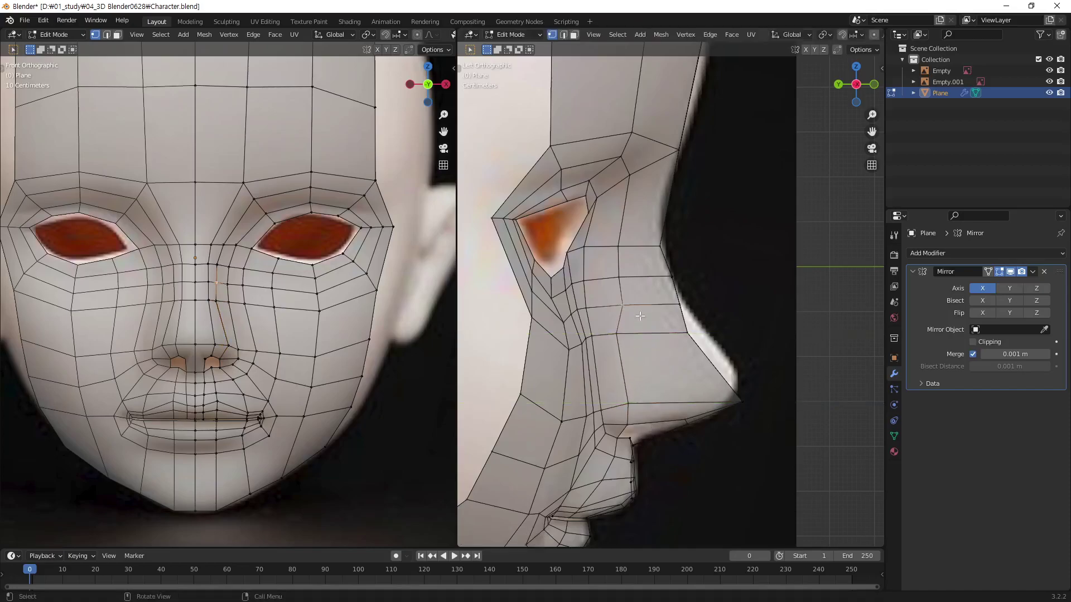
key("g")
key("y")
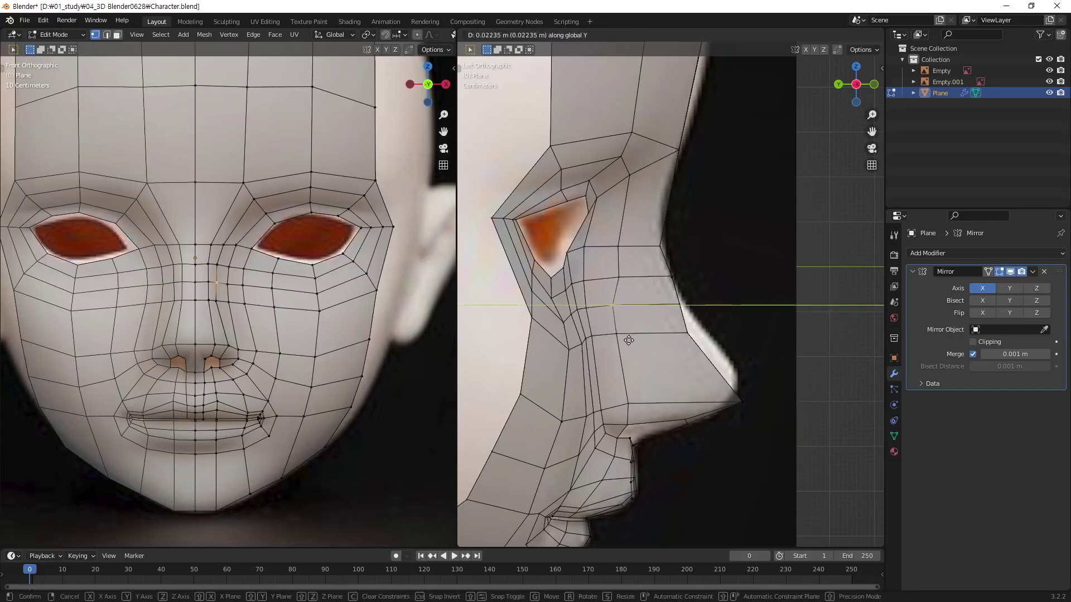
left_click(630, 339)
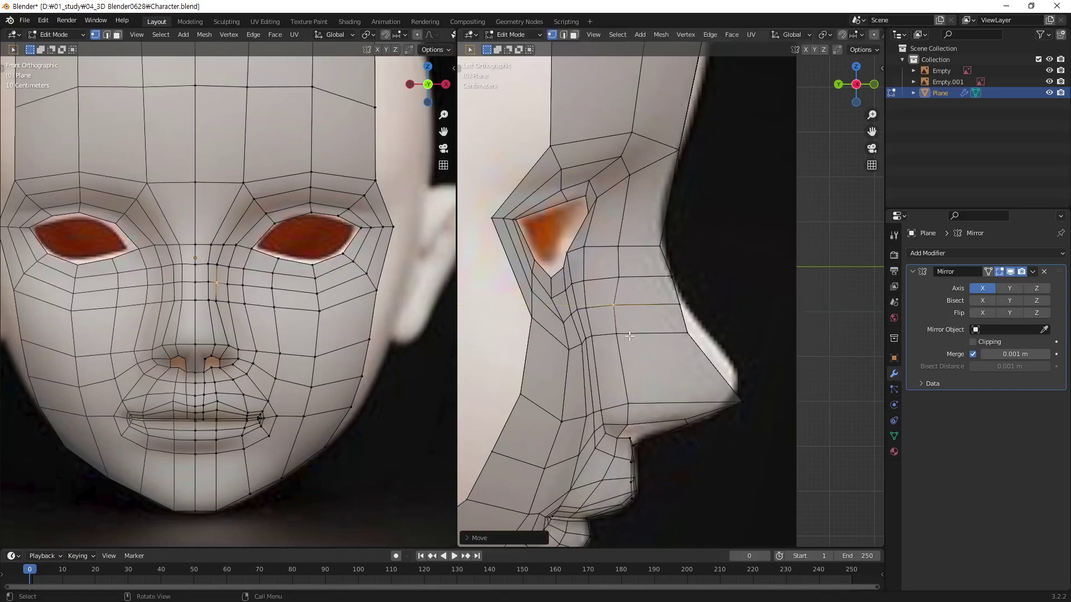
left_click(623, 278)
key("g")
key("y")
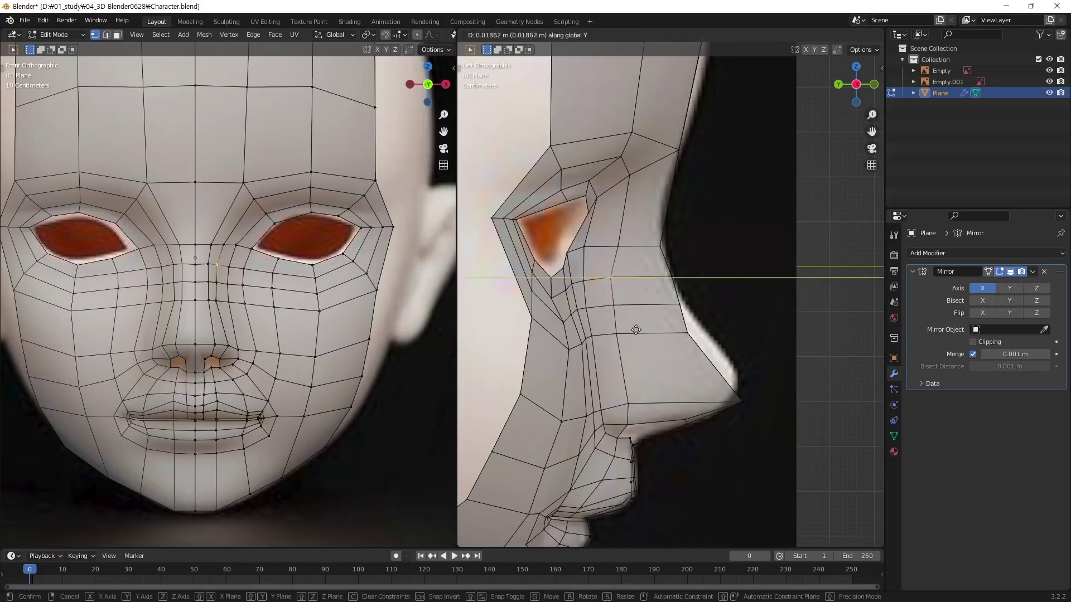
left_click(641, 327)
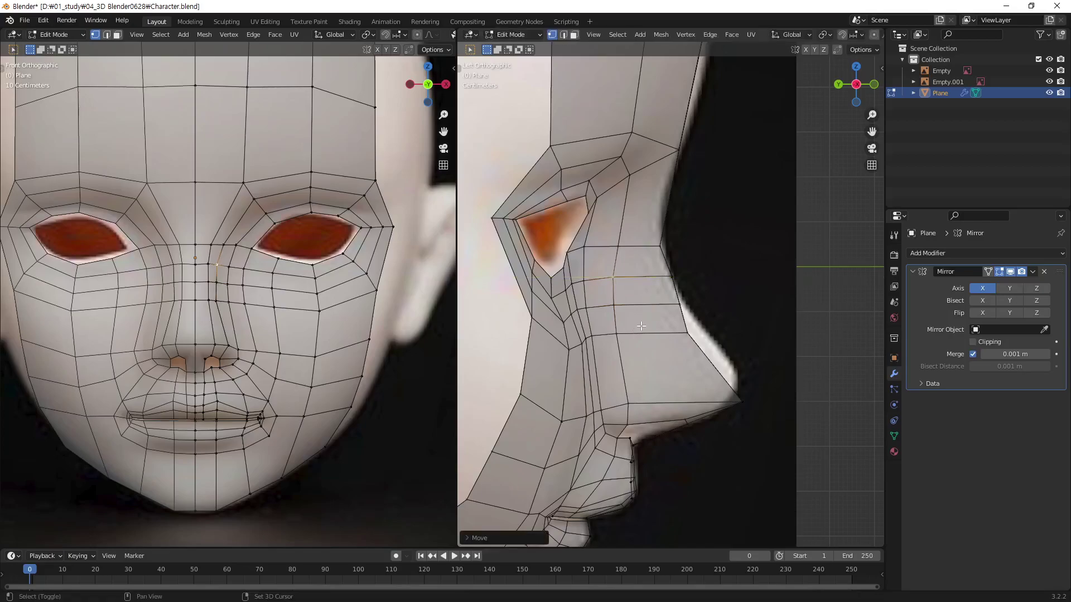
left_click(624, 247)
key("g")
key("y")
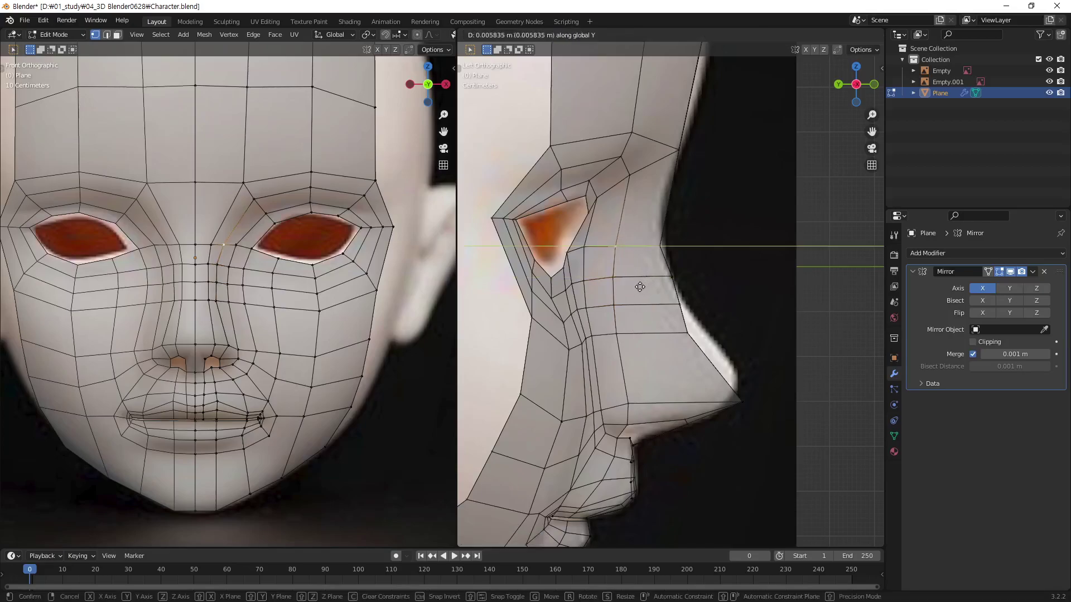
left_click(634, 289)
Push the bridge and lower nose silhouette vertices forward along Y to the profile.
middle_click_drag(705, 354, 649, 361, "shift")
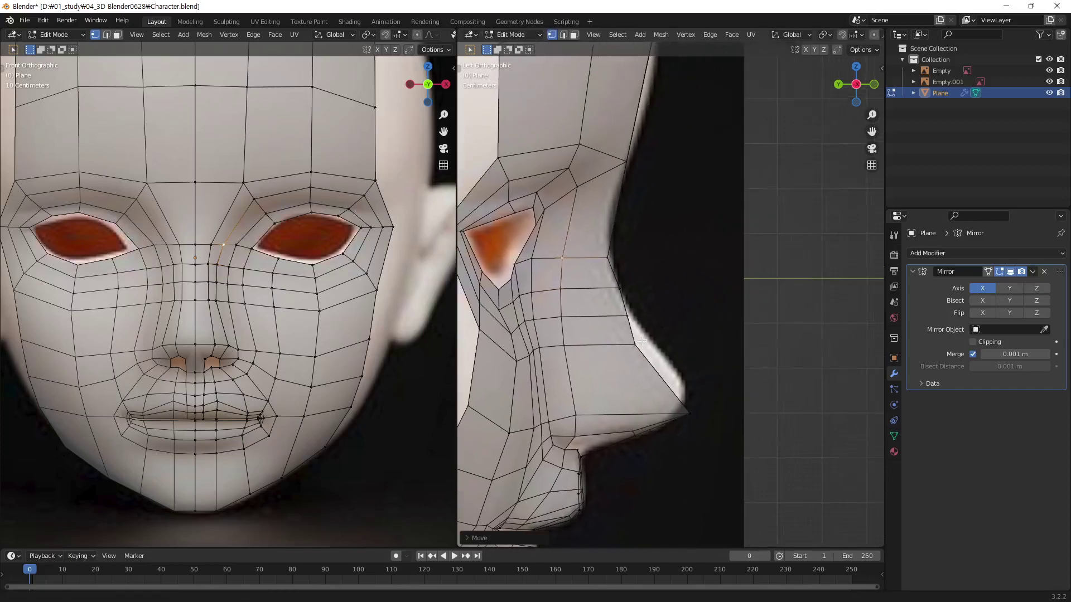
left_click(616, 282)
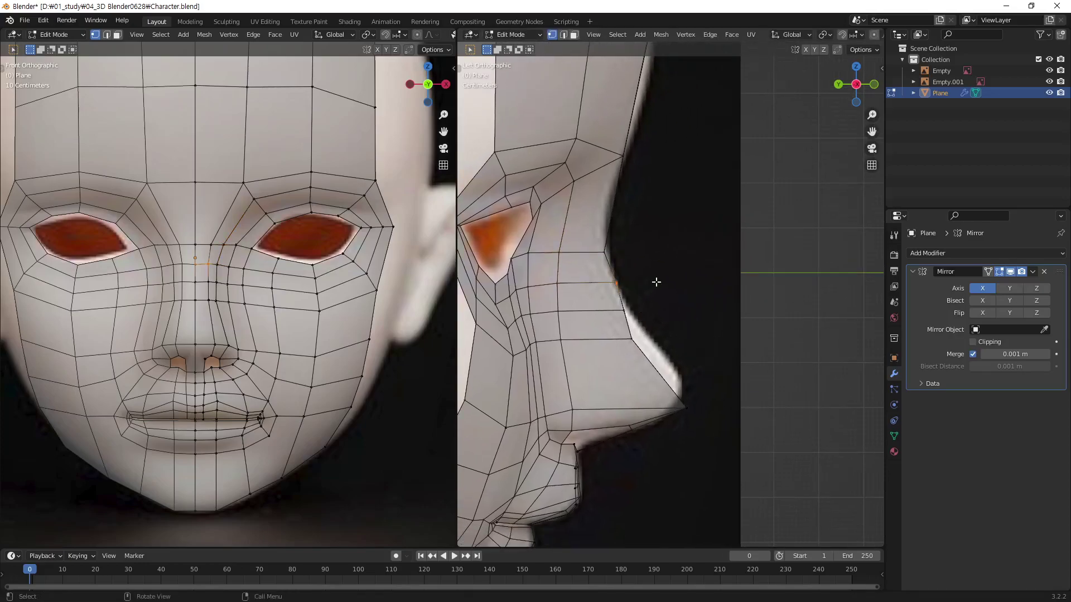
key("g")
key("y")
left_click(645, 286)
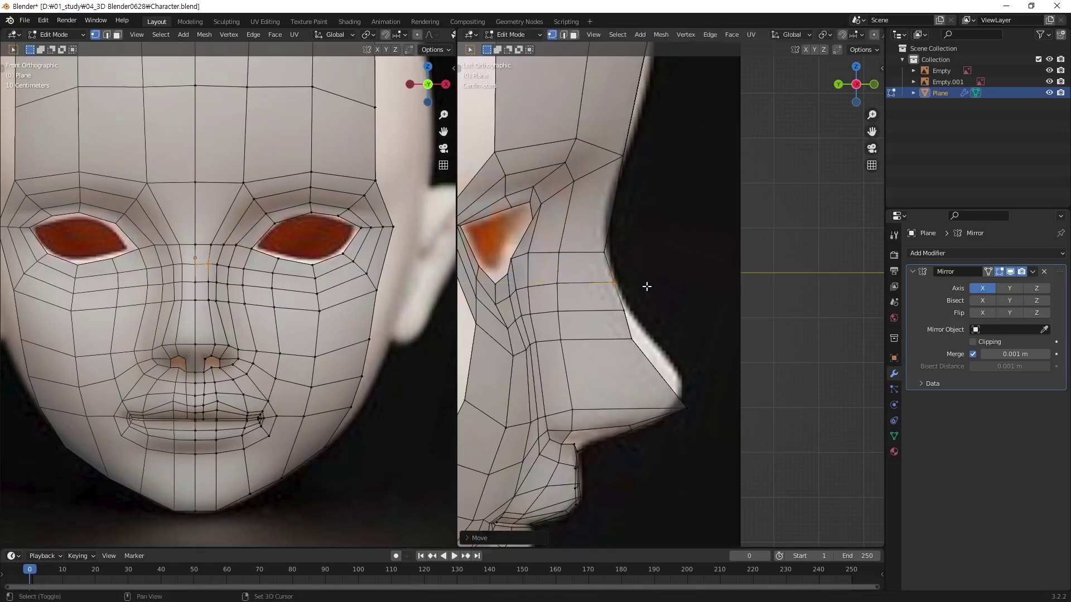
left_click(626, 310)
key("g")
key("y")
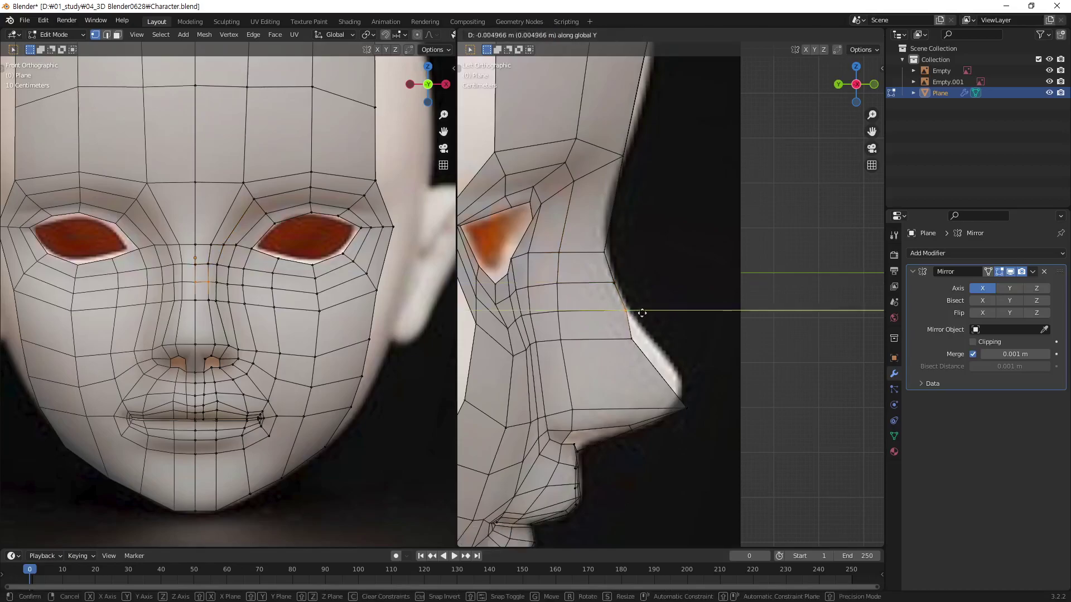
left_click(660, 306)
left_click(633, 338)
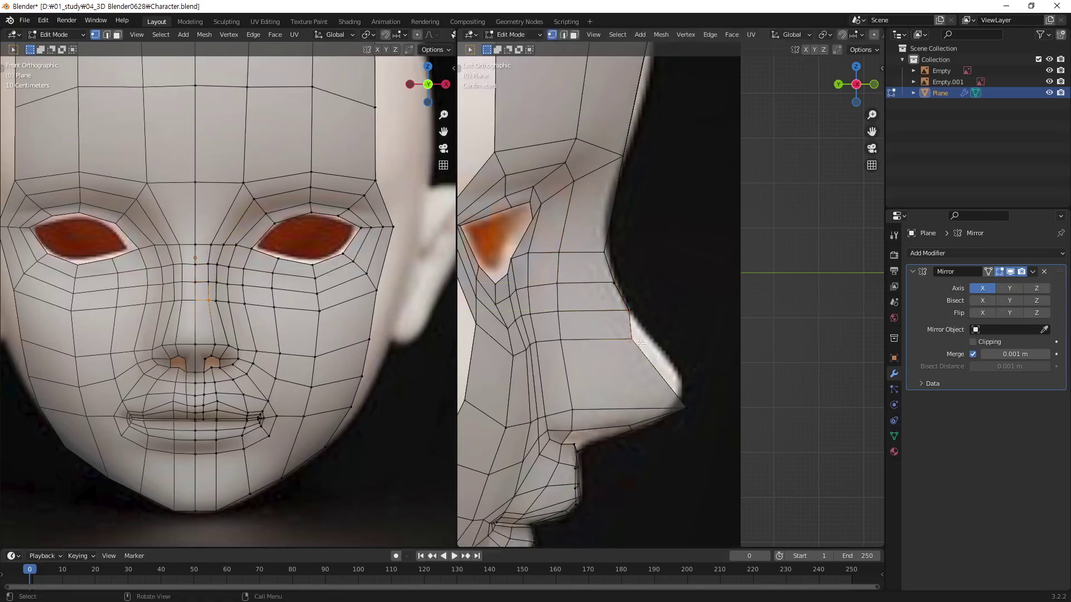
key("g")
key("y")
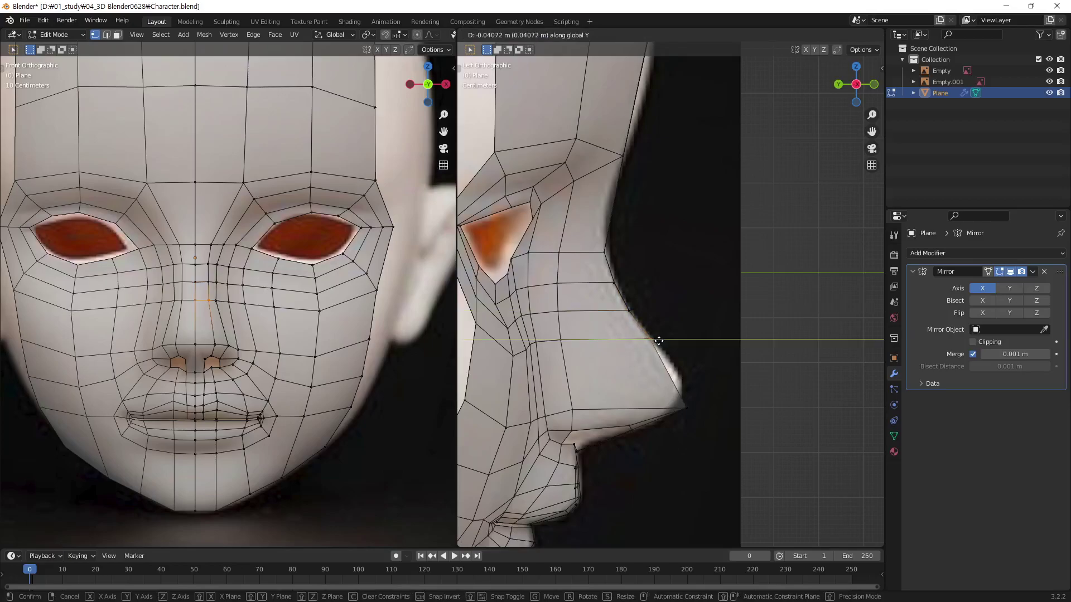
left_click(659, 341)
Move the last bridge silhouette vertex along Y, then orbit to an angled view of the face.
left_click(600, 265)
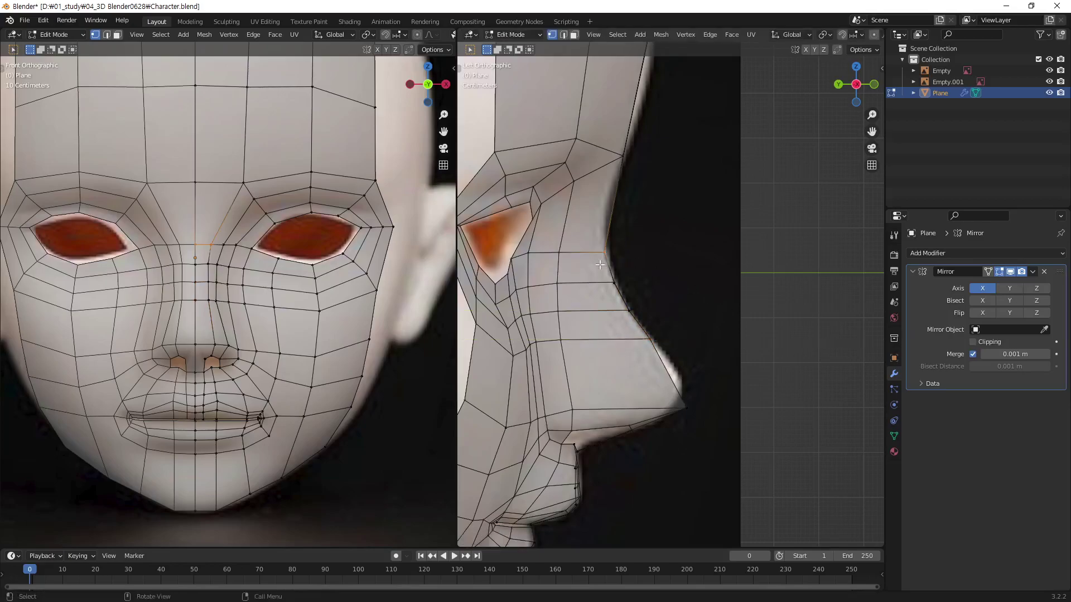
key("g")
key("y")
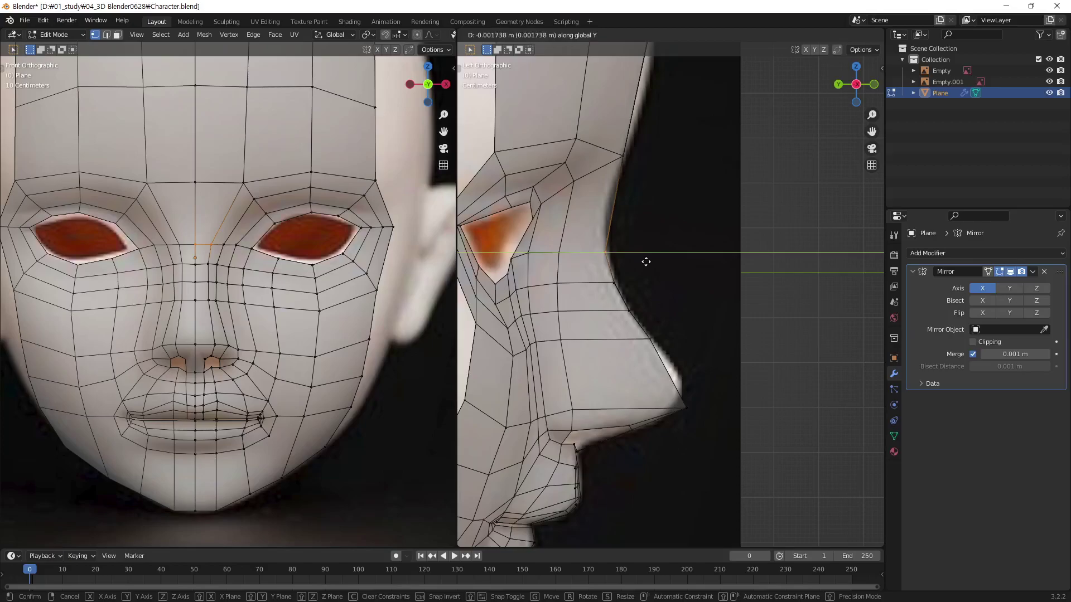
left_click(646, 261)
middle_click_drag(734, 332, 732, 279, "shift")
mouse_move(274, 309)
middle_mouse_down()
mouse_move(293, 253)
mouse_move(364, 371)
mouse_move(375, 346)
mouse_move(335, 388)
mouse_move(342, 258)
mouse_move(329, 214)
mouse_move(329, 280)
mouse_move(311, 340)
mouse_move(279, 288)
mouse_move(227, 306)
mouse_move(283, 323)
mouse_move(275, 359)
mouse_move(306, 320)
mouse_move(239, 326)
mouse_move(299, 315)
mouse_move(319, 178)
middle_mouse_up()
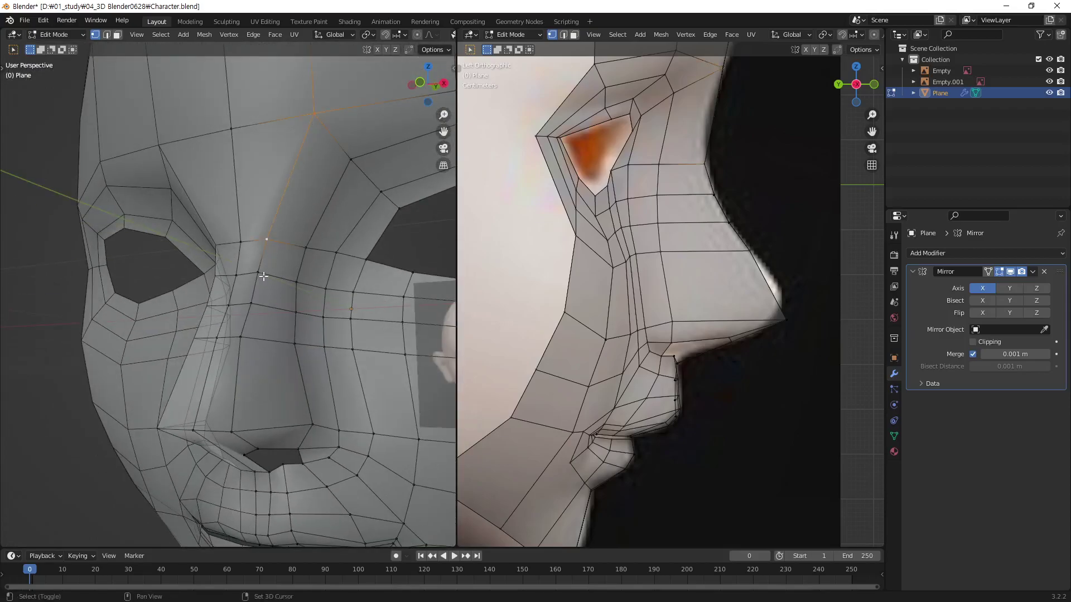
Slide two nose-bridge vertices along Y while orbiting around the nose.
mouse_move(233, 439)
middle_mouse_down()
mouse_move(290, 279)
mouse_move(299, 268)
mouse_move(292, 290)
mouse_move(306, 296)
mouse_move(322, 267)
middle_mouse_up()
key("g")
key("y")
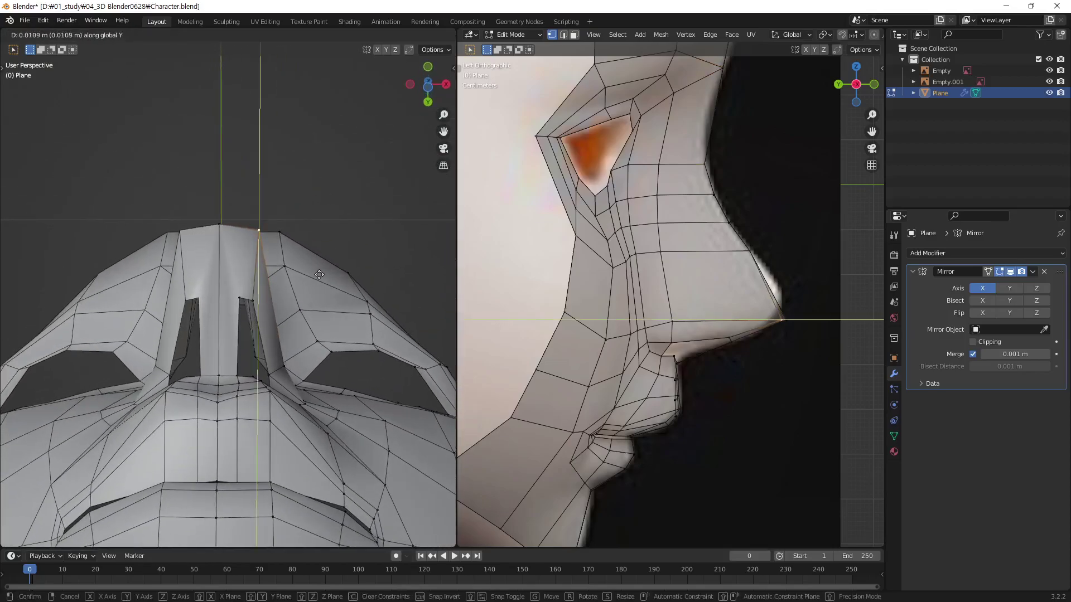
left_click(303, 329)
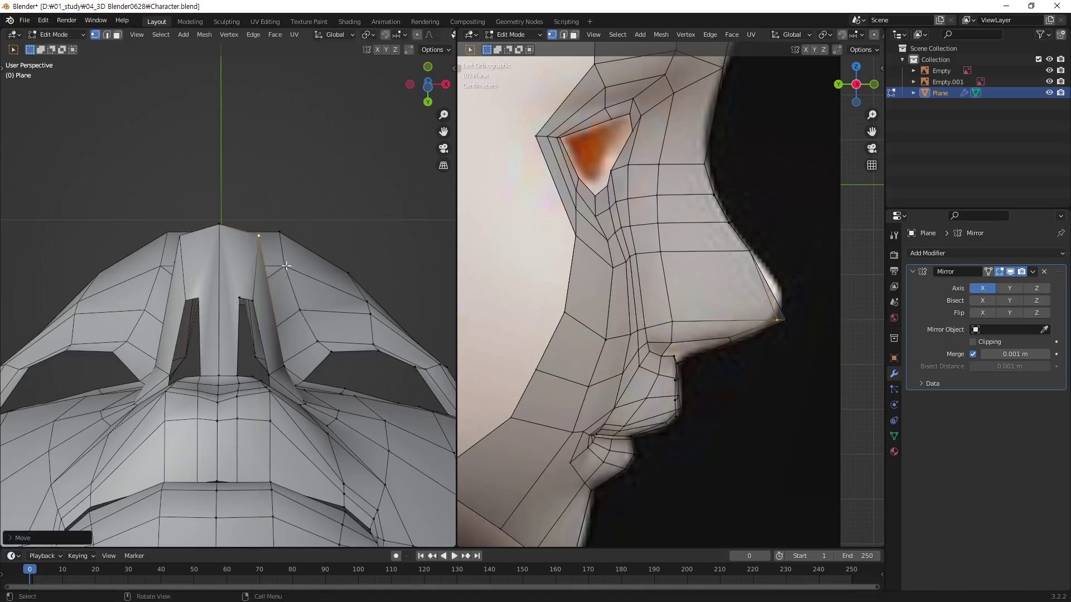
middle_click_drag(286, 266, 230, 379)
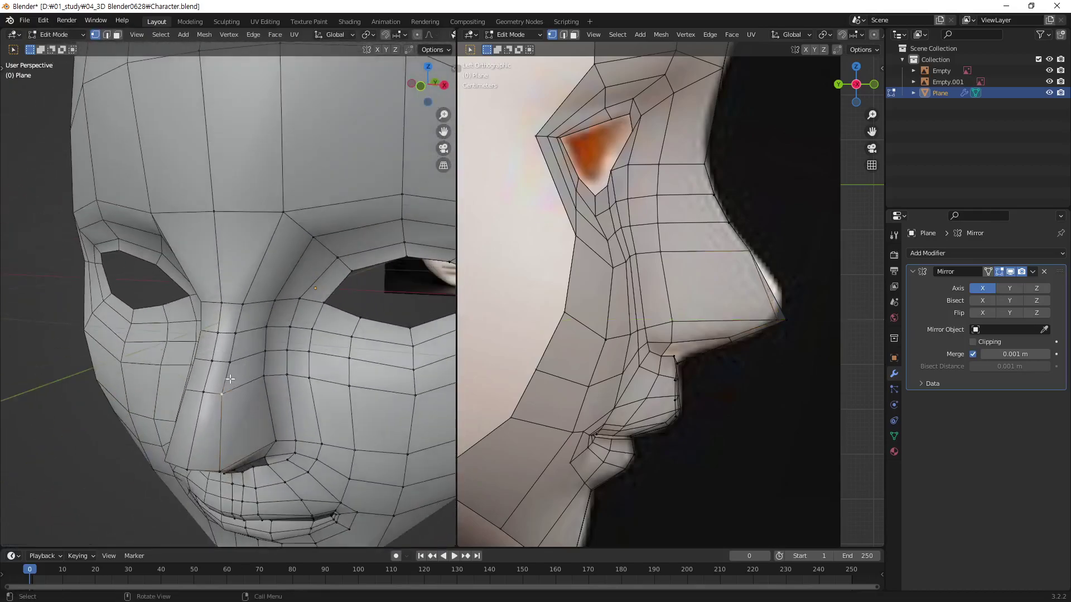
mouse_move(243, 311)
middle_mouse_down()
mouse_move(365, 274)
mouse_move(303, 347)
middle_mouse_up()
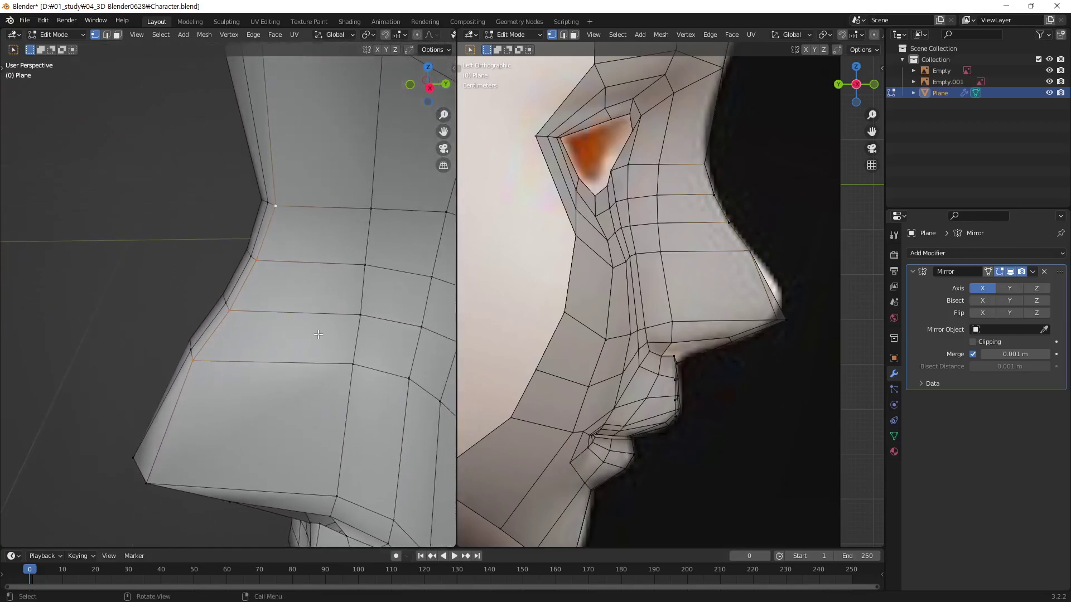
key("g")
key("y")
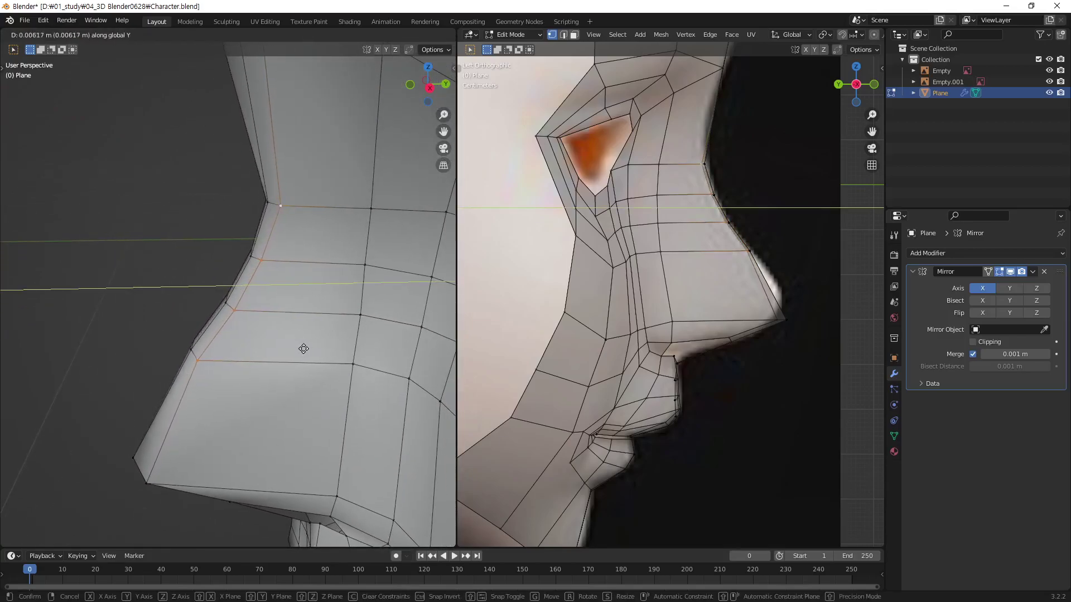
left_click(304, 350)
Slide the vertex beside the nose bridge, near the eye socket, along Y.
mouse_move(304, 349)
middle_mouse_down()
mouse_move(276, 302)
mouse_move(258, 311)
mouse_move(220, 426)
mouse_move(337, 171)
middle_mouse_up()
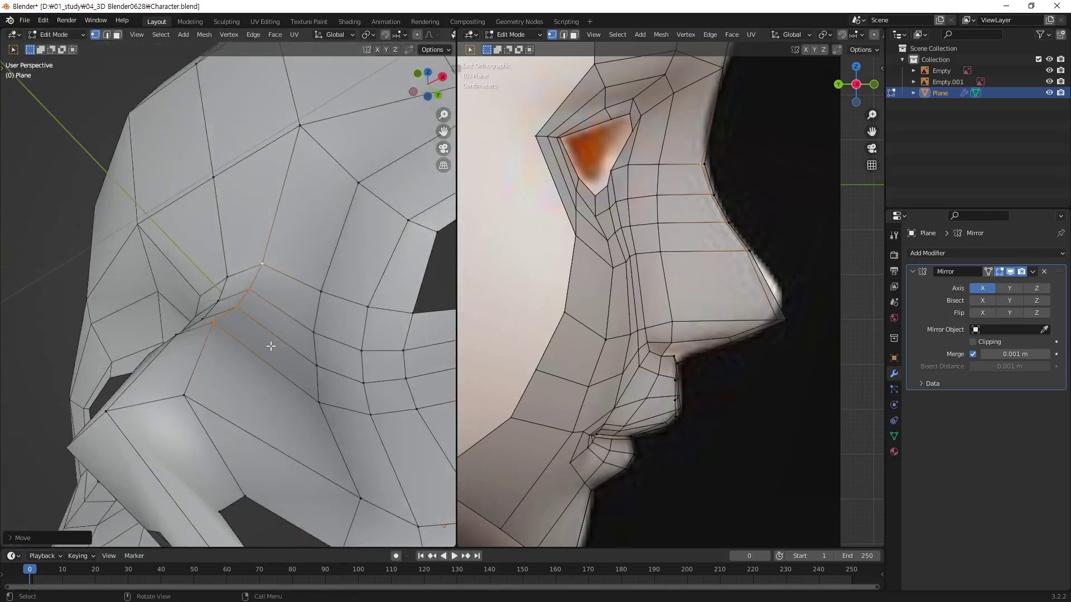
mouse_move(291, 282)
middle_mouse_down()
mouse_move(206, 283)
mouse_move(270, 343)
mouse_move(251, 334)
mouse_move(219, 354)
mouse_move(249, 411)
mouse_move(228, 366)
mouse_move(277, 356)
middle_mouse_up()
left_click(227, 366)
key("g")
key("y")
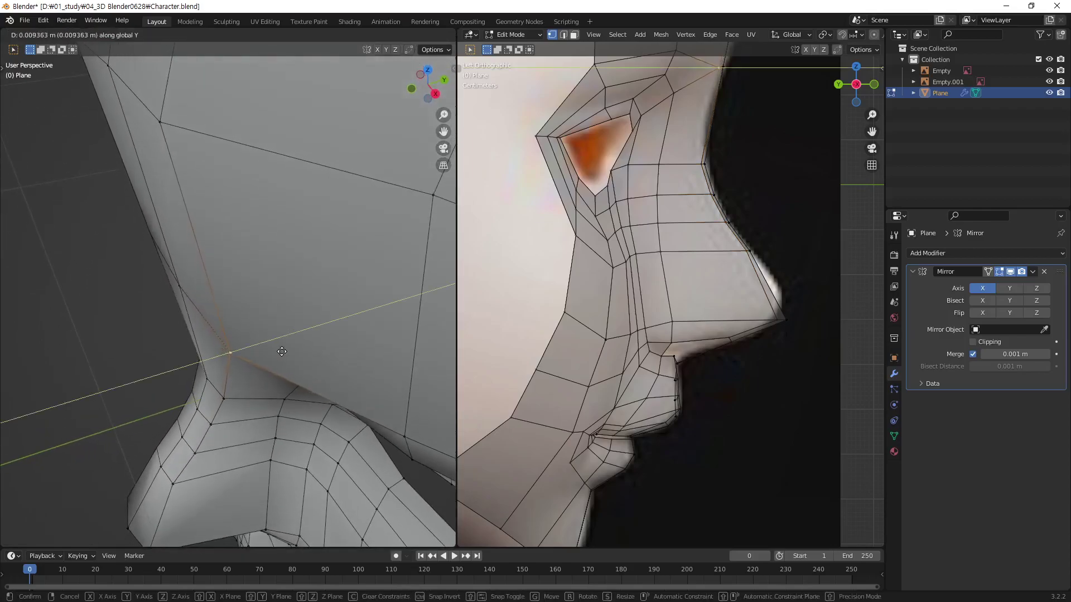
left_click(286, 348)
Move the top-of-head vertex along the Y axis.
mouse_move(287, 383)
middle_mouse_down()
mouse_move(256, 342)
mouse_move(270, 402)
mouse_move(291, 251)
mouse_move(370, 179)
mouse_move(294, 244)
mouse_move(253, 335)
mouse_move(378, 256)
mouse_move(301, 285)
middle_mouse_up()
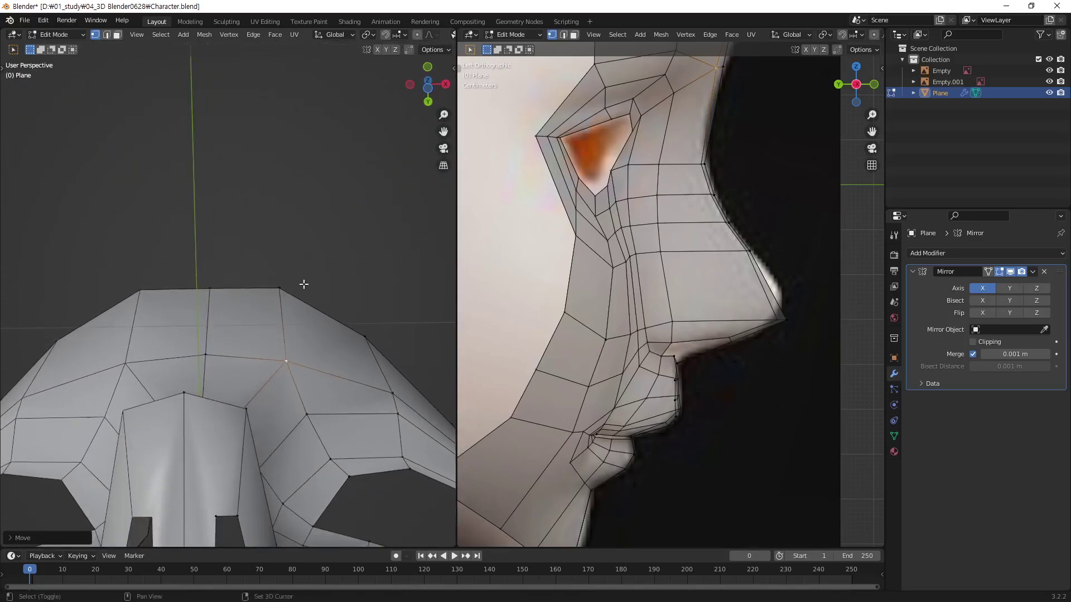
key("g")
key("y")
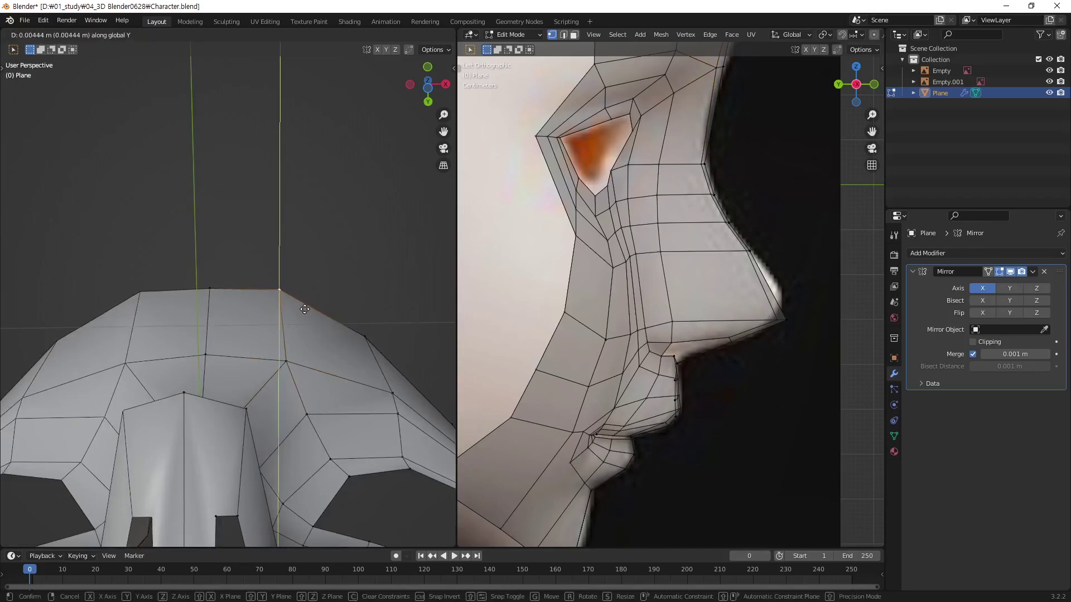
left_click(304, 314)
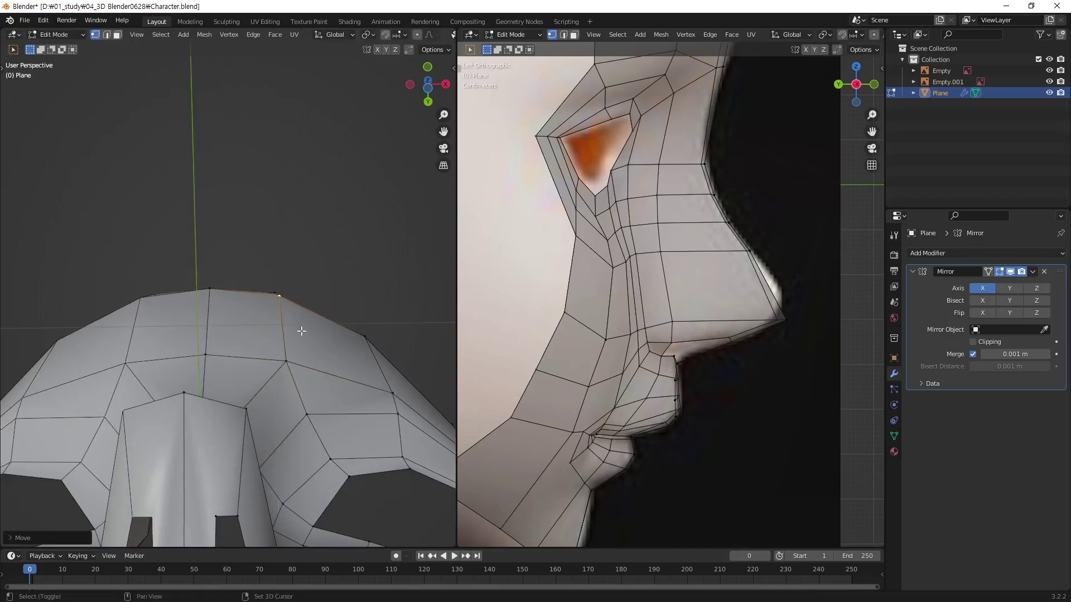
Shift the mask's lower-rim edge along Y, then move another rim vertex.
mouse_move(299, 328)
middle_mouse_down()
mouse_move(293, 350)
mouse_move(296, 254)
middle_mouse_up()
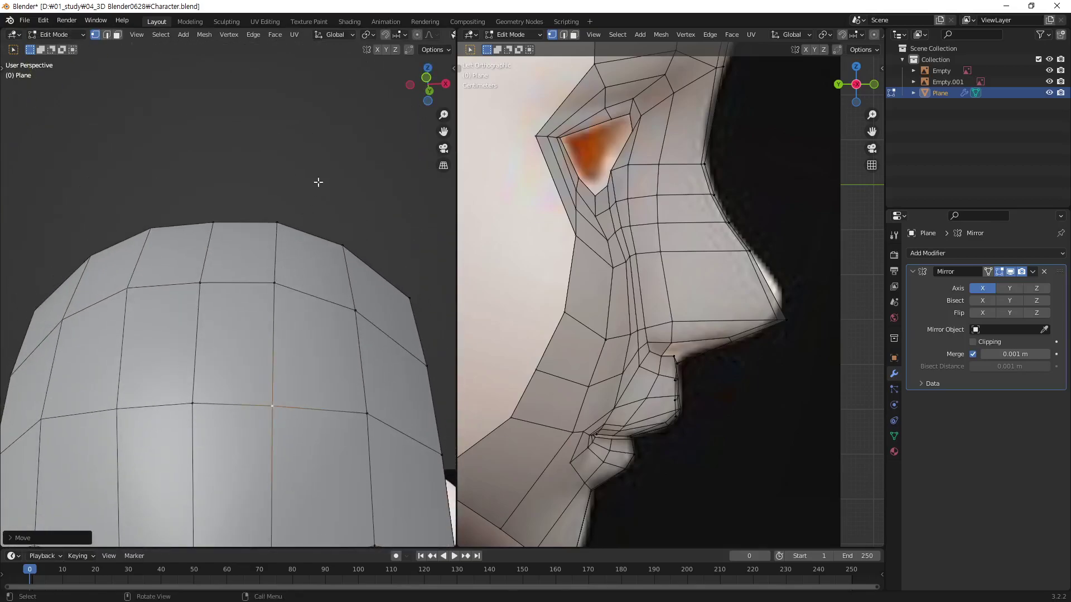
mouse_move(318, 182)
middle_mouse_down()
mouse_move(271, 288)
mouse_move(310, 321)
middle_mouse_up()
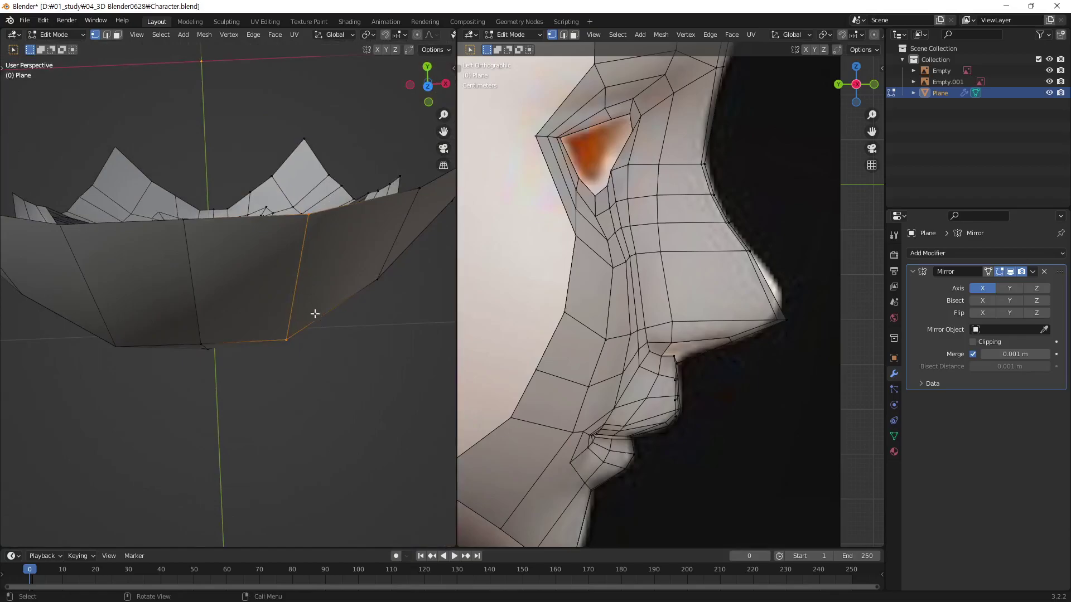
key("g")
key("y")
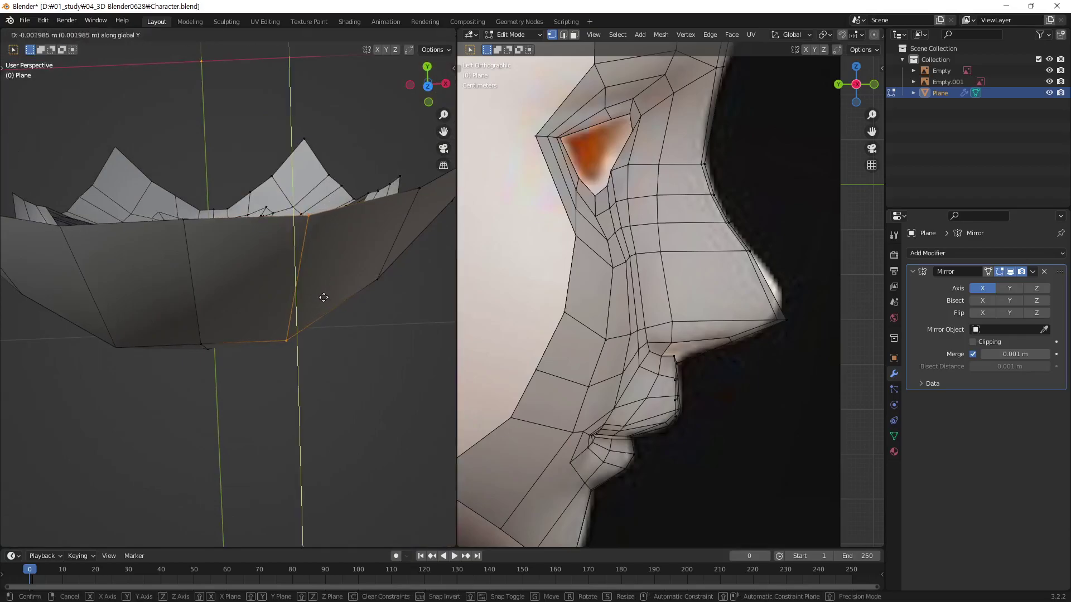
left_click(338, 209)
left_click(383, 413)
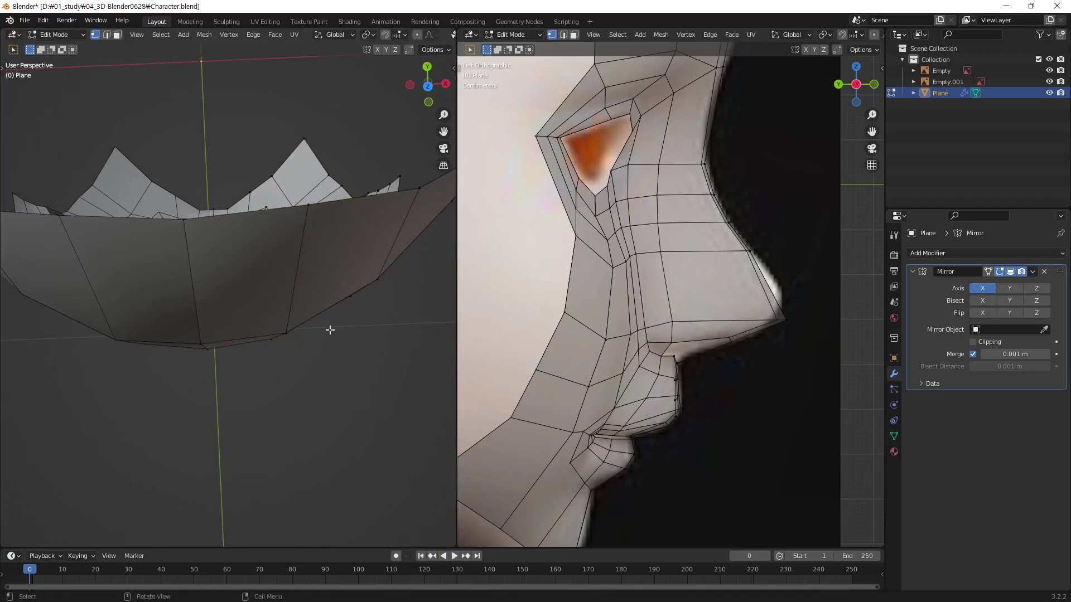
key("g")
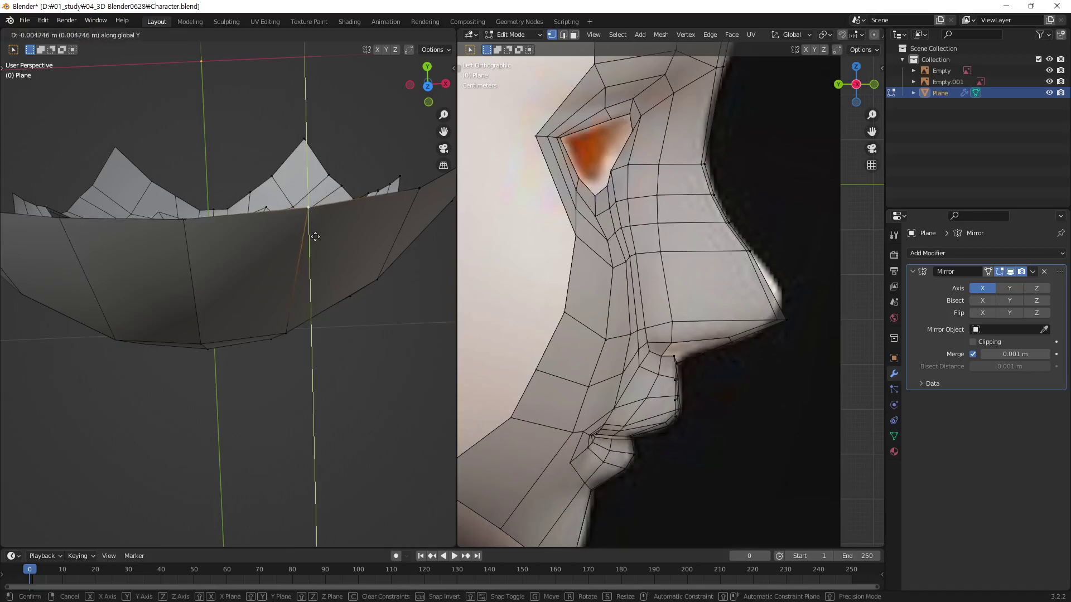
left_click(376, 393)
mouse_move(376, 393)
middle_mouse_down()
mouse_move(292, 304)
mouse_move(291, 174)
mouse_move(257, 403)
mouse_move(318, 262)
mouse_move(305, 251)
mouse_move(272, 291)
middle_mouse_up()
Zoom in under the nose and move the side upper-lip vertex along Y.
scroll(323, 250, "up", 4)
scroll(323, 250, "up", 3)
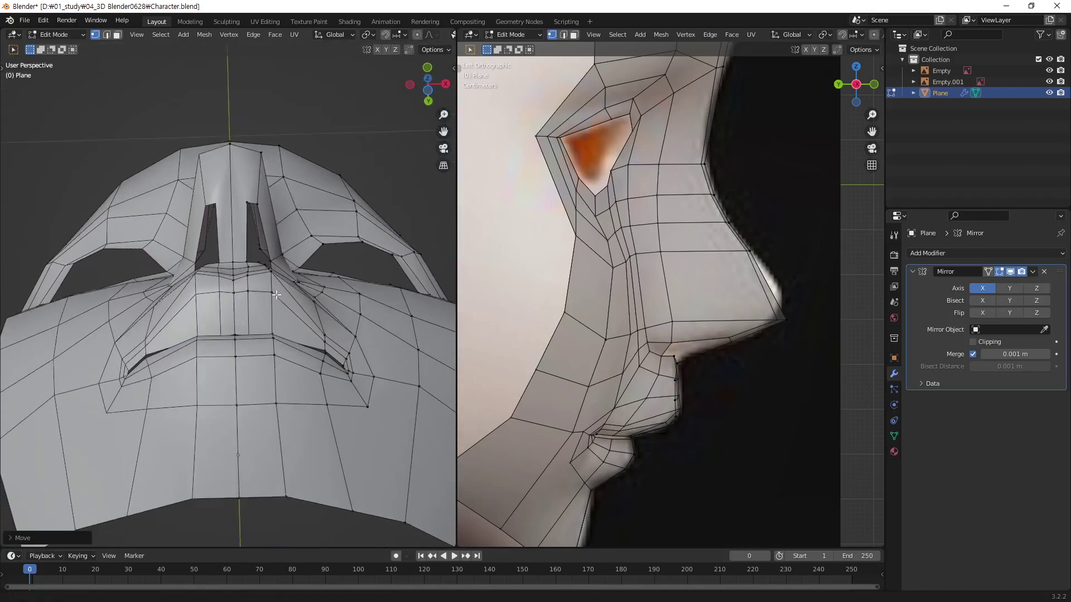
scroll(313, 262, "up", 2)
scroll(336, 243, "up", 3)
middle_click_drag(336, 243, 199, 329)
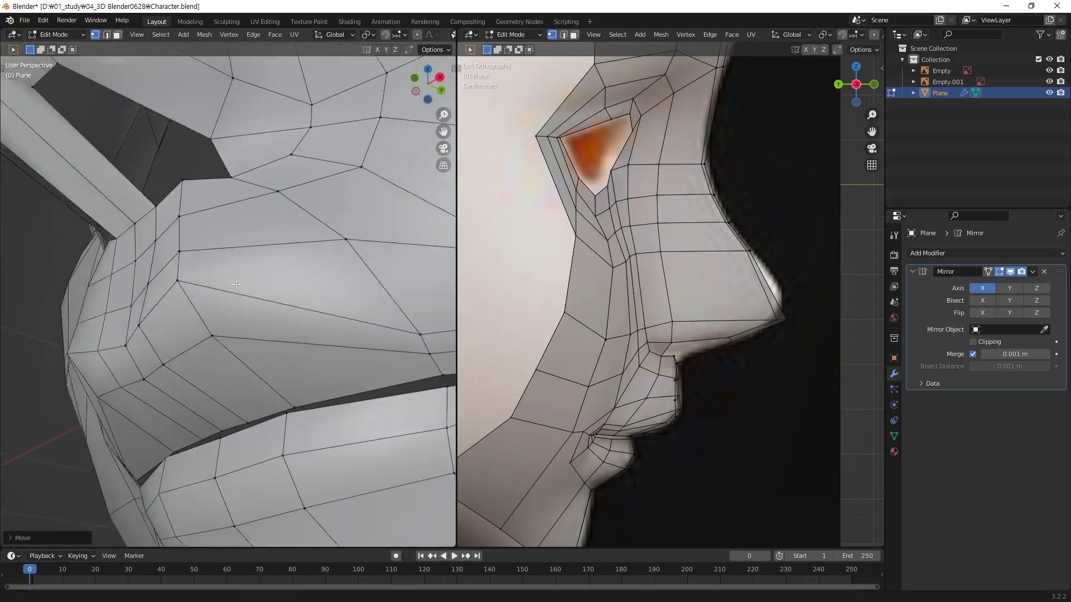
left_click(200, 328)
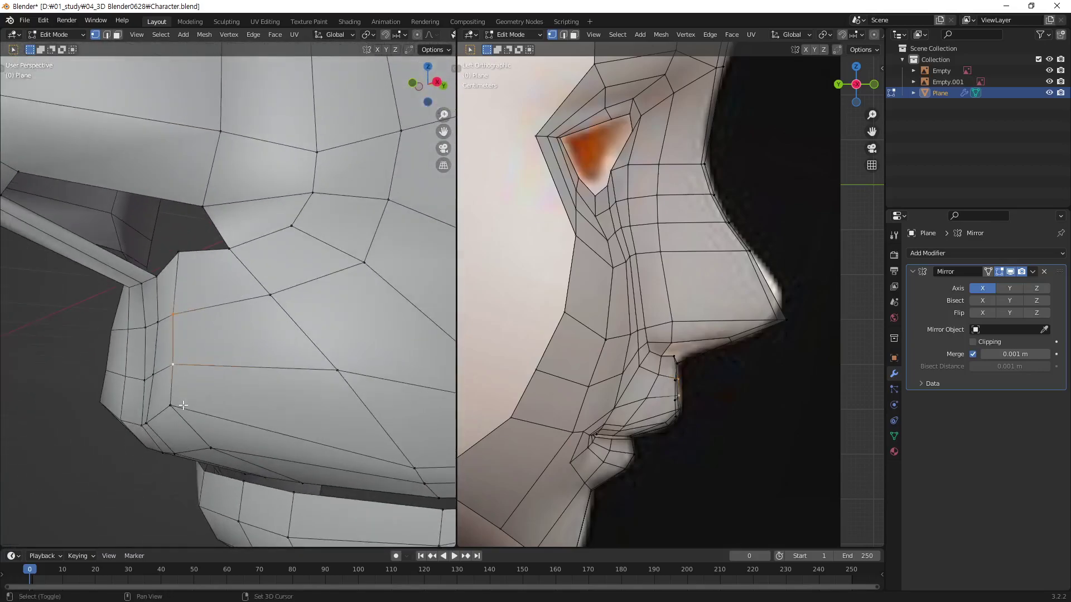
mouse_move(198, 402)
middle_mouse_down()
mouse_move(178, 330)
mouse_move(368, 241)
mouse_move(286, 292)
middle_mouse_up()
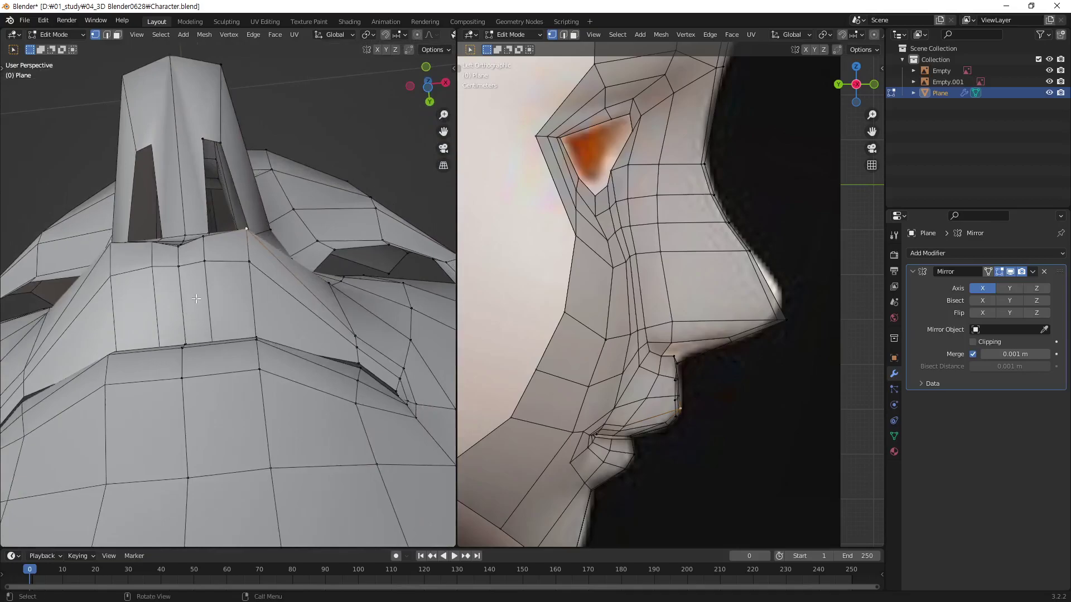
key("g")
key("y")
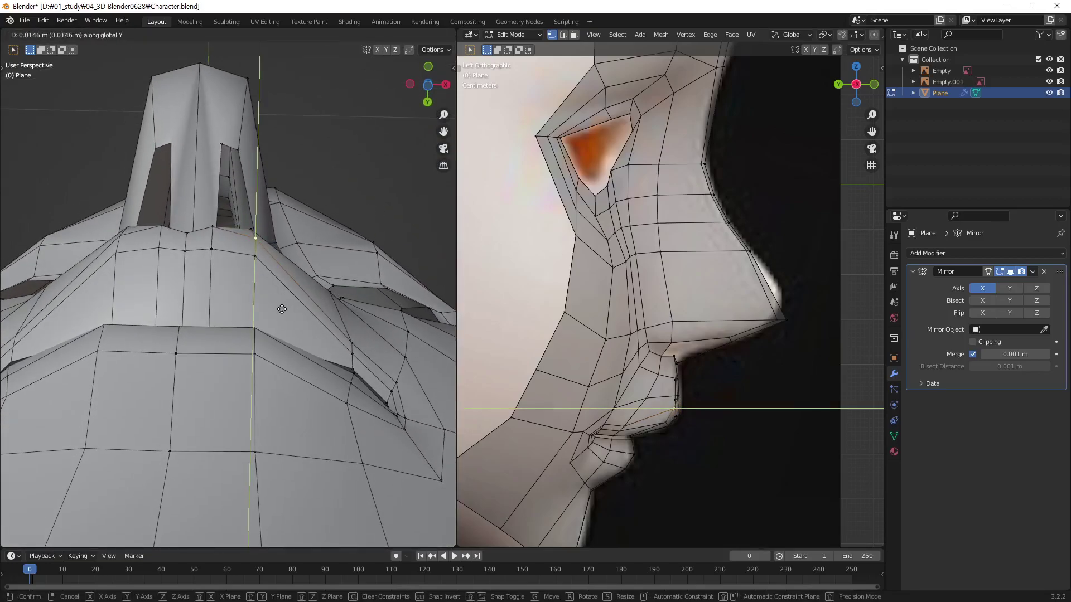
left_click(281, 309)
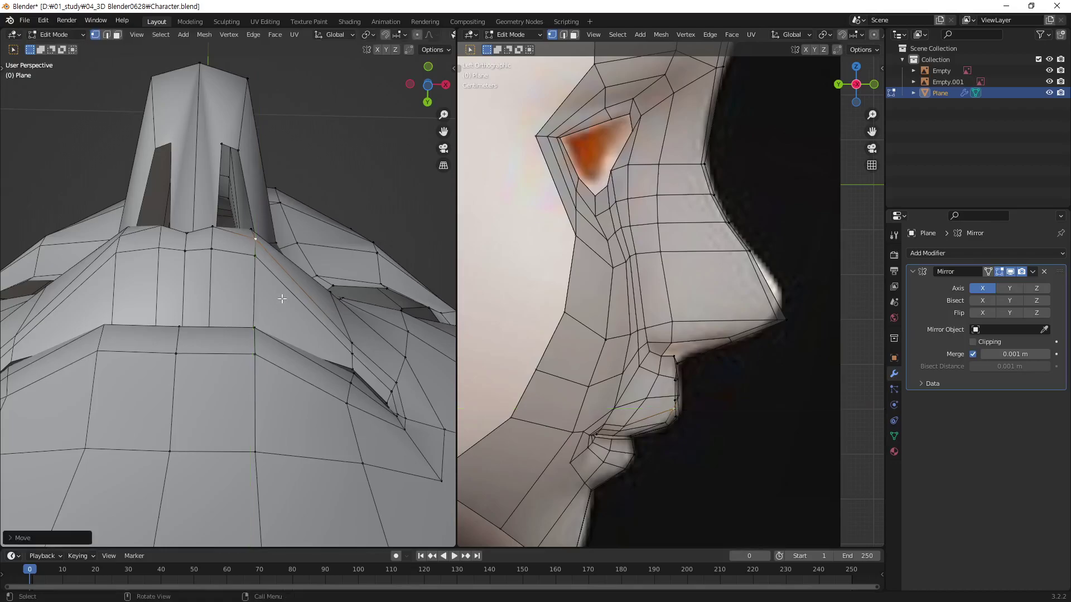
Push three vertices at the nostril base along Y.
mouse_move(282, 309)
middle_mouse_down()
mouse_move(249, 256)
mouse_move(274, 264)
middle_mouse_up()
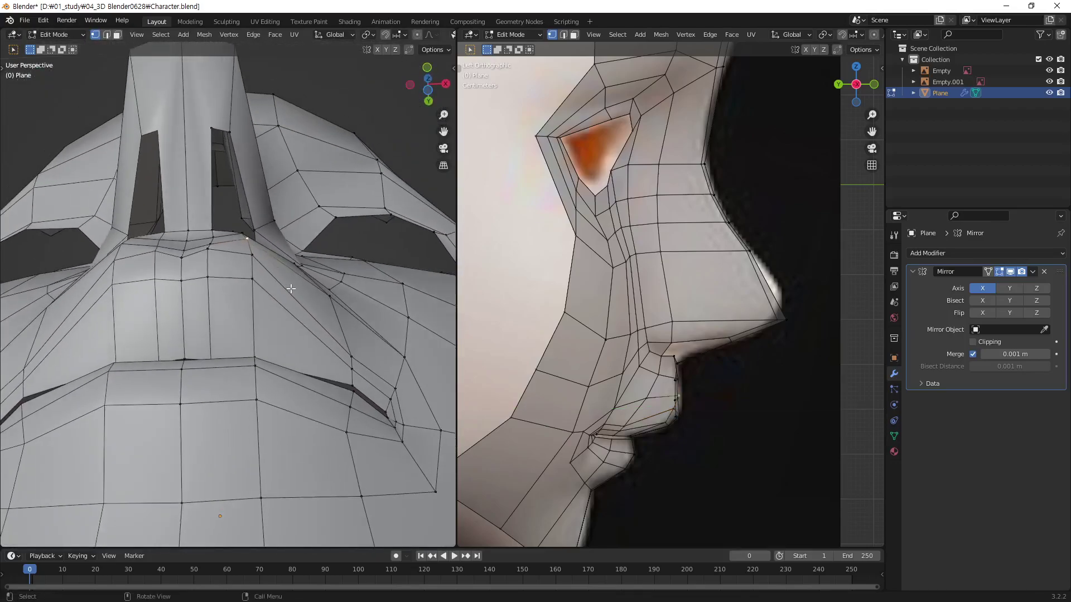
key("g")
key("y")
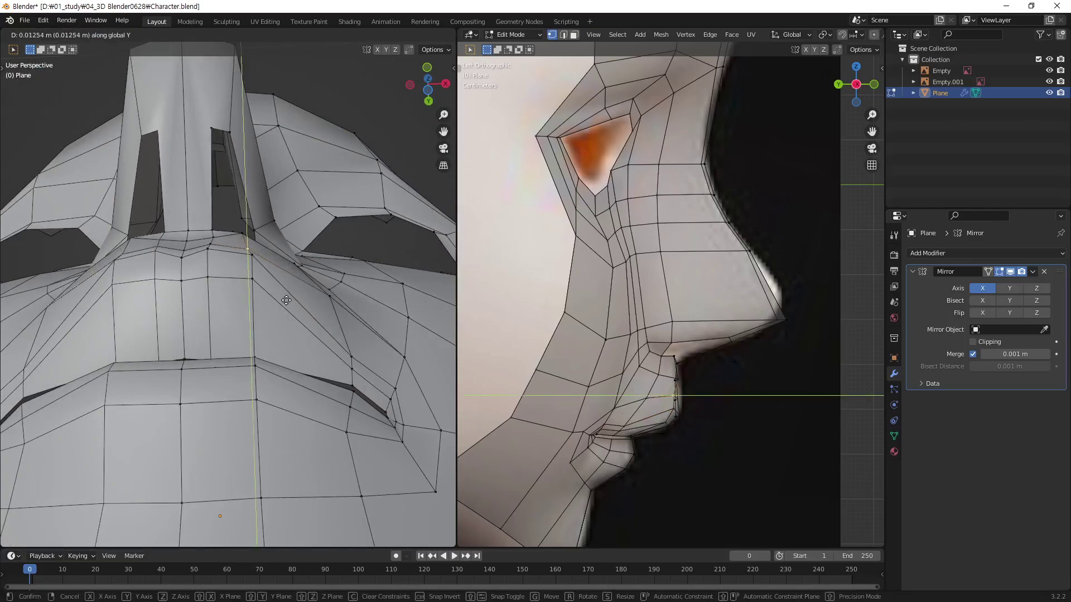
left_click(287, 300)
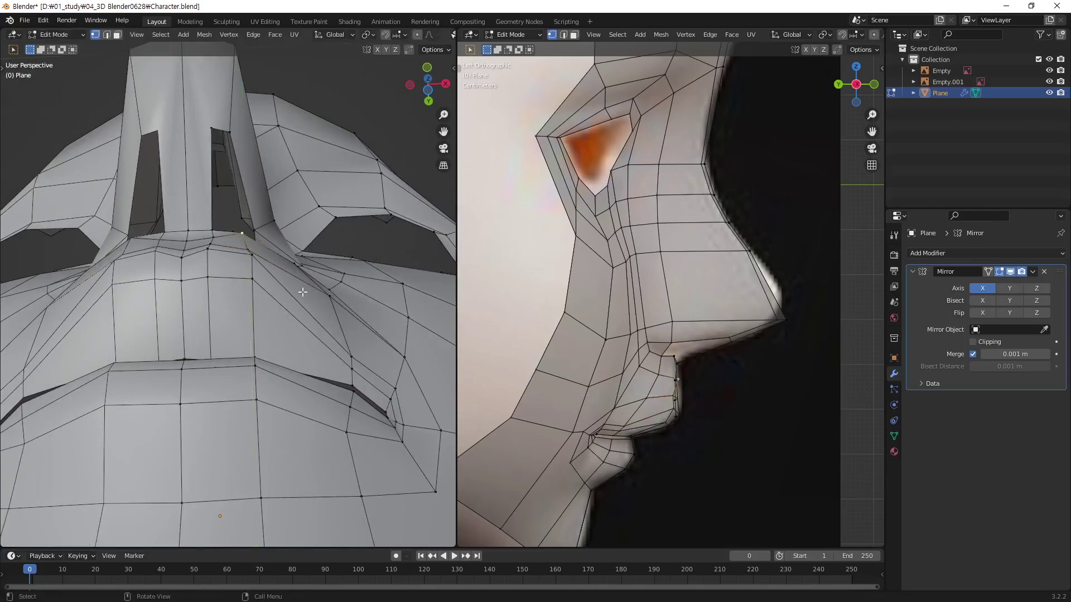
key("g")
key("y")
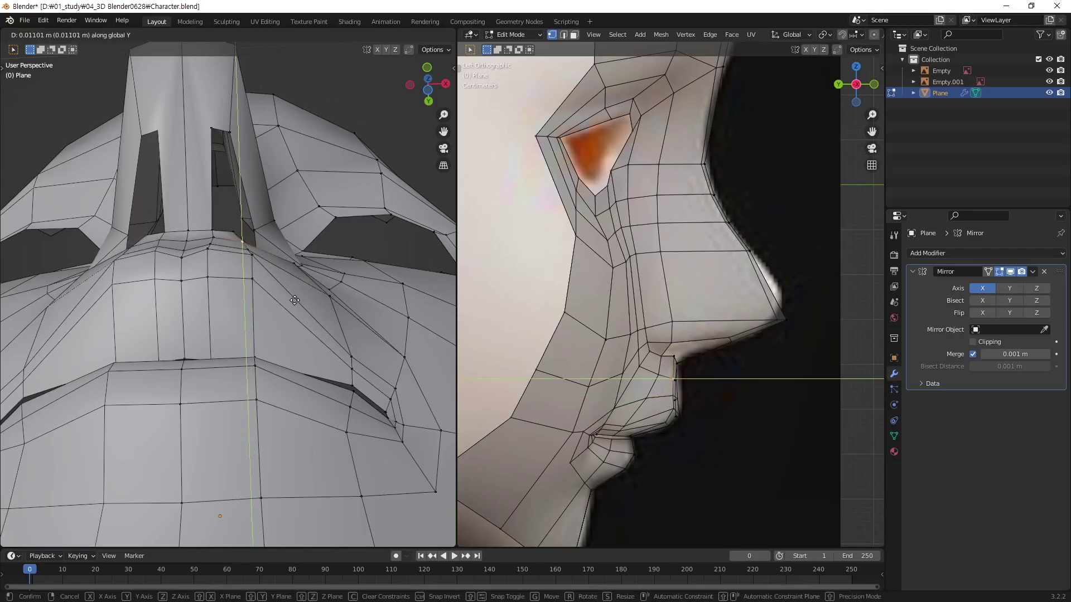
left_click(294, 301)
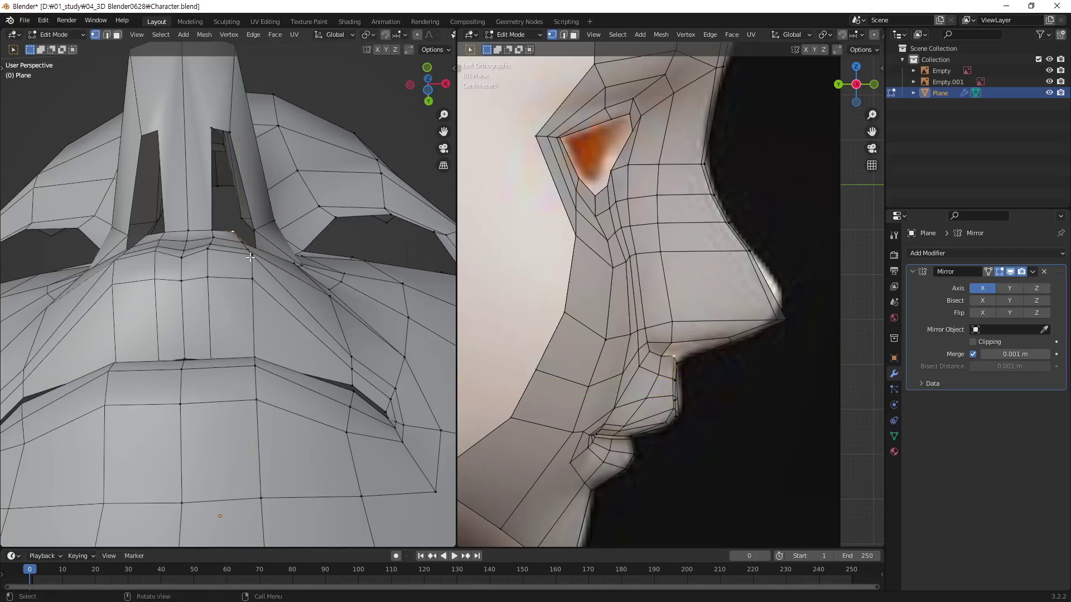
mouse_move(235, 234)
middle_mouse_down()
mouse_move(290, 260)
mouse_move(277, 272)
middle_mouse_up()
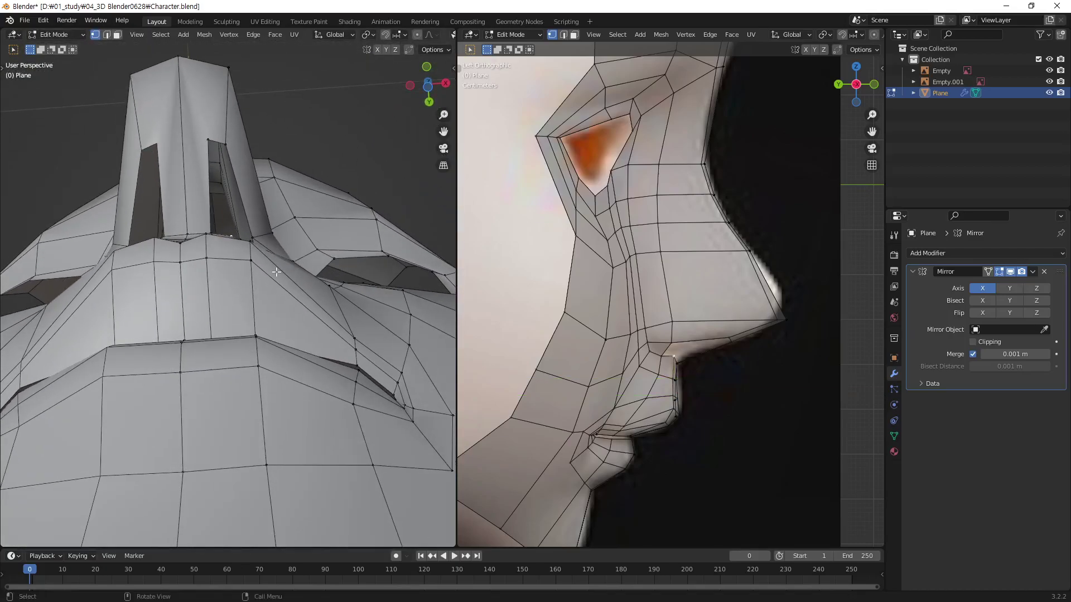
key("g")
key("y")
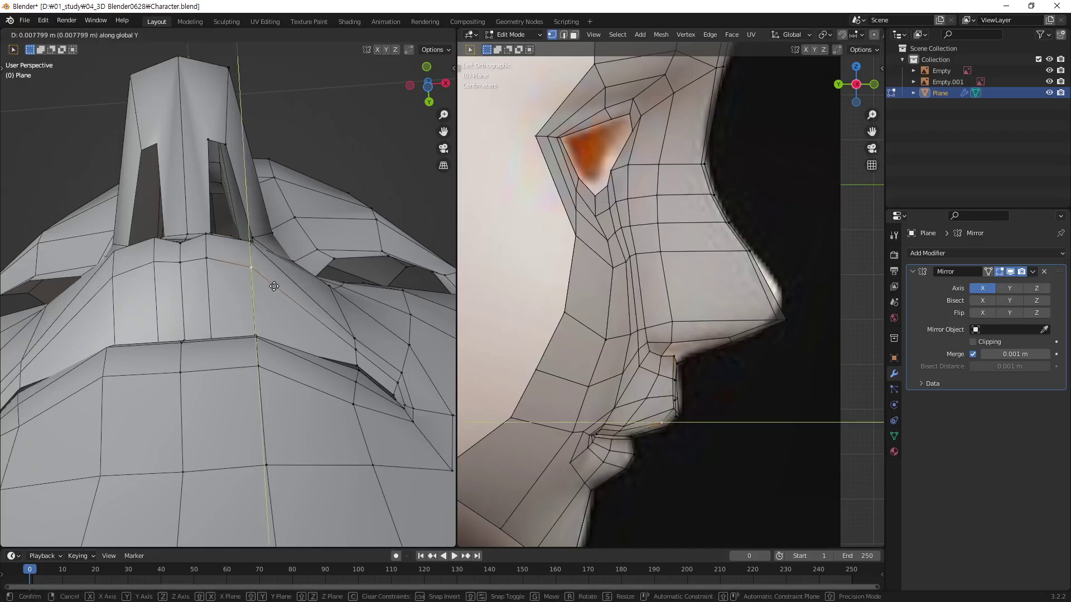
left_click(274, 287)
Move one more upper-lip vertex along Y to follow the side reference.
mouse_move(274, 288)
middle_mouse_down()
mouse_move(330, 331)
mouse_move(333, 214)
mouse_move(322, 199)
mouse_move(286, 260)
mouse_move(311, 210)
middle_mouse_up()
key("g")
key("y")
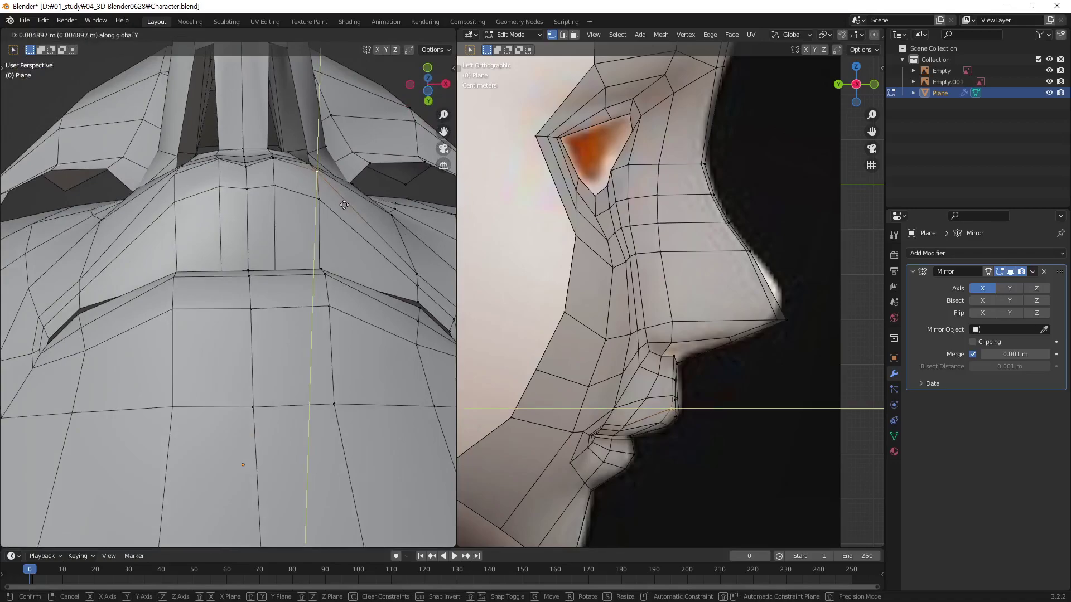
left_click(344, 205)
mouse_move(344, 205)
middle_mouse_down()
mouse_move(225, 310)
mouse_move(241, 301)
middle_mouse_up()
In the zoomed side view, slide two lip vertices along Y.
scroll(630, 430, "up", 1)
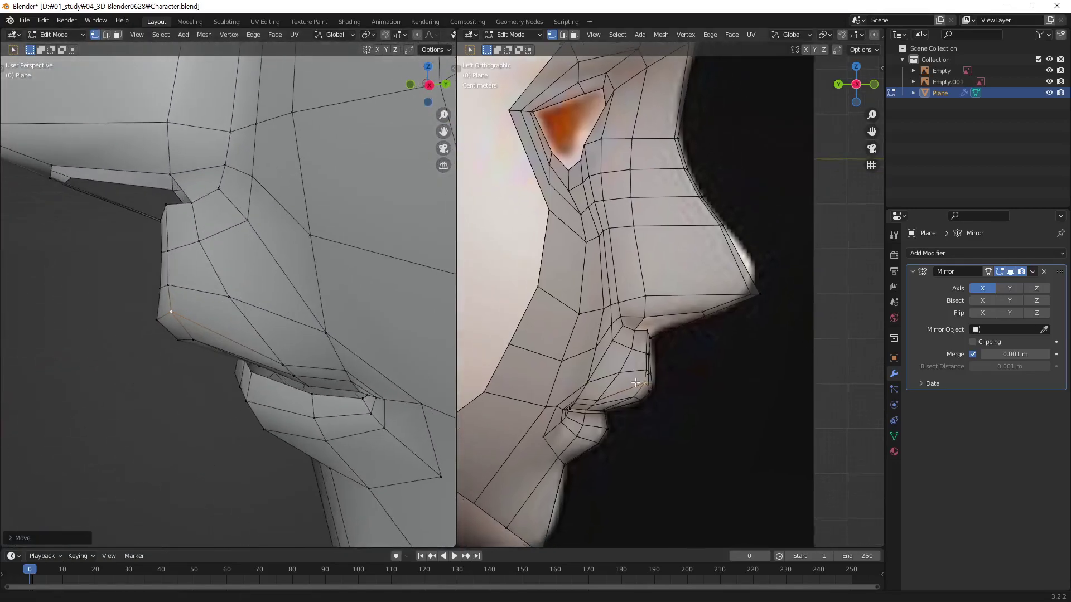
scroll(641, 391, "up", 2)
scroll(653, 346, "up", 1)
scroll(663, 316, "up", 1)
scroll(664, 316, "up", 1)
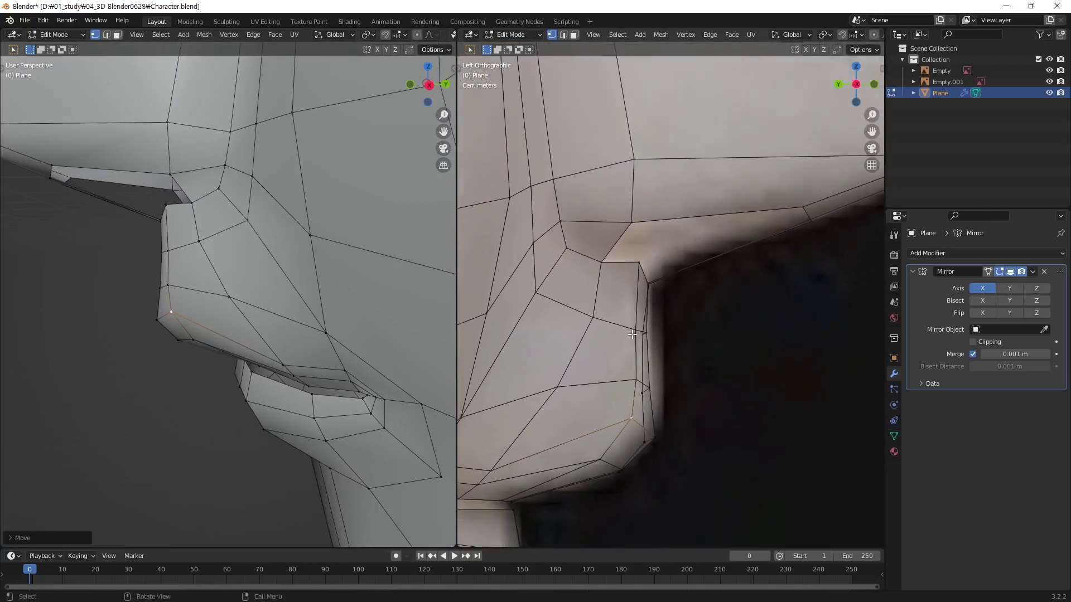
left_click(633, 333)
key("g")
key("y")
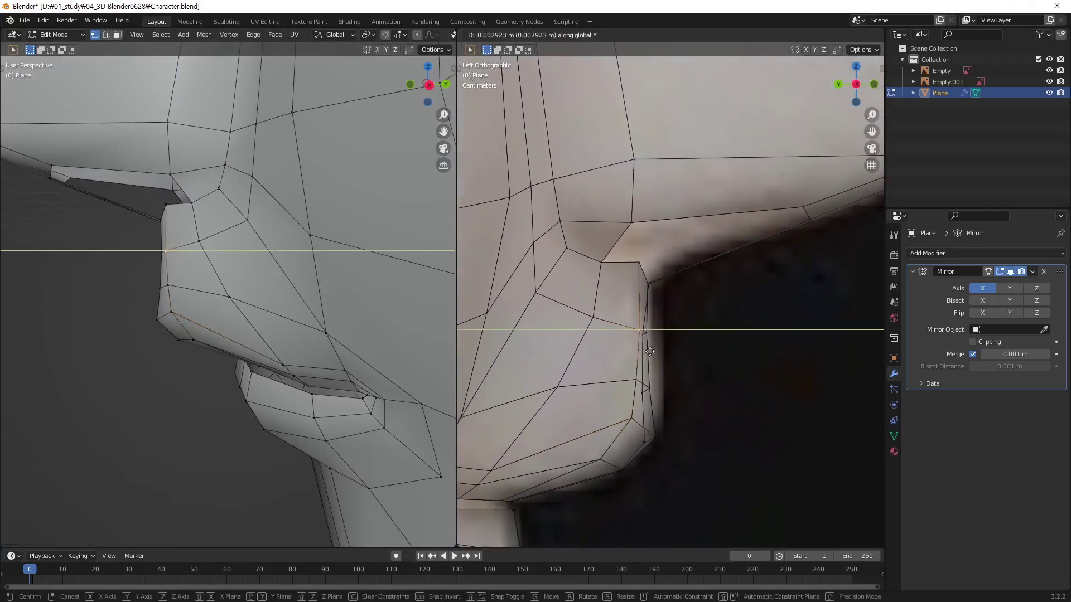
left_click(648, 352)
left_click(631, 384)
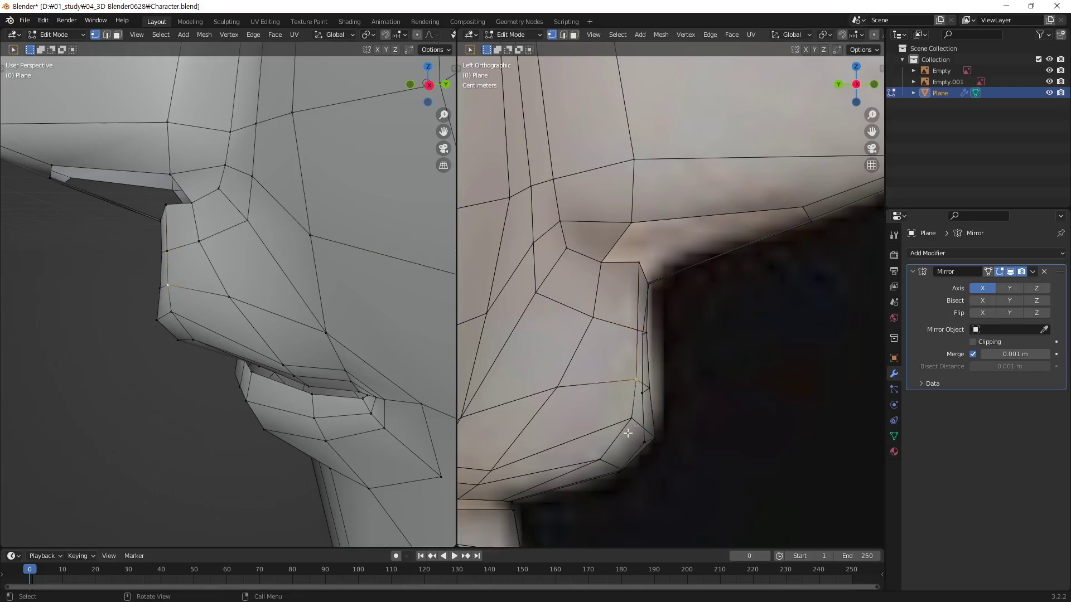
key("g")
key("y")
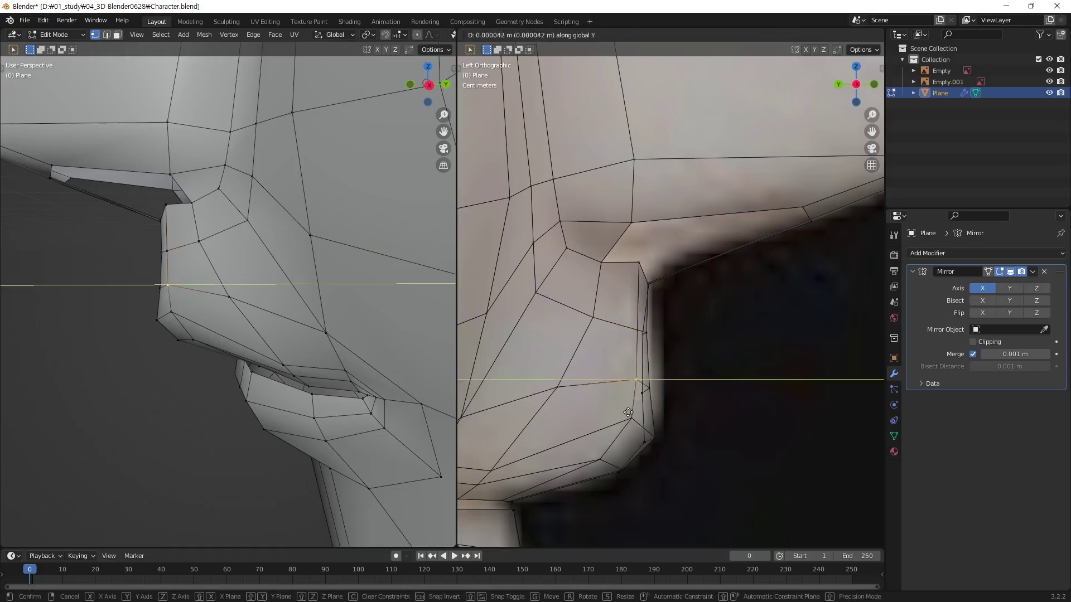
left_click(619, 421)
Viewing the lips from below, adjust two upper-lip vertices' depth along Y.
middle_click_drag(622, 464, 640, 375, "shift")
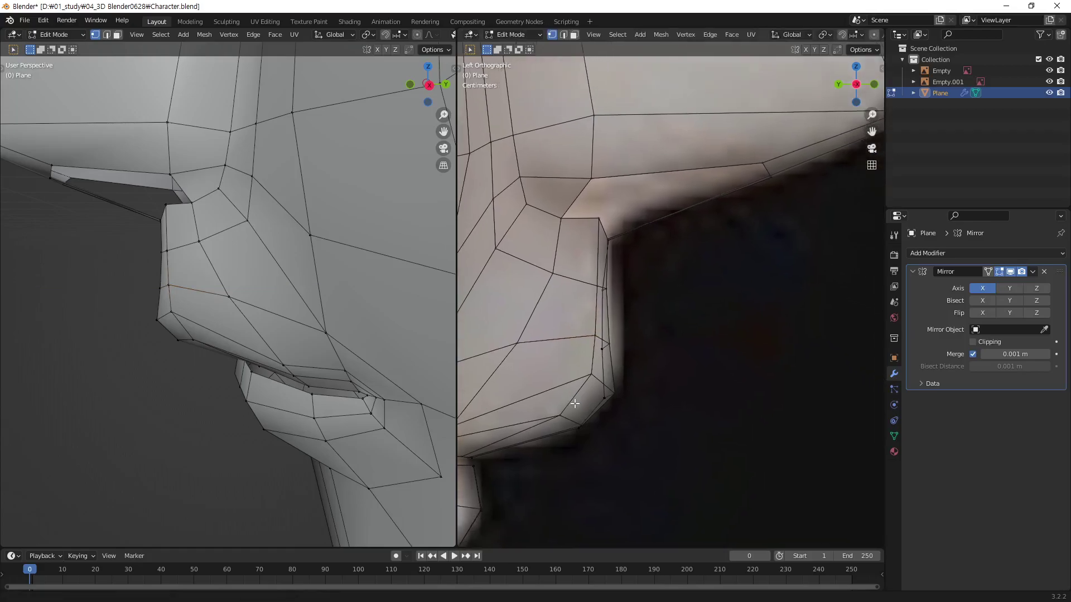
mouse_move(312, 290)
middle_mouse_down()
mouse_move(269, 299)
mouse_move(387, 292)
mouse_move(347, 291)
mouse_move(326, 338)
mouse_move(325, 312)
mouse_move(325, 349)
middle_mouse_up()
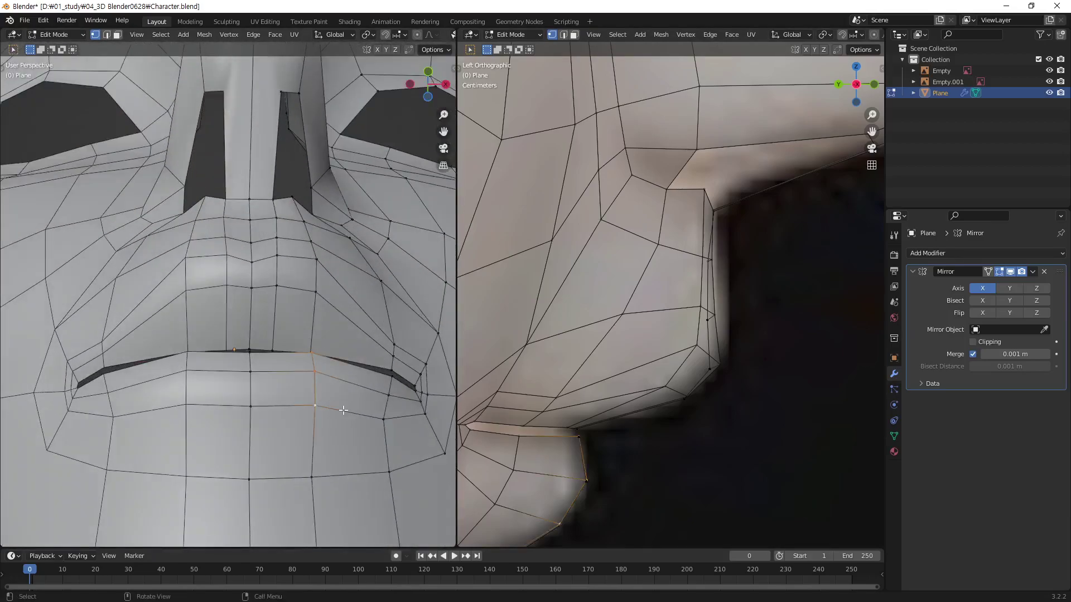
middle_click_drag(344, 410, 351, 315)
key("g")
key("y")
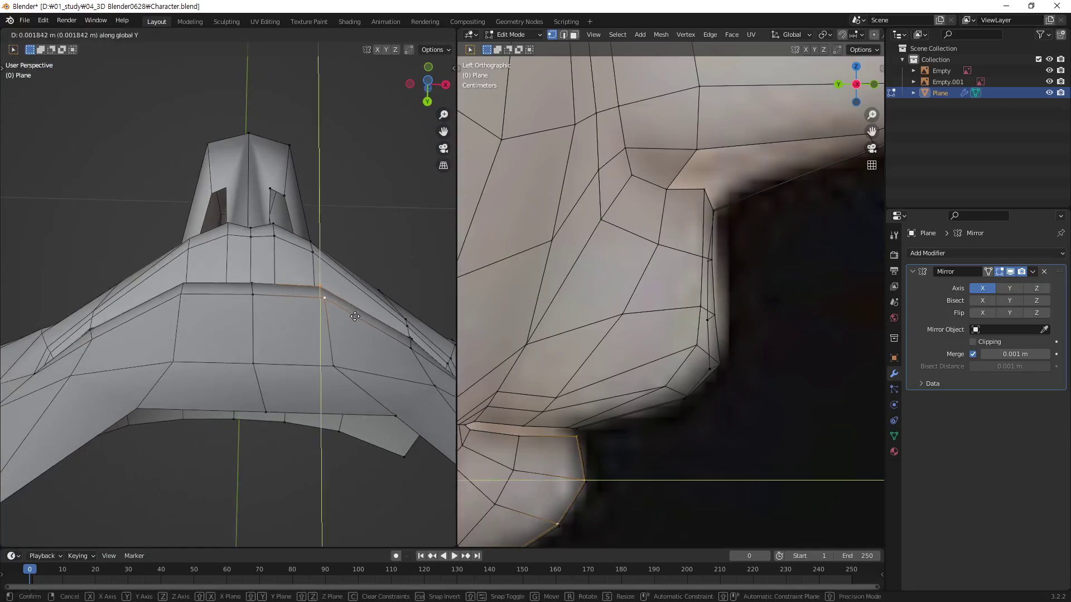
left_click(342, 376)
left_click(336, 369)
key("g")
key("y")
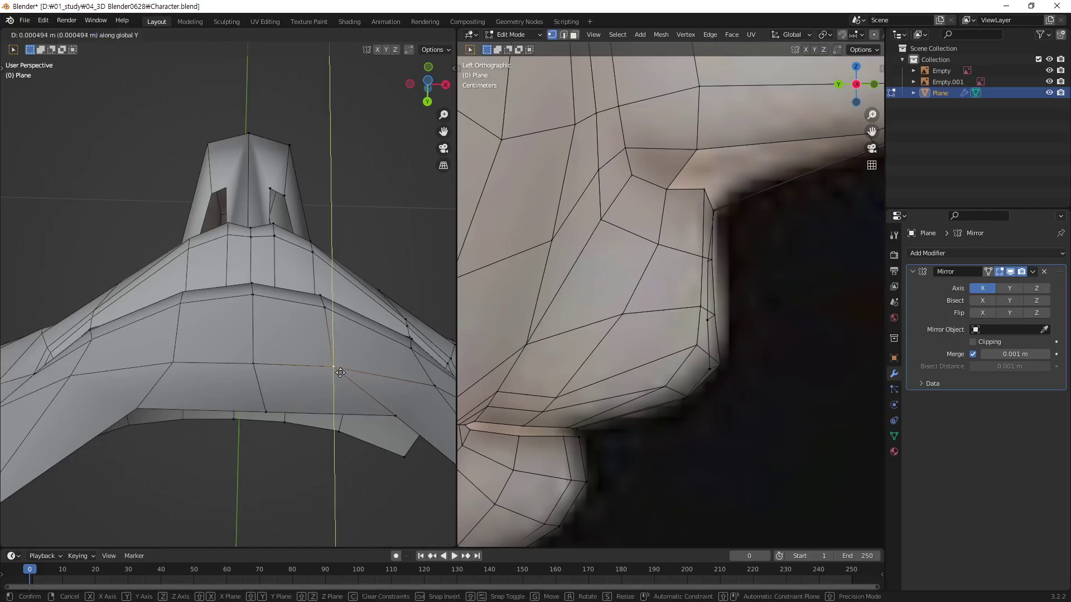
left_click(331, 464)
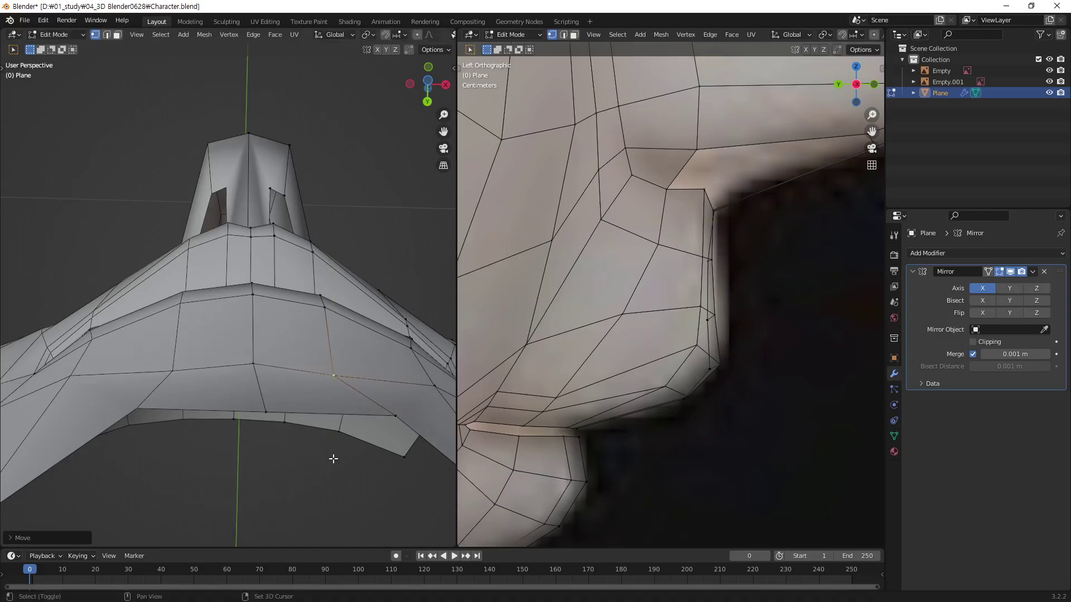
Move the next upper-lip vertices along Y, undoing and redoing one move.
middle_click_drag(377, 373, 312, 340)
left_click(312, 335)
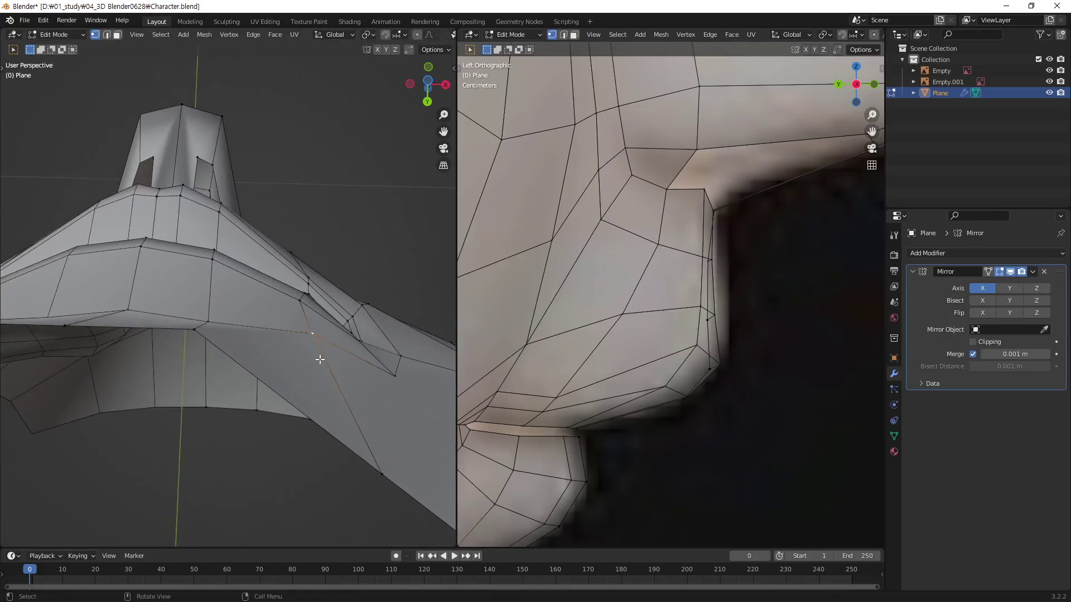
key("g")
key("y")
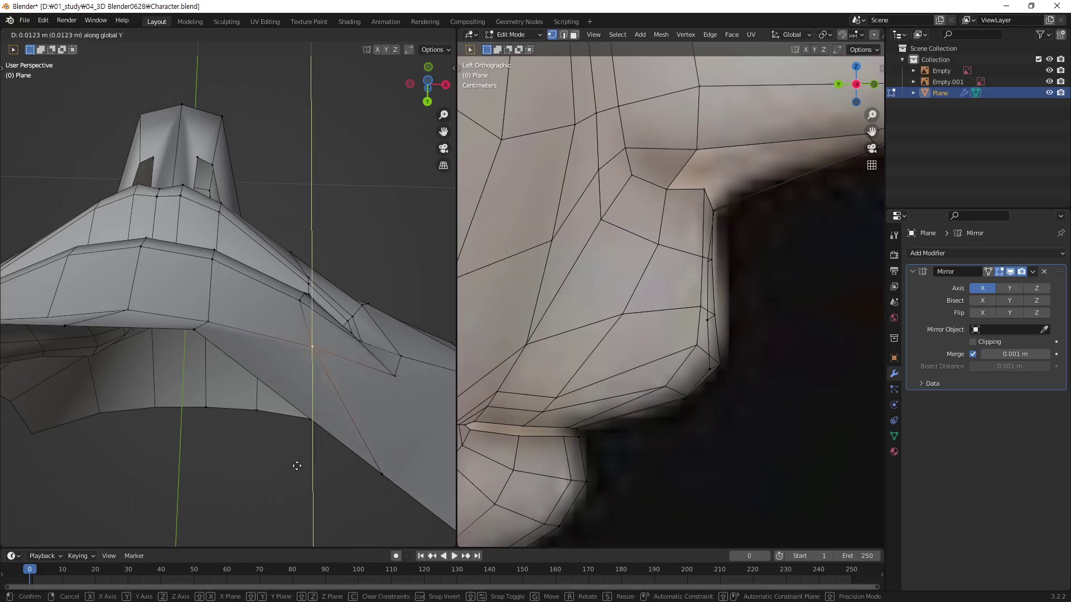
left_click(297, 466)
mouse_move(301, 435)
middle_mouse_down()
mouse_move(351, 363)
mouse_move(347, 374)
middle_mouse_up()
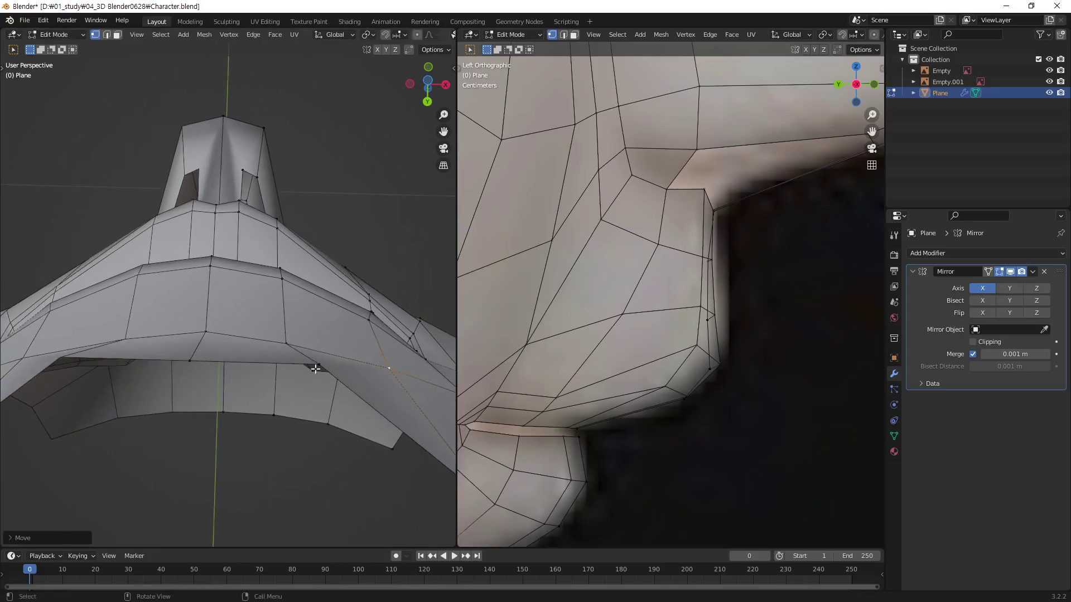
key("g")
key("y")
left_click(321, 450)
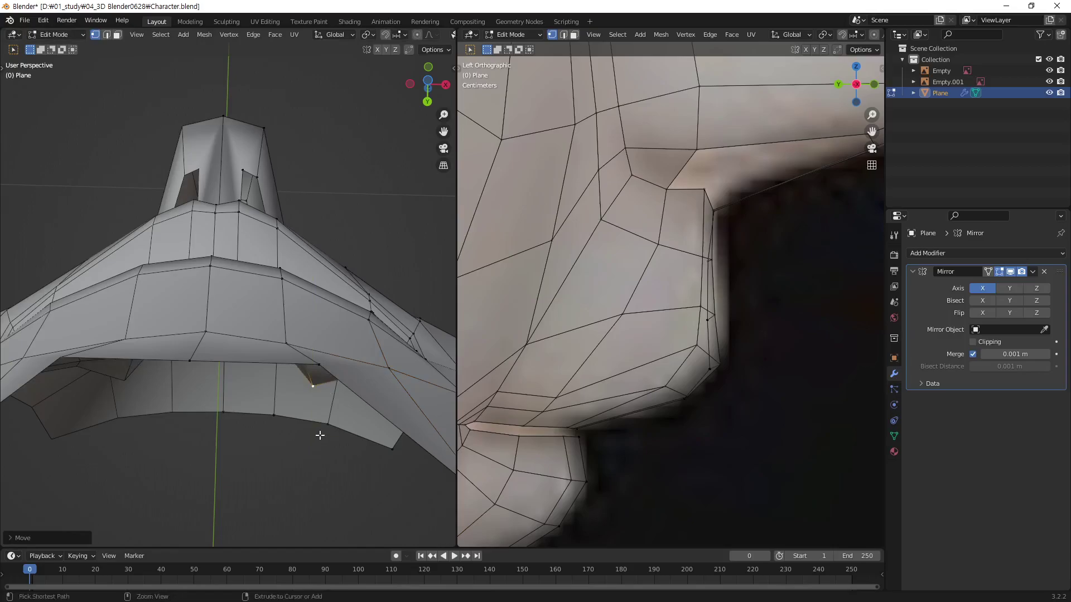
key("ctrl+z")
key("g")
key("y")
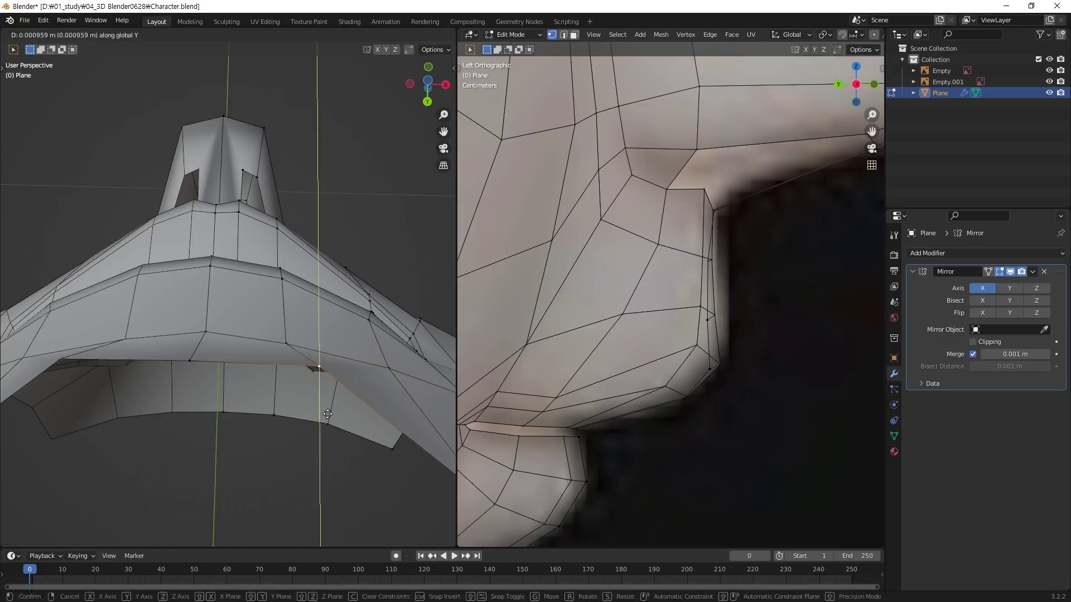
left_click(326, 414)
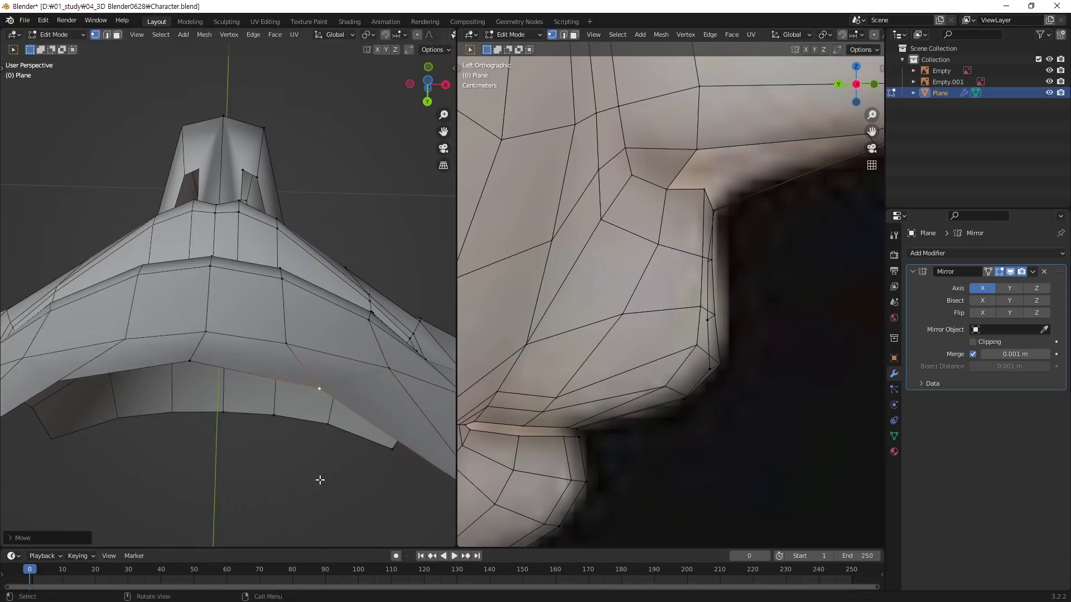
mouse_move(320, 391)
middle_mouse_down()
mouse_move(329, 339)
mouse_move(306, 364)
mouse_move(232, 375)
mouse_move(223, 419)
mouse_move(313, 412)
mouse_move(350, 351)
mouse_move(203, 377)
mouse_move(284, 278)
middle_mouse_up()
Shift a nostril vertex and a nose-side vertex along Y in side view.
scroll(203, 378, "up", 3)
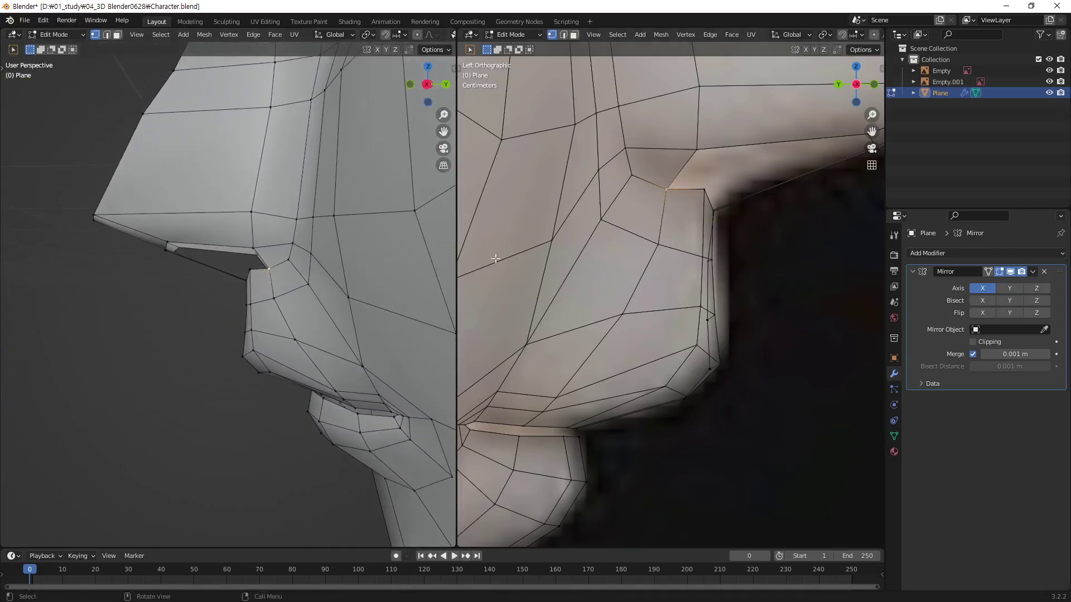
middle_click_drag(624, 228, 624, 300, "shift")
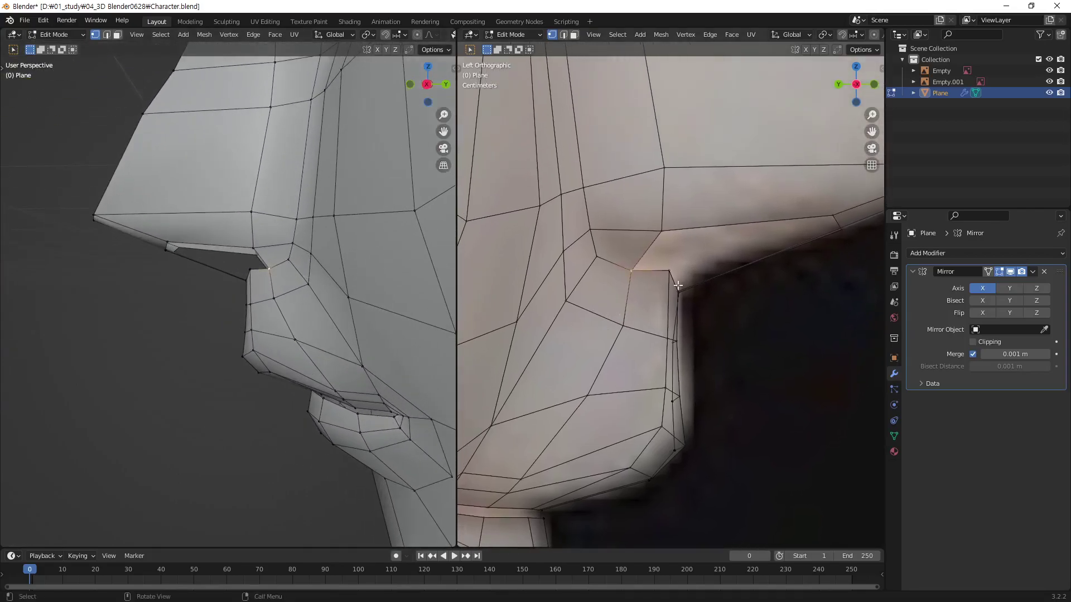
key("g")
key("y")
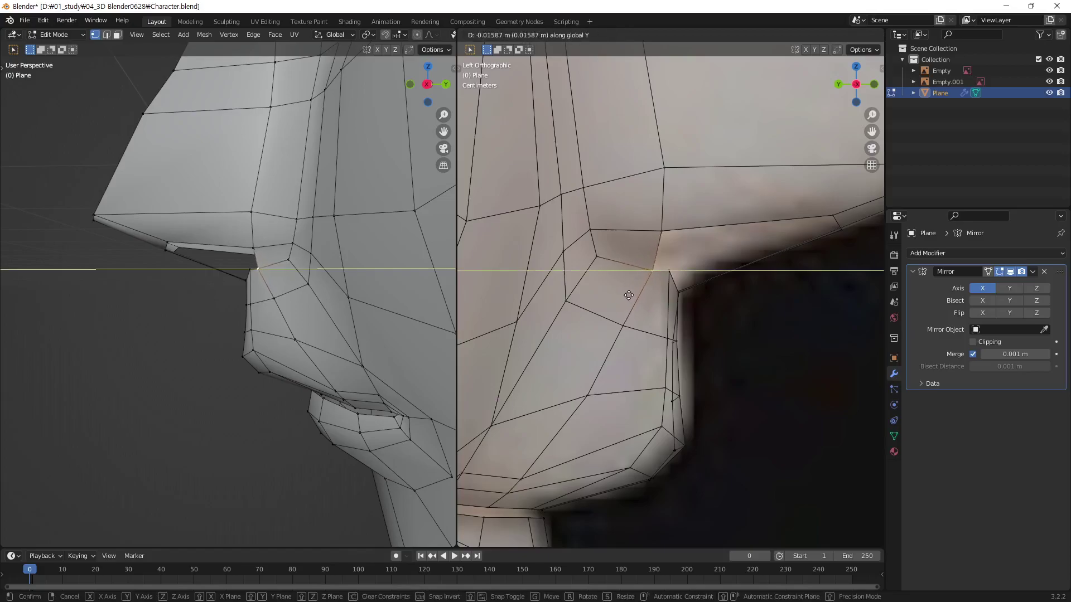
left_click(641, 290)
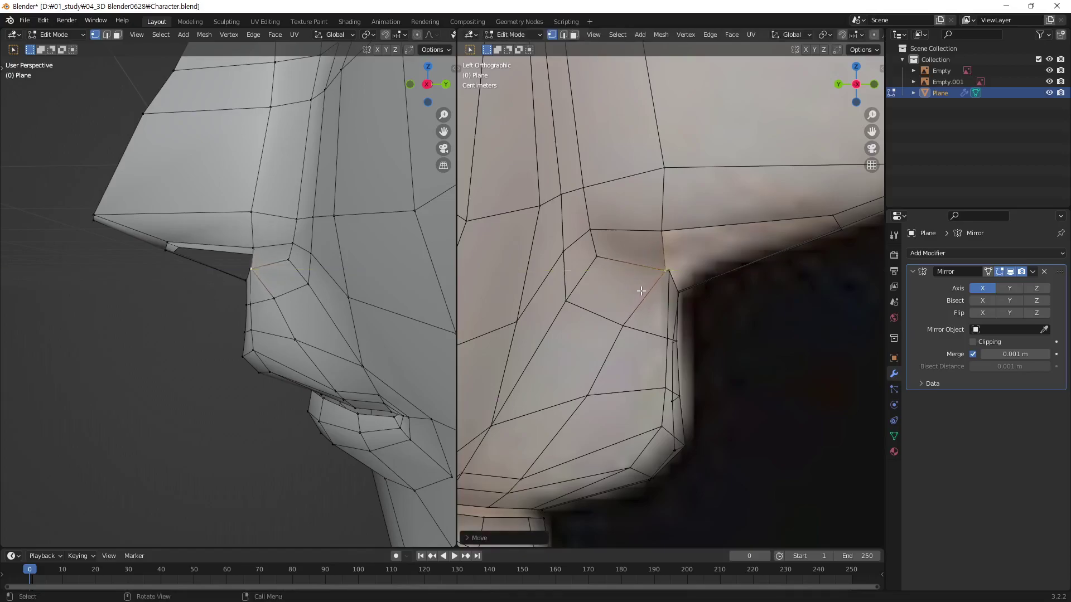
left_click(630, 325)
scroll(647, 318, "down", 3)
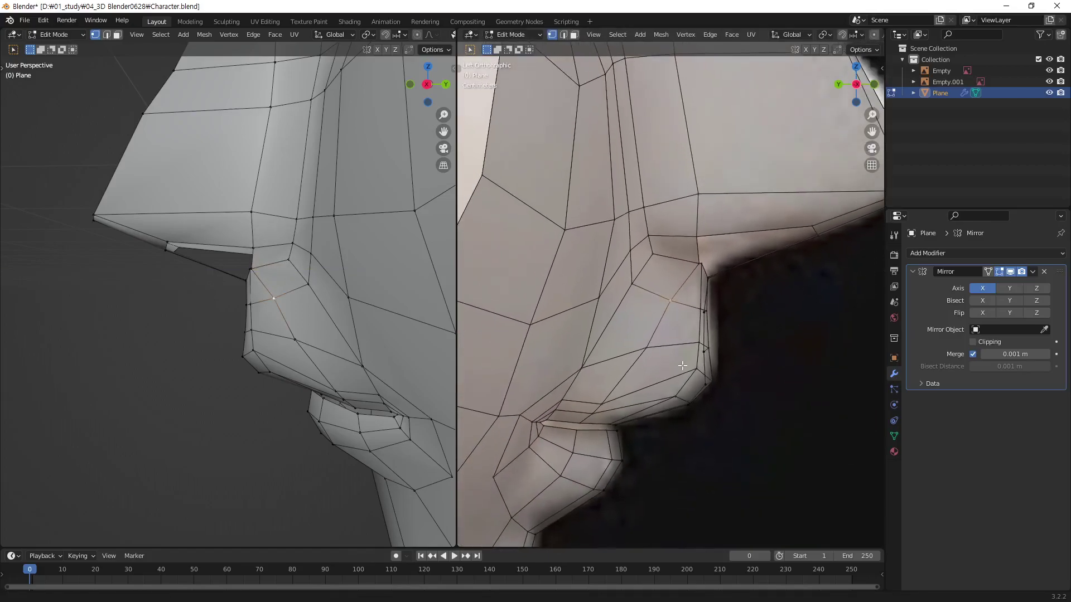
key("g")
key("y")
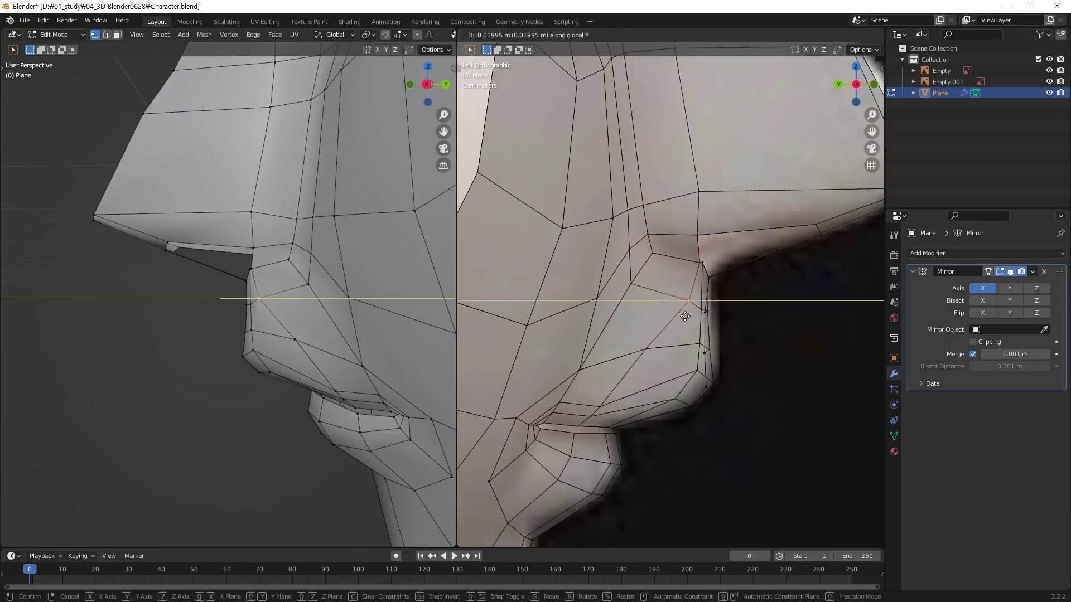
left_click(683, 317)
Move two nostril-wing vertices along Y to match the reference.
left_click(648, 351)
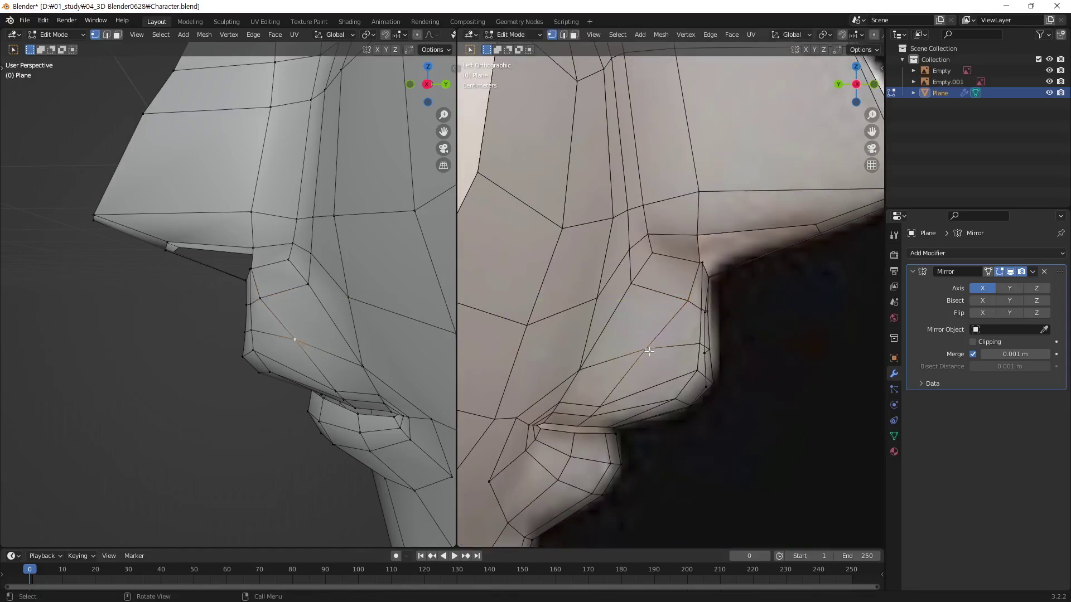
key("g")
key("y")
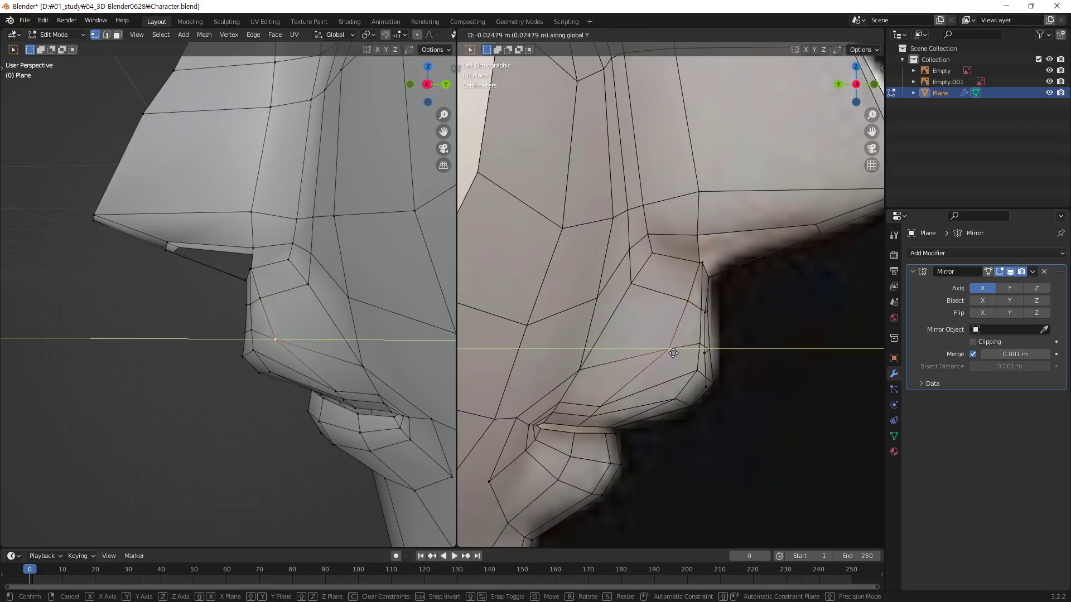
left_click(674, 353)
left_click(691, 304)
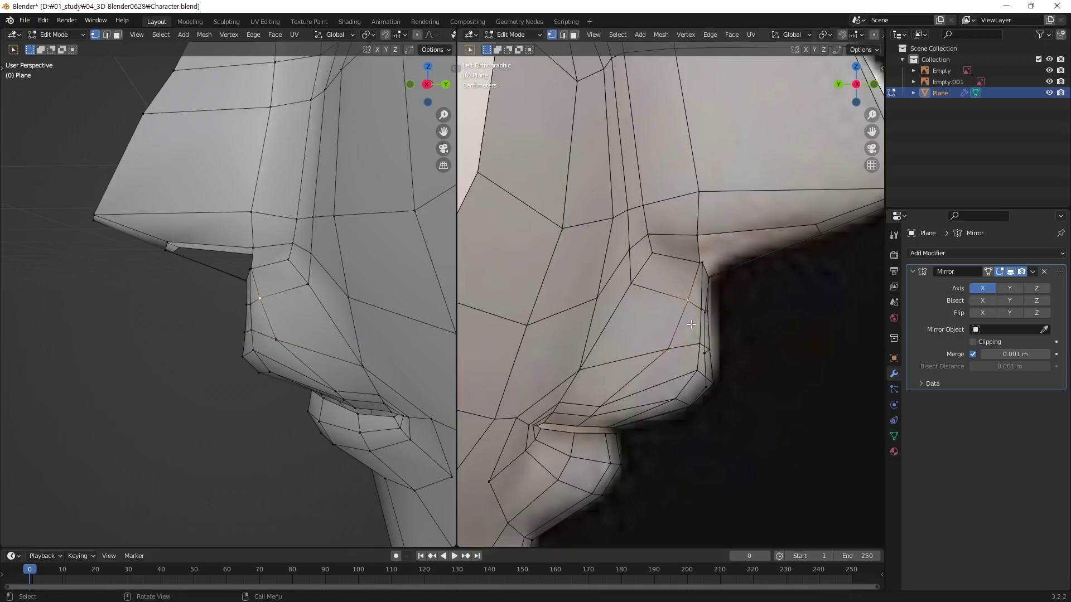
key("g")
key("y")
left_click(724, 326)
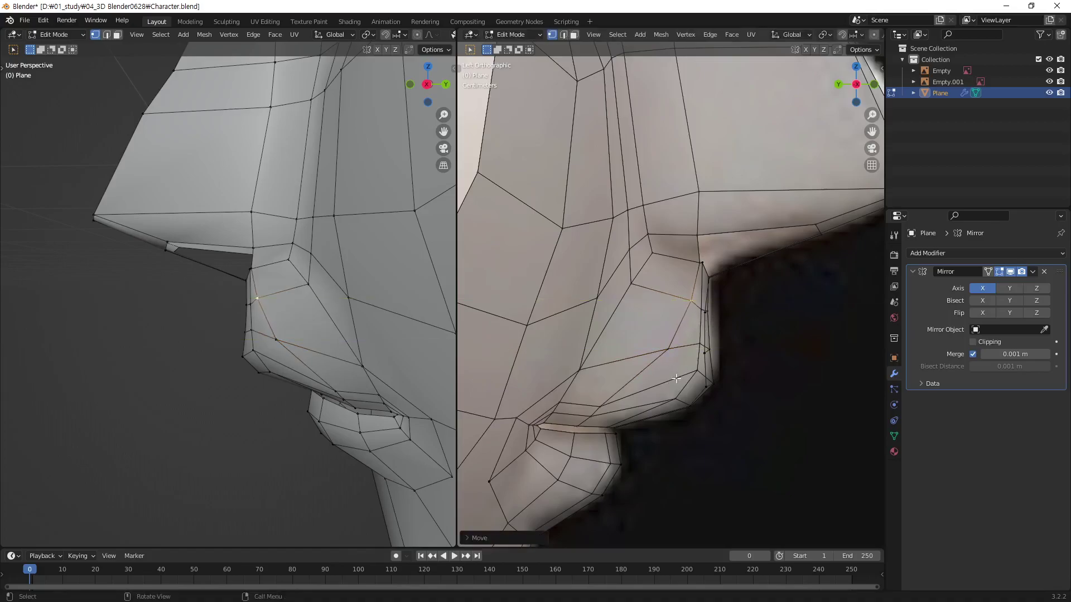
Adjust the vertex beneath the nose and an upper-lip edge vertex along Y.
left_click(607, 402)
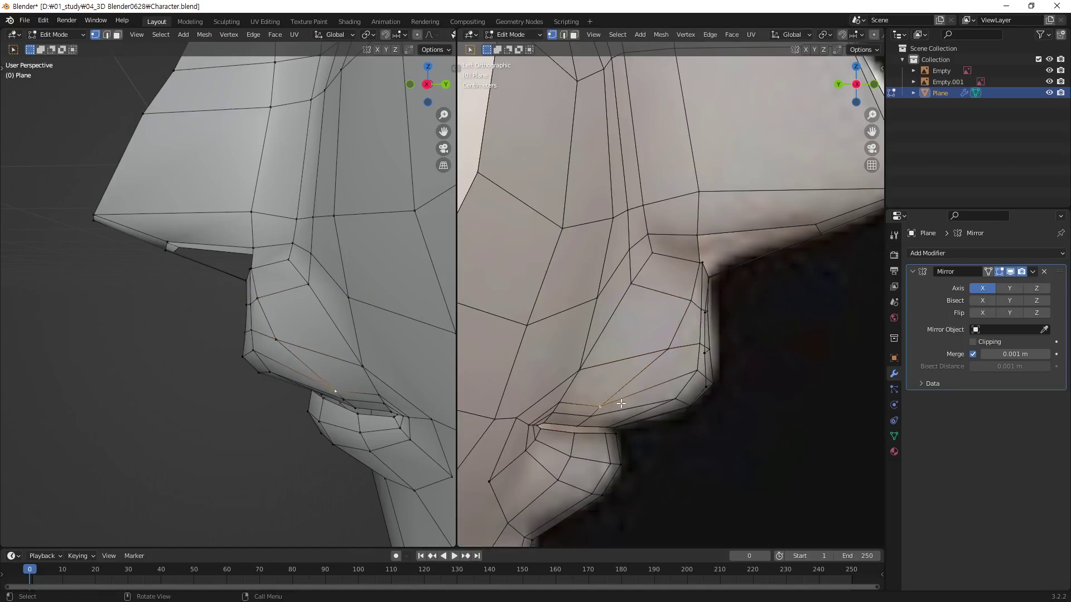
key("g")
key("y")
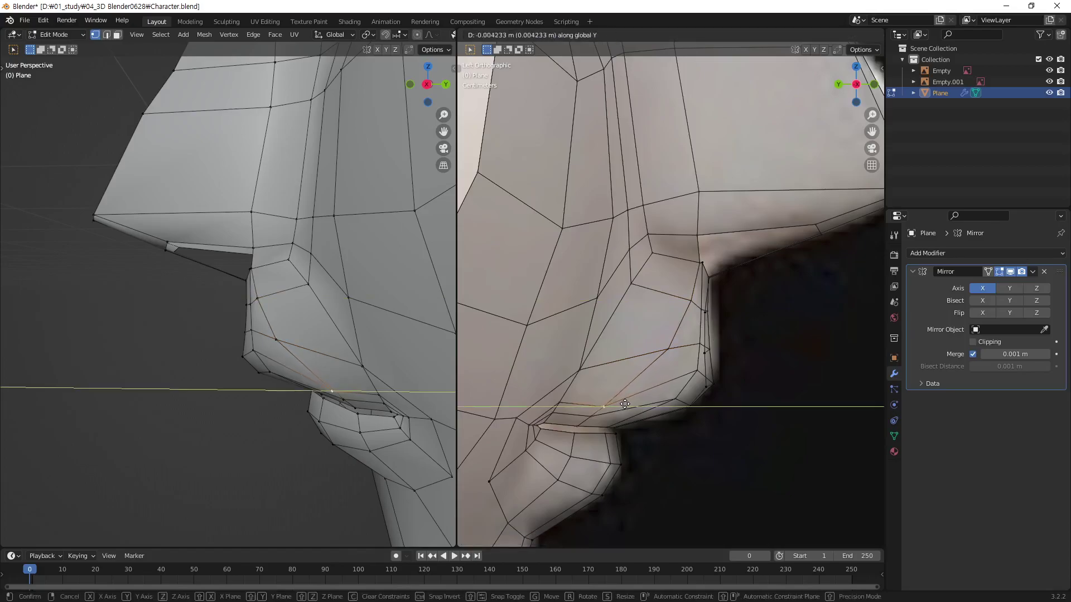
left_click(626, 404)
left_click(577, 428)
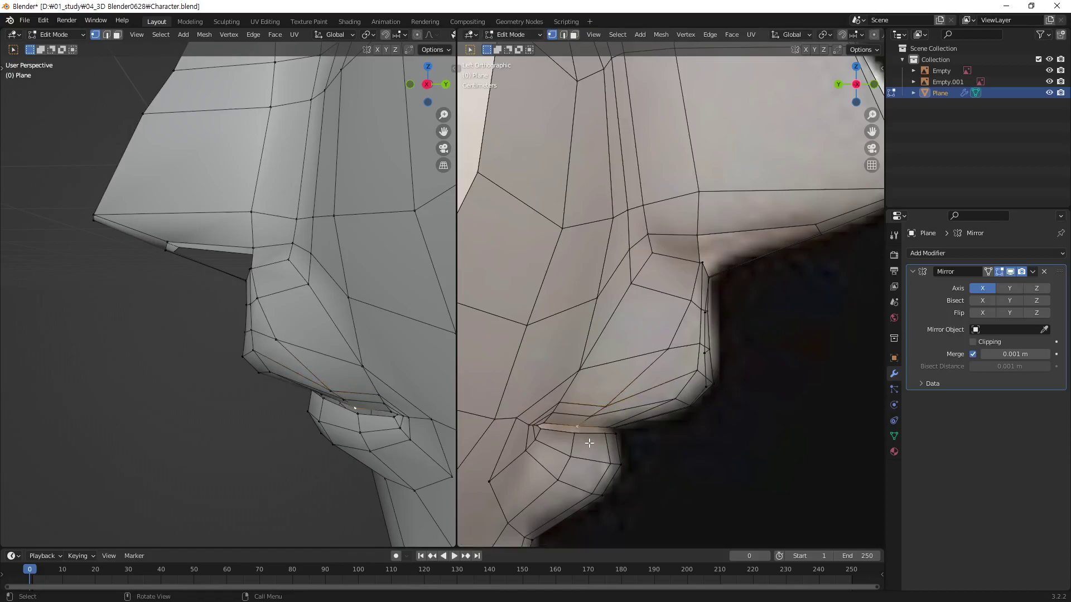
key("g")
key("y")
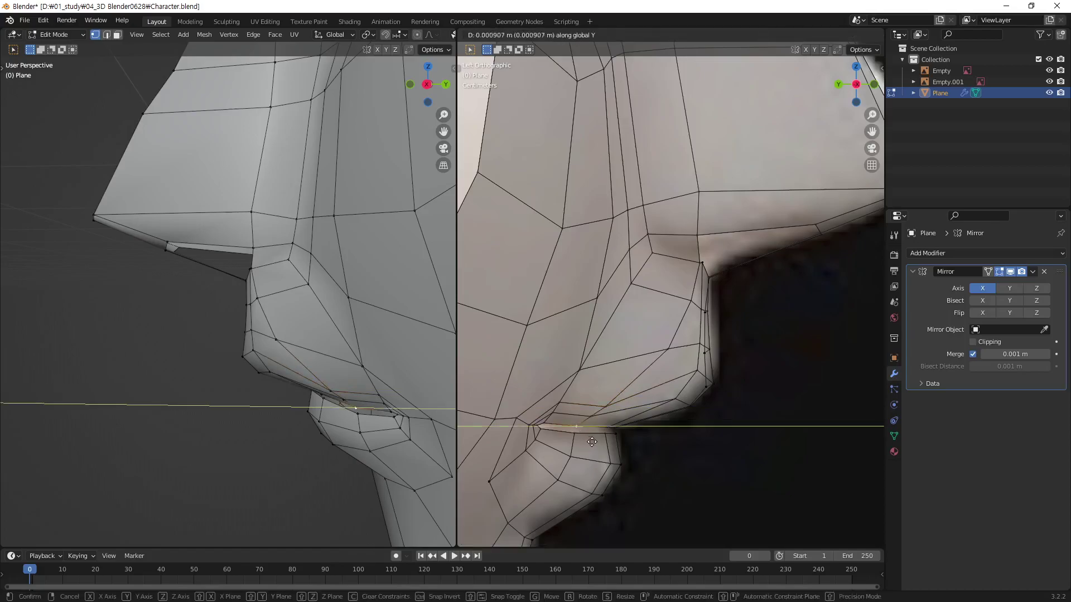
left_click(598, 437)
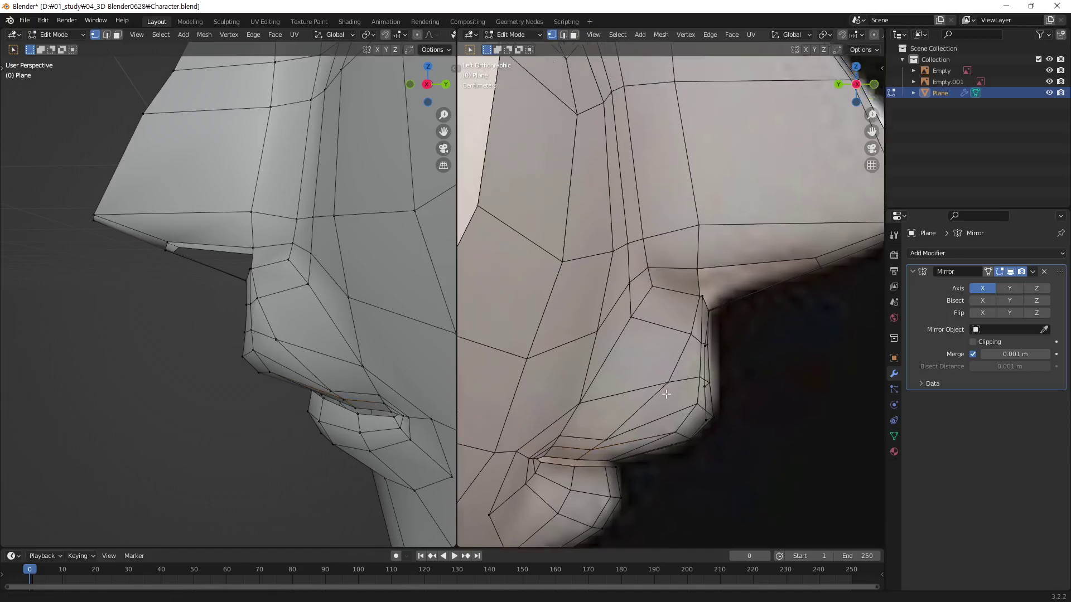
Inspect the nose profile, then move the nostril vertex along Y.
mouse_move(657, 355)
middle_mouse_down("shift")
mouse_move(691, 379)
mouse_move(720, 355)
middle_mouse_up("shift")
mouse_move(345, 340)
middle_mouse_down()
mouse_move(373, 344)
mouse_move(360, 385)
mouse_move(324, 401)
mouse_move(290, 446)
middle_mouse_up()
scroll(359, 385, "up", 2)
scroll(273, 485, "down", 3)
mouse_move(272, 486)
middle_mouse_down()
mouse_move(383, 359)
mouse_move(412, 362)
mouse_move(251, 363)
mouse_move(290, 357)
mouse_move(239, 347)
mouse_move(251, 341)
middle_mouse_up()
scroll(250, 341, "up", 2)
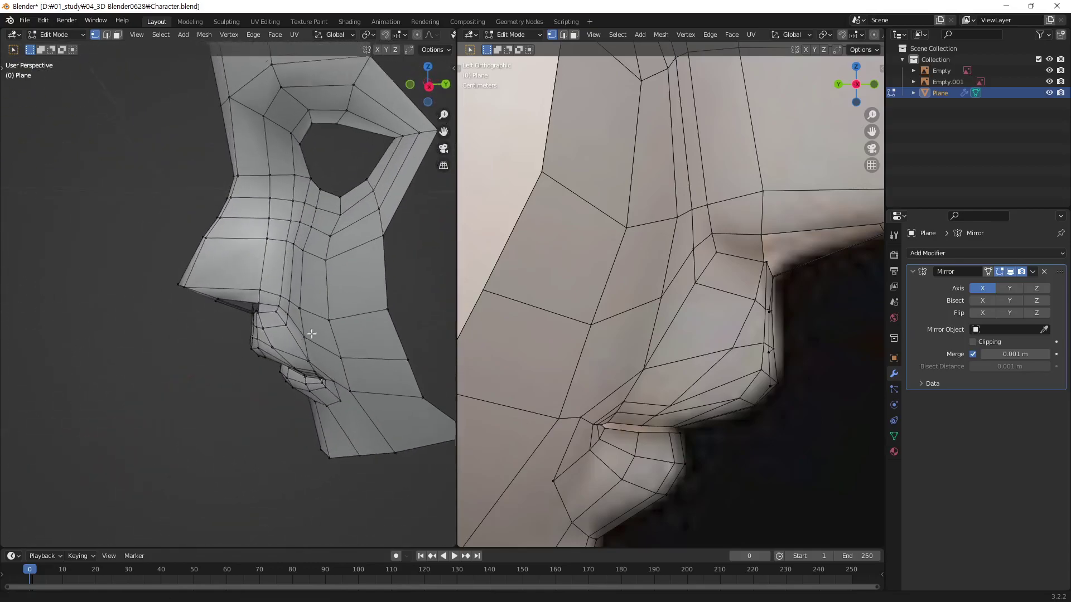
scroll(318, 350, "up", 2)
middle_click_drag(318, 355, 295, 329)
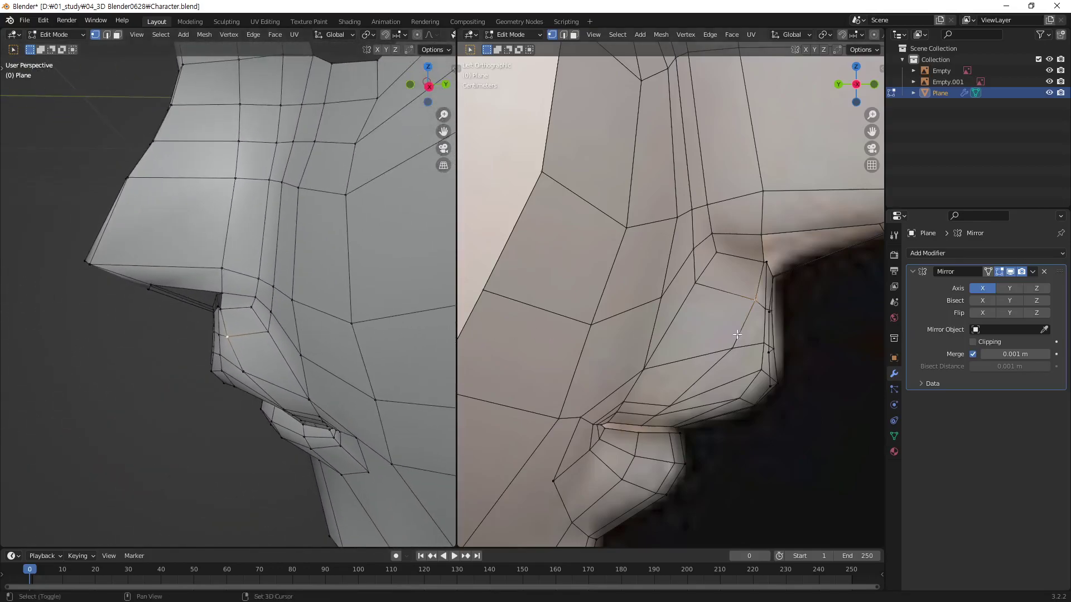
middle_click_drag(737, 334, 718, 363, "shift")
key("g")
key("y")
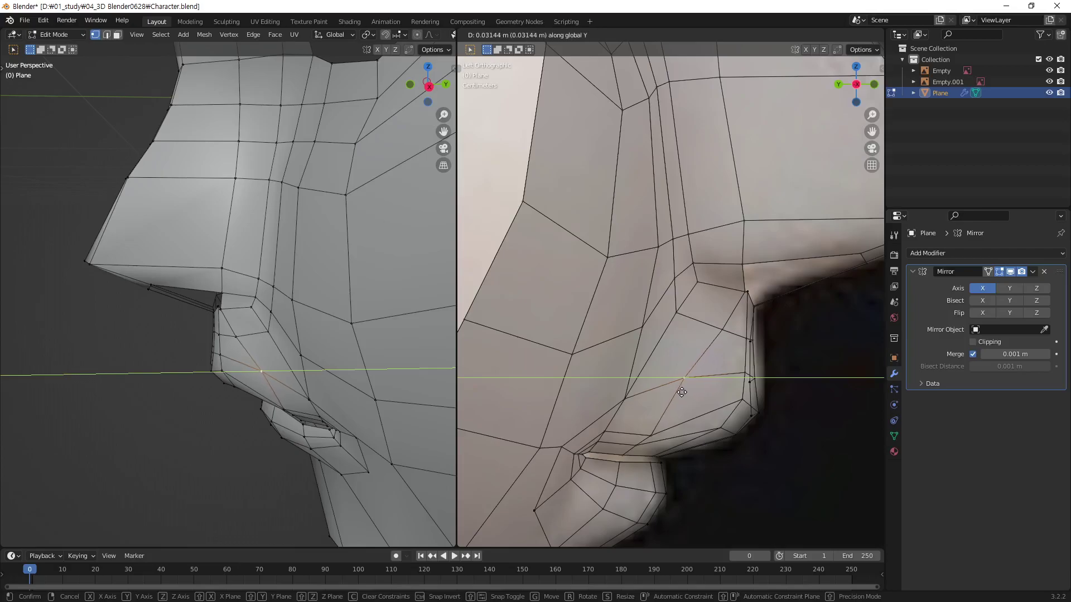
left_click(681, 392)
Shift the nose-underside vertex along Y and orbit to check the result.
mouse_move(314, 390)
middle_mouse_down()
mouse_move(359, 359)
mouse_move(236, 330)
middle_mouse_up()
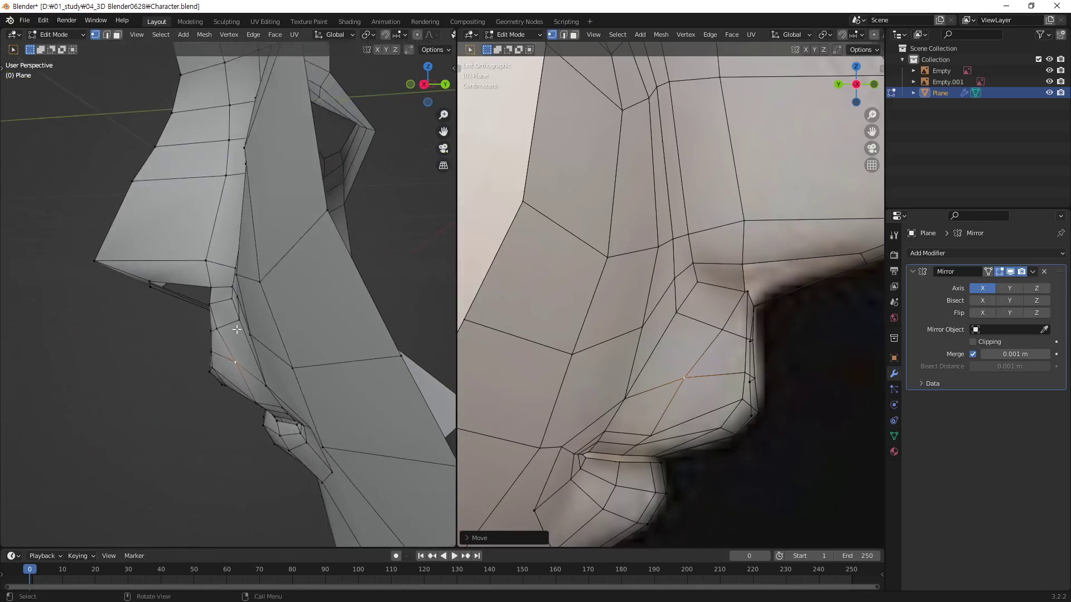
scroll(690, 352, "up", 2)
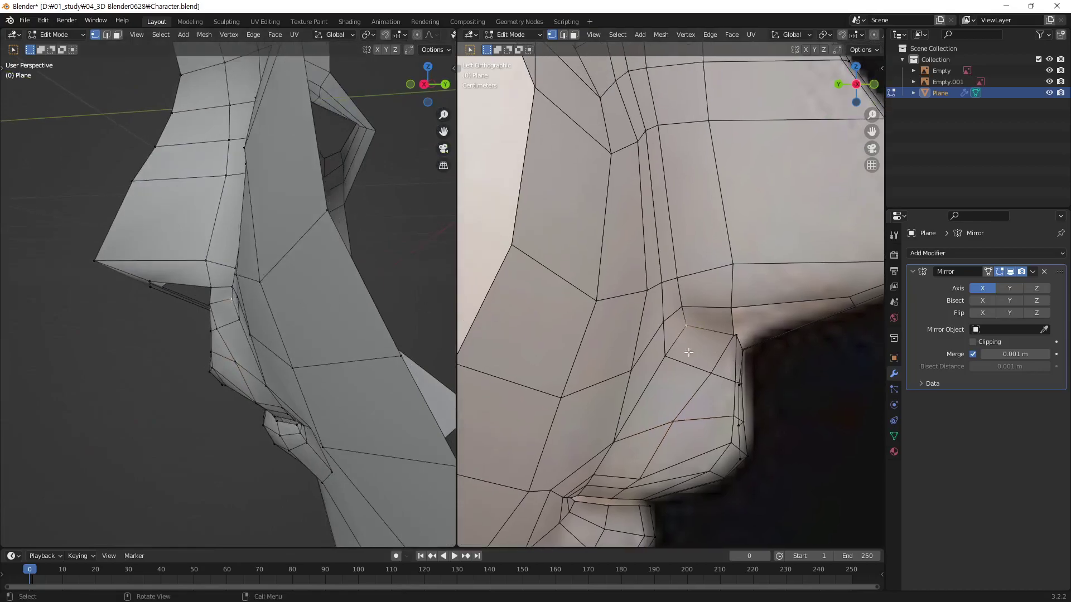
key("g")
key("y")
left_click(700, 354)
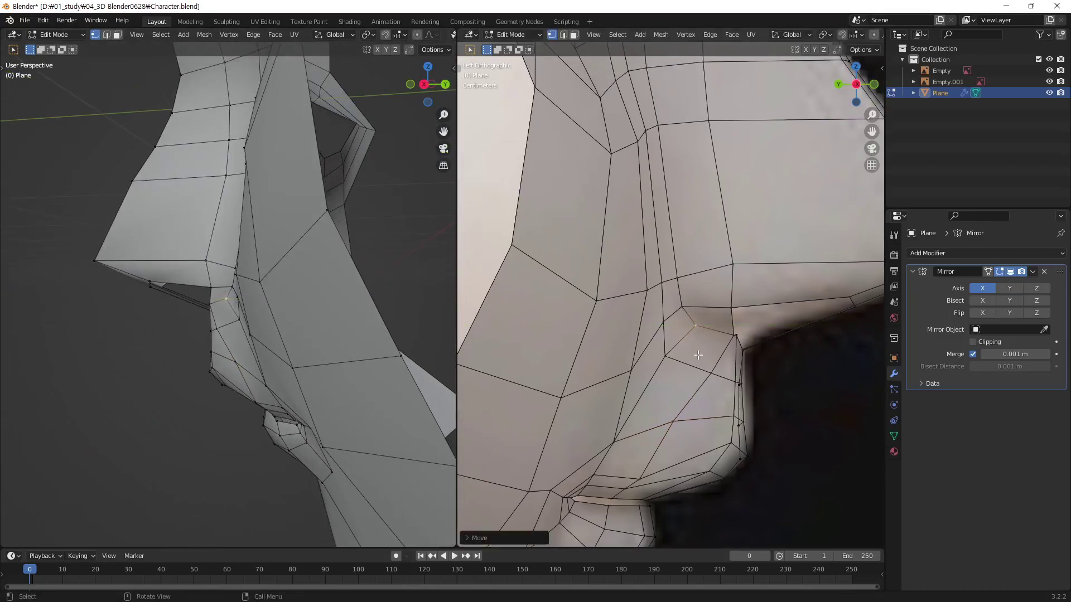
mouse_move(364, 411)
middle_mouse_down()
mouse_move(314, 287)
mouse_move(414, 323)
mouse_move(323, 295)
mouse_move(288, 261)
middle_mouse_up()
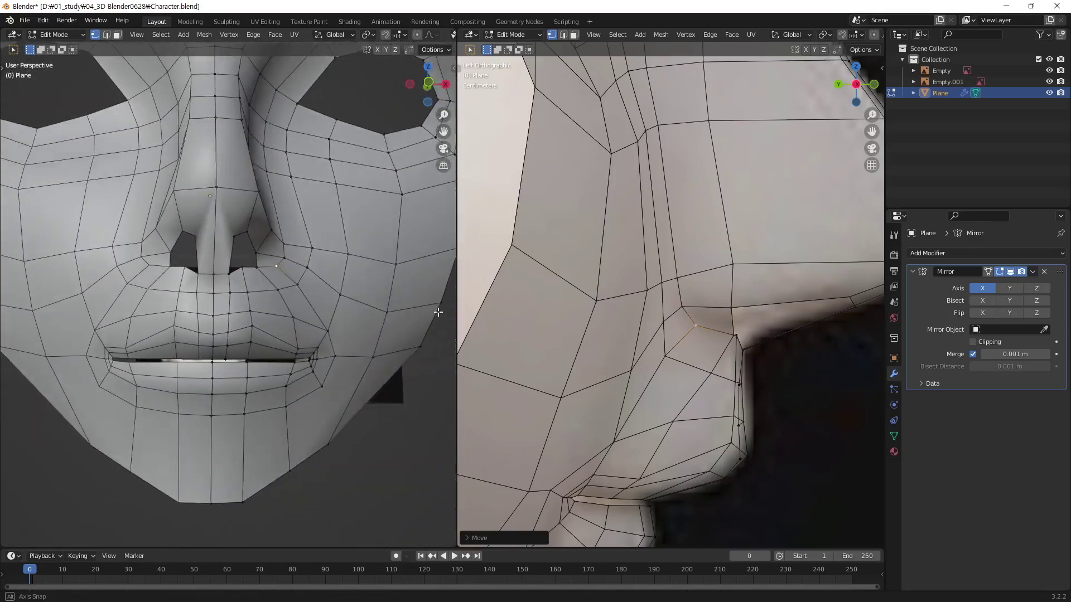
Select the nostril-edge vertex and check it in Front Orthographic view.
left_click(266, 257)
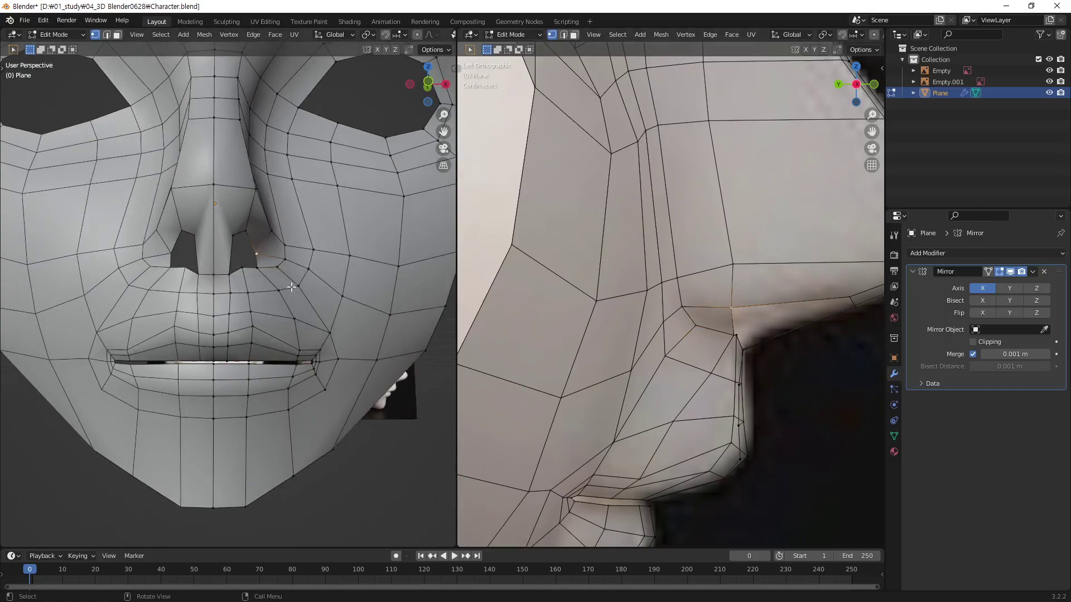
key("KP_1")
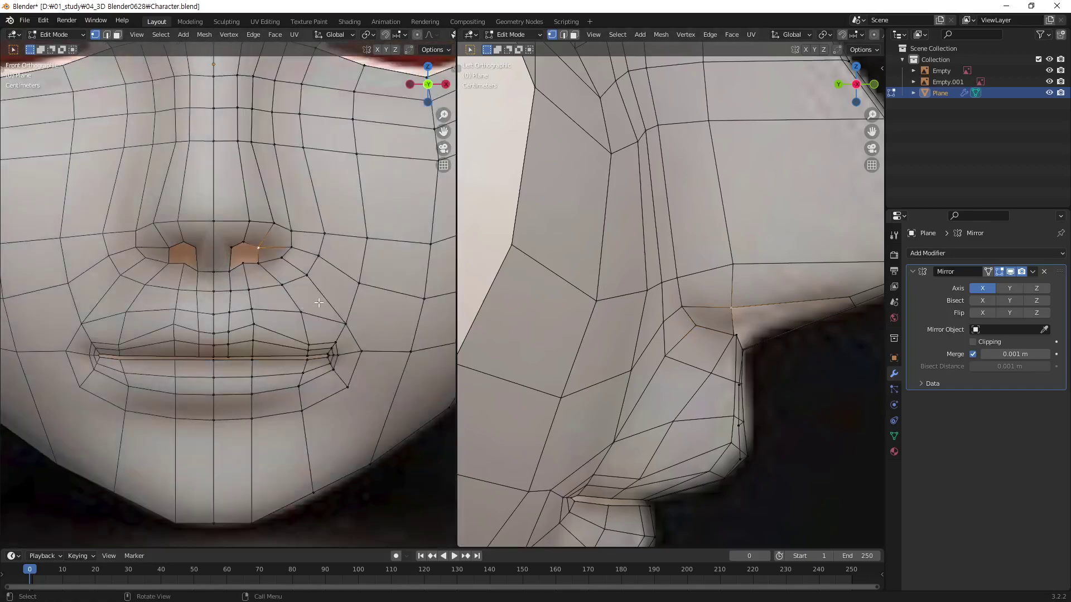
middle_click_drag(335, 291, 331, 323, "shift")
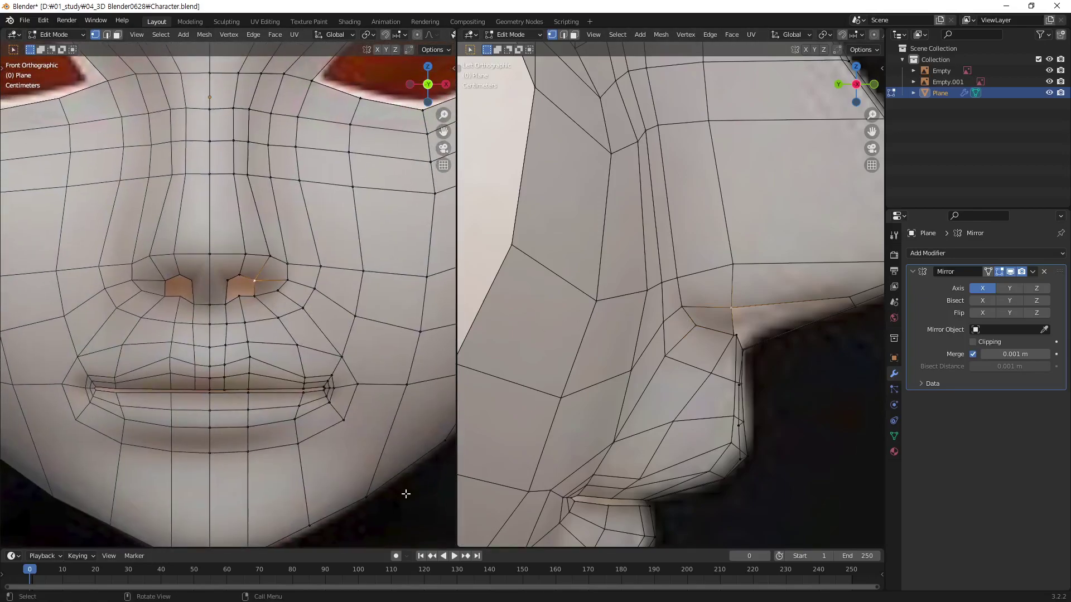
mouse_move(368, 381)
middle_mouse_down()
mouse_move(273, 284)
mouse_move(306, 330)
mouse_move(191, 330)
mouse_move(252, 281)
middle_mouse_up()
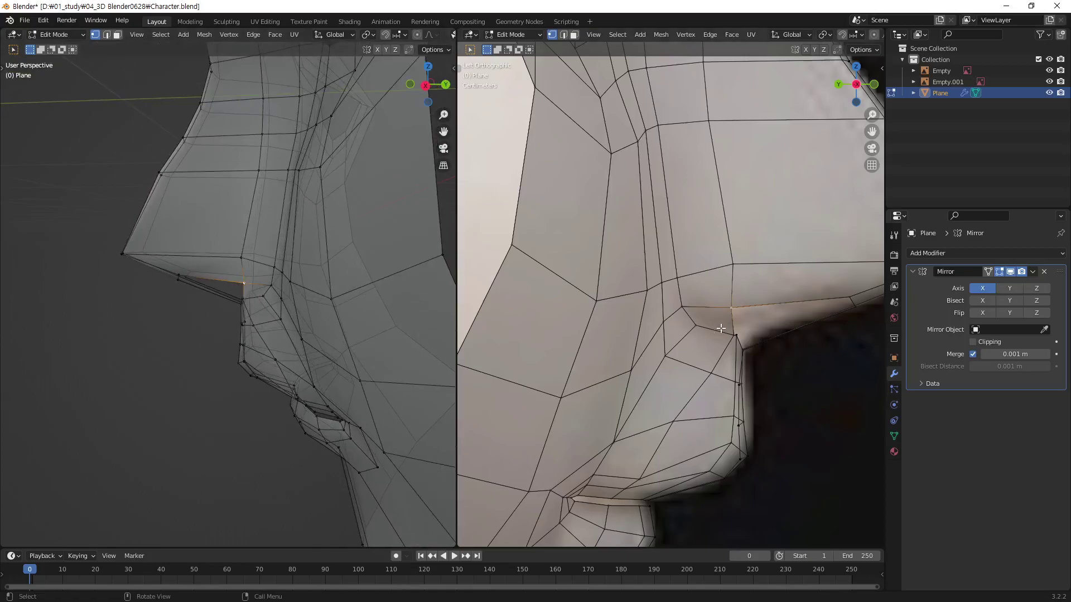
Push two nose-base vertices deeper along Y to match the side contour.
key("g")
key("y")
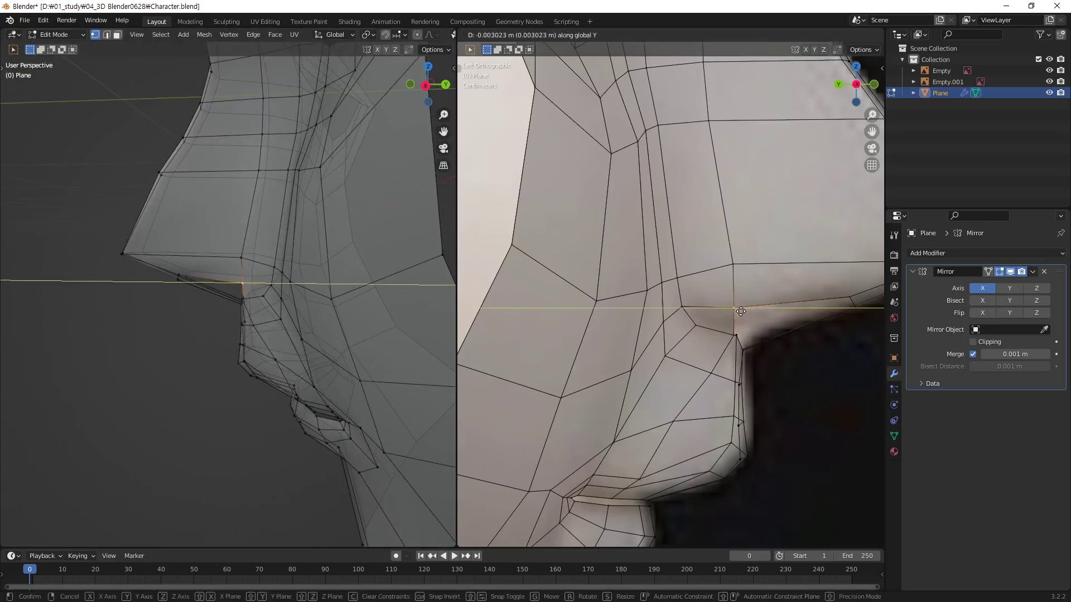
left_click(768, 323)
left_click(738, 264)
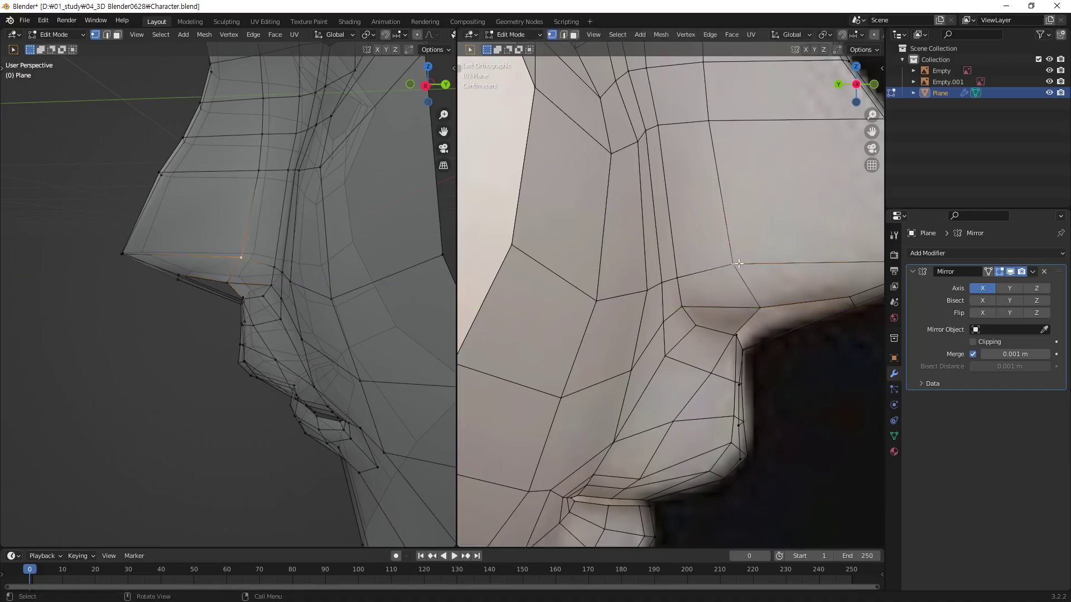
key("g")
key("y")
left_click(801, 295)
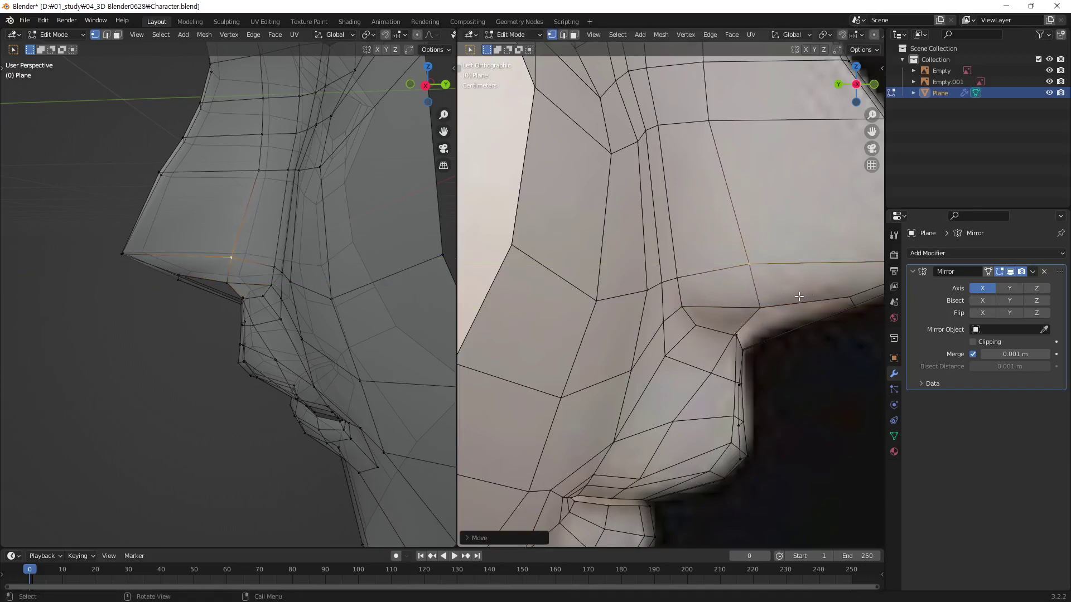
middle_click_drag(801, 295, 693, 312, "shift")
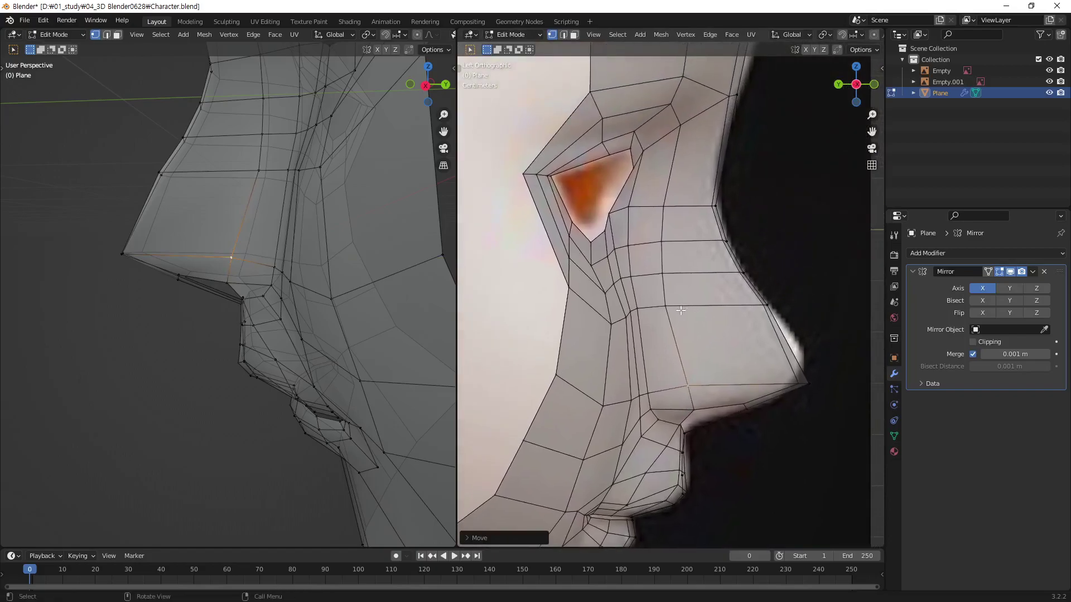
Push a nose-bridge vertex along Y onto the side reference silhouette.
left_click(681, 311)
key("g")
key("y")
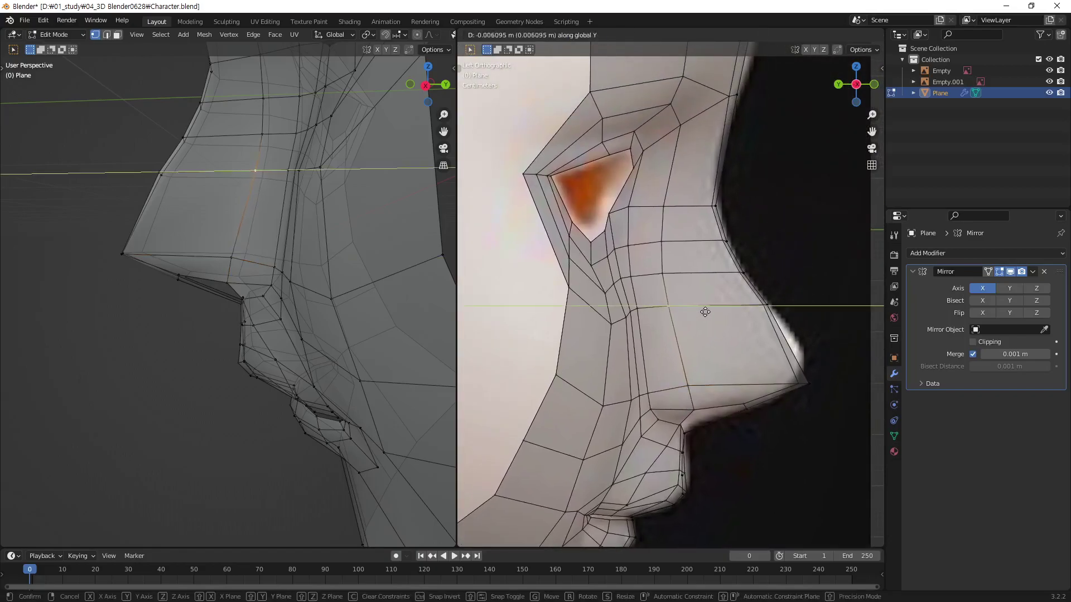
left_click(716, 313)
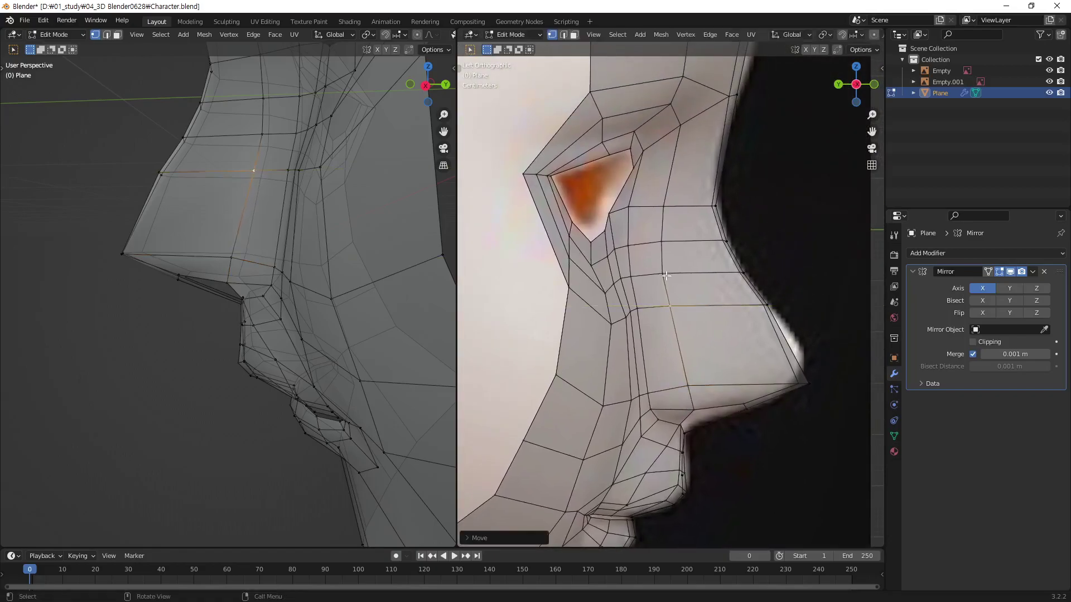
left_click(666, 276)
middle_click_drag(671, 368, 715, 291)
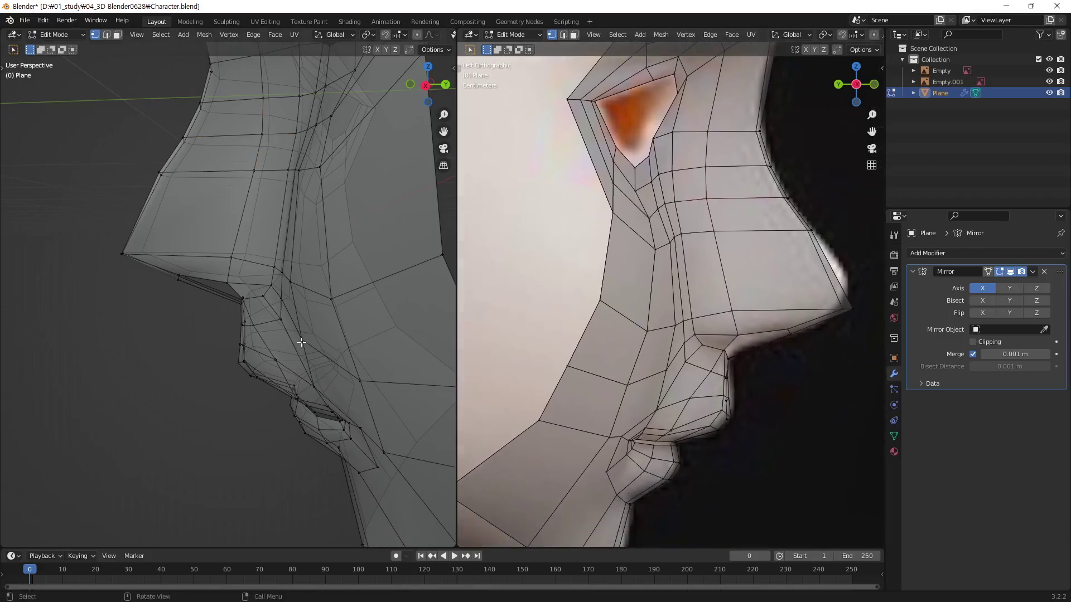
mouse_move(302, 344)
middle_mouse_down()
mouse_move(285, 362)
mouse_move(371, 358)
mouse_move(411, 375)
mouse_move(315, 297)
mouse_move(391, 340)
mouse_move(323, 371)
mouse_move(334, 298)
mouse_move(227, 311)
mouse_move(230, 259)
mouse_move(323, 186)
mouse_move(342, 203)
mouse_move(319, 277)
mouse_move(203, 400)
mouse_move(266, 281)
middle_mouse_up()
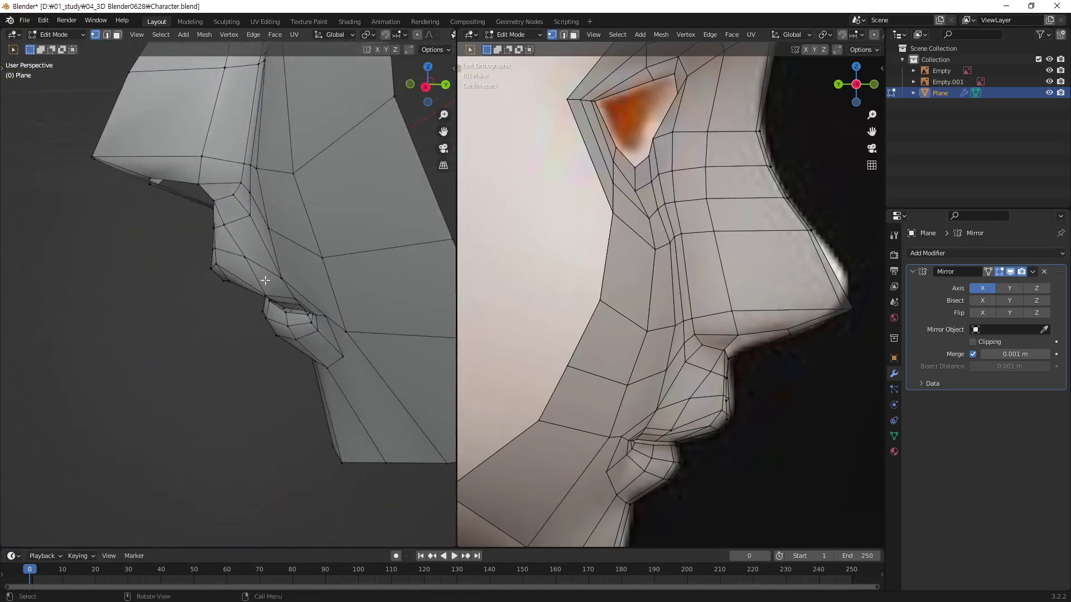
Set an upper-lip vertex's depth along Y in two passes against the side reference.
key("g")
key("y")
left_click(706, 392)
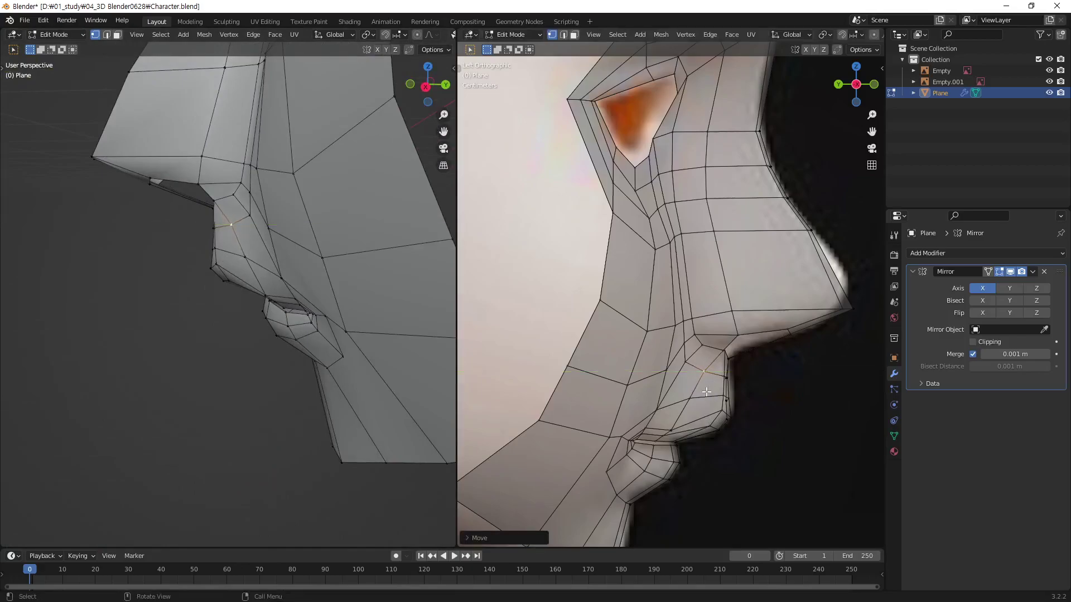
key("g")
key("y")
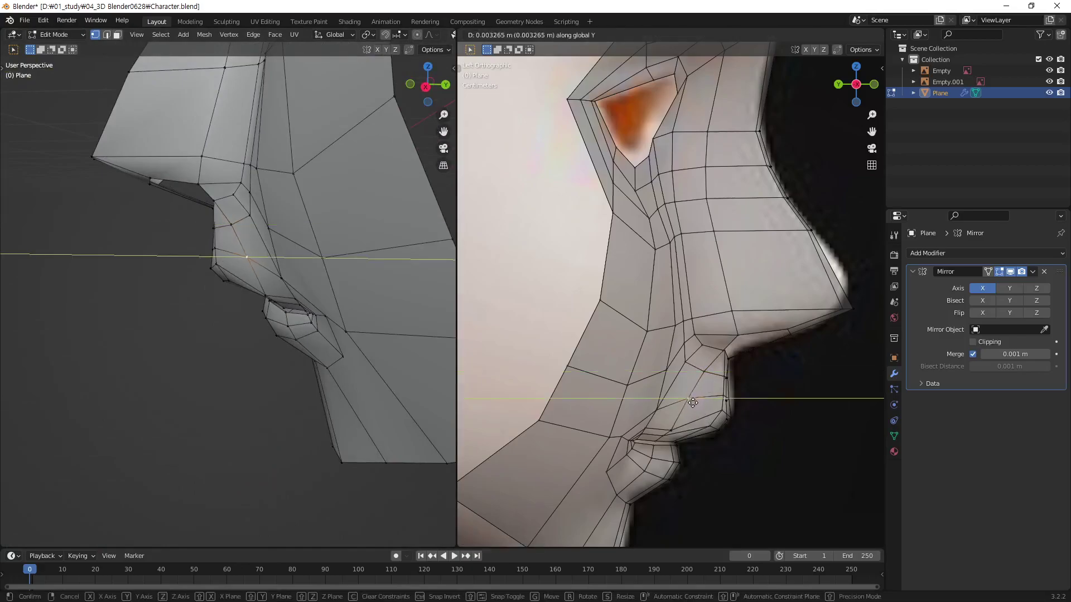
left_click(691, 404)
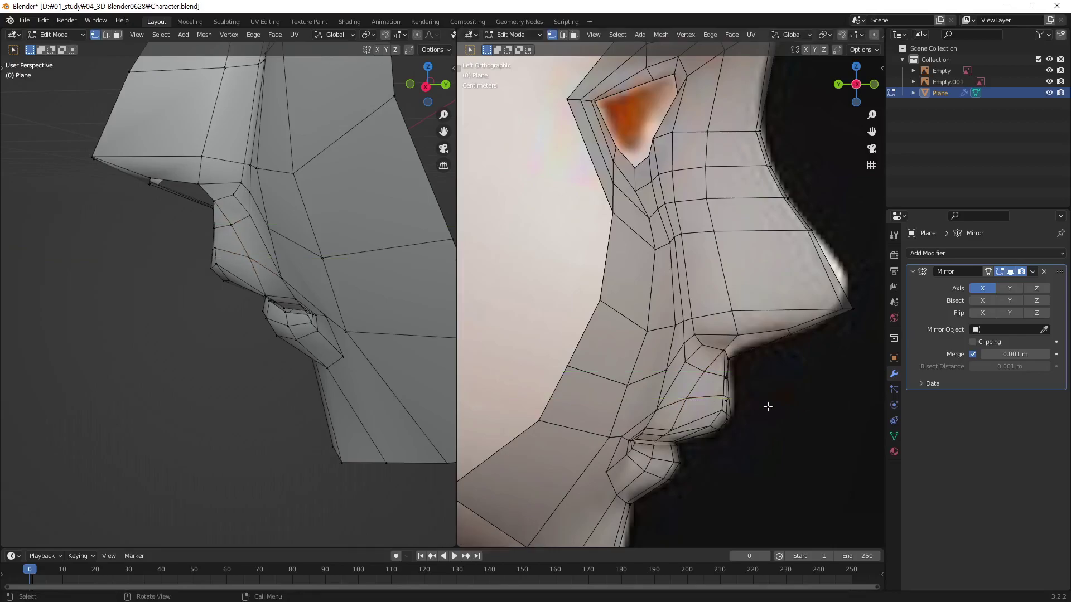
From a side angle, slide two upper-lip profile vertices along Y to match the silhouette.
mouse_move(334, 220)
middle_mouse_down()
mouse_move(230, 240)
mouse_move(248, 271)
mouse_move(152, 367)
mouse_move(238, 217)
middle_mouse_up()
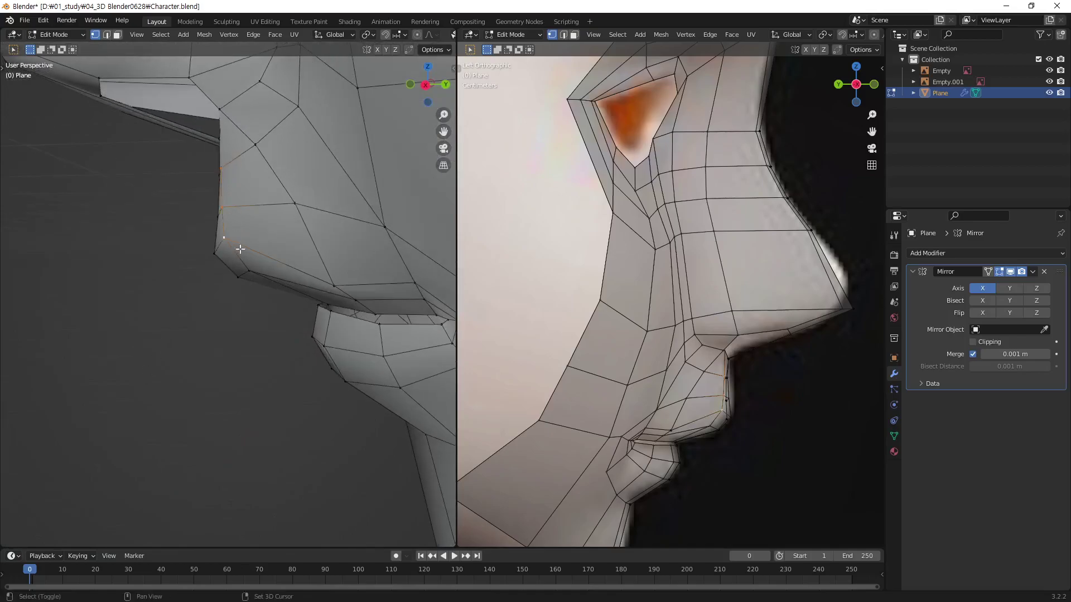
middle_click_drag(241, 250, 261, 313)
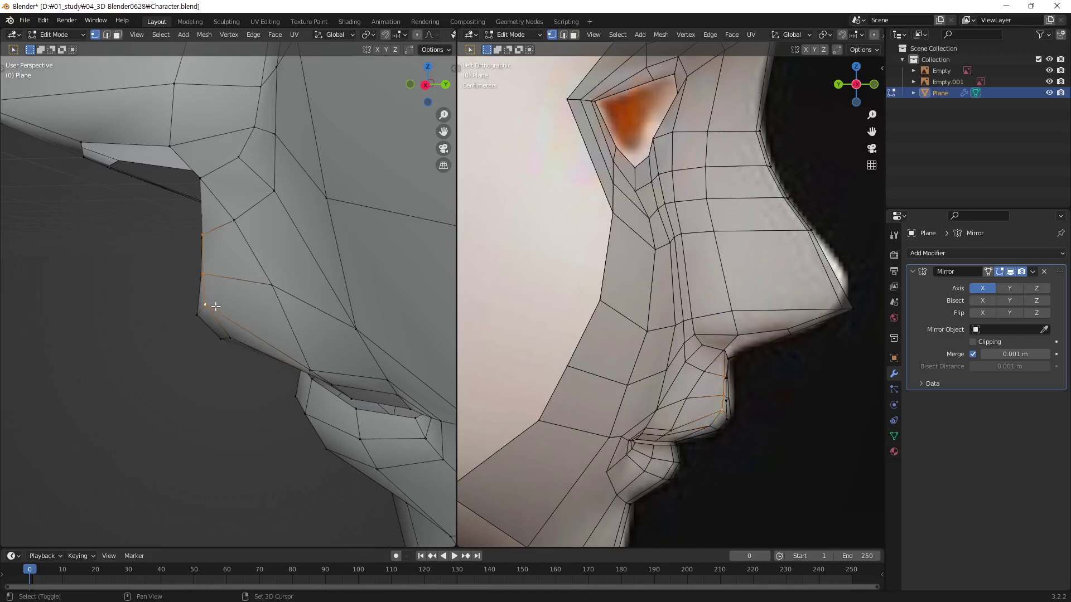
key("g")
key("y")
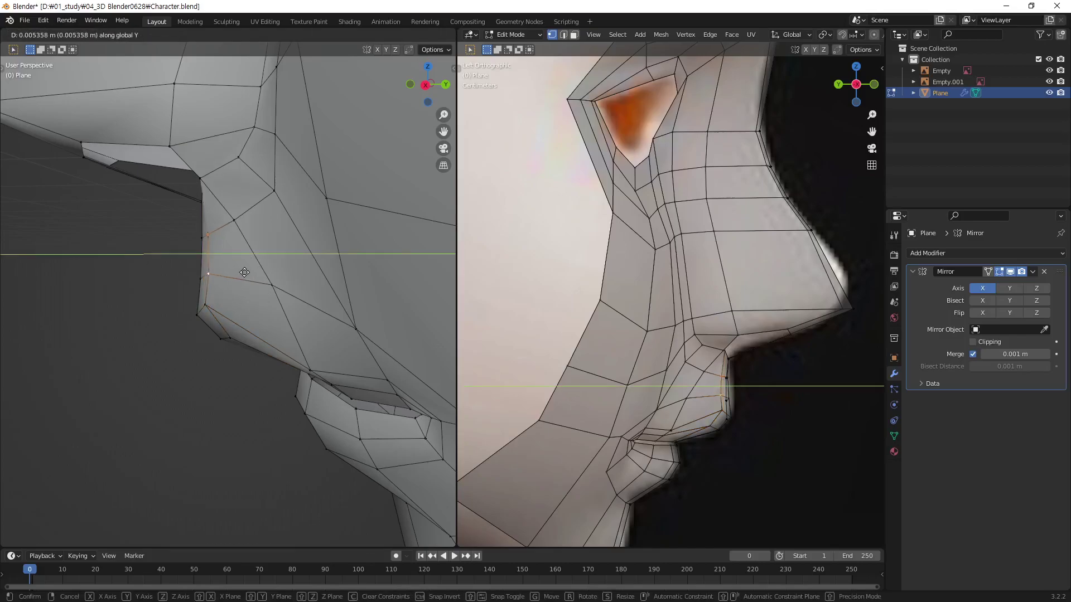
left_click(244, 273)
left_click(214, 305)
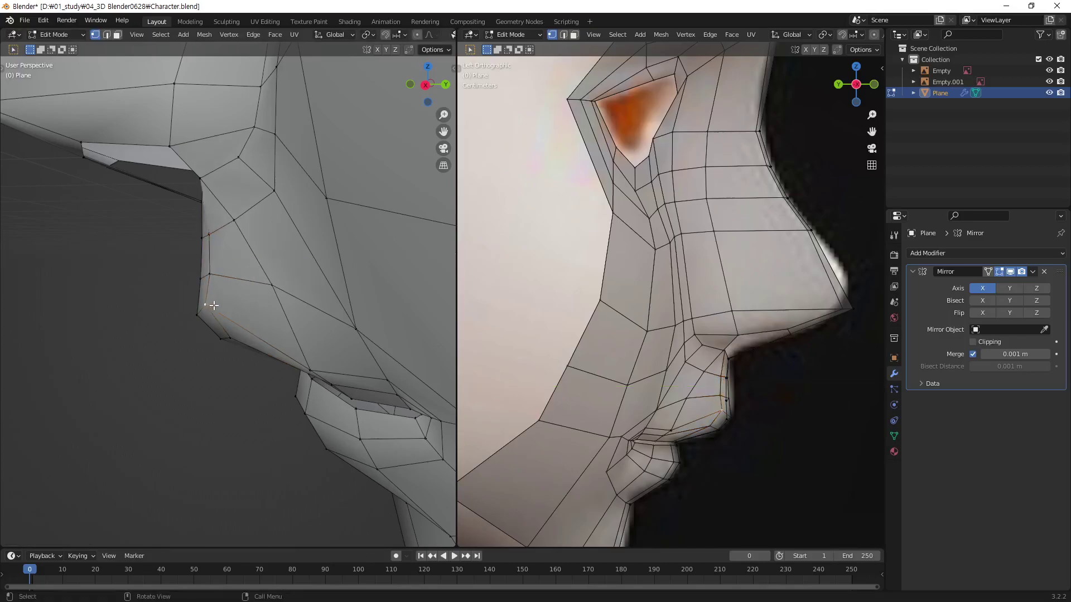
key("g")
key("y")
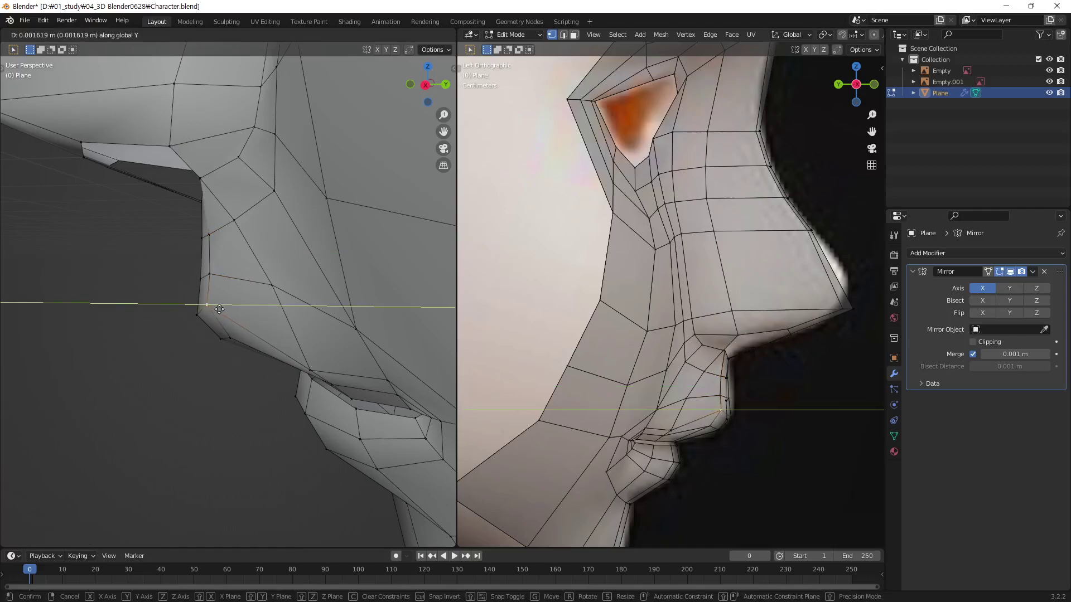
left_click(219, 309)
mouse_move(227, 418)
middle_mouse_down()
mouse_move(359, 210)
mouse_move(382, 265)
mouse_move(382, 173)
mouse_move(261, 368)
mouse_move(301, 322)
middle_mouse_up()
In front view, zoom on the mouth and slide the vertex above the lip along X.
scroll(261, 368, "up", 3)
scroll(261, 368, "up", 2)
key("KP_1")
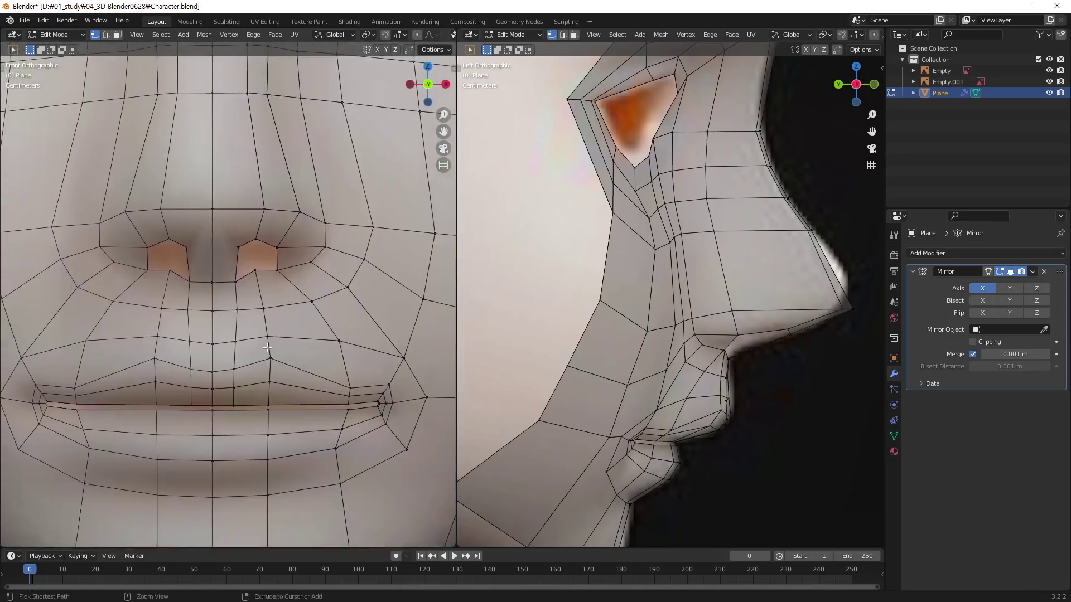
middle_click_drag(267, 348, 254, 317, "ctrl")
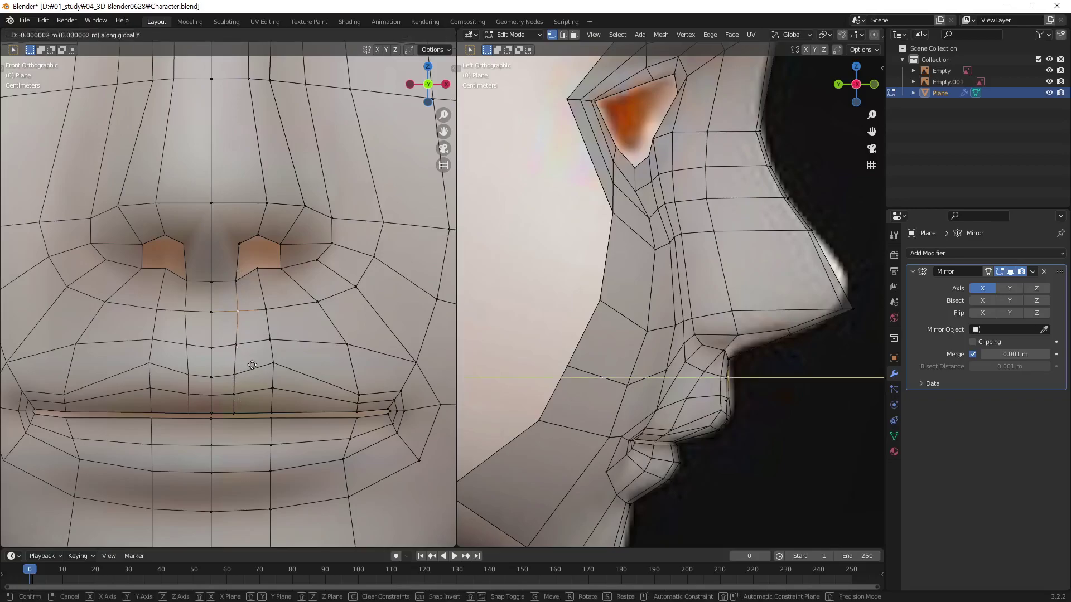
key("g")
key("x")
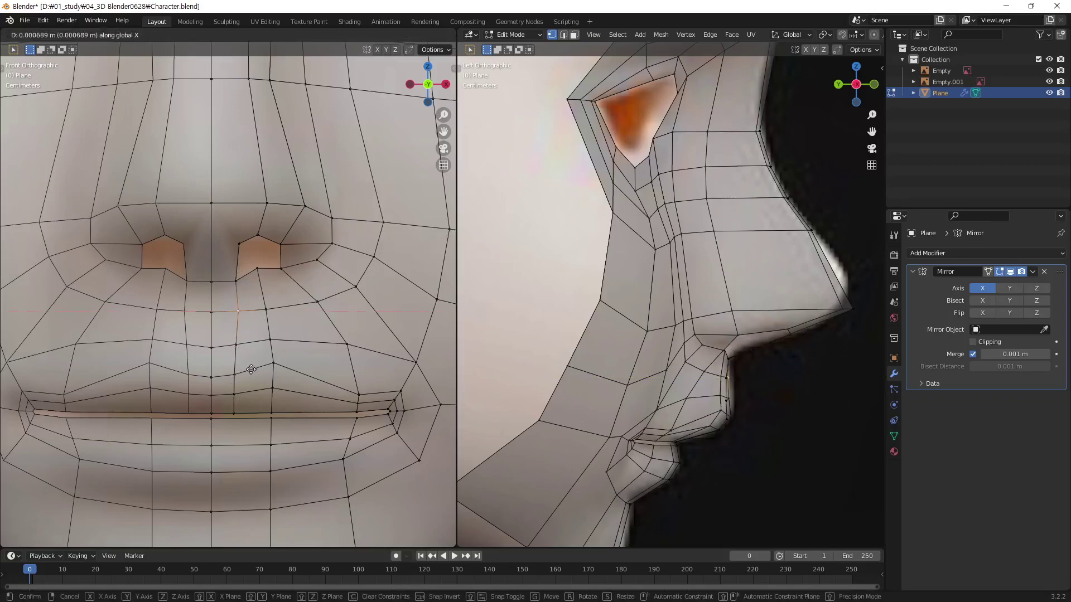
left_click(261, 361)
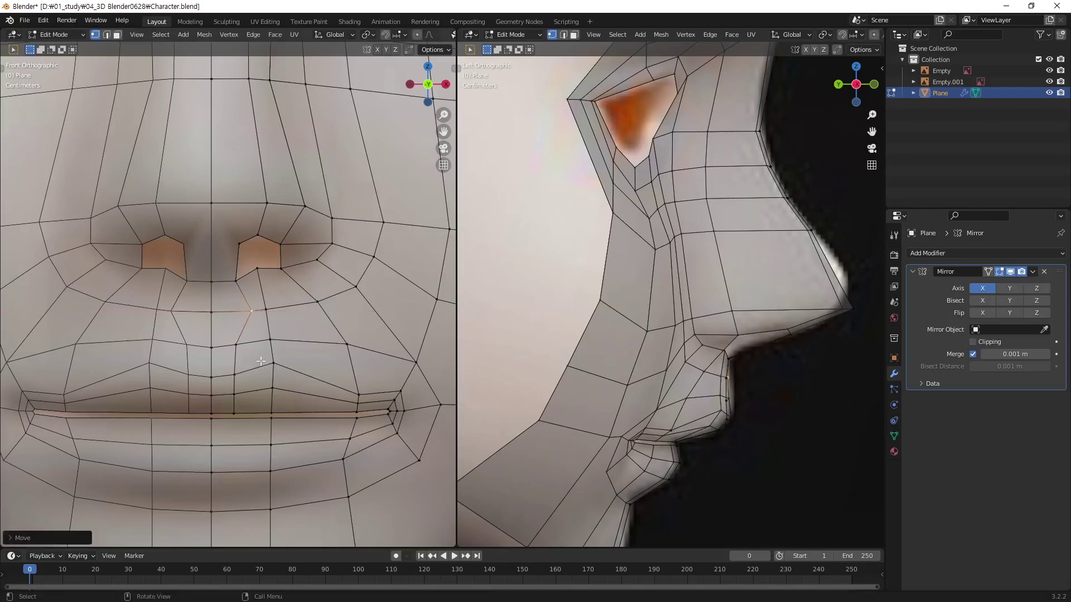
Slide two more upper-lip vertices sideways along X against the front reference.
left_click(236, 347)
key("g")
key("x")
left_click(268, 364)
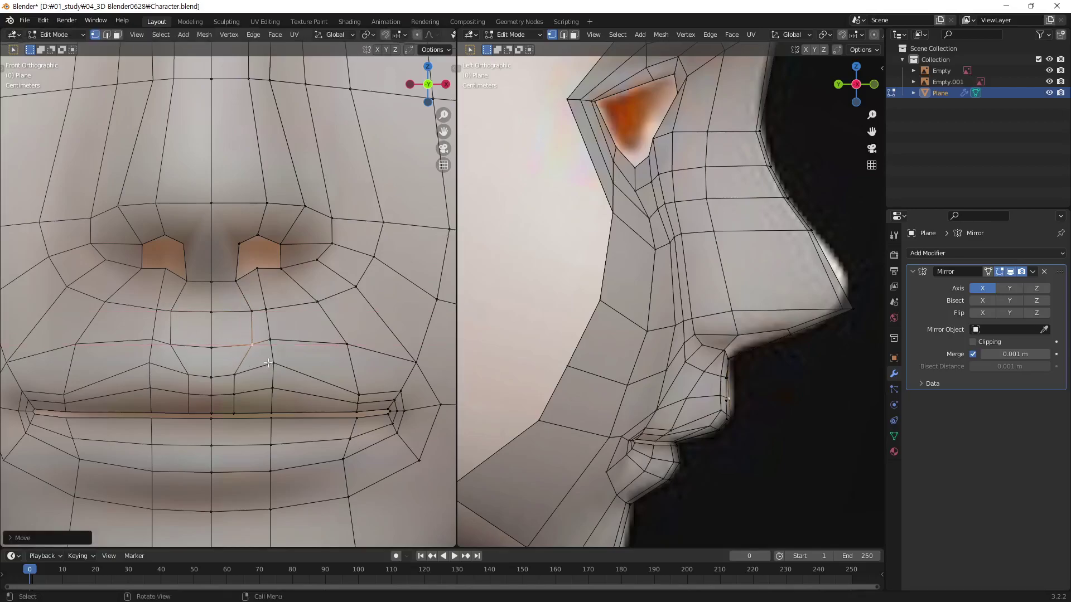
left_click(248, 312)
key("g")
key("x")
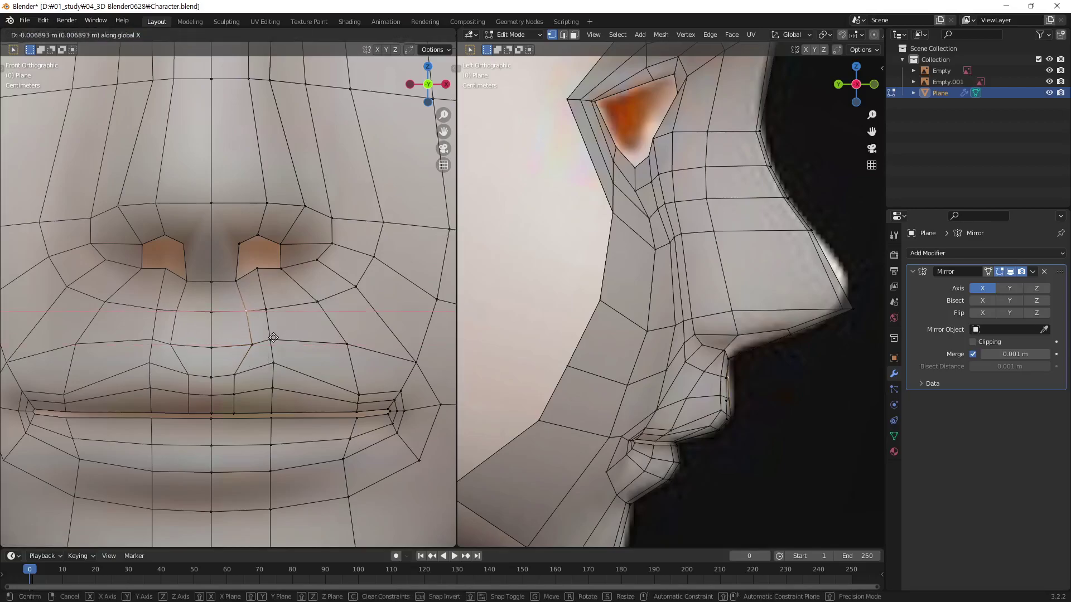
left_click(274, 338)
Shift a lower lip vertex right along X, leaving its vertical position unchanged.
left_click(243, 377)
key("g")
key("x")
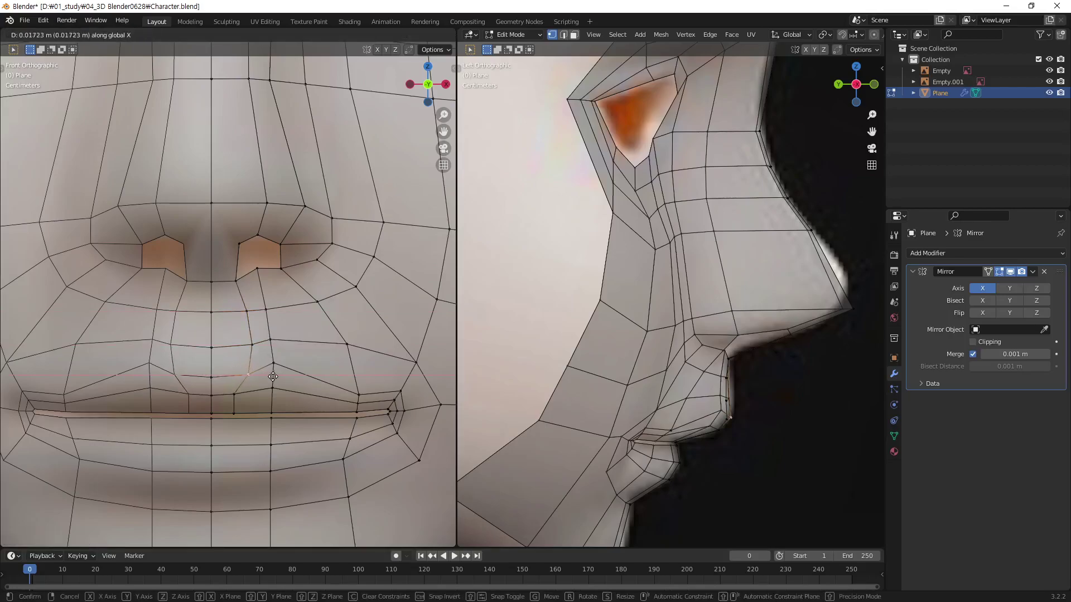
left_click(263, 401)
key("g")
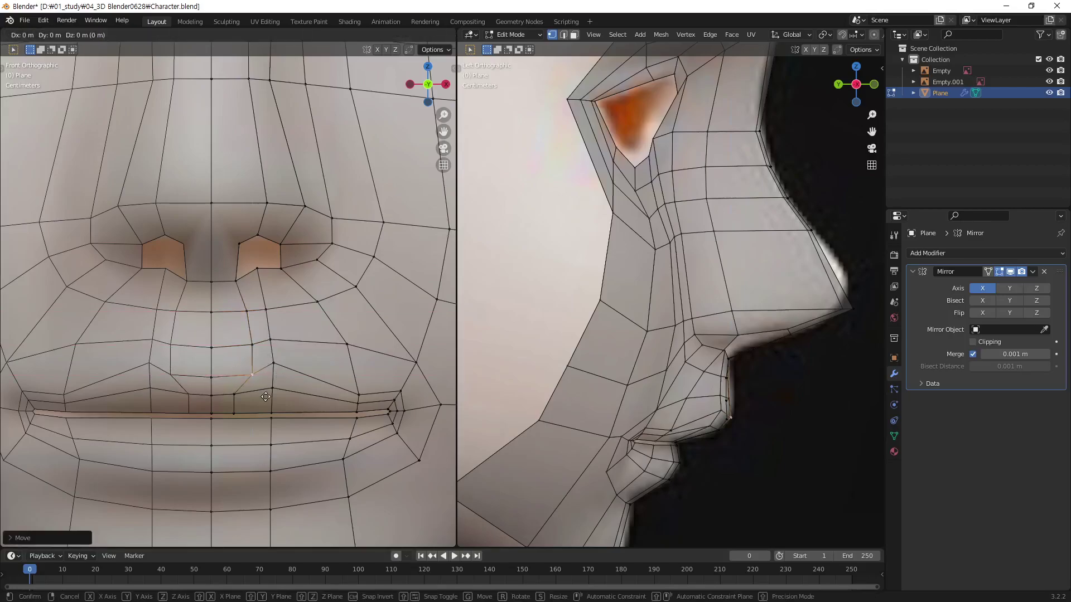
key("z")
left_click(268, 387)
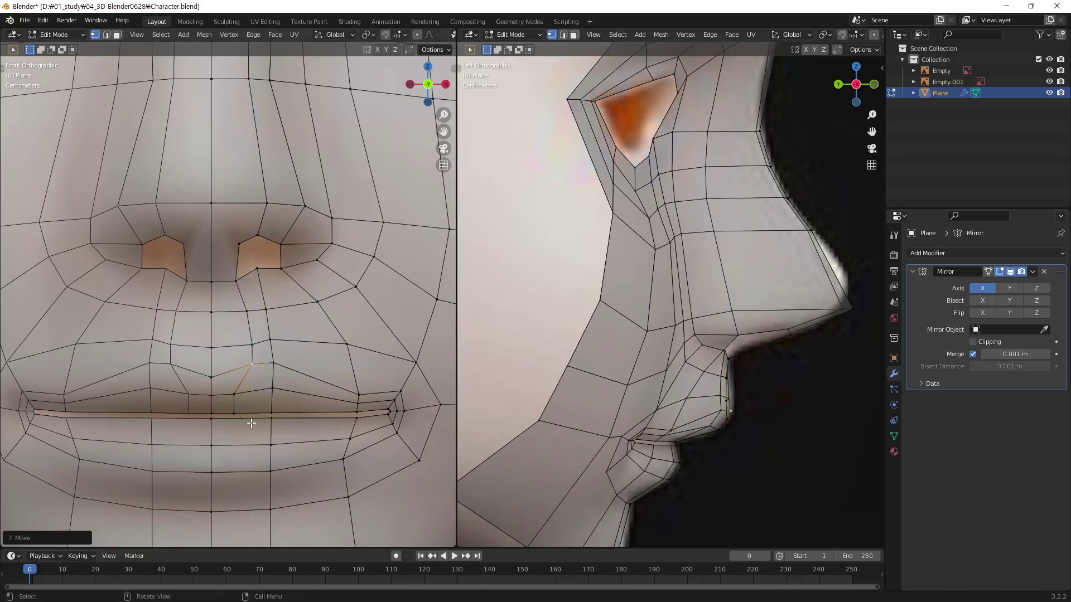
Shift the next lip vertex right along X, then ease it slightly back left.
left_click(236, 396)
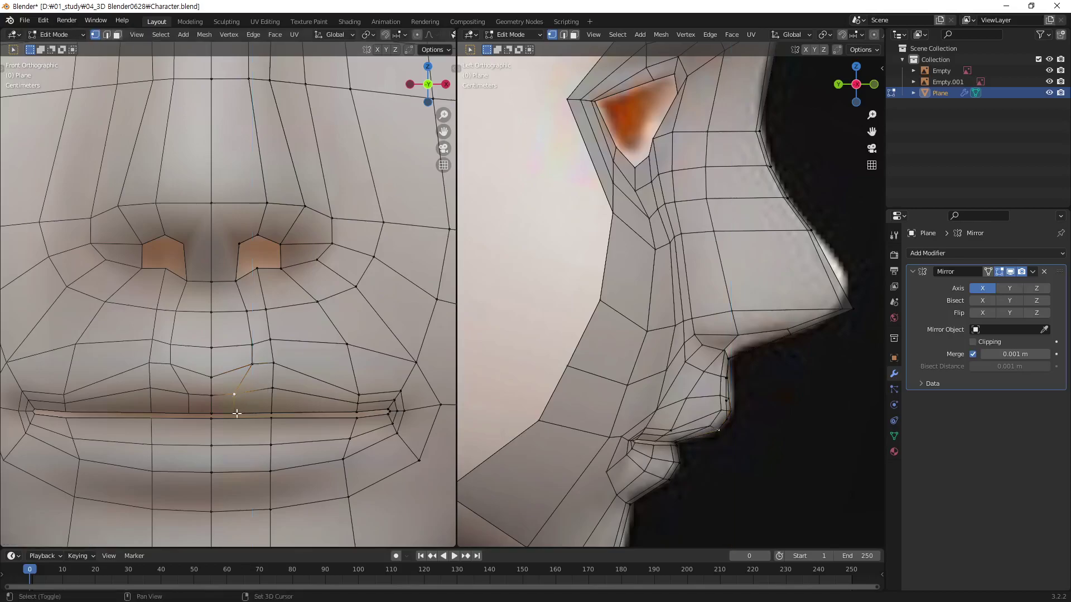
key("g")
key("x")
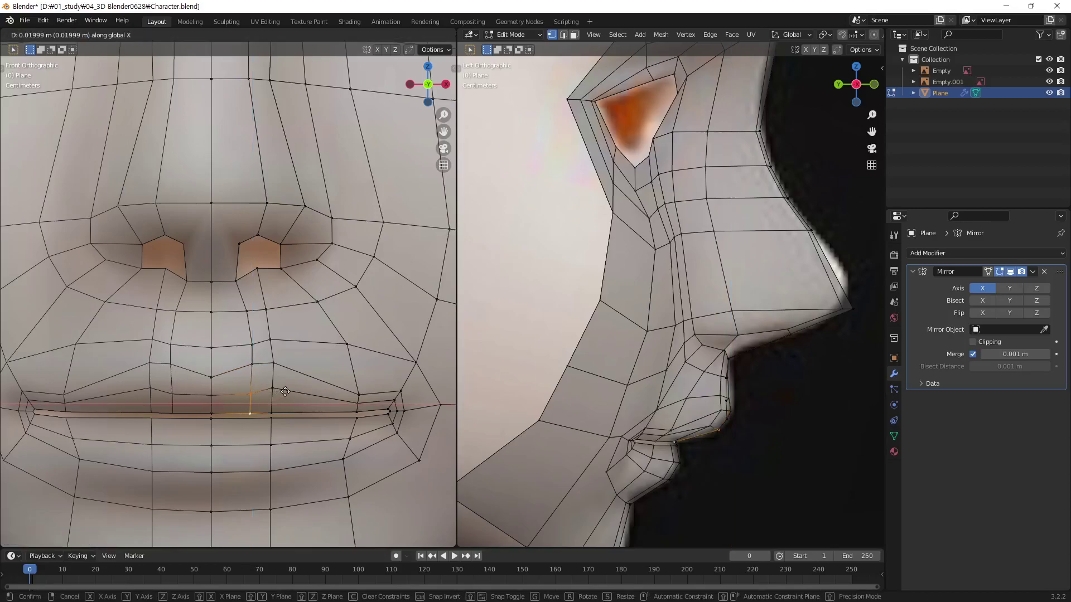
left_click(286, 391)
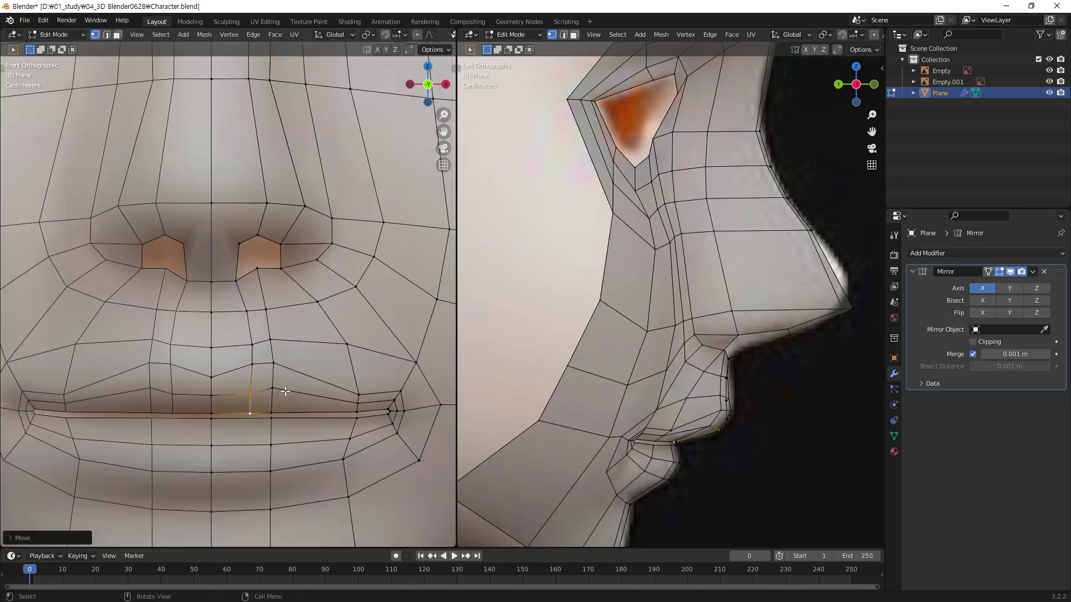
key("g")
key("x")
left_click(245, 414)
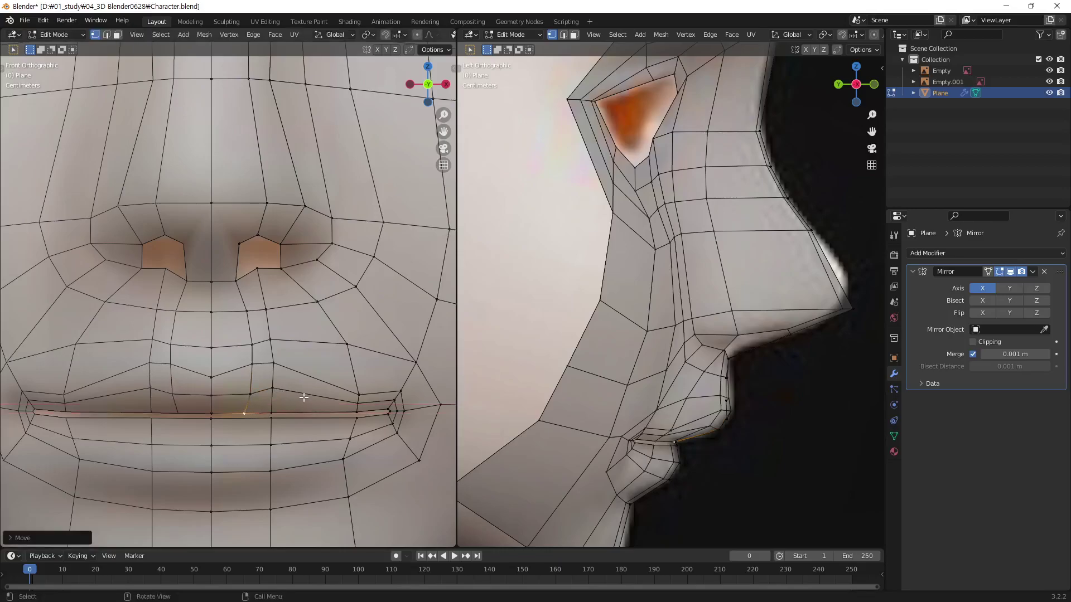
left_click(253, 258)
scroll(335, 287, "down", 3)
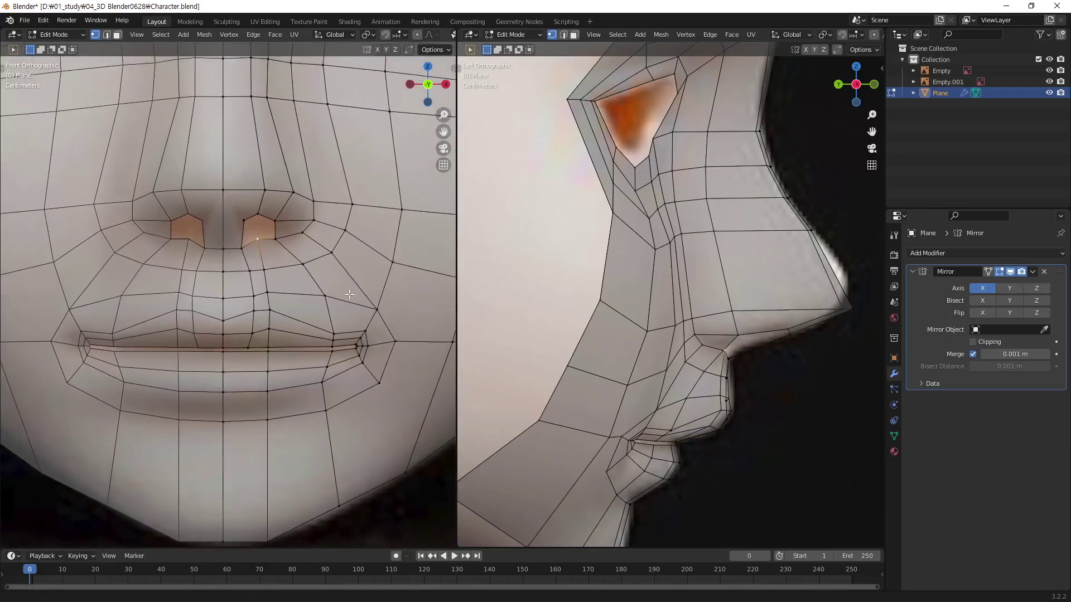
mouse_move(349, 293)
middle_mouse_down()
mouse_move(167, 340)
mouse_move(310, 246)
mouse_move(301, 237)
mouse_move(252, 333)
mouse_move(285, 328)
mouse_move(370, 201)
middle_mouse_up()
mouse_move(281, 330)
middle_mouse_down()
mouse_move(154, 372)
mouse_move(326, 256)
middle_mouse_up()
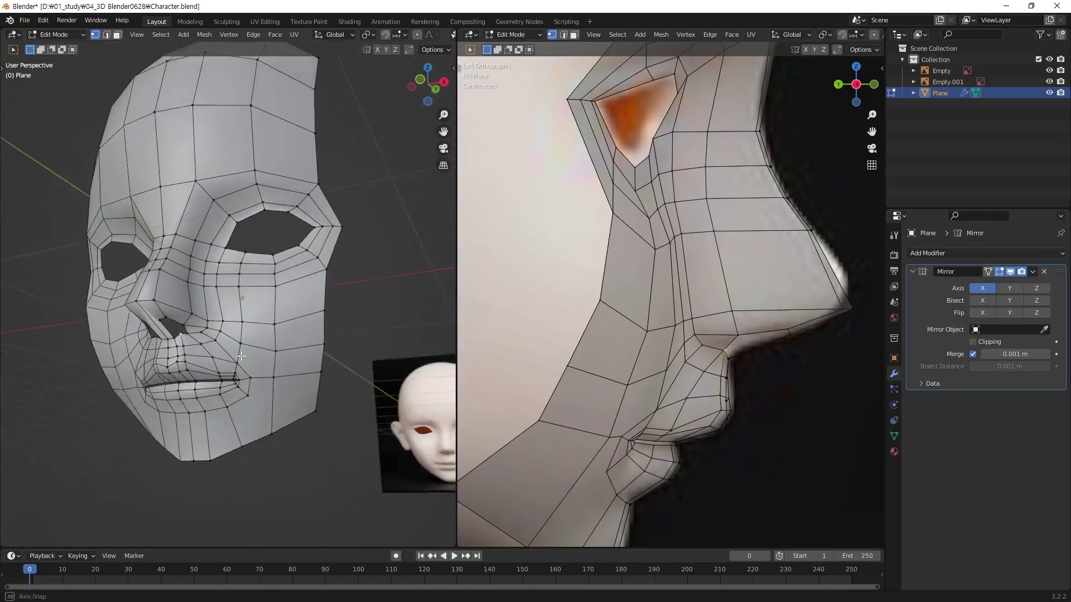
middle_click_drag(391, 32, 273, 35)
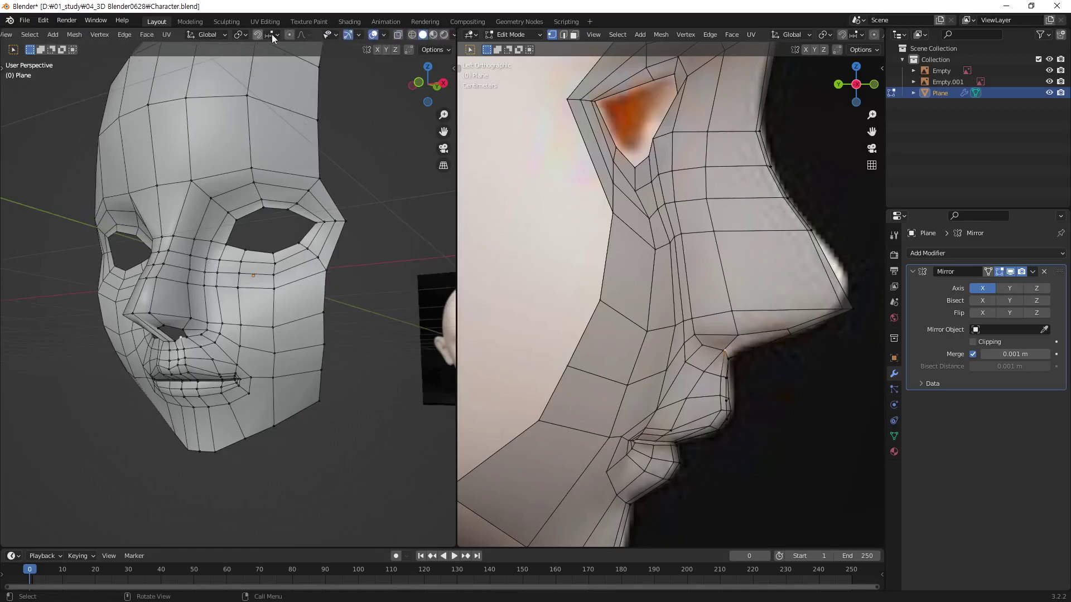
left_click(375, 36)
mouse_move(334, 251)
middle_mouse_down()
mouse_move(370, 311)
mouse_move(266, 339)
mouse_move(248, 330)
mouse_move(311, 335)
mouse_move(359, 311)
mouse_move(399, 315)
mouse_move(177, 342)
mouse_move(313, 326)
mouse_move(290, 312)
mouse_move(294, 251)
mouse_move(359, 275)
mouse_move(375, 306)
mouse_move(241, 340)
mouse_move(358, 208)
middle_mouse_up()
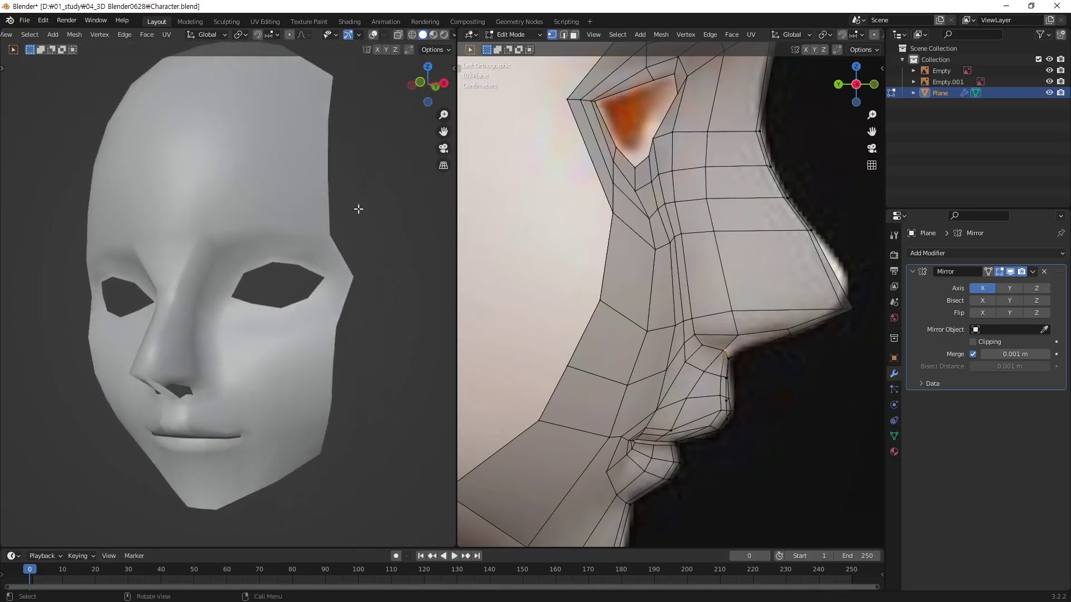
mouse_move(265, 207)
middle_mouse_down()
mouse_move(179, 262)
mouse_move(96, 292)
mouse_move(211, 335)
mouse_move(202, 280)
mouse_move(317, 159)
mouse_move(235, 212)
mouse_move(136, 328)
mouse_move(295, 291)
mouse_move(332, 356)
mouse_move(274, 366)
middle_mouse_up()
left_click(373, 35)
scroll(295, 292, "down", 5)
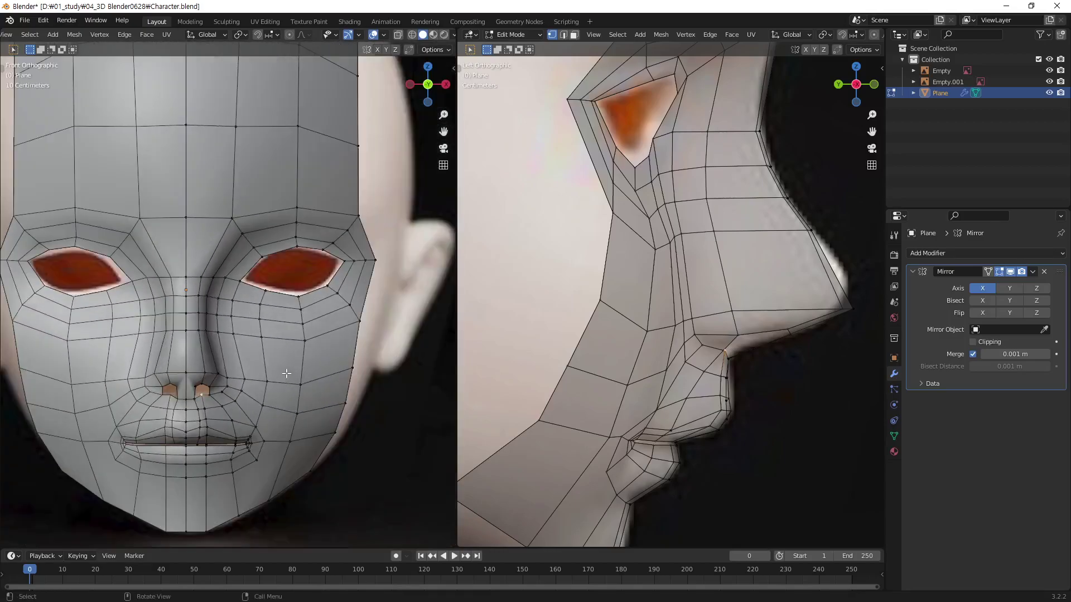
scroll(333, 355, "up", 2)
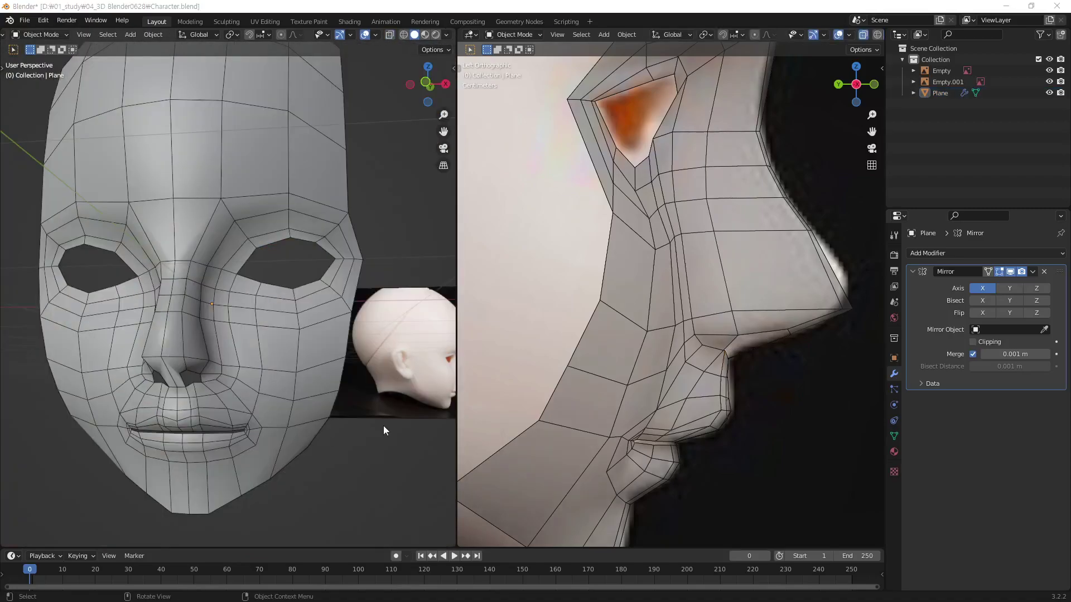
mouse_move(302, 333)
middle_mouse_down()
mouse_move(267, 389)
mouse_move(250, 393)
mouse_move(313, 354)
mouse_move(303, 360)
middle_mouse_up()
scroll(294, 356, "up", 2)
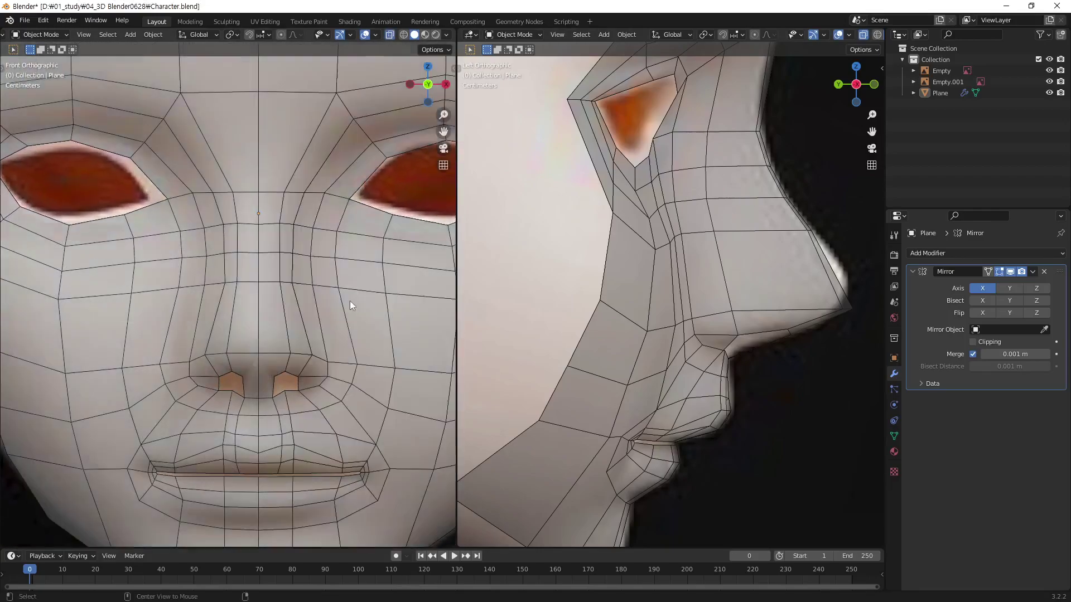
scroll(304, 323, "up", 2)
scroll(304, 324, "up", 3)
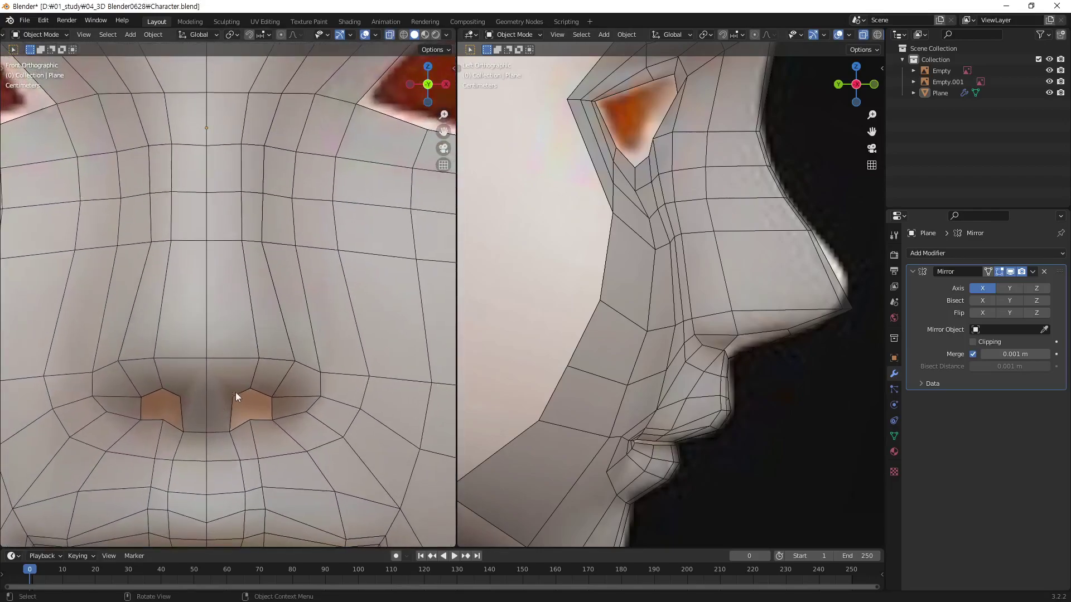
middle_click_drag(267, 369, 288, 453, "shift")
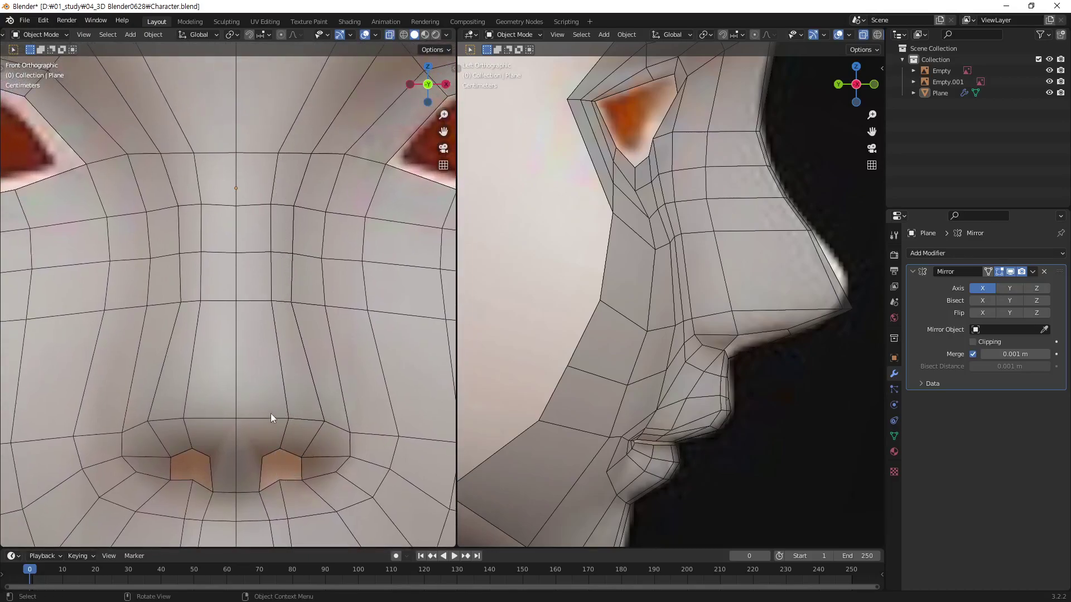
left_click(273, 464)
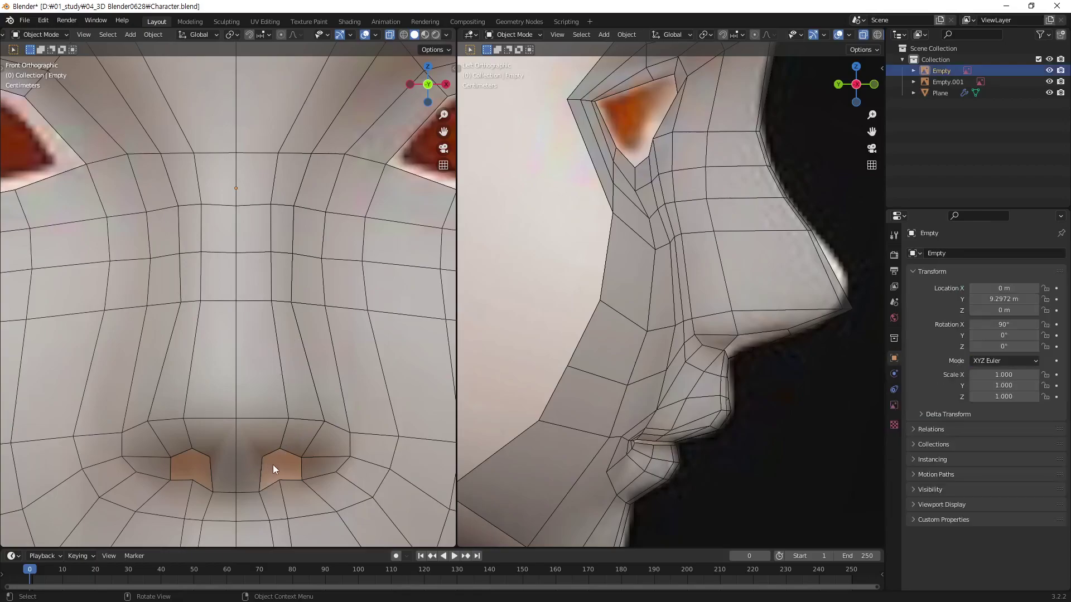
left_click(264, 458)
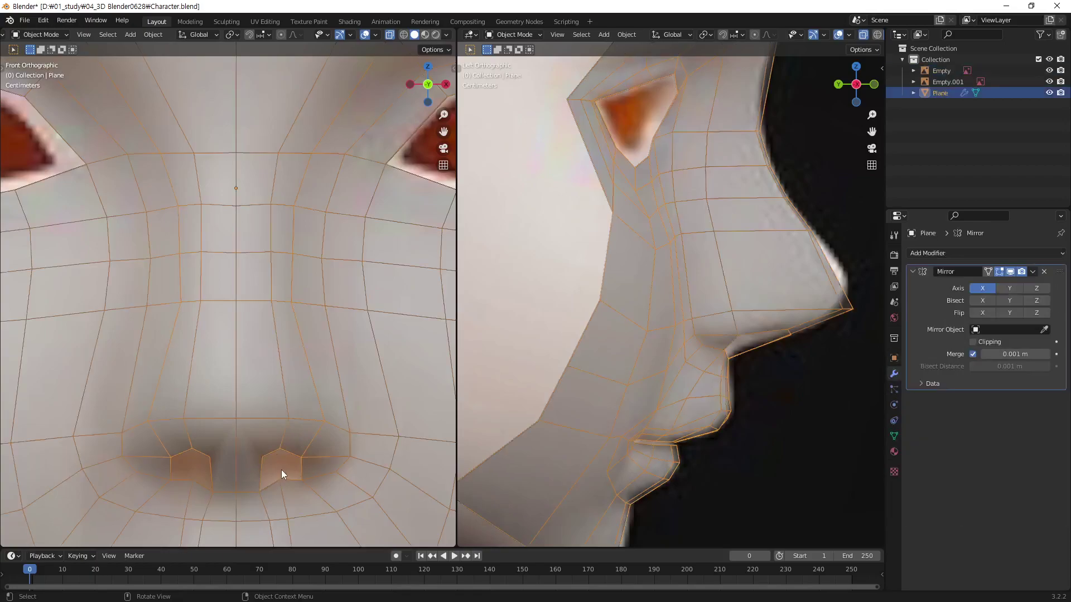
key("Tab")
Knife a cut from above the nose up onto the forehead, ending at the centre-line vertex.
key("k")
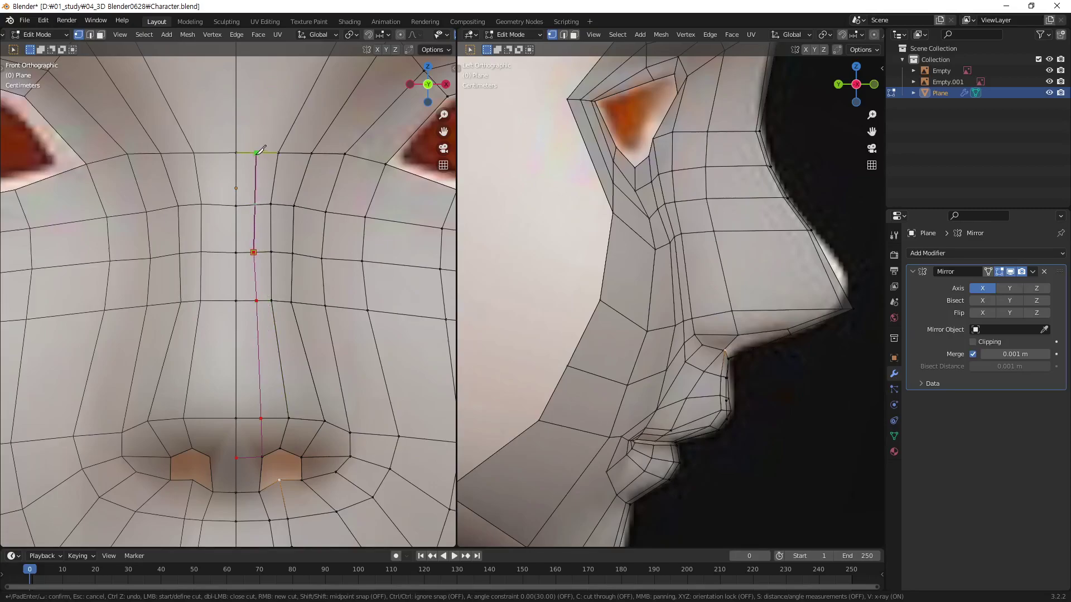
middle_click_drag(261, 141, 243, 411, "shift")
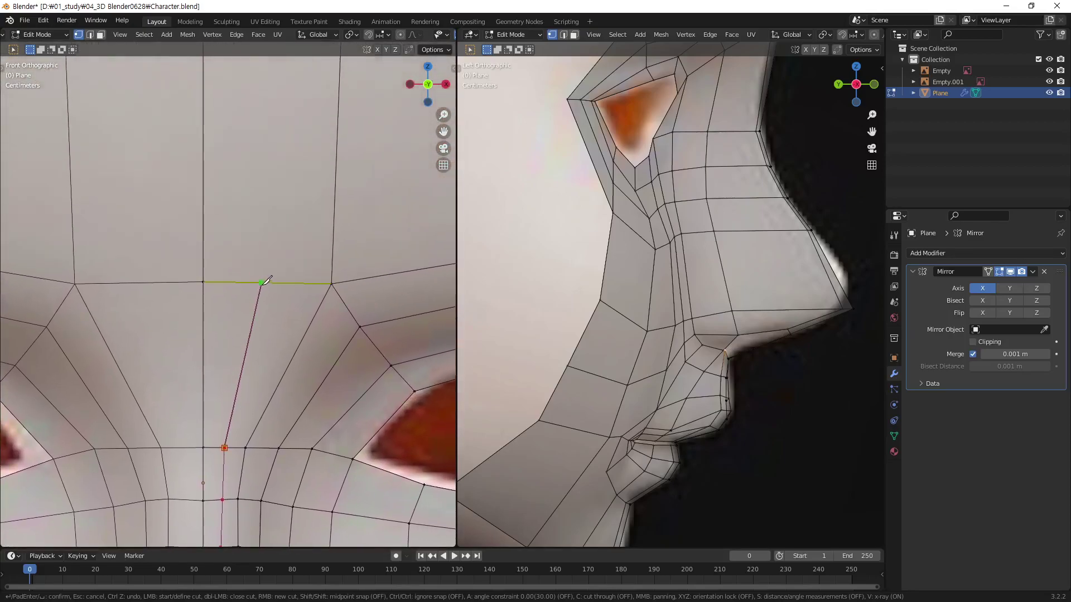
left_click(266, 283)
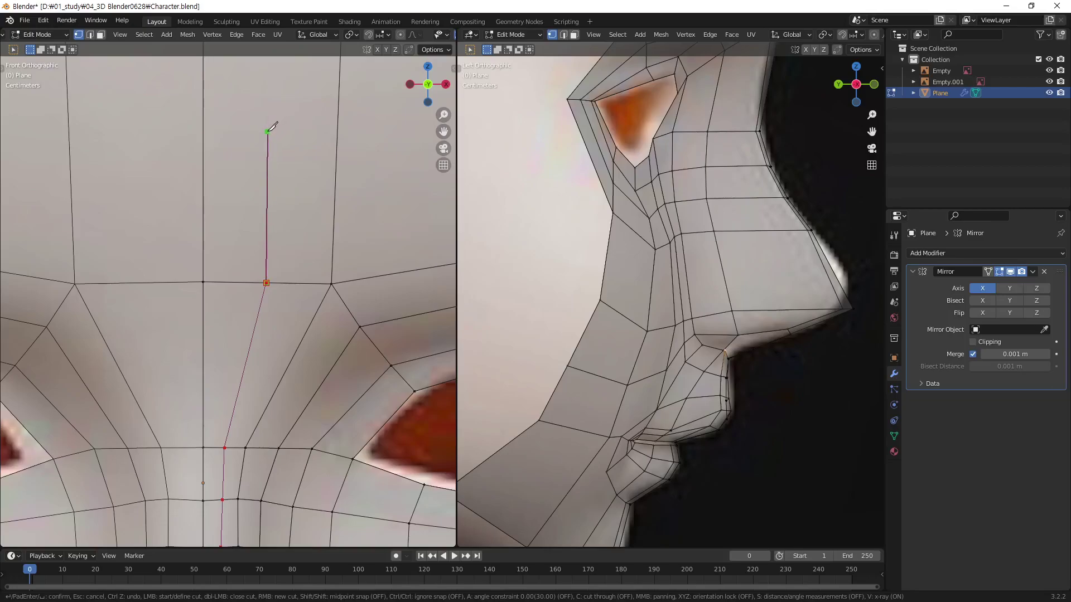
left_click(269, 137)
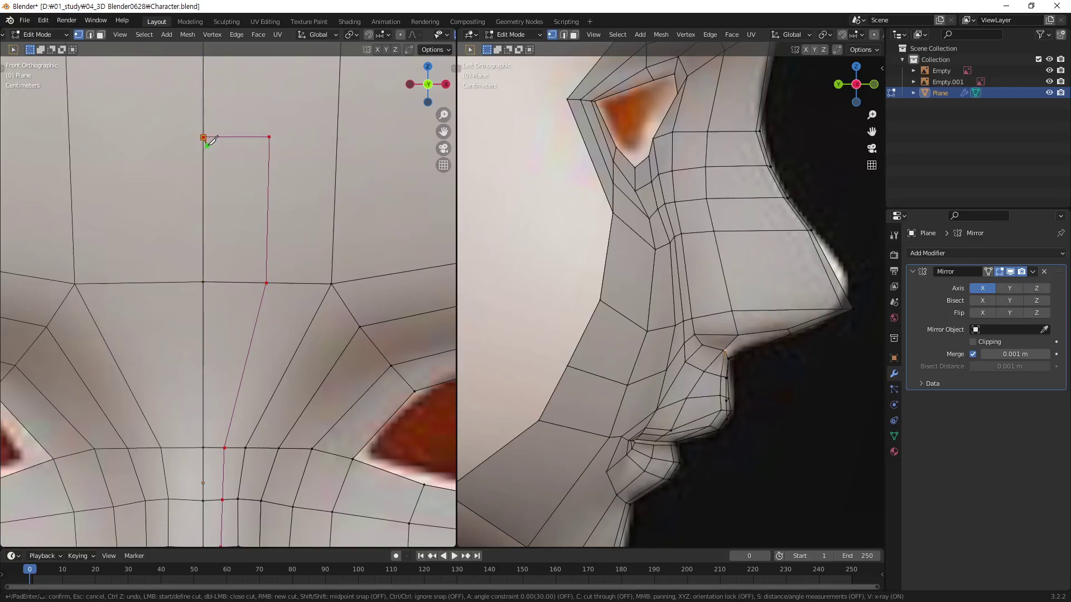
left_click(204, 138)
key("Return")
scroll(282, 350, "down", 2)
scroll(318, 240, "down", 3)
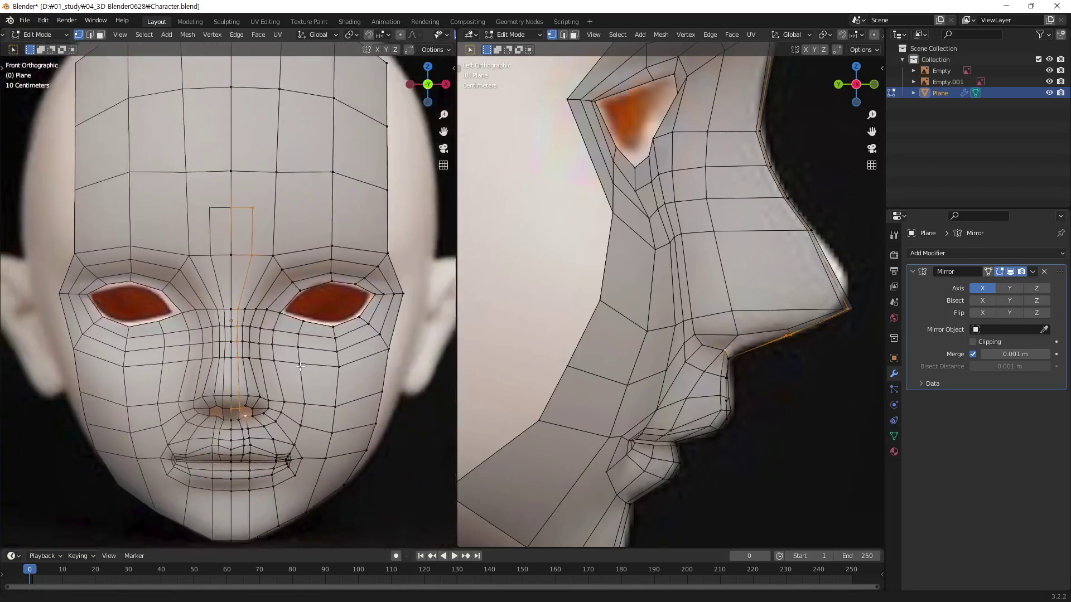
scroll(334, 262, "up", 2)
scroll(345, 275, "up", 2)
middle_click_drag(345, 275, 332, 287, "shift")
Deselect everything and push the nose-side corner vertex along Y to the reference.
key("alt+a")
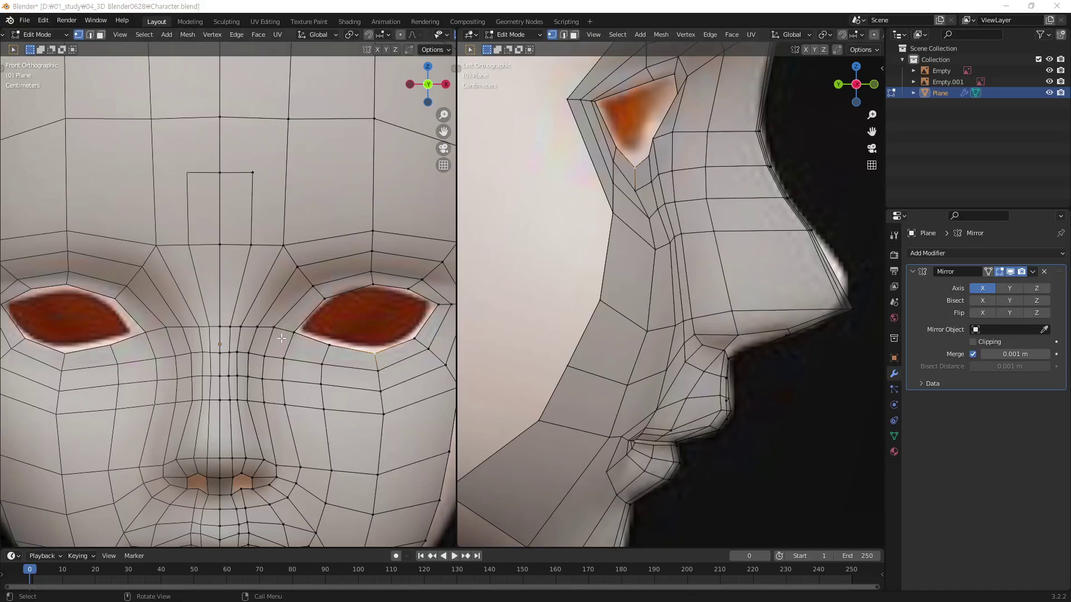
mouse_move(281, 338)
middle_mouse_down()
mouse_move(235, 327)
mouse_move(205, 346)
mouse_move(220, 237)
middle_mouse_up()
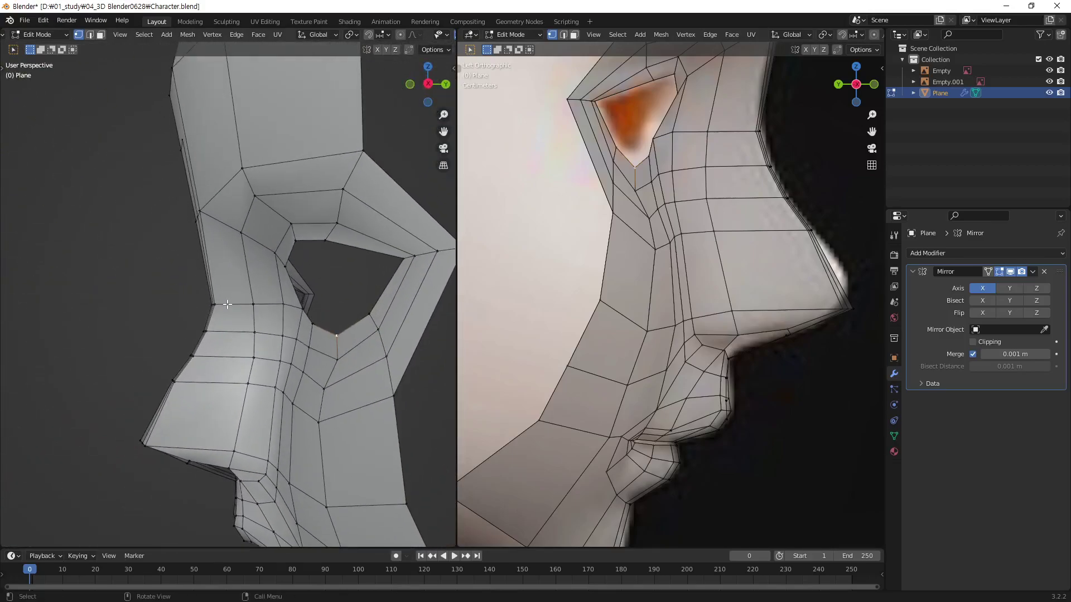
left_click(228, 304)
mouse_move(227, 304)
middle_mouse_down()
mouse_move(283, 282)
mouse_move(275, 291)
middle_mouse_up()
scroll(282, 281, "up", 3)
key("g")
key("y")
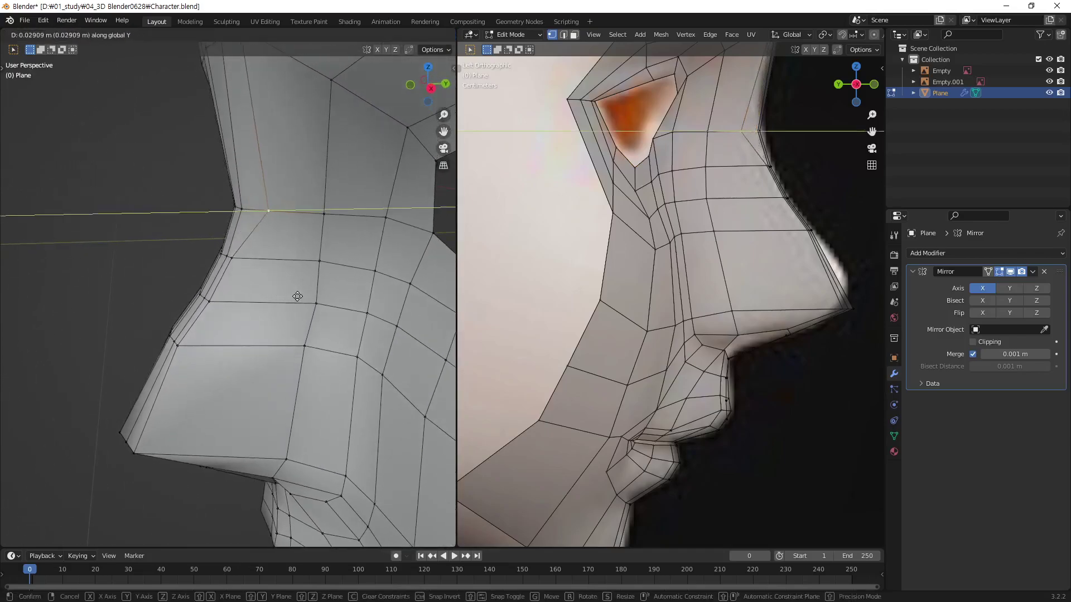
left_click(301, 299)
Adjust two more nose vertices along Y, zooming the side view onto the nose.
left_click(237, 260)
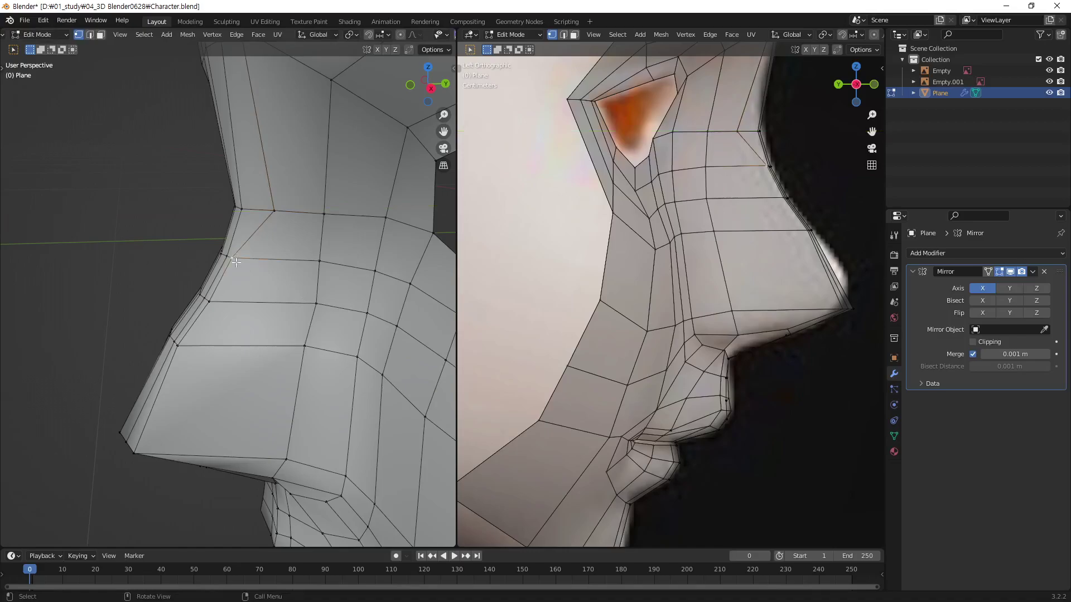
key("g")
key("y")
left_click(276, 273)
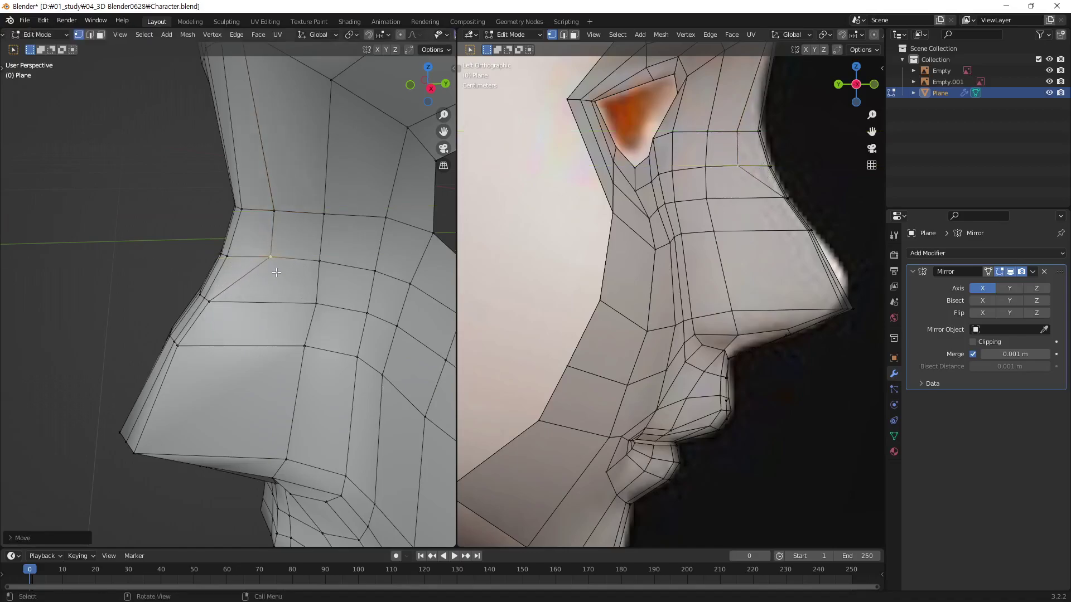
left_click(215, 303)
middle_click_drag(625, 251, 563, 263, "shift")
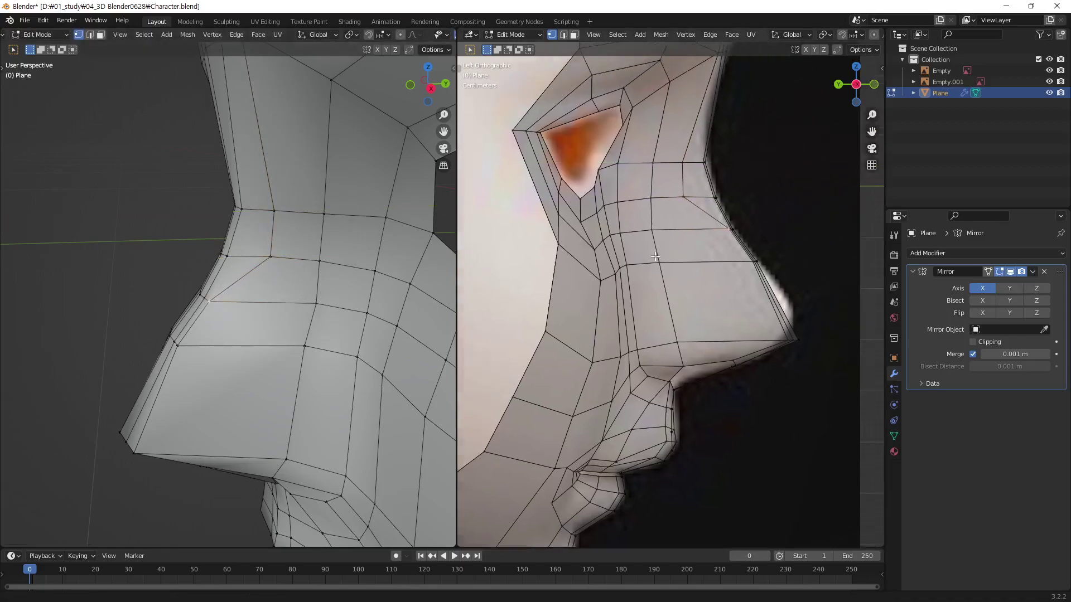
scroll(656, 306, "up", 3)
middle_click_drag(656, 307, 651, 323, "shift")
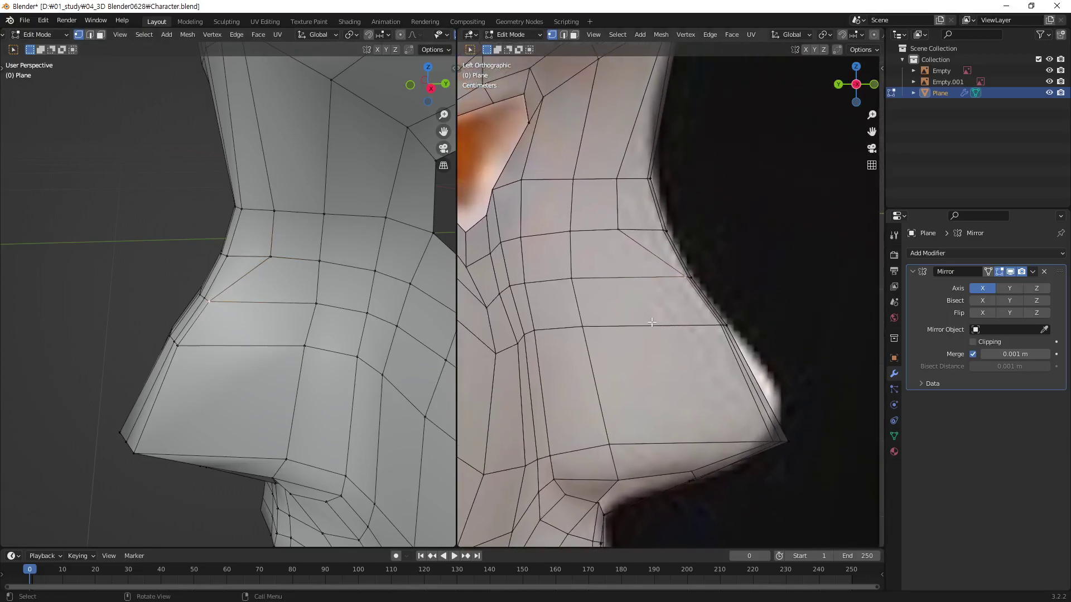
key("g")
key("y")
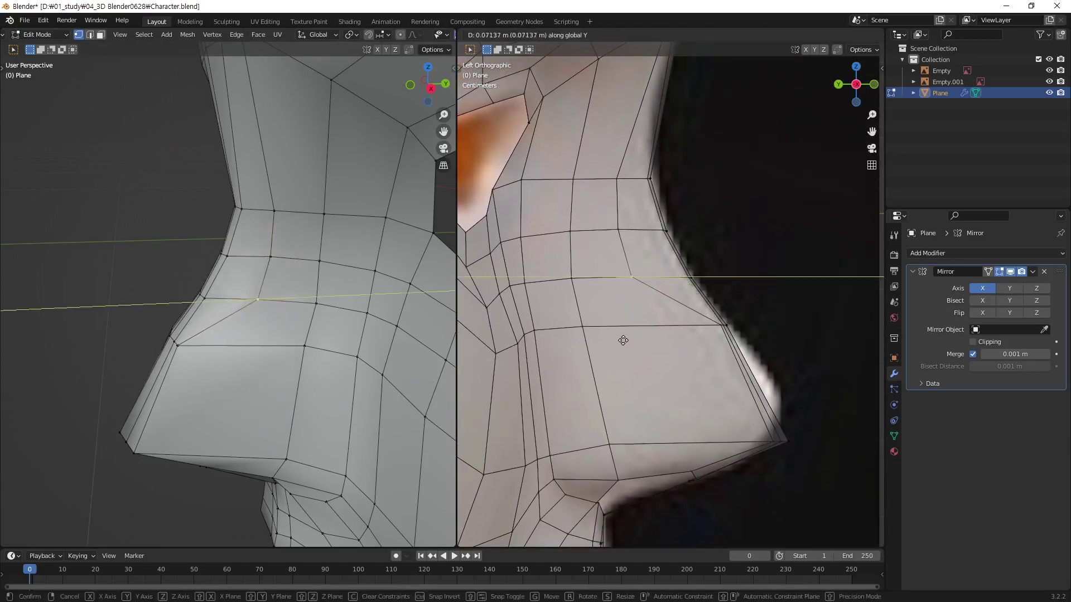
left_click(621, 343)
Move a nose profile vertex and the nose-tip corner along Y onto the reference outline.
left_click(719, 334)
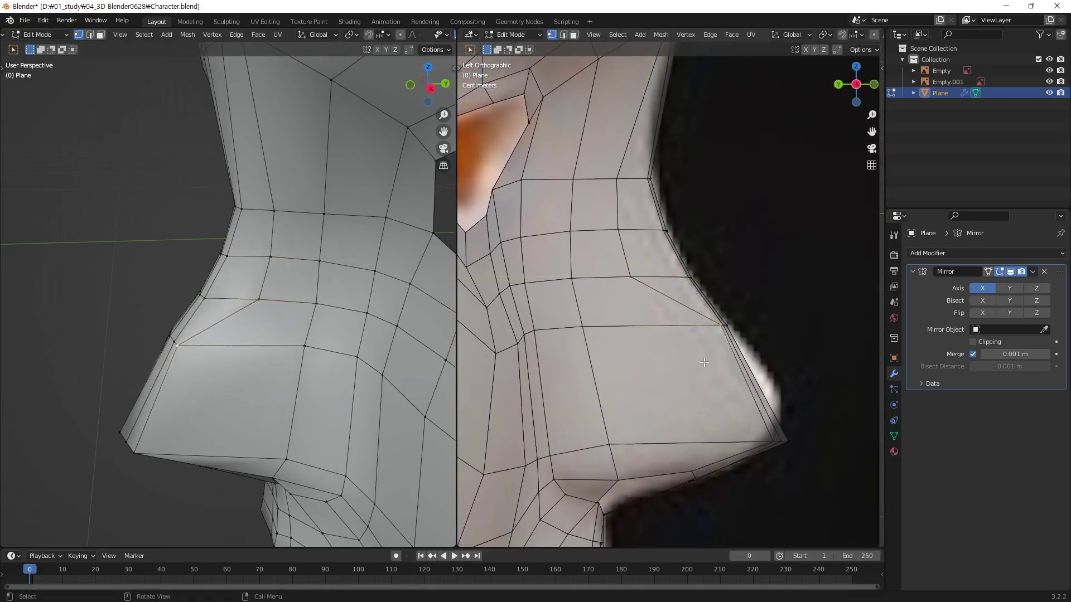
key("g")
key("y")
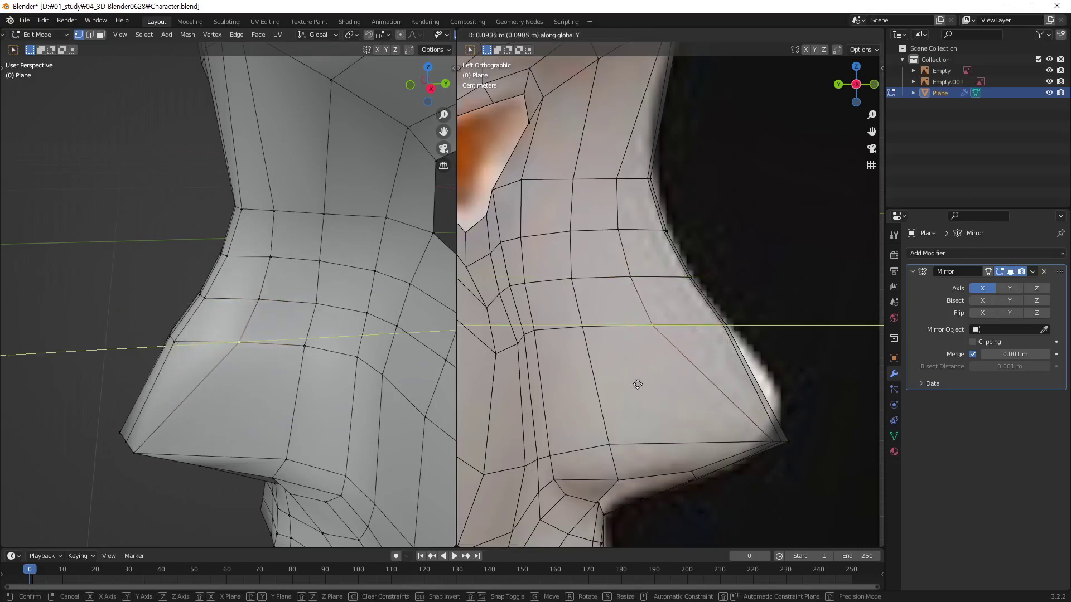
left_click(638, 385)
left_click(771, 452)
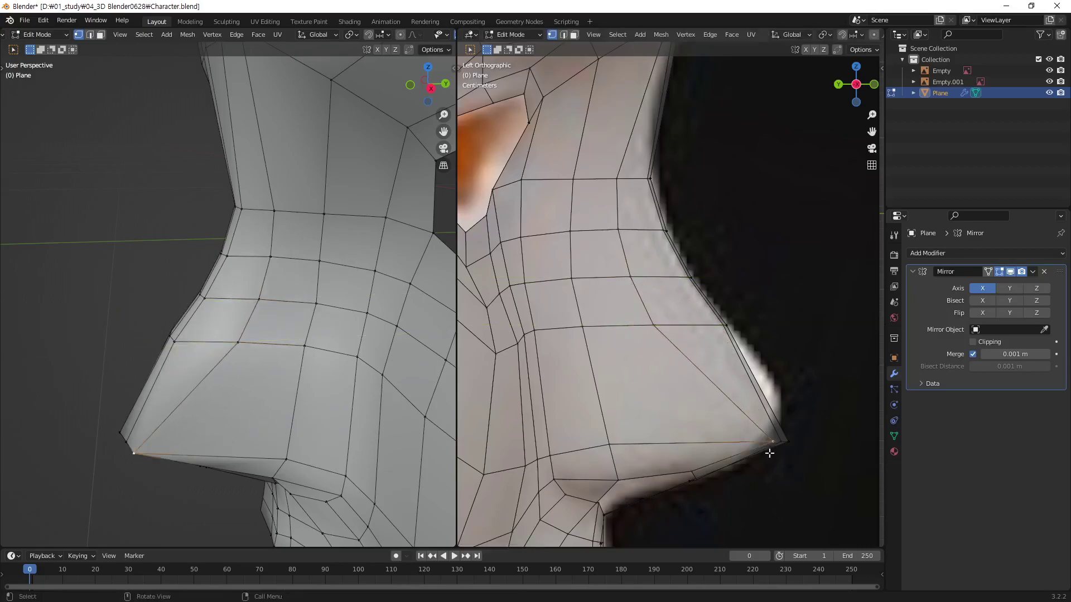
key("g")
key("y")
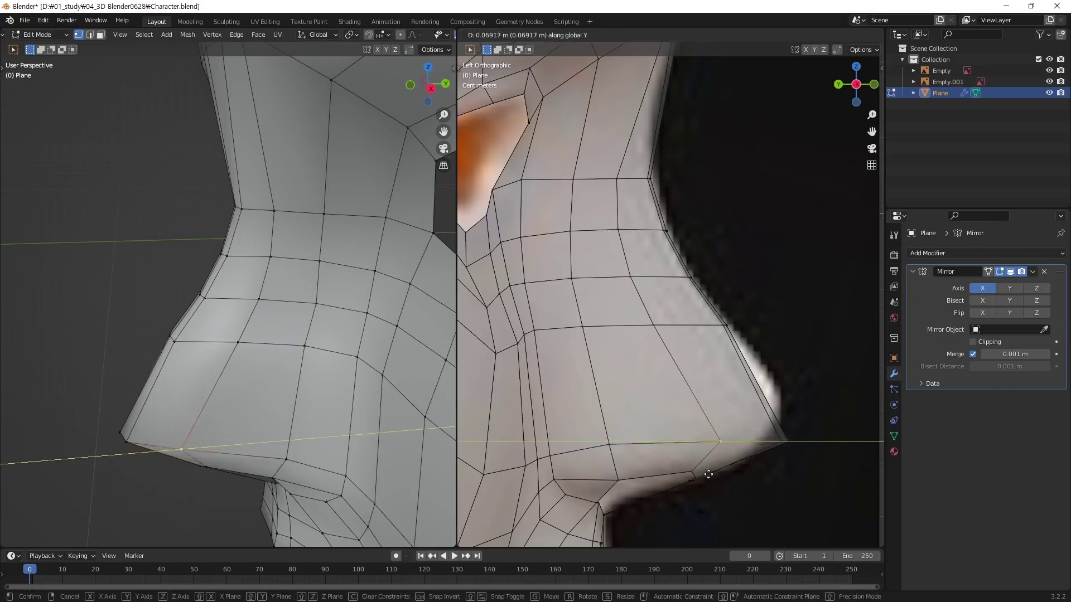
left_click(720, 472)
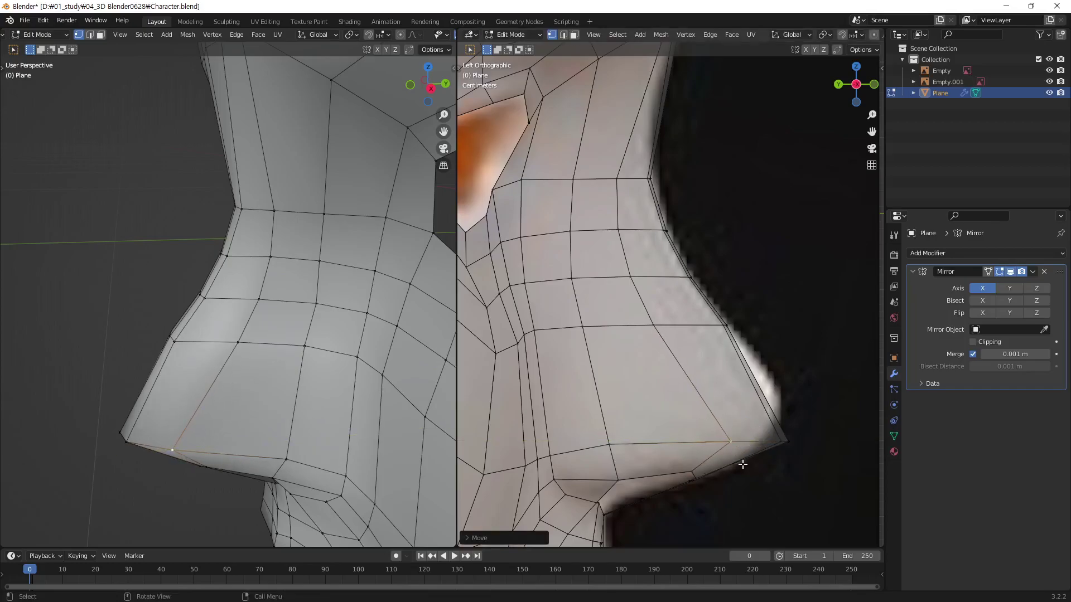
key("g")
key("y")
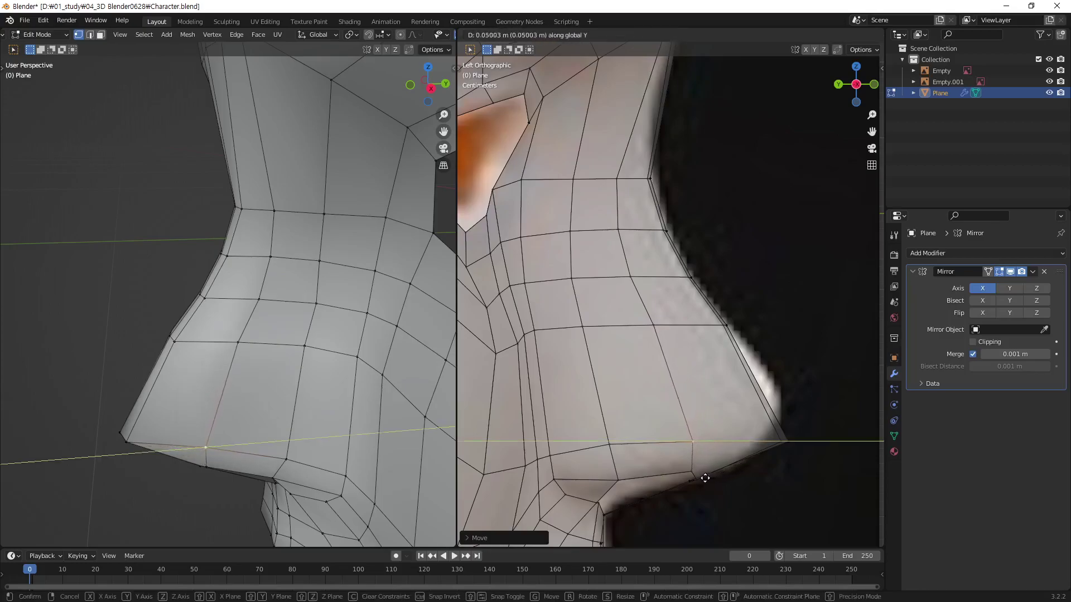
left_click(704, 477)
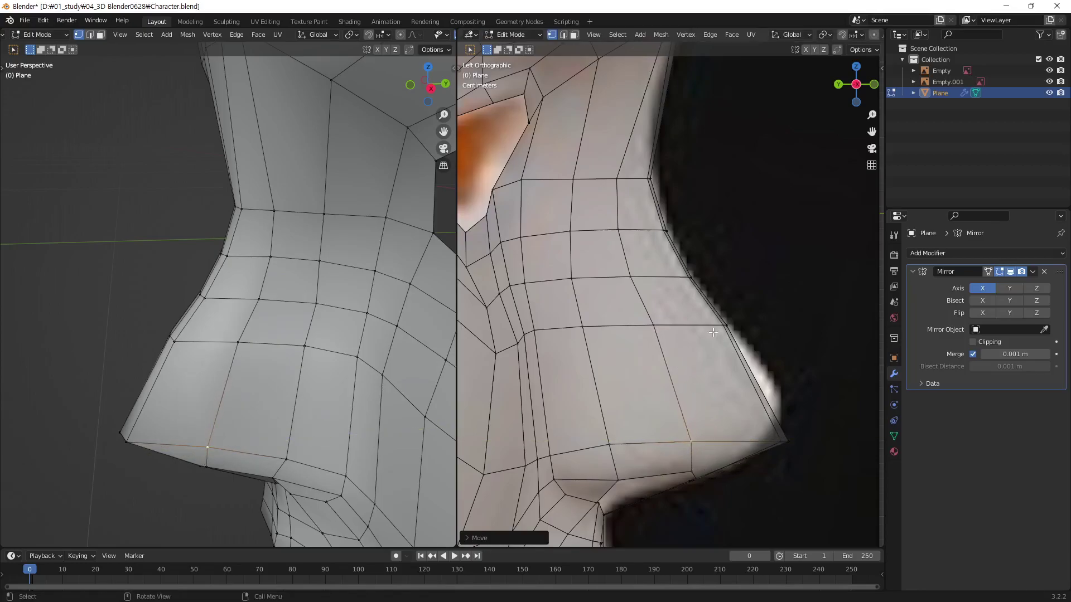
Push two upper nose-bridge vertices along Y to follow the side silhouette.
left_click(246, 218)
mouse_move(246, 218)
middle_mouse_down()
mouse_move(240, 236)
mouse_move(284, 260)
middle_mouse_up()
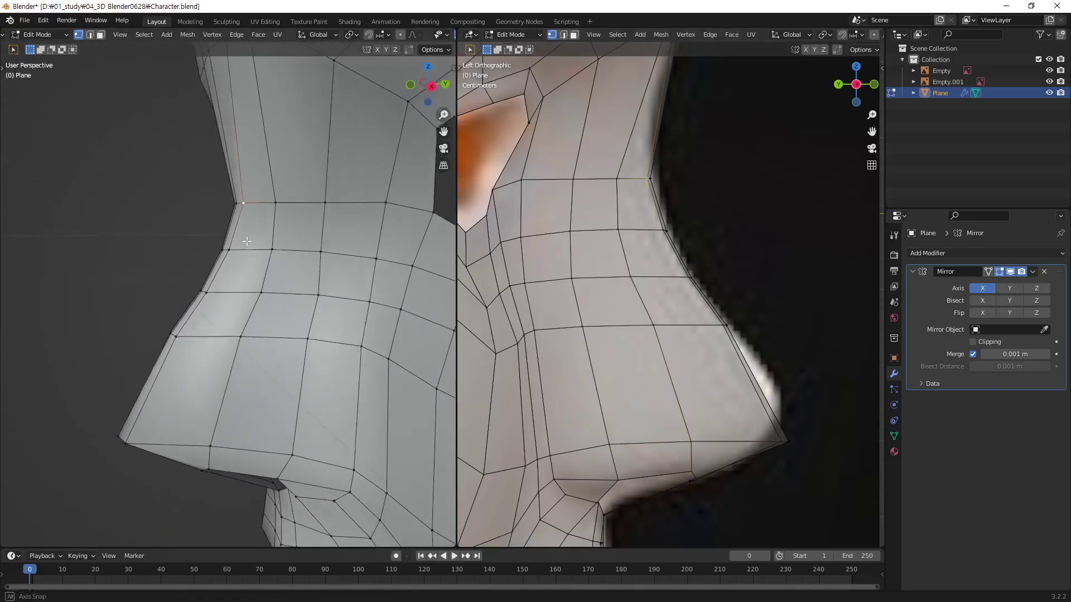
key("g")
key("y")
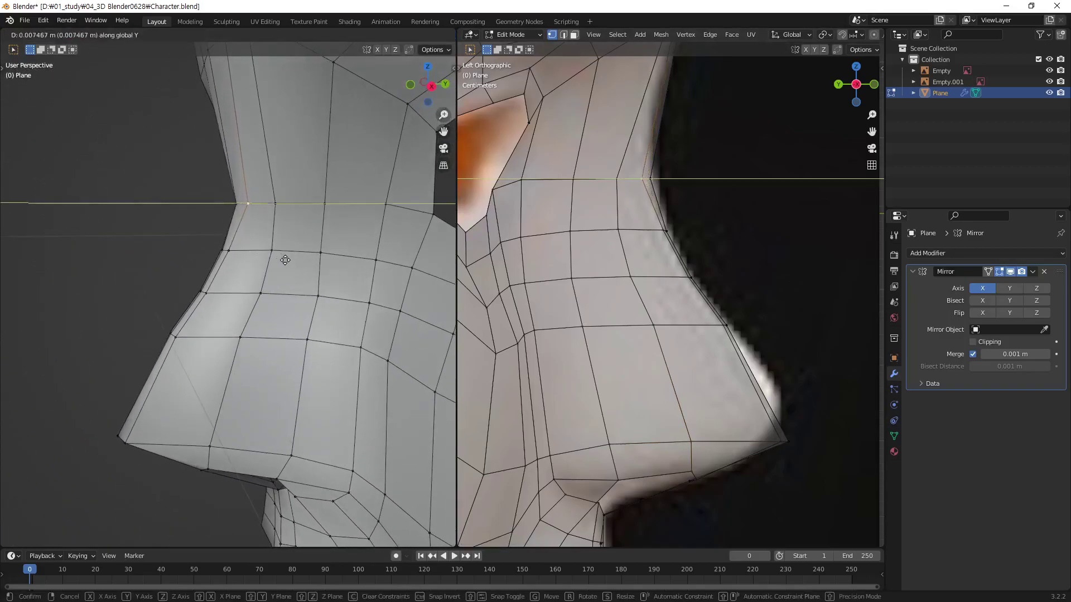
left_click(285, 260)
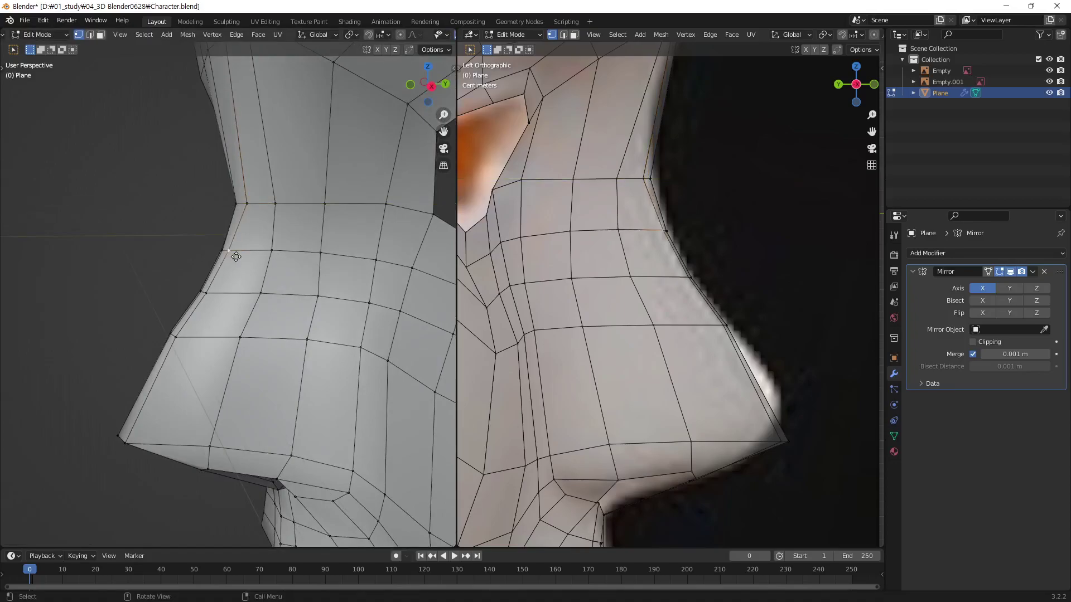
key("g")
key("y")
left_click(245, 261)
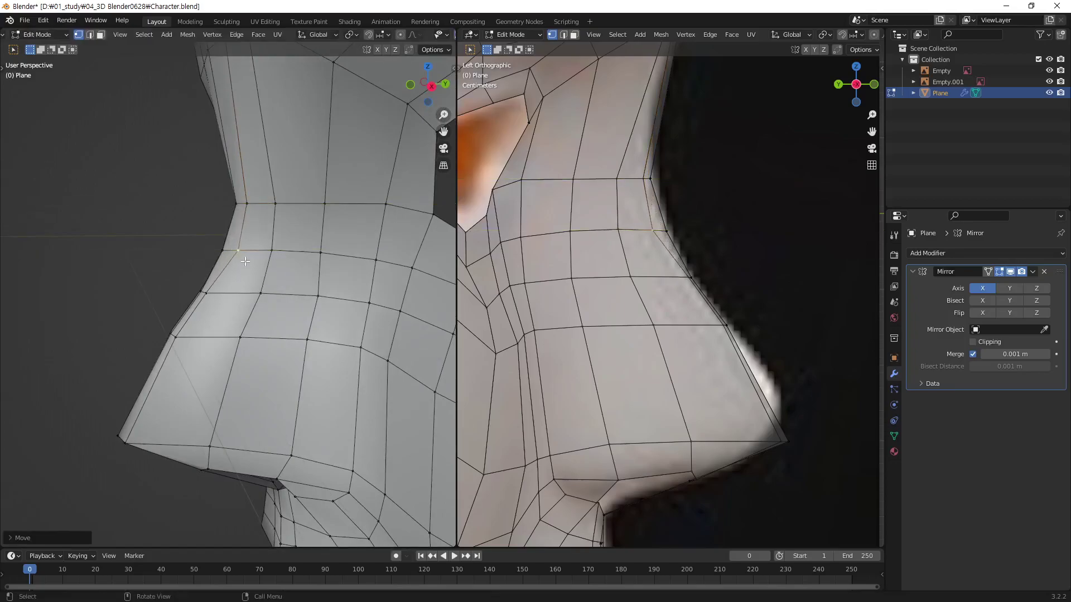
Adjust the remaining bridge, lower-bridge and nose-tip corner vertices along Y.
key("g")
key("y")
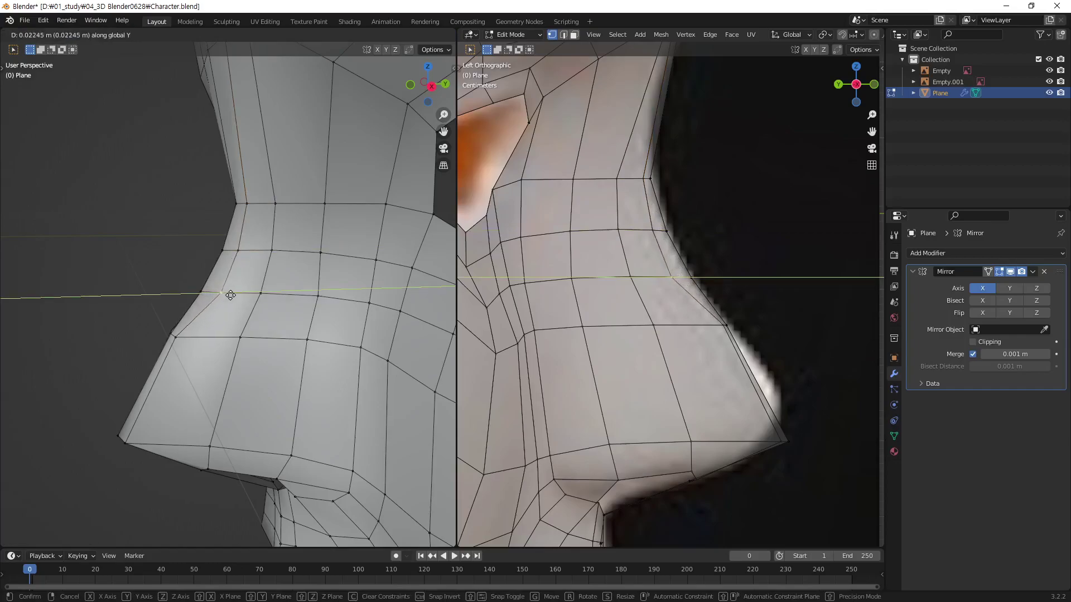
left_click(202, 306)
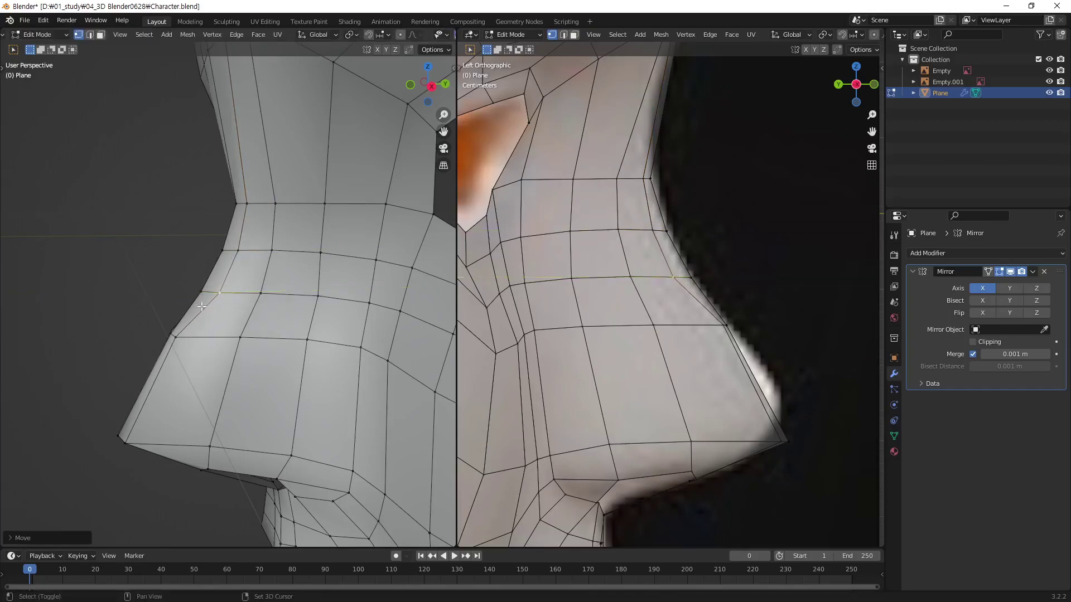
key("g")
key("y")
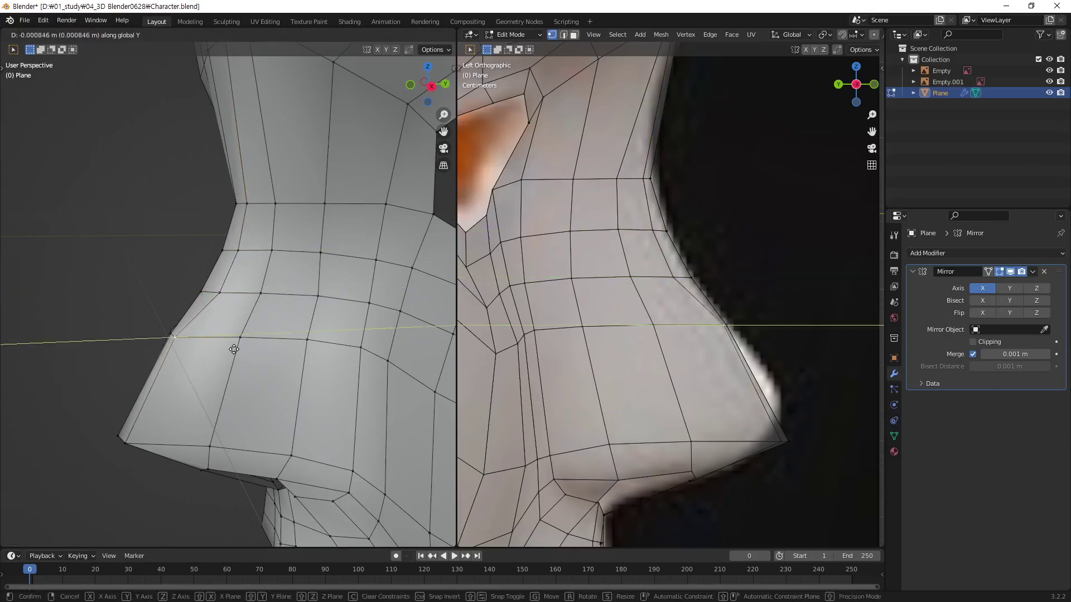
left_click(259, 341)
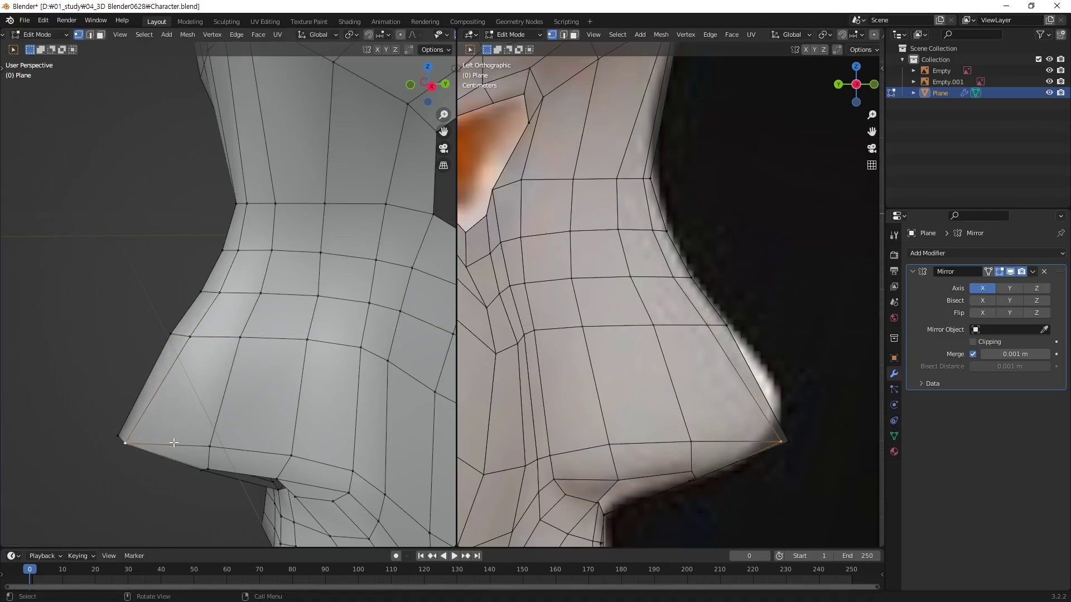
key("g")
key("y")
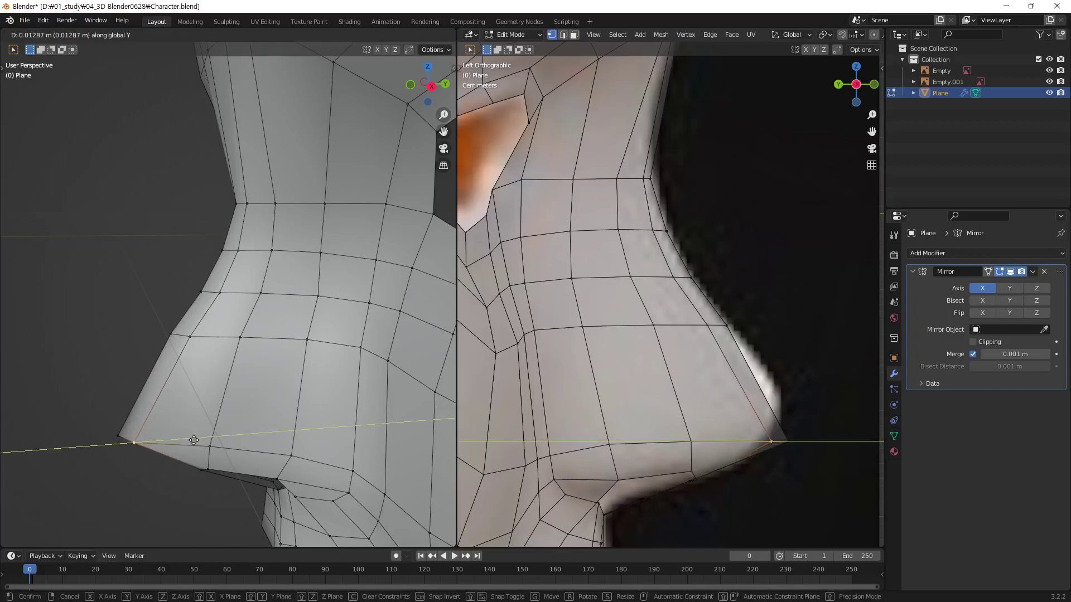
left_click(199, 439)
Orbit around the nose to inspect its shape from the side and front.
mouse_move(196, 401)
middle_mouse_down()
mouse_move(381, 367)
mouse_move(403, 268)
middle_mouse_up()
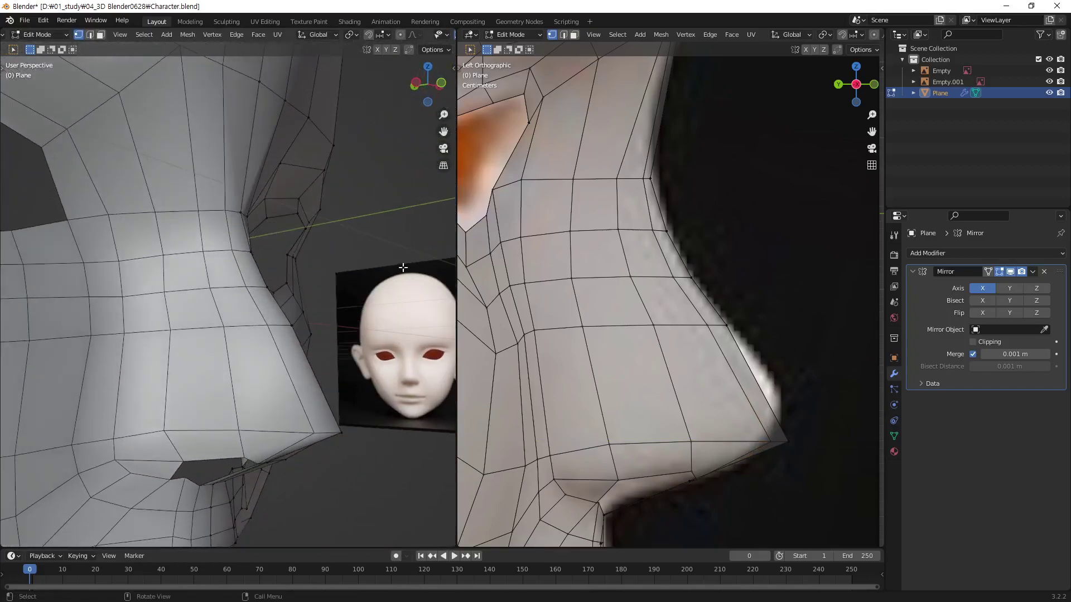
mouse_move(325, 371)
middle_mouse_down()
mouse_move(163, 444)
mouse_move(164, 379)
mouse_move(168, 394)
mouse_move(348, 368)
middle_mouse_up()
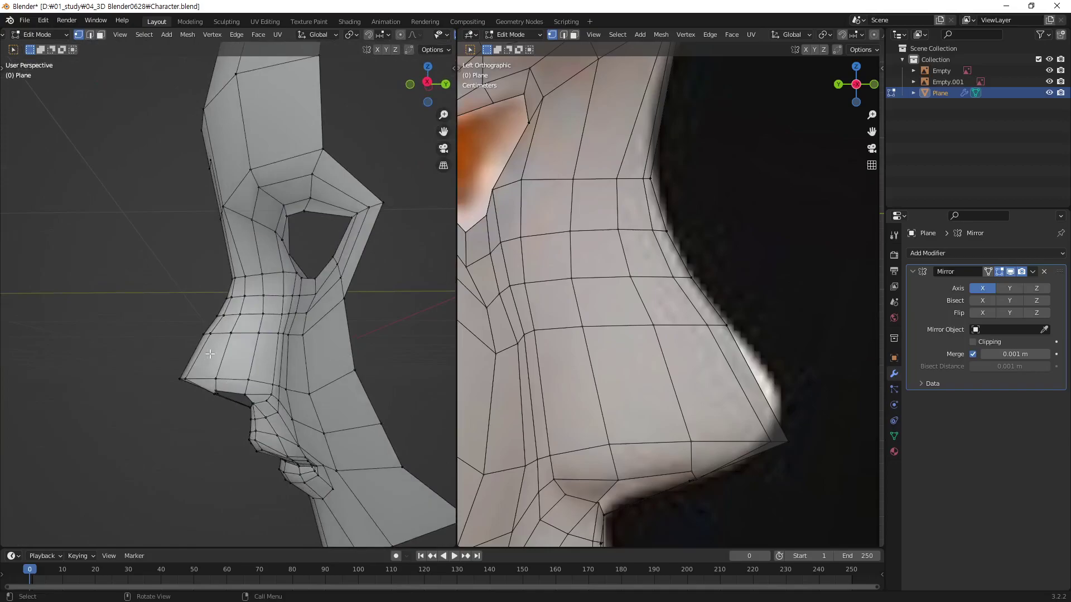
mouse_move(210, 354)
middle_mouse_down()
mouse_move(360, 292)
mouse_move(291, 364)
mouse_move(245, 321)
middle_mouse_up()
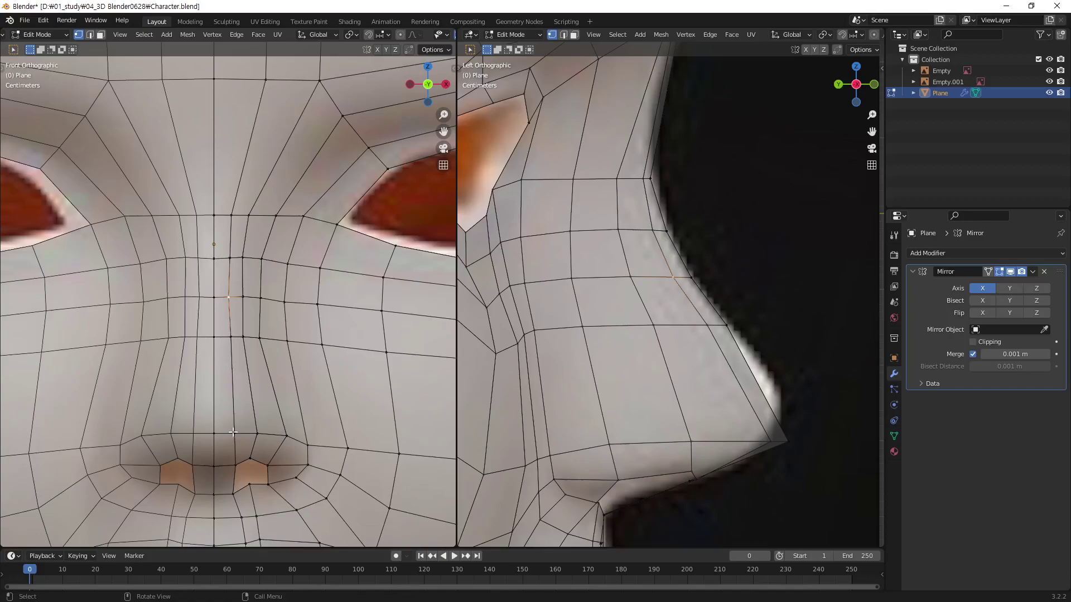
Slide the nose, nose-tip side and a nostril-wing vertex sideways along X to the reference.
key("g")
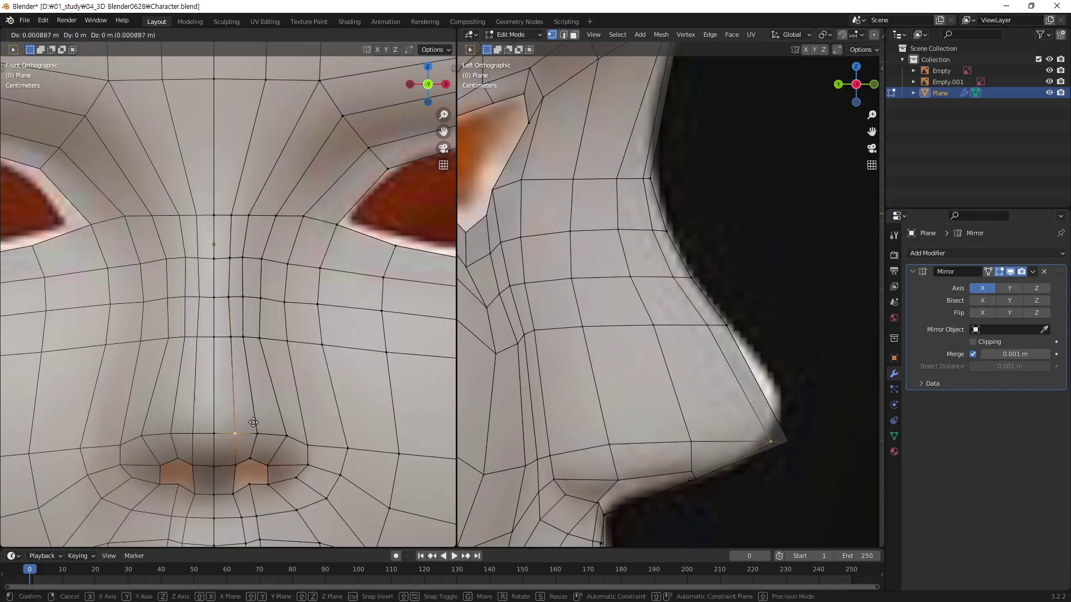
key("x")
left_click(261, 424)
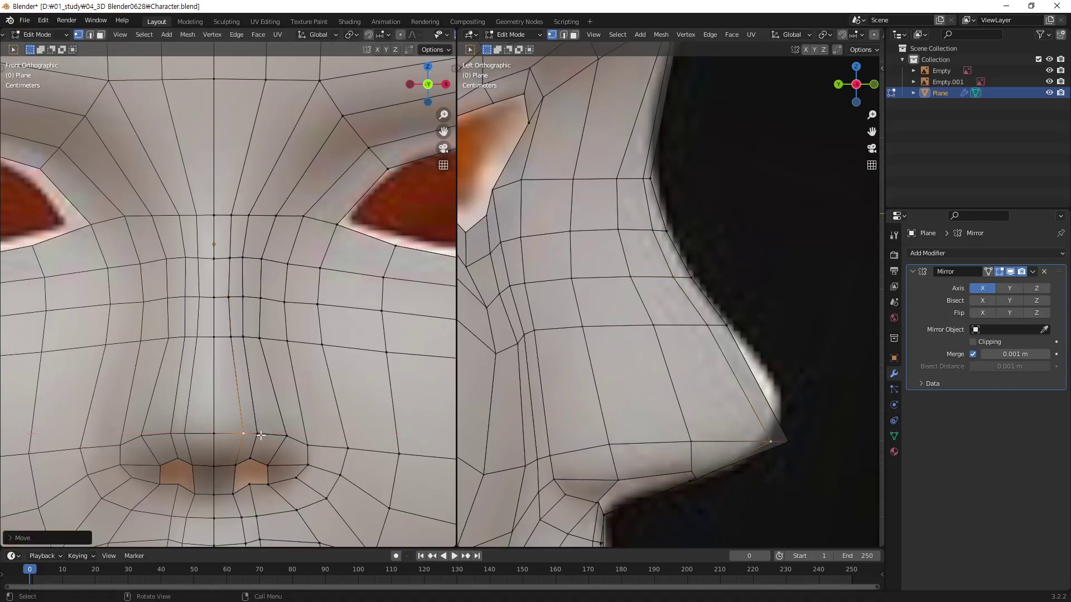
key("g")
key("x")
left_click(274, 441)
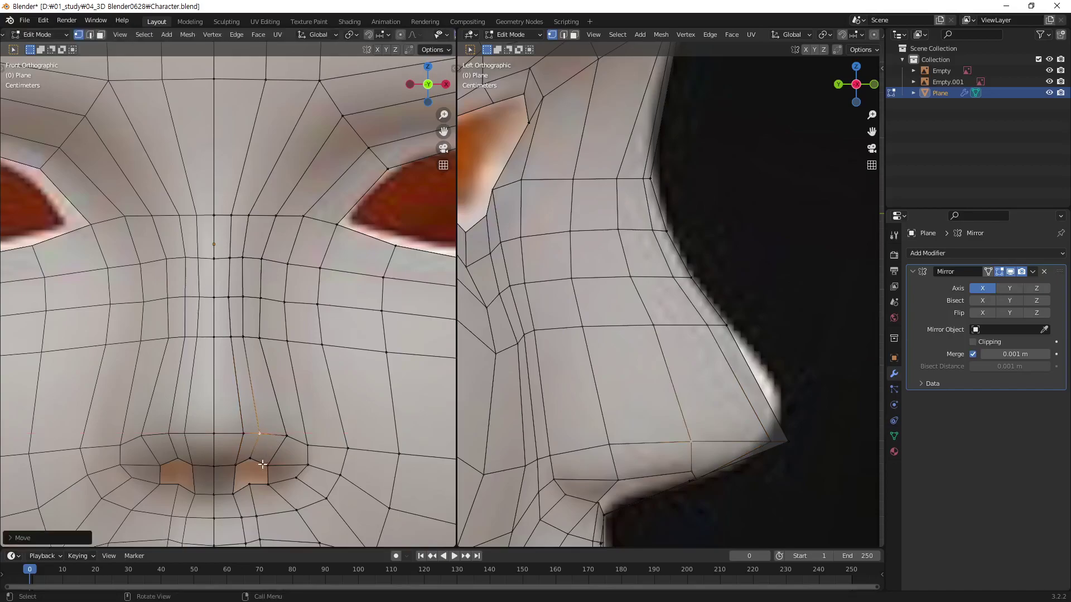
key("g")
key("x")
left_click(271, 458)
Shift three nostril-wing vertices in and out along X to match the front reference.
key("g")
key("x")
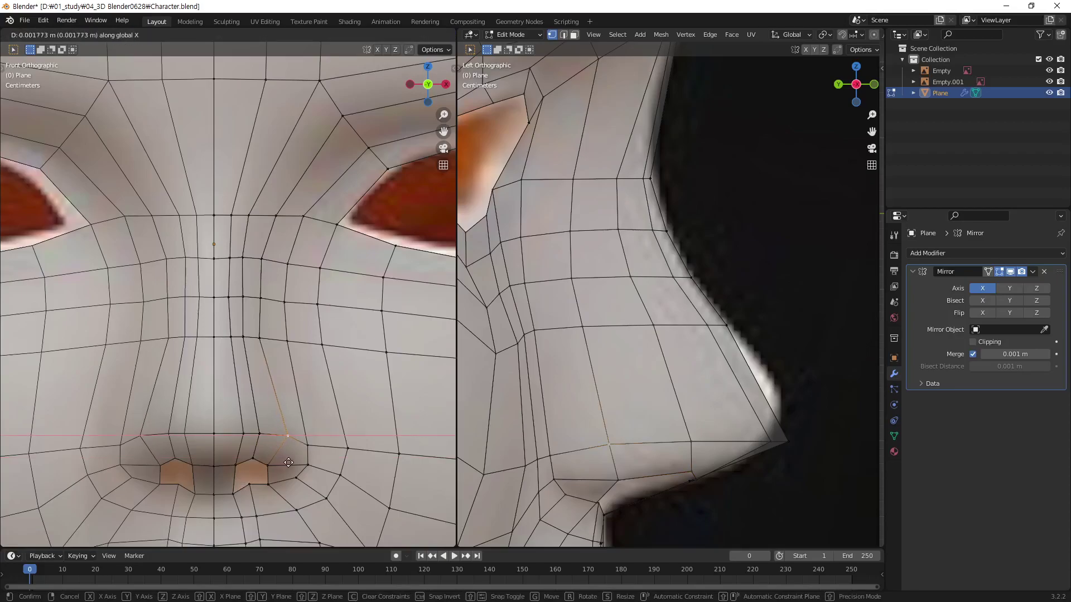
left_click(288, 464)
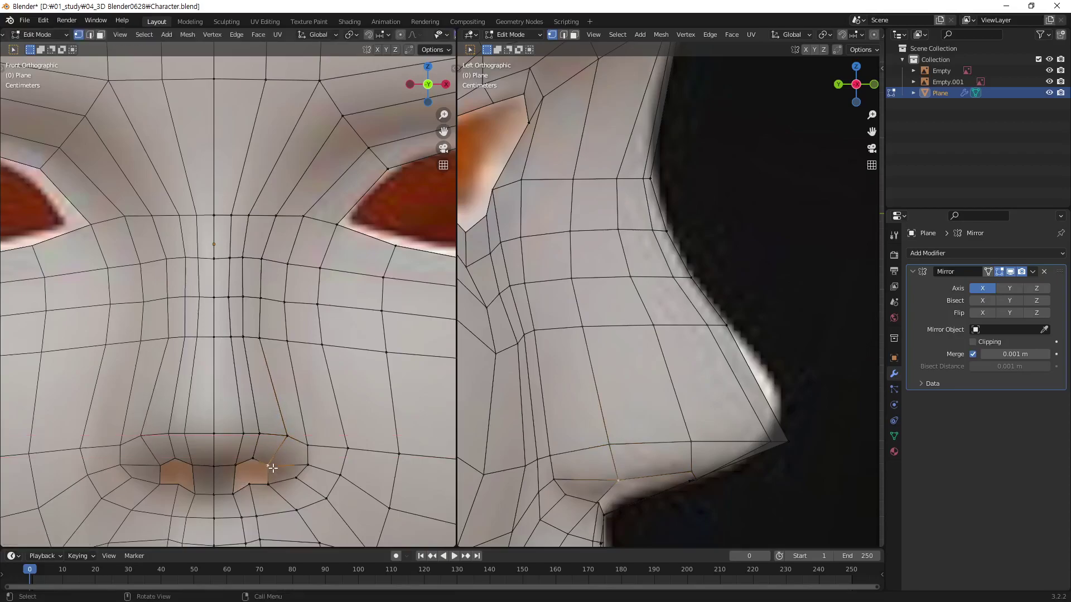
key("g")
key("x")
left_click(283, 476)
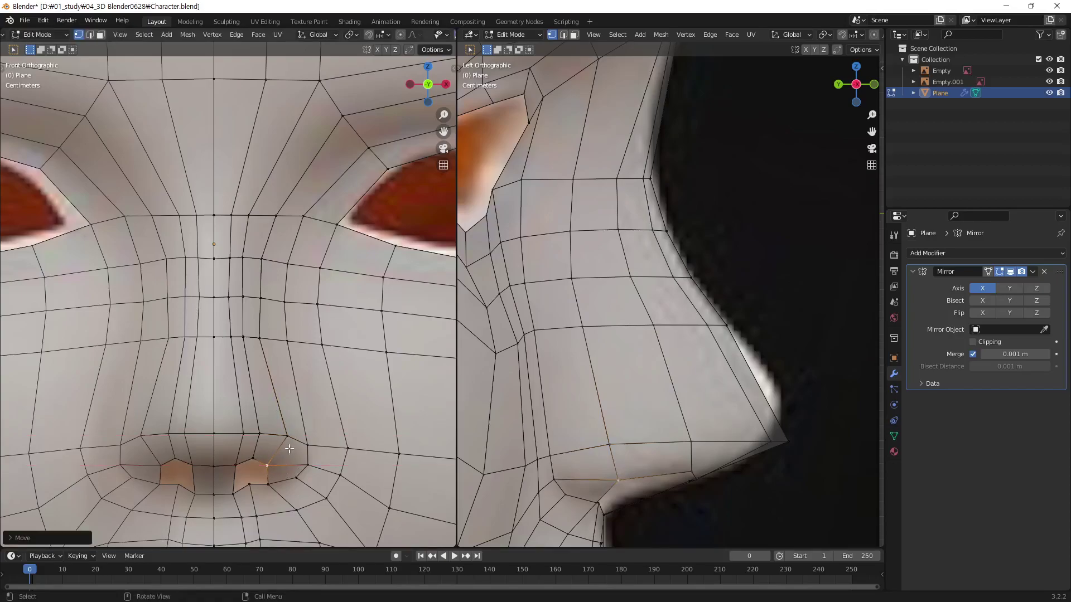
key("g")
key("x")
left_click(275, 358)
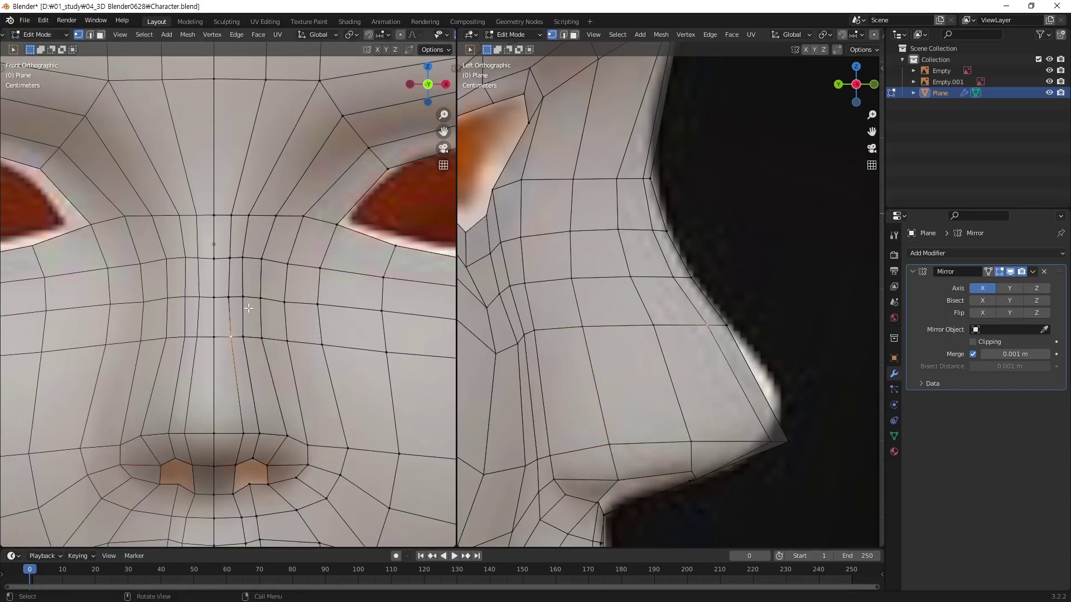
Narrow a nose-bridge vertex about 0.00266 m along X, then turn to a side view.
key("g")
key("x")
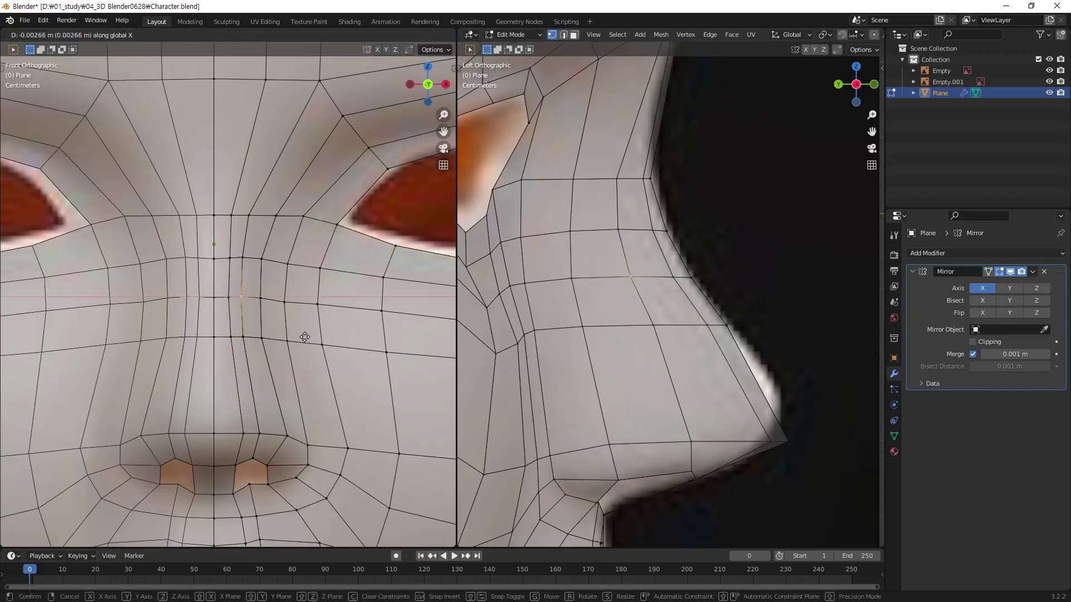
left_click(304, 337)
key("g")
key("x")
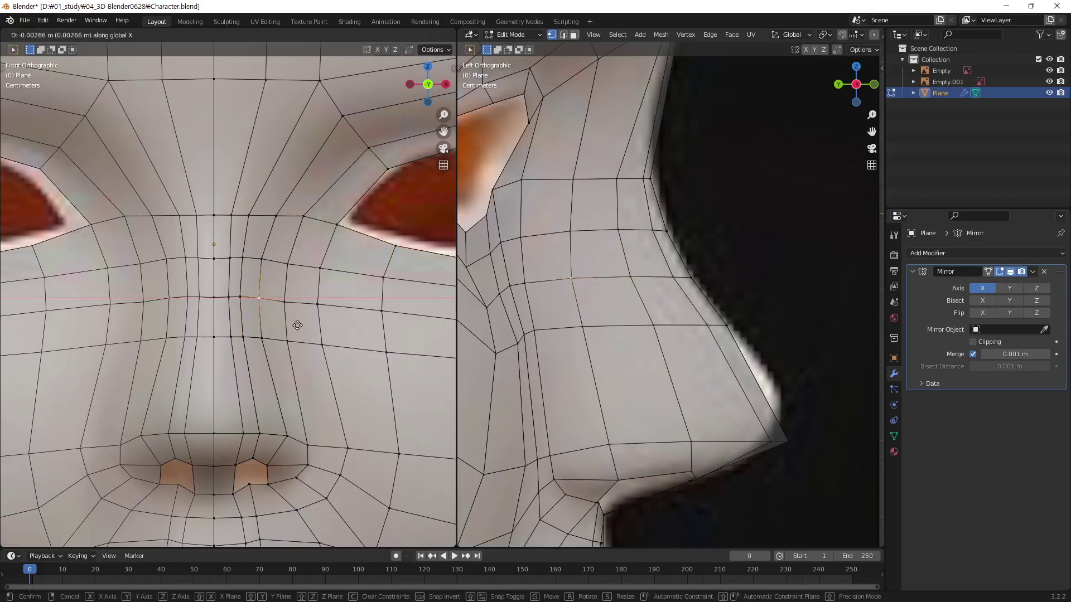
left_click(296, 326)
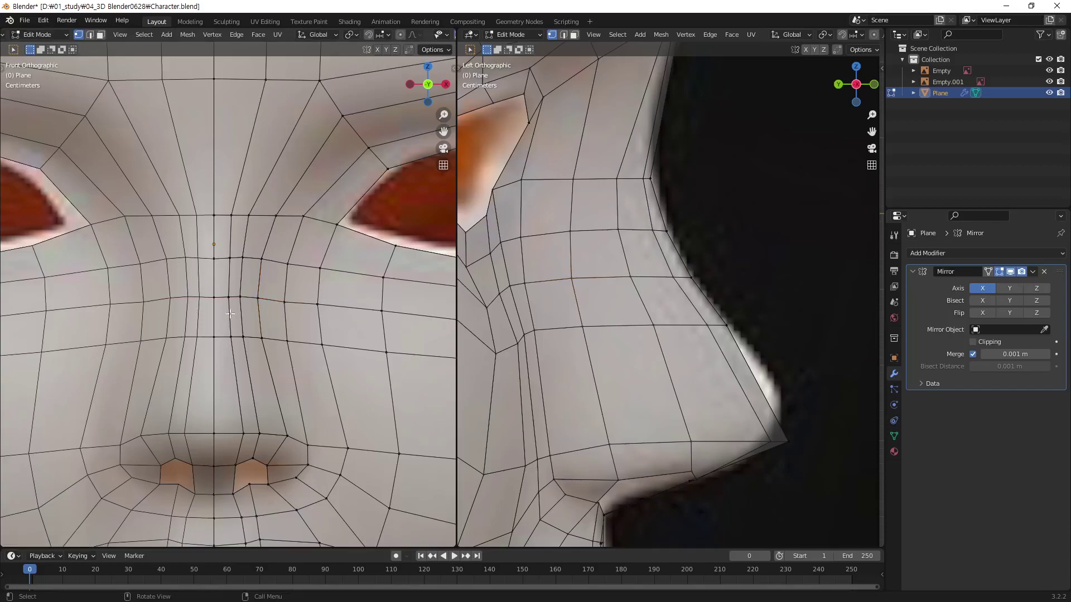
mouse_move(283, 330)
middle_mouse_down("alt")
mouse_move(141, 333)
mouse_move(459, 324)
mouse_move(207, 348)
middle_mouse_up("alt")
Slide the upper nose-bridge vertices along Y onto the side reference silhouette.
scroll(621, 349, "up", 2)
scroll(651, 326, "up", 2)
scroll(590, 345, "up", 2)
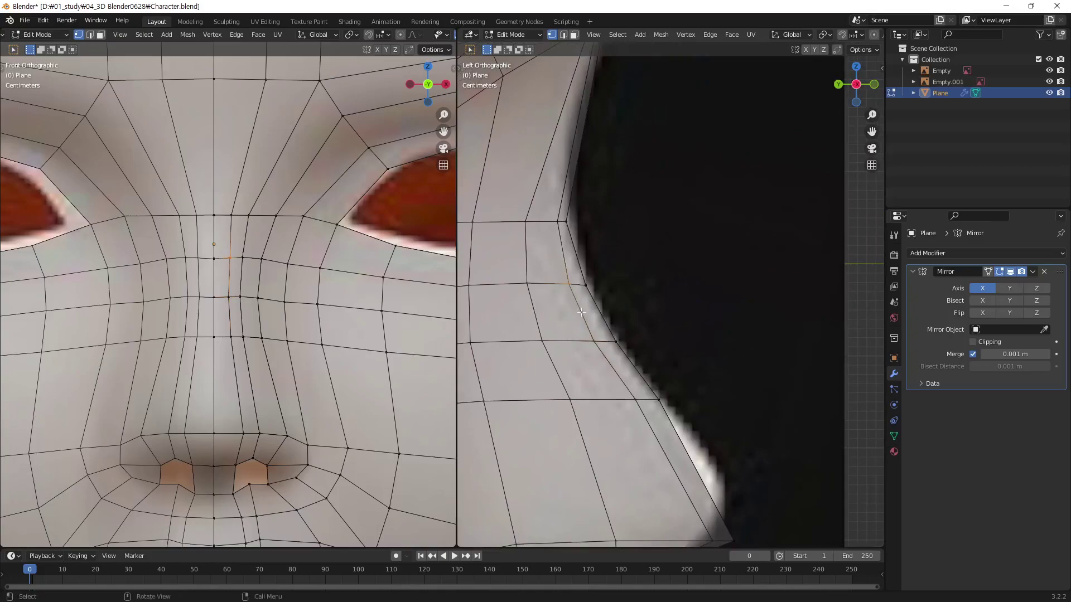
key("g")
key("y")
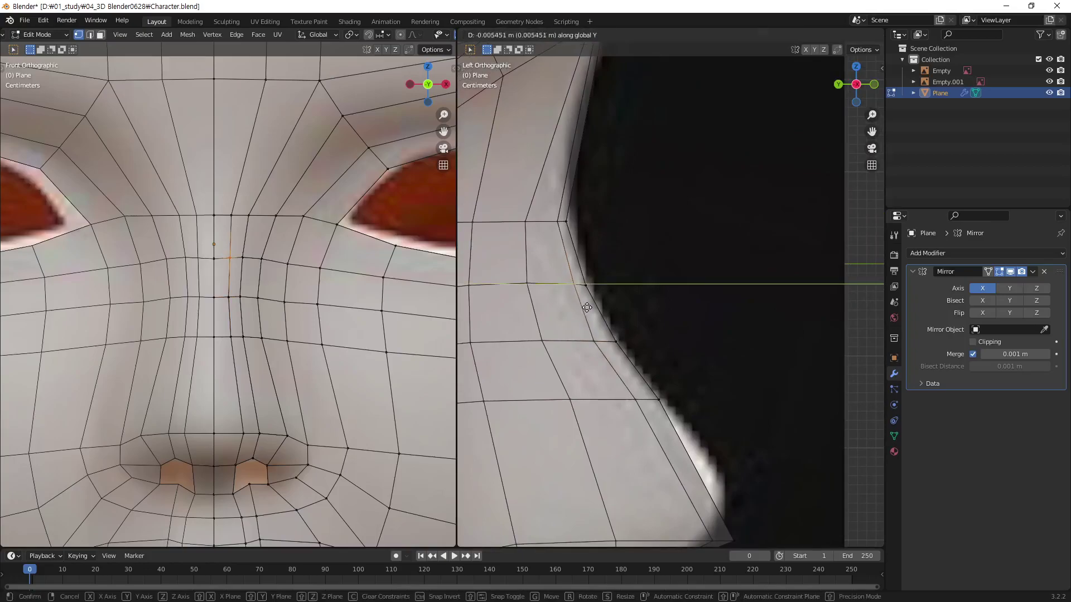
left_click(587, 308)
left_click_drag(606, 360, 607, 360)
key("g")
key("y")
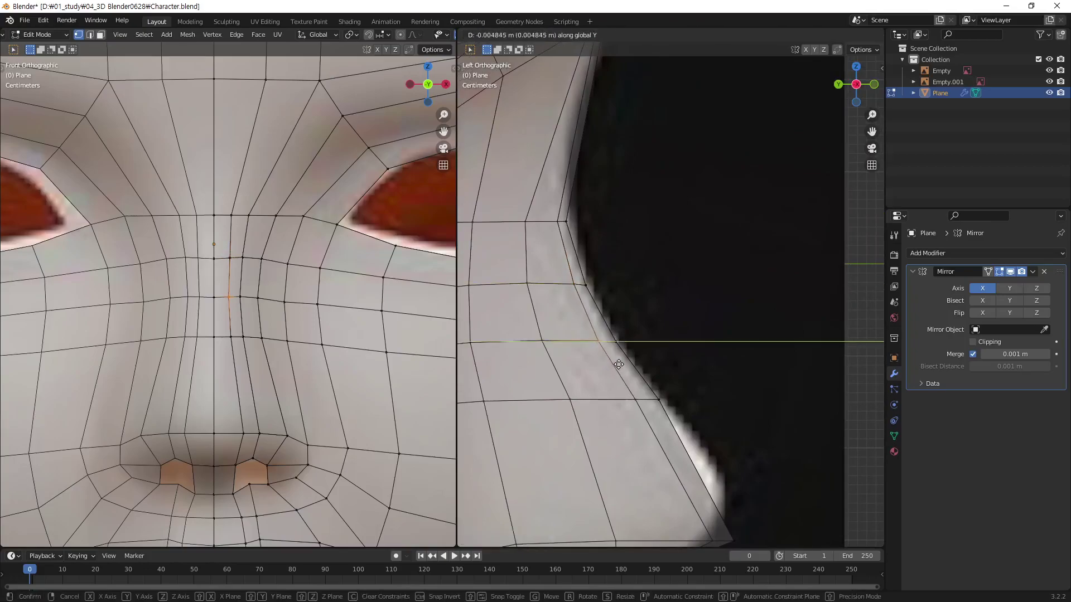
left_click(620, 364)
Align the lower nose-ridge and nose-tip vertices along Y to the side profile.
left_click(641, 408)
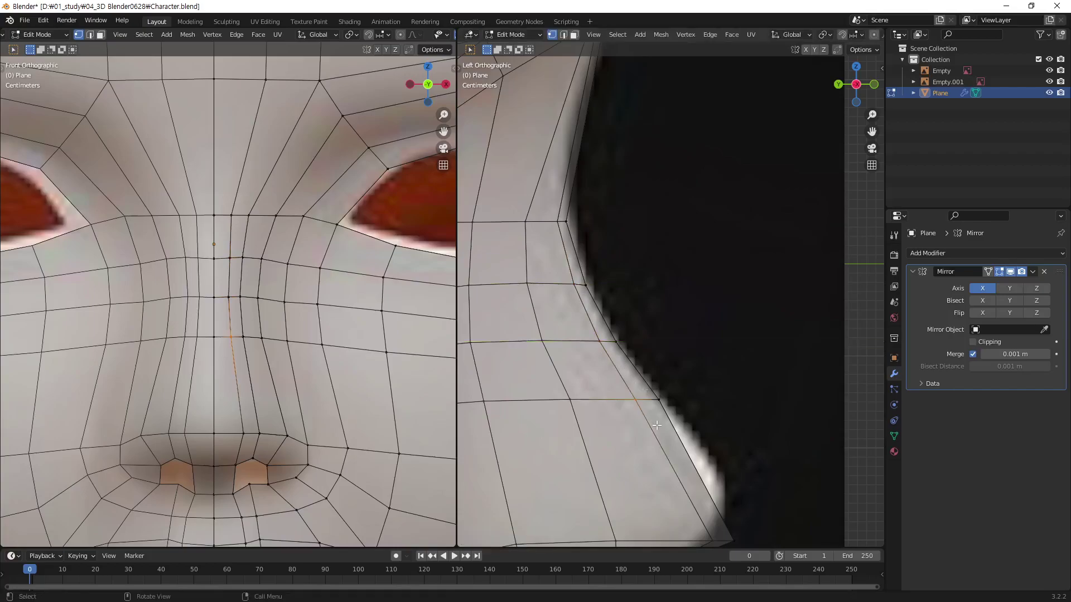
key("g")
key("y")
left_click(661, 427)
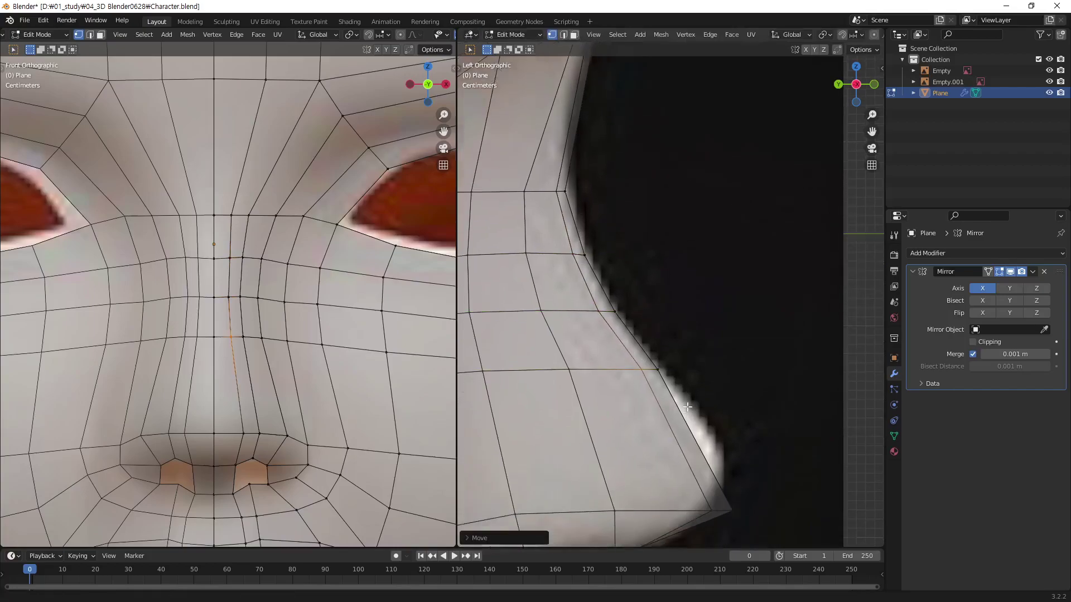
middle_click_drag(708, 543, 682, 438, "shift")
key("g")
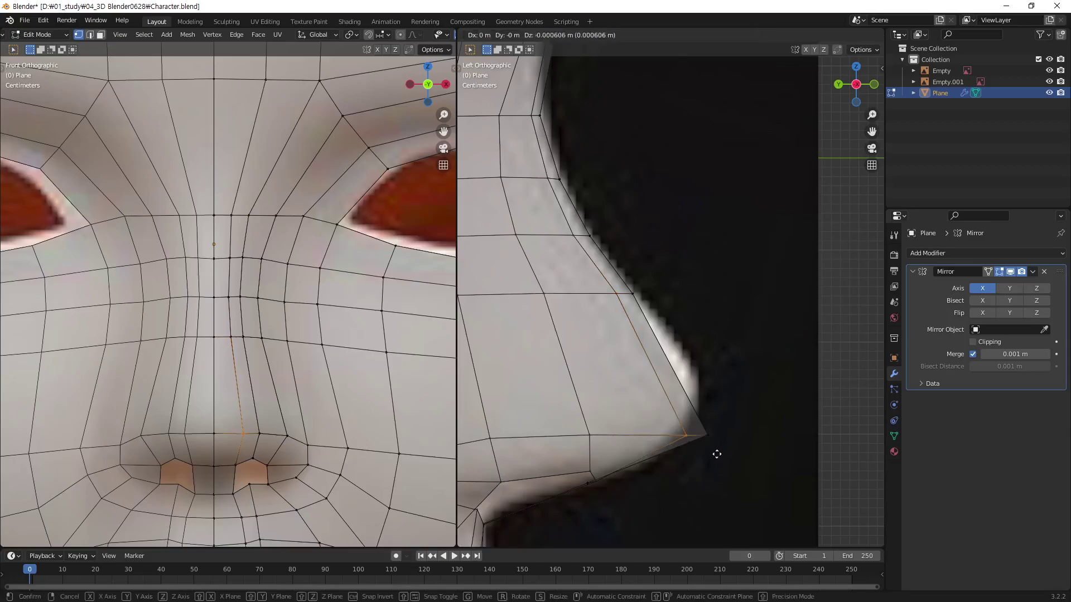
key("y")
left_click(725, 456)
Return to Object Mode, orbit to view the nose in 3D, then re-enter Edit Mode on the face mesh.
key("Tab")
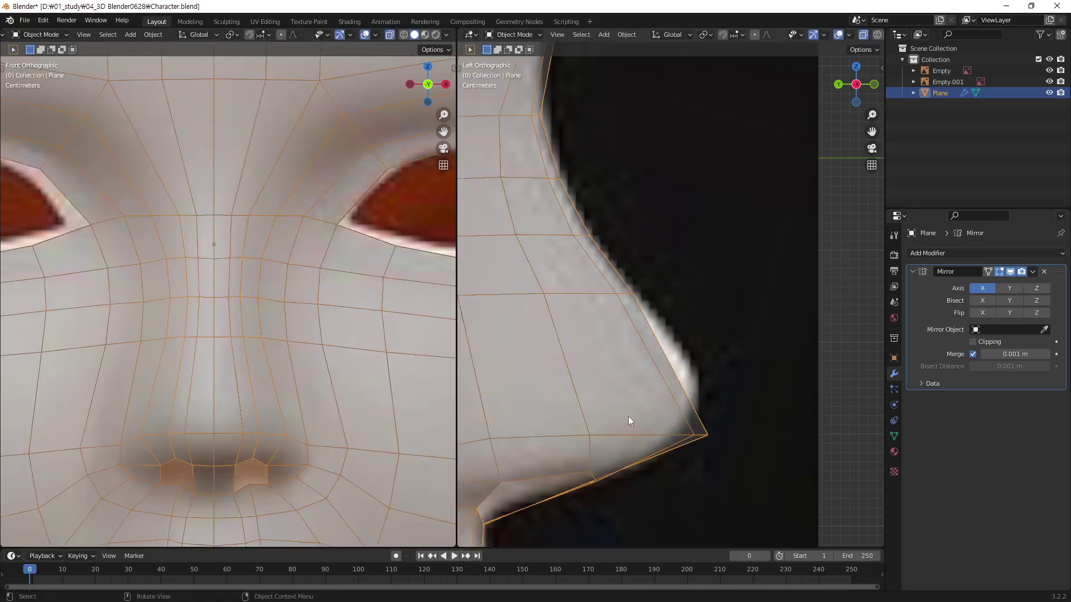
left_click(397, 196)
scroll(371, 352, "down", 5)
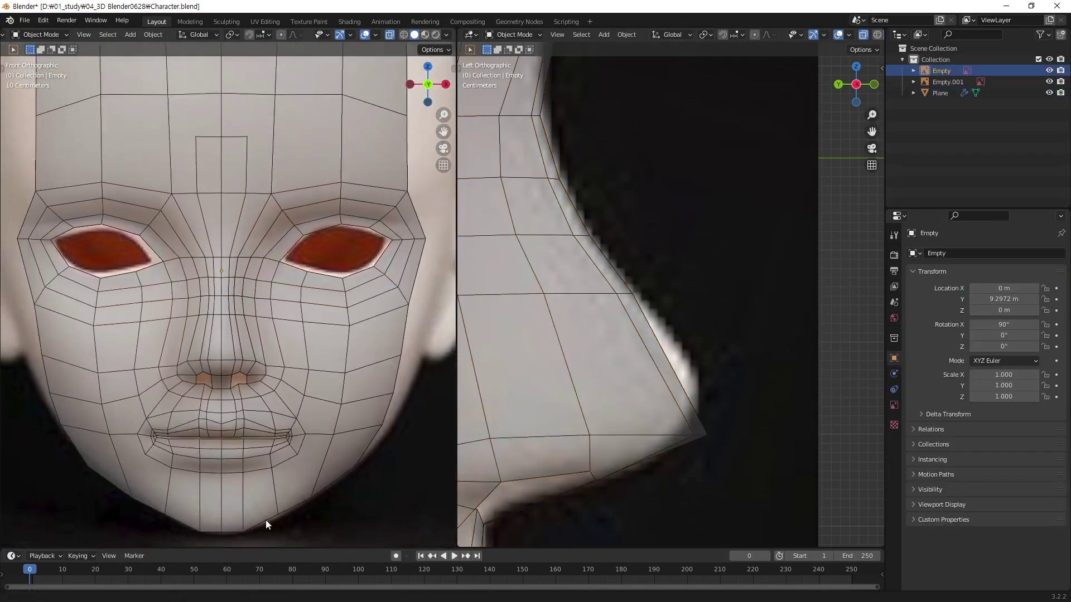
mouse_move(266, 520)
middle_mouse_down()
mouse_move(314, 384)
mouse_move(223, 394)
mouse_move(316, 320)
mouse_move(322, 273)
mouse_move(342, 304)
mouse_move(338, 351)
mouse_move(330, 326)
mouse_move(309, 320)
mouse_move(256, 392)
middle_mouse_up()
scroll(253, 380, "up", 5)
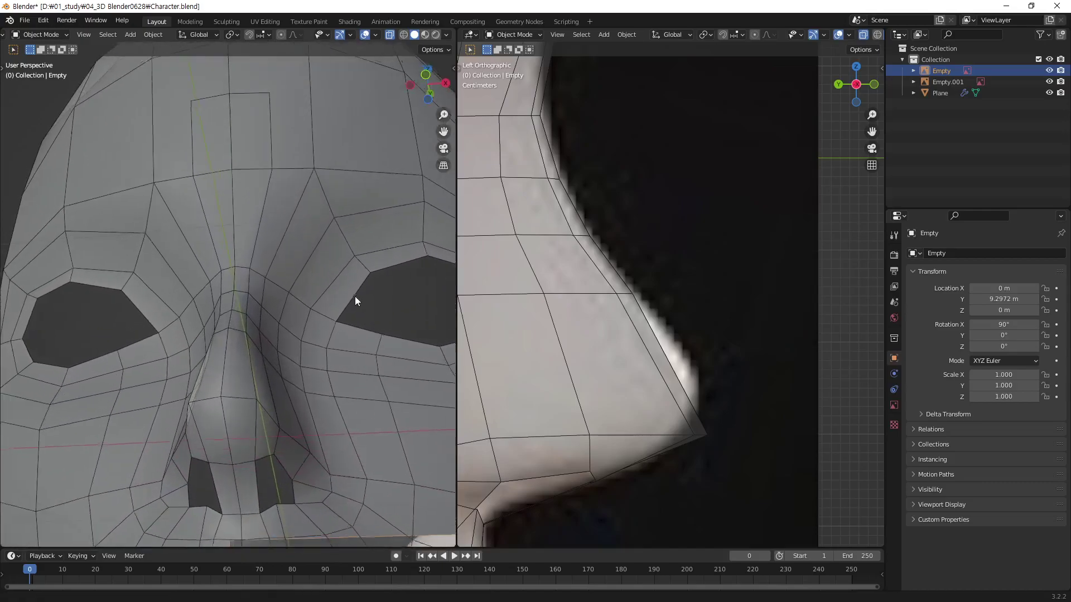
left_click(290, 438)
key("Tab")
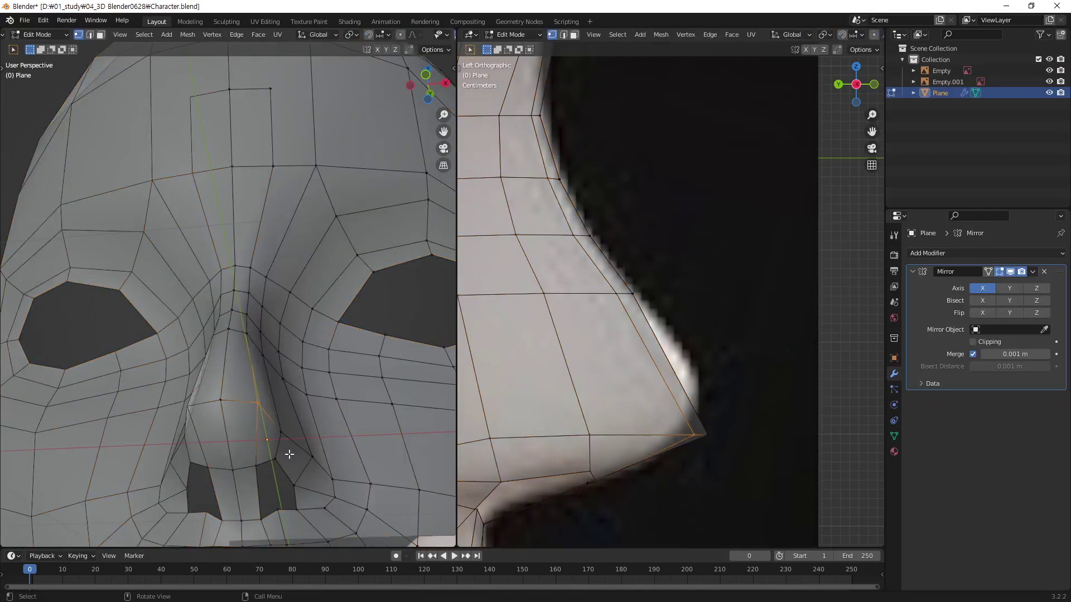
Shift three nostril and nose-side vertices sideways along X, viewed from below the nose.
middle_click_drag(286, 437, 328, 366)
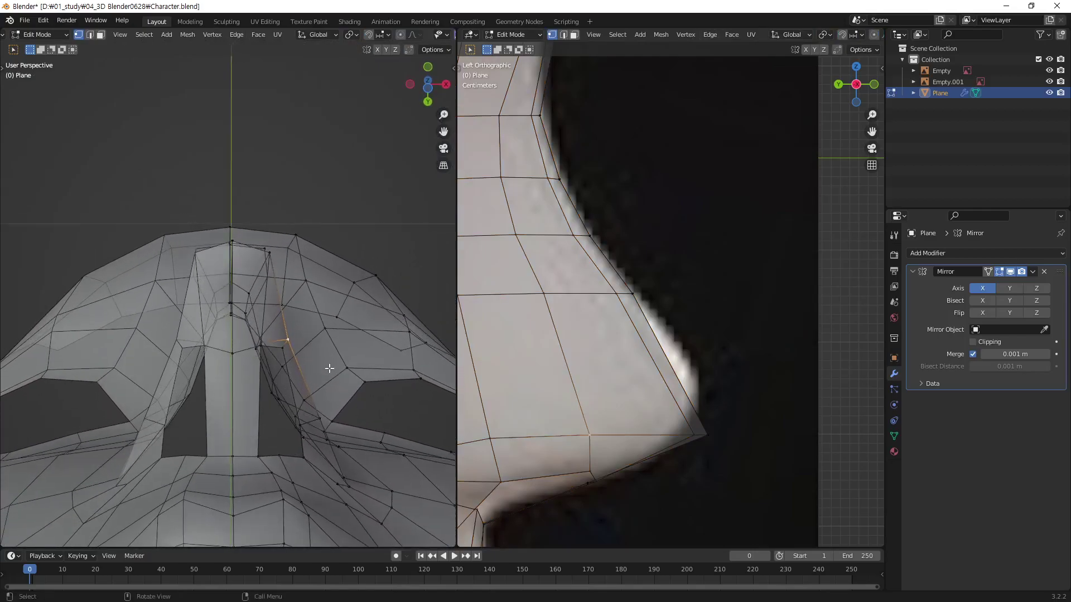
key("g")
key("x")
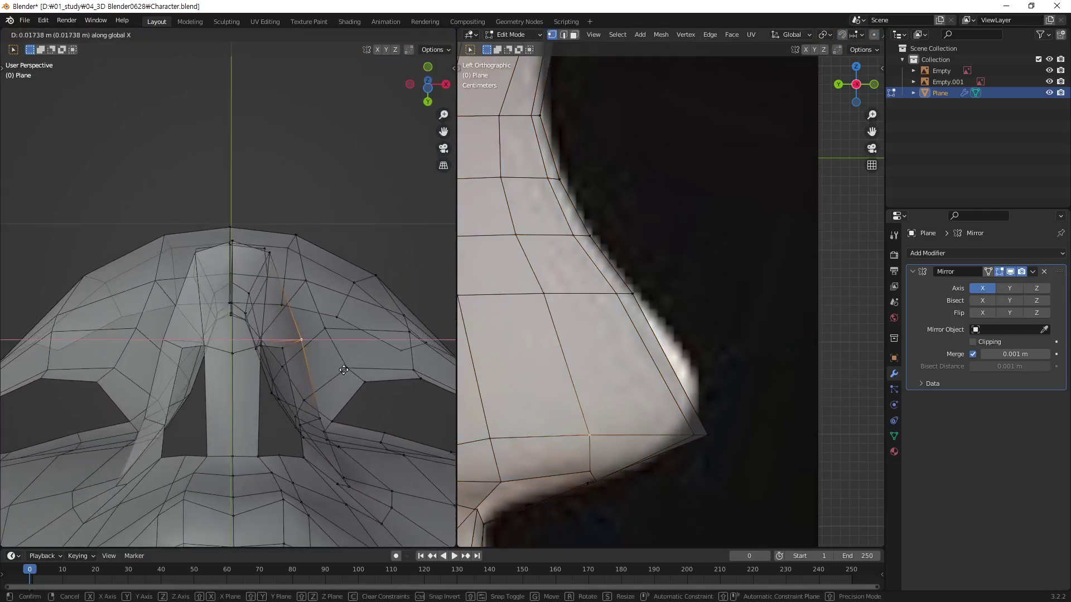
left_click(343, 371)
key("g")
key("x")
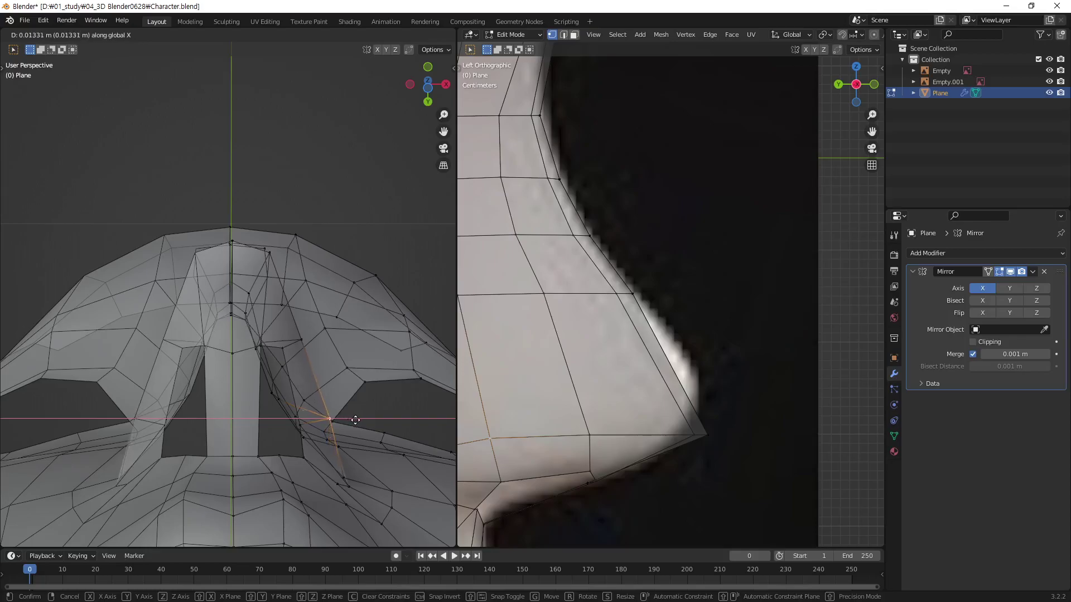
left_click(358, 423)
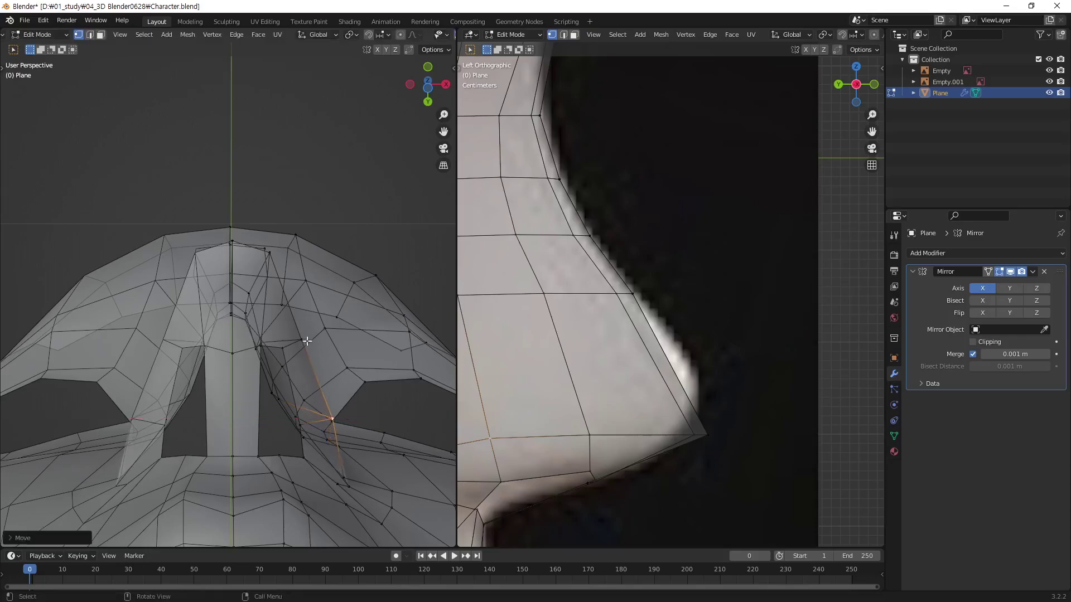
key("g")
key("x")
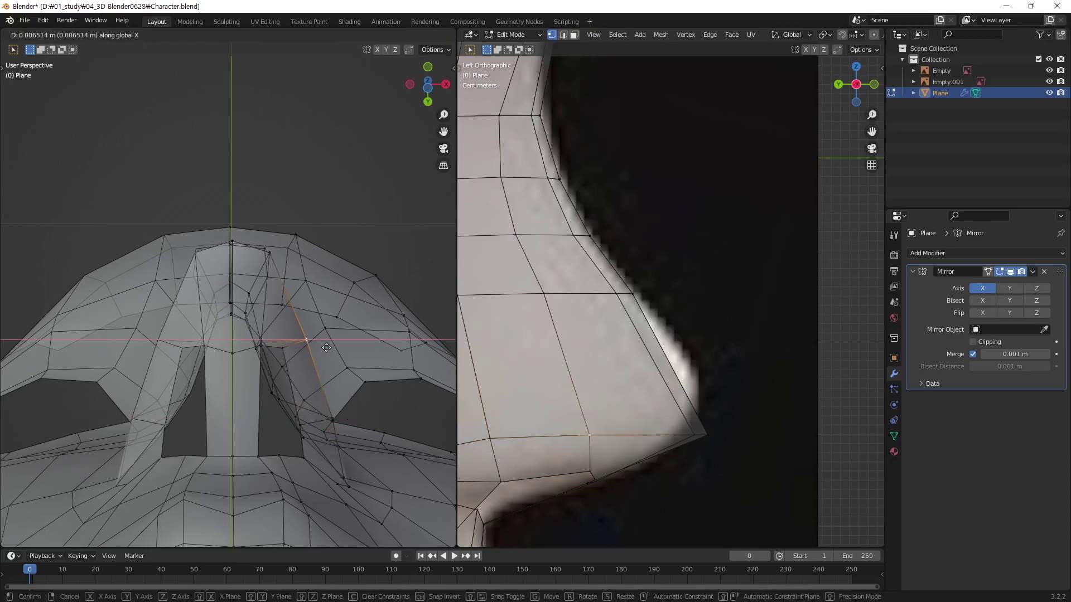
left_click(326, 347)
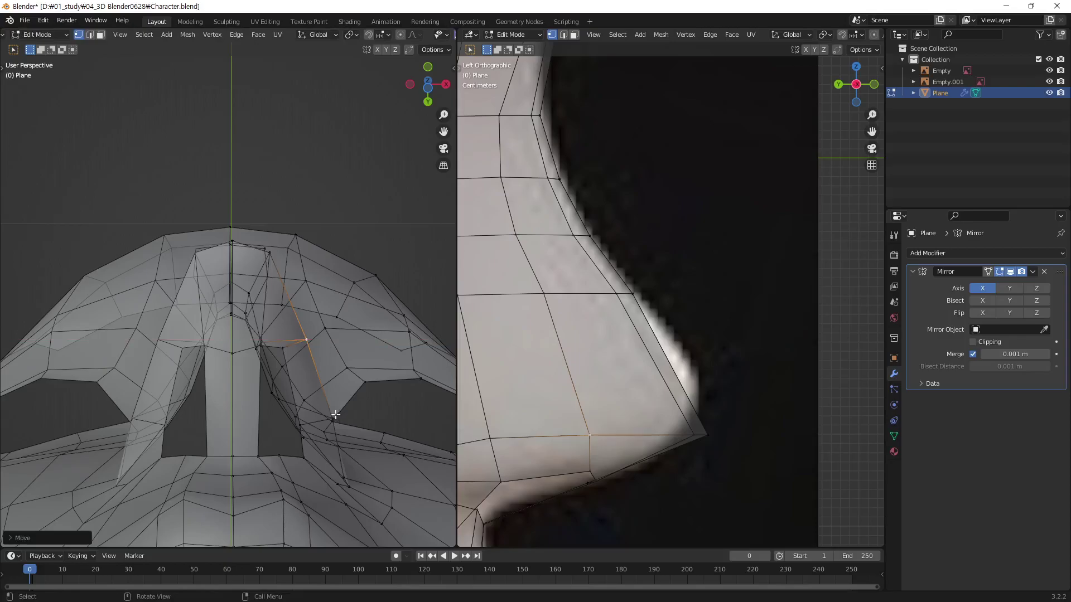
mouse_move(335, 415)
middle_mouse_down()
mouse_move(298, 401)
mouse_move(274, 472)
mouse_move(301, 470)
mouse_move(290, 458)
mouse_move(303, 401)
mouse_move(301, 486)
mouse_move(304, 475)
middle_mouse_up()
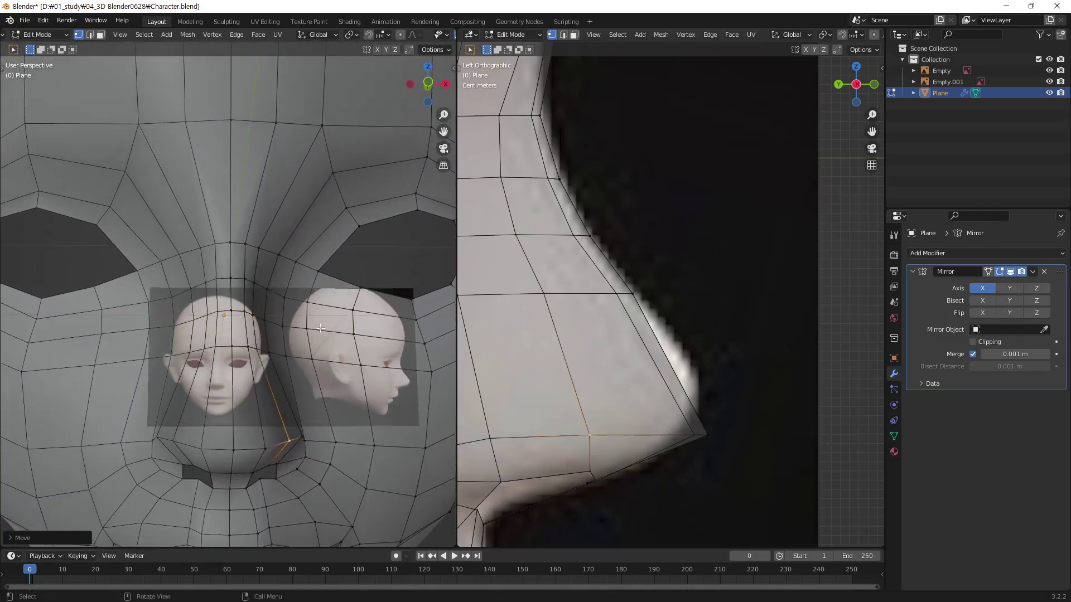
mouse_move(375, 245)
middle_mouse_down()
mouse_move(334, 312)
mouse_move(246, 370)
mouse_move(268, 466)
mouse_move(333, 391)
mouse_move(317, 376)
mouse_move(366, 389)
mouse_move(366, 341)
mouse_move(327, 277)
mouse_move(282, 395)
mouse_move(389, 453)
mouse_move(296, 413)
mouse_move(292, 454)
mouse_move(394, 401)
mouse_move(411, 354)
mouse_move(246, 370)
middle_mouse_up()
scroll(240, 357, "up", 1)
scroll(234, 340, "up", 1)
scroll(223, 317, "up", 3)
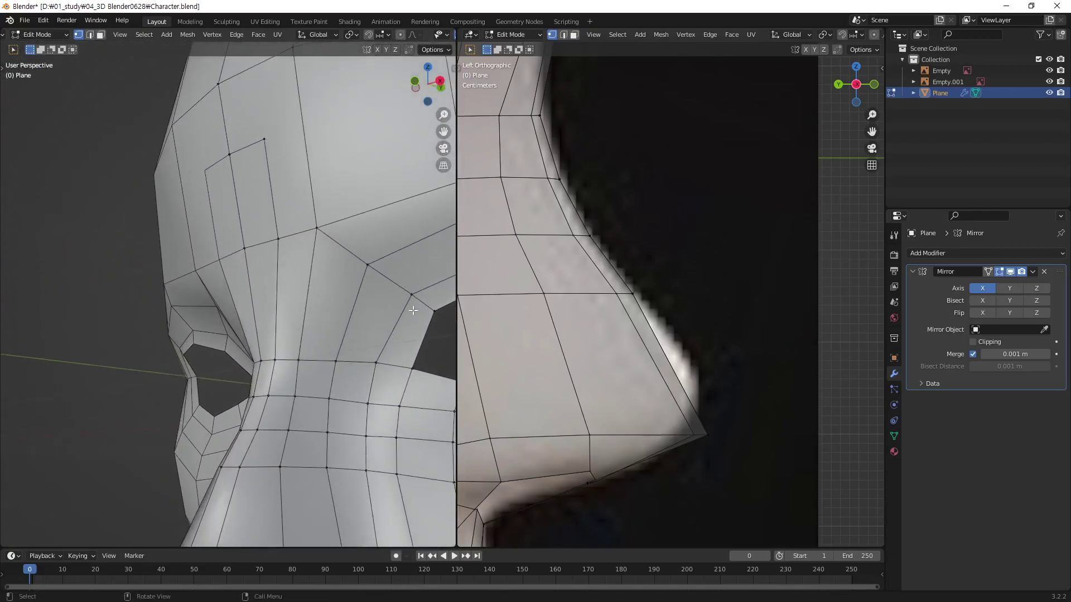
scroll(216, 297, "up", 2)
scroll(215, 296, "down", 3)
mouse_move(216, 296)
middle_mouse_down()
mouse_move(242, 383)
mouse_move(279, 368)
mouse_move(286, 379)
middle_mouse_up()
scroll(275, 372, "down", 3)
scroll(251, 371, "up", 3)
scroll(283, 366, "up", 2)
scroll(283, 366, "down", 4)
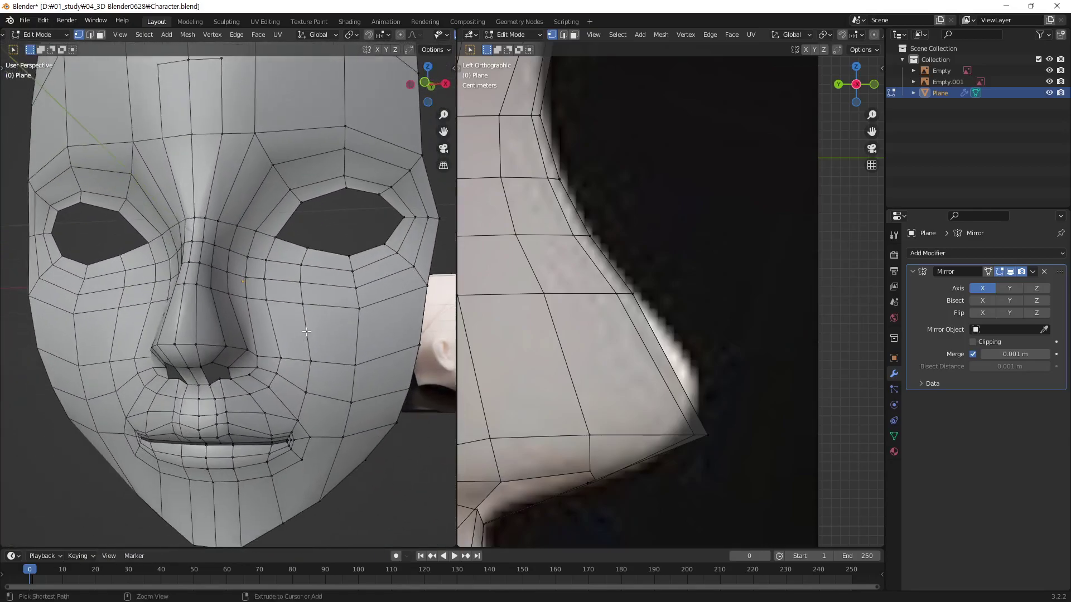
scroll(287, 379, "down", 1)
key("KP_1")
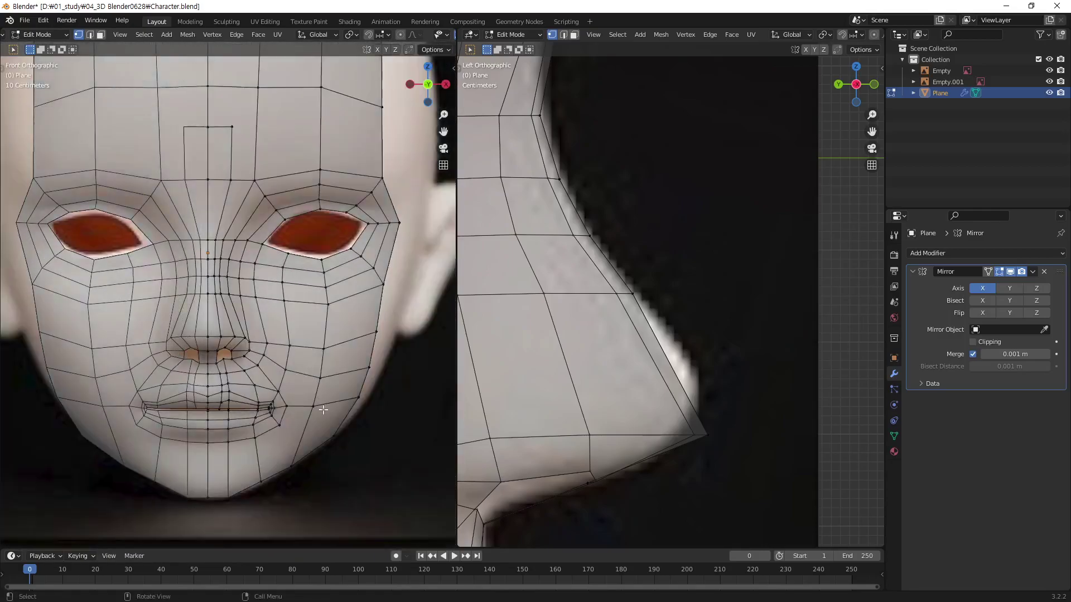
scroll(374, 435, "up", 2)
scroll(373, 435, "up", 1)
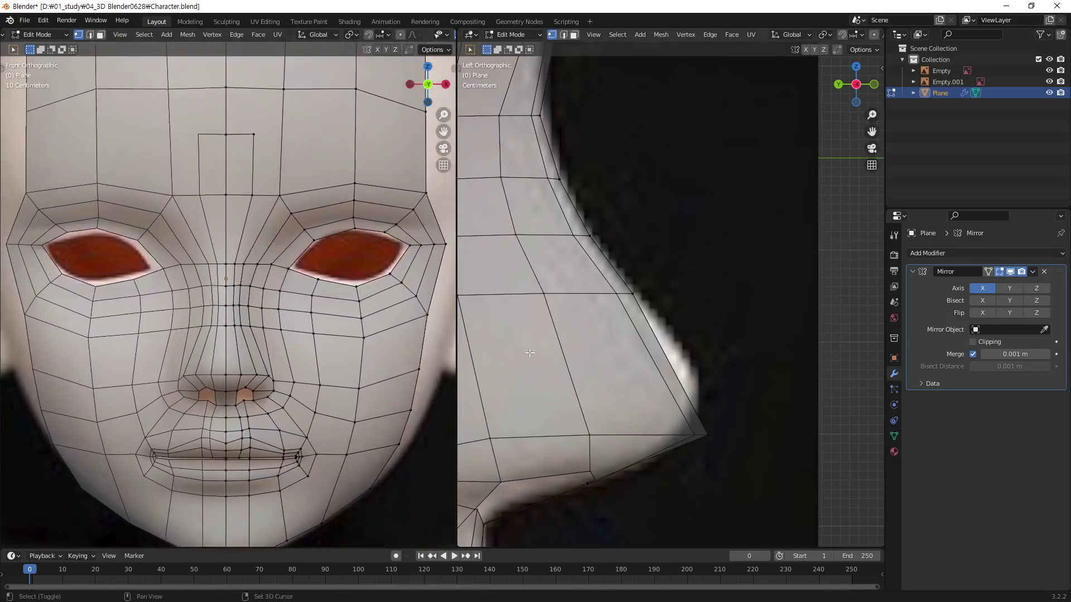
scroll(703, 279, "up", 3)
scroll(703, 279, "down", 4)
scroll(692, 285, "down", 2)
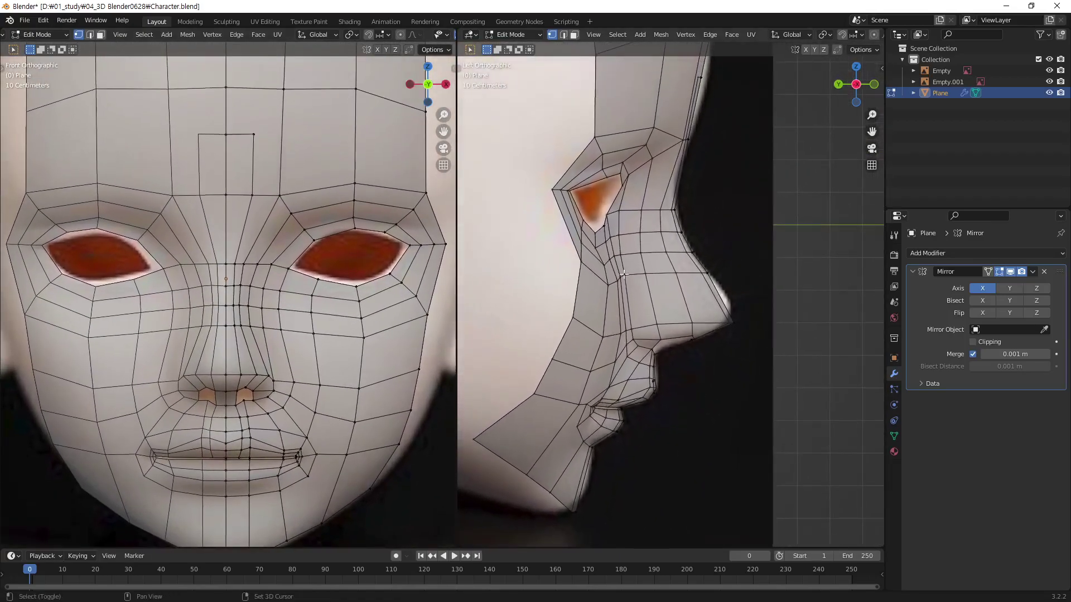
middle_click_drag(617, 260, 656, 296, "shift")
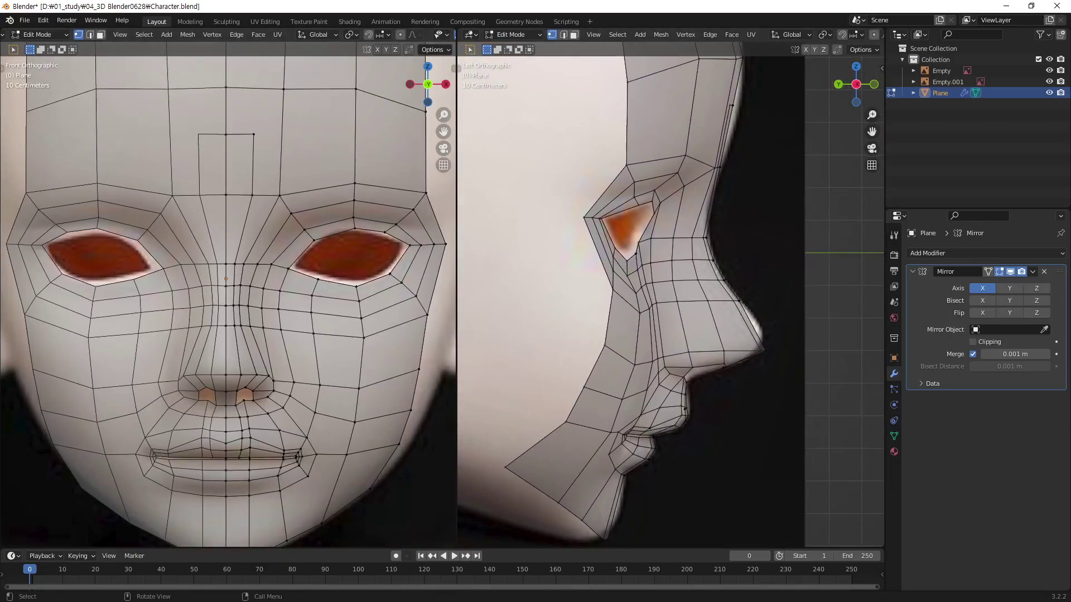